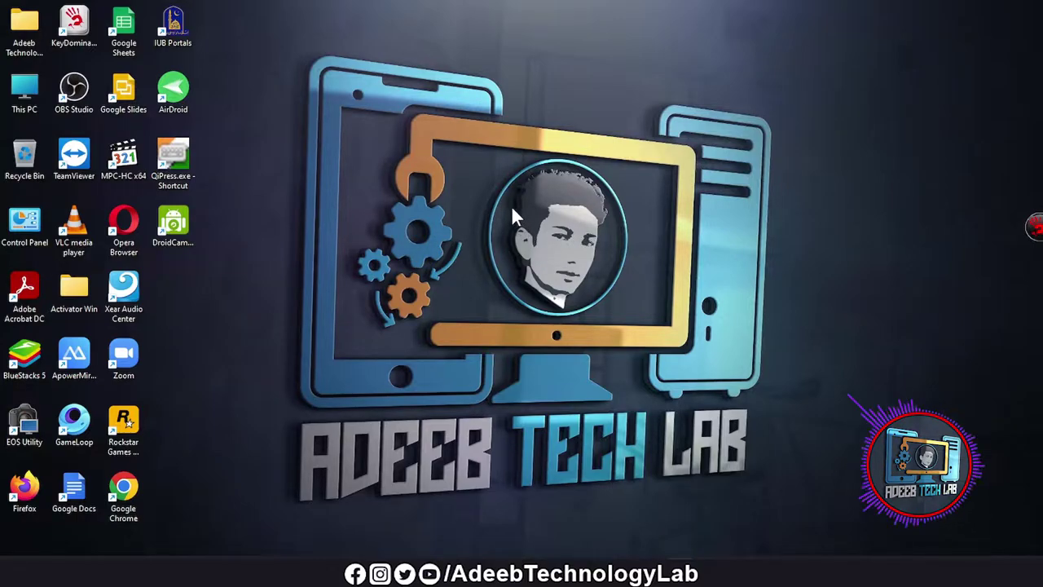
# - Create 'New Microsoft PowerPoint Presentation.pptx' on the desktop with its default name and open it
pyautogui.rightClick(470, 184)
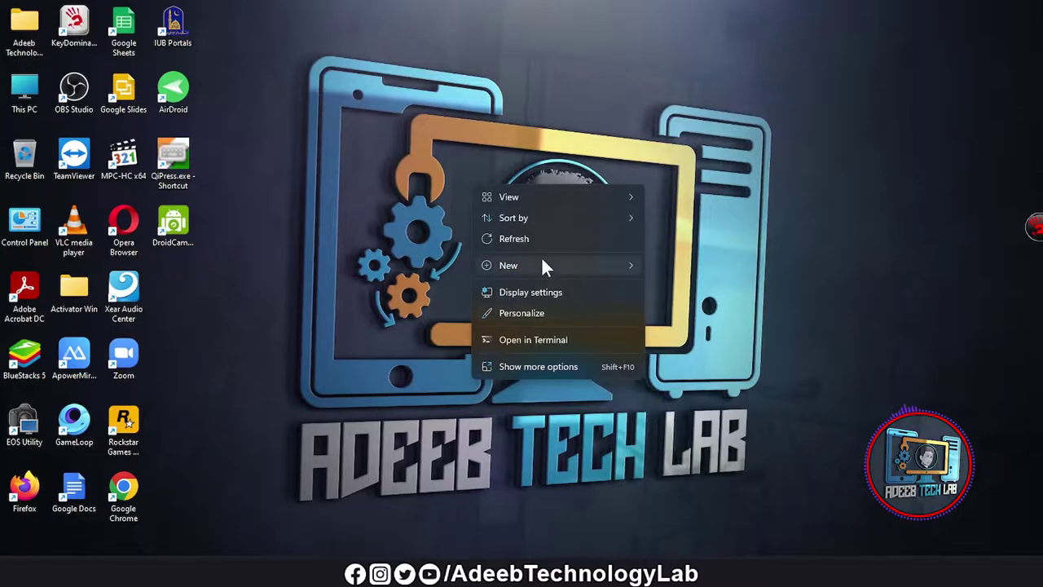
pyautogui.moveTo(541, 260)
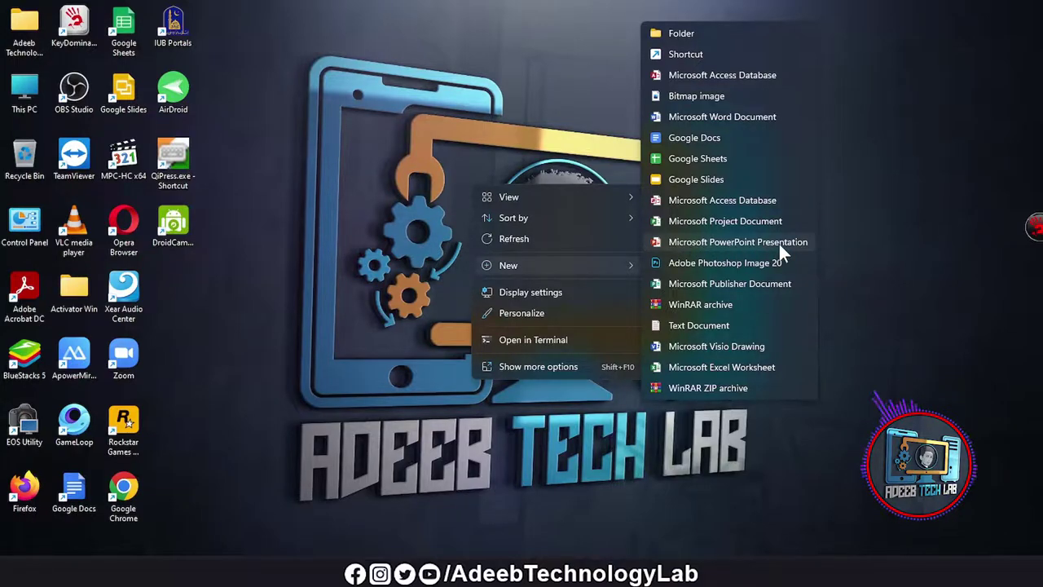
pyautogui.click(745, 240)
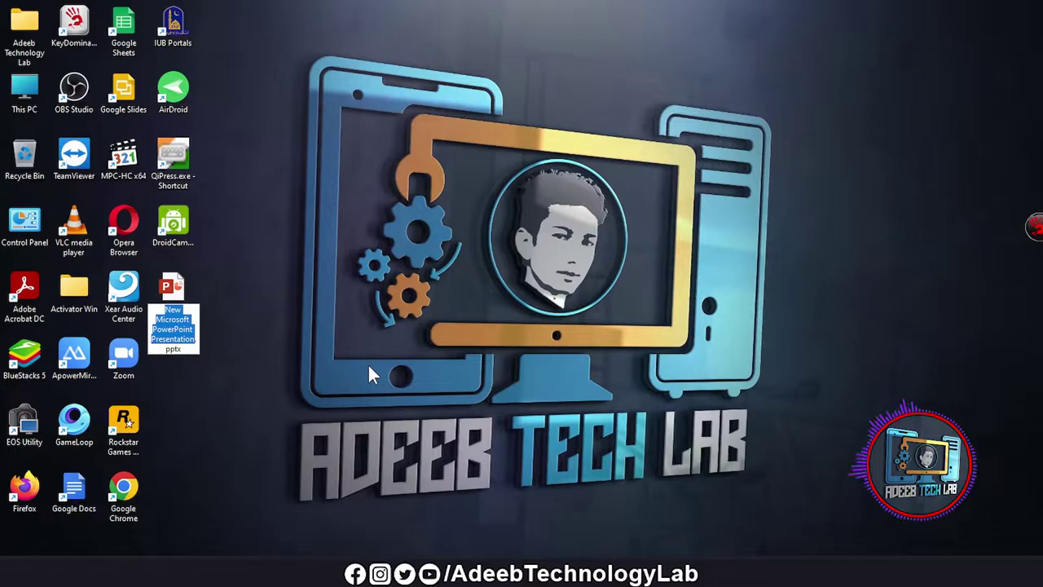
pyautogui.press('Return')
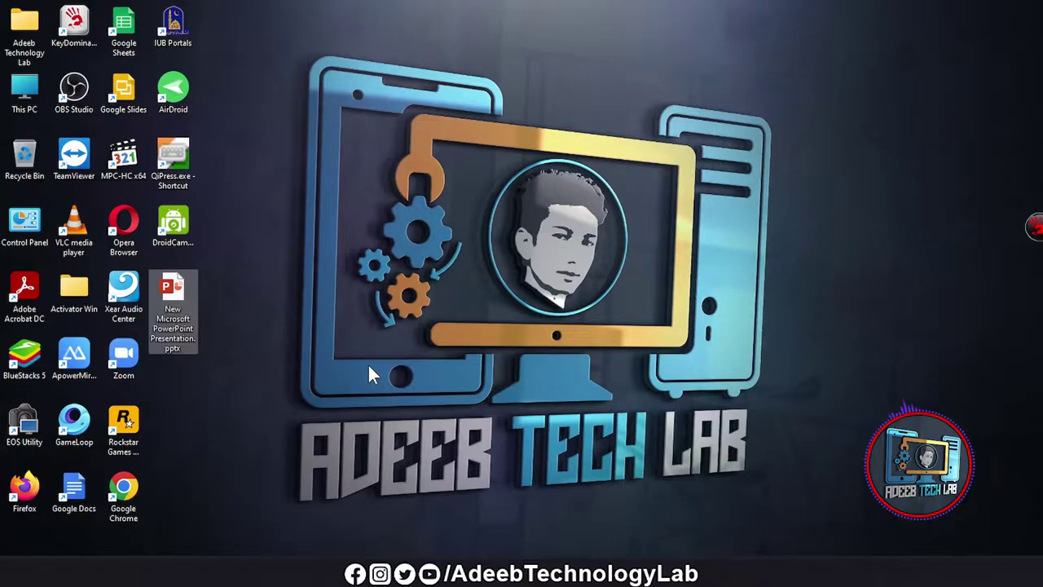
pyautogui.press('Return')
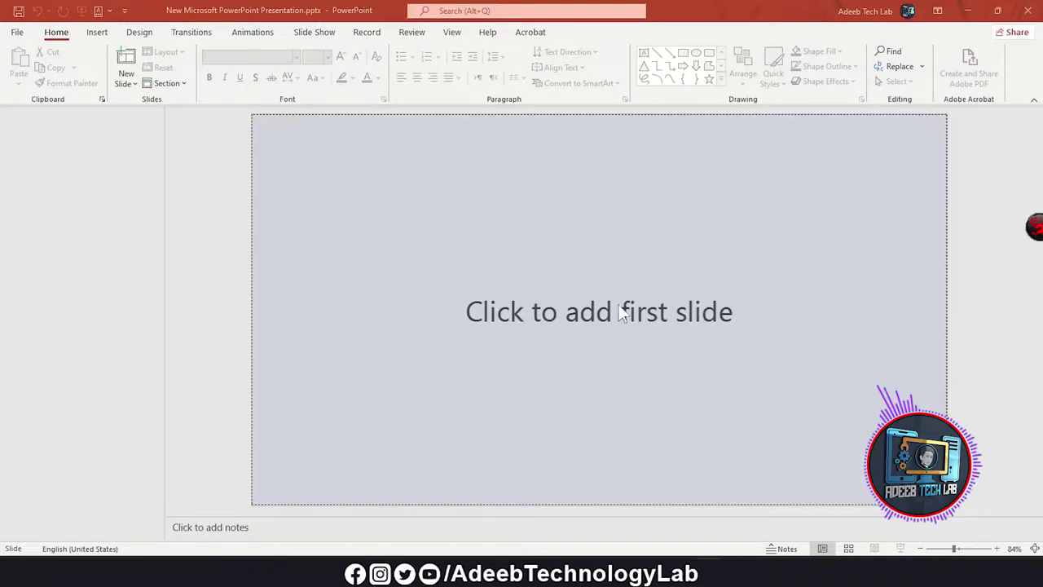
# - Add a title slide to the empty presentation and click into its title and subtitle placeholders
pyautogui.click(594, 308)
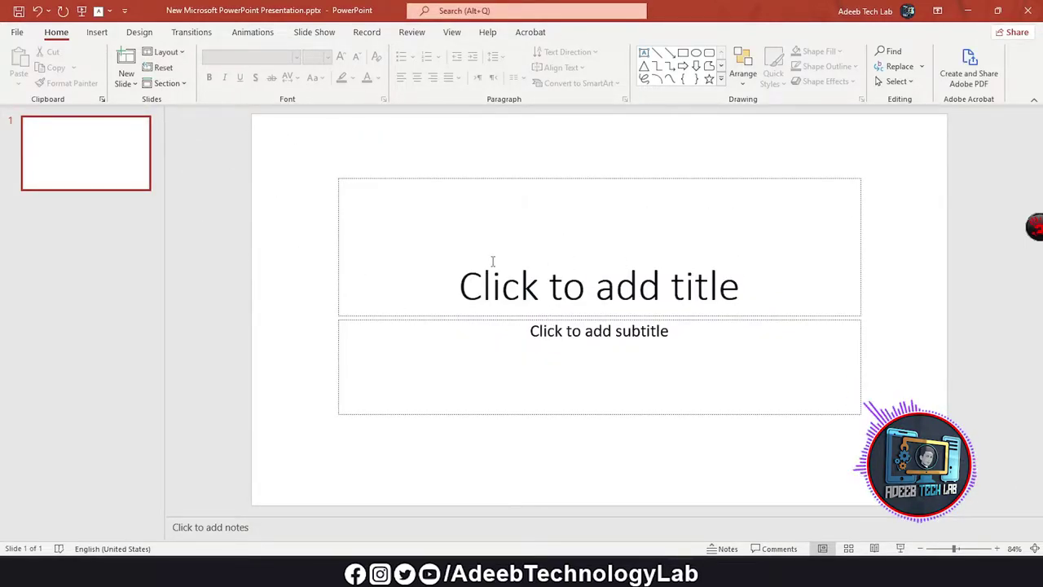
pyautogui.click(544, 293)
pyautogui.click(603, 353)
pyautogui.click(961, 318)
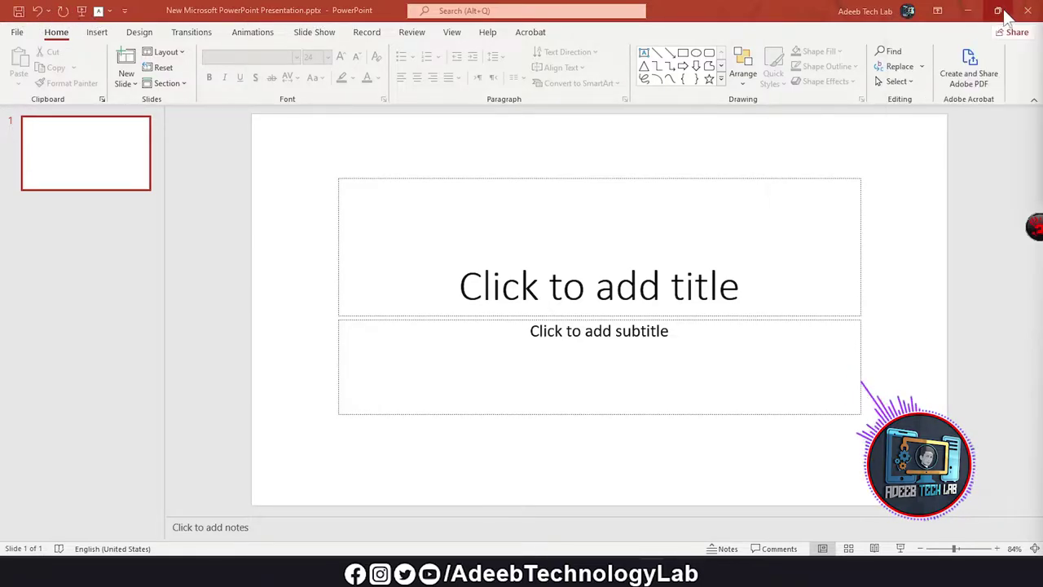
# - Look through the Design, Transitions, Animations and Slide Show tabs, then return to Home
pyautogui.click(139, 32)
pyautogui.click(191, 32)
pyautogui.click(253, 32)
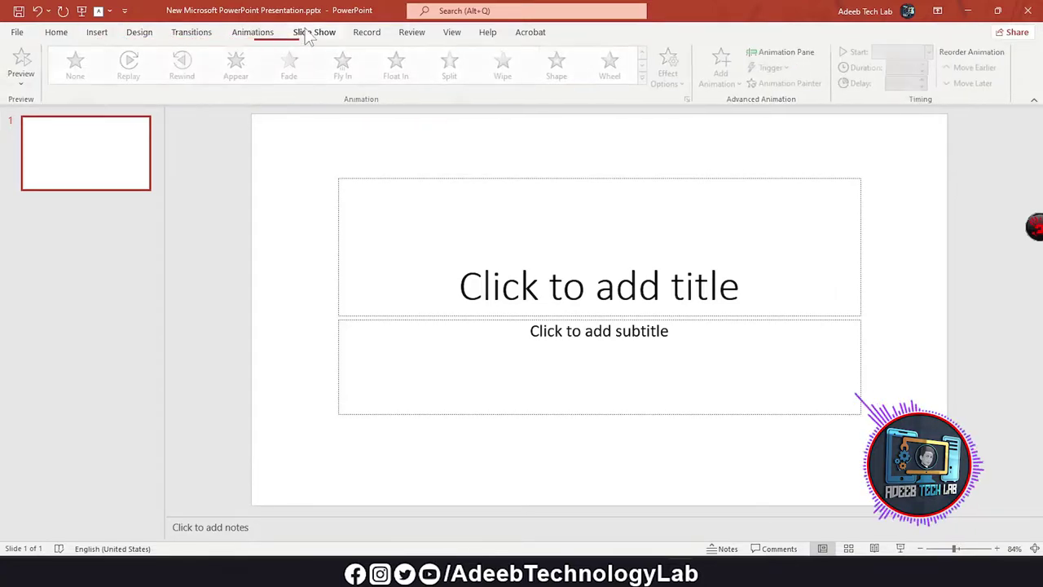
pyautogui.click(313, 32)
pyautogui.click(57, 32)
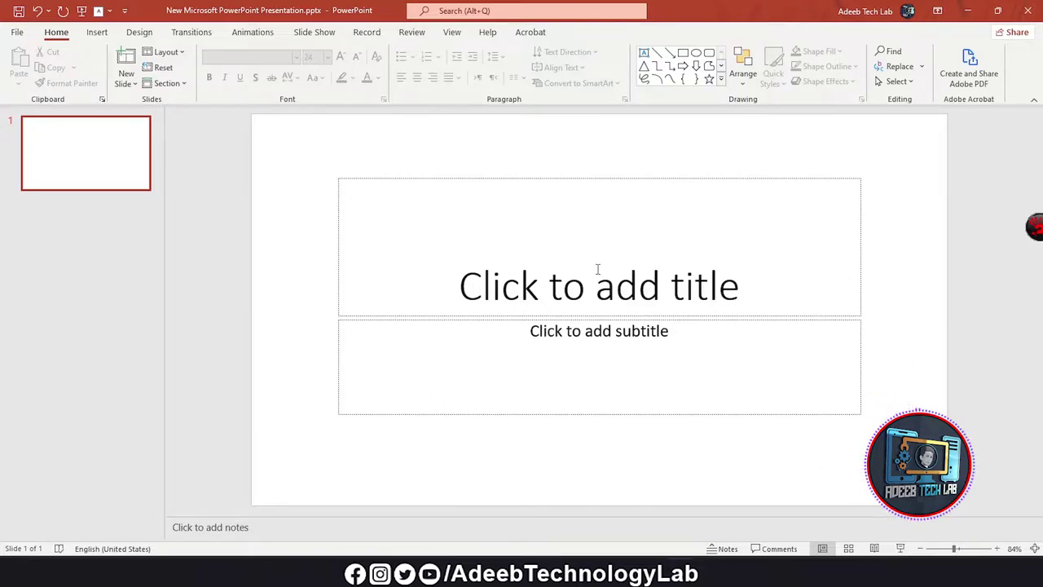
# - Click into the title slide's title and subtitle placeholders, then deselect them
pyautogui.click(603, 359)
pyautogui.click(925, 326)
pyautogui.click(582, 259)
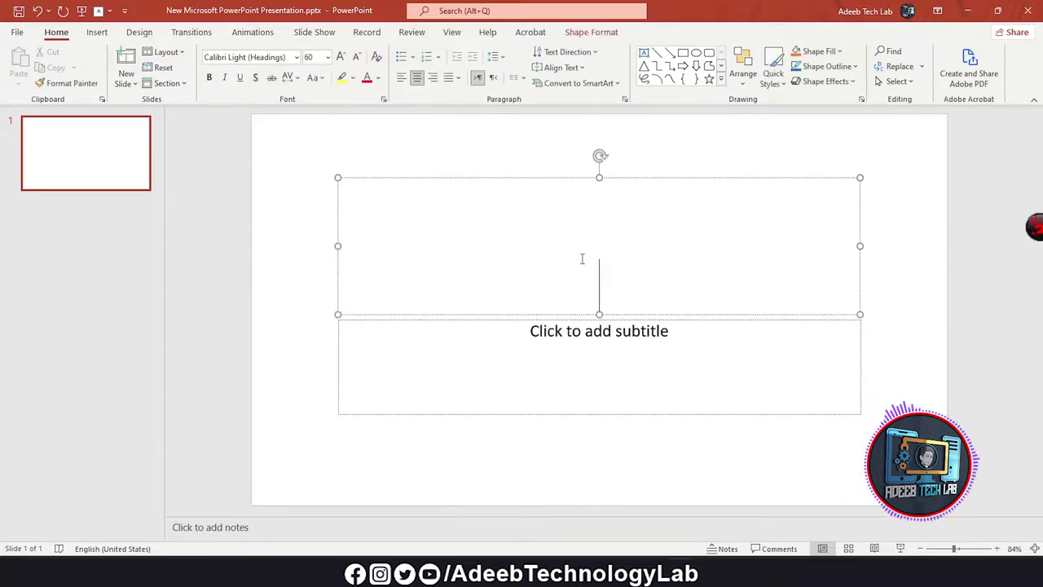
pyautogui.click(595, 355)
pyautogui.click(892, 299)
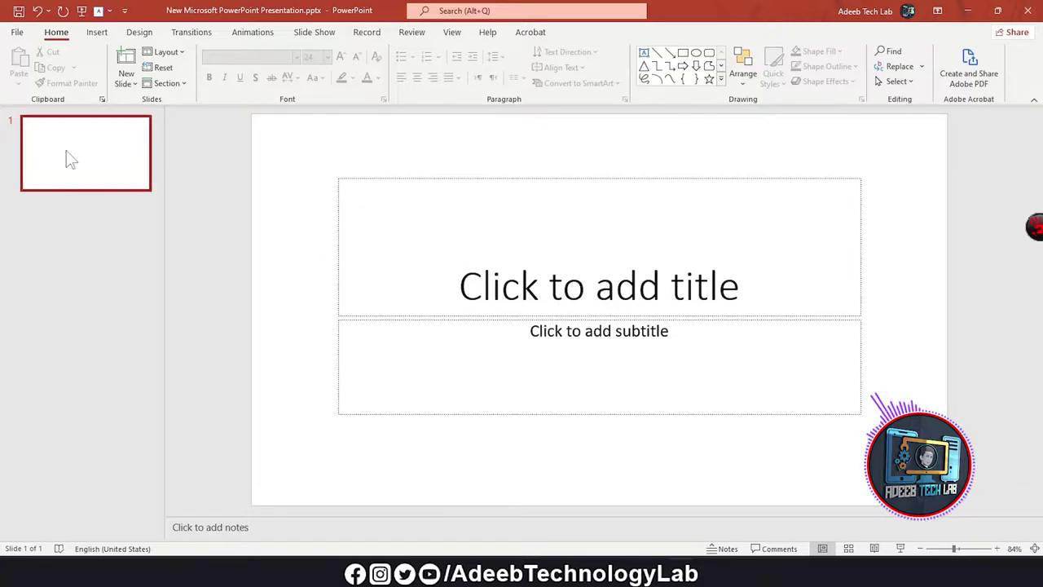
# - Insert three new slides after the title slide, bringing the deck to four slides
pyautogui.click(78, 238)
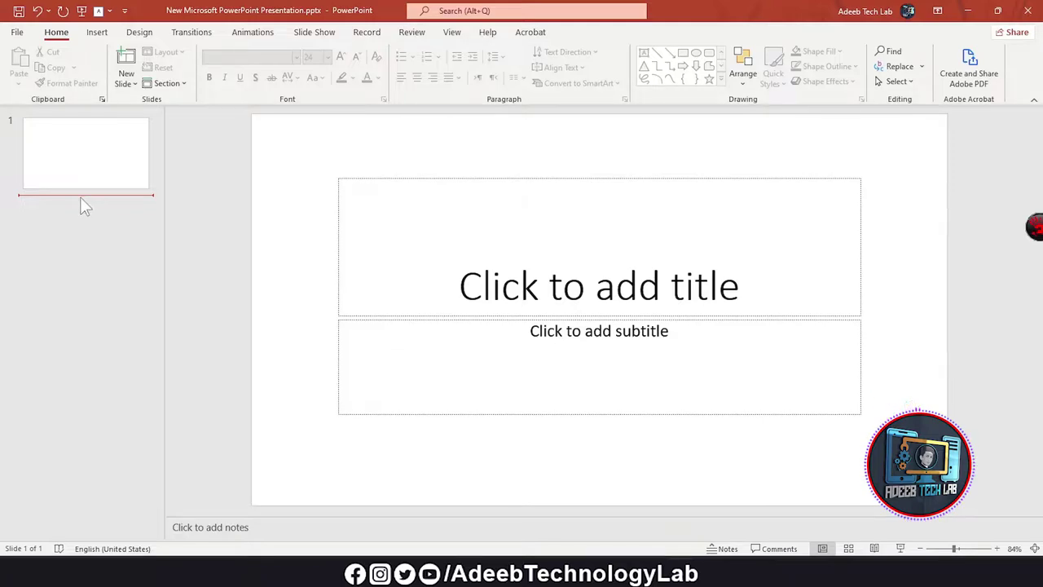
pyautogui.press('Return')
pyautogui.click(92, 298)
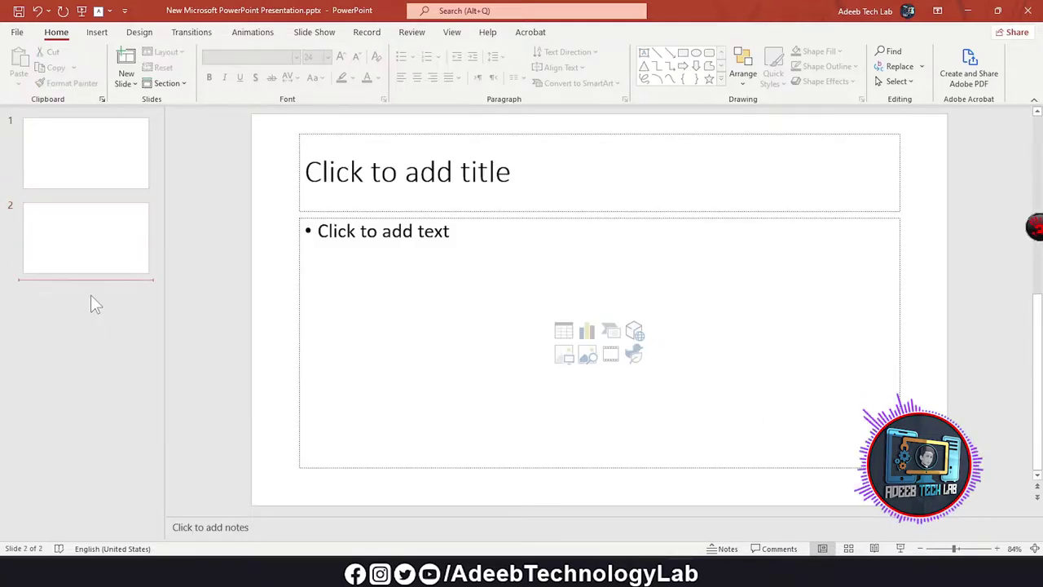
pyautogui.press('Return')
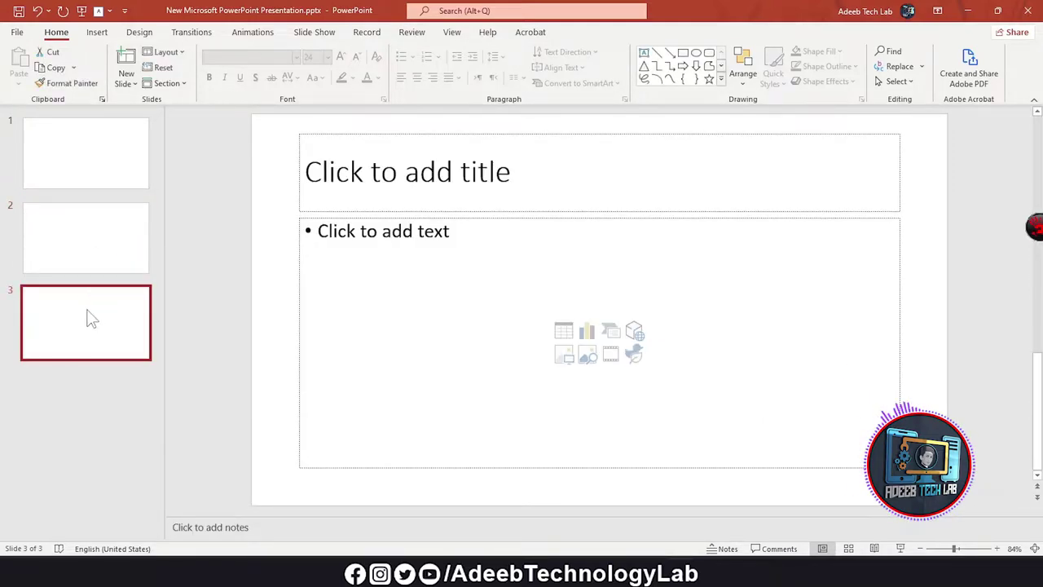
pyautogui.click(103, 201)
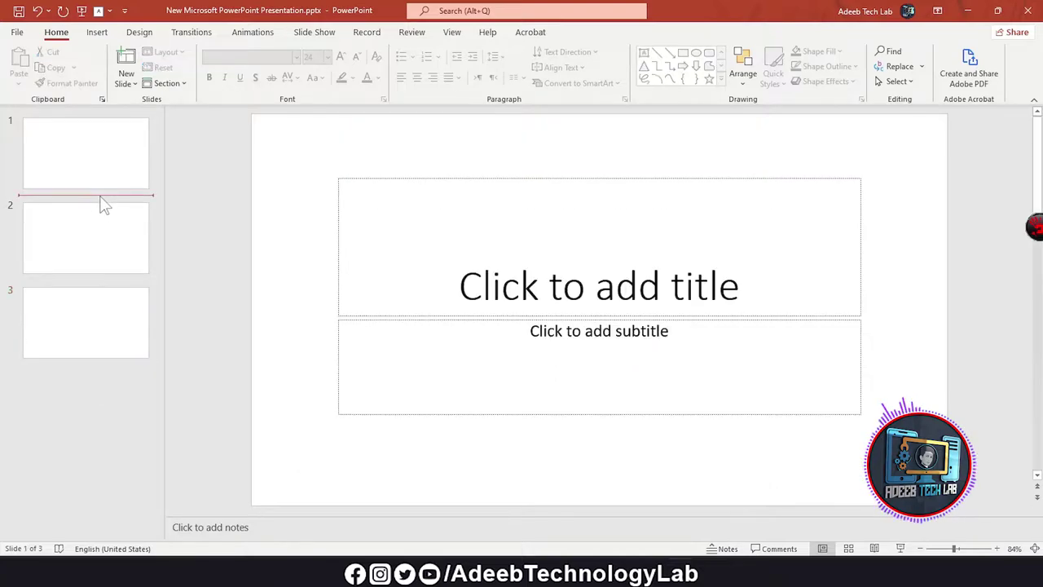
pyautogui.press('Return')
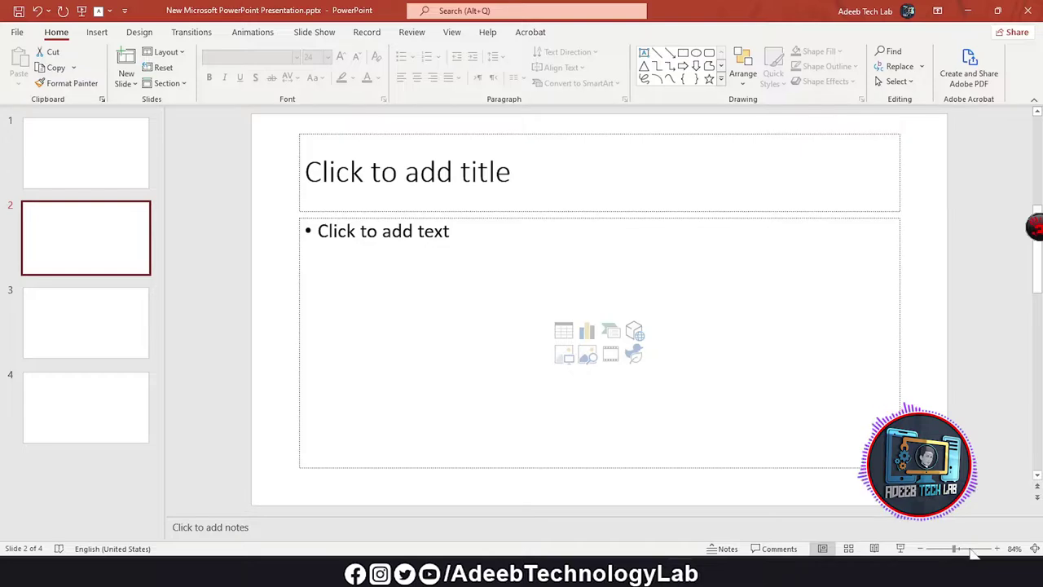
# - Zoom the slide in and back out to fit, then go to the File start page
pyautogui.click(994, 549)
pyautogui.click(996, 549)
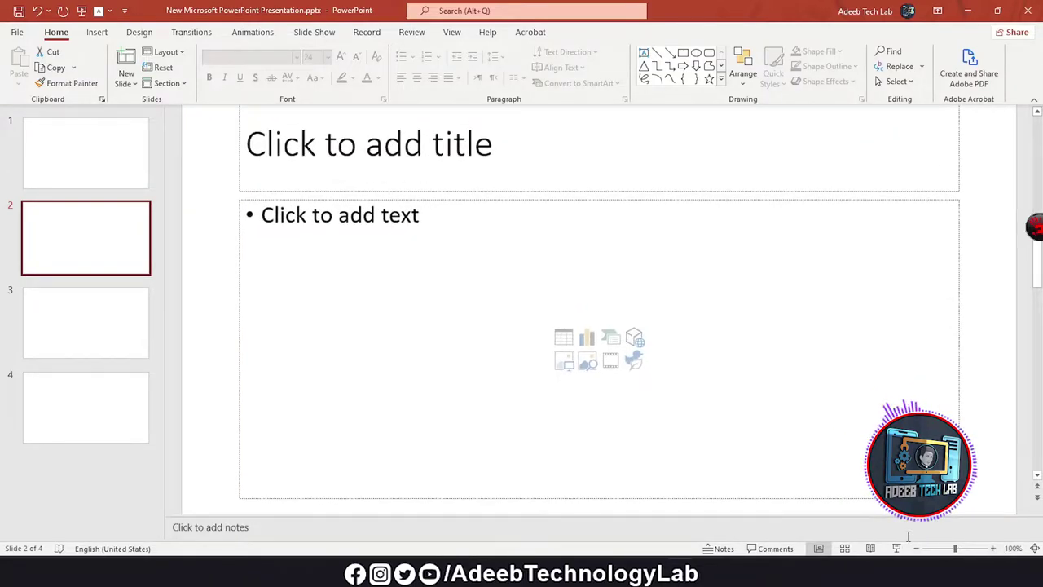
pyautogui.click(916, 549)
pyautogui.click(916, 548)
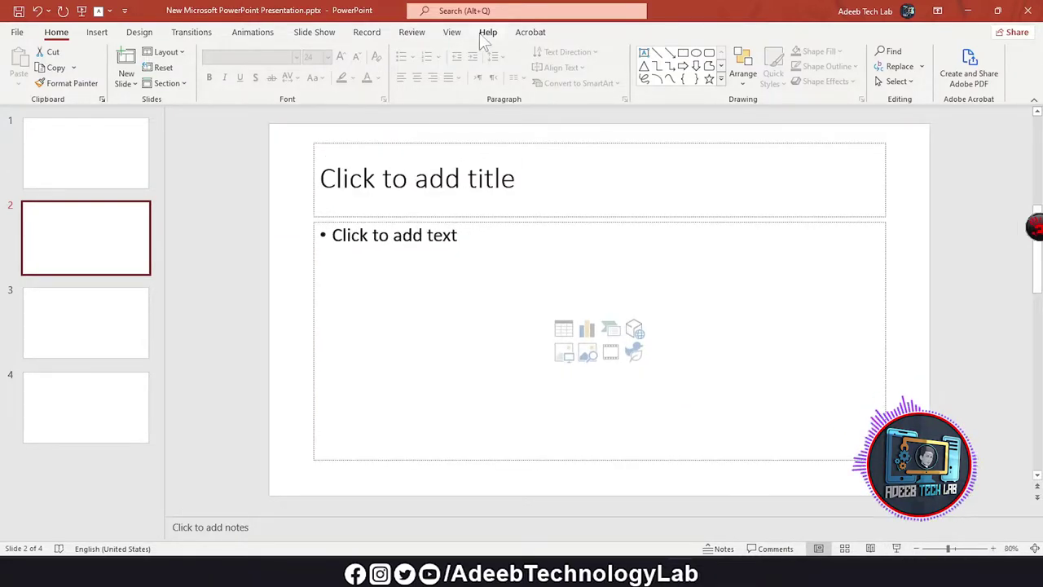
pyautogui.click(231, 281)
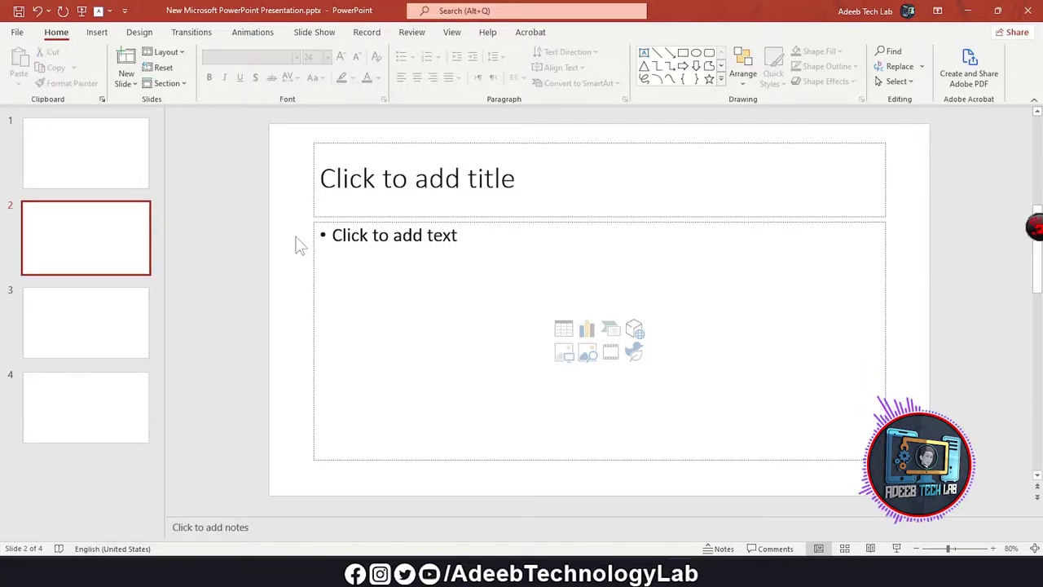
pyautogui.click(17, 33)
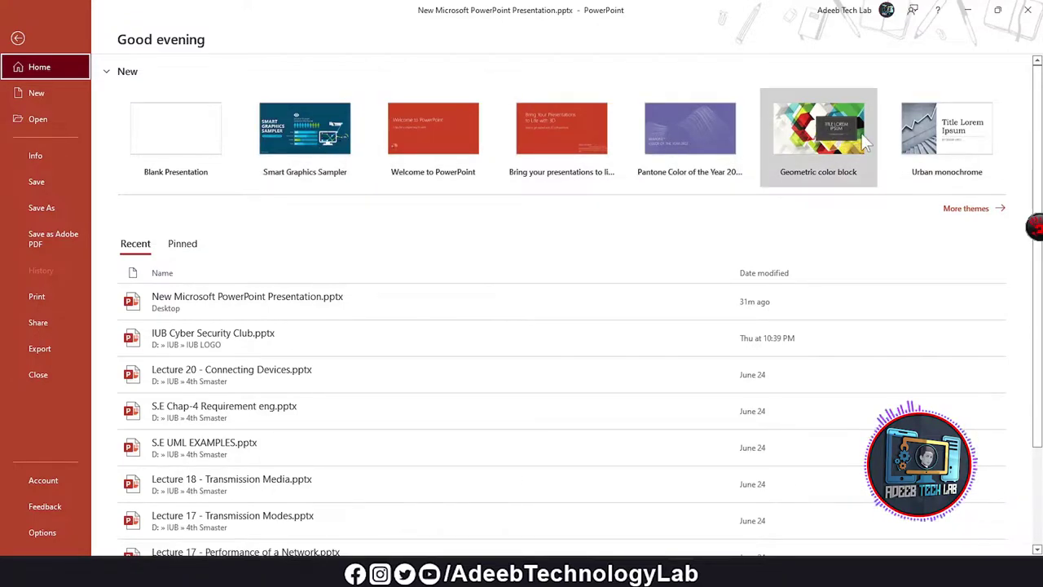
# - Create a new presentation from the Orange burst template
pyautogui.click(55, 96)
pyautogui.scroll(-2, 610, 389)
pyautogui.scroll(-4, 563, 375)
pyautogui.scroll(5, 559, 374)
pyautogui.scroll(-2, 547, 320)
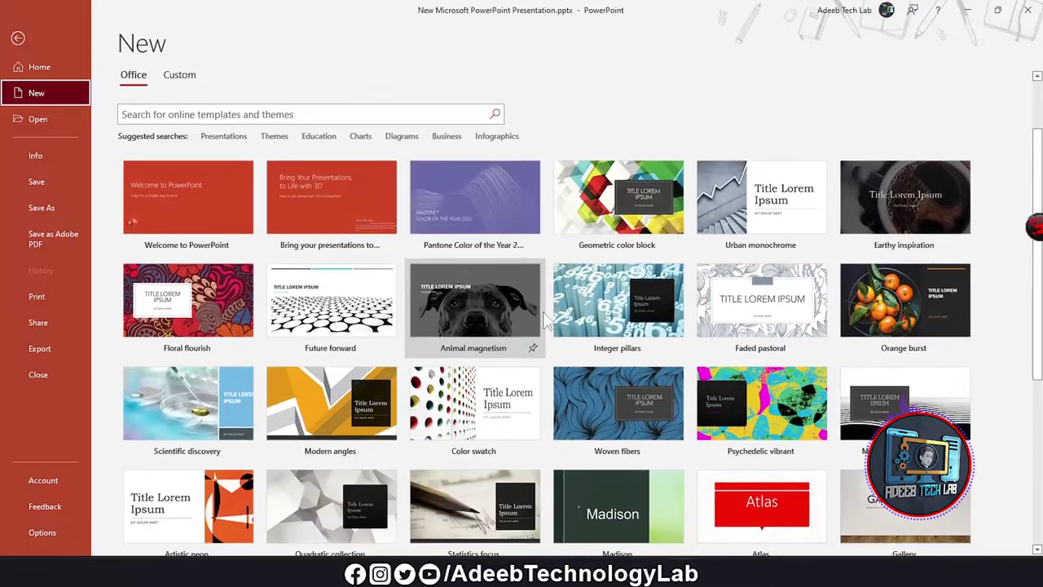
pyautogui.click(928, 295)
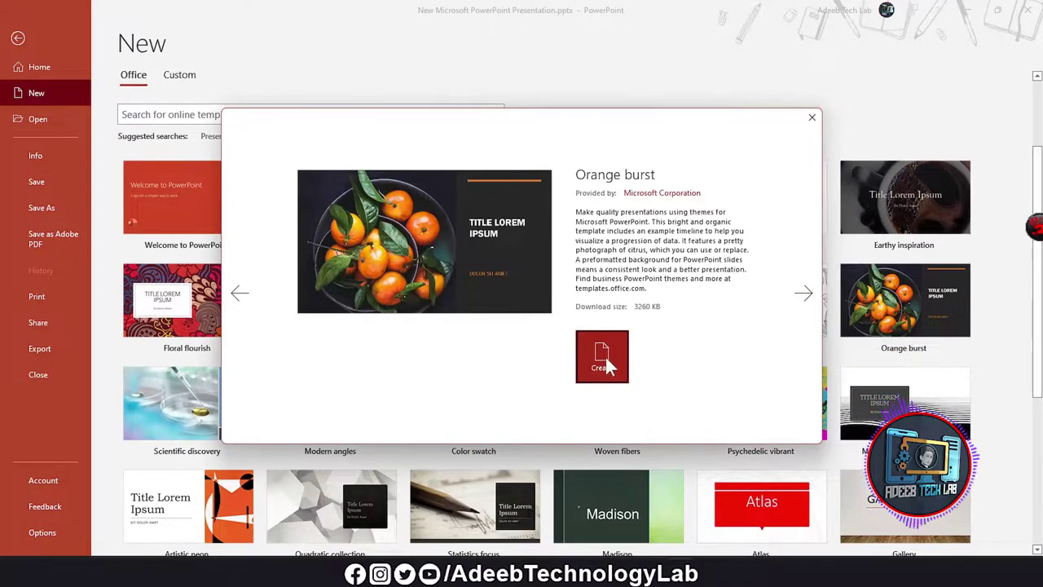
pyautogui.click(607, 343)
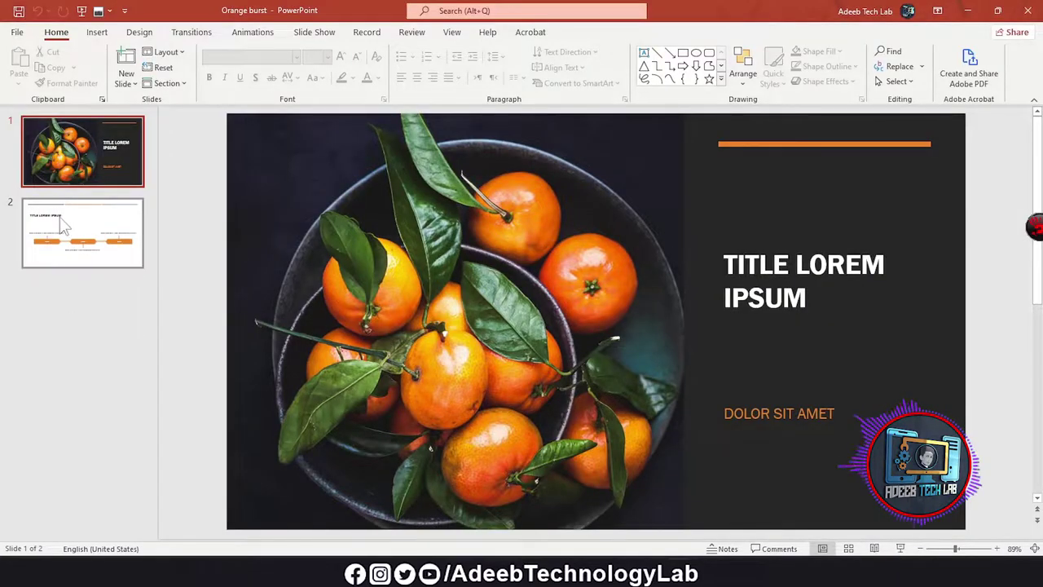
# - Add a third slide after slide 2, click its placeholders, and return to the File page
pyautogui.click(88, 229)
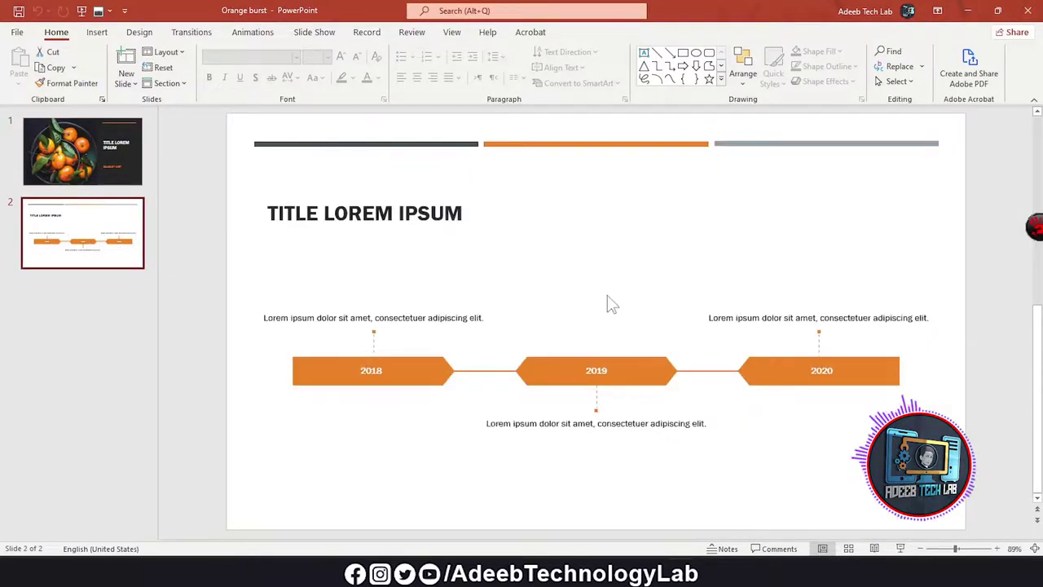
pyautogui.click(101, 288)
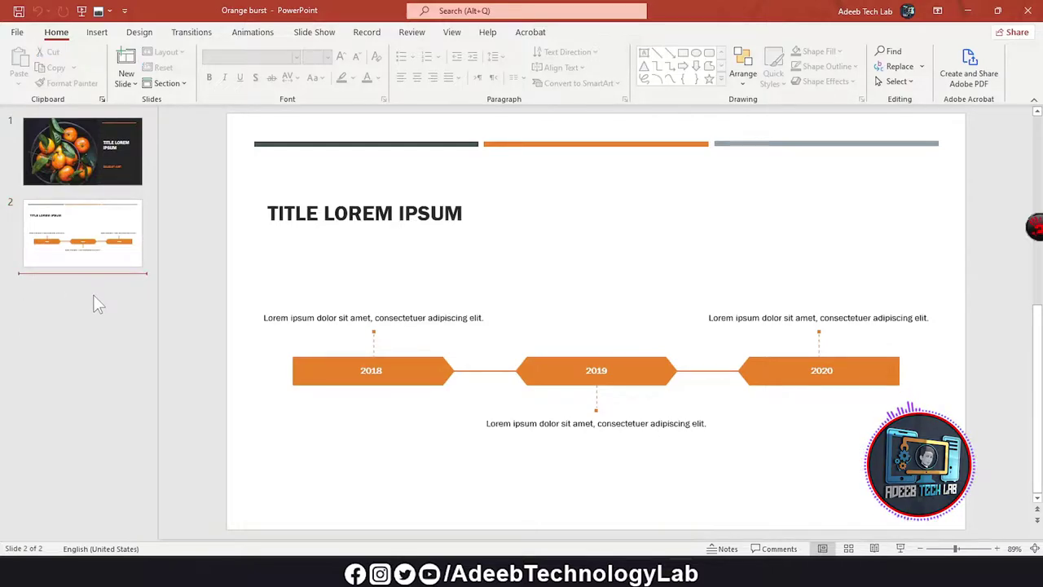
pyautogui.press('Return')
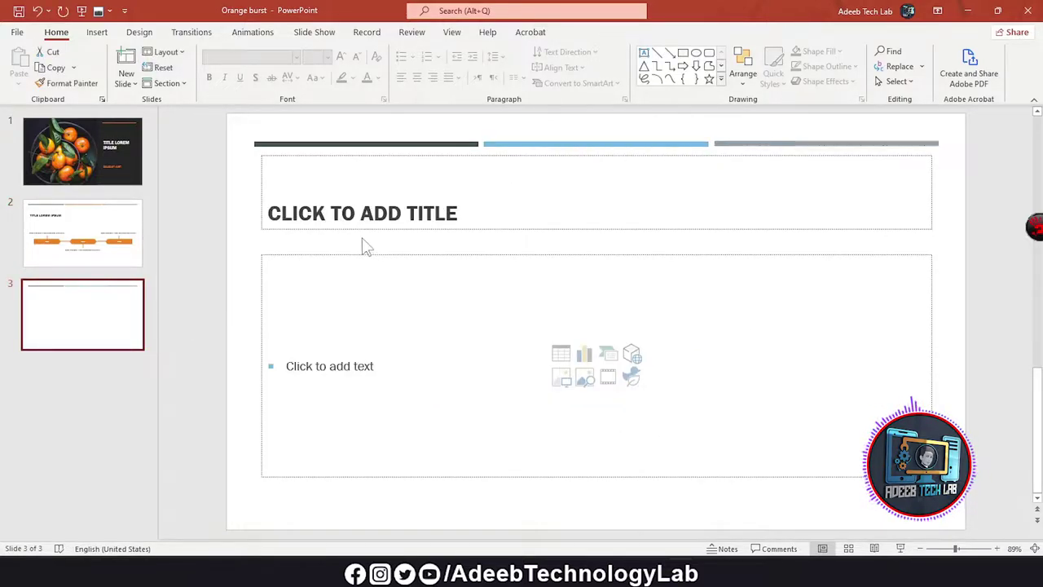
pyautogui.click(361, 210)
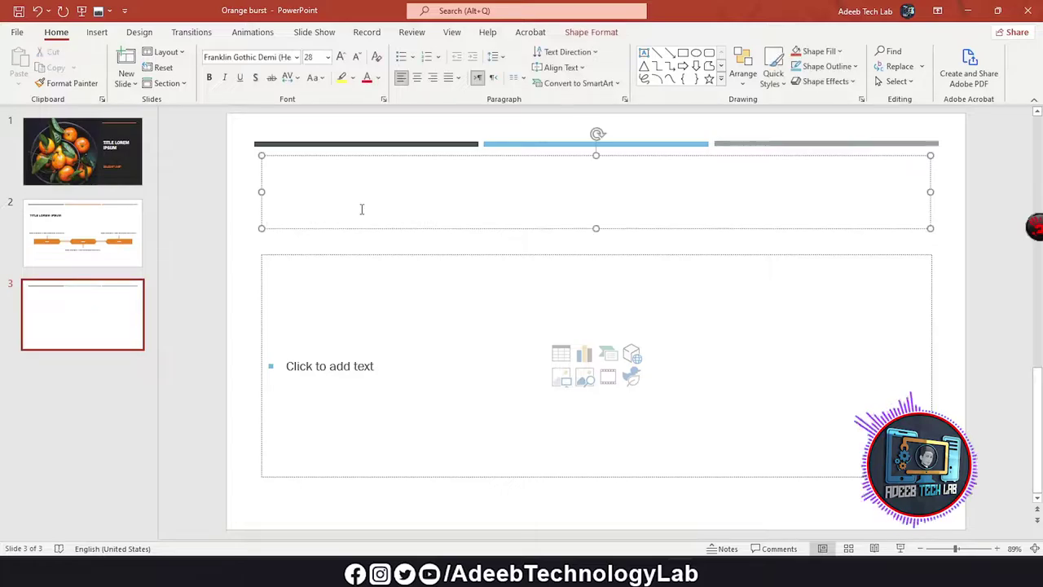
pyautogui.click(365, 353)
pyautogui.click(141, 411)
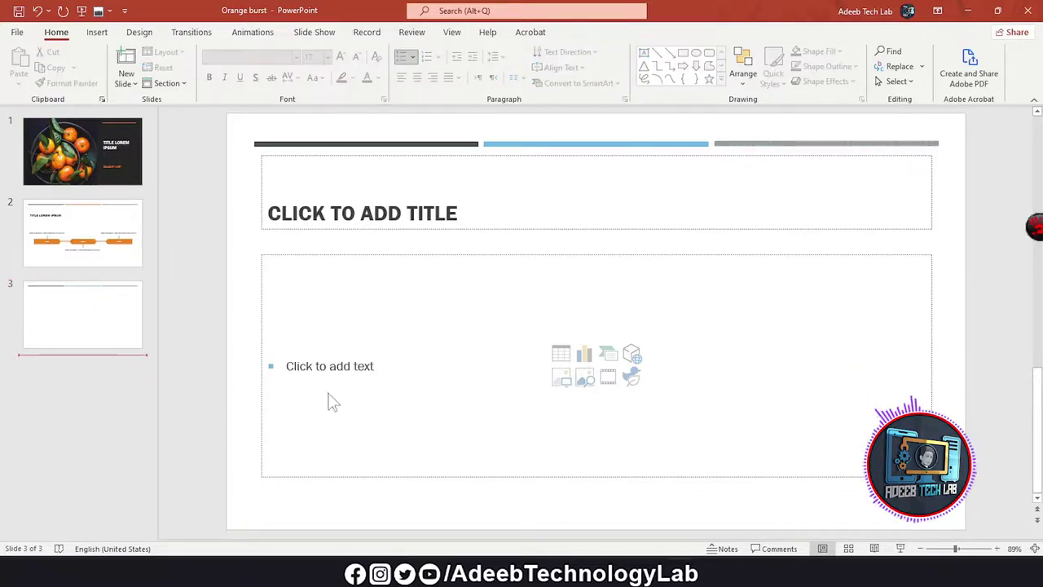
pyautogui.hotkey('alt', 'f')
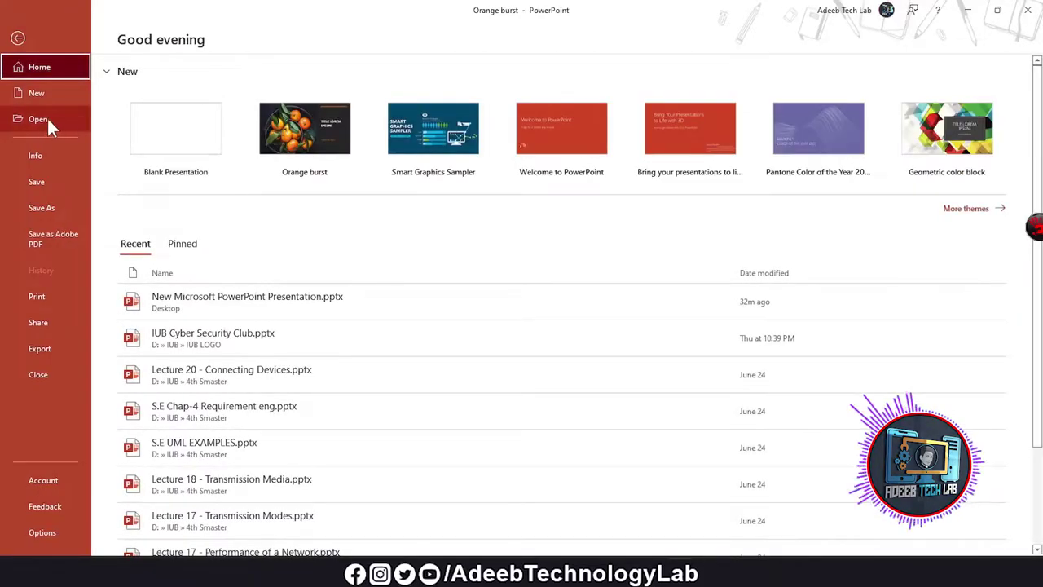
# - Scroll the recent presentations list, check the Info properties, then go to Save As
pyautogui.click(43, 118)
pyautogui.scroll(-3, 513, 386)
pyautogui.scroll(2, 489, 242)
pyautogui.scroll(-3, 495, 235)
pyautogui.scroll(-2, 431, 357)
pyautogui.scroll(-3, 513, 436)
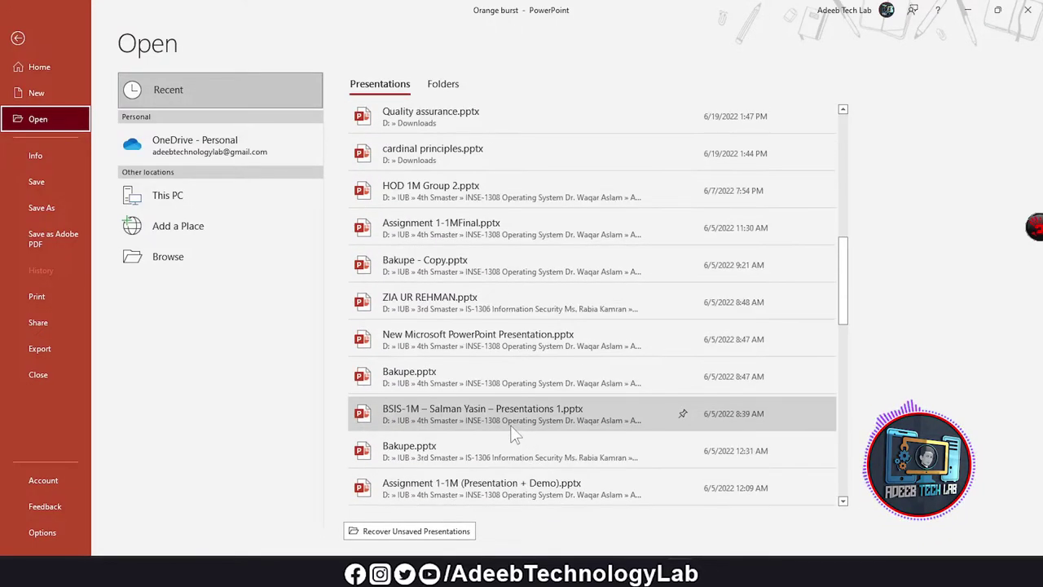
pyautogui.scroll(3, 509, 408)
pyautogui.scroll(3, 507, 326)
pyautogui.scroll(1, 497, 273)
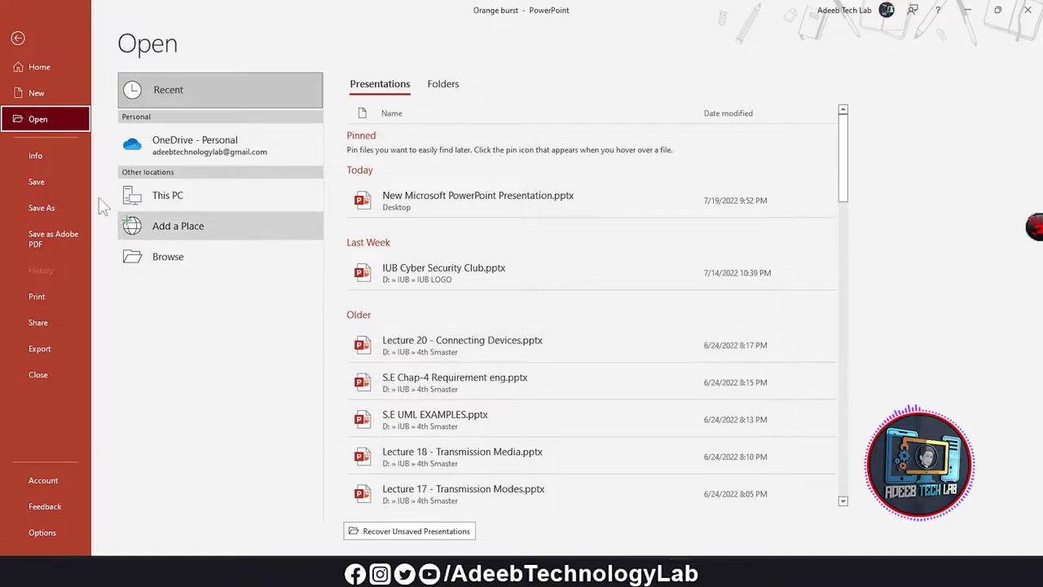
pyautogui.click(47, 153)
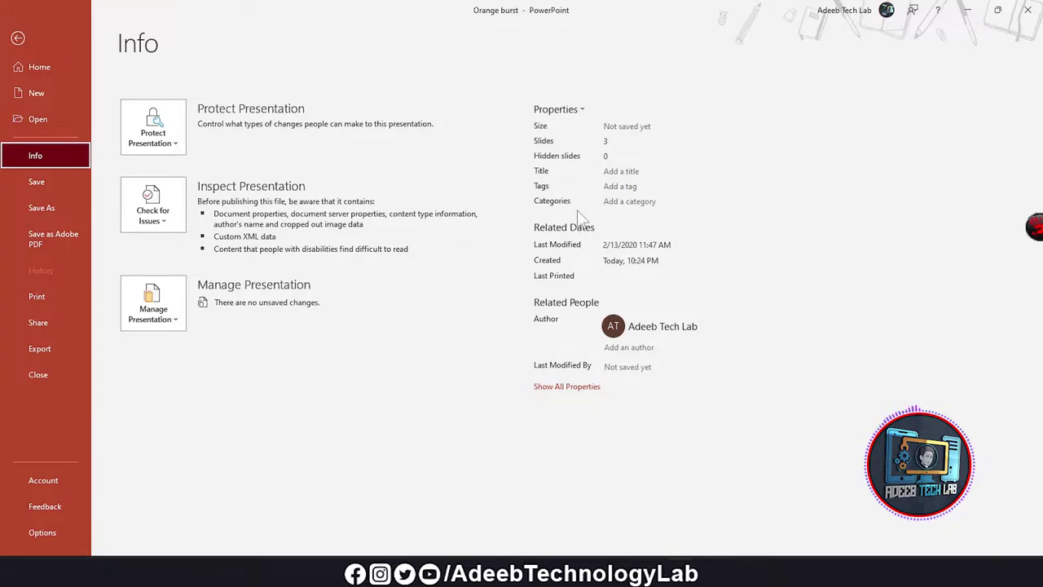
pyautogui.click(82, 211)
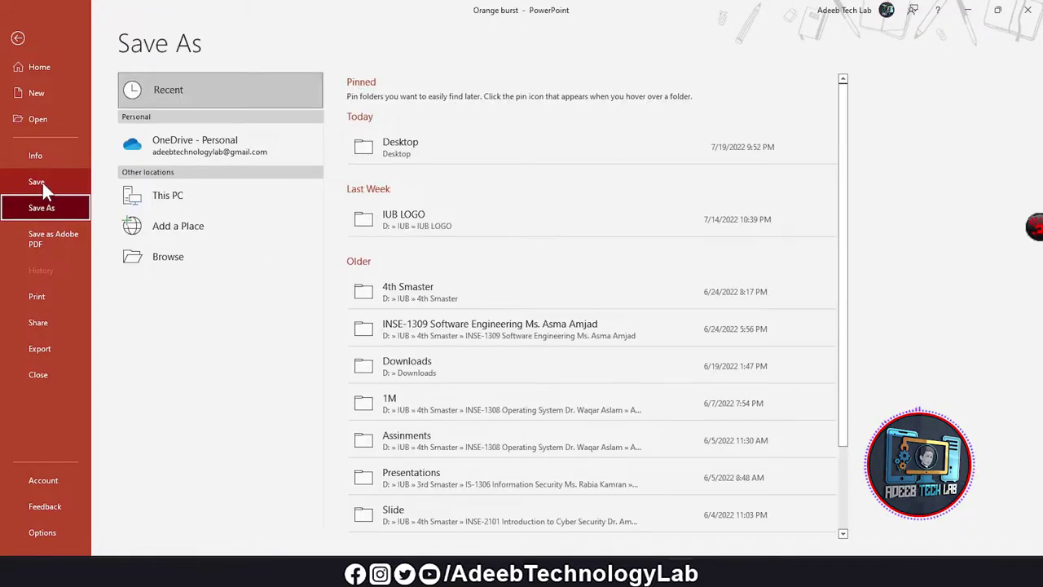
pyautogui.click(45, 185)
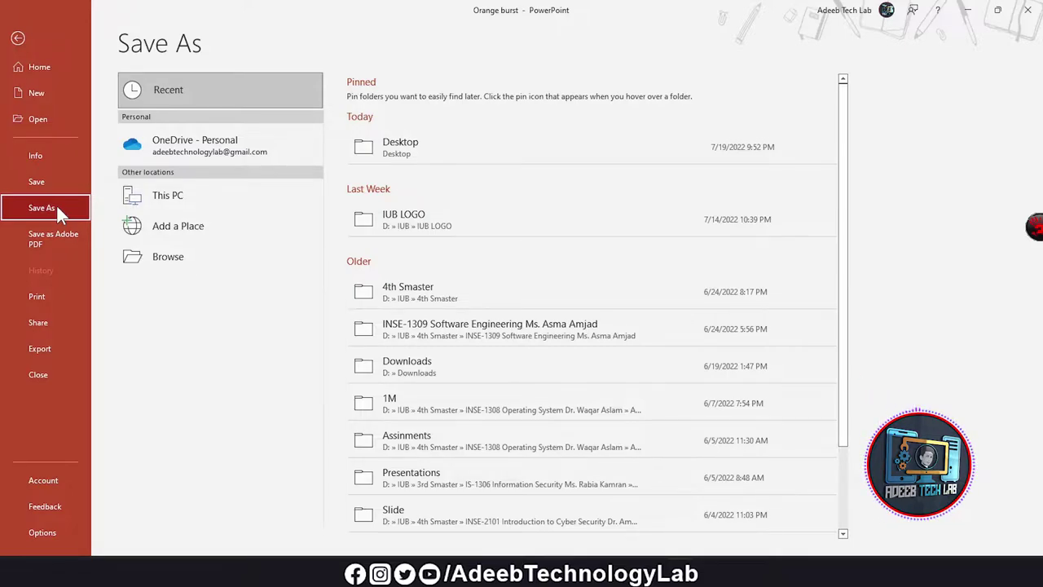
pyautogui.click(184, 256)
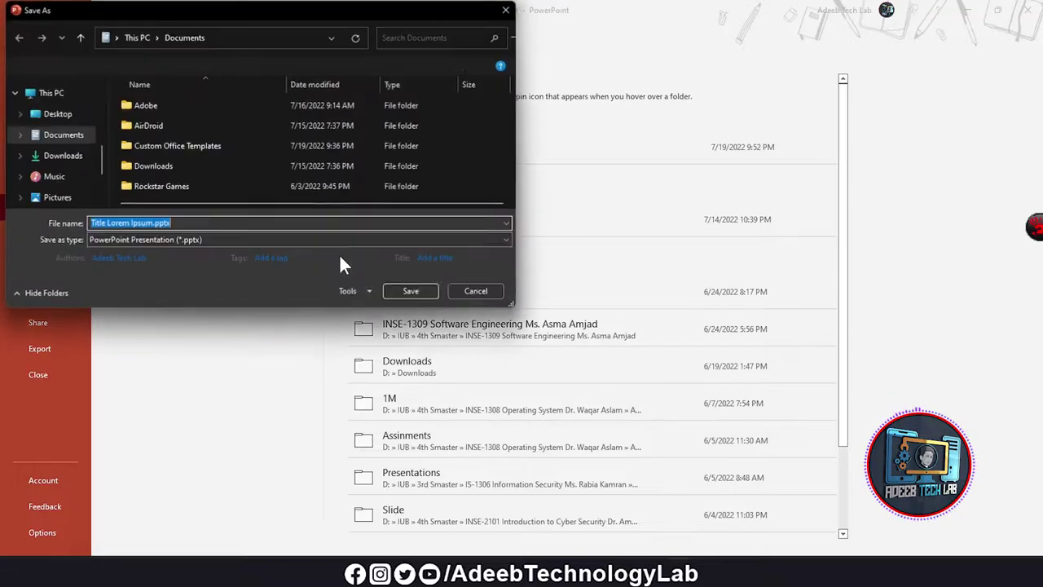
pyautogui.click(186, 240)
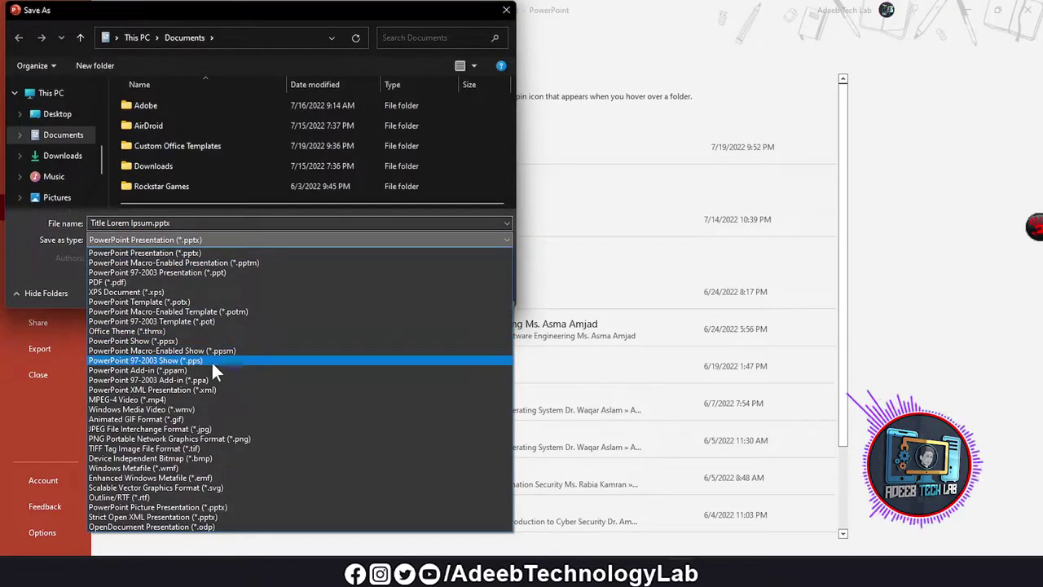
pyautogui.click(142, 283)
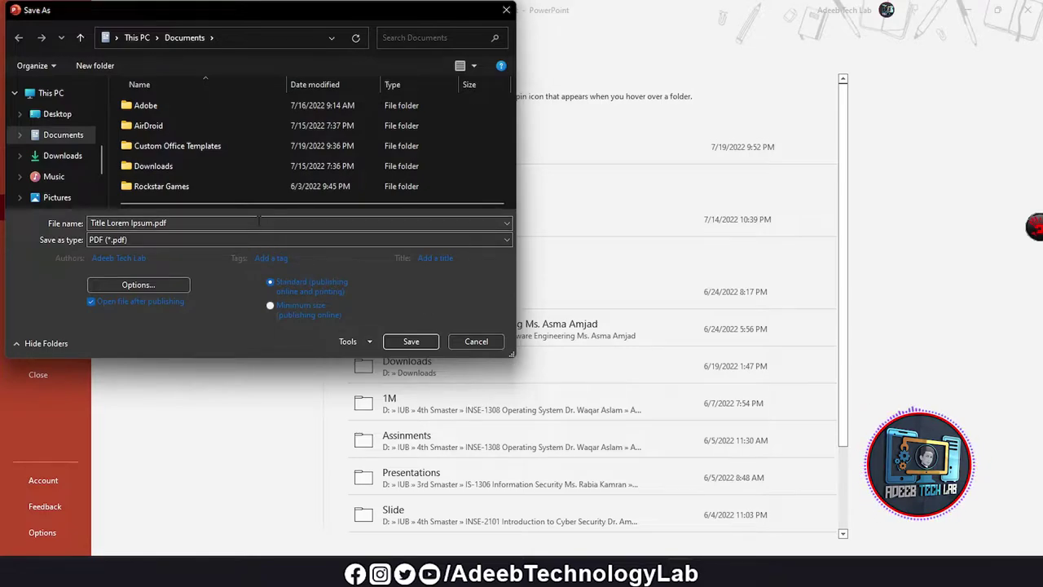
pyautogui.click(132, 222)
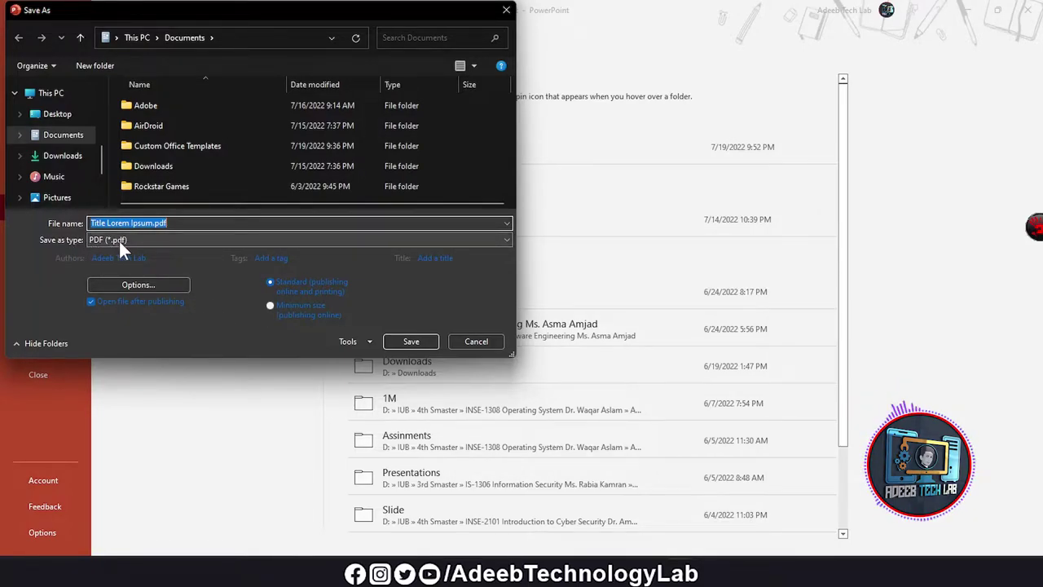
pyautogui.press('Escape')
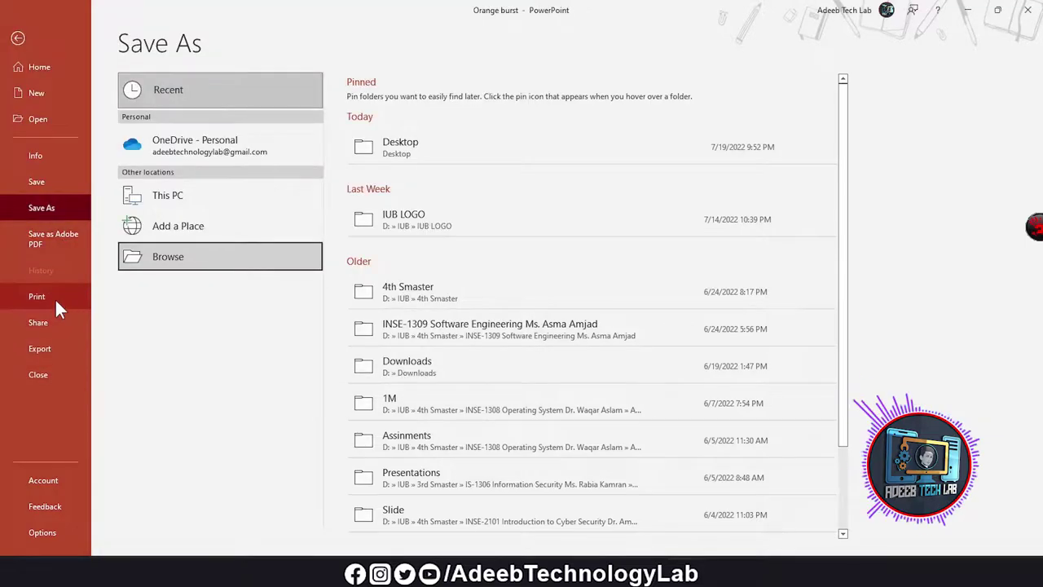
pyautogui.click(55, 299)
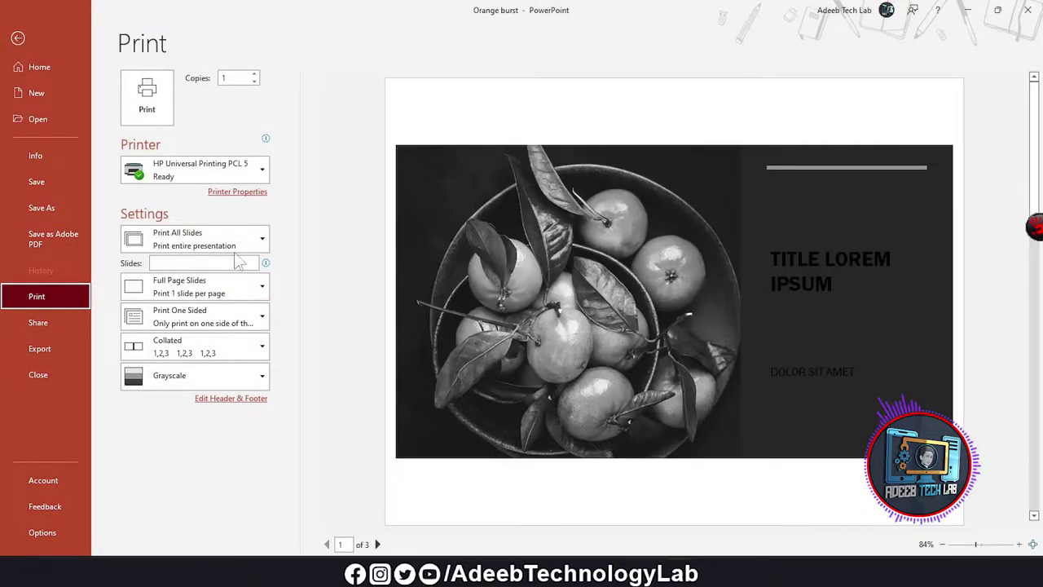
# - Print 2 Slides handouts double-sided on long edge, portrait, grayscale, on HP Universal Printing PCL 5
pyautogui.click(178, 292)
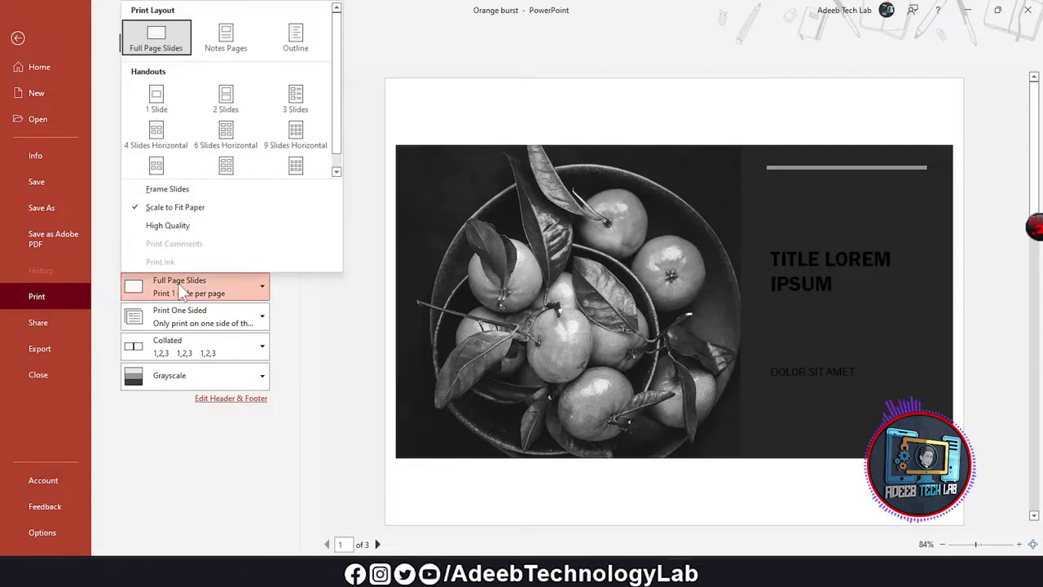
pyautogui.click(239, 114)
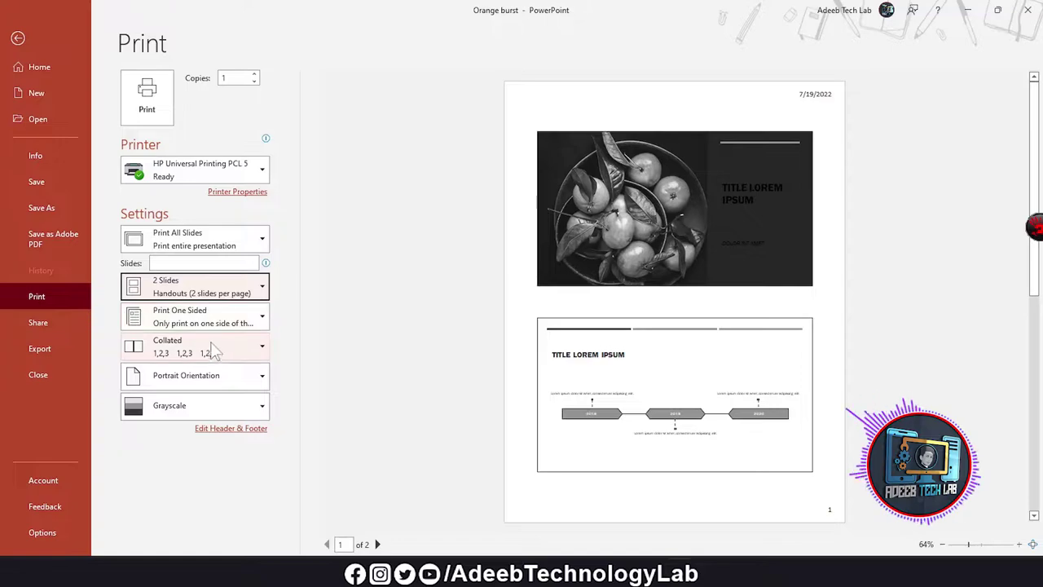
pyautogui.click(212, 318)
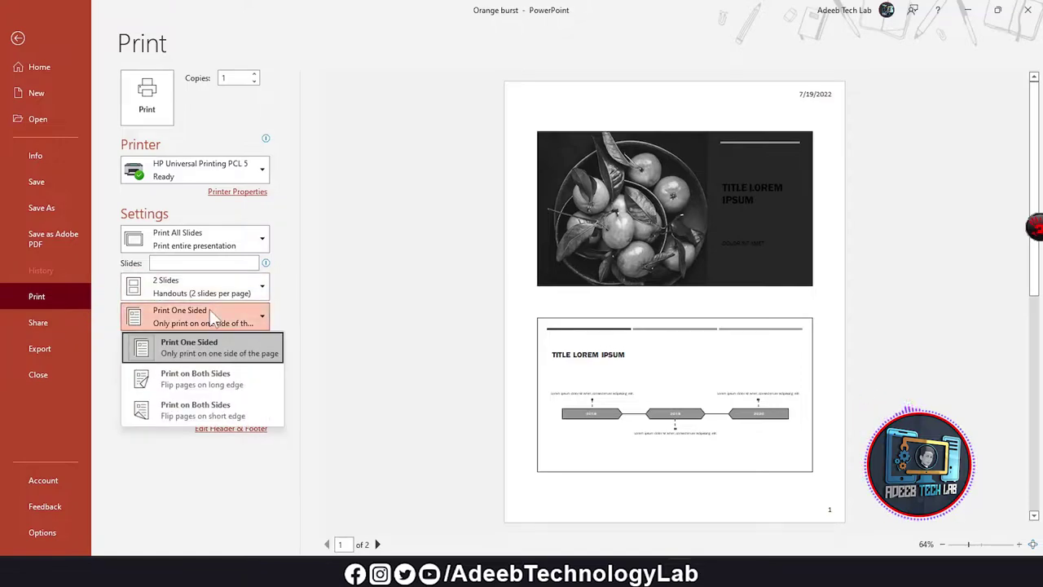
pyautogui.click(195, 383)
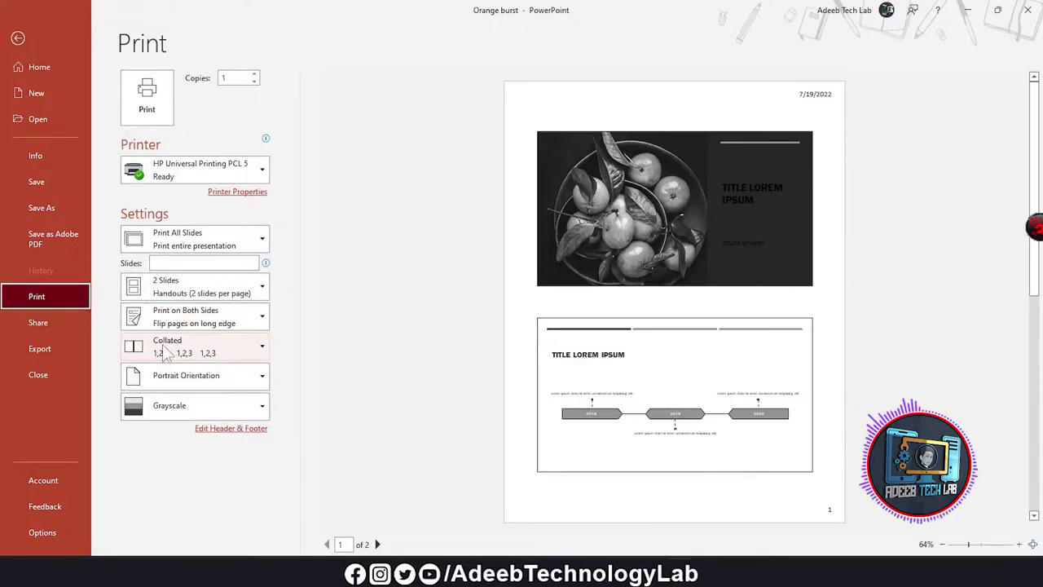
pyautogui.click(186, 376)
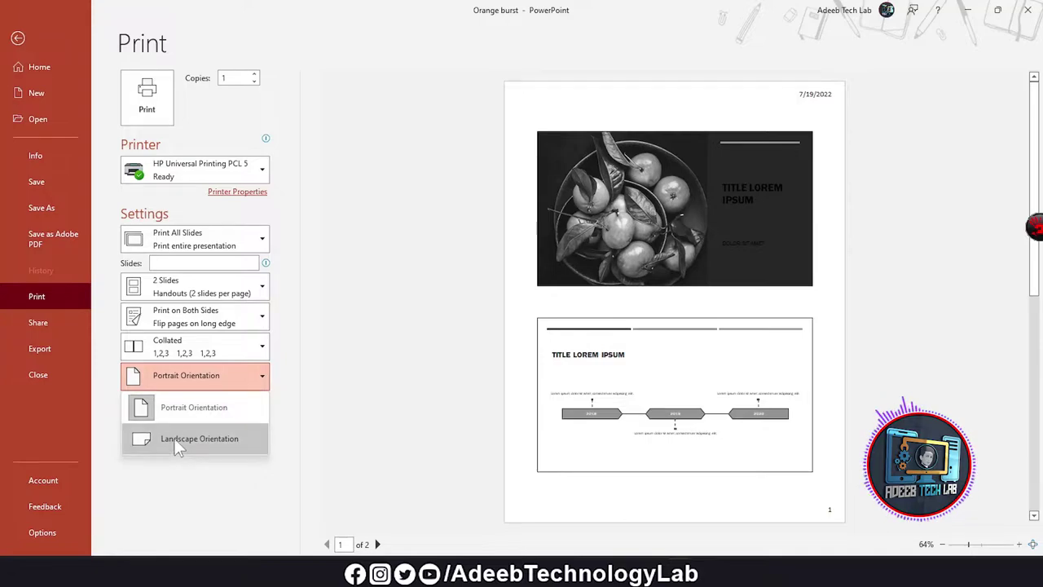
pyautogui.click(185, 407)
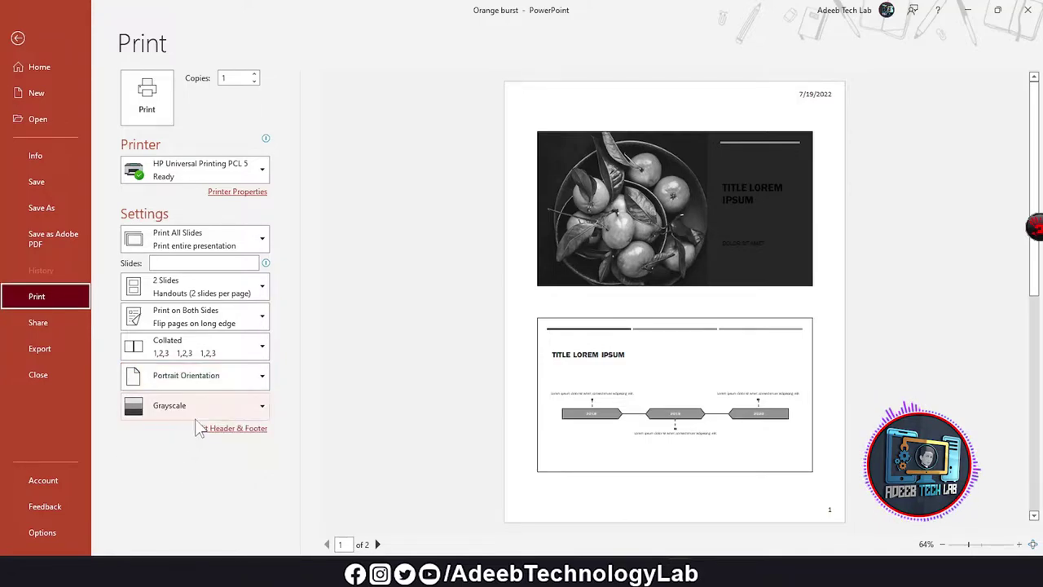
pyautogui.click(195, 408)
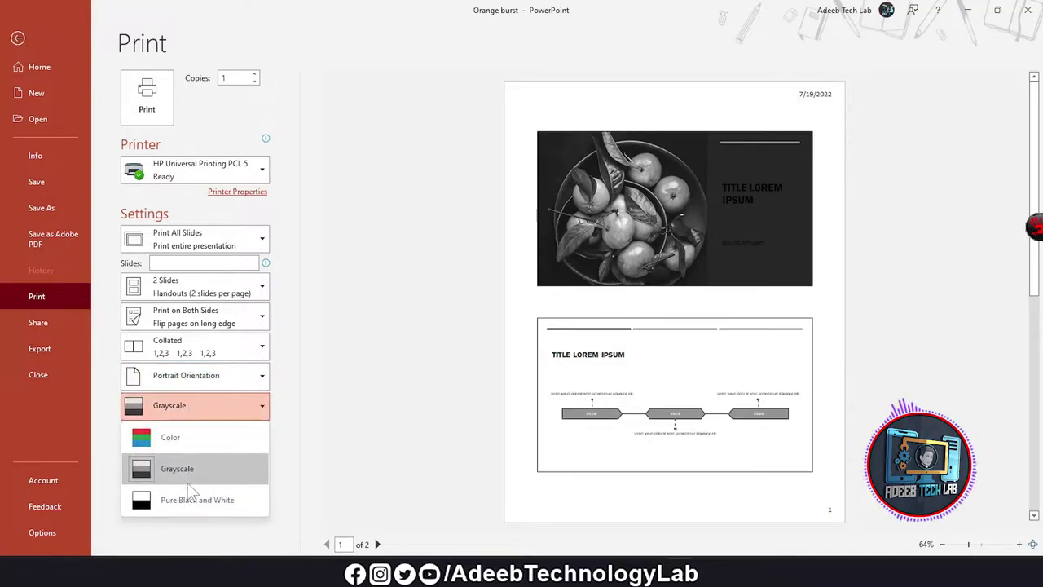
pyautogui.click(187, 470)
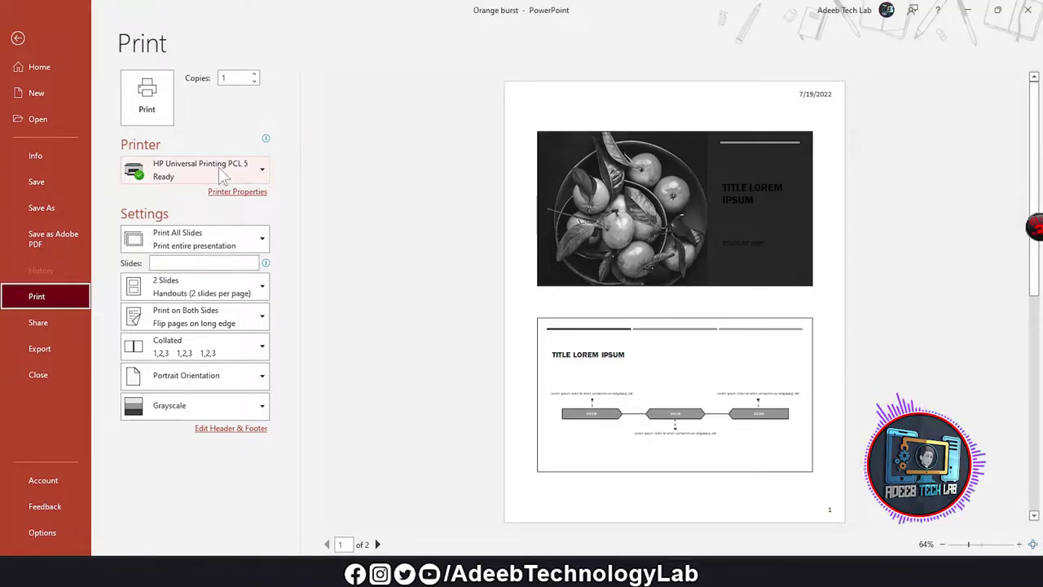
pyautogui.click(196, 171)
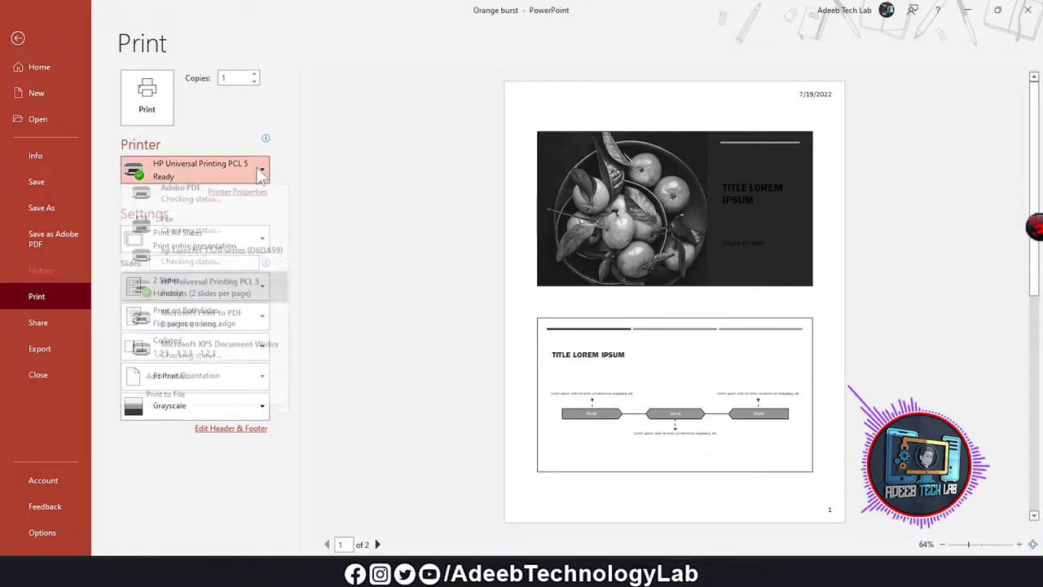
pyautogui.click(238, 301)
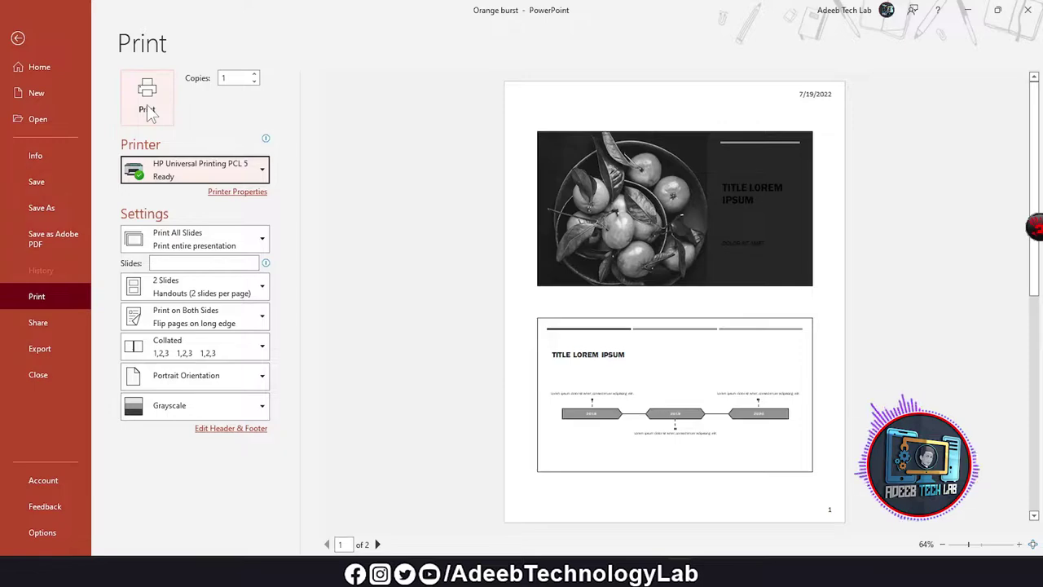
pyautogui.click(40, 319)
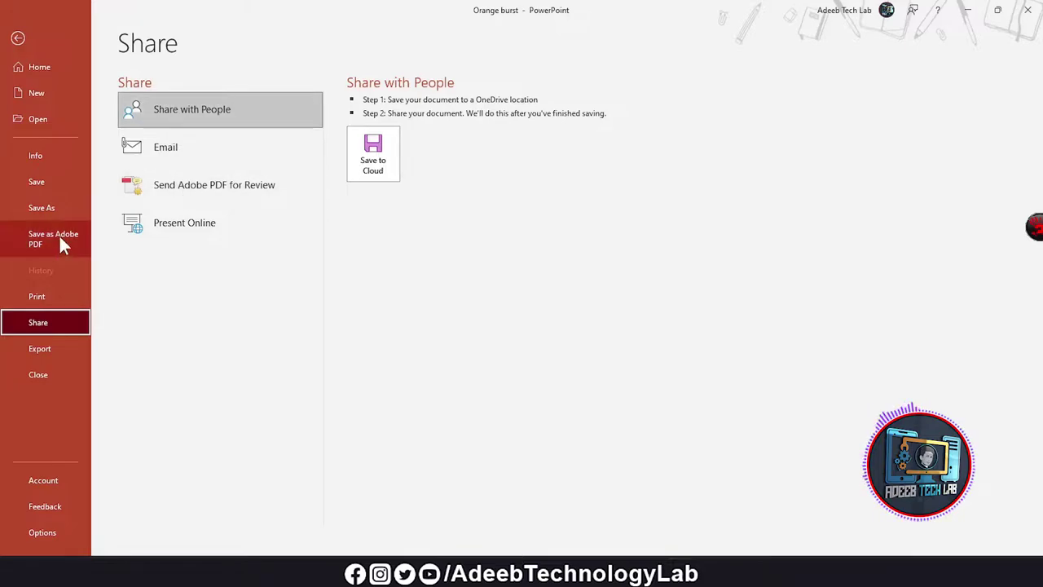
# - Visit Export, cancel closing the presentation, then go to the File Account page
pyautogui.click(64, 350)
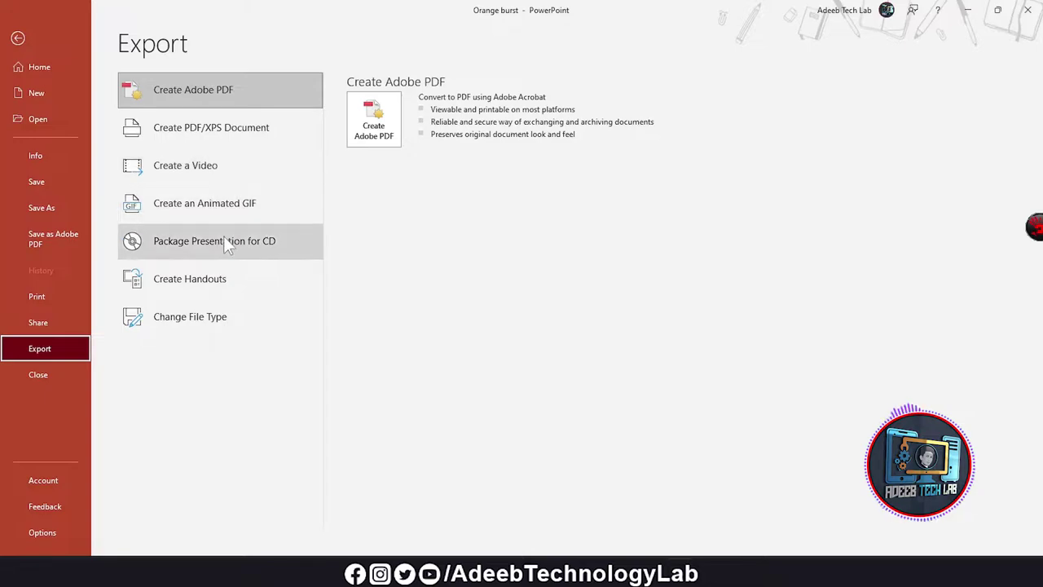
pyautogui.click(50, 371)
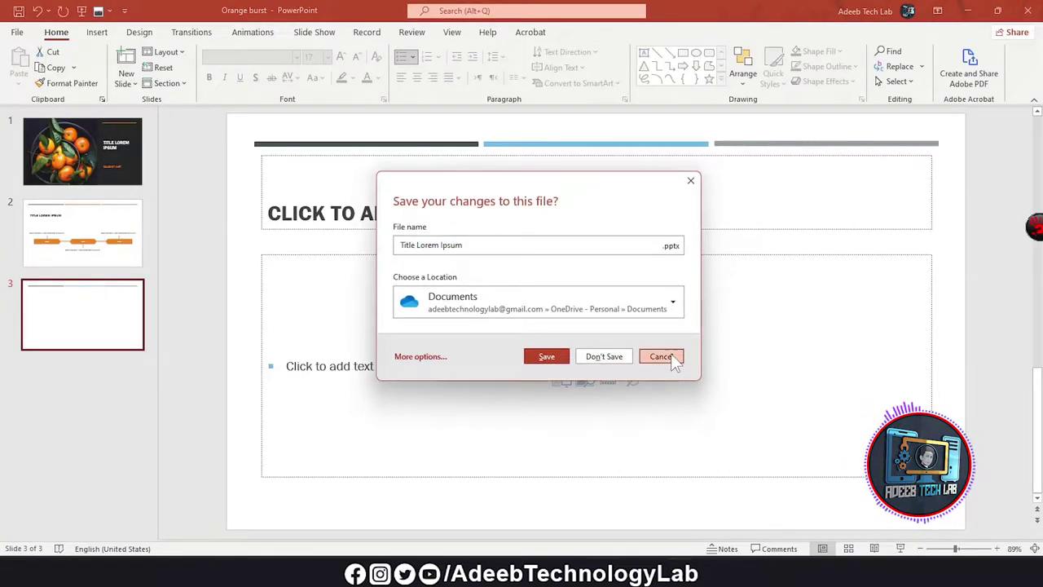
pyautogui.click(671, 354)
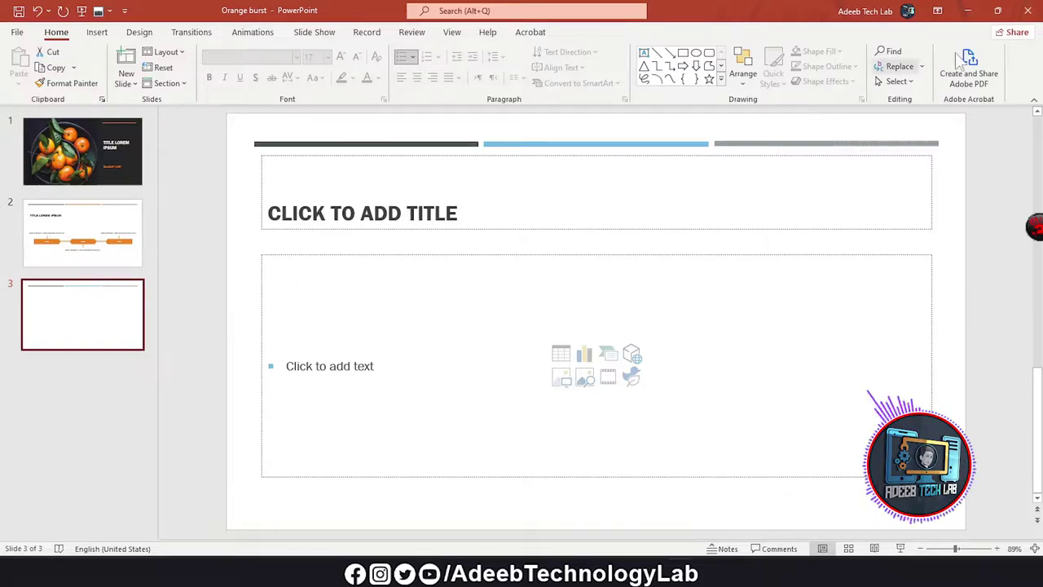
pyautogui.click(16, 31)
pyautogui.click(53, 485)
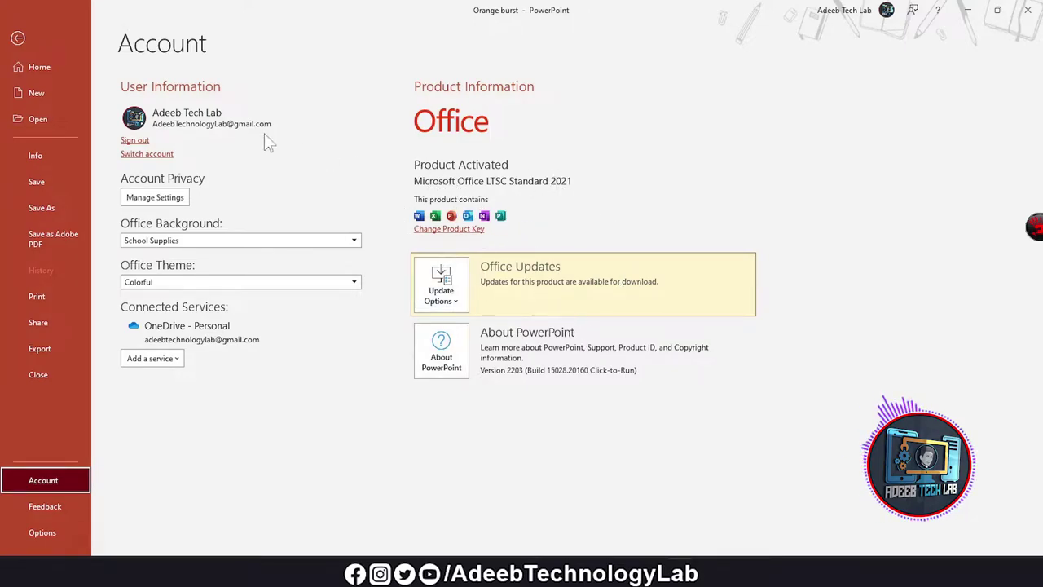
# - Set the Office background to Lunchbox, then visit Feedback and open PowerPoint Options
pyautogui.click(293, 241)
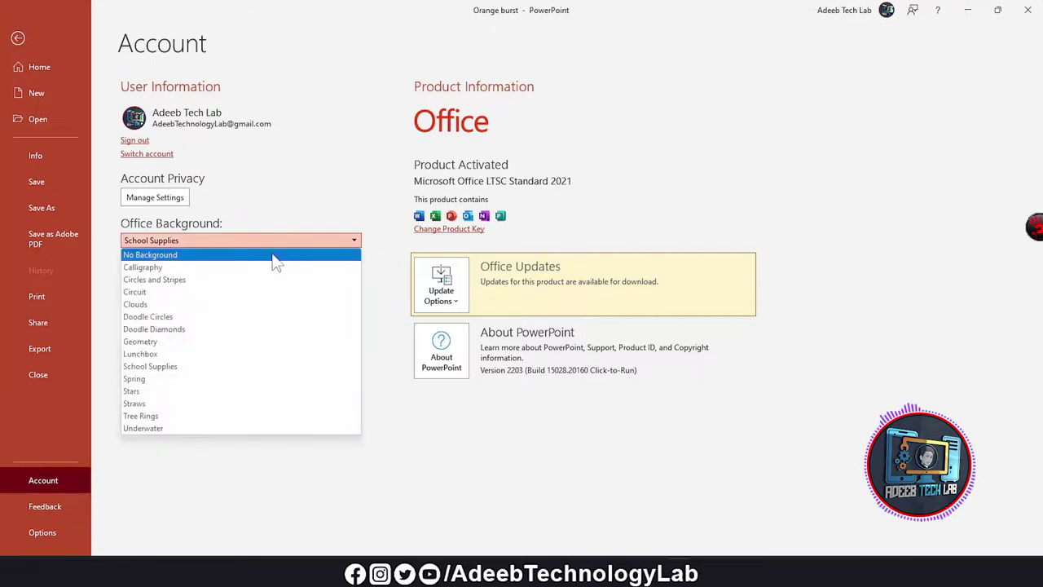
pyautogui.click(283, 355)
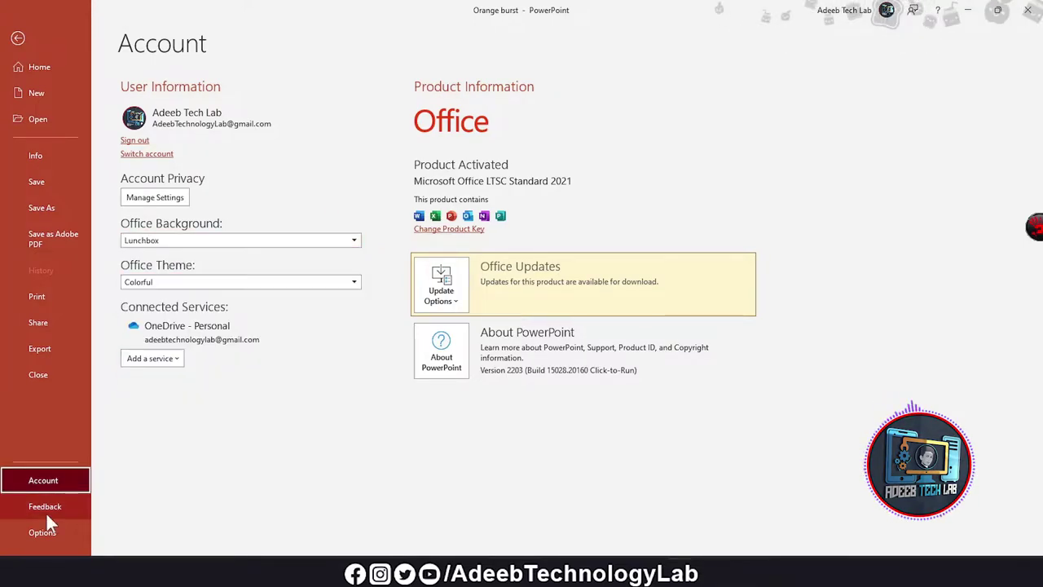
pyautogui.click(46, 509)
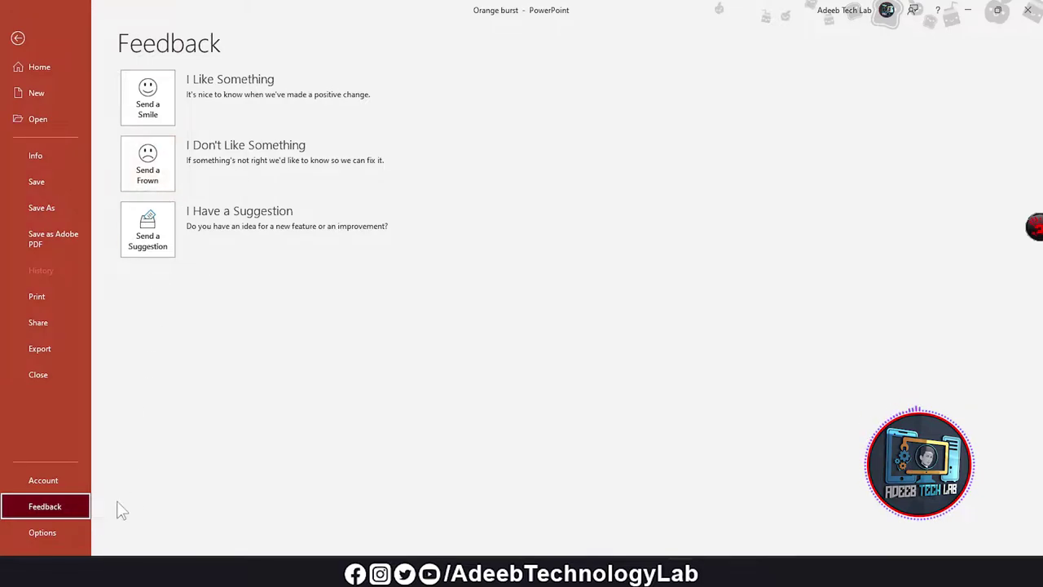
pyautogui.click(42, 537)
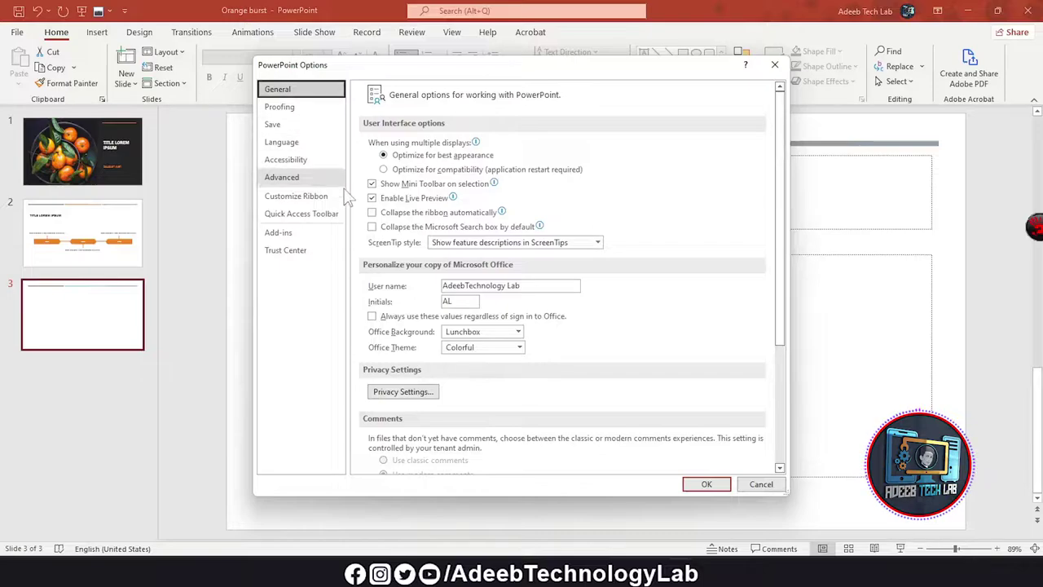
# - Browse the Proofing, Language and Customize Ribbon pages of PowerPoint Options
pyautogui.click(303, 105)
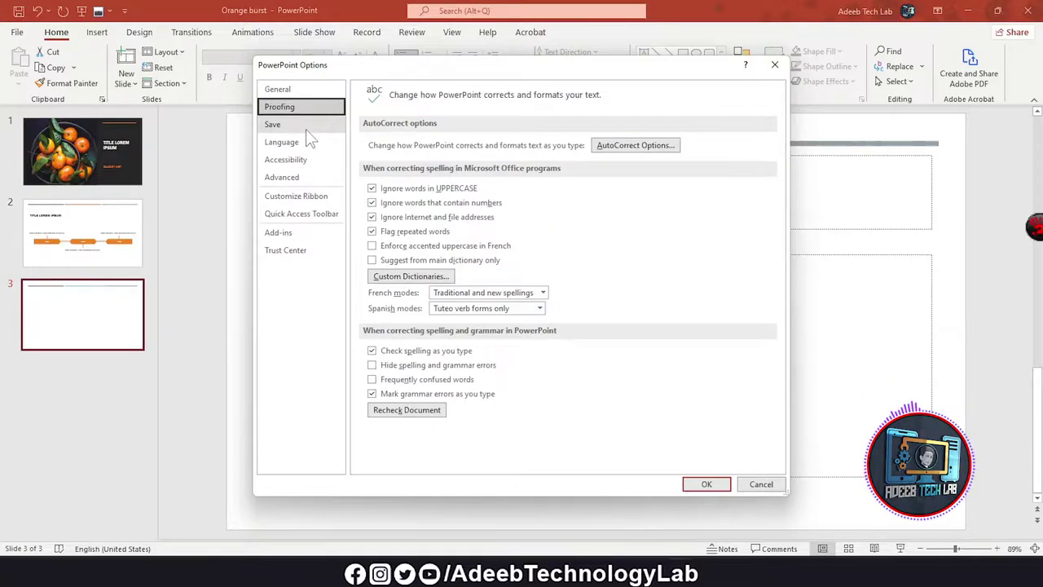
pyautogui.click(277, 124)
pyautogui.click(289, 159)
pyautogui.click(285, 141)
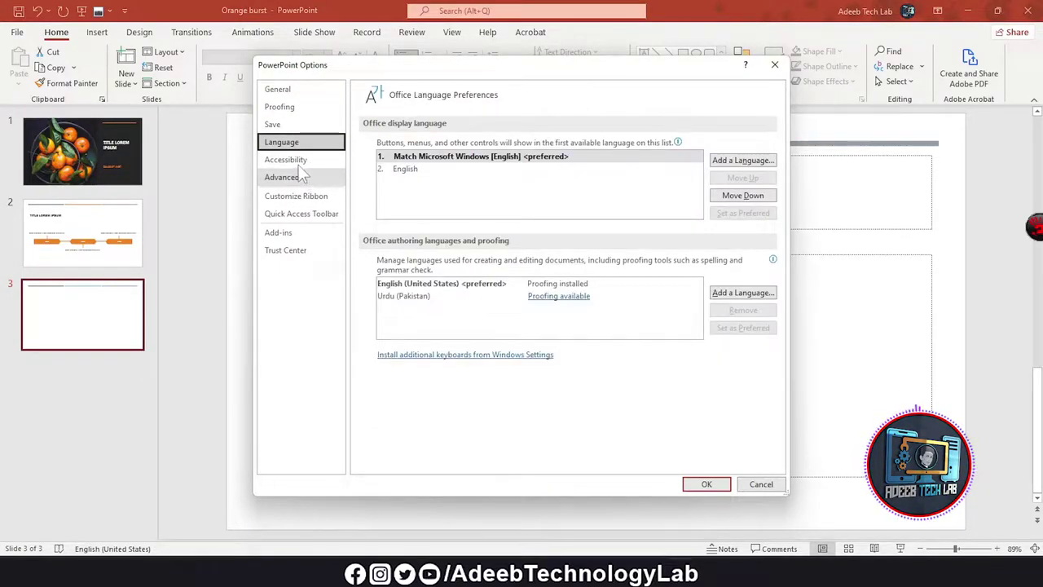
pyautogui.click(299, 163)
pyautogui.click(295, 177)
pyautogui.click(297, 196)
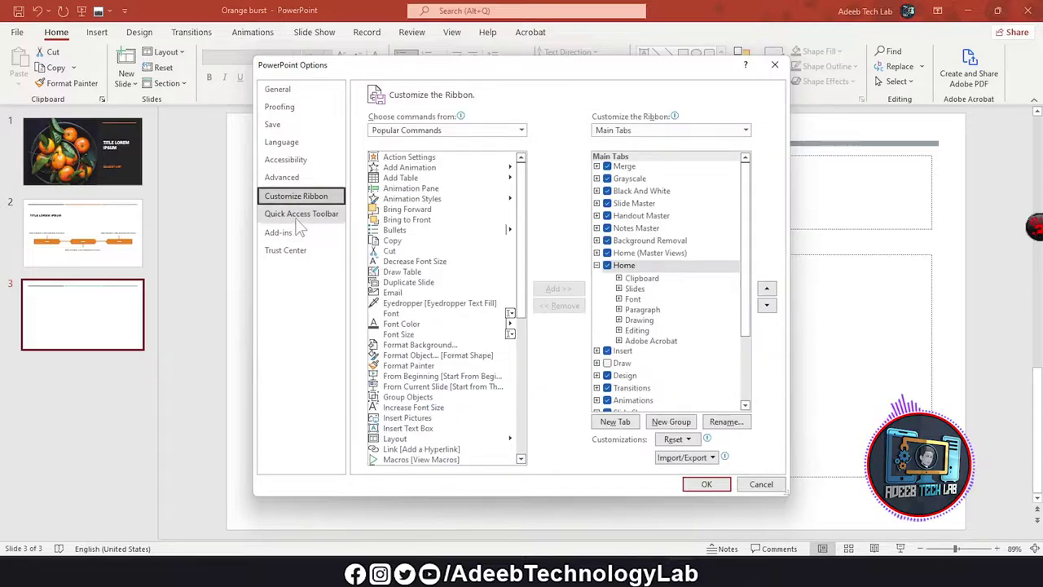
# - Scroll the ribbon command list, then close Options and return to slide 3
pyautogui.scroll(-9, 493, 339)
pyautogui.scroll(-1, 636, 277)
pyautogui.scroll(1, 635, 274)
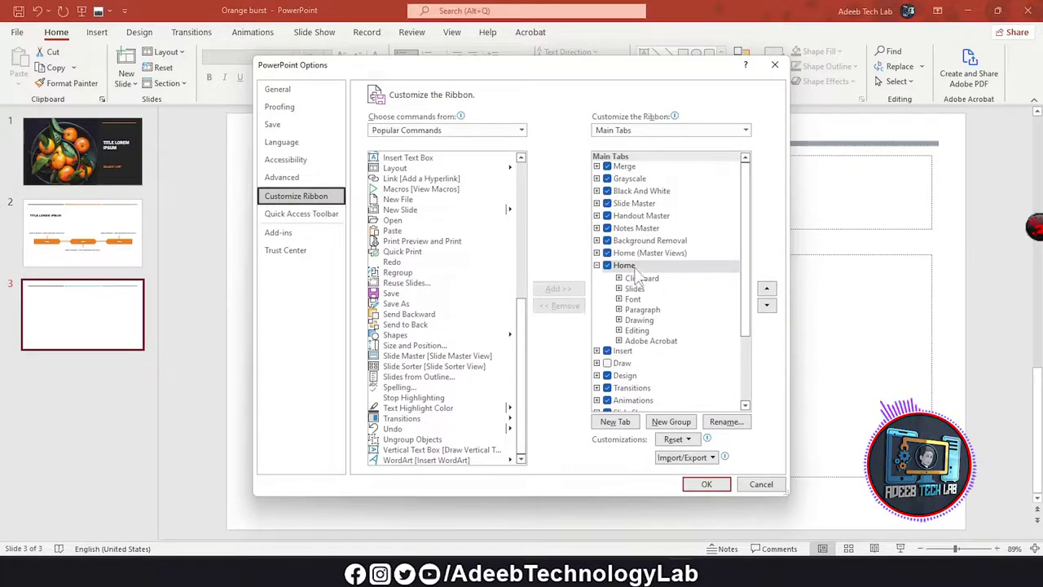
pyautogui.scroll(7, 447, 256)
pyautogui.scroll(2, 441, 284)
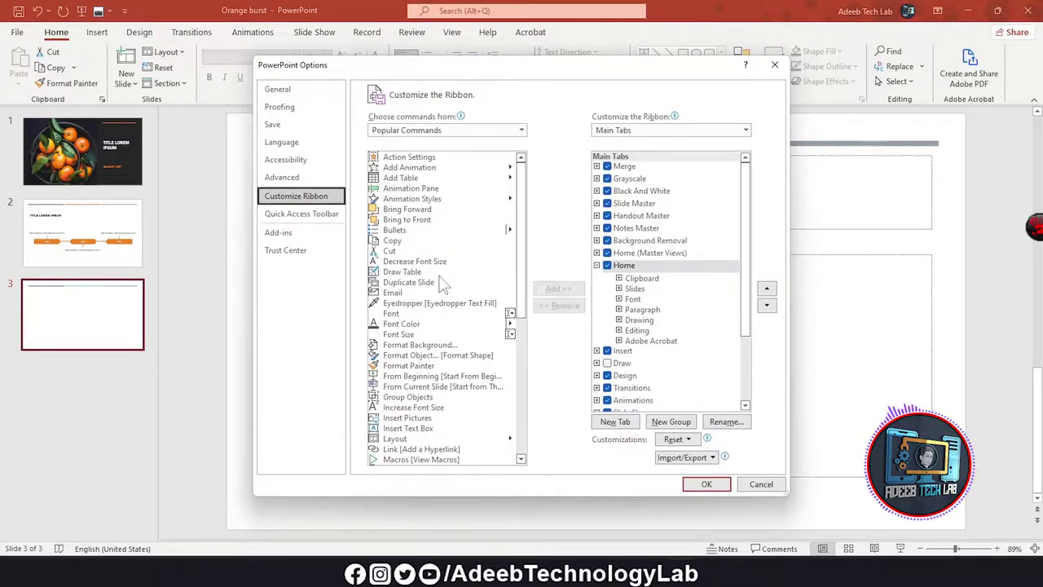
pyautogui.press('Escape')
pyautogui.click(17, 32)
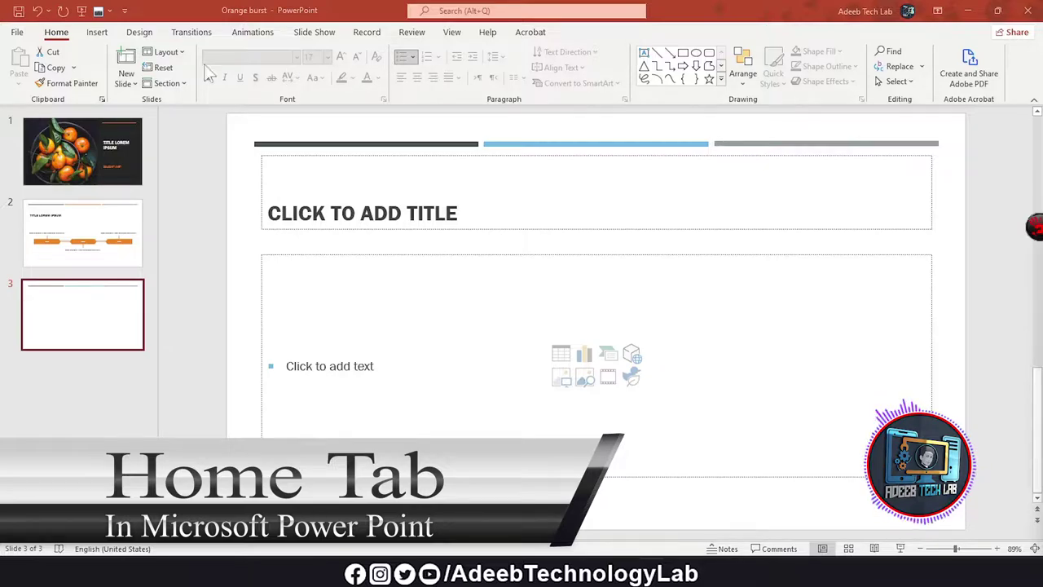
# - Add slides 4 to 6 with New Slide, the last one as Title and Content
pyautogui.click(129, 87)
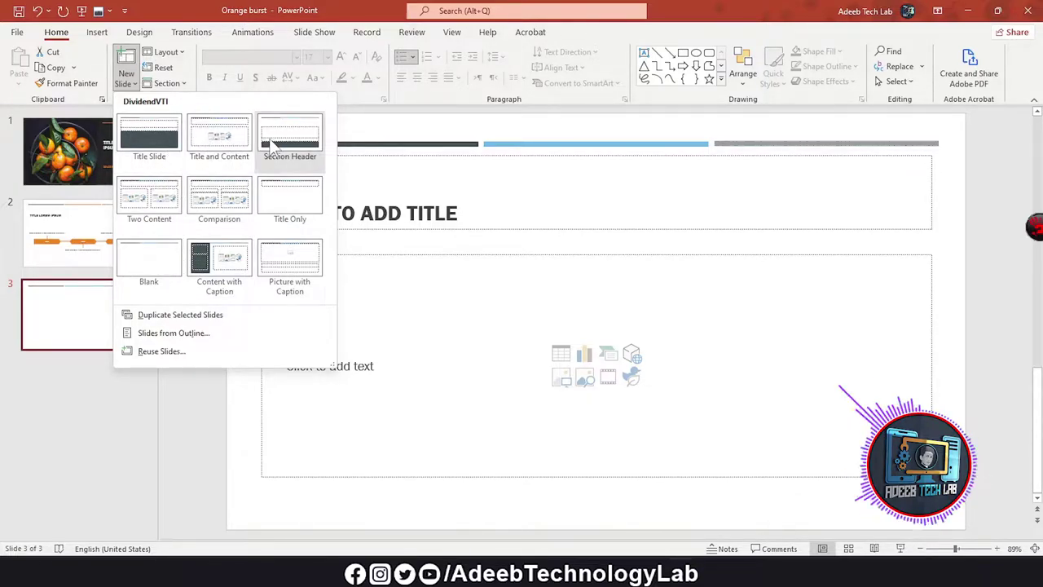
pyautogui.click(507, 223)
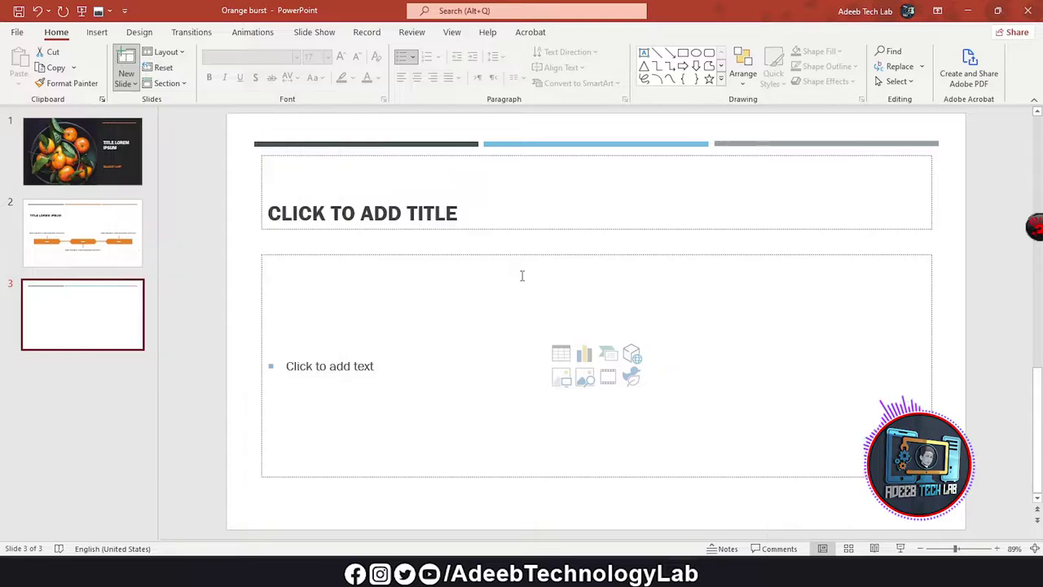
pyautogui.moveTo(544, 158); pyautogui.dragTo(546, 157)
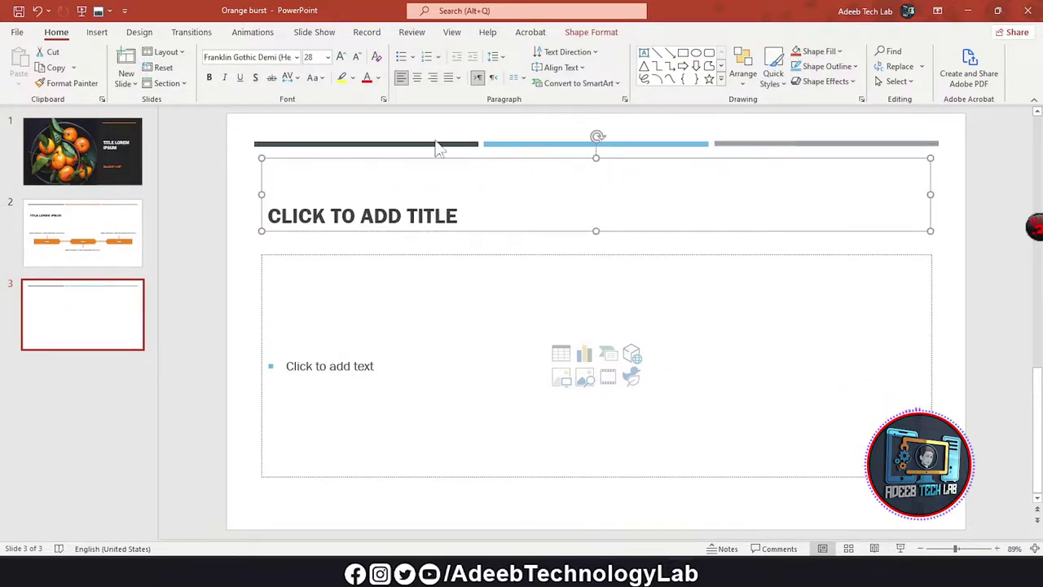
pyautogui.click(125, 78)
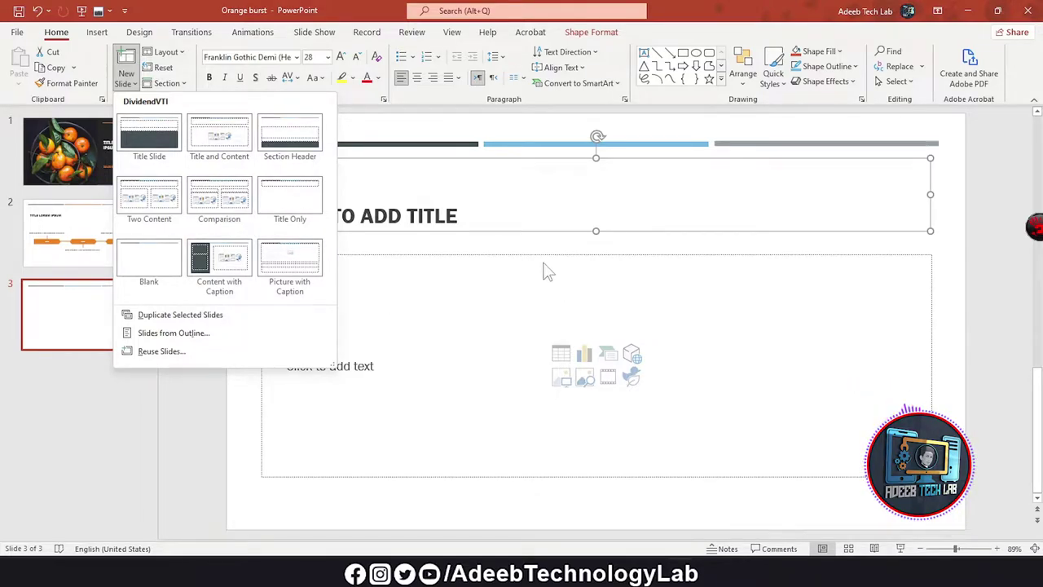
pyautogui.click(549, 262)
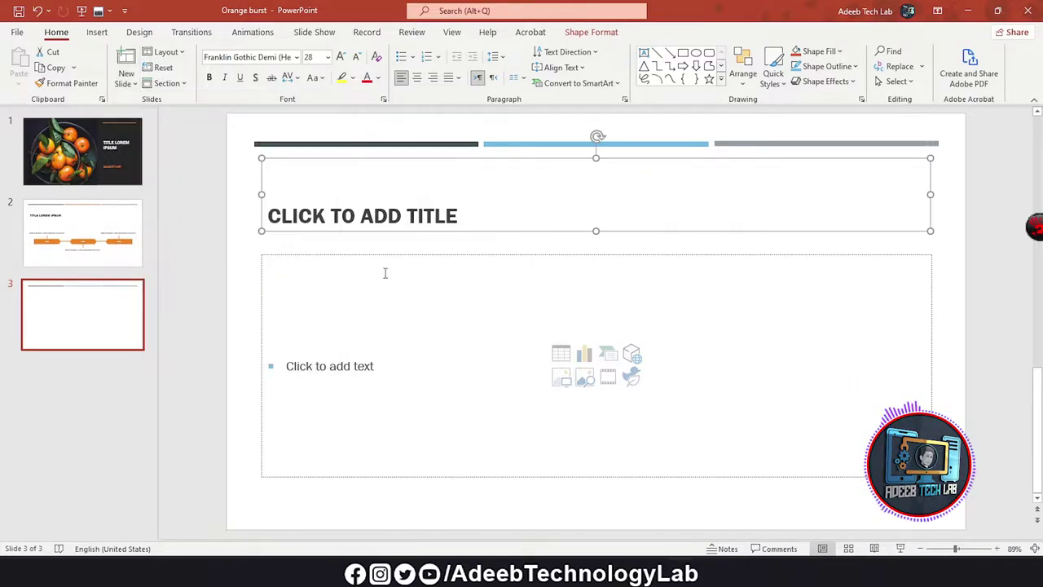
pyautogui.click(124, 63)
pyautogui.click(126, 65)
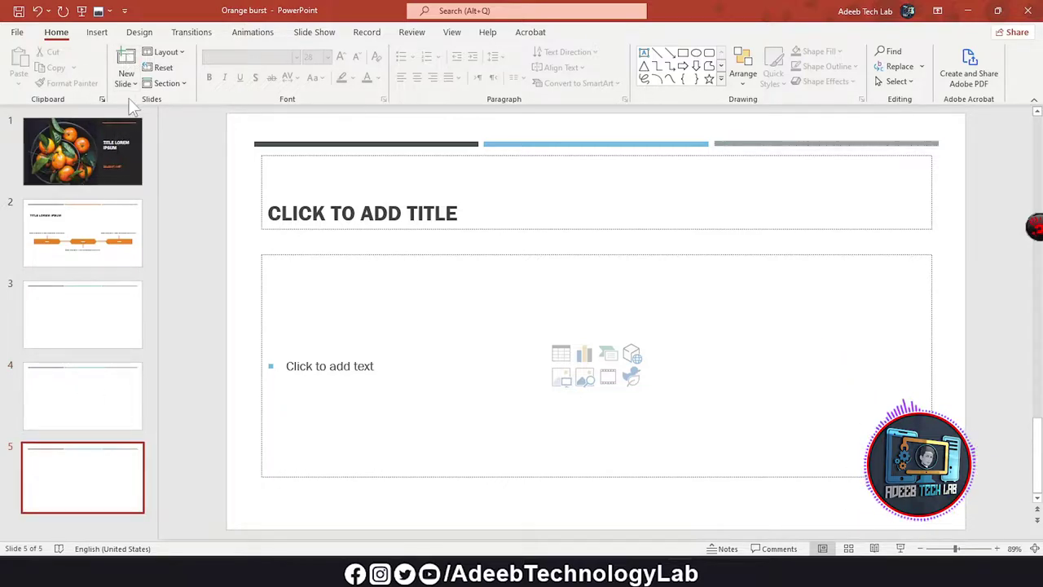
pyautogui.click(125, 79)
pyautogui.click(219, 134)
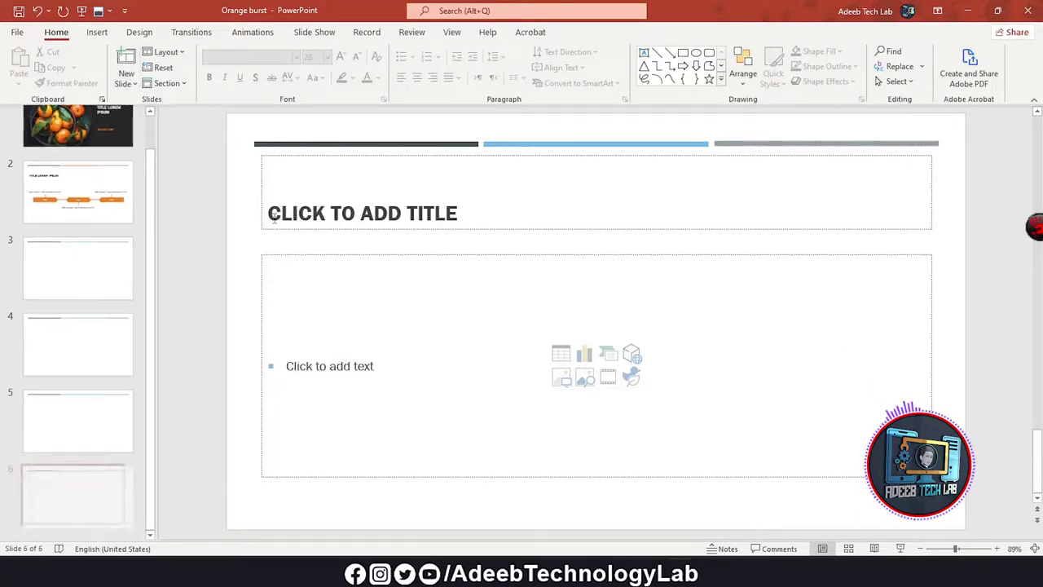
pyautogui.click(326, 366)
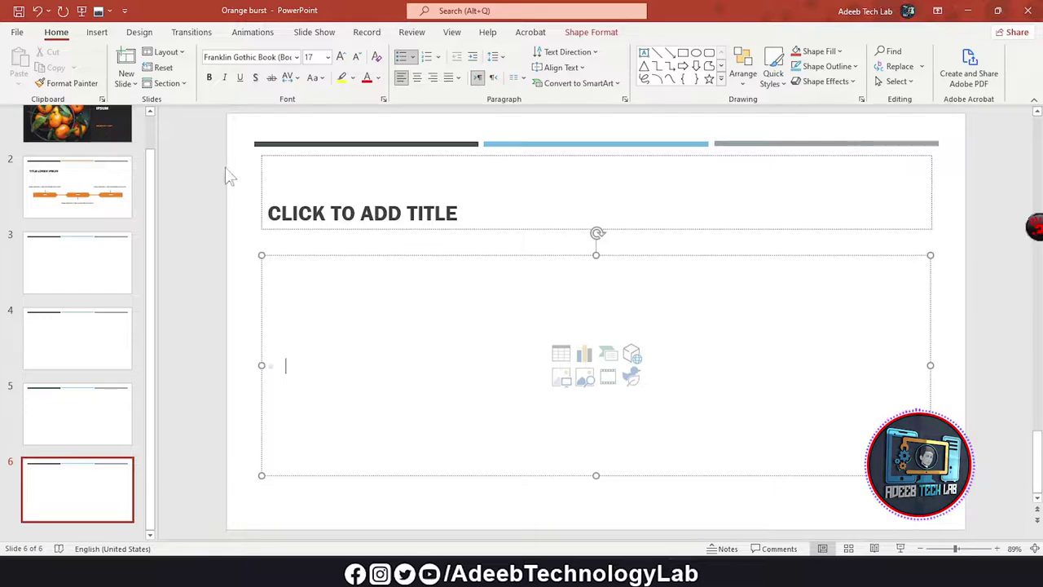
# - Add slide 7 with the Comparison layout and click through its heading and content placeholders
pyautogui.click(126, 82)
pyautogui.click(209, 229)
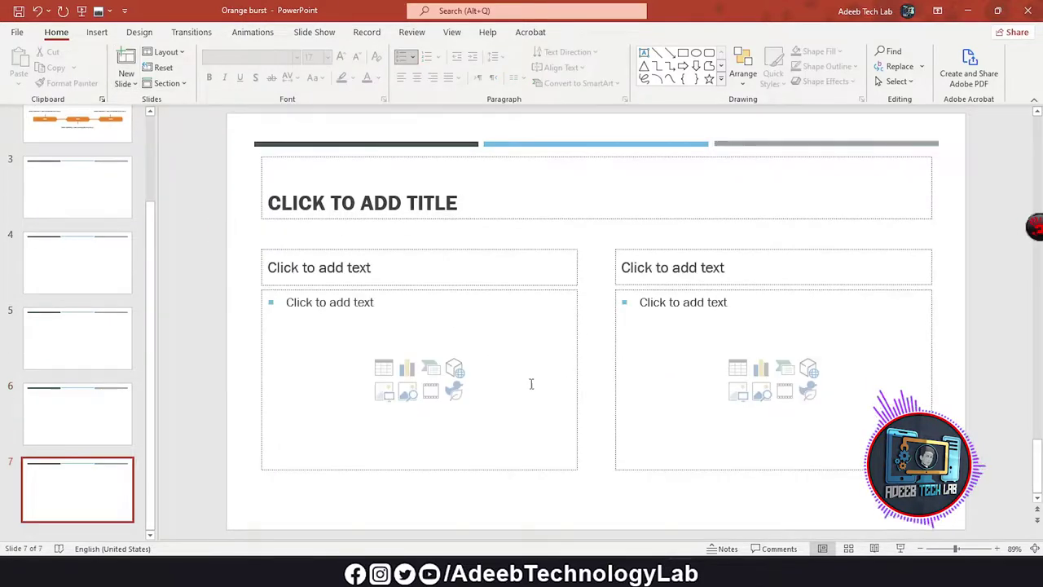
pyautogui.click(557, 343)
pyautogui.click(698, 295)
pyautogui.click(652, 267)
pyautogui.click(439, 270)
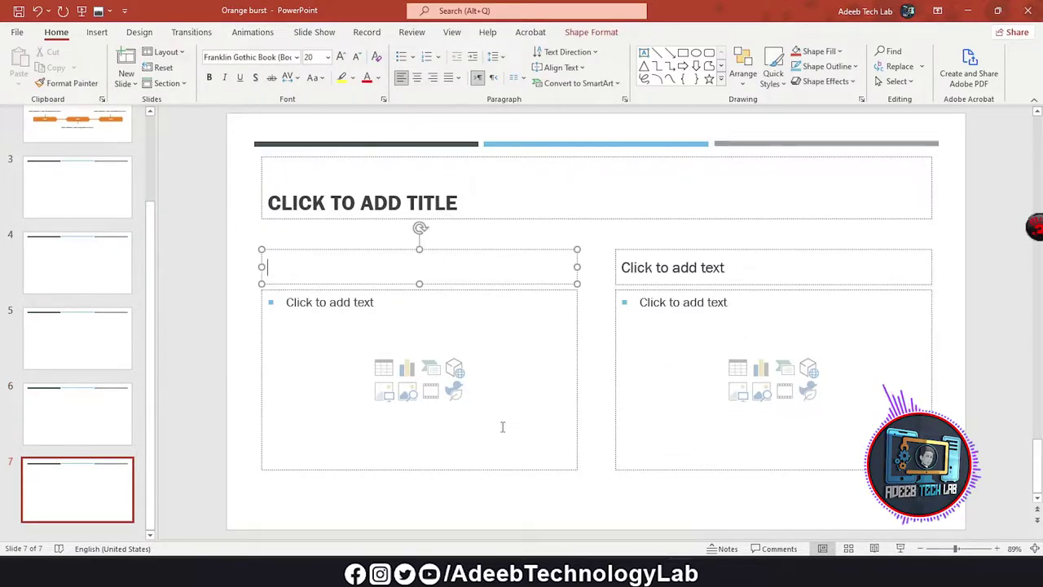
pyautogui.click(517, 496)
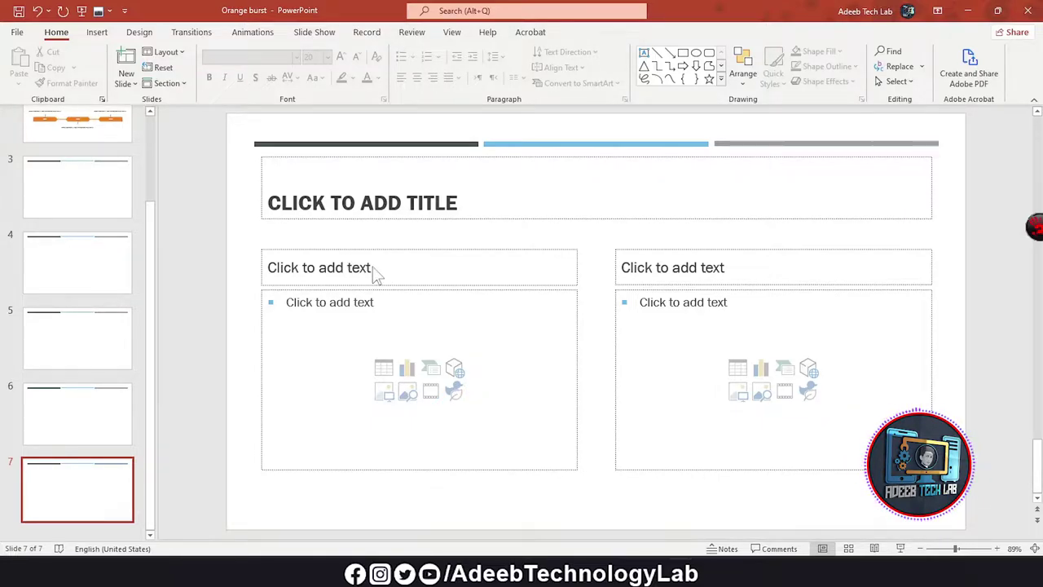
pyautogui.click(360, 311)
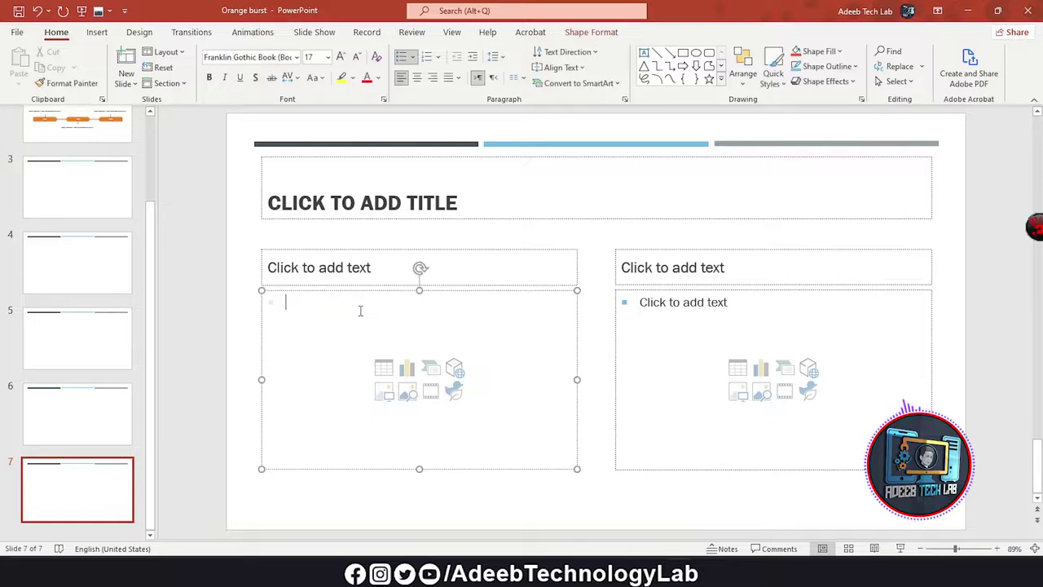
pyautogui.click(245, 251)
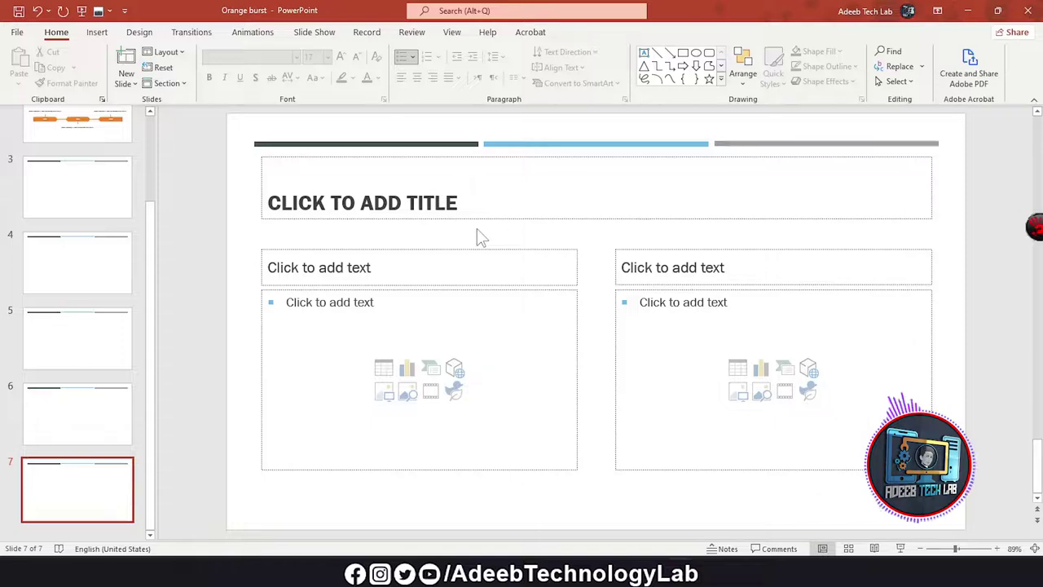
# - Switch slide 7 to Two Content, then to Content with Caption, and reset its placeholders
pyautogui.click(178, 53)
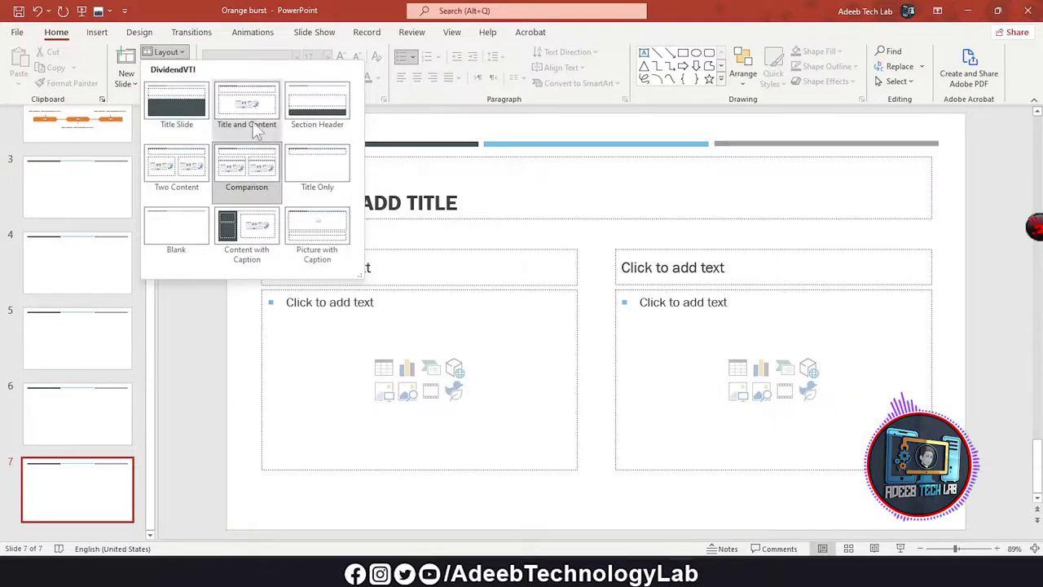
pyautogui.click(194, 165)
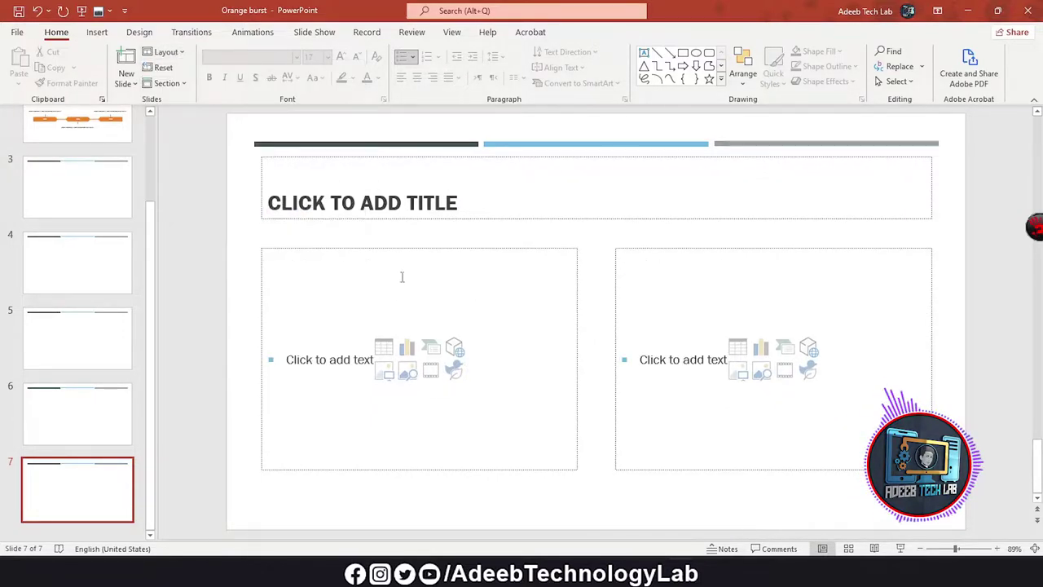
pyautogui.click(167, 51)
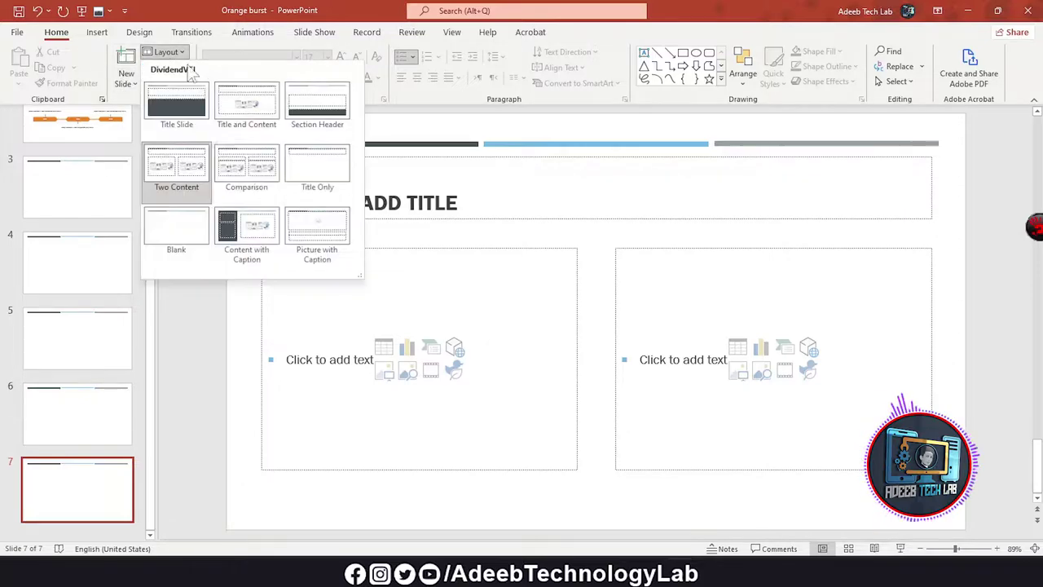
pyautogui.click(269, 226)
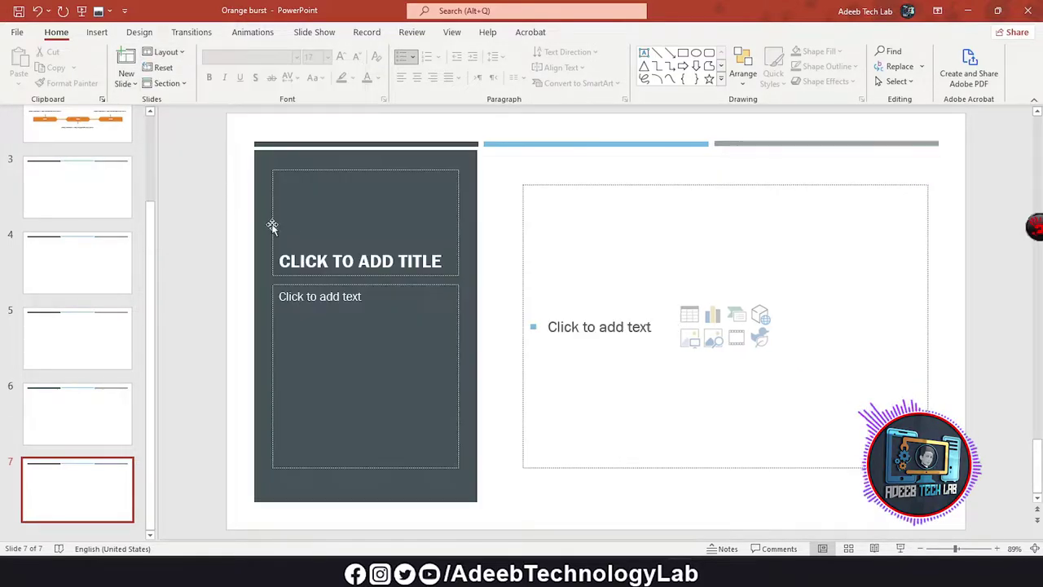
pyautogui.click(164, 69)
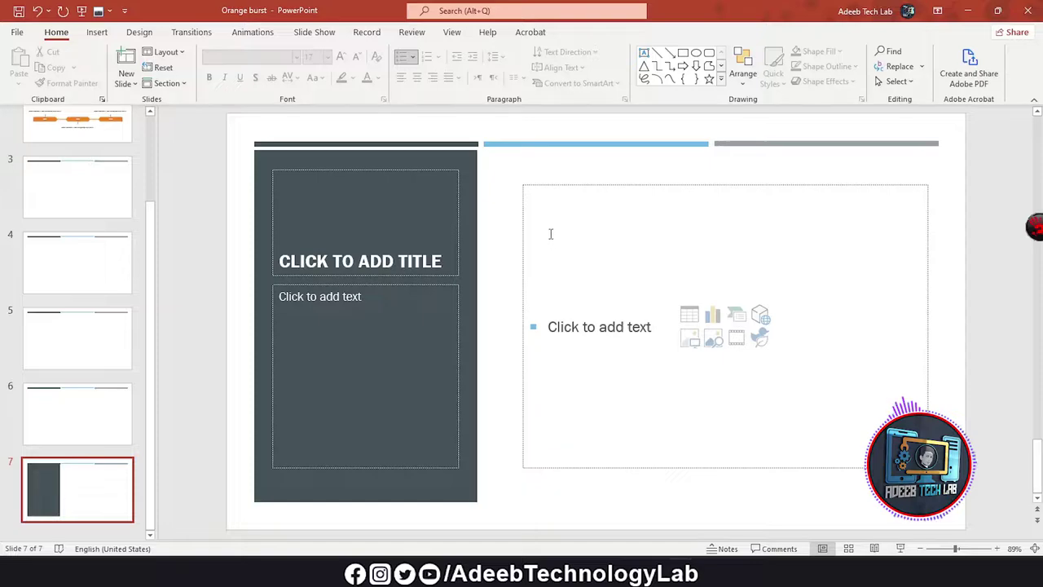
pyautogui.click(180, 85)
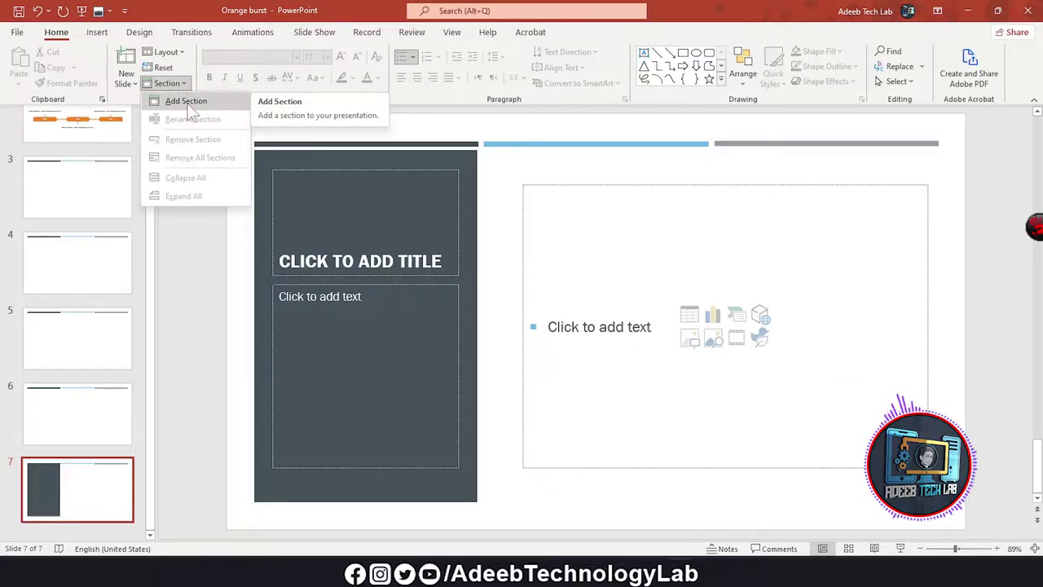
# - Add a new section starting at slide 7, name it, and collapse it
pyautogui.click(188, 104)
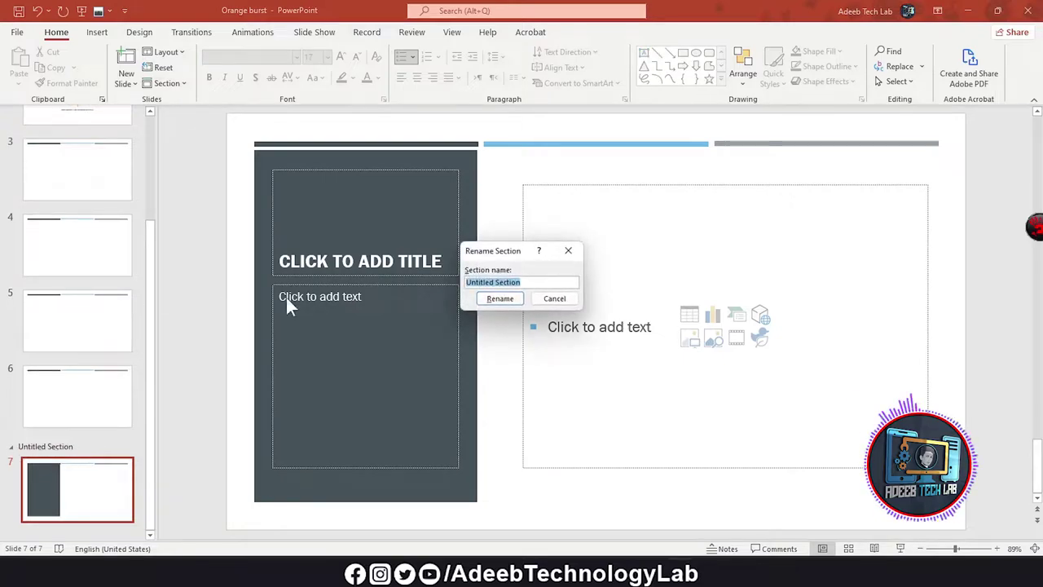
pyautogui.write('1s')
pyautogui.click(500, 299)
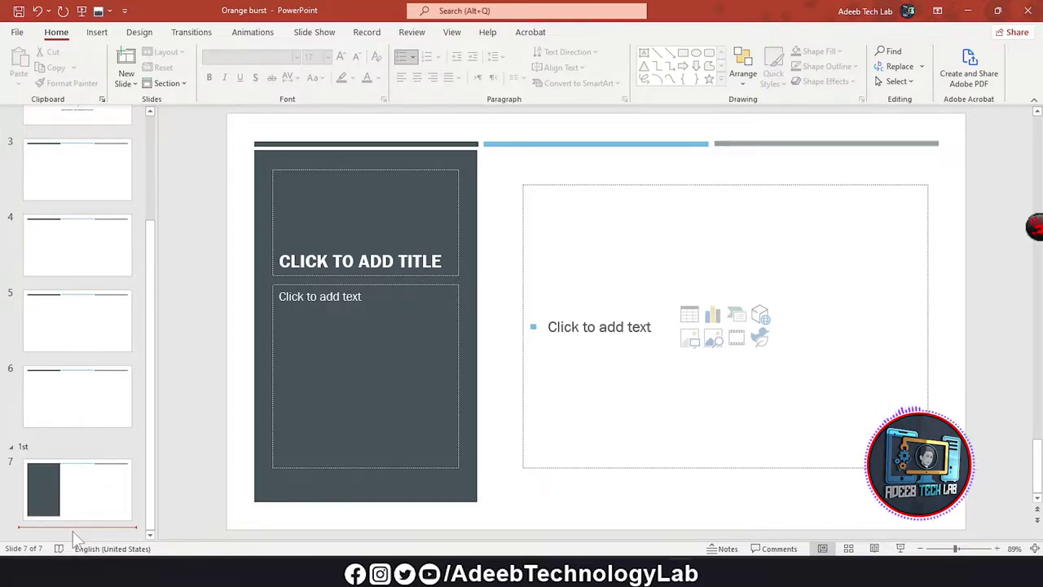
pyautogui.click(23, 447)
pyautogui.click(11, 447)
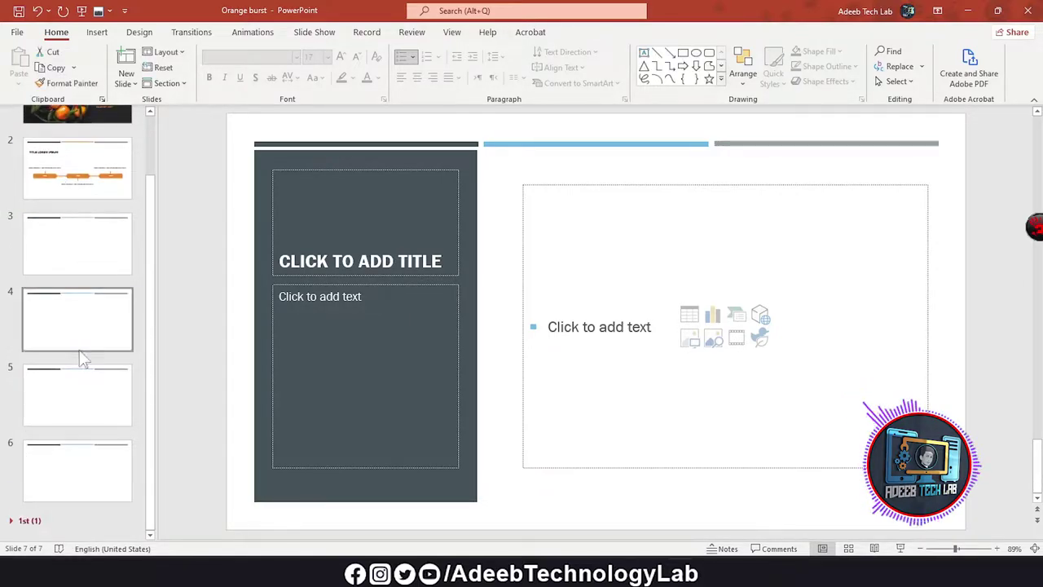
# - Rename the slide 7 section to 2nd
pyautogui.rightClick(31, 523)
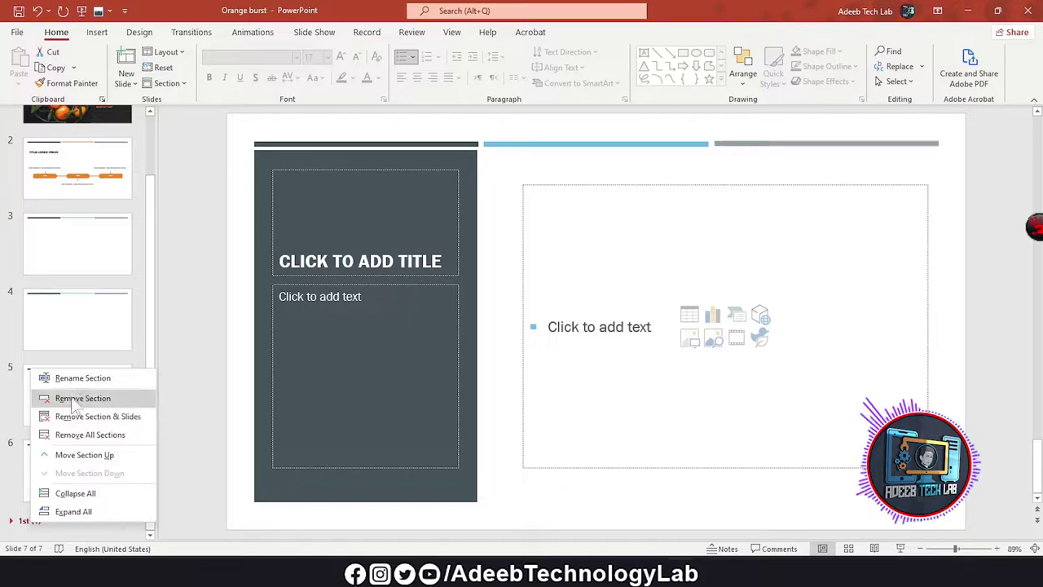
pyautogui.click(88, 375)
pyautogui.write('d')
pyautogui.click(500, 298)
# - Rename the Default Section at the top of the slide pane to 1st
pyautogui.scroll(3, 93, 310)
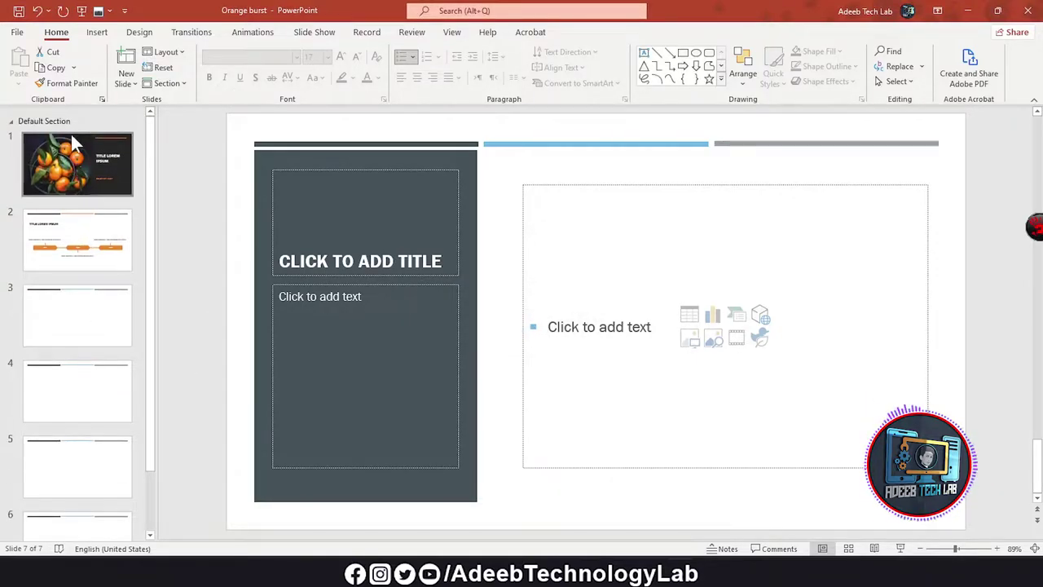
pyautogui.click(78, 145)
pyautogui.rightClick(66, 123)
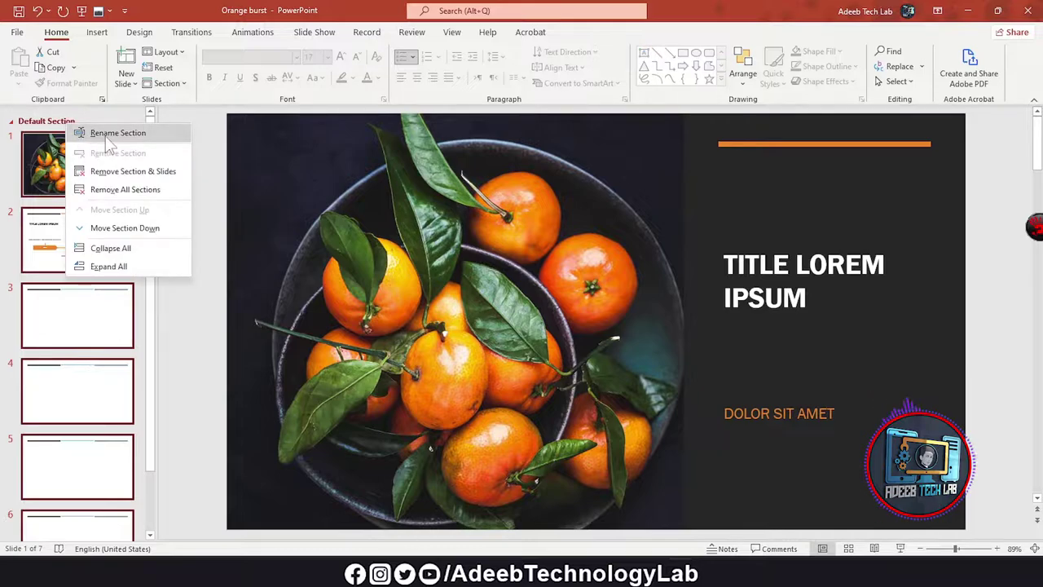
pyautogui.click(114, 133)
pyautogui.write('1')
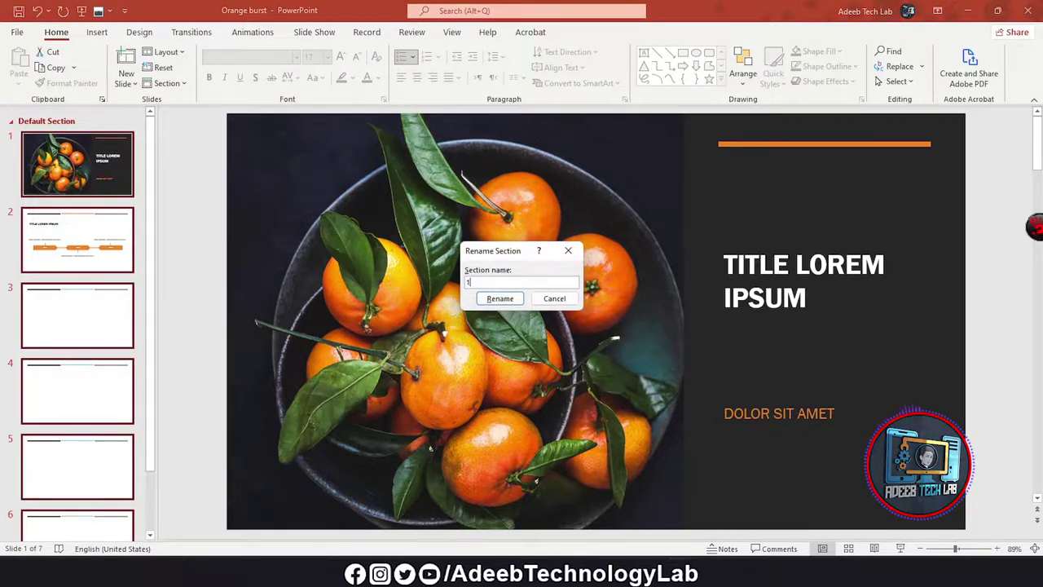
pyautogui.click(505, 298)
# - Collapse and re-expand the 1st section in the thumbnail pane to check its slides
pyautogui.scroll(-1, 115, 342)
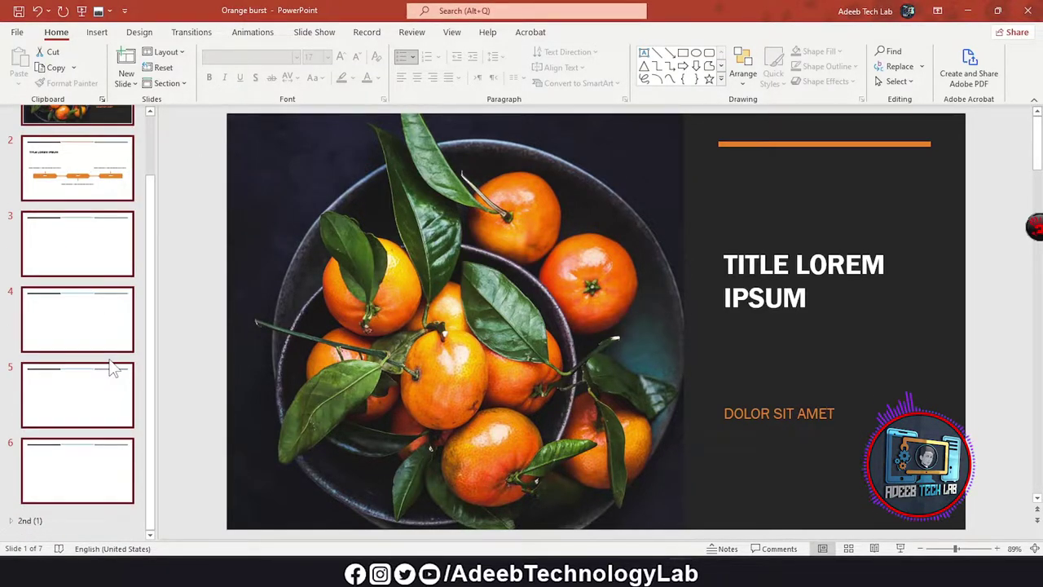
pyautogui.scroll(1, 106, 326)
pyautogui.click(13, 123)
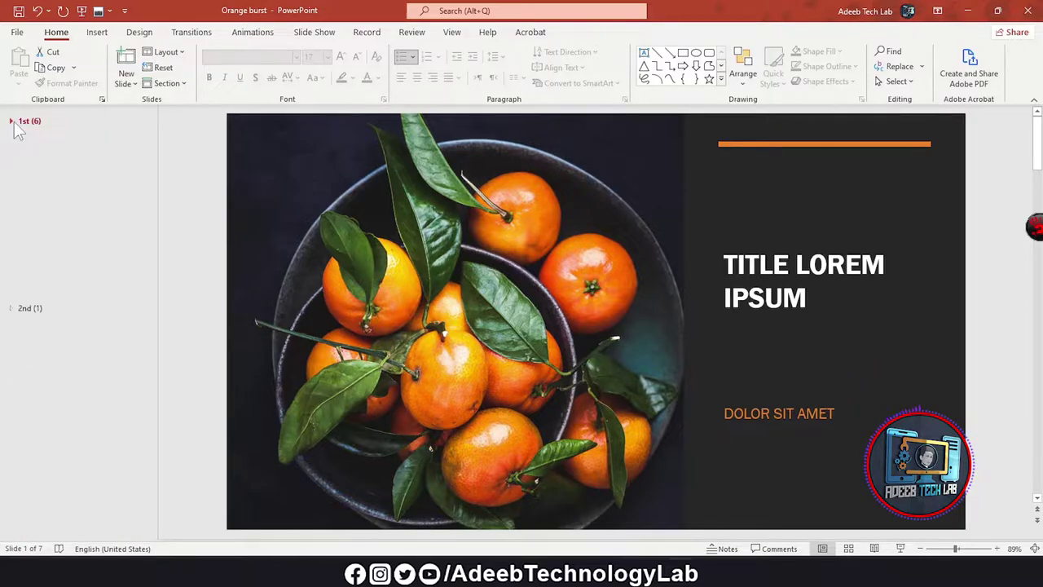
pyautogui.moveTo(29, 140); pyautogui.dragTo(37, 151)
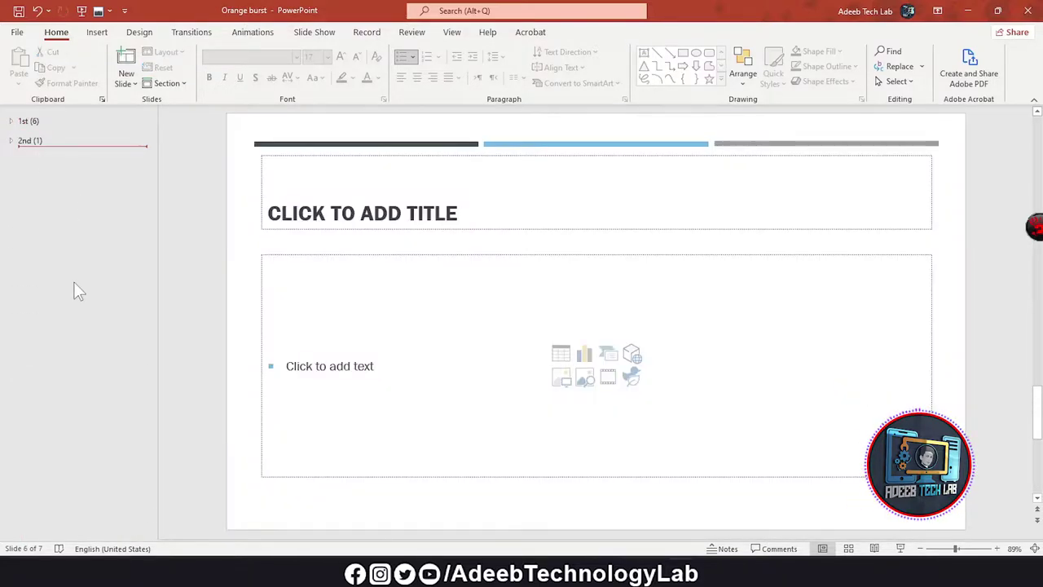
pyautogui.click(29, 122)
pyautogui.click(11, 121)
pyautogui.click(12, 122)
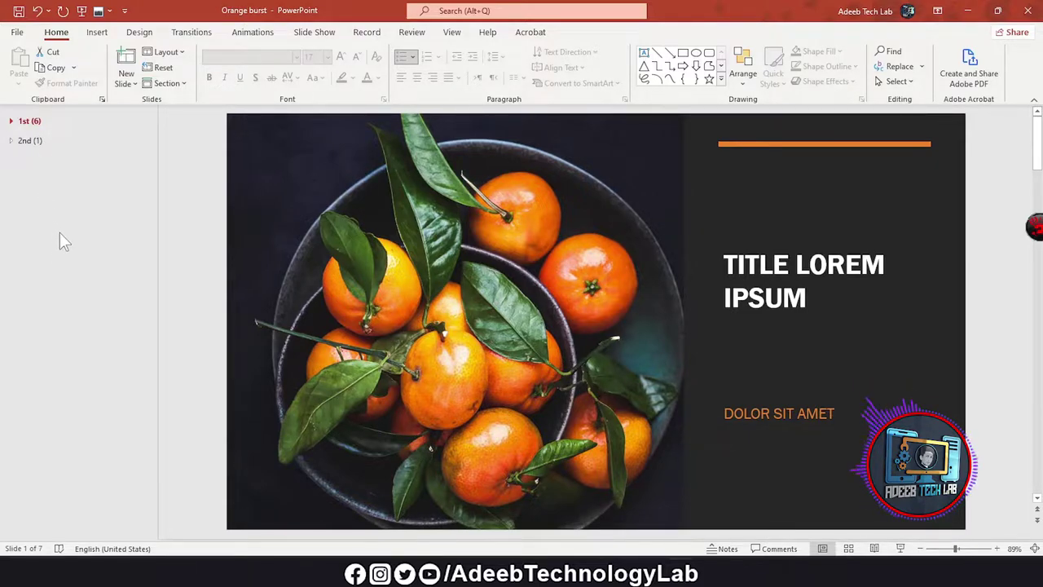
pyautogui.click(10, 123)
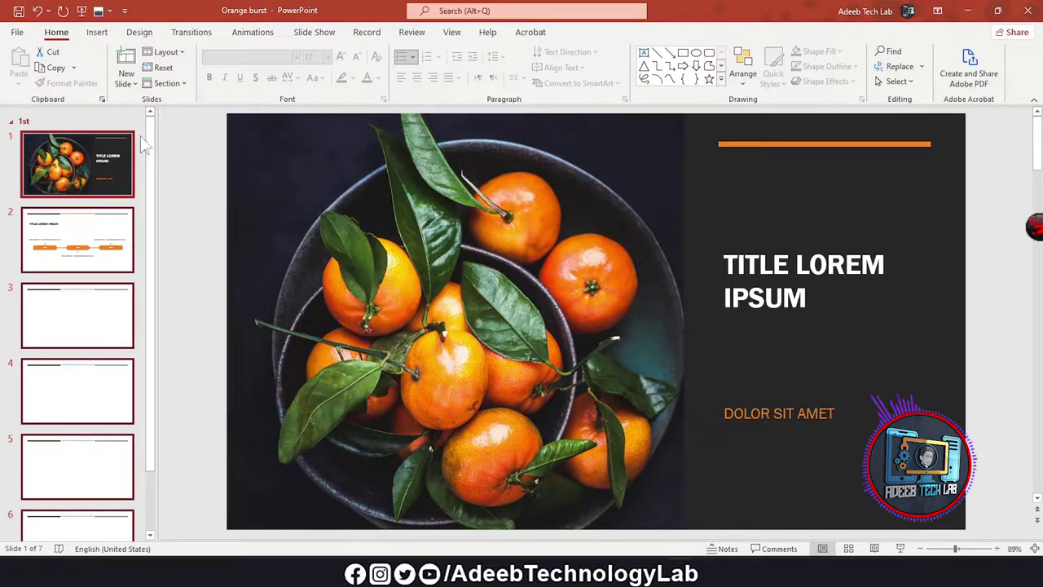
pyautogui.click(173, 84)
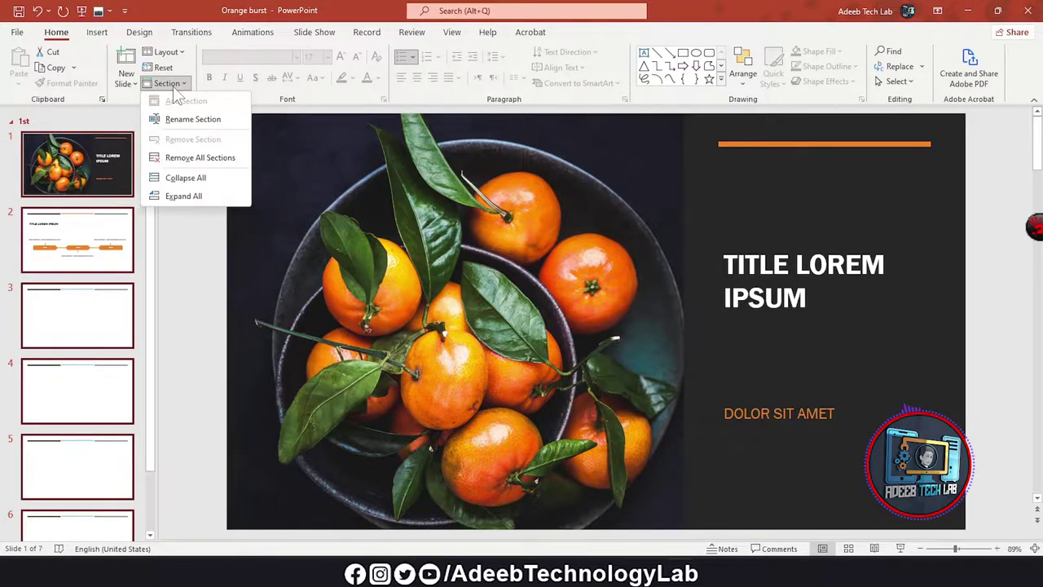
pyautogui.click(174, 88)
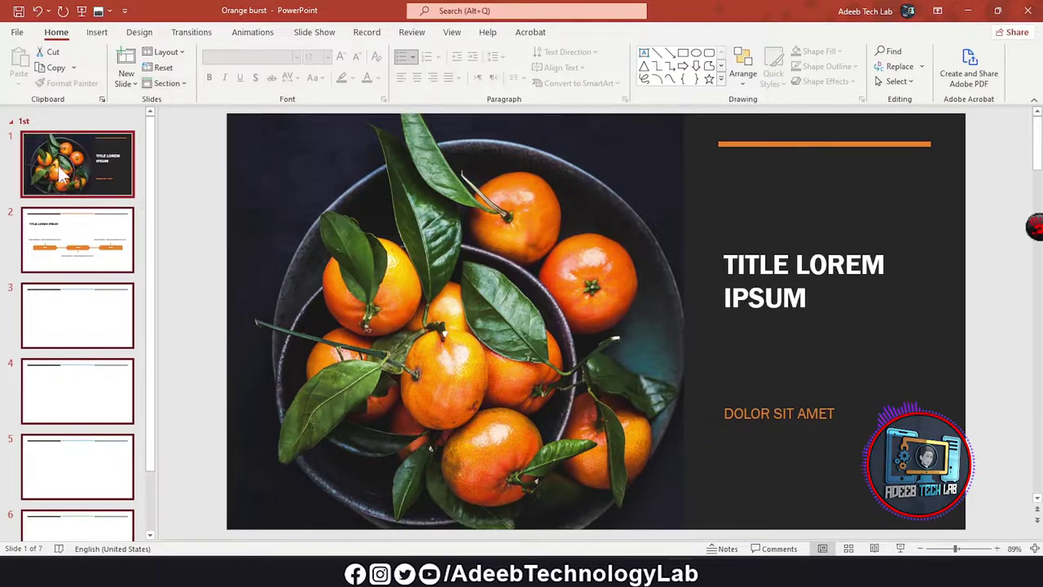
pyautogui.doubleClick(12, 124)
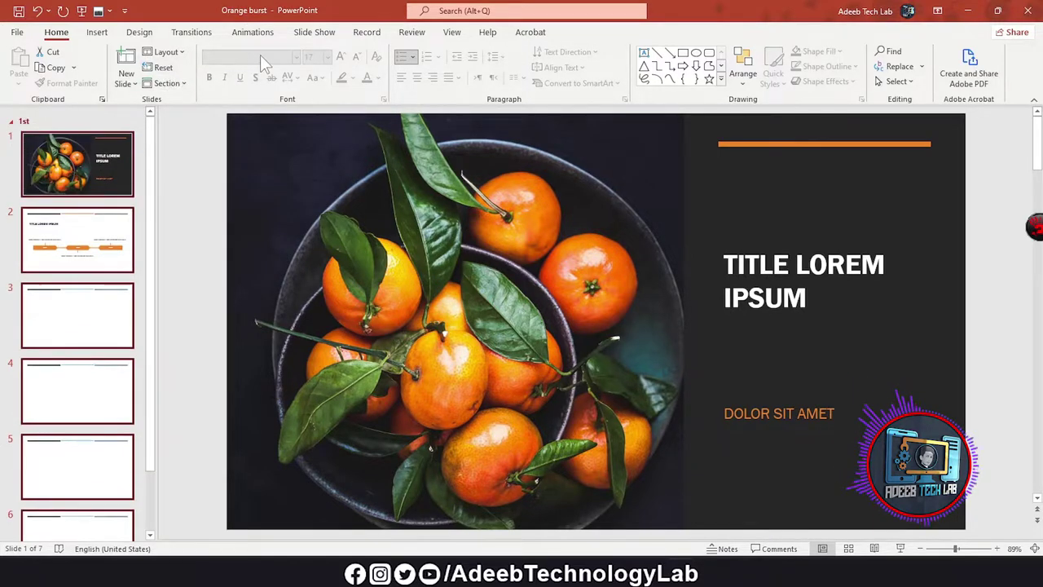
pyautogui.click(75, 261)
# - Select slide 2's title, try the B2DRAGZ font, and set the size to 28
pyautogui.click(350, 213)
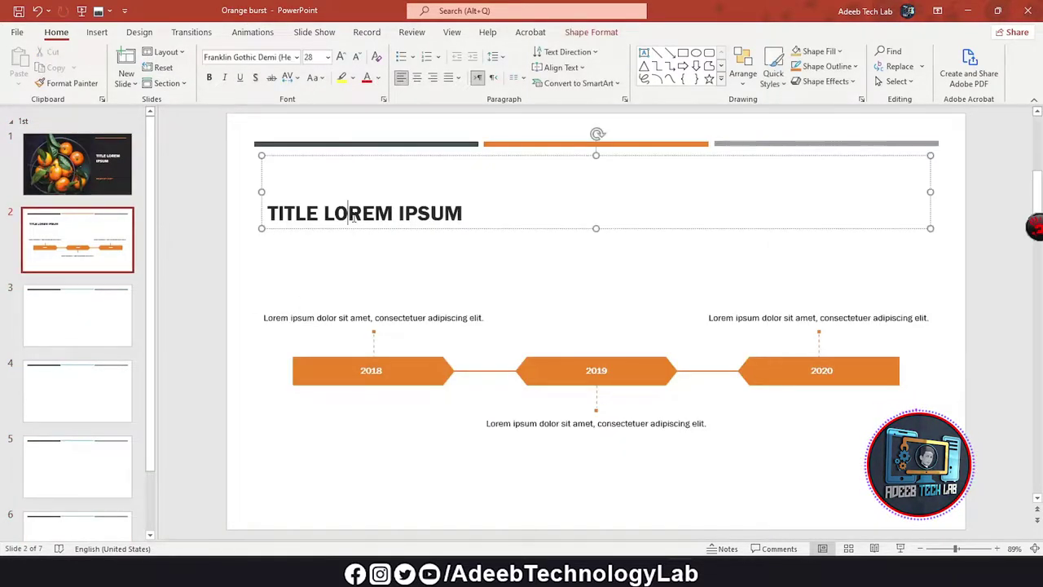
pyautogui.tripleClick(383, 212)
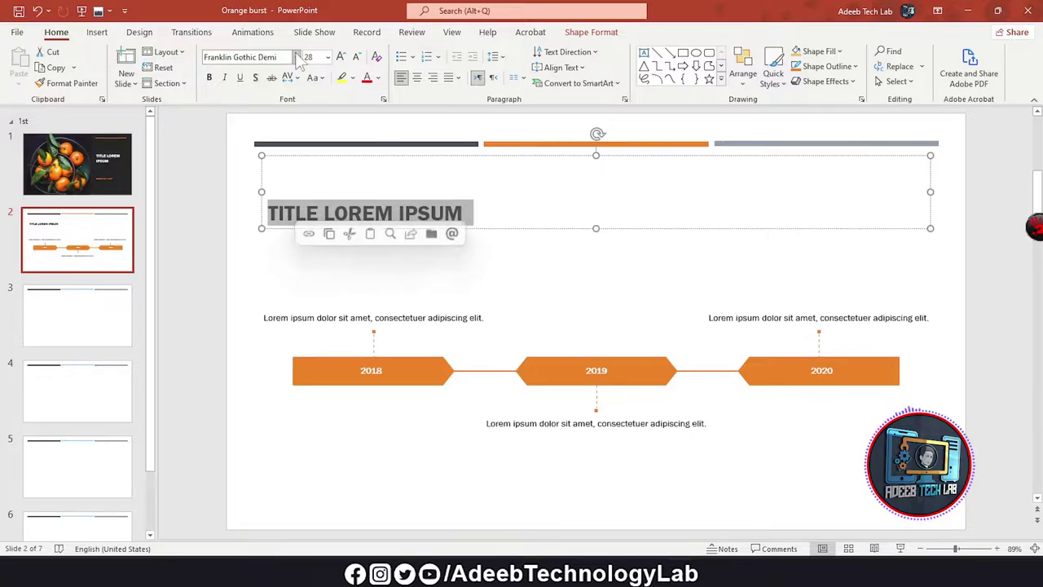
pyautogui.click(296, 58)
pyautogui.click(278, 187)
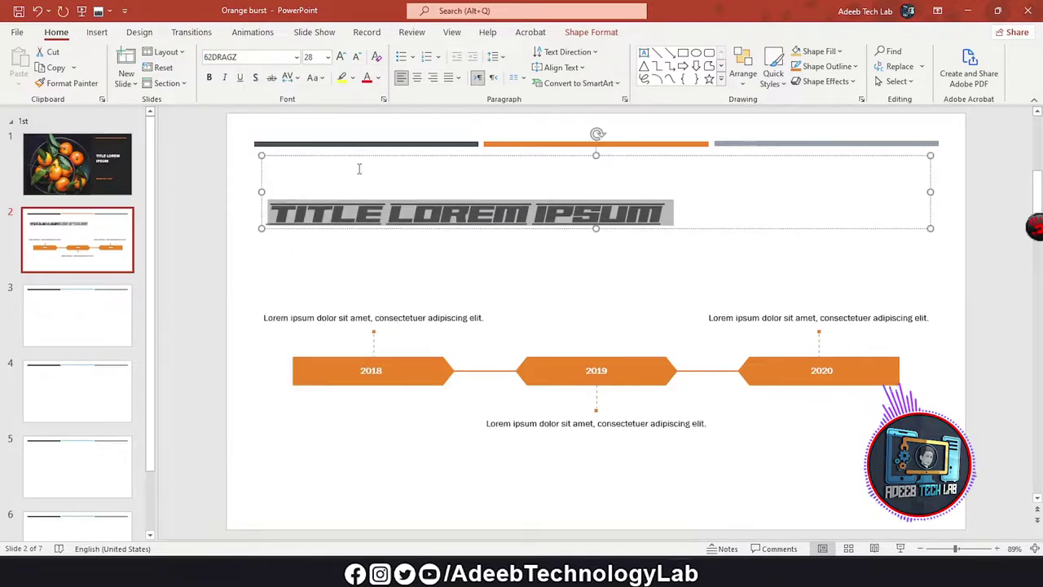
pyautogui.click(326, 57)
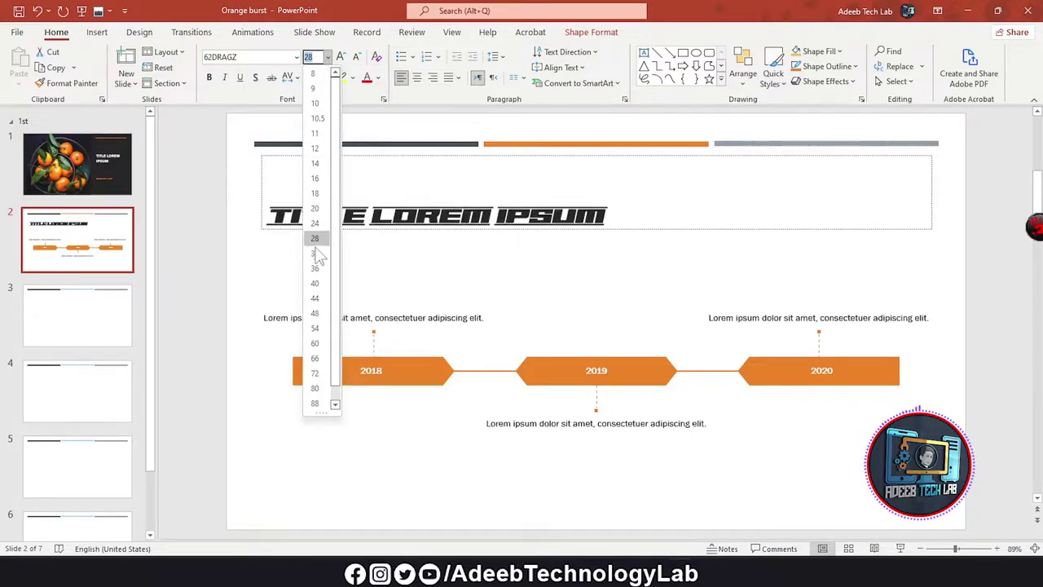
pyautogui.click(315, 313)
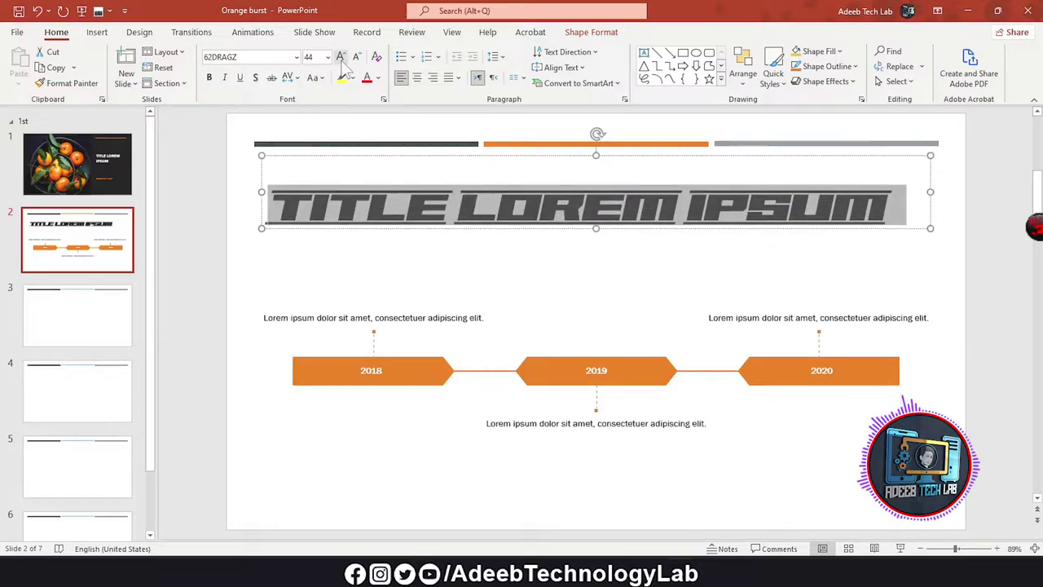
pyautogui.click(356, 58)
pyautogui.click(355, 57)
pyautogui.click(355, 57)
pyautogui.click(356, 58)
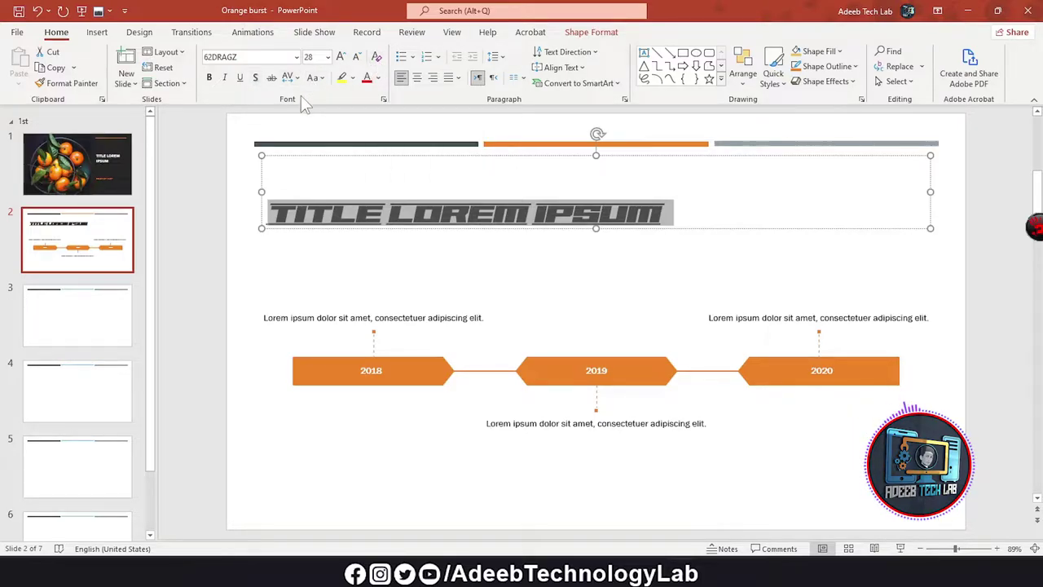
# - Change the title font to ADAM.CG PRO, leaving it without bold, italic or underline
pyautogui.click(209, 78)
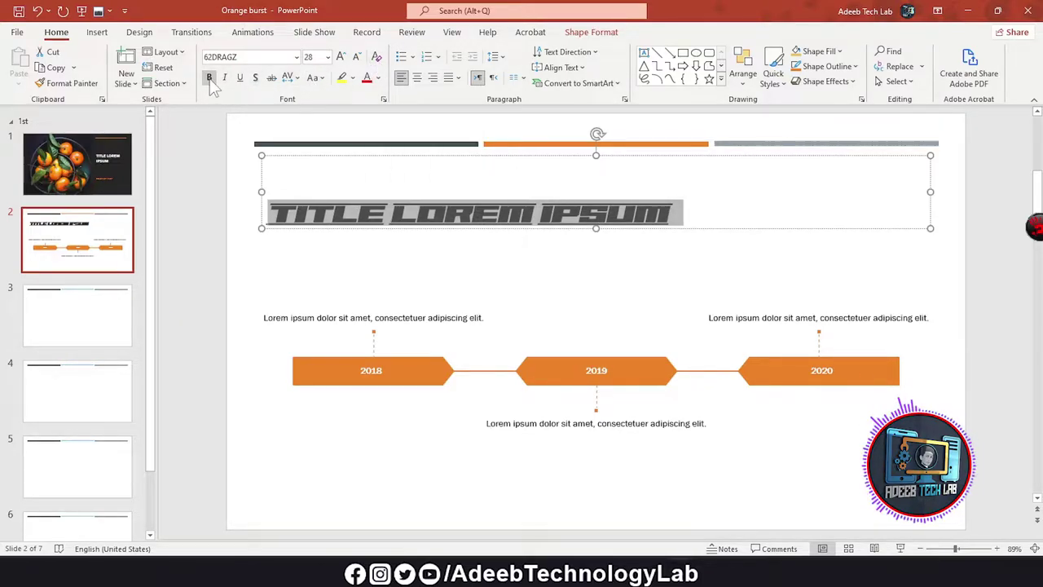
pyautogui.click(210, 78)
pyautogui.click(209, 79)
pyautogui.click(296, 57)
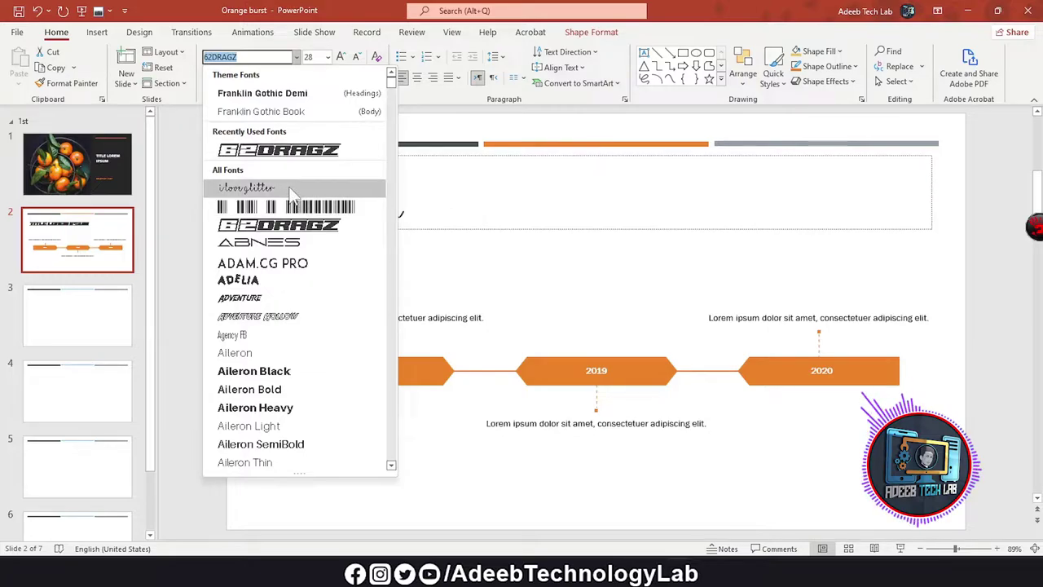
pyautogui.click(261, 263)
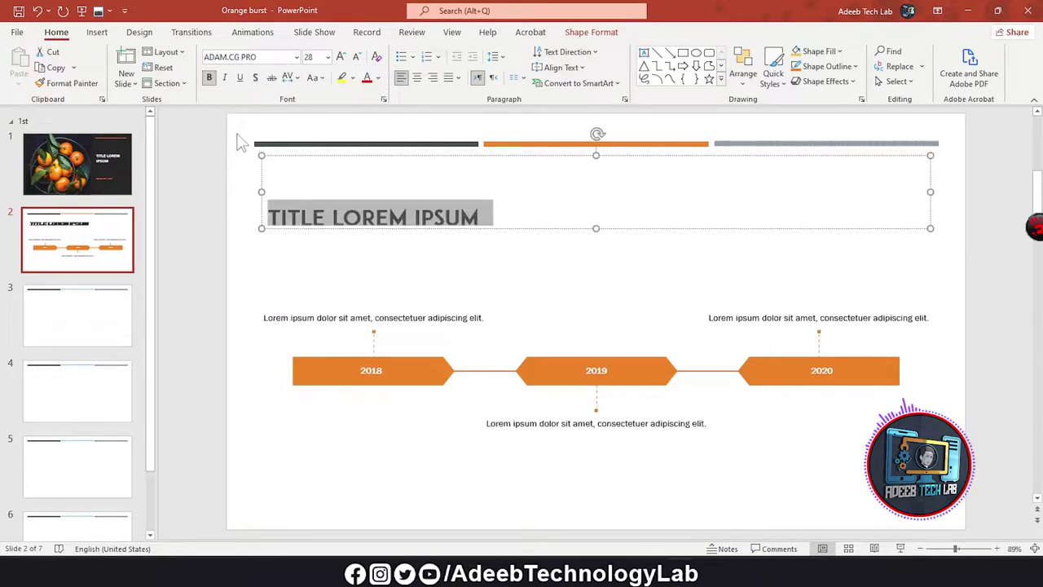
pyautogui.click(212, 80)
pyautogui.click(212, 79)
pyautogui.click(212, 79)
pyautogui.click(225, 79)
pyautogui.click(224, 79)
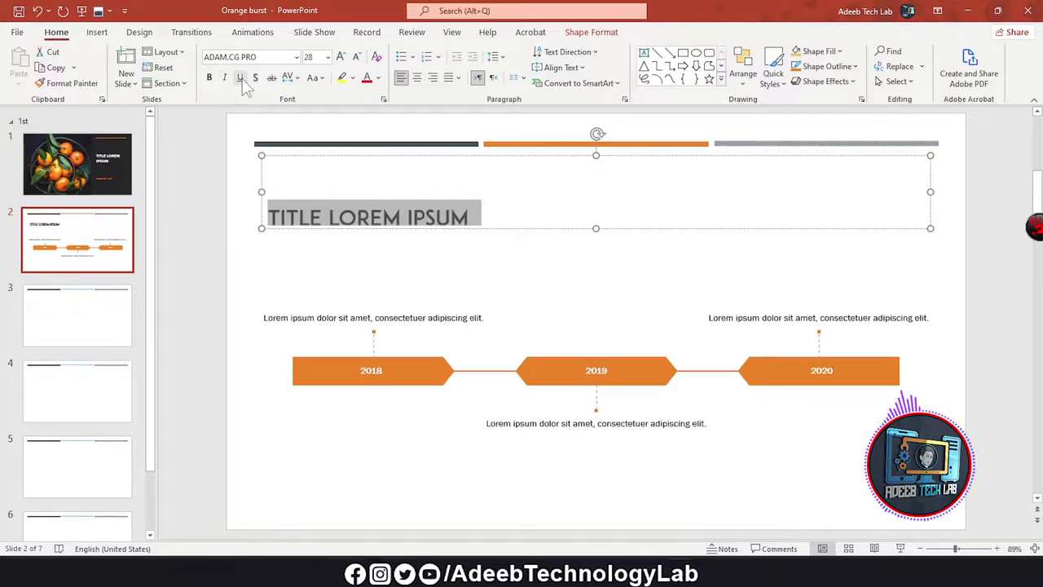
pyautogui.click(241, 79)
pyautogui.click(240, 79)
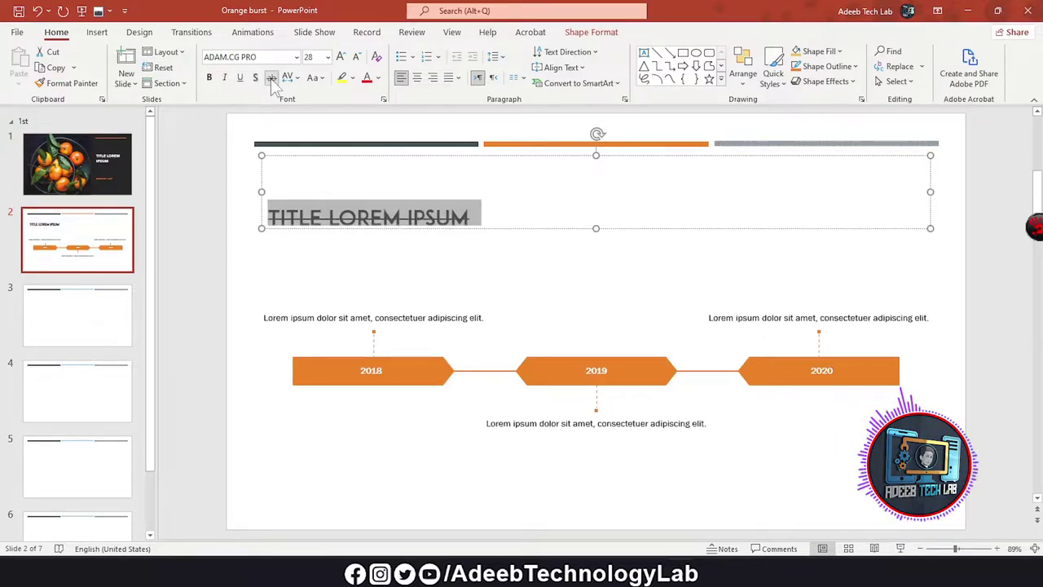
# - Apply Very Loose character spacing to the title and add 'F S' after IPSUM
pyautogui.click(288, 77)
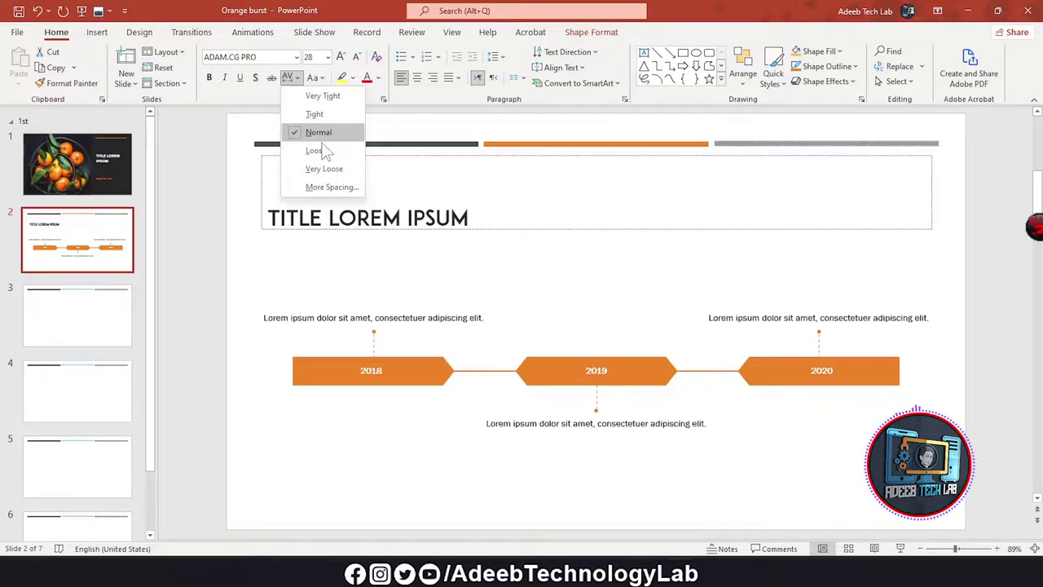
pyautogui.click(324, 168)
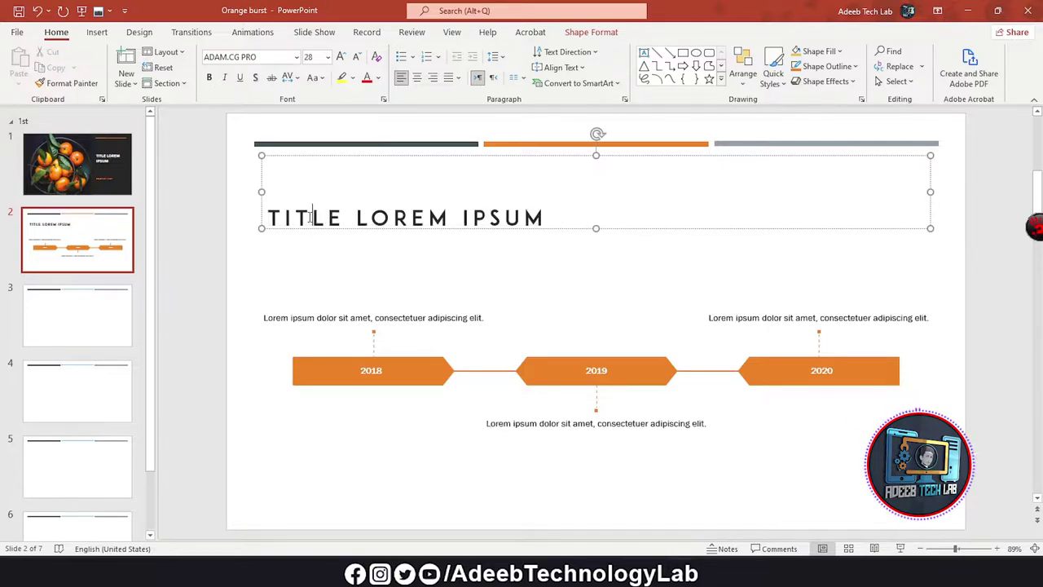
pyautogui.doubleClick(303, 217)
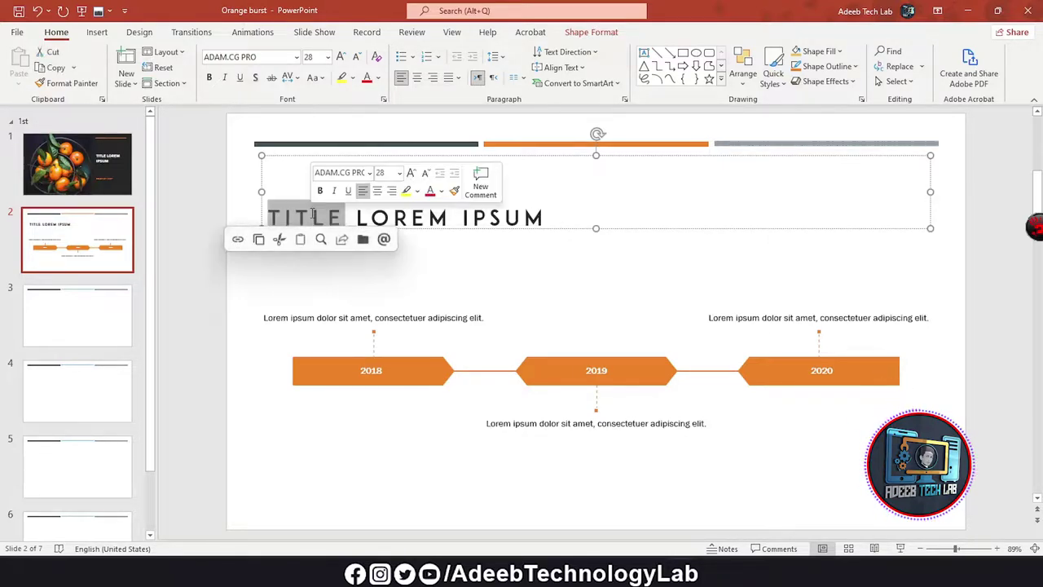
pyautogui.click(558, 215)
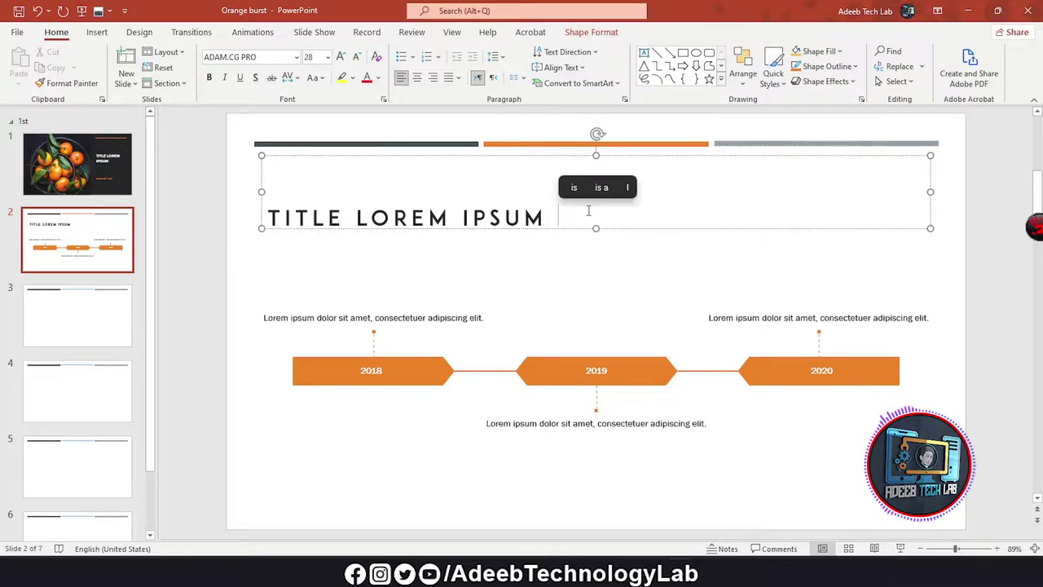
pyautogui.write('F S')
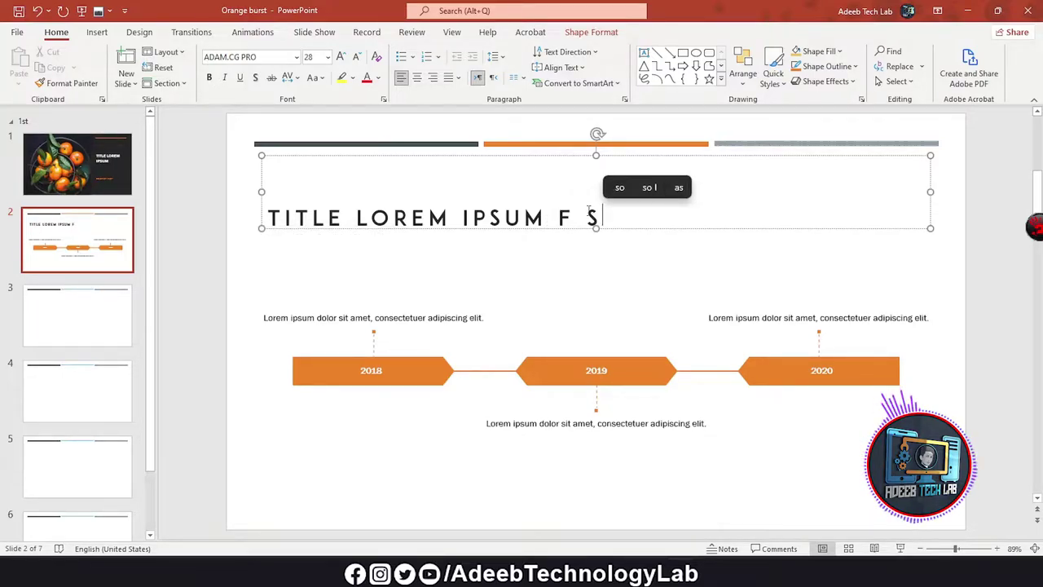
pyautogui.tripleClick(517, 214)
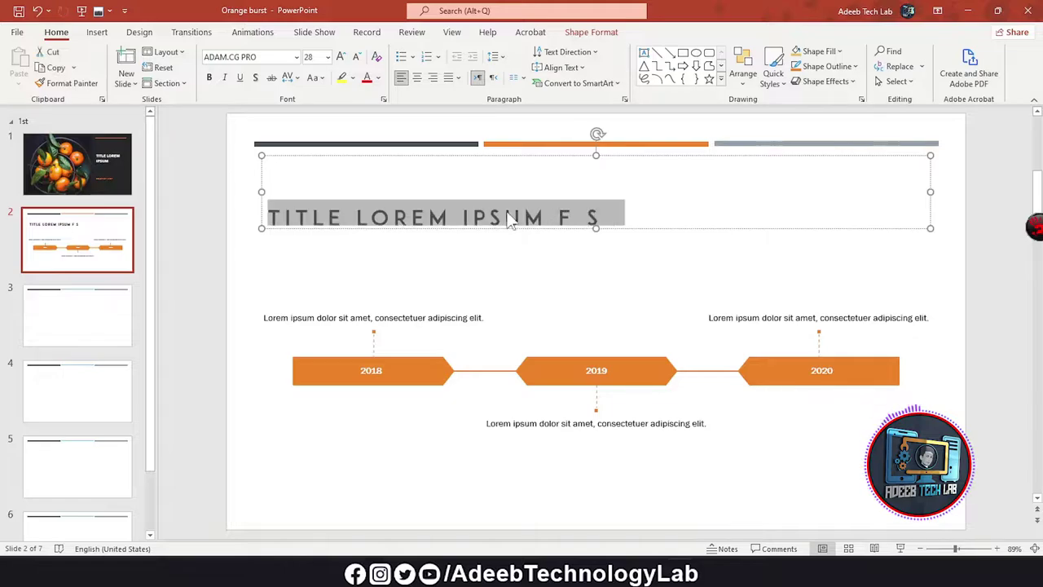
pyautogui.click(313, 77)
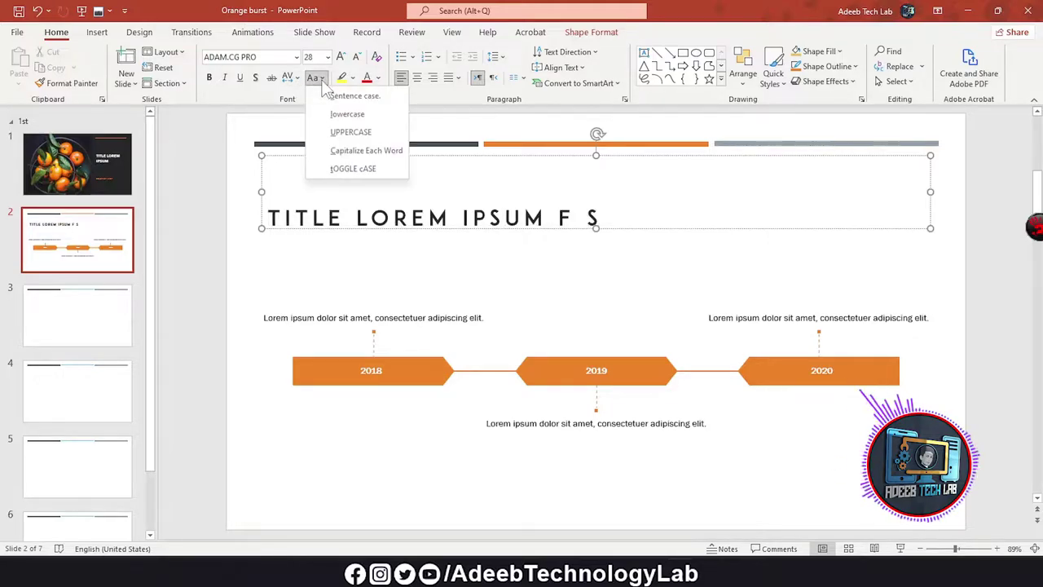
# - Make the title lowercase and set its font to Franklin Gothic Demi
pyautogui.click(360, 115)
pyautogui.tripleClick(434, 213)
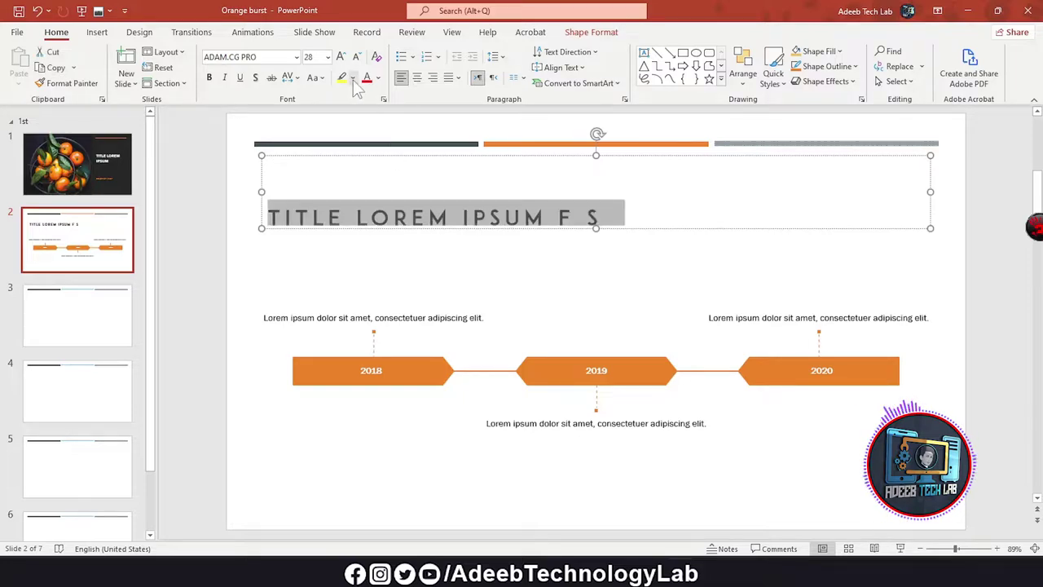
pyautogui.click(312, 77)
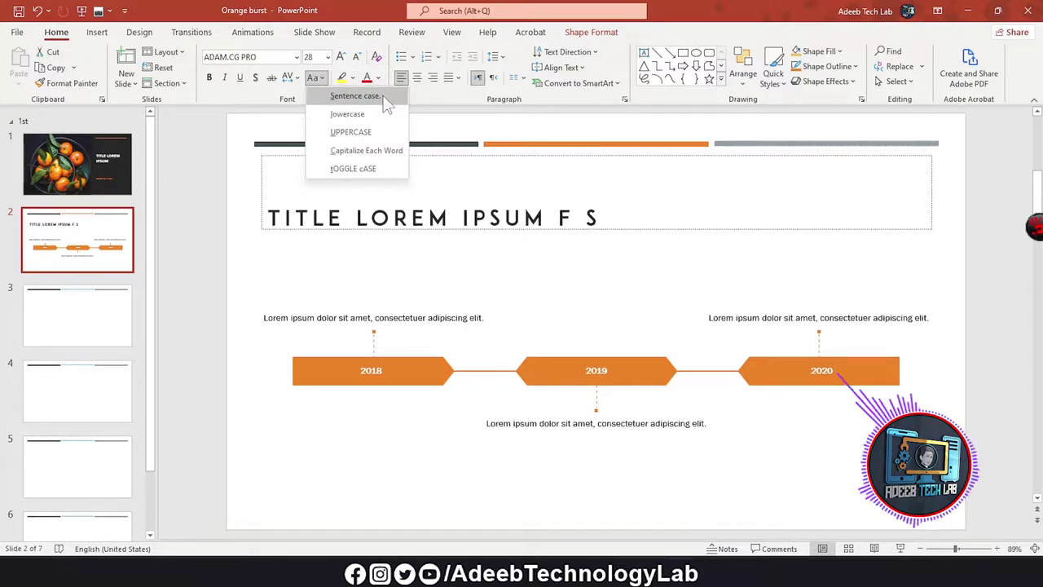
pyautogui.click(362, 116)
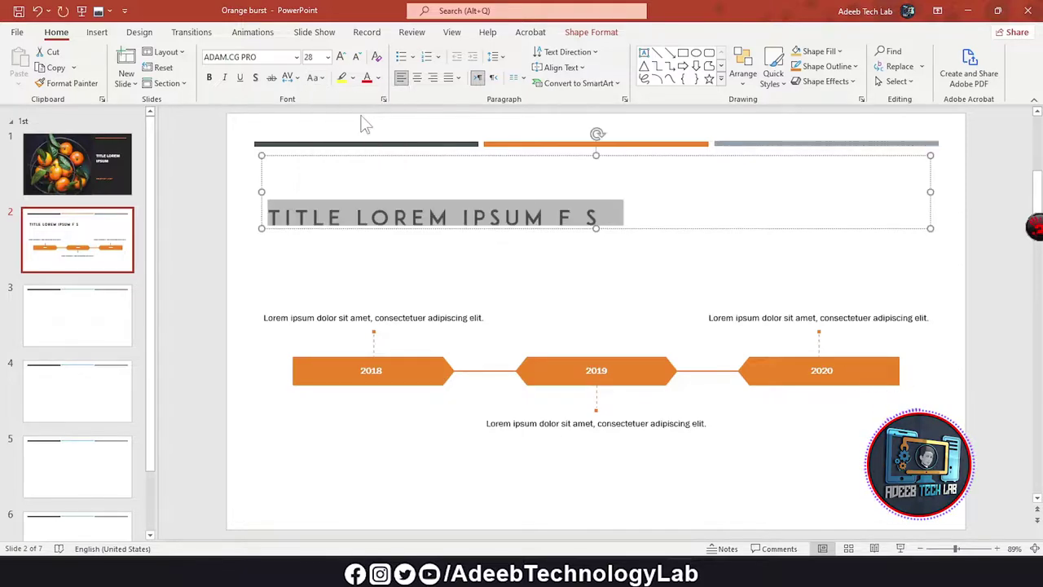
pyautogui.click(296, 57)
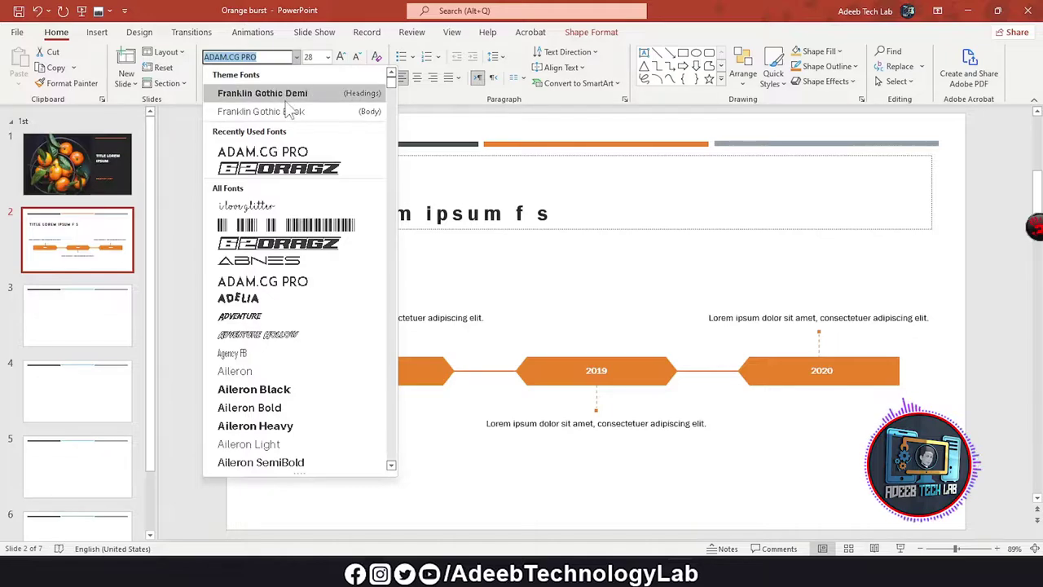
pyautogui.click(285, 94)
# - Try lowercase, UPPERCASE, Capitalize Each Word and Toggle Case on the title
pyautogui.click(316, 78)
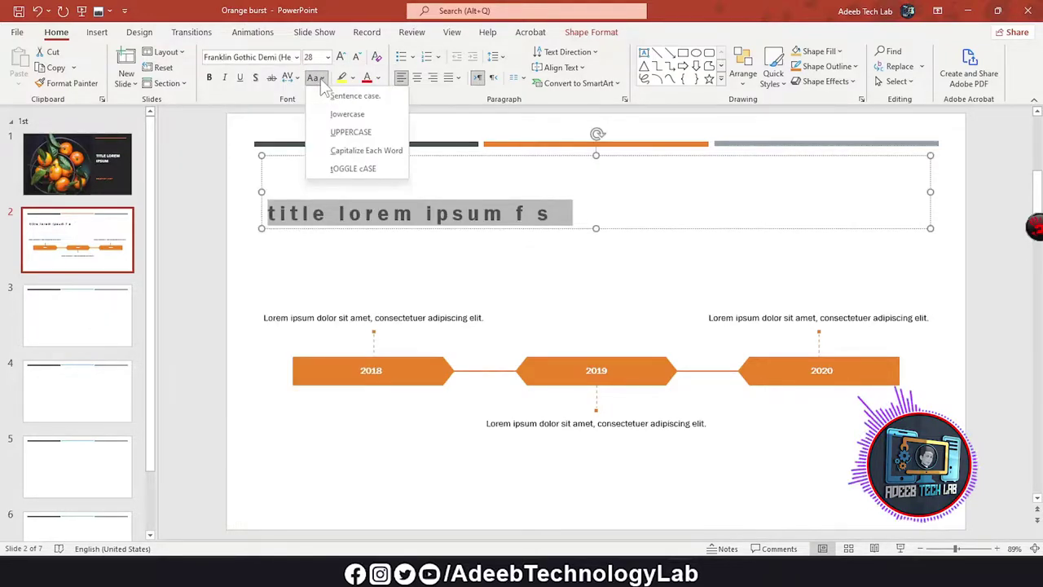
pyautogui.click(383, 120)
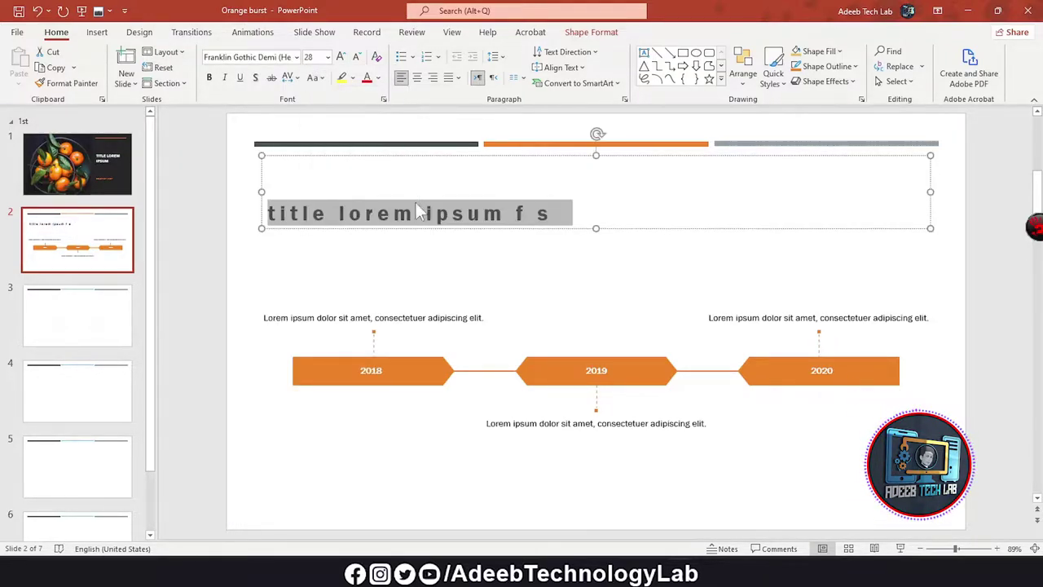
pyautogui.click(316, 78)
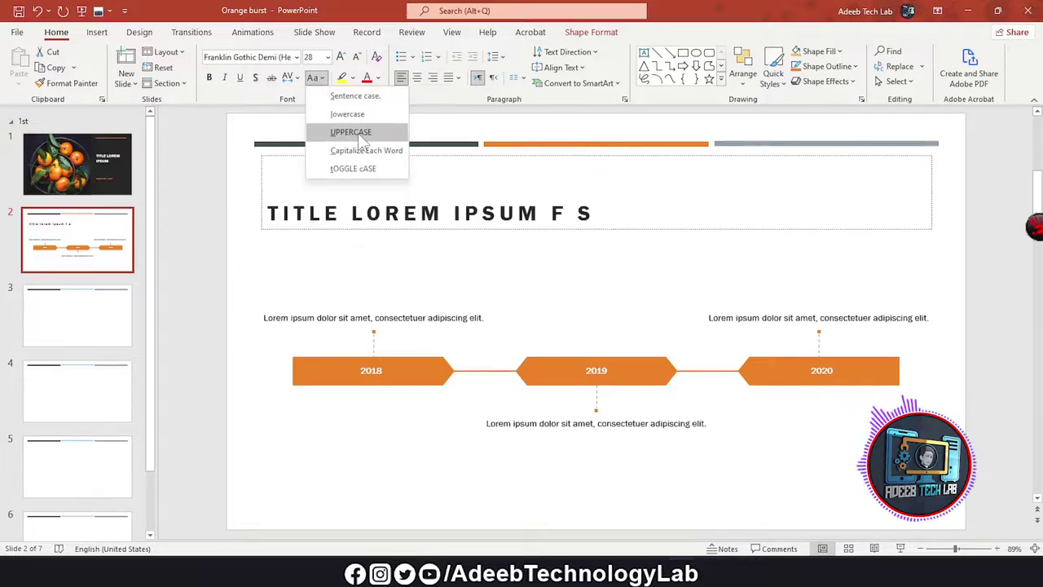
pyautogui.click(351, 131)
pyautogui.click(317, 78)
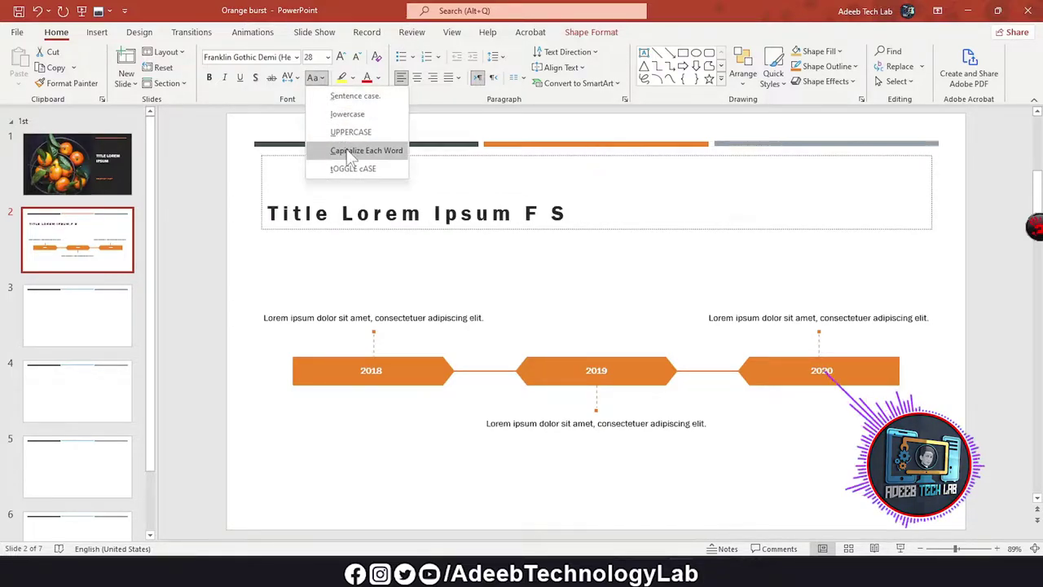
pyautogui.click(346, 150)
pyautogui.click(316, 78)
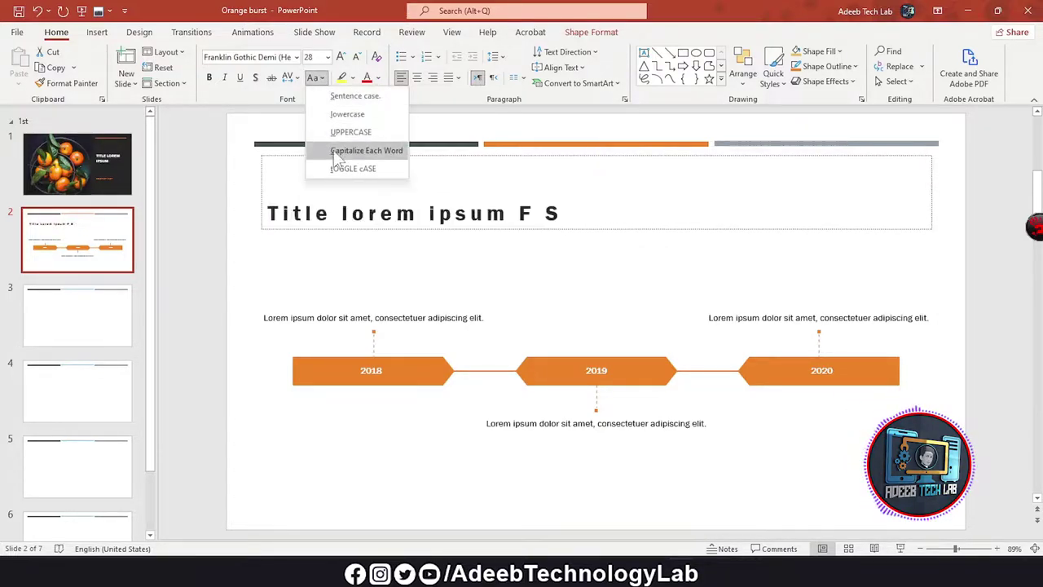
pyautogui.click(345, 167)
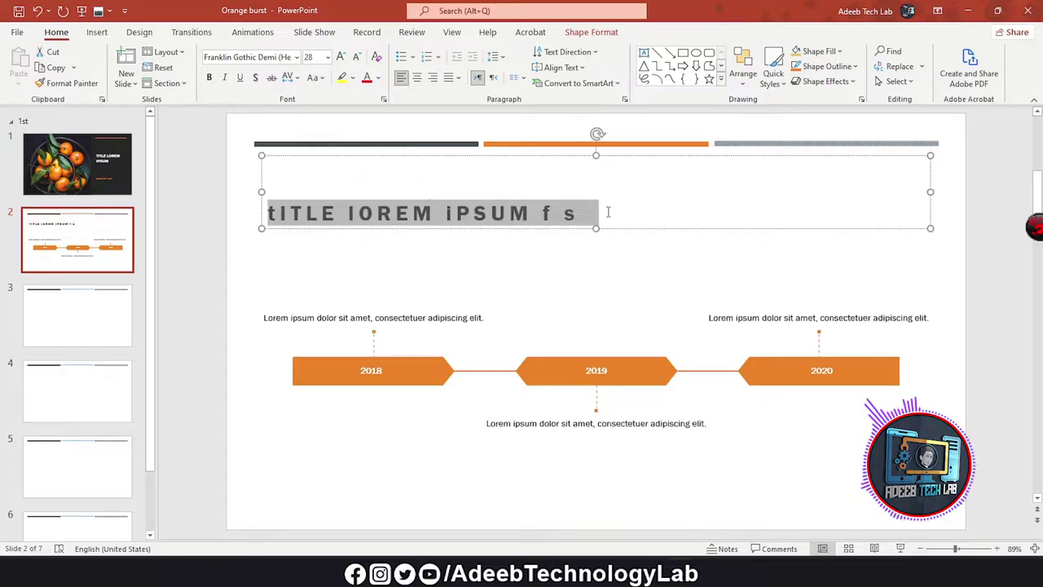
# - Settle on Capitalize Each Word so the title reads 'Title Lorem Ipsum F S'
pyautogui.click(317, 79)
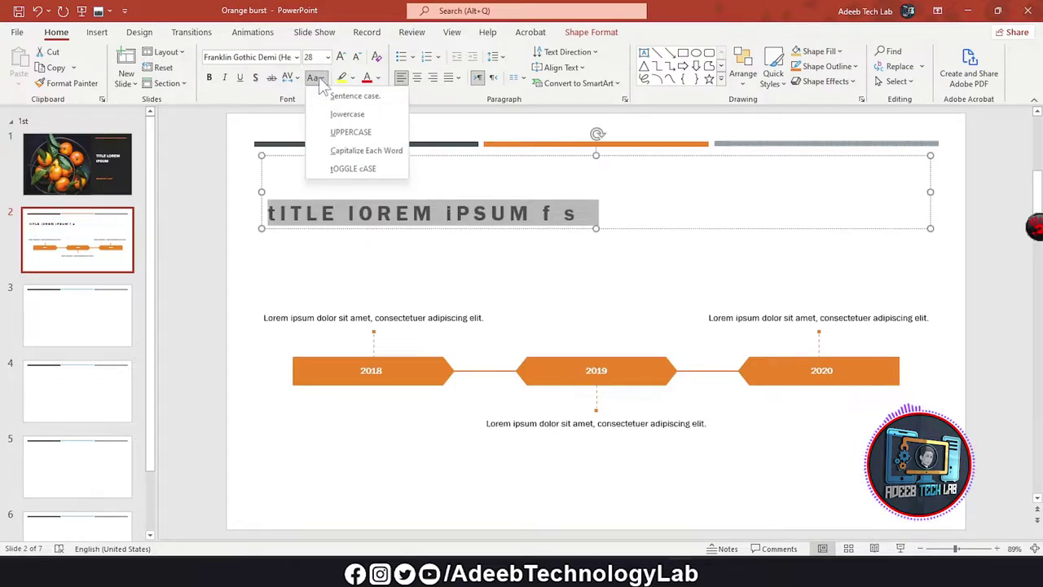
pyautogui.click(363, 151)
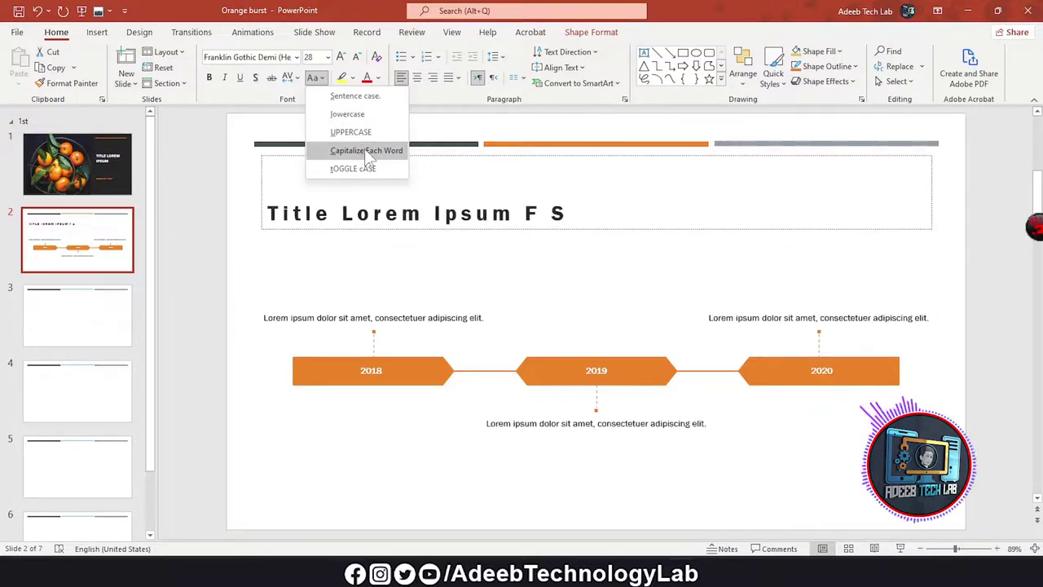
pyautogui.click(364, 151)
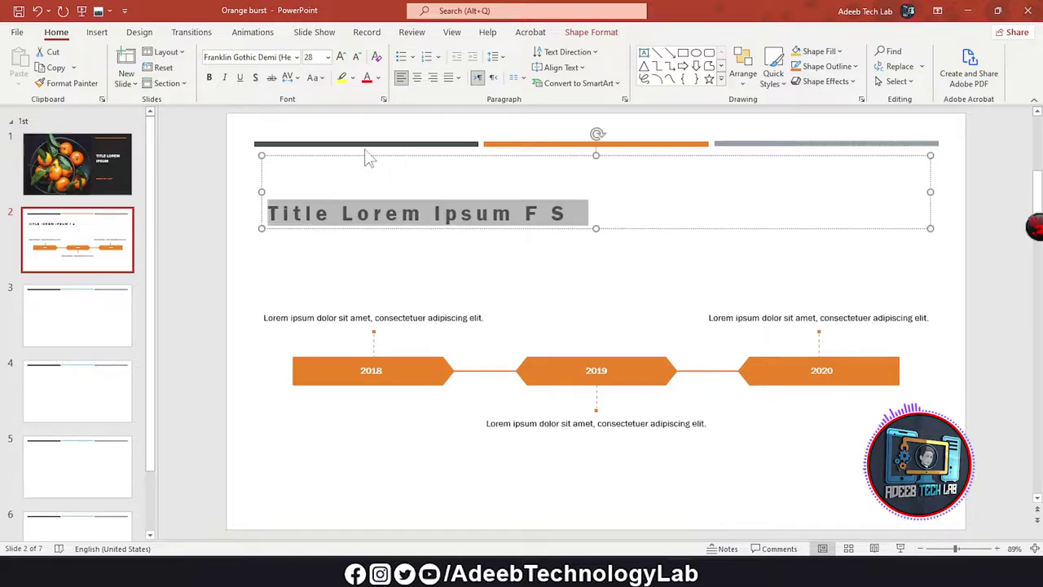
pyautogui.click(657, 207)
pyautogui.click(435, 214)
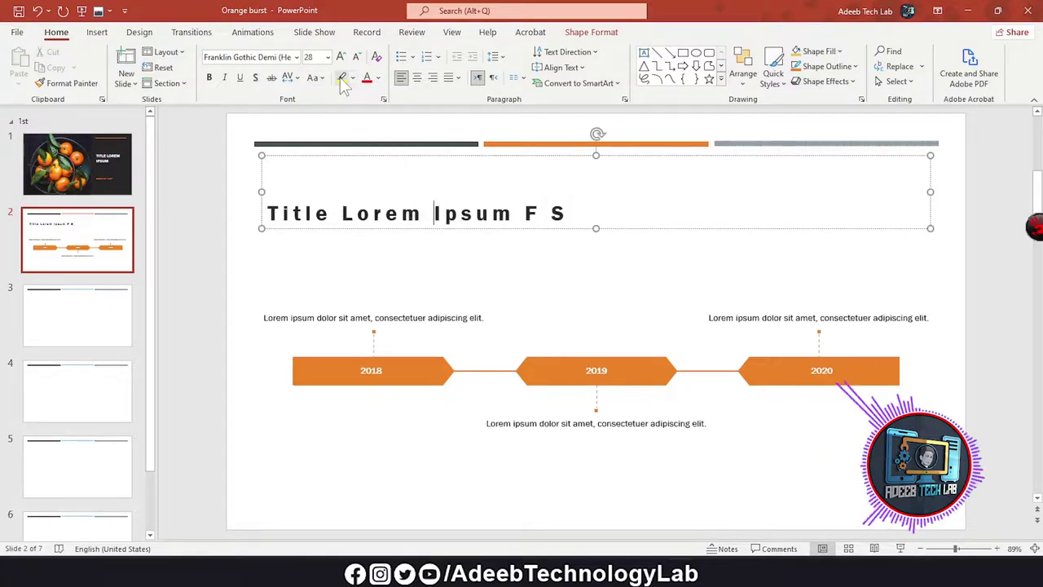
pyautogui.click(342, 77)
pyautogui.moveTo(269, 211); pyautogui.dragTo(489, 214)
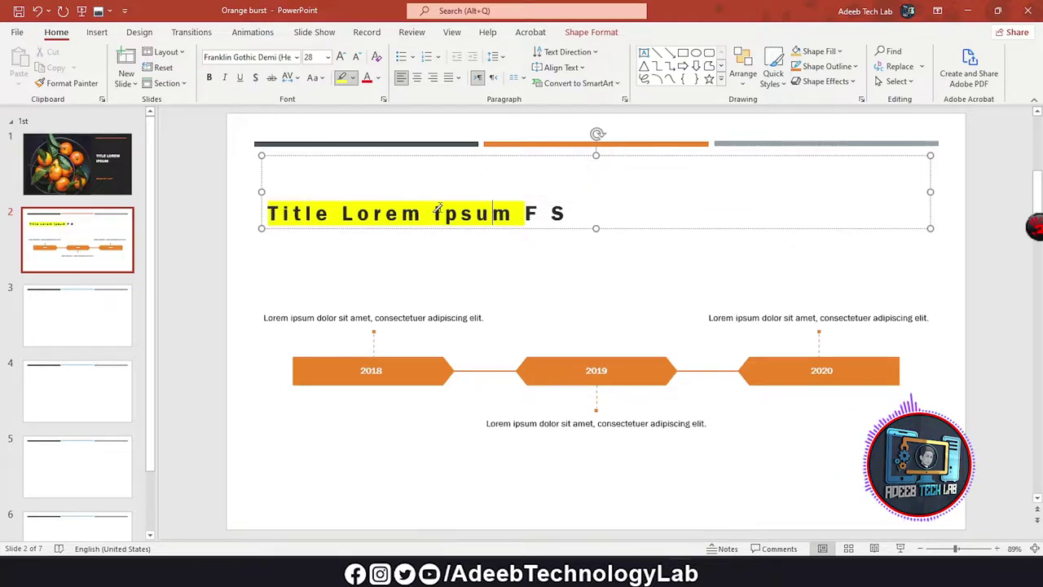
pyautogui.click(353, 77)
pyautogui.click(423, 120)
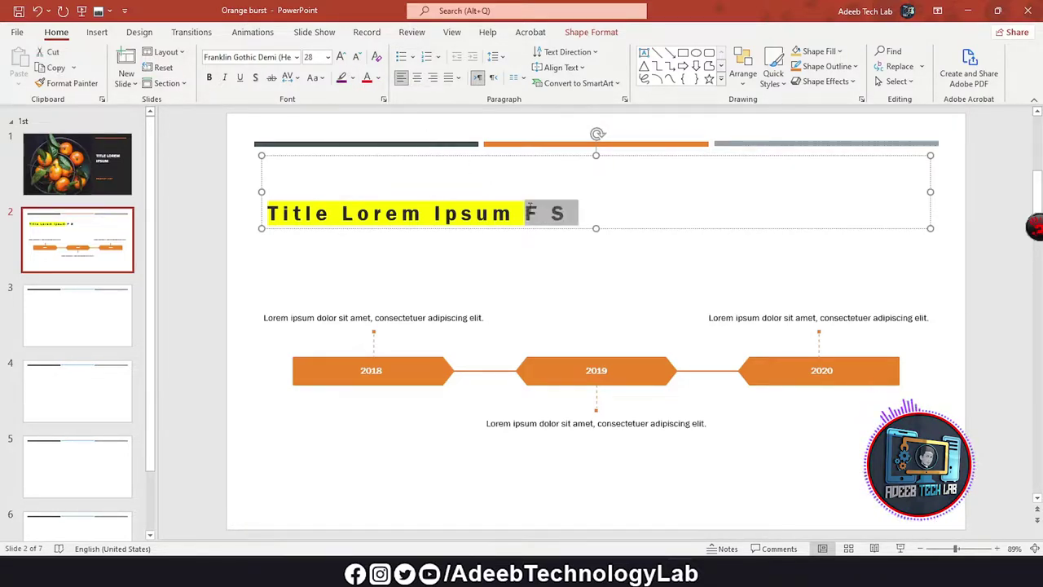
pyautogui.moveTo(574, 213); pyautogui.dragTo(434, 213)
pyautogui.click(420, 205)
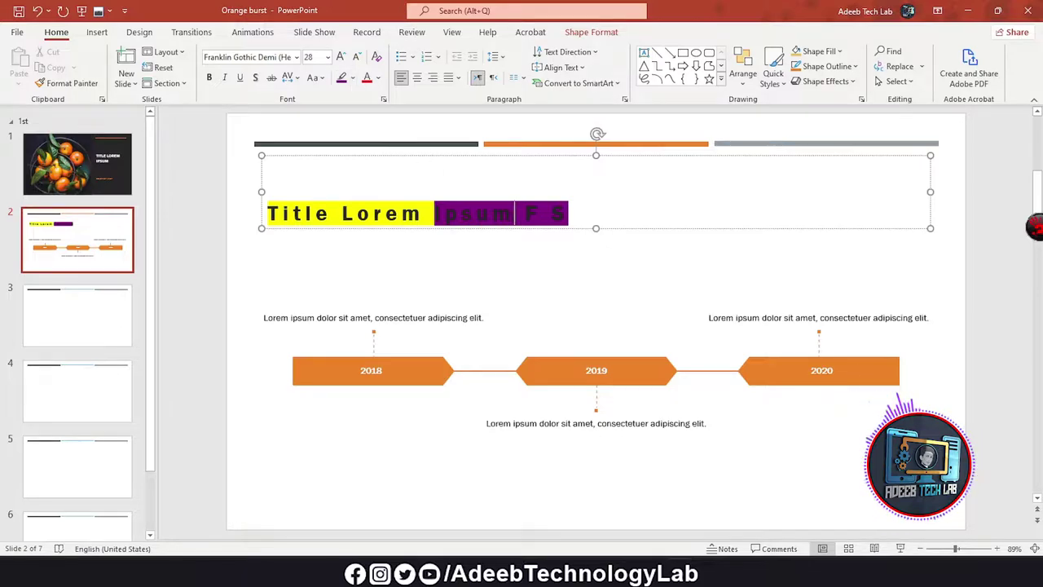
pyautogui.tripleClick(515, 214)
pyautogui.click(351, 78)
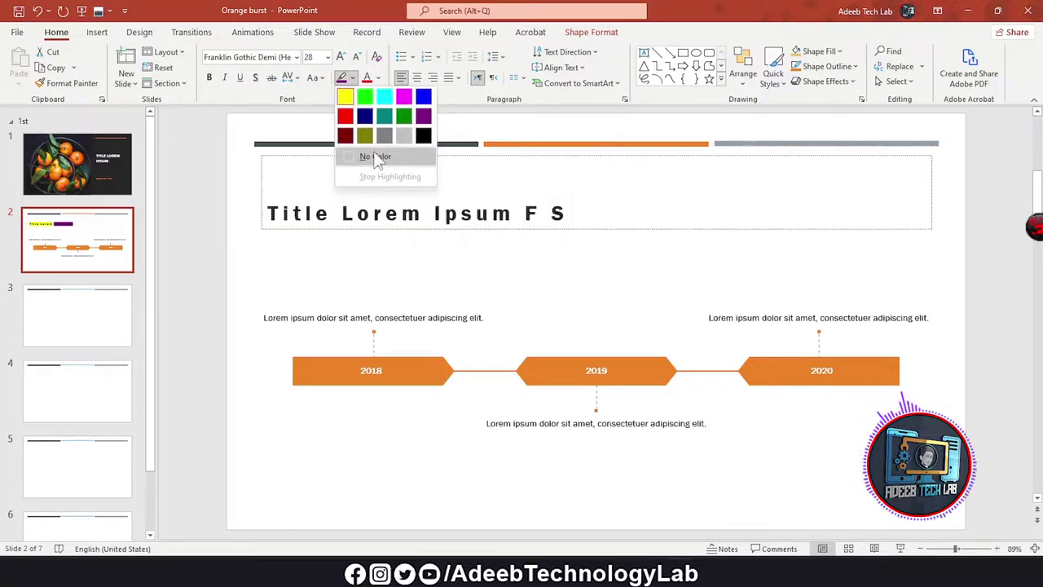
pyautogui.click(378, 157)
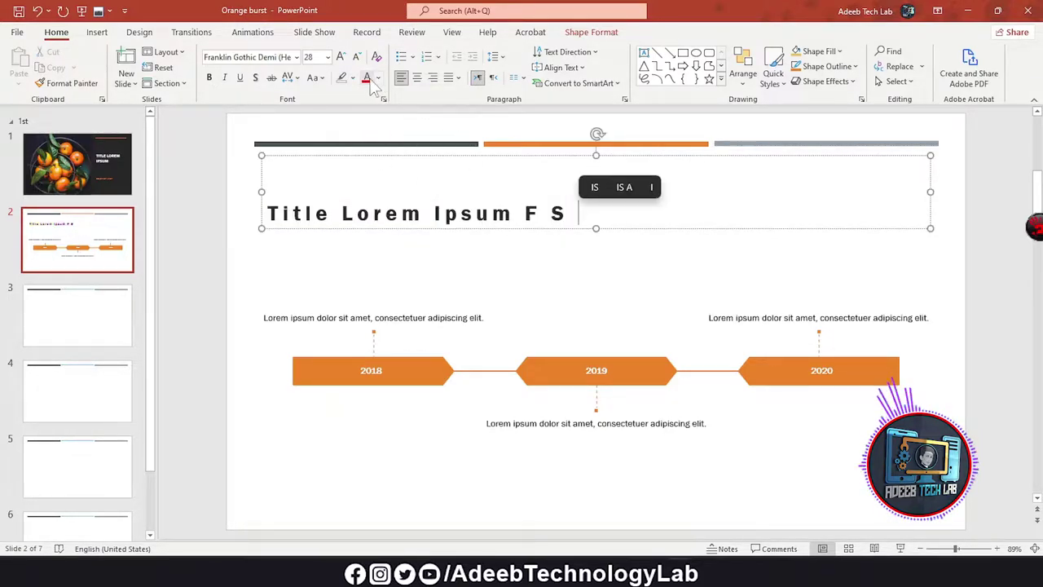
pyautogui.moveTo(341, 214); pyautogui.dragTo(400, 213)
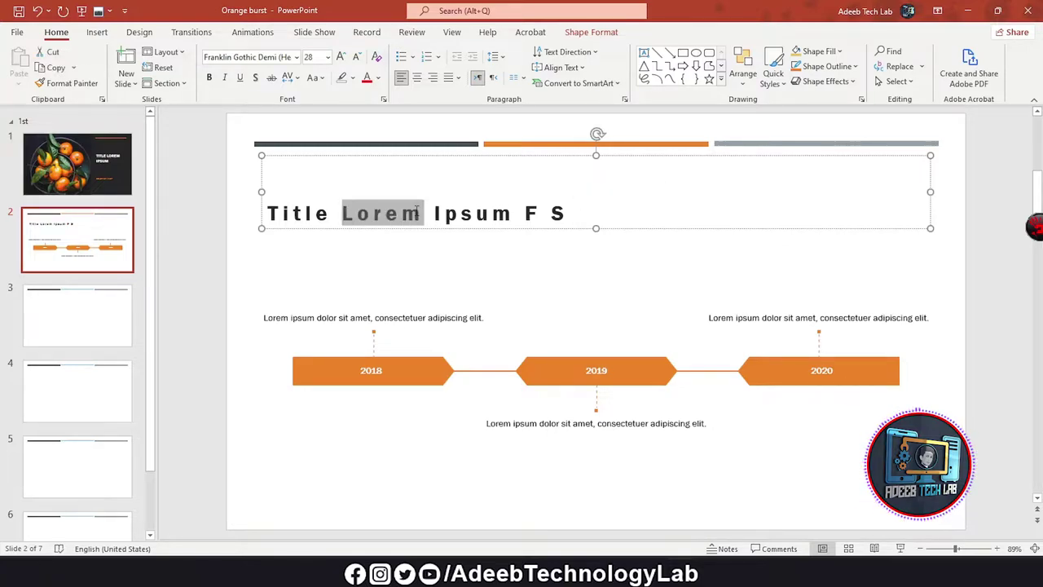
pyautogui.click(379, 77)
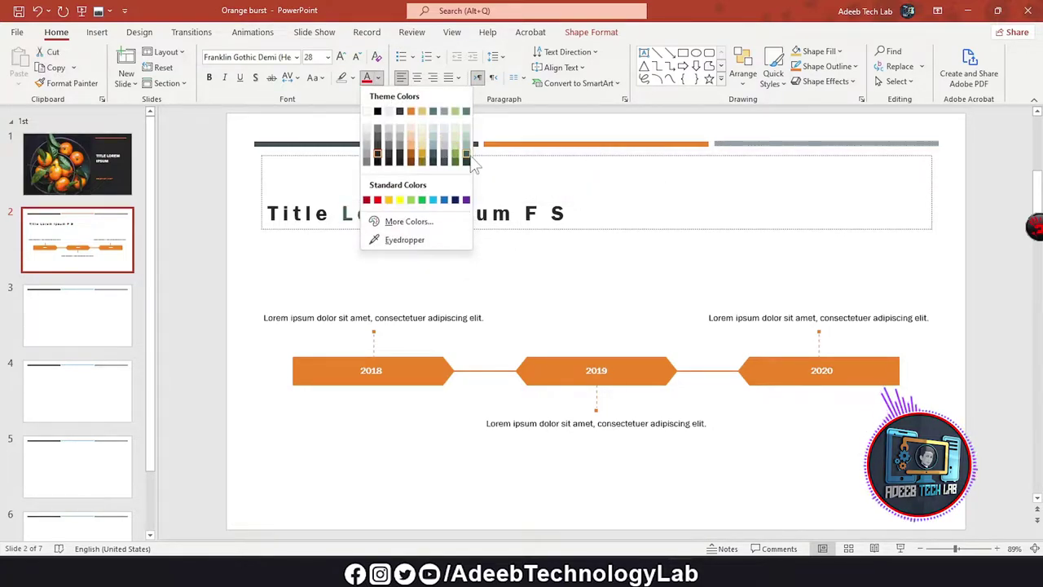
# - Colour 'Lorem' and 'Ipsum' in the title light green, leaving 'Title' and 'F S' black
pyautogui.click(412, 201)
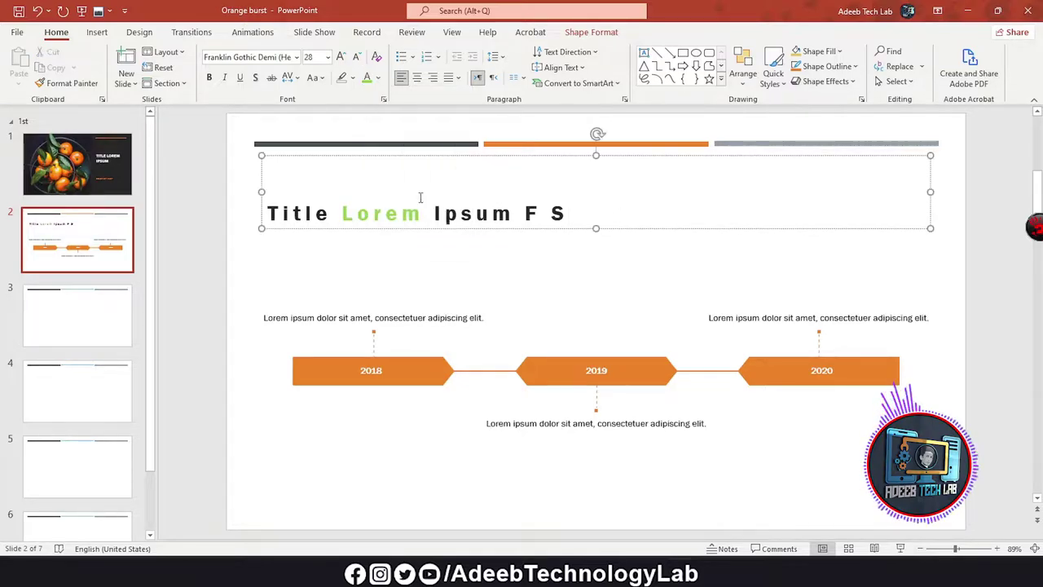
pyautogui.moveTo(434, 213); pyautogui.dragTo(493, 214)
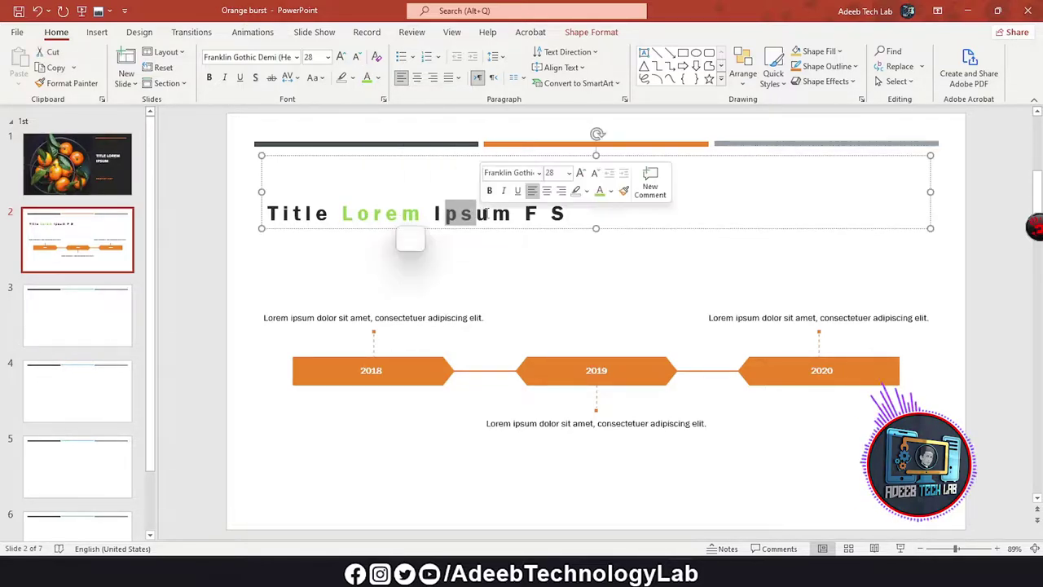
pyautogui.click(492, 214)
pyautogui.click(367, 77)
pyautogui.click(378, 77)
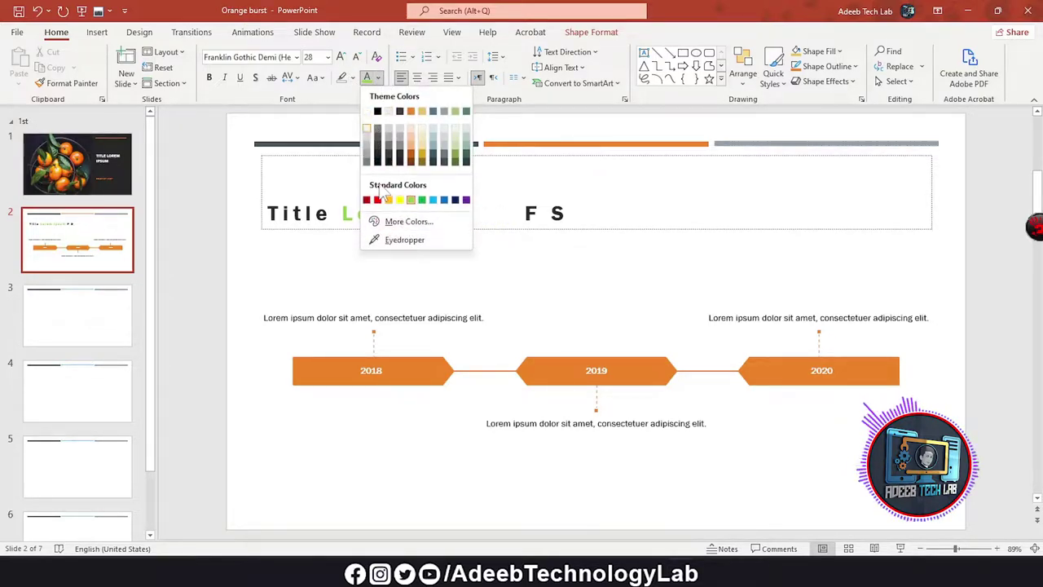
pyautogui.click(432, 238)
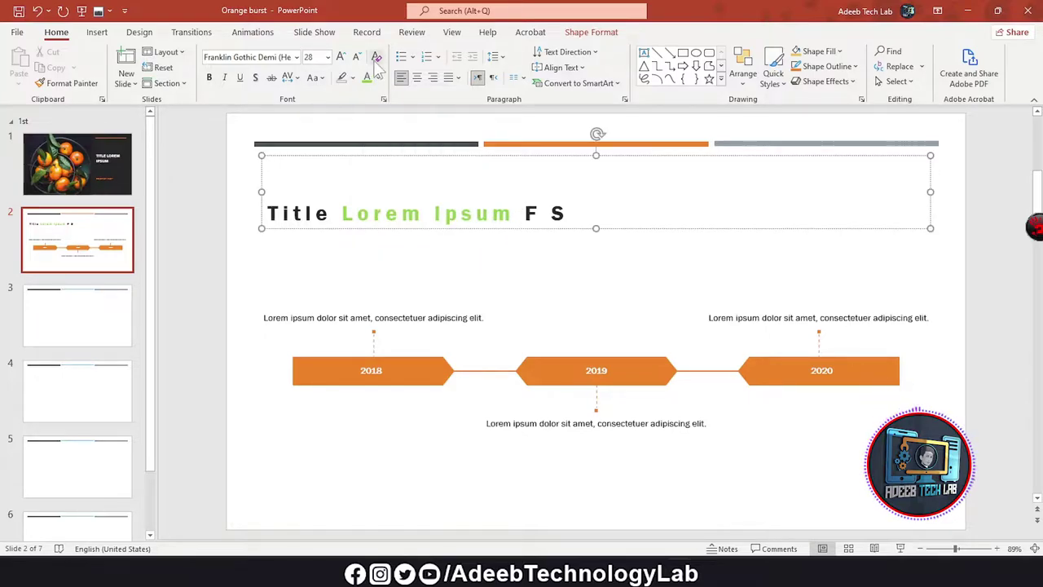
pyautogui.tripleClick(455, 216)
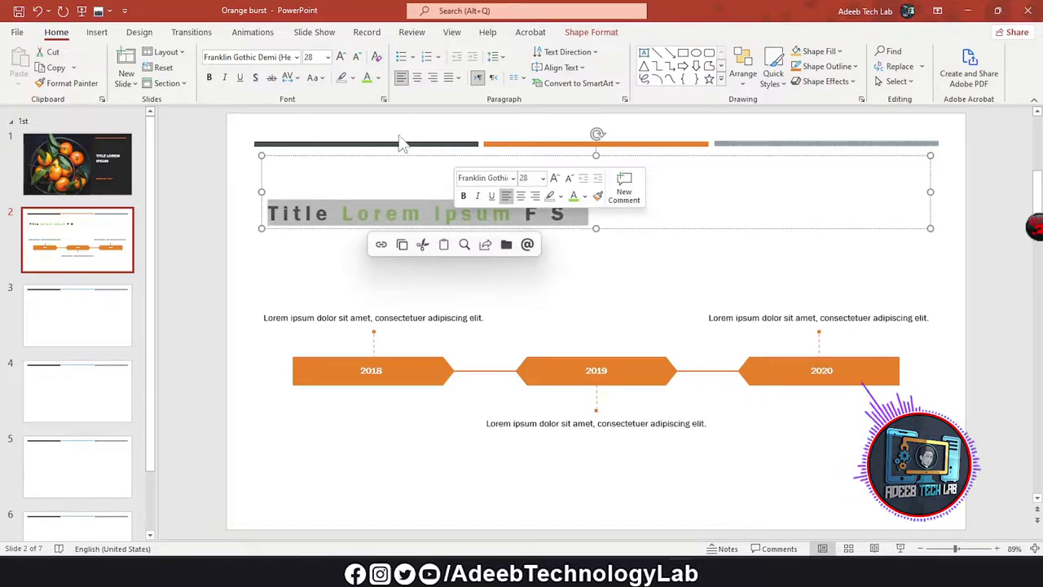
pyautogui.click(377, 57)
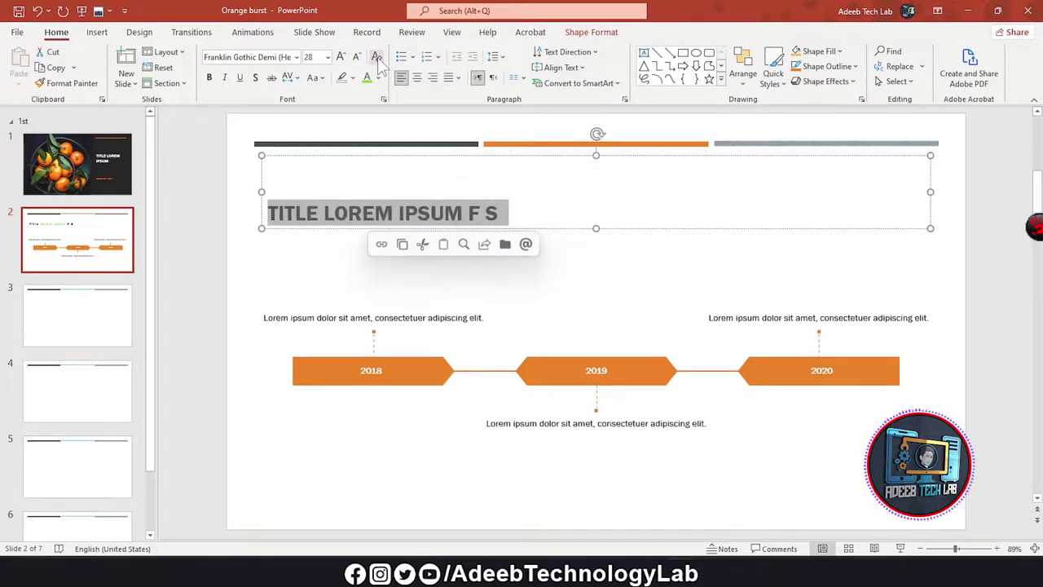
pyautogui.click(416, 214)
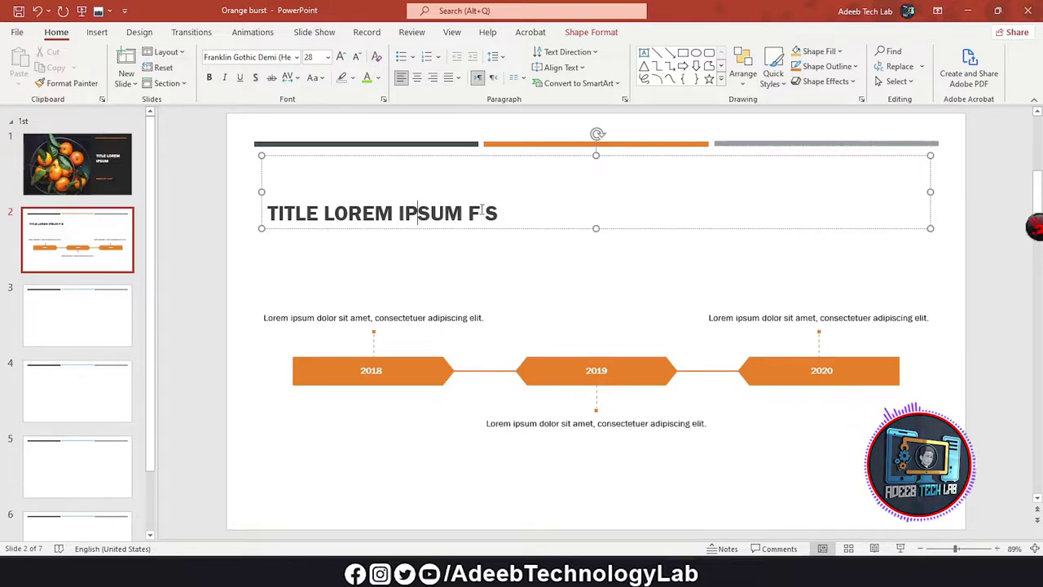
pyautogui.hotkey('ctrl', 'z')
pyautogui.click(619, 194)
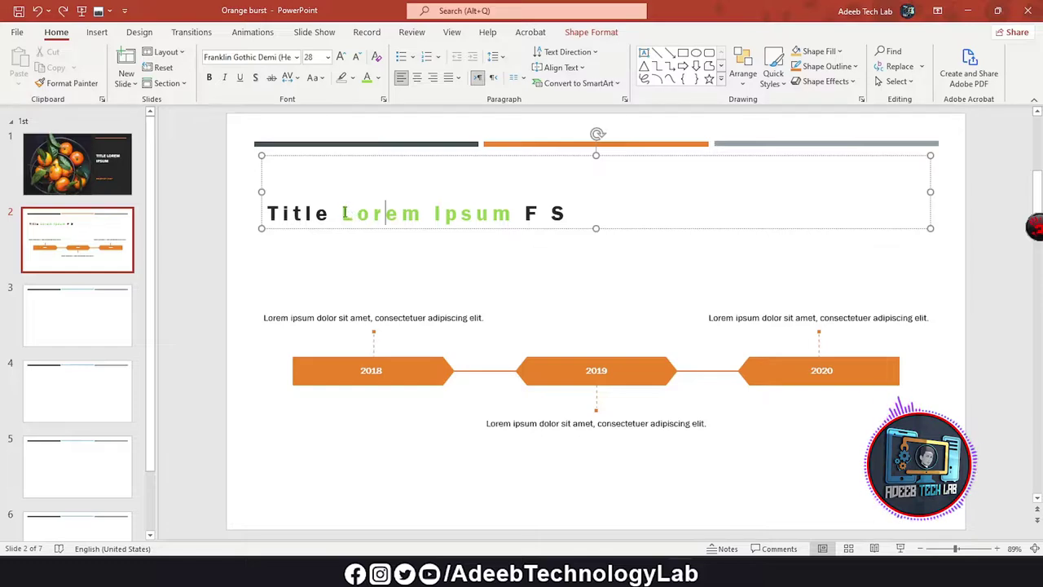
pyautogui.moveTo(343, 213); pyautogui.dragTo(422, 214)
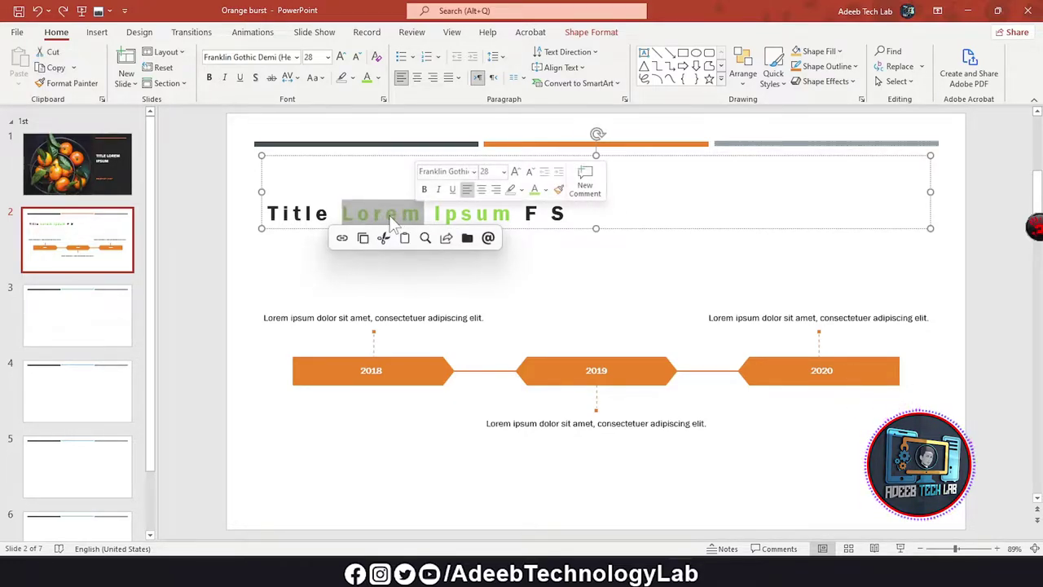
# - Try painting Lorem's green formatting onto 'dolor sit', undo it, and open slide 3
pyautogui.click(67, 83)
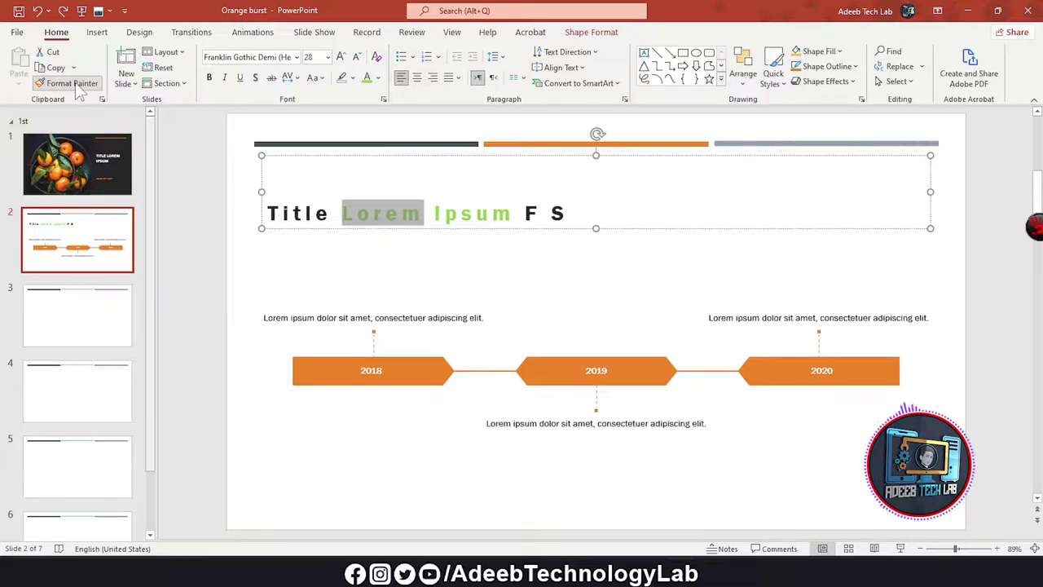
pyautogui.moveTo(316, 317); pyautogui.dragTo(349, 318)
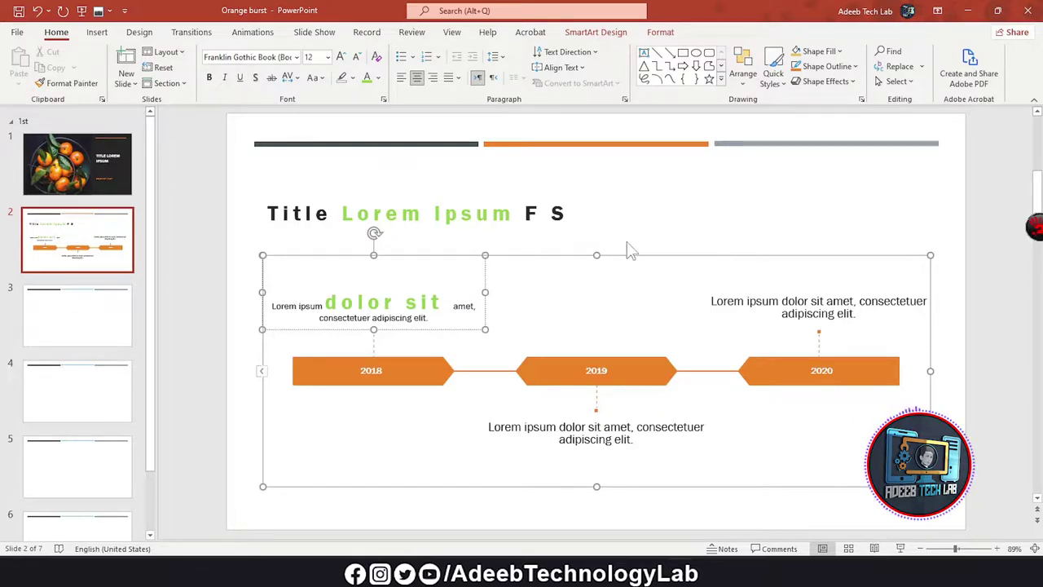
pyautogui.click(641, 226)
pyautogui.hotkey('ctrl', 'z')
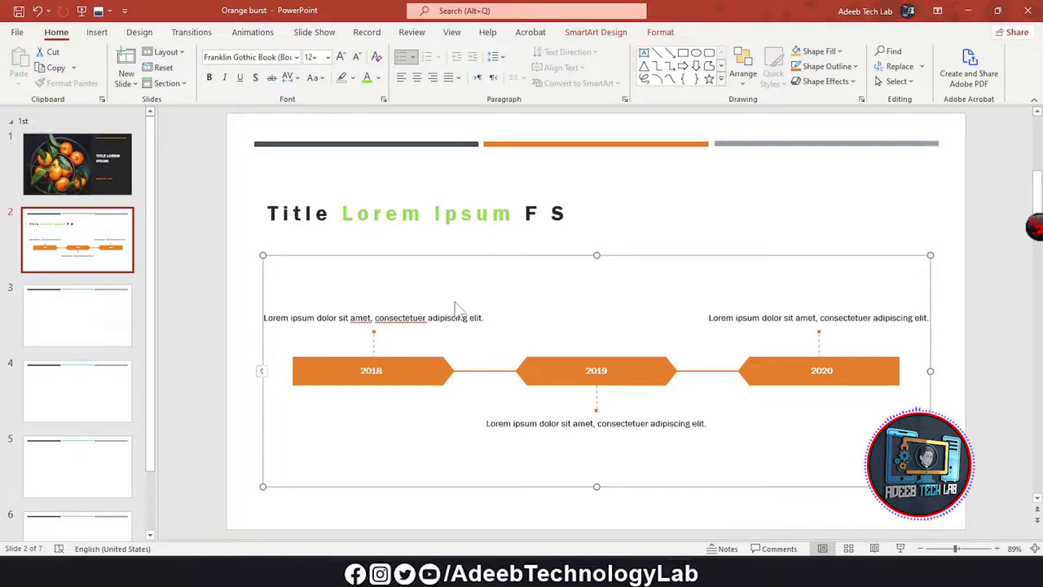
pyautogui.click(134, 330)
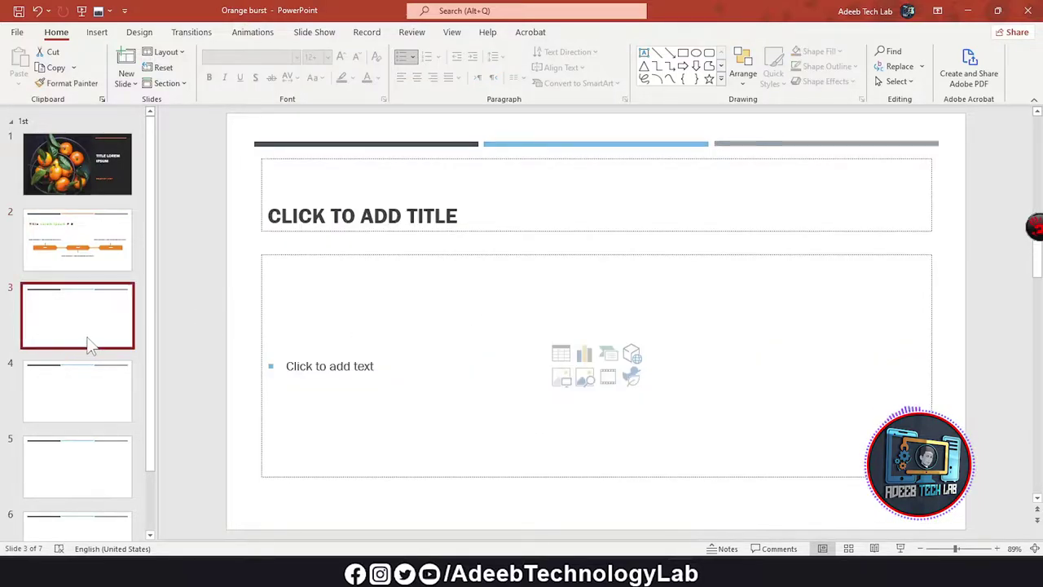
# - Select slide 3 in the slide list and apply the Blank layout to it
pyautogui.click(94, 405)
pyautogui.scroll(-1, 93, 405)
pyautogui.click(96, 399)
pyautogui.moveTo(81, 466)
pyautogui.mouseDown()
pyautogui.moveTo(104, 269)
pyautogui.moveTo(94, 231)
pyautogui.mouseUp()
pyautogui.scroll(2, 367, 236)
pyautogui.scroll(-1, 367, 237)
pyautogui.scroll(-1, 367, 236)
pyautogui.click(181, 54)
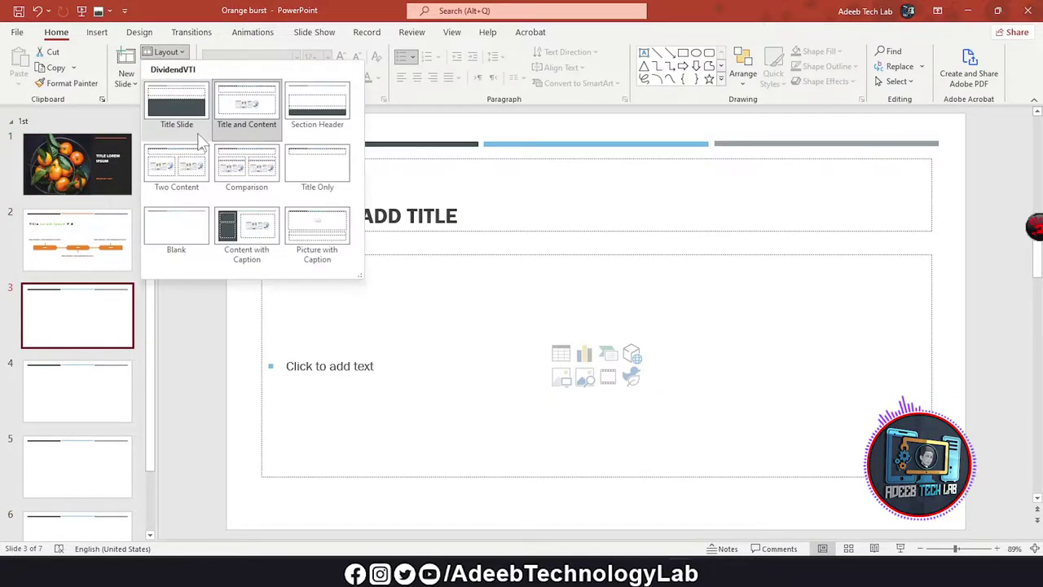
pyautogui.click(179, 253)
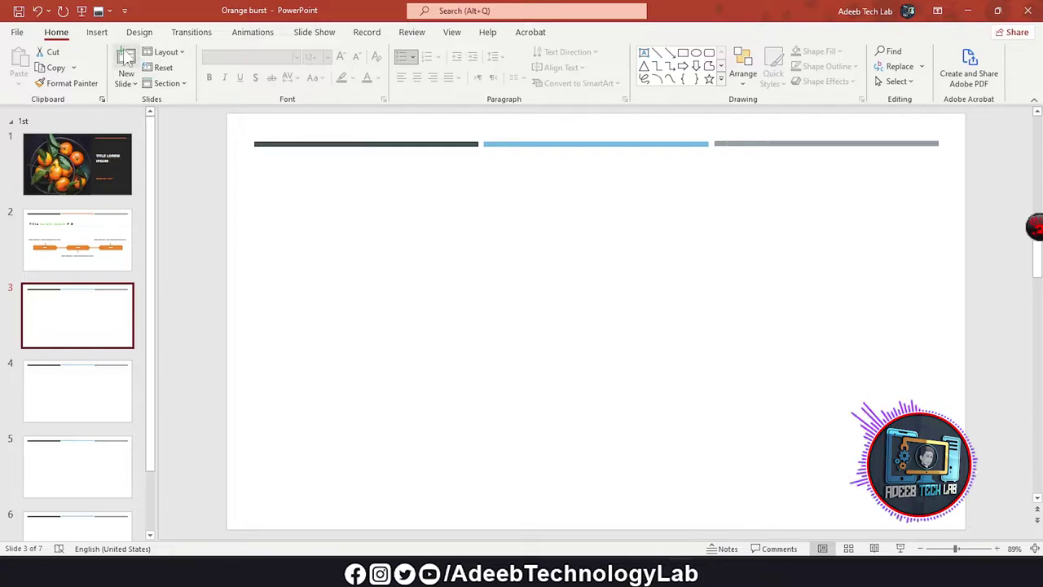
pyautogui.click(97, 34)
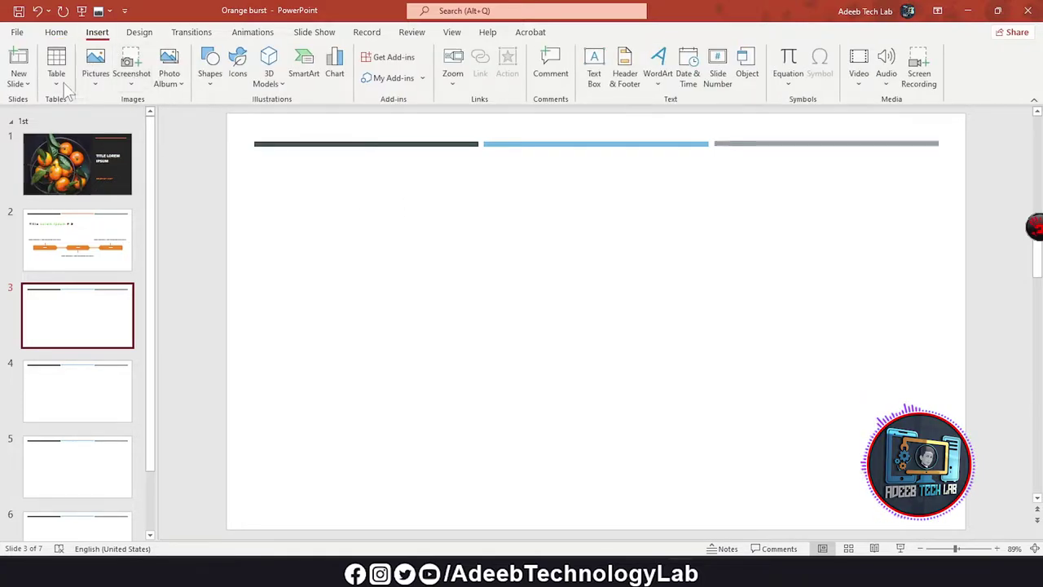
# - Draw a wide text box near the top of slide 3 and type the sample lines
pyautogui.click(209, 67)
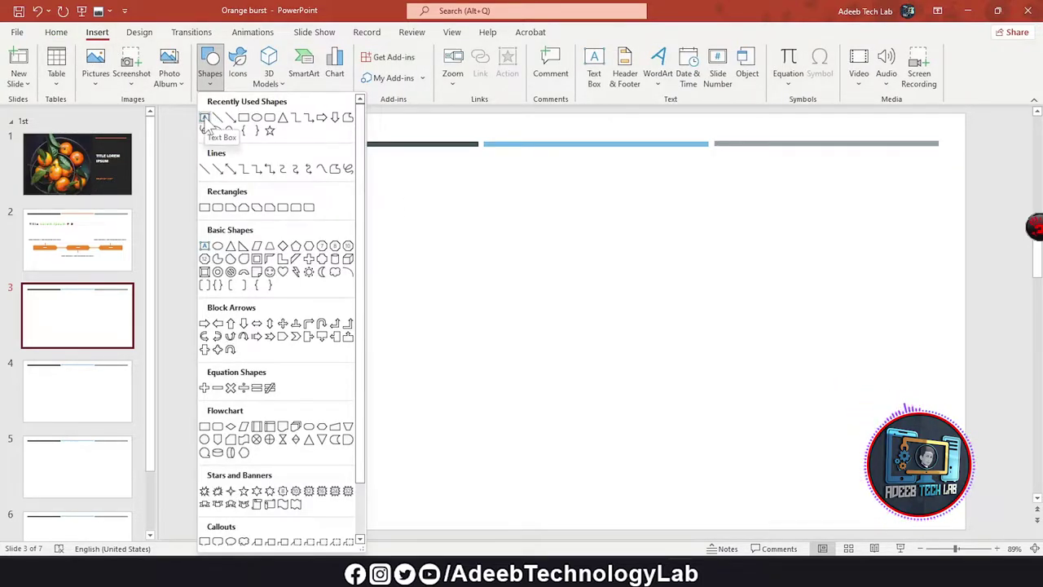
pyautogui.click(205, 119)
pyautogui.moveTo(266, 190)
pyautogui.mouseDown()
pyautogui.moveTo(701, 290)
pyautogui.moveTo(923, 298)
pyautogui.mouseUp()
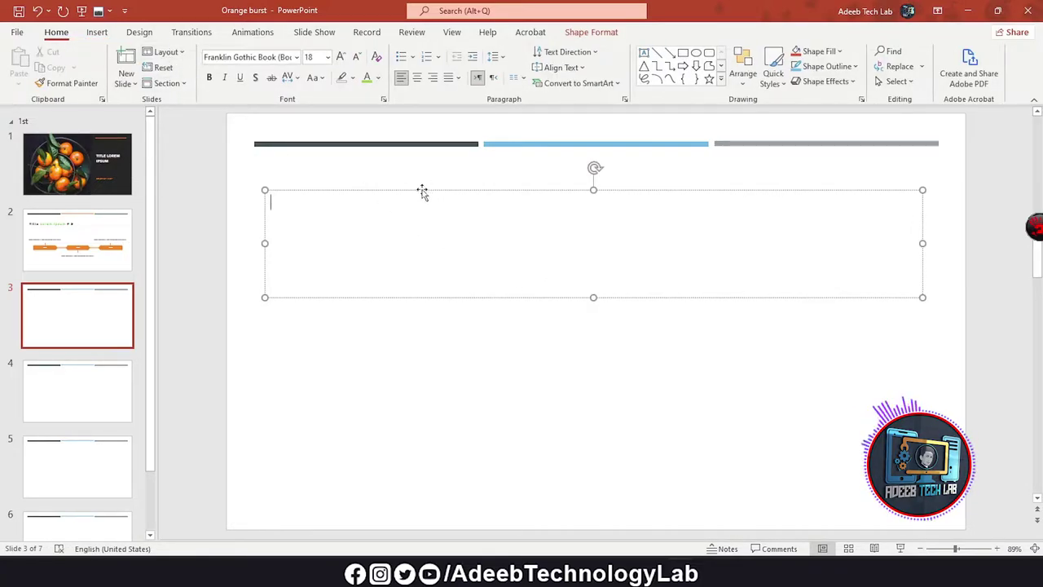
pyautogui.write('dafcadg fasdgd')
pyautogui.press('Return')
pyautogui.write('af')
pyautogui.write(' afgdafg afg')
# - Format all the text box lines as a list with arrow bullets
pyautogui.hotkey('ctrl', 'a')
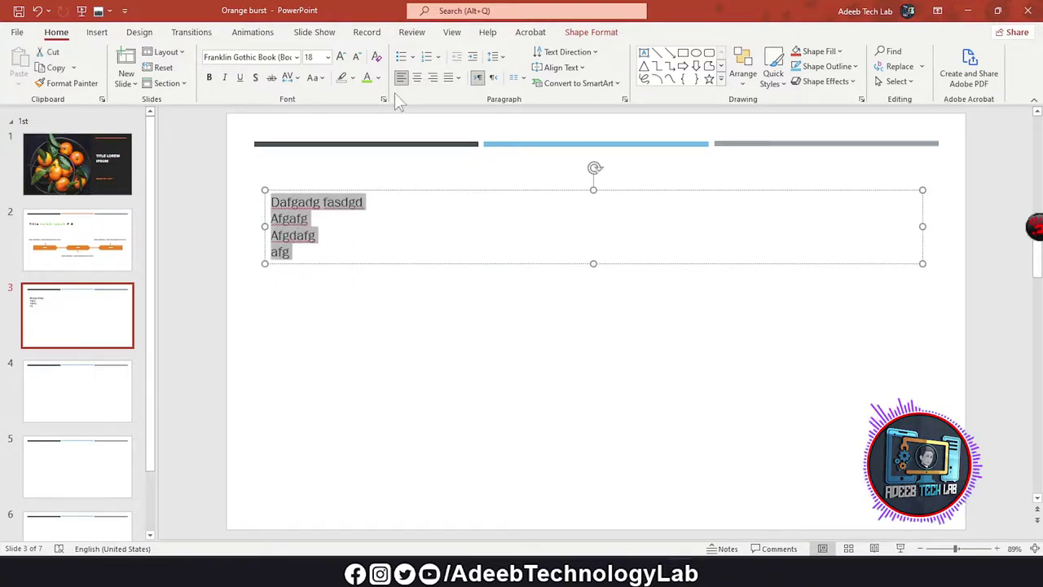
pyautogui.click(414, 57)
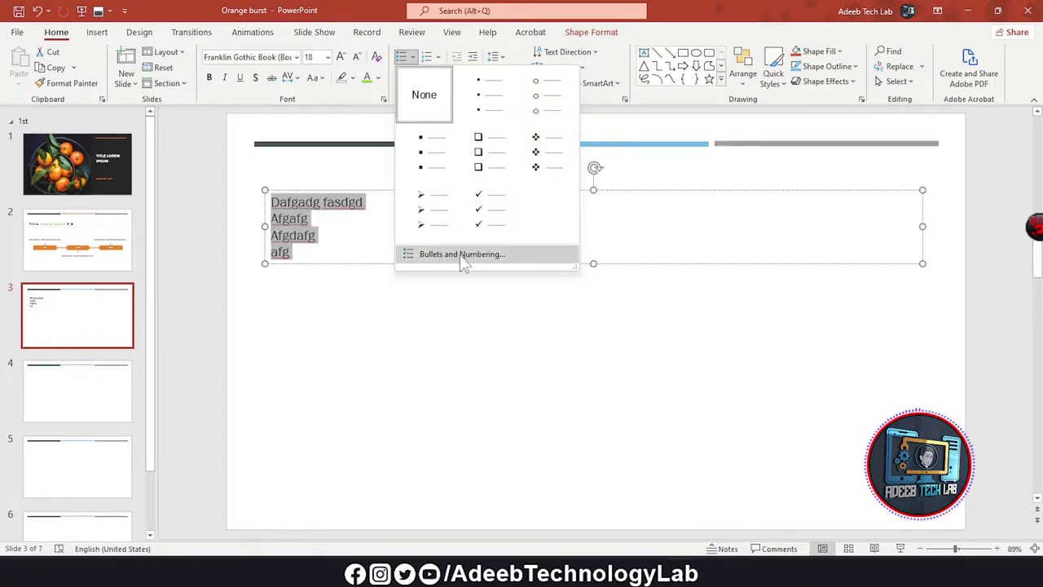
pyautogui.click(432, 220)
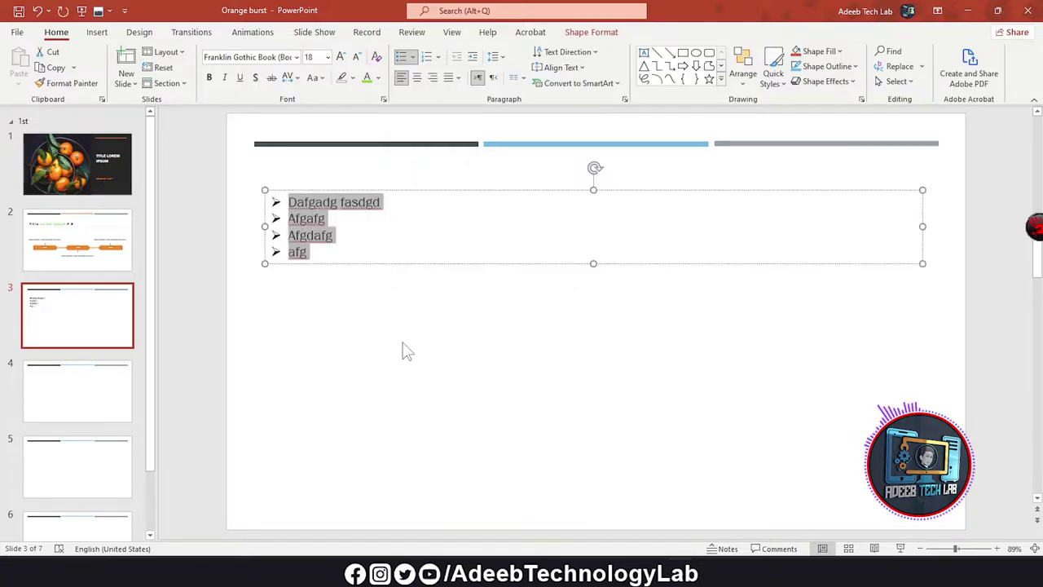
# - Add 'fghdgfh' as a fifth list line, keeping the arrow bullets after previewing numbering
pyautogui.click(330, 255)
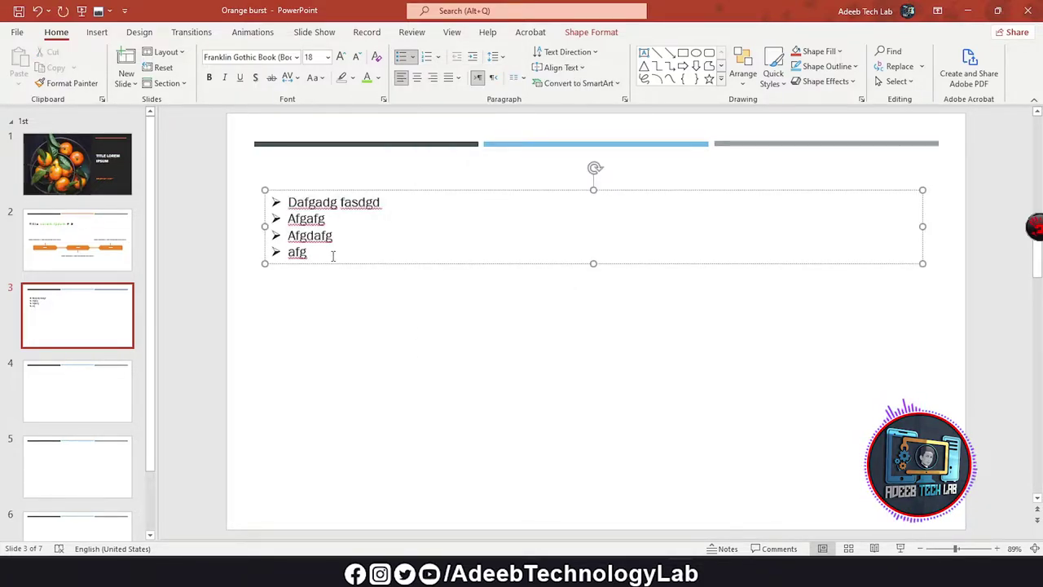
pyautogui.press('Return')
pyautogui.write('fghdgfh')
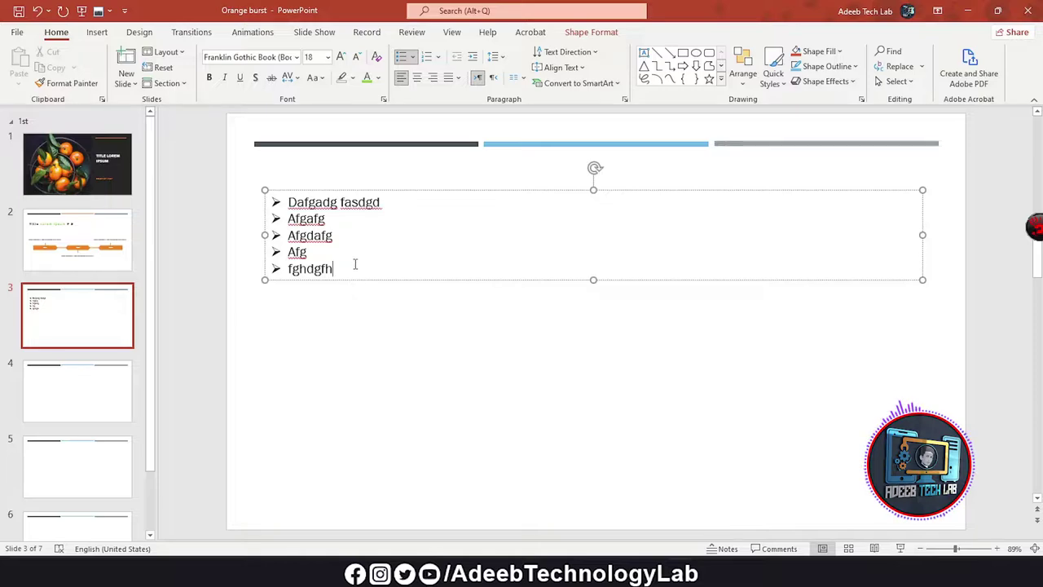
pyautogui.hotkey('ctrl', 'a')
pyautogui.click(412, 56)
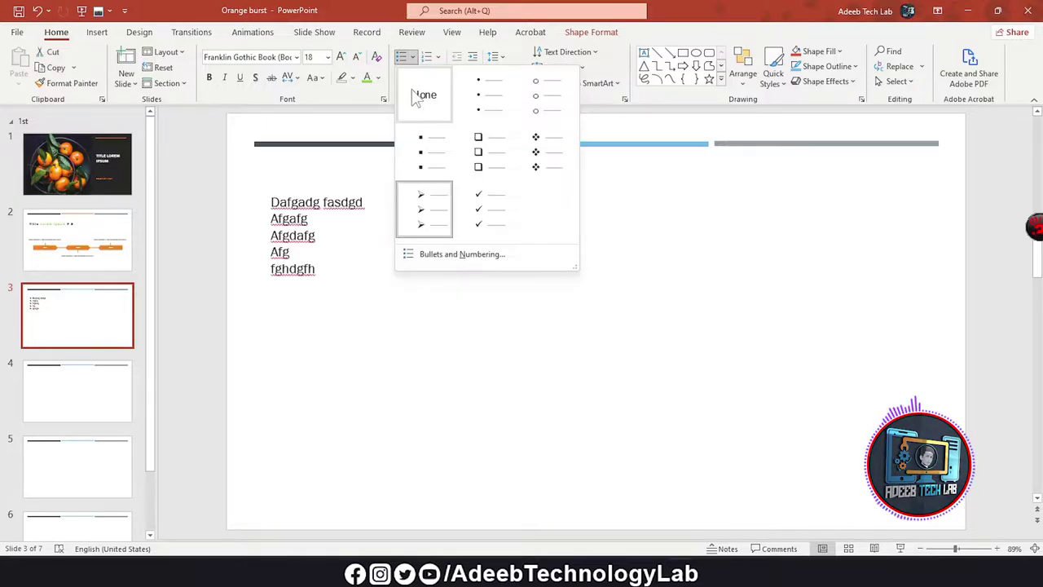
pyautogui.click(437, 57)
pyautogui.click(437, 57)
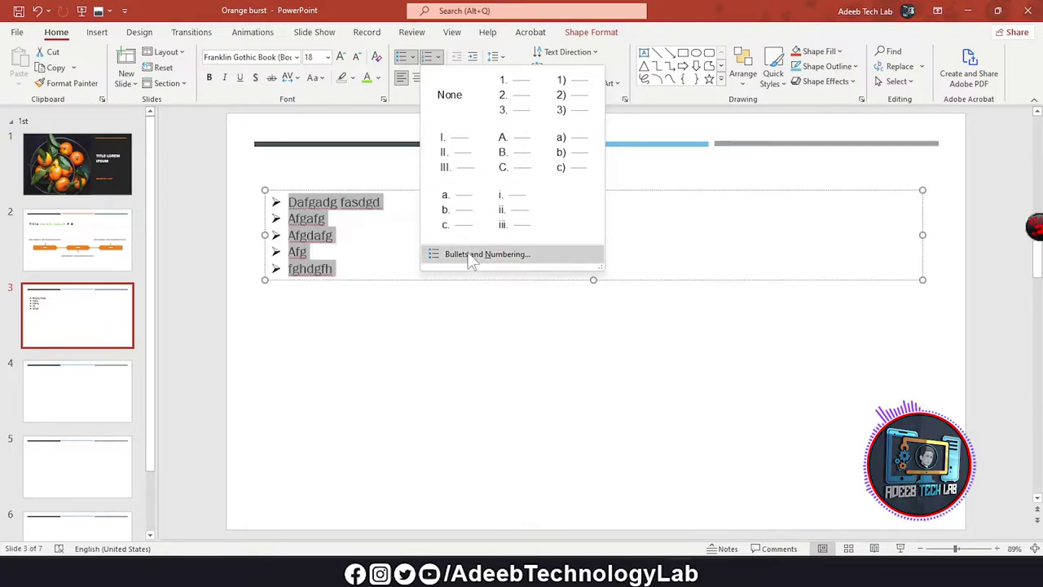
pyautogui.press('Escape')
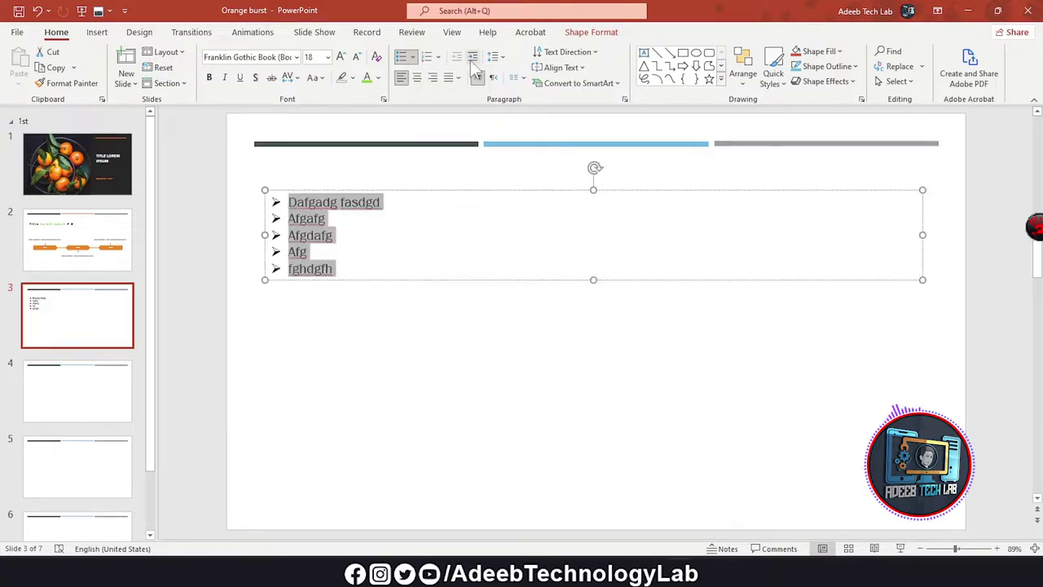
# - Indent the list six levels deeper, then move it back out to the leftmost level
pyautogui.click(472, 57)
pyautogui.click(472, 57)
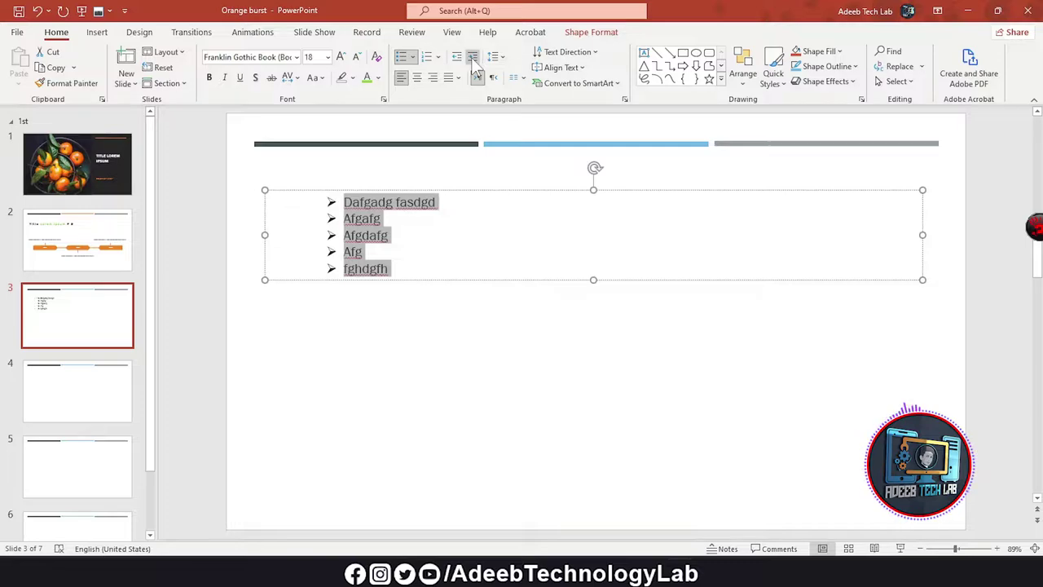
pyautogui.click(472, 57)
pyautogui.click(473, 57)
pyautogui.click(472, 57)
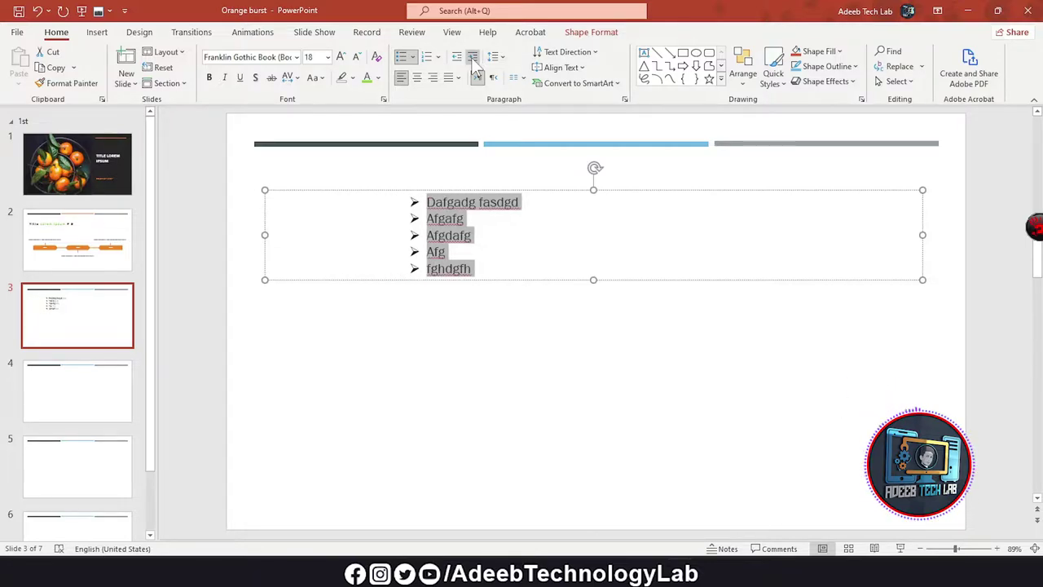
pyautogui.click(473, 57)
pyautogui.click(456, 58)
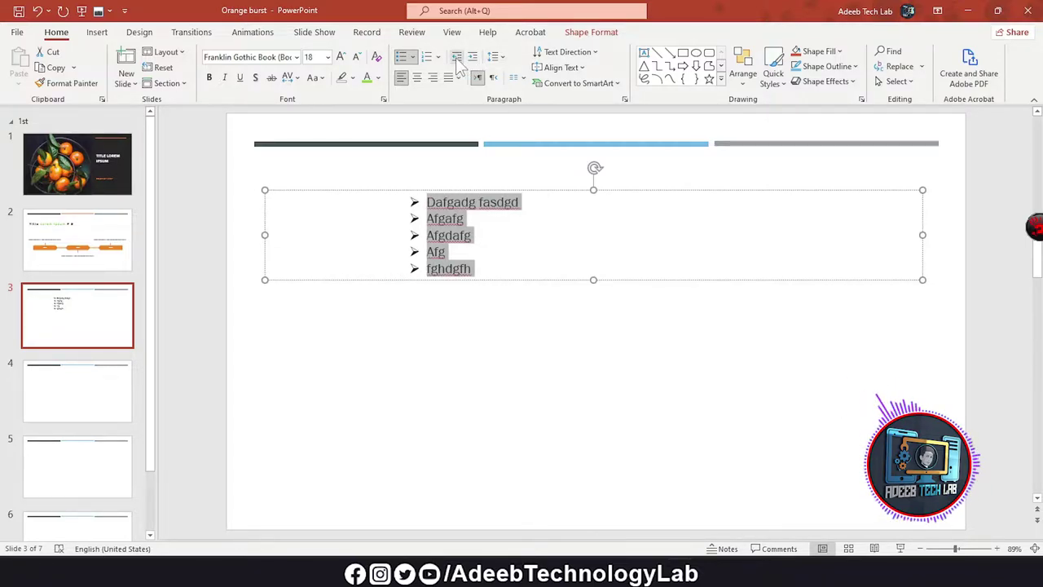
pyautogui.click(456, 58)
pyautogui.click(457, 57)
pyautogui.click(456, 58)
pyautogui.click(456, 58)
pyautogui.click(458, 58)
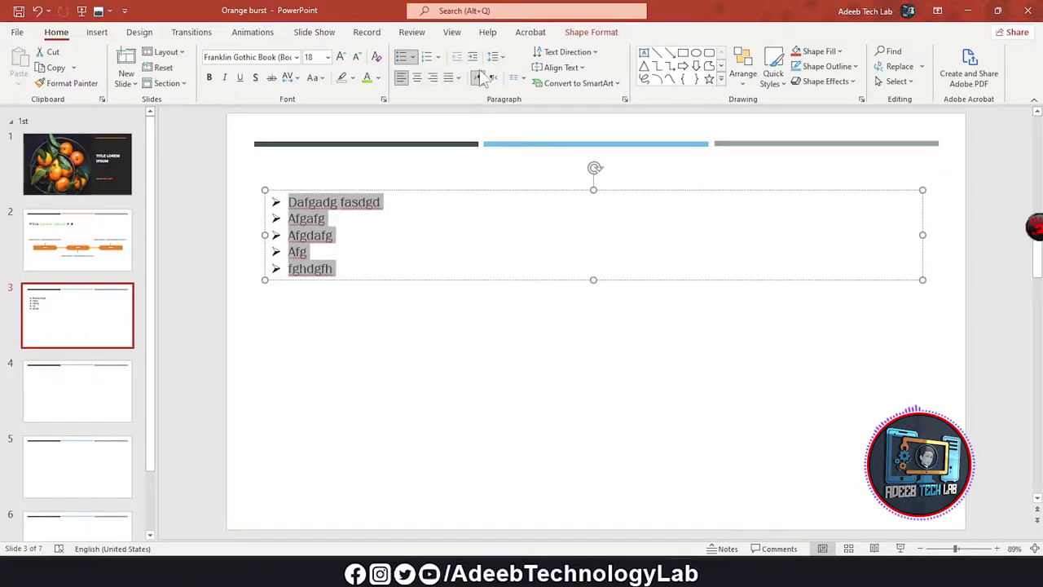
pyautogui.click(493, 57)
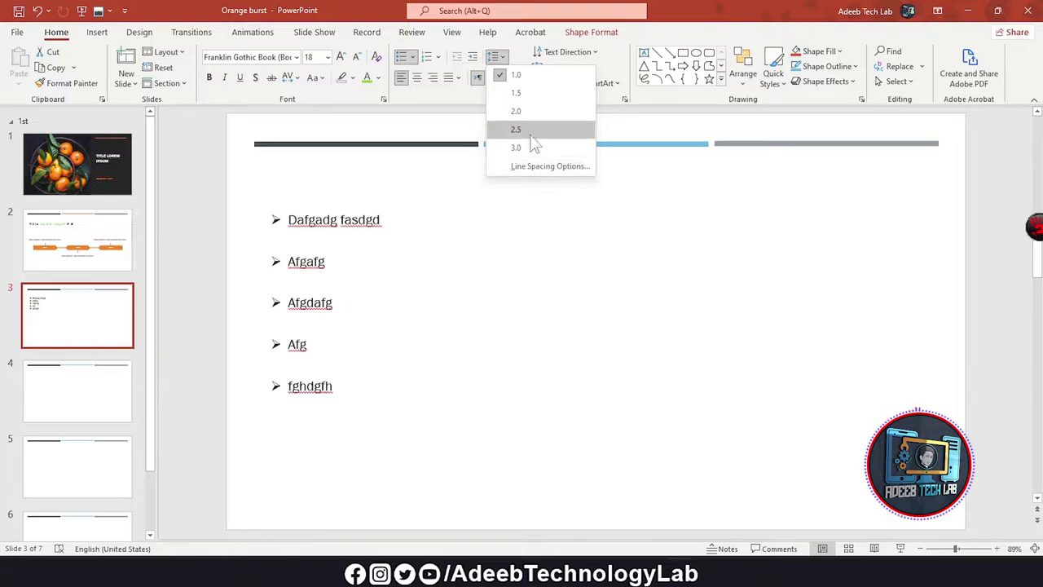
# - Keep single line spacing and try centred, right and justified alignment on the bulleted list
pyautogui.click(516, 74)
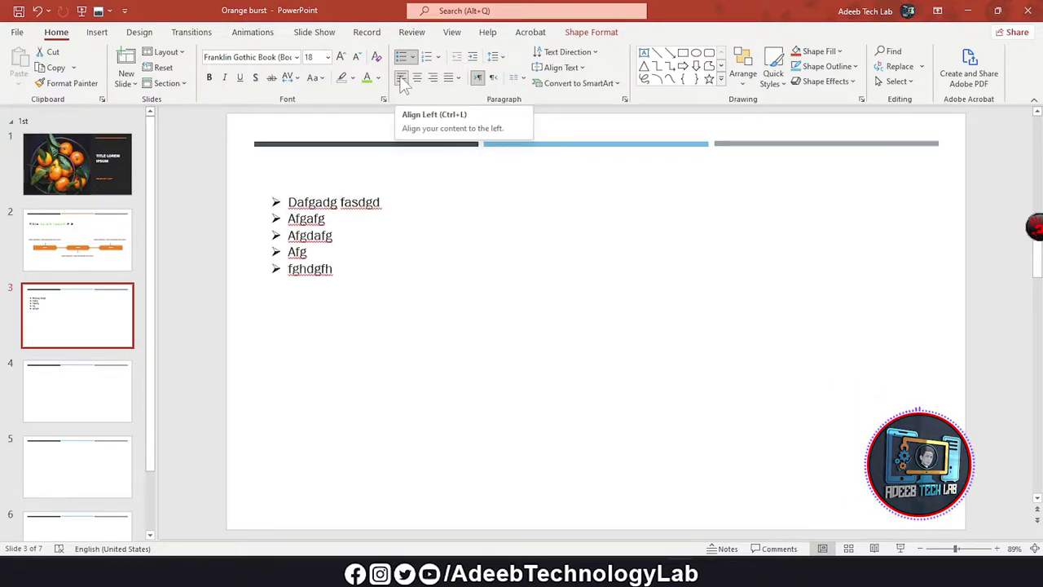
pyautogui.click(418, 81)
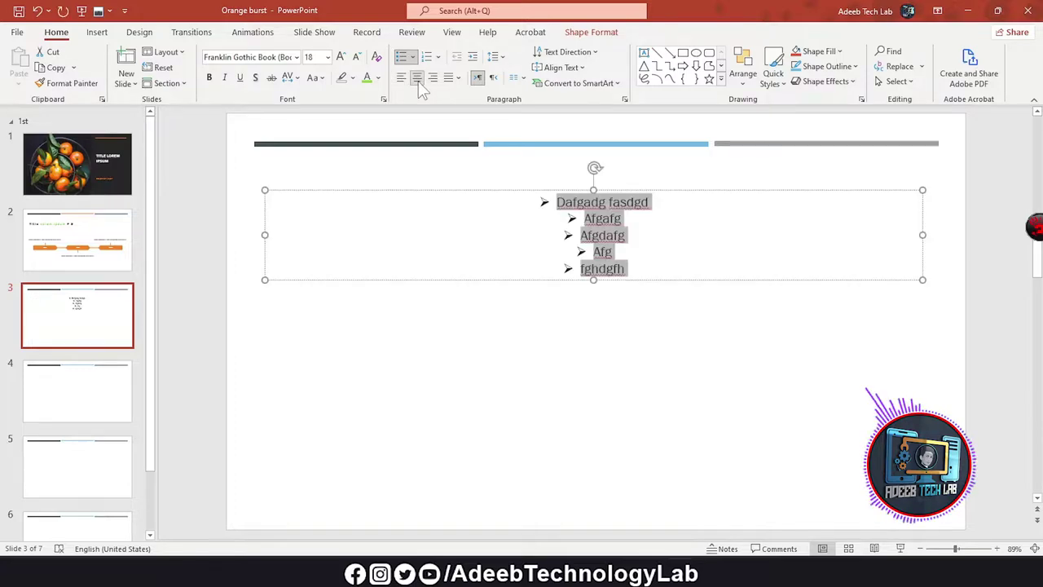
pyautogui.click(433, 81)
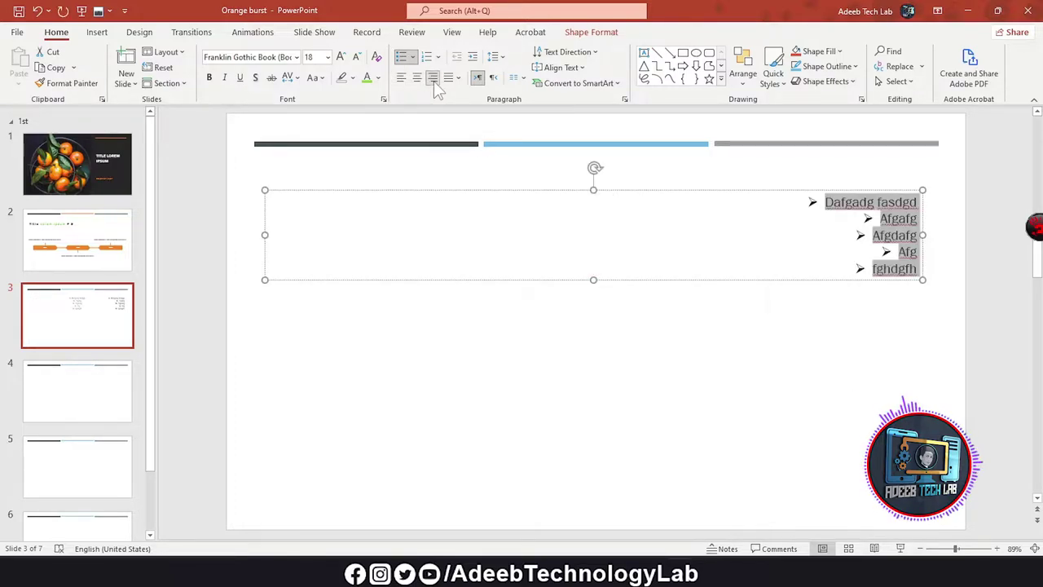
pyautogui.click(458, 78)
pyautogui.click(461, 95)
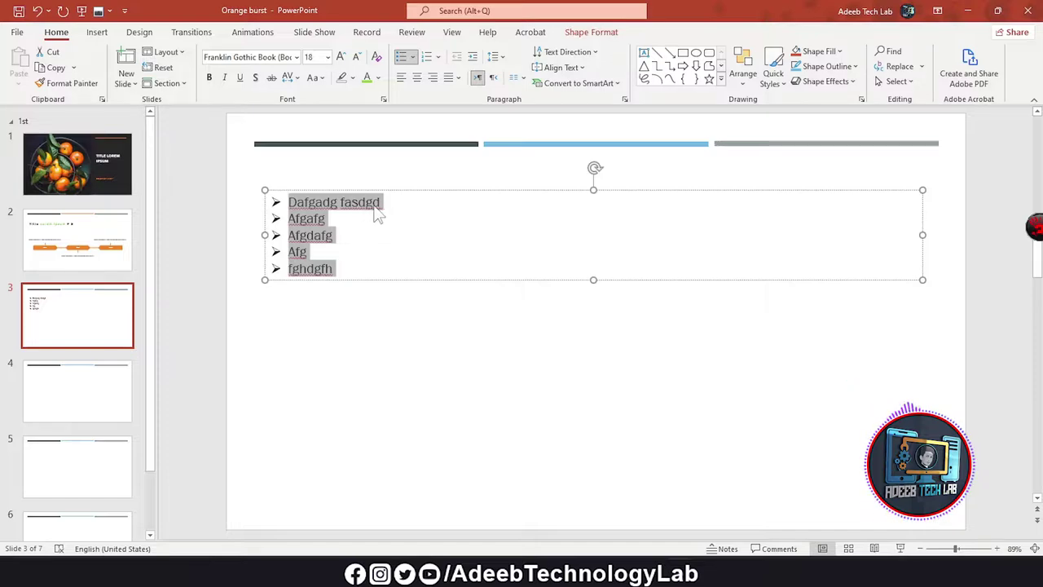
pyautogui.click(458, 78)
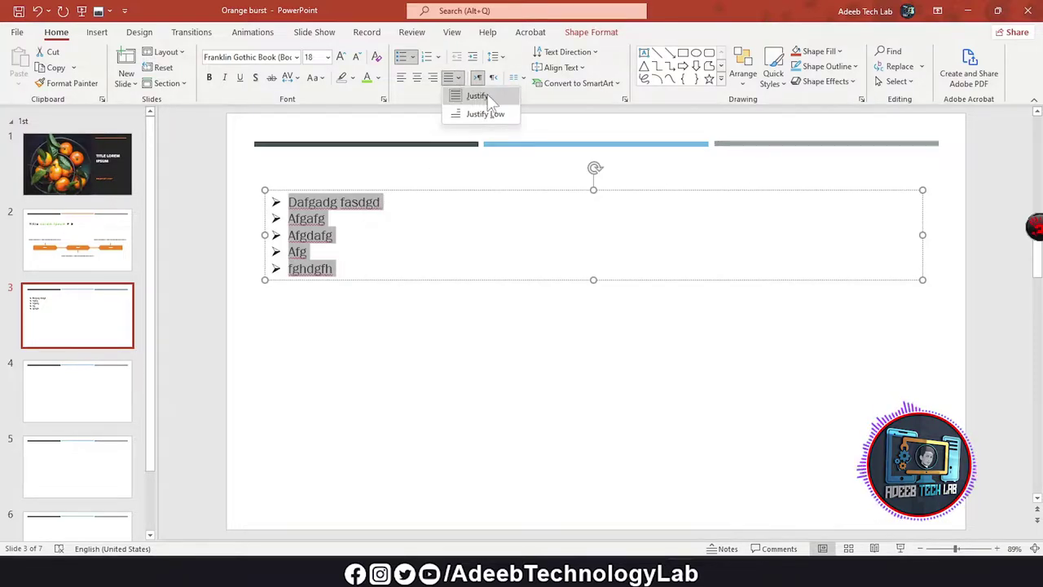
pyautogui.click(392, 246)
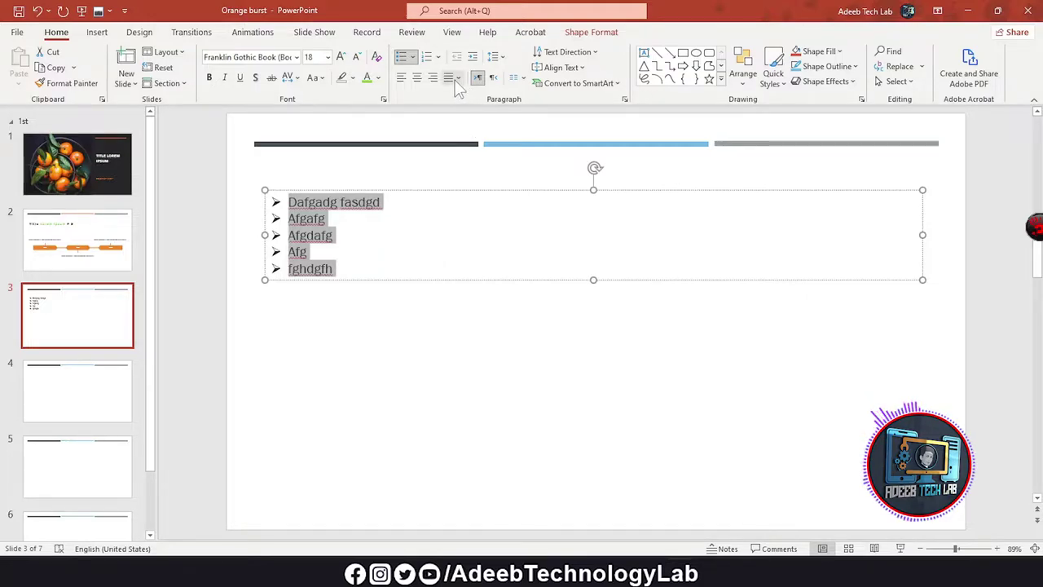
pyautogui.click(493, 78)
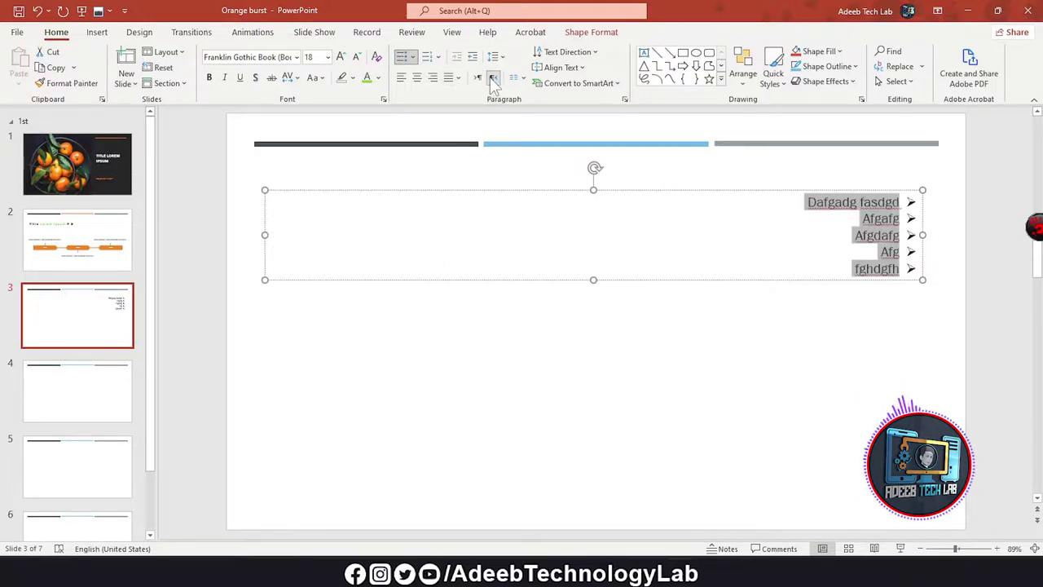
pyautogui.click(476, 78)
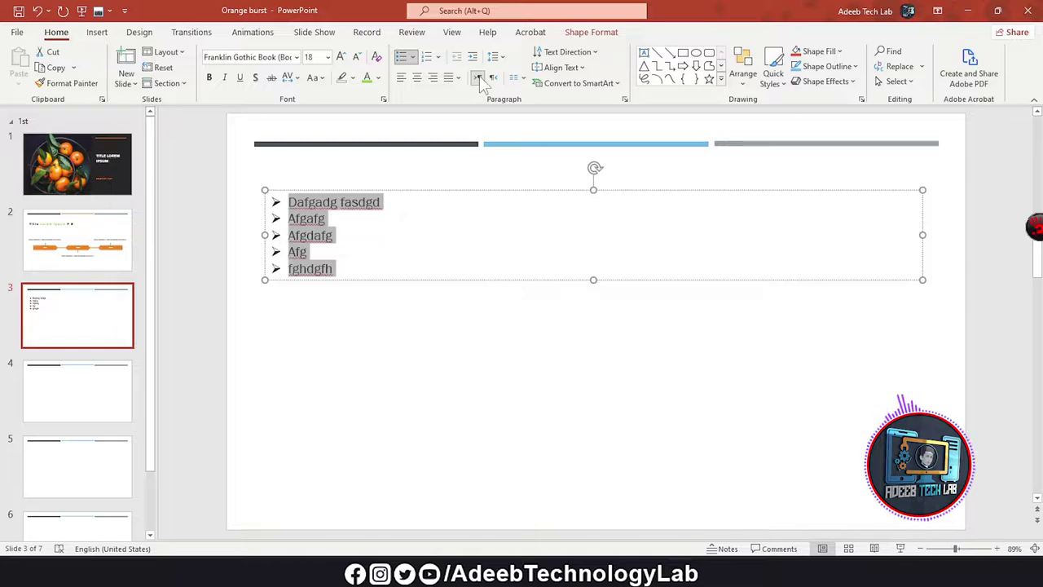
pyautogui.click(411, 204)
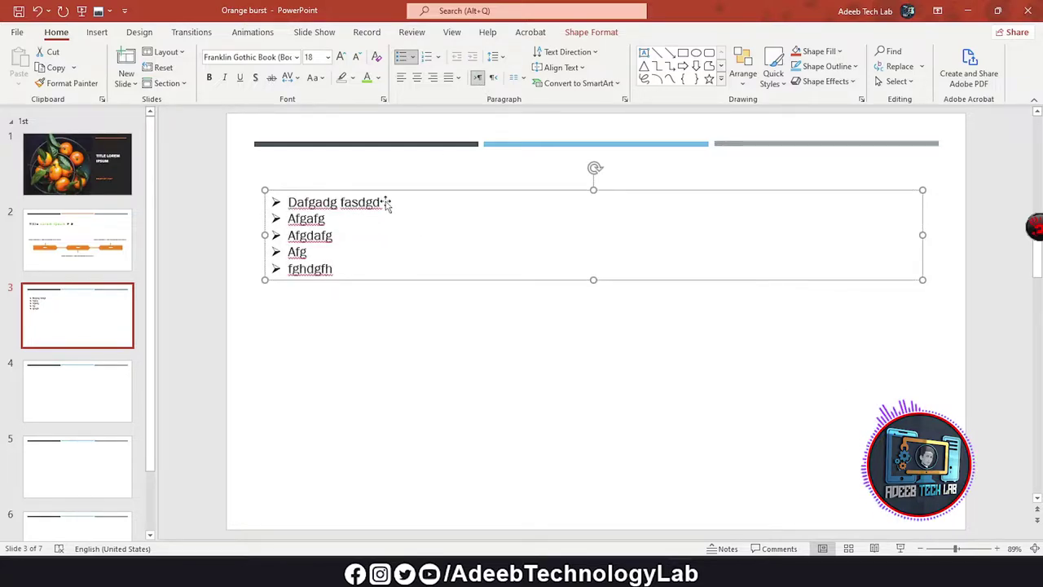
pyautogui.click(380, 203)
pyautogui.press('Return')
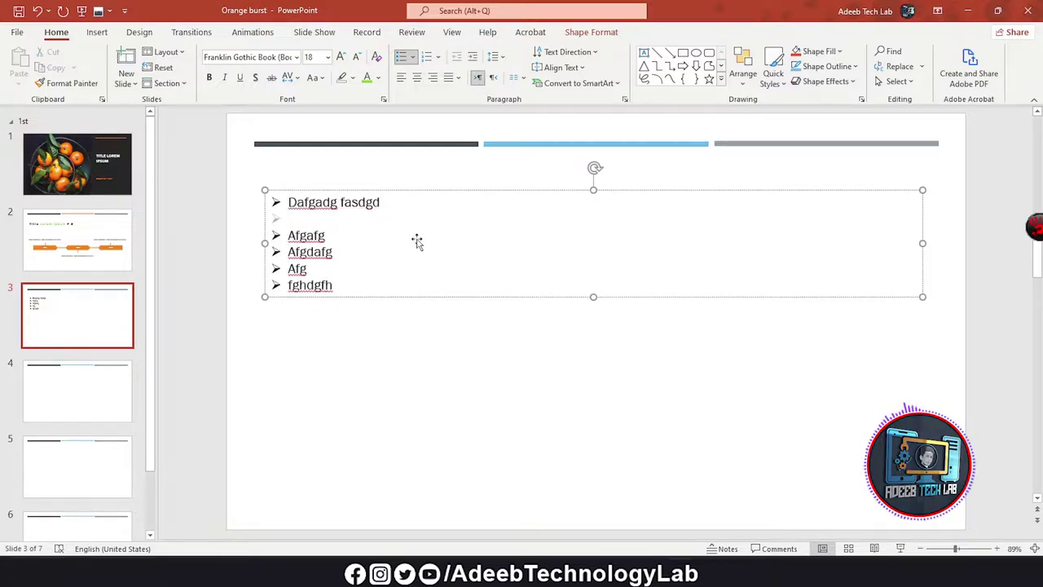
pyautogui.click(493, 77)
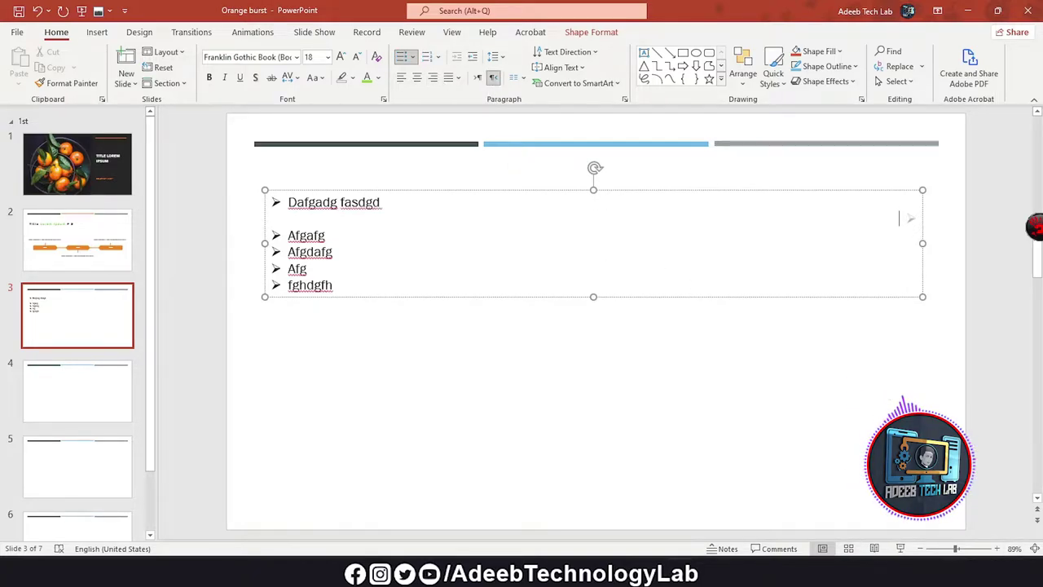
pyautogui.press('super+space')
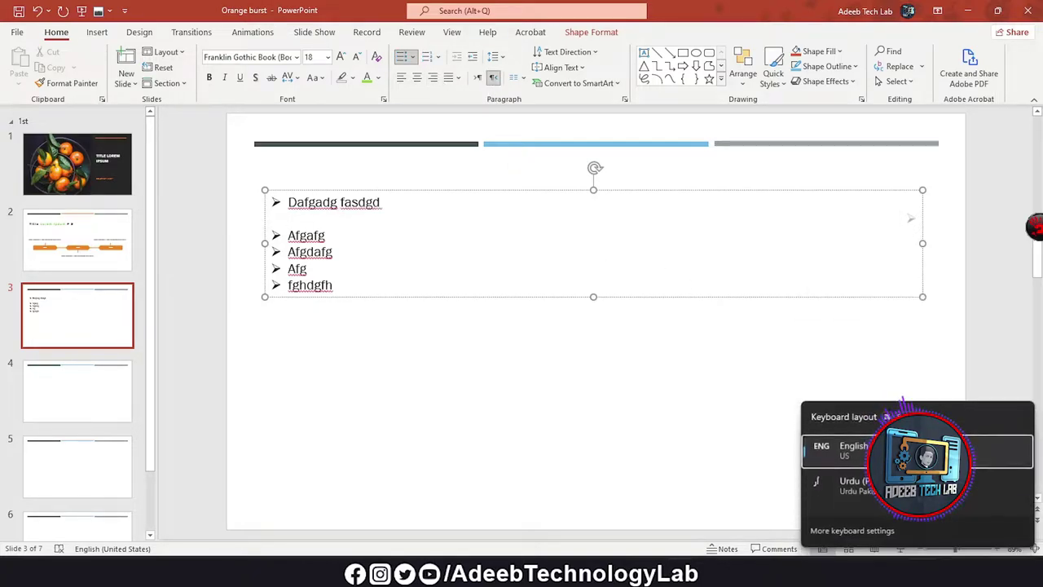
pyautogui.write('گ کی')
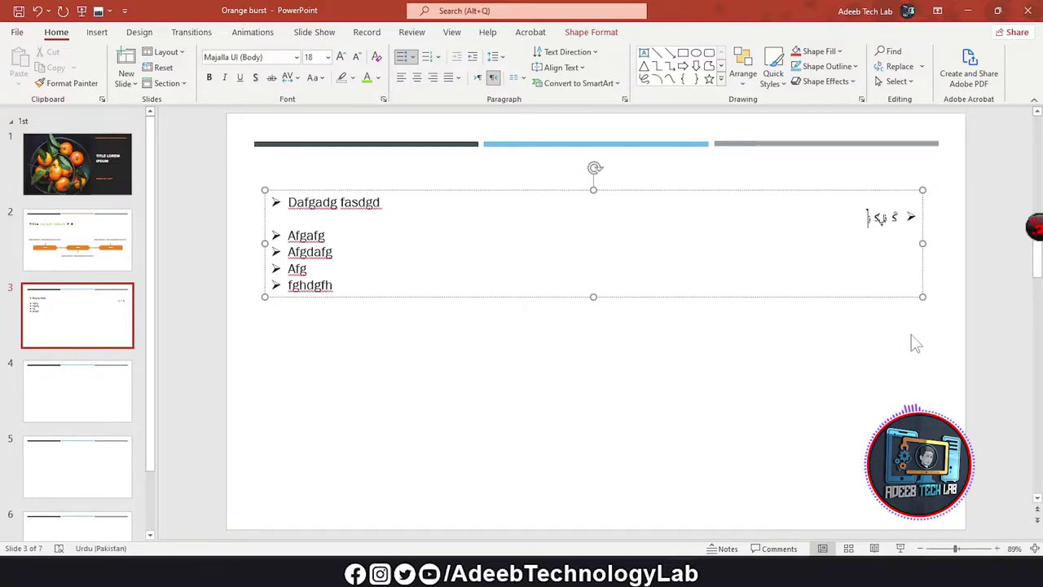
pyautogui.hotkey('ctrl', 'z')
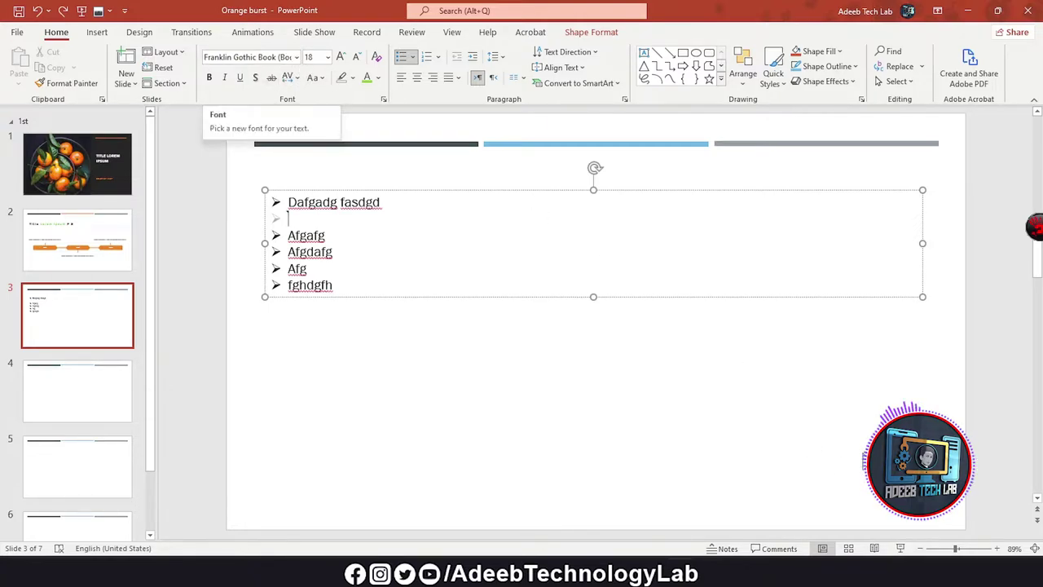
pyautogui.click(518, 78)
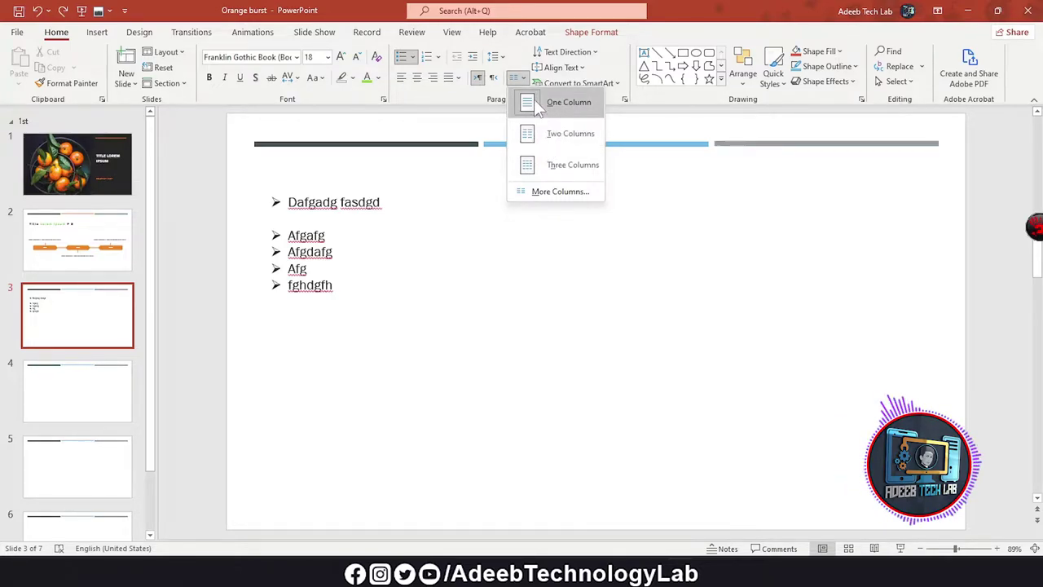
# - Turn off bullets for all lines and paste long paragraph text into the text box
pyautogui.click(364, 246)
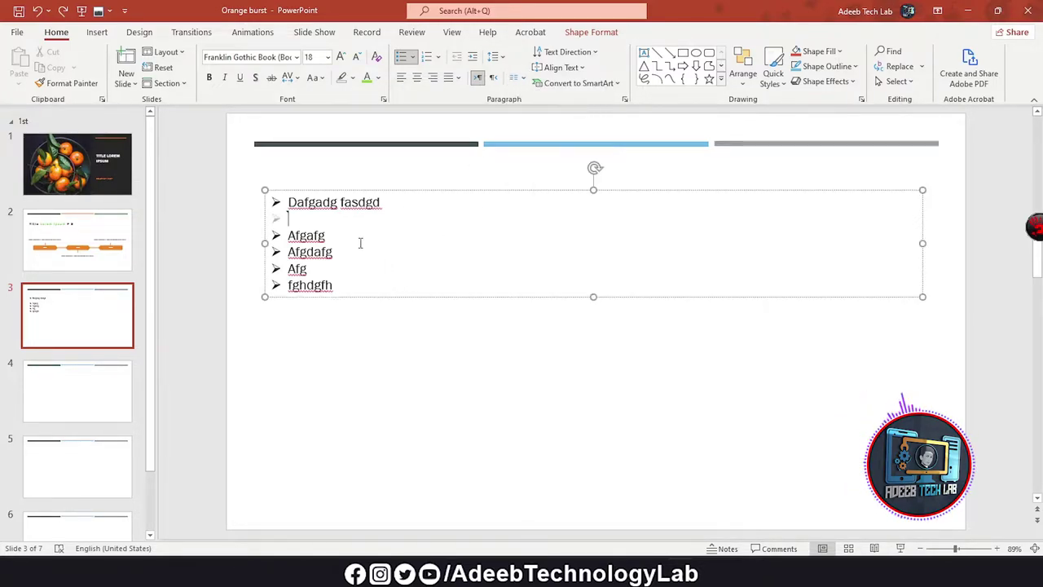
pyautogui.hotkey('ctrl', 'a')
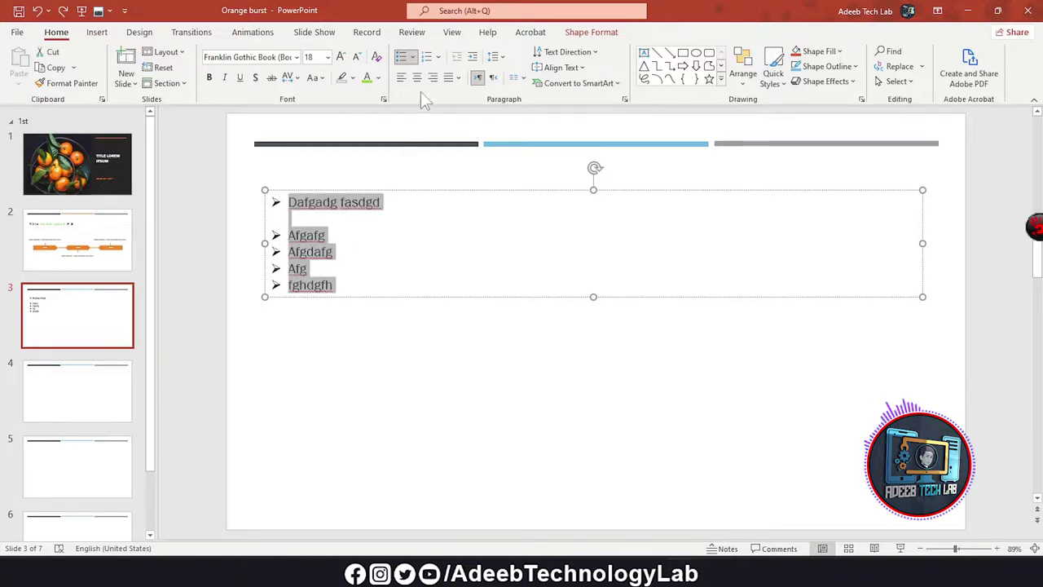
pyautogui.click(401, 57)
pyautogui.hotkey('ctrl', 'v')
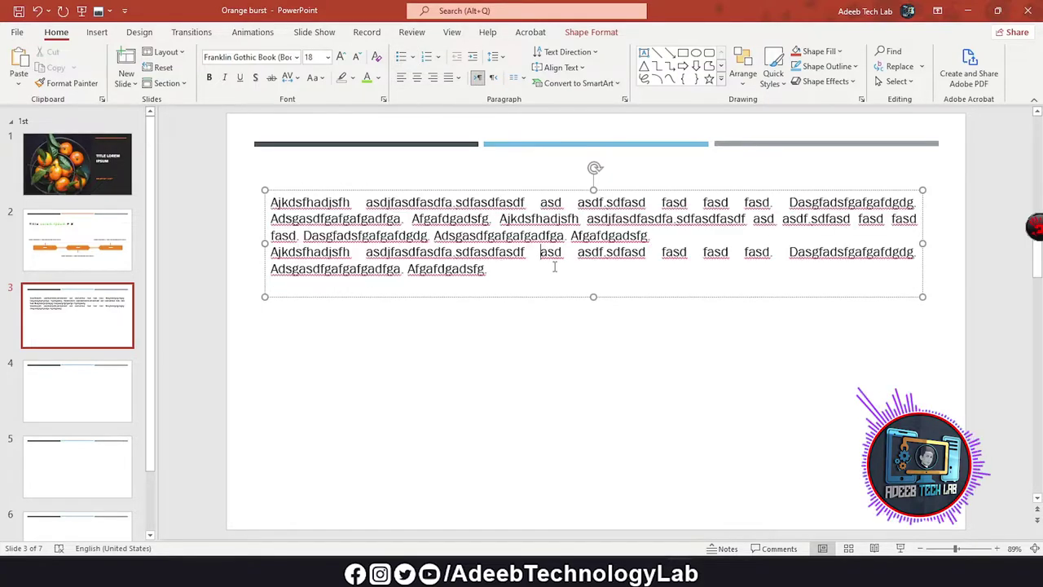
pyautogui.click(517, 267)
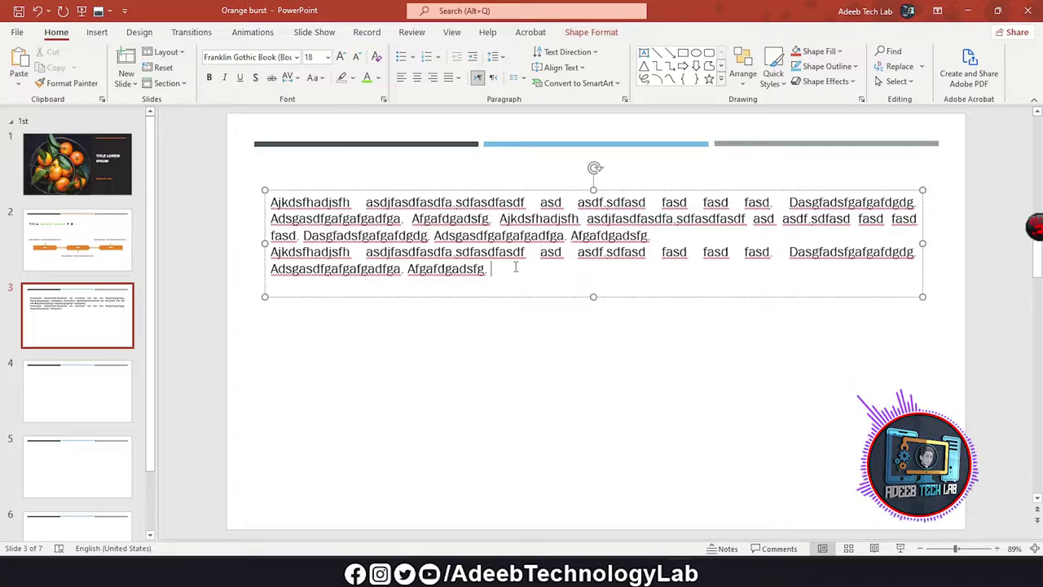
# - Lay the text out in two columns, then three columns, then delete all of it
pyautogui.hotkey('ctrl', 'a')
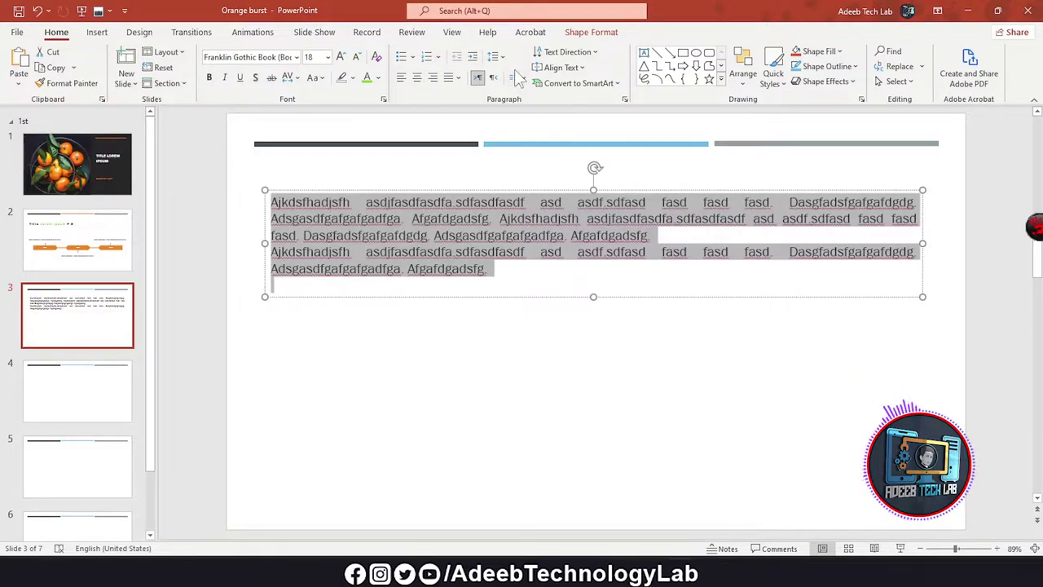
pyautogui.click(516, 77)
pyautogui.click(573, 141)
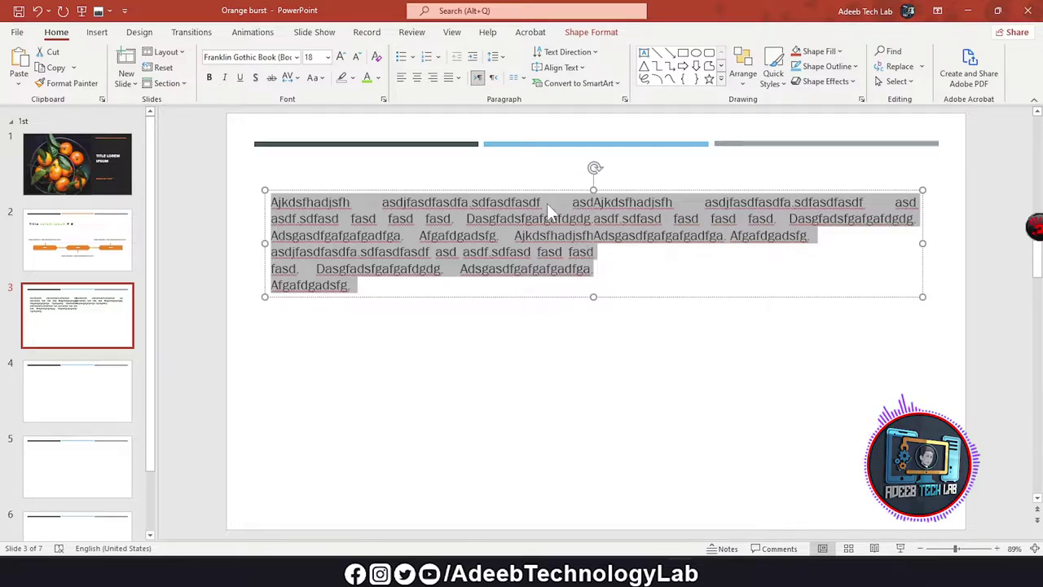
pyautogui.click(516, 77)
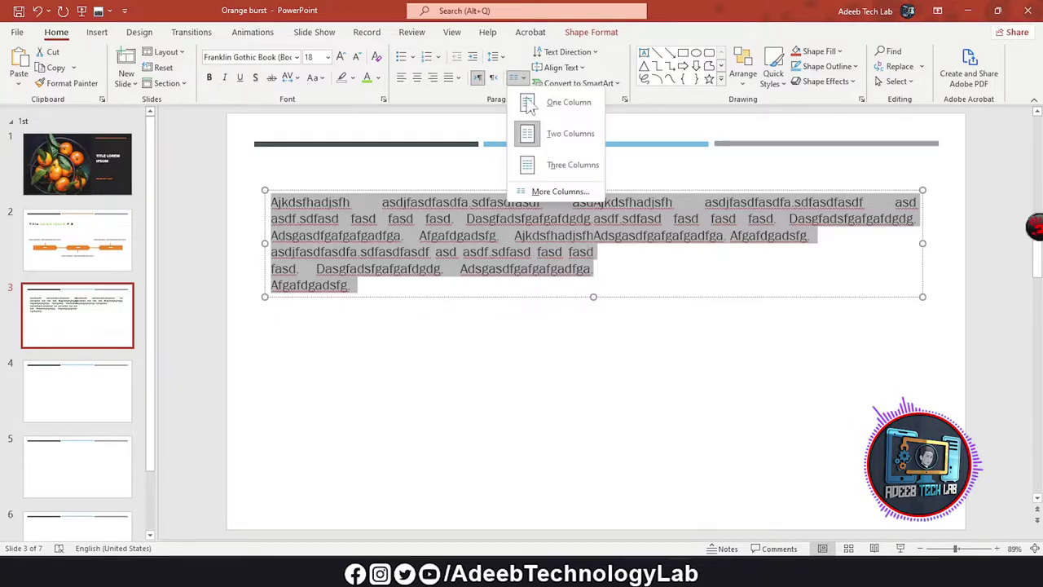
pyautogui.click(541, 167)
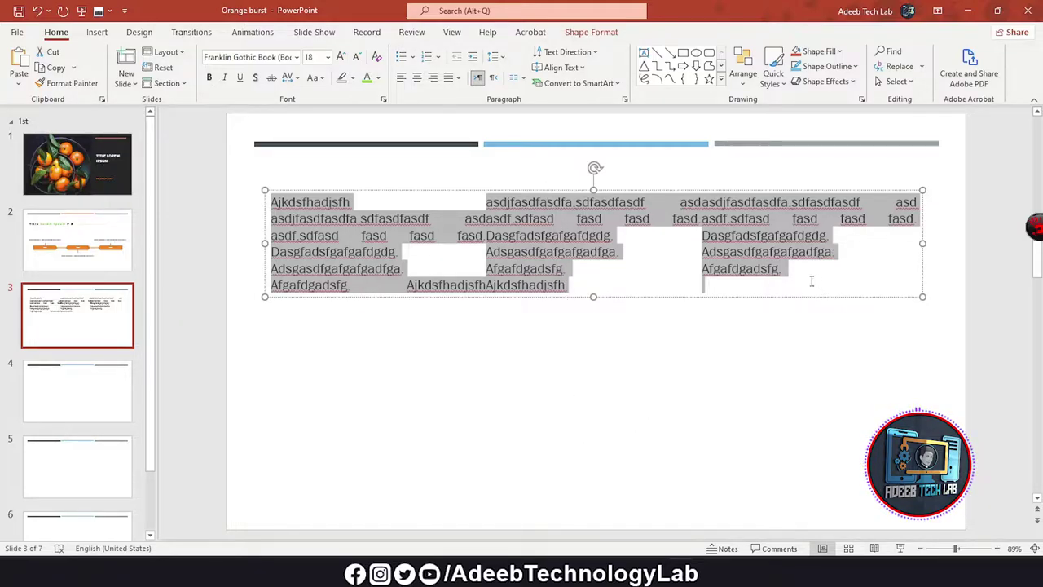
pyautogui.press('Delete')
# - Type 'sadfasf sadfg' into the empty text box and select it
pyautogui.click(568, 51)
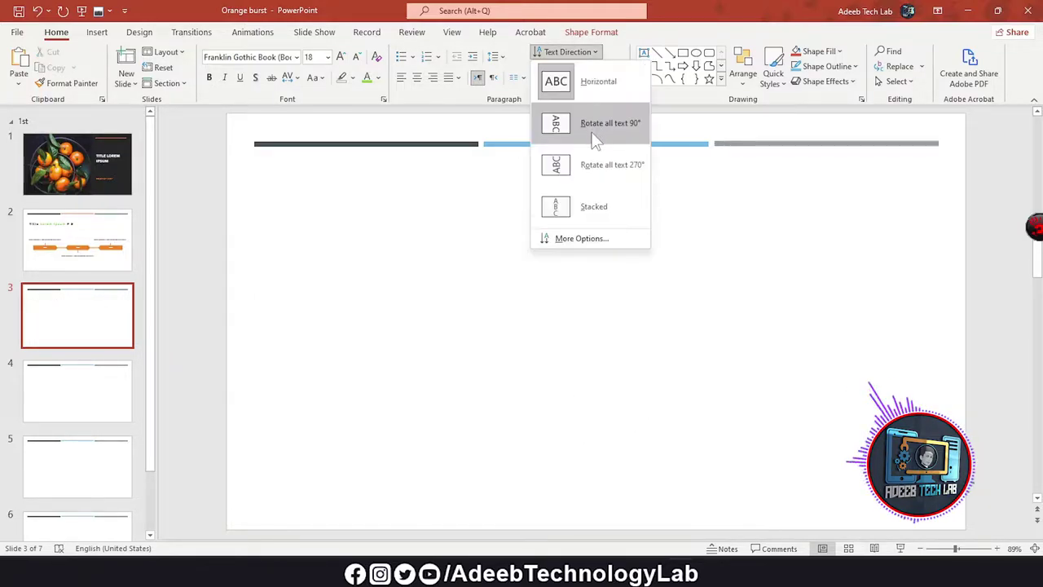
pyautogui.click(378, 205)
pyautogui.write('sadfasf sadfg')
pyautogui.hotkey('ctrl', 'a')
# - Browse text direction and vertical alignment options and try resizing the box, changing nothing
pyautogui.click(581, 52)
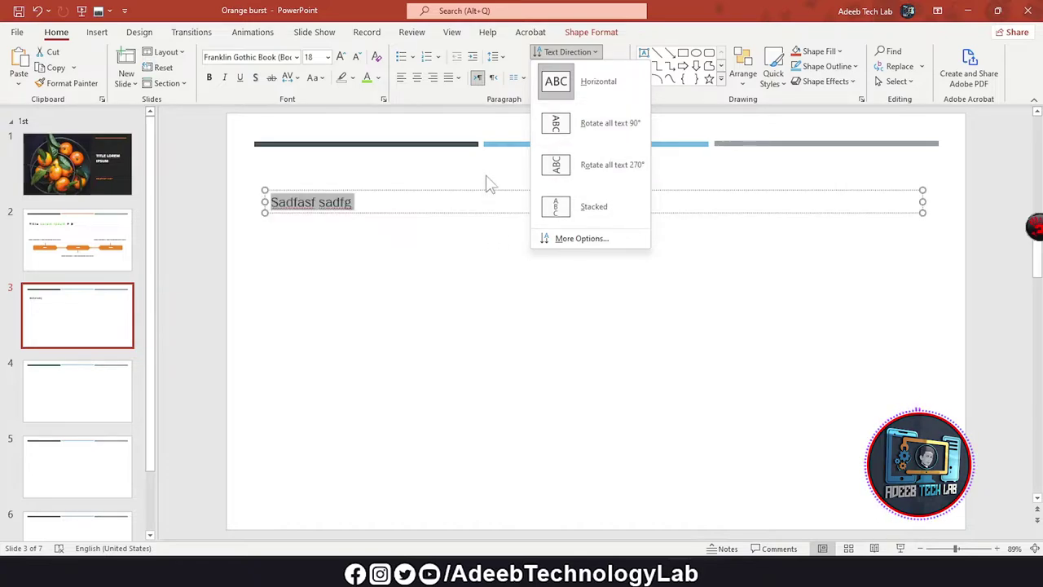
pyautogui.click(424, 202)
pyautogui.click(559, 67)
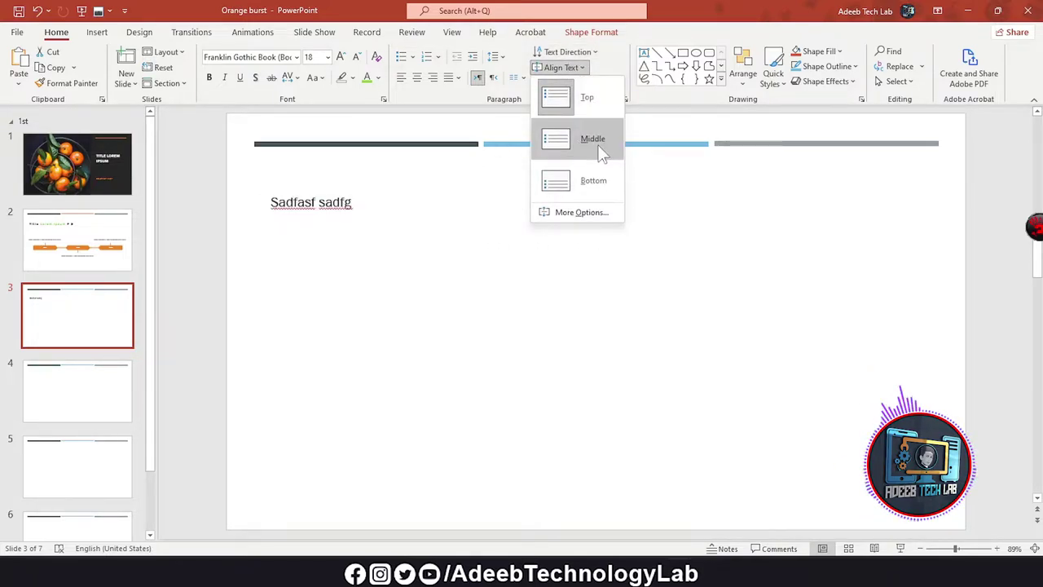
pyautogui.click(457, 203)
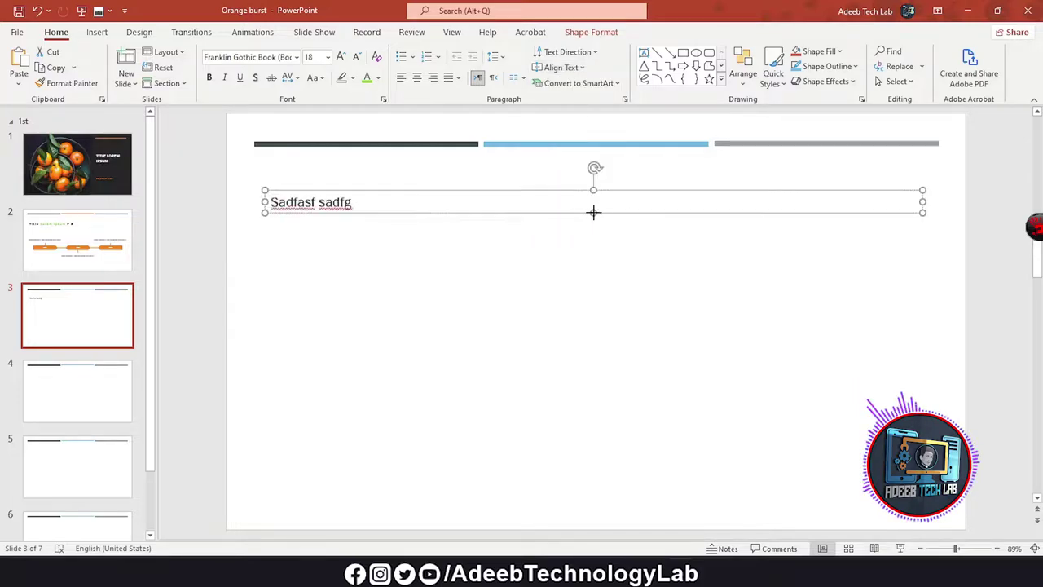
pyautogui.moveTo(594, 210); pyautogui.dragTo(579, 417)
pyautogui.moveTo(593, 212); pyautogui.dragTo(606, 245)
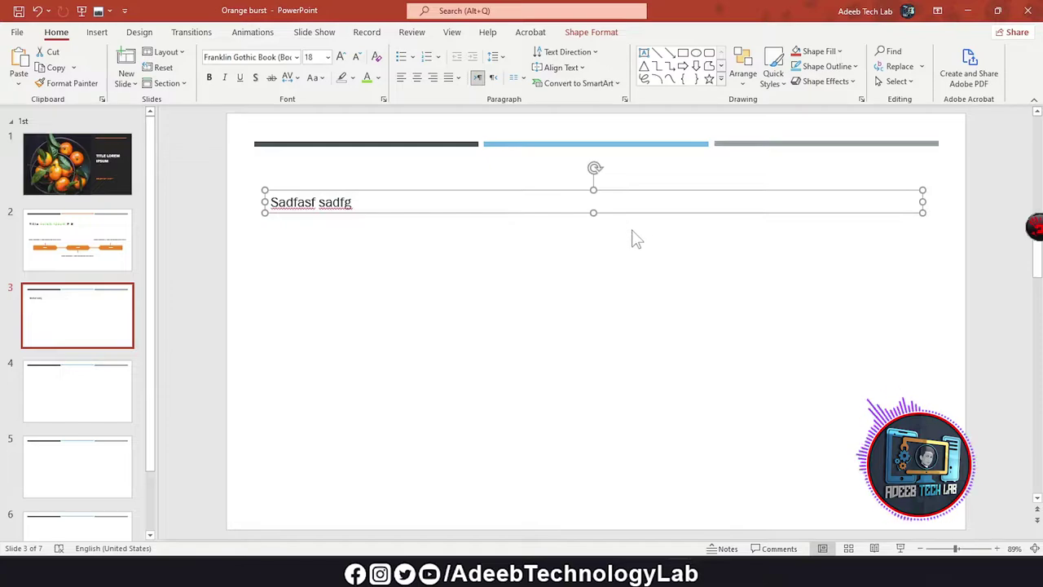
pyautogui.click(560, 67)
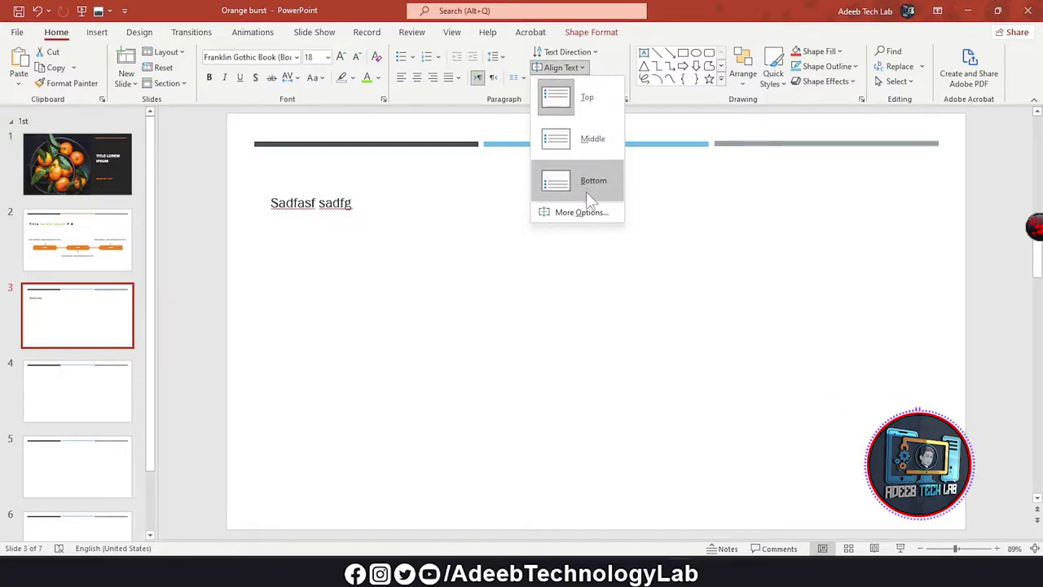
pyautogui.click(496, 209)
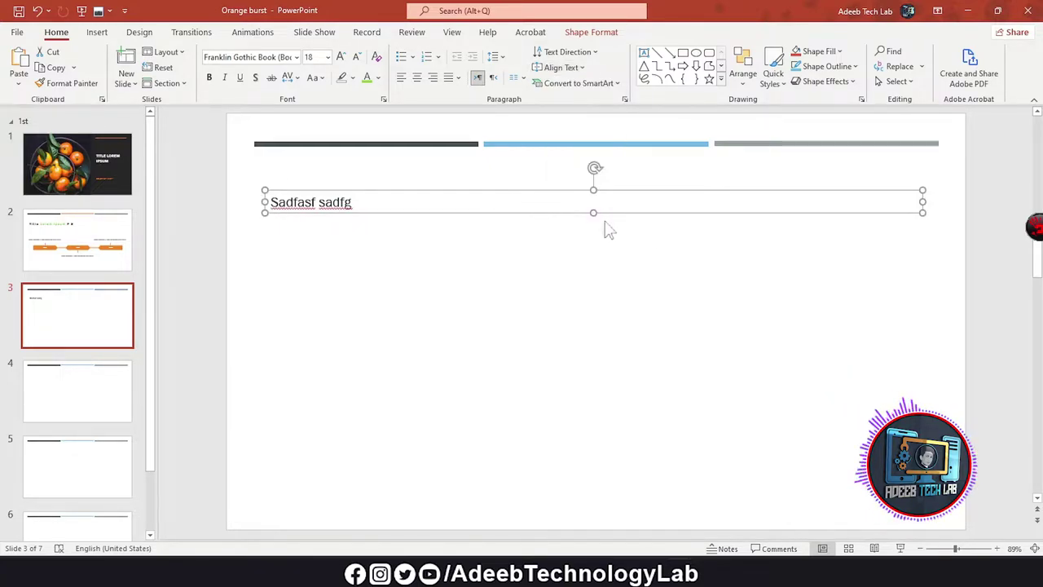
# - Stretch the text box toward the slide bottom, then shrink it back to one line high
pyautogui.moveTo(594, 215); pyautogui.dragTo(589, 388)
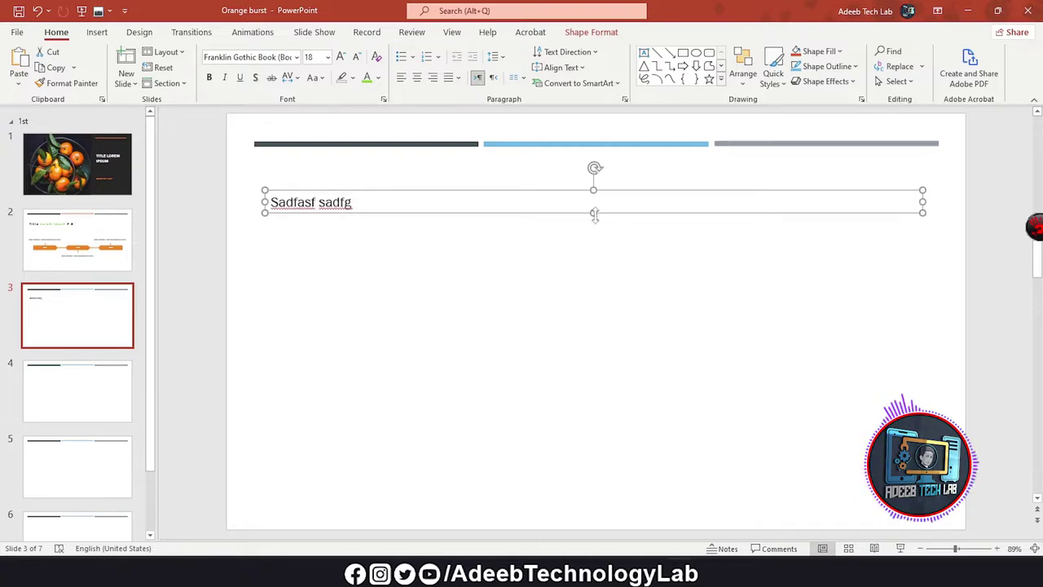
pyautogui.moveTo(594, 214); pyautogui.dragTo(591, 433)
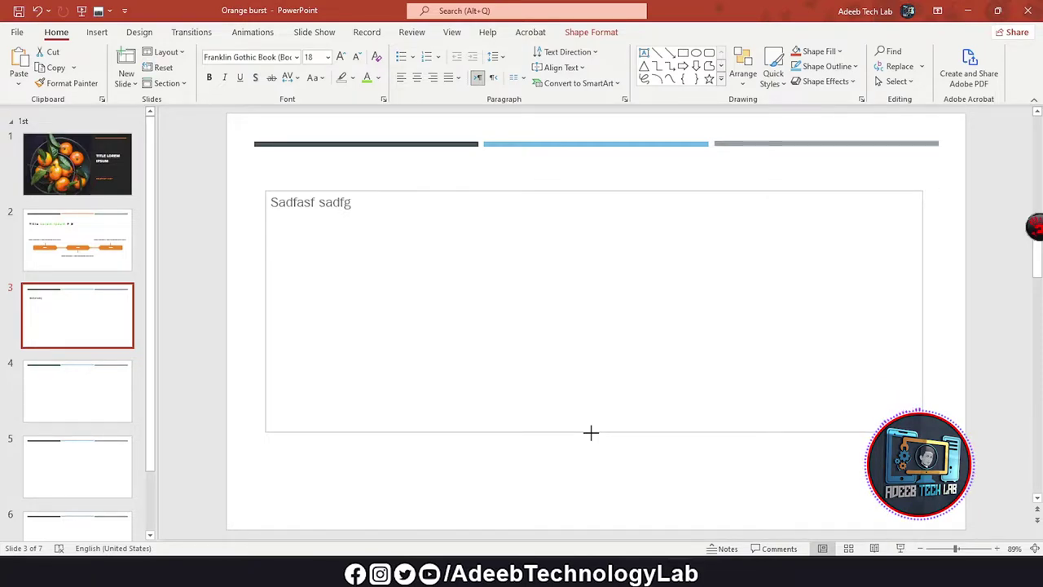
pyautogui.moveTo(590, 433); pyautogui.dragTo(589, 216)
pyautogui.click(580, 84)
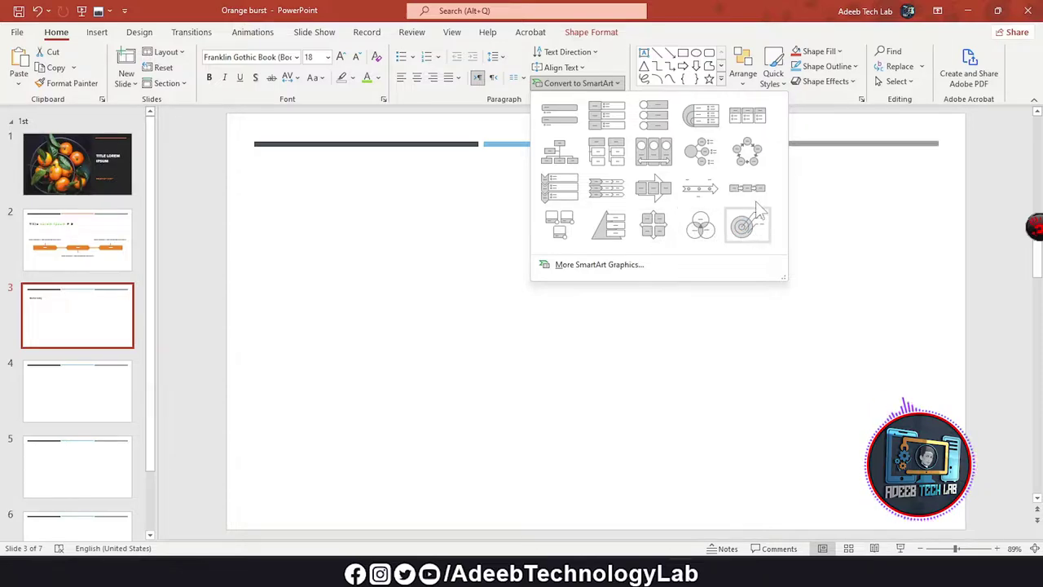
# - Convert the text to a Vertical Block List SmartArt with the Word icon picture from Downloads
pyautogui.click(654, 123)
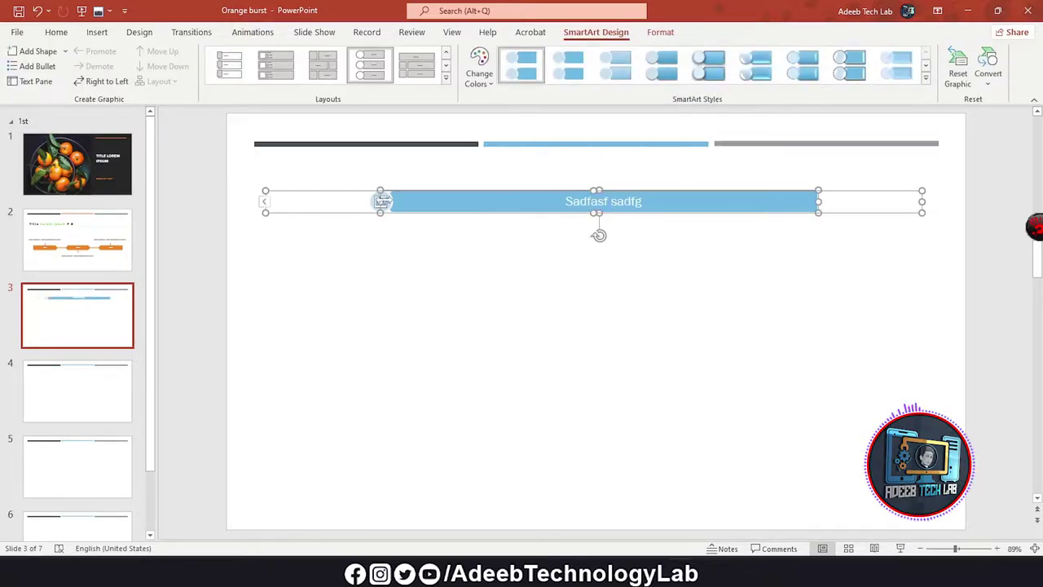
pyautogui.click(383, 201)
pyautogui.click(384, 247)
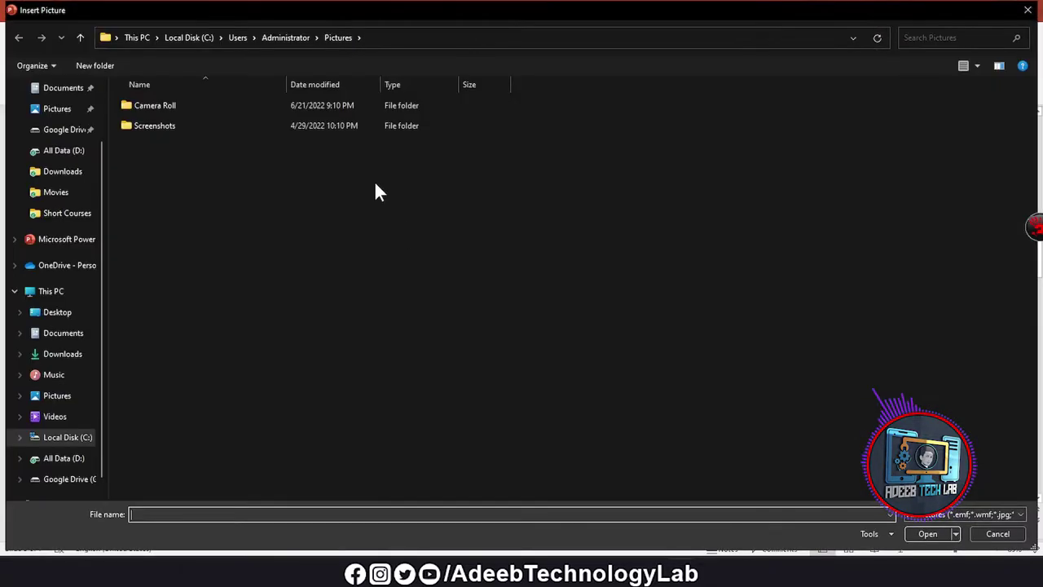
pyautogui.click(64, 458)
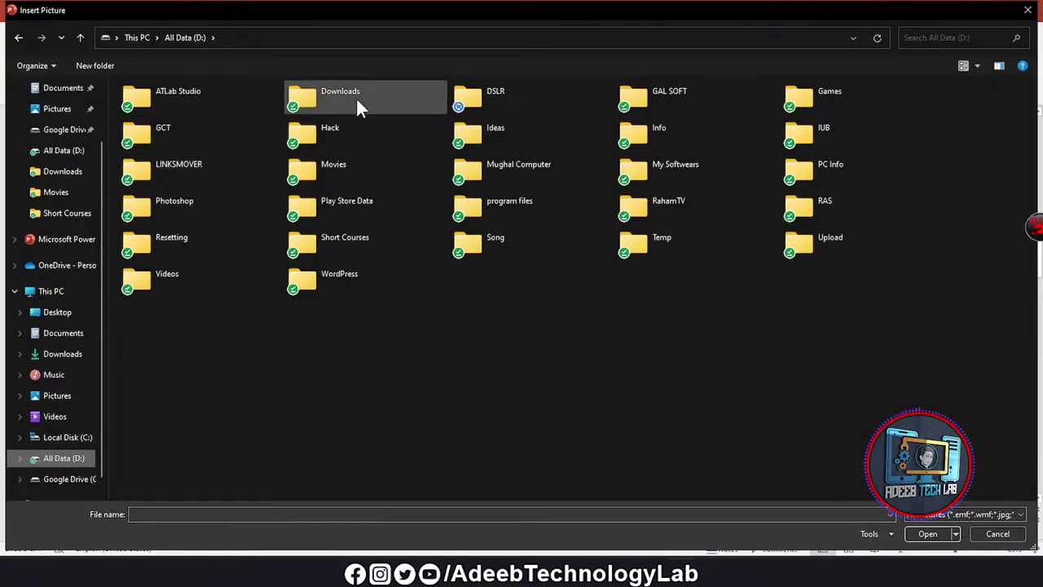
pyautogui.doubleClick(354, 98)
pyautogui.doubleClick(261, 102)
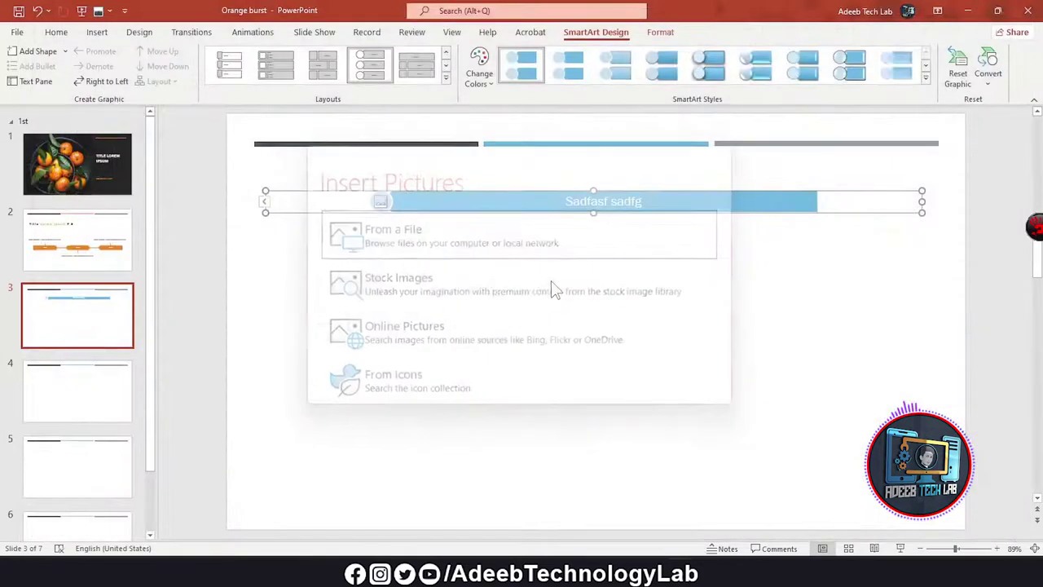
# - Edit the block text to 'Sadfasf sasdfadfsdfg', add a second block, and make the SmartArt taller
pyautogui.click(624, 205)
pyautogui.write('sdfadfs')
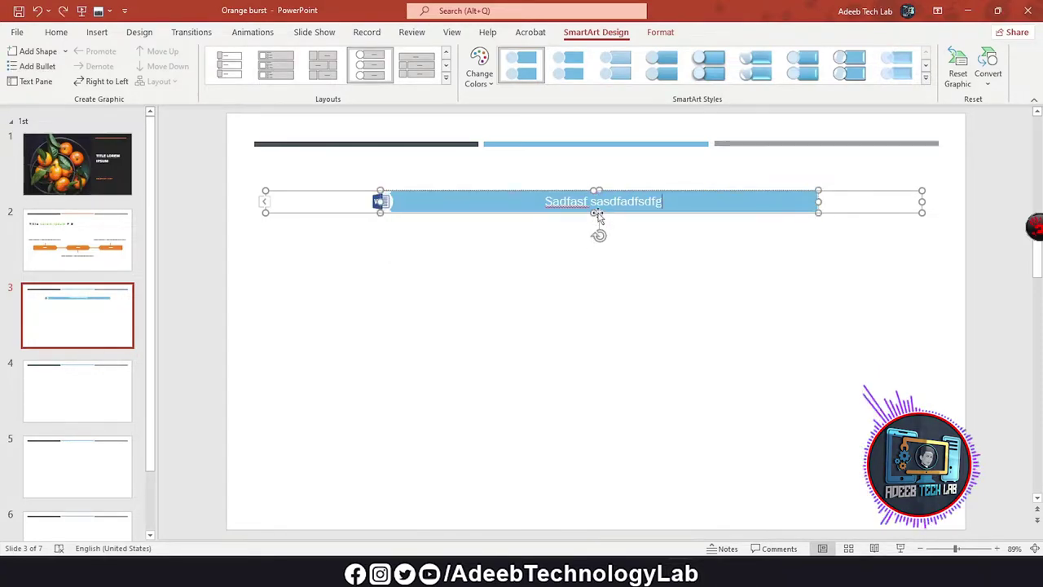
pyautogui.click(39, 52)
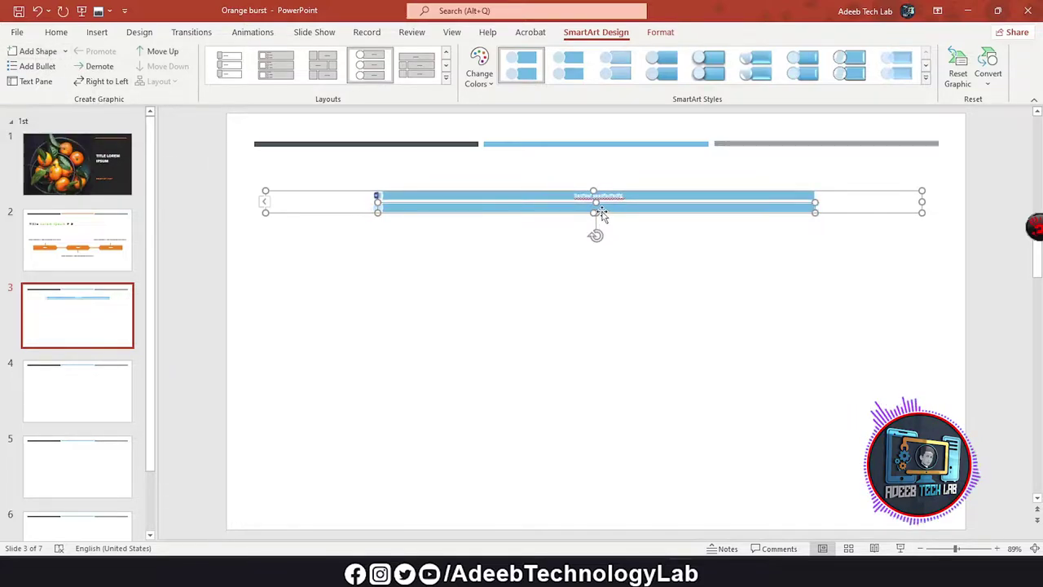
pyautogui.click(355, 209)
pyautogui.moveTo(593, 212); pyautogui.dragTo(587, 353)
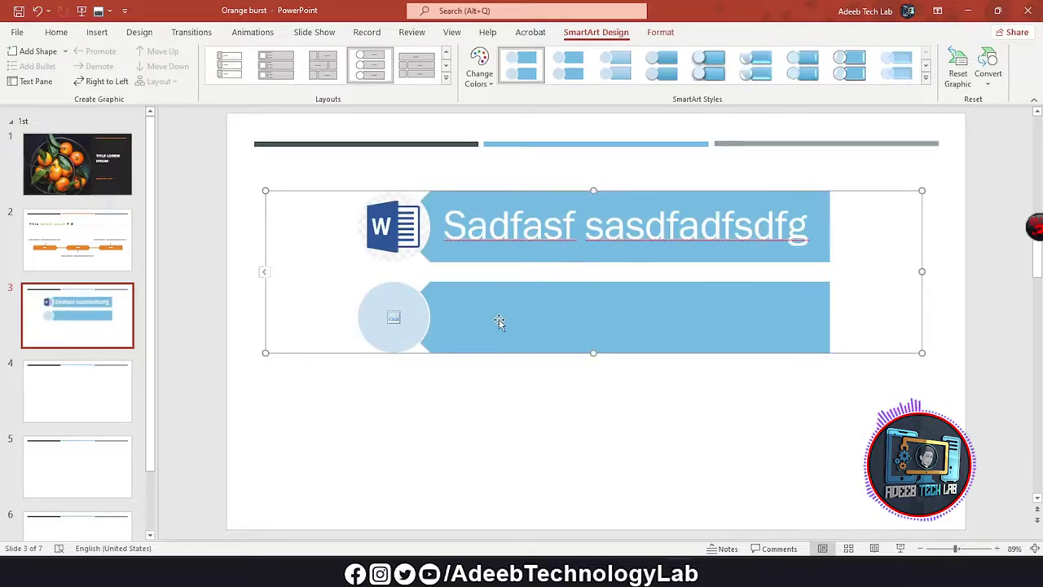
pyautogui.click(481, 79)
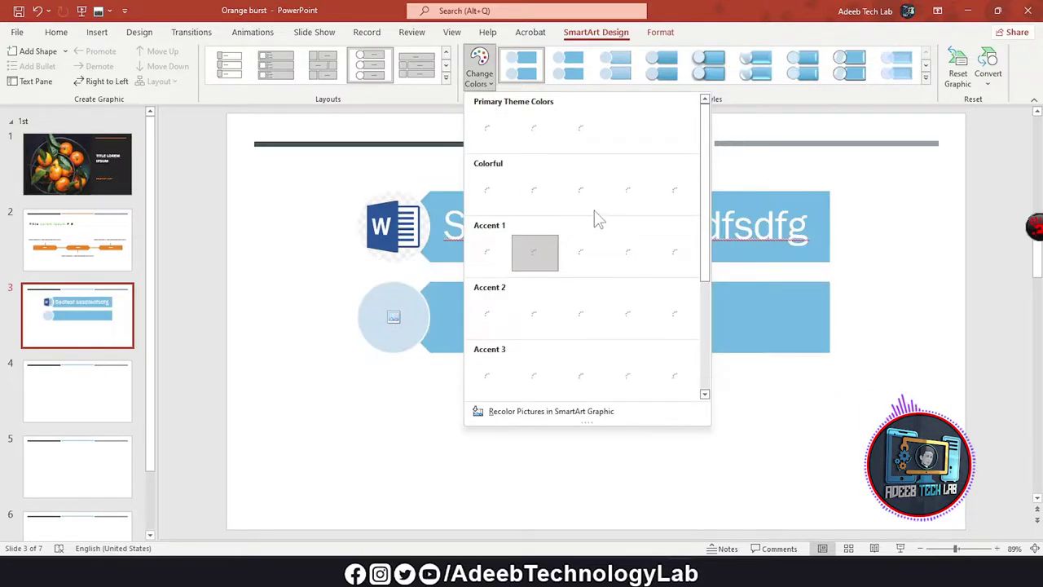
# - Leave colours unchanged and switch the SmartArt layout to Vertical Arrow List
pyautogui.scroll(-4, 625, 305)
pyautogui.scroll(1, 570, 210)
pyautogui.scroll(2, 549, 195)
pyautogui.scroll(1, 523, 188)
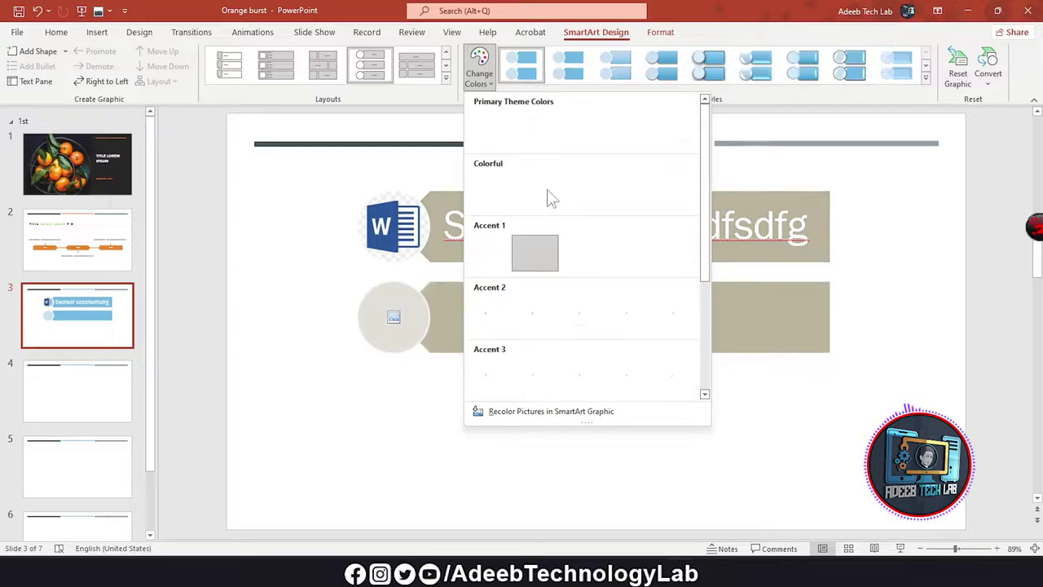
pyautogui.click(403, 92)
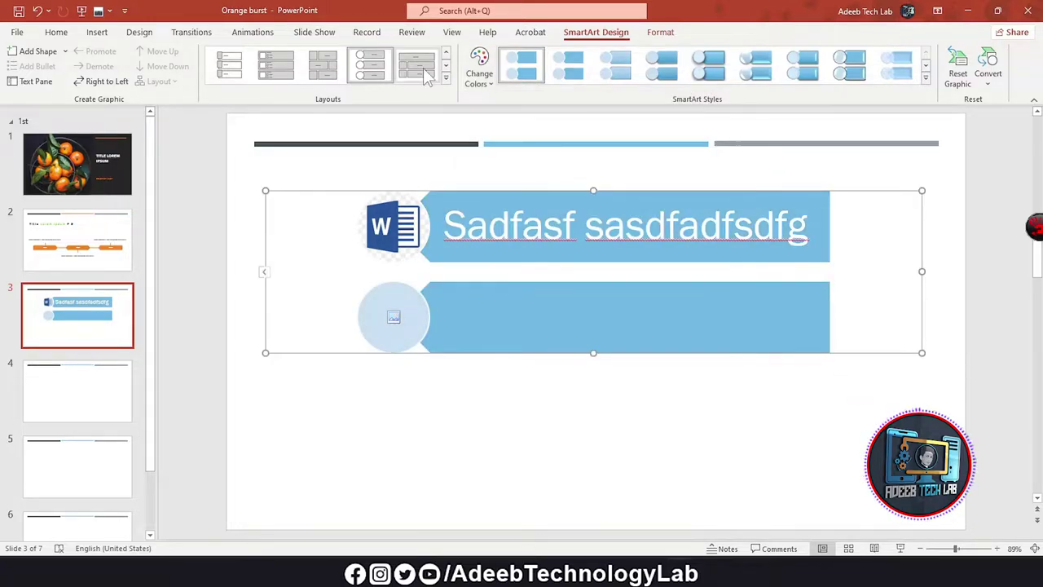
pyautogui.click(273, 72)
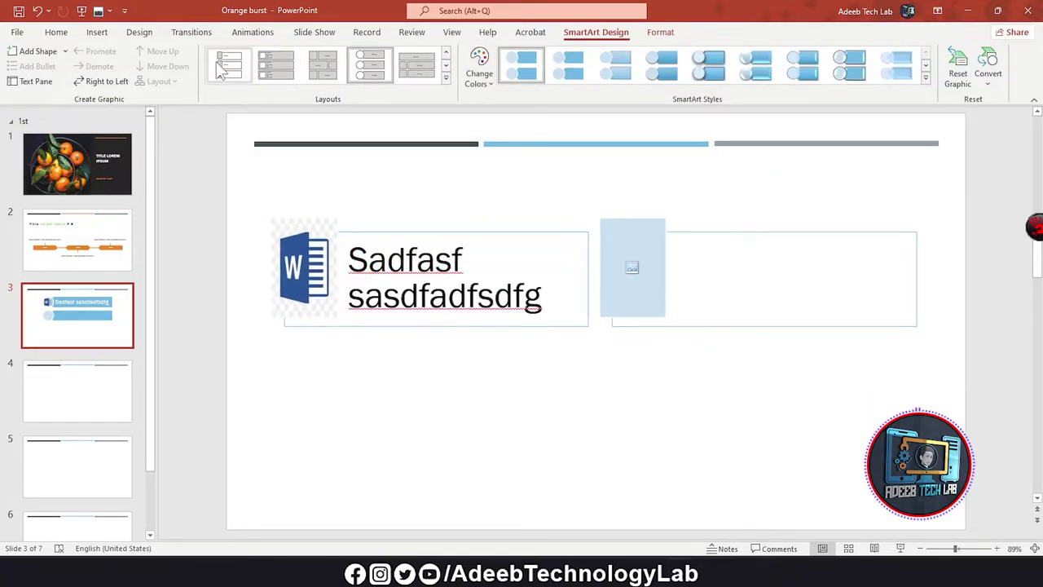
pyautogui.click(446, 79)
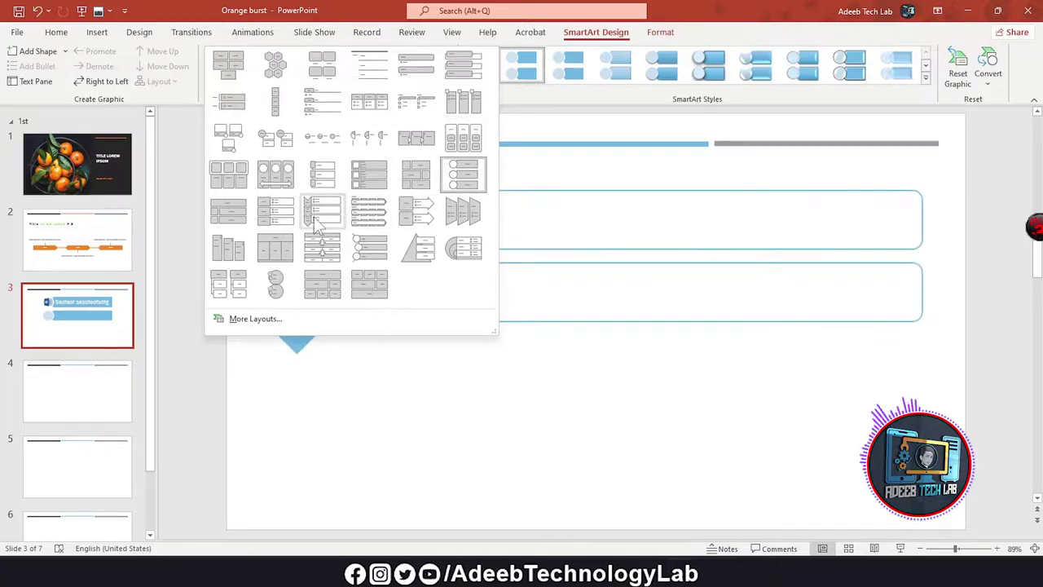
pyautogui.click(417, 211)
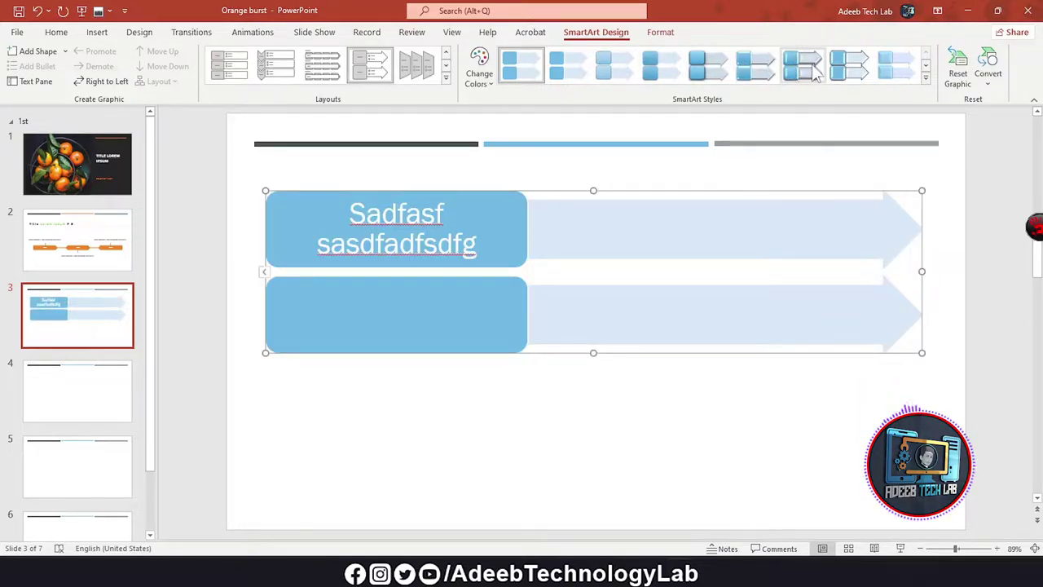
# - Try 3-D SmartArt styles on the arrow list, then reset it to the default flat look
pyautogui.click(855, 71)
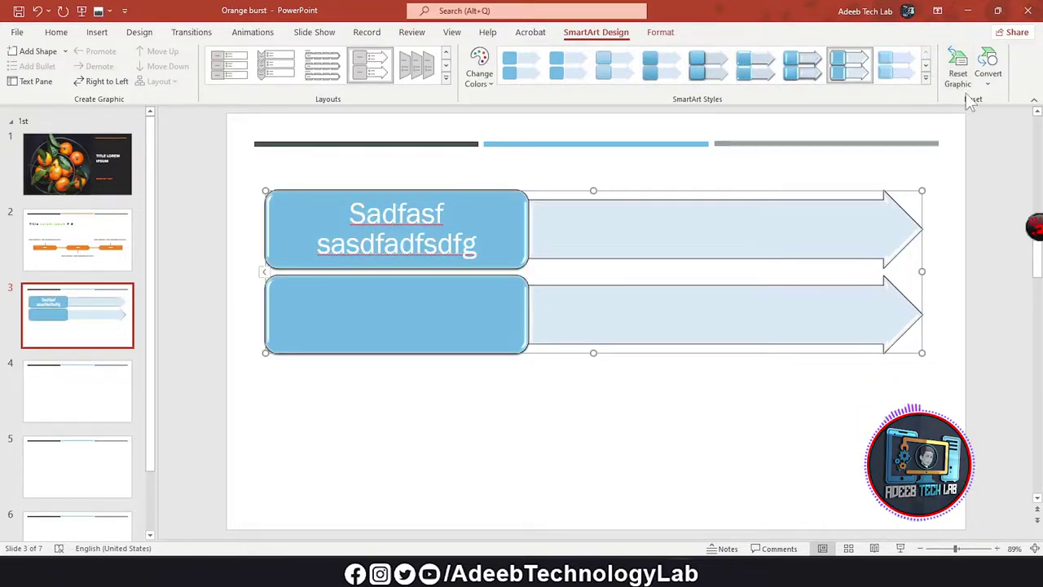
pyautogui.click(926, 80)
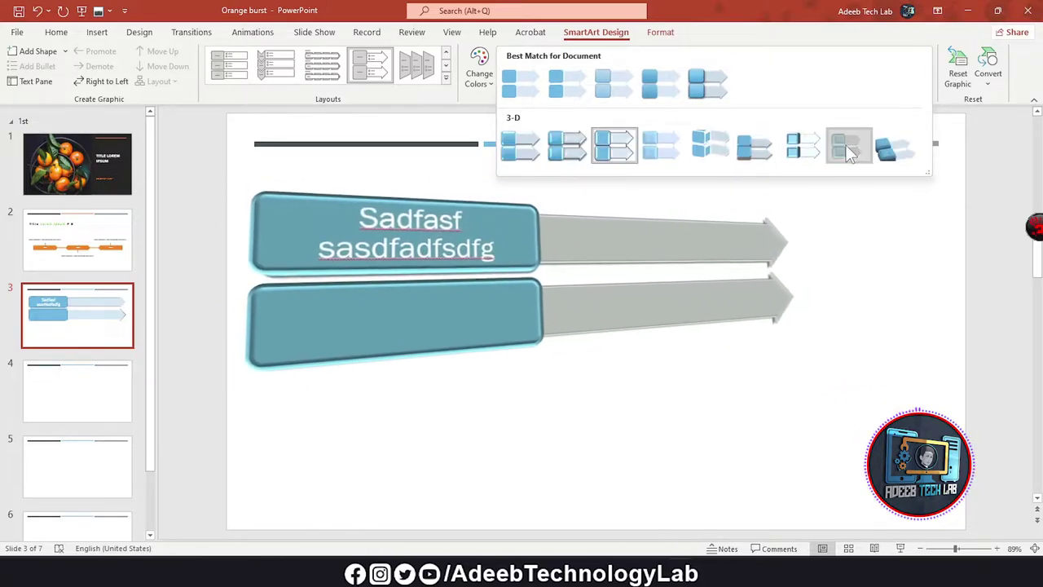
pyautogui.click(843, 144)
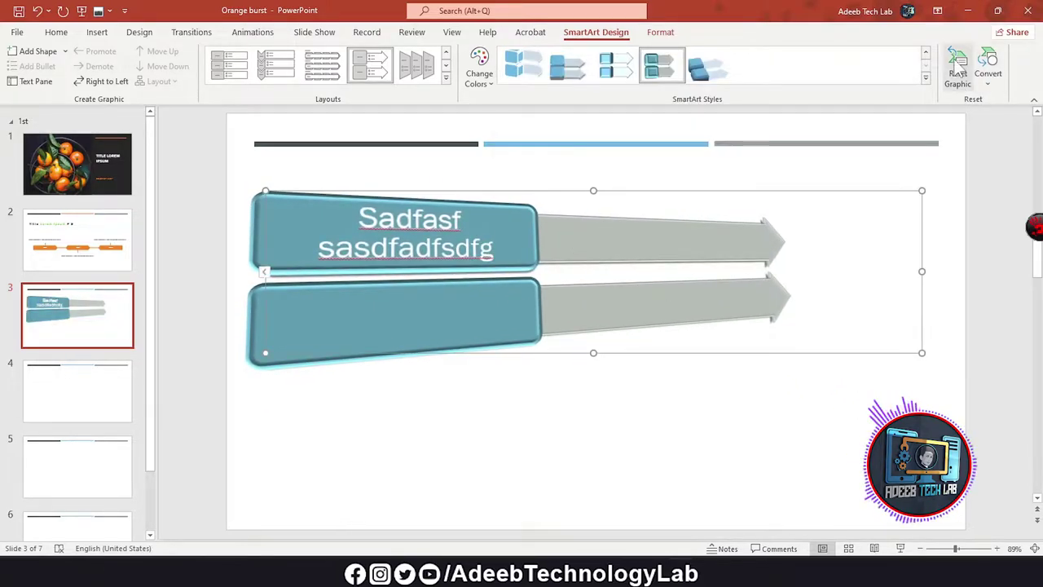
pyautogui.click(958, 71)
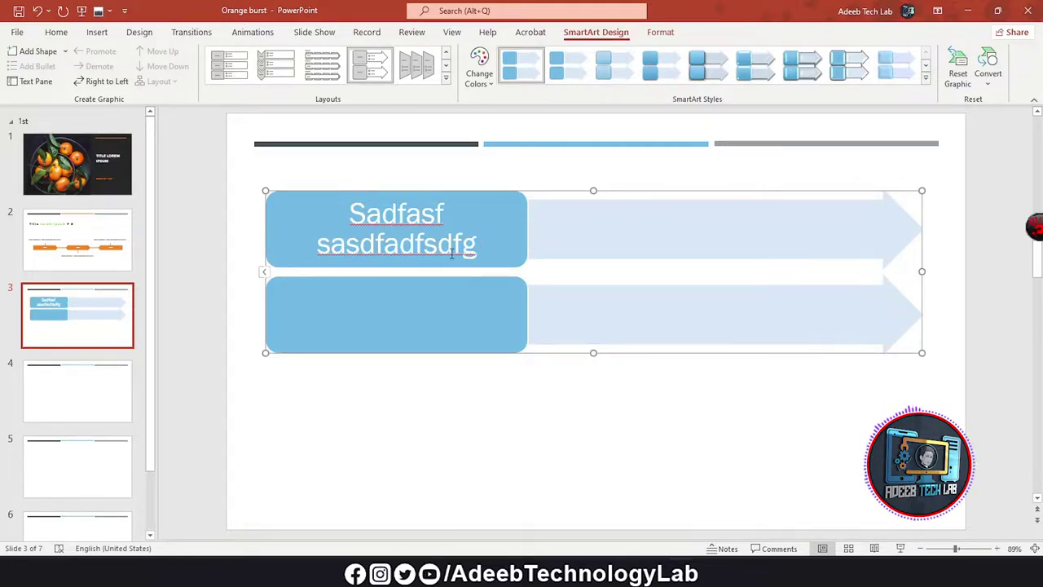
pyautogui.click(402, 228)
pyautogui.click(400, 306)
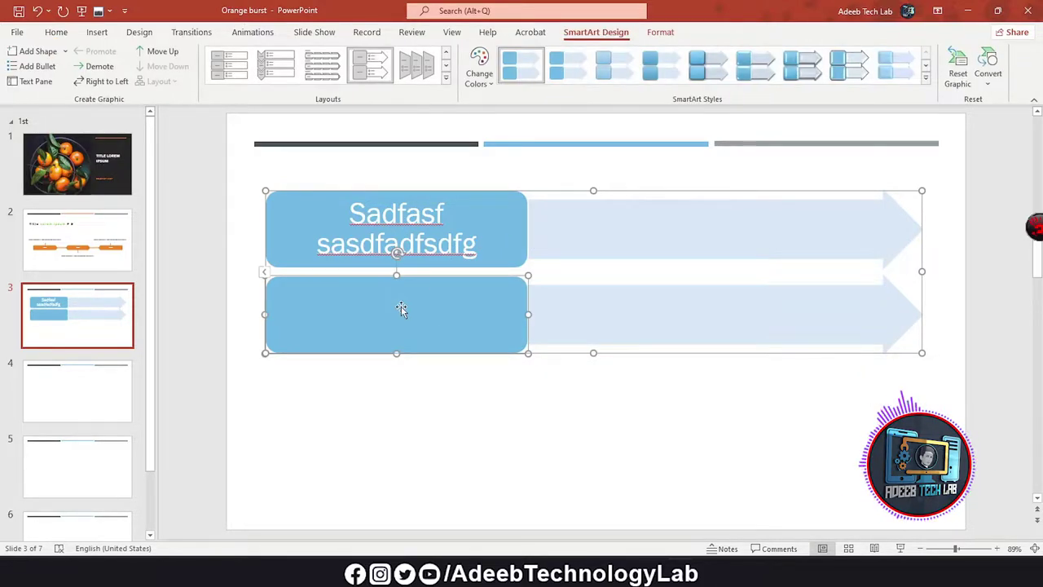
# - Enter 'adsgdfagasd' as the second item and add a third item reading 'fgdafdga'
pyautogui.click(26, 85)
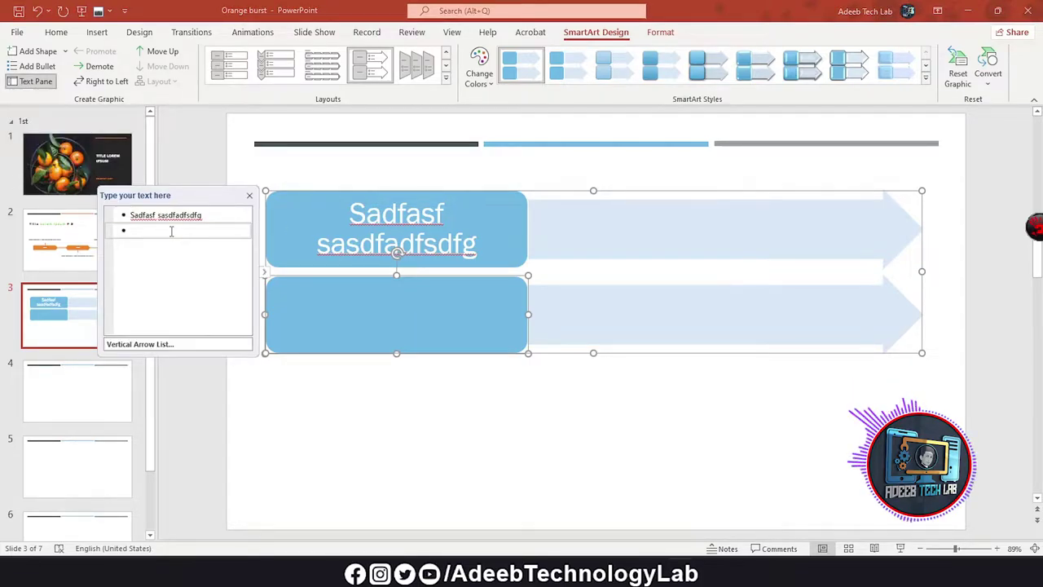
pyautogui.write('adsgdfagasd')
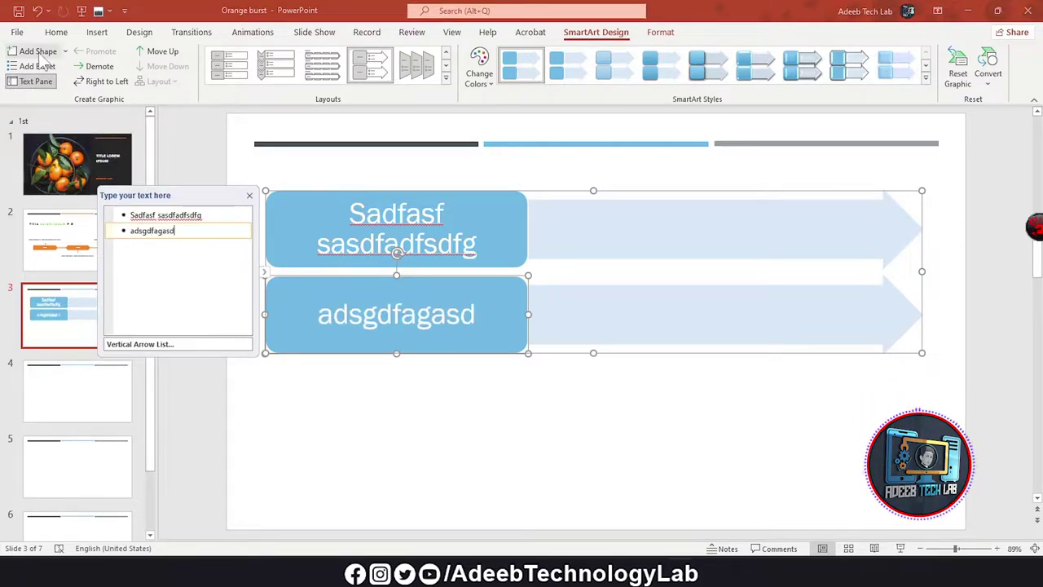
pyautogui.click(38, 55)
pyautogui.write('fgd')
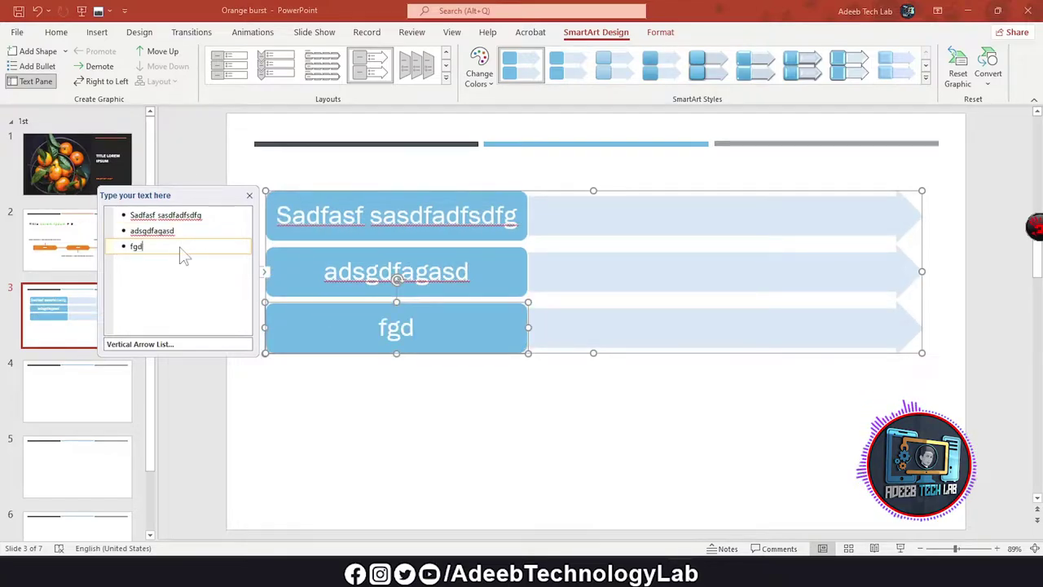
pyautogui.write('afdga')
# - Check the result, then select the whole SmartArt and delete it from the slide
pyautogui.click(526, 402)
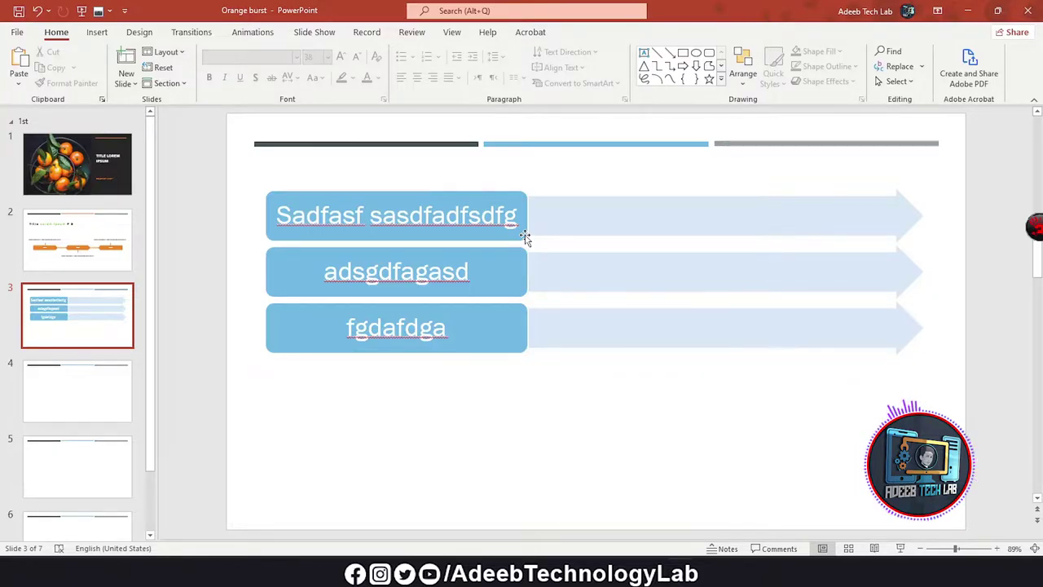
pyautogui.click(487, 194)
pyautogui.click(639, 204)
pyautogui.click(636, 193)
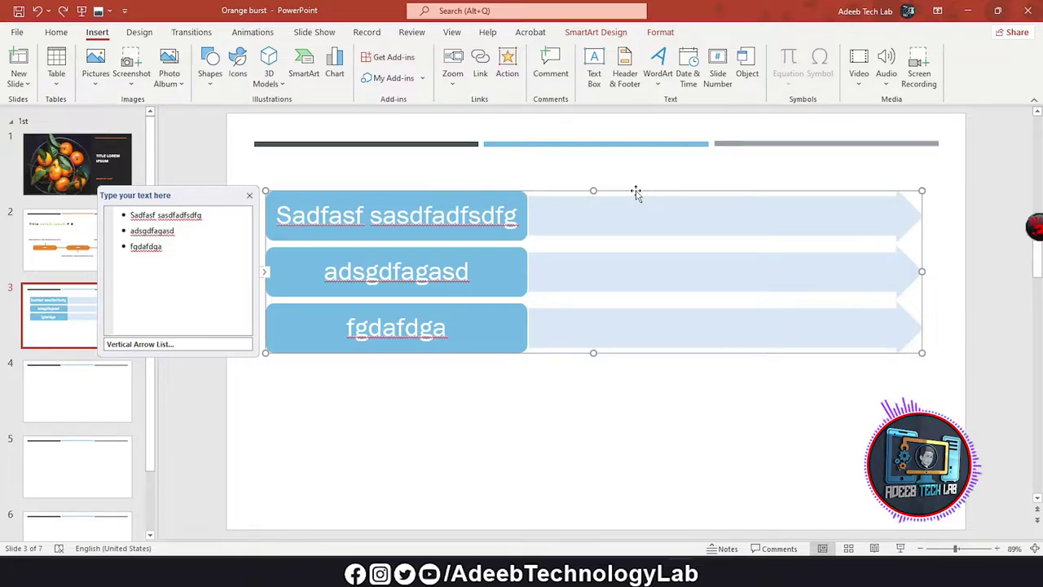
pyautogui.press('Delete')
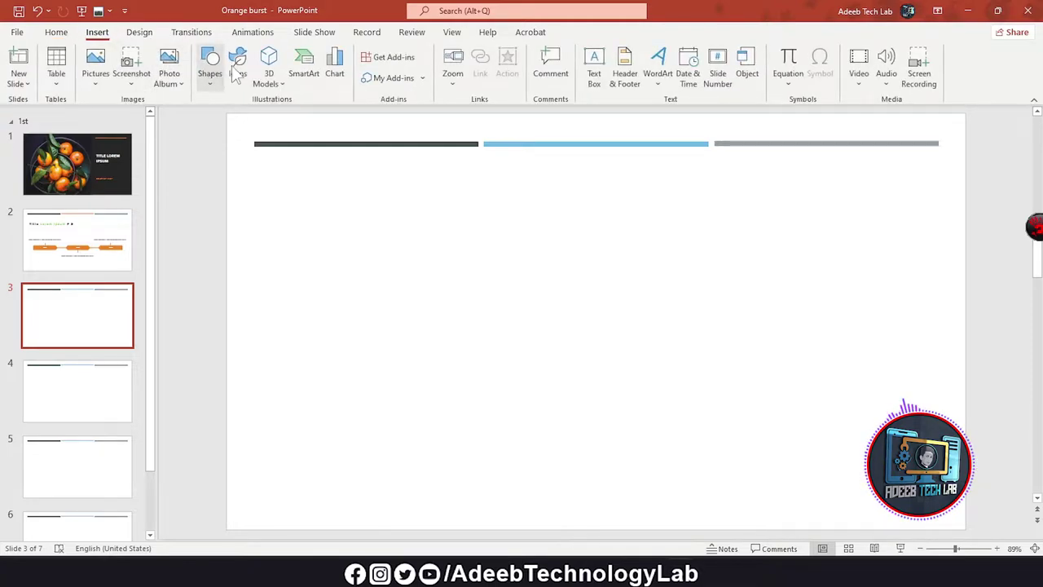
# - Type 'dsfadfasdf' into a new text box near the top left of slide 3
pyautogui.write('dsfadfasdf')
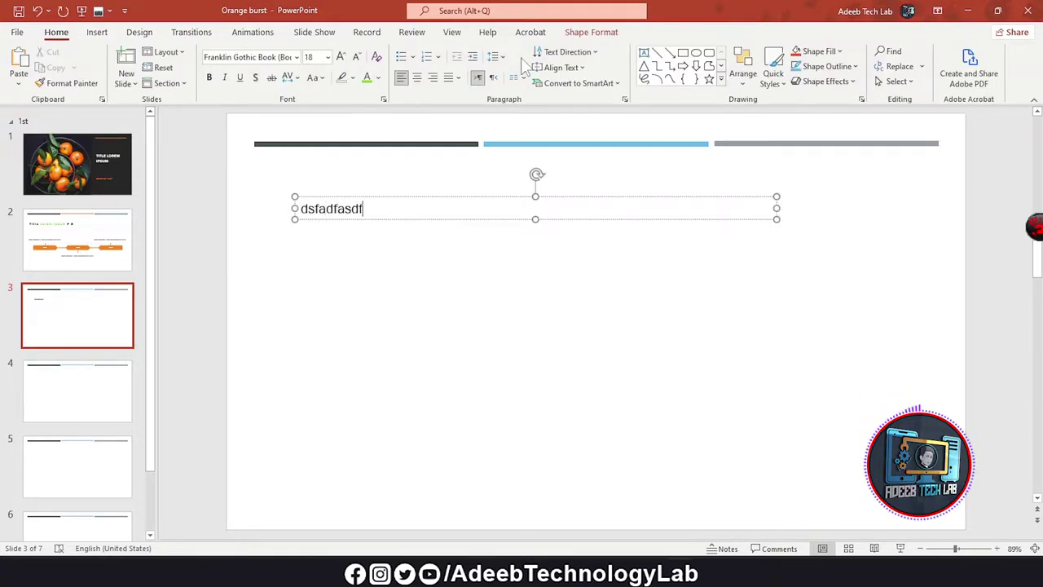
pyautogui.click(720, 79)
pyautogui.click(645, 68)
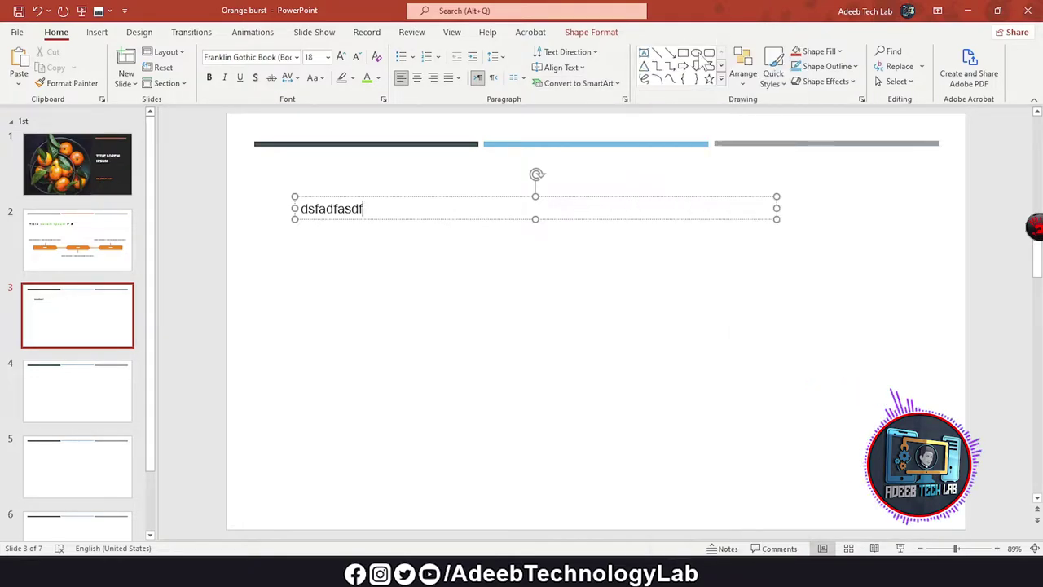
pyautogui.click(721, 78)
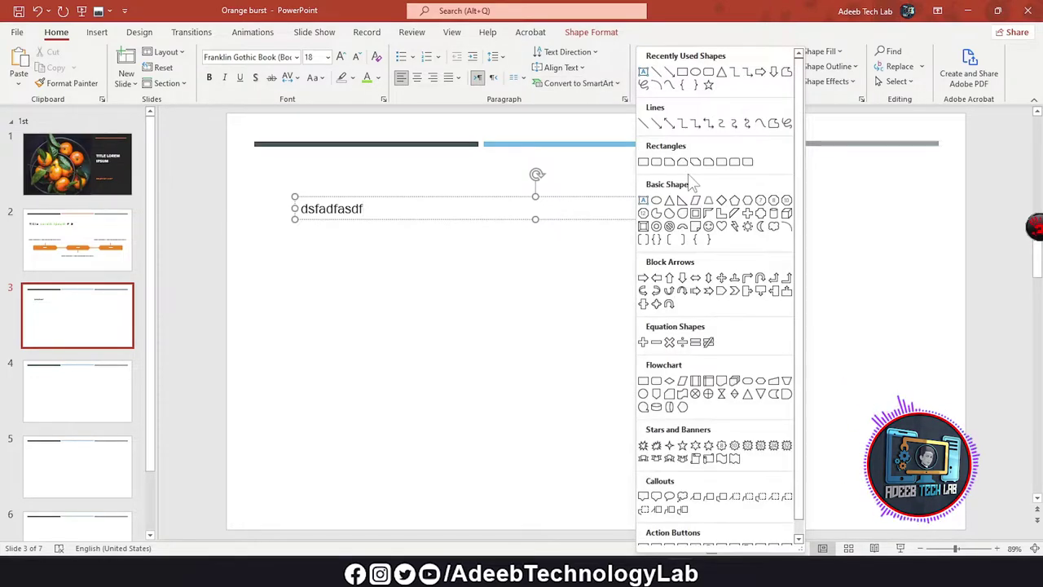
# - Draw a large smiley face below the text and bend its smile into a frown
pyautogui.click(708, 226)
pyautogui.moveTo(470, 268); pyautogui.dragTo(788, 472)
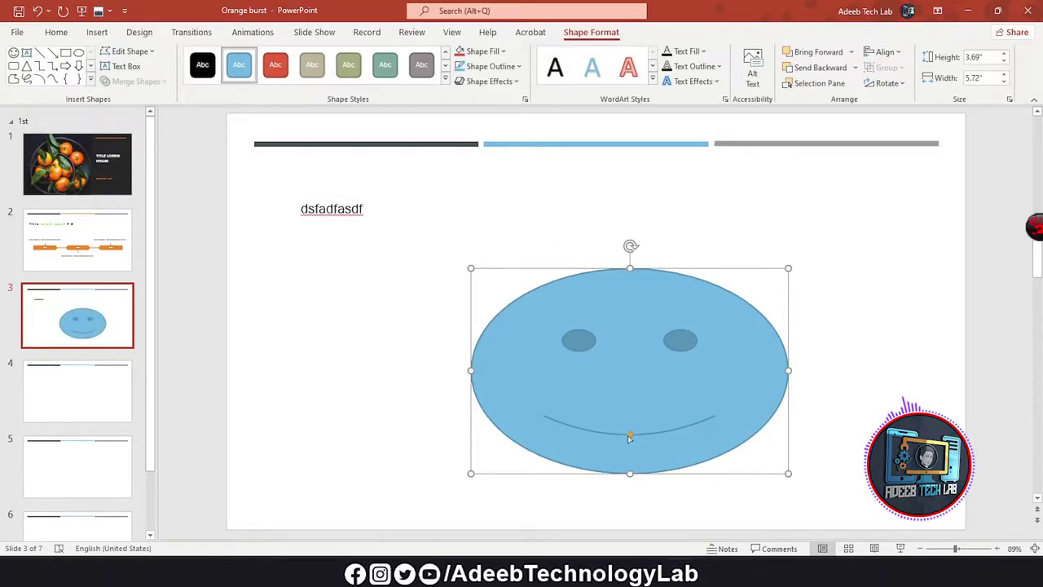
pyautogui.moveTo(630, 436)
pyautogui.mouseDown()
pyautogui.moveTo(630, 421)
pyautogui.moveTo(630, 435)
pyautogui.mouseUp()
# - Give the smiley a grey shape style, a 6 pt outline and a red fill
pyautogui.click(384, 64)
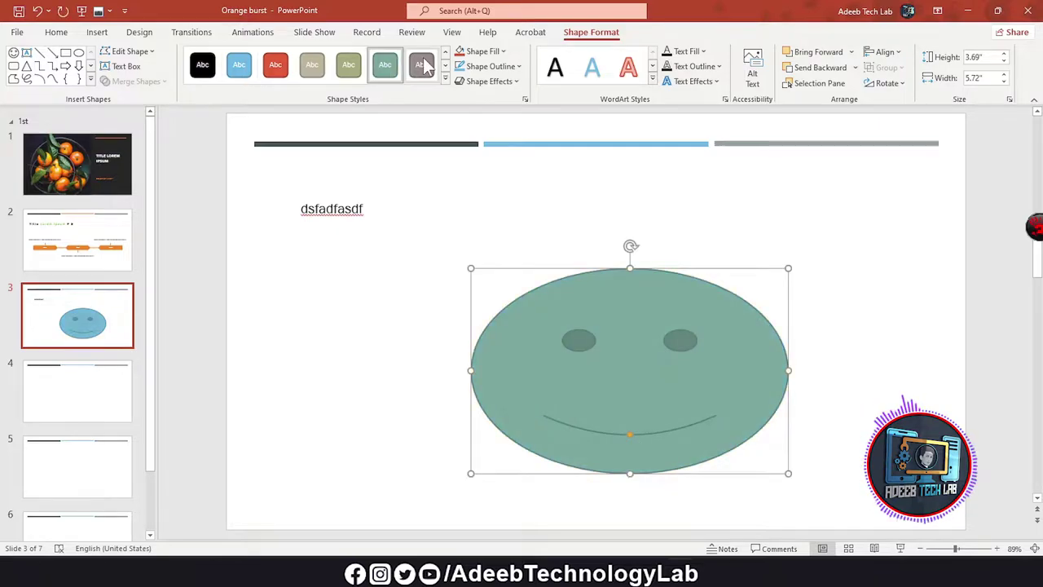
pyautogui.click(423, 65)
pyautogui.click(492, 66)
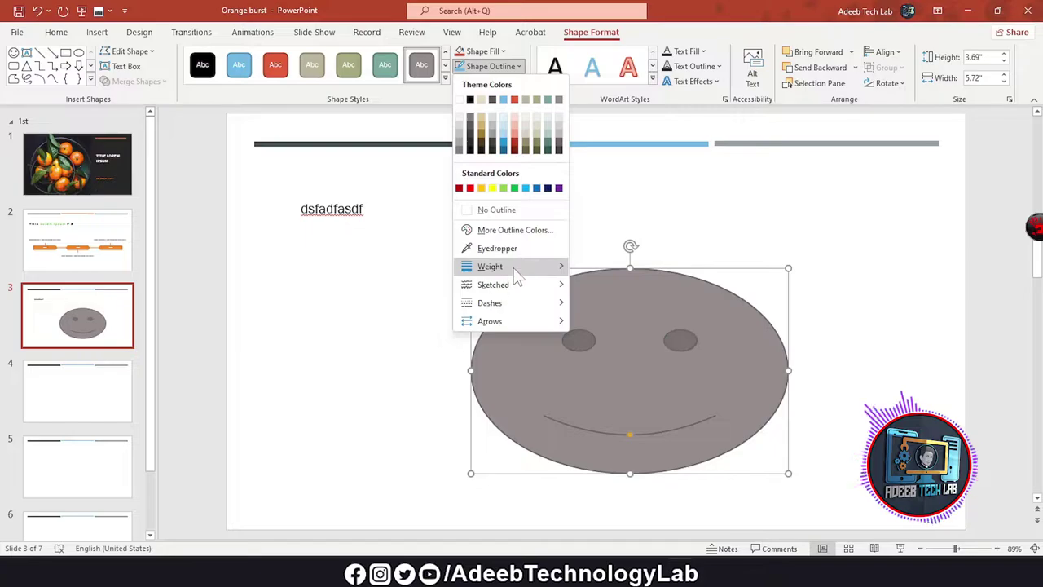
pyautogui.moveTo(514, 267)
pyautogui.click(640, 402)
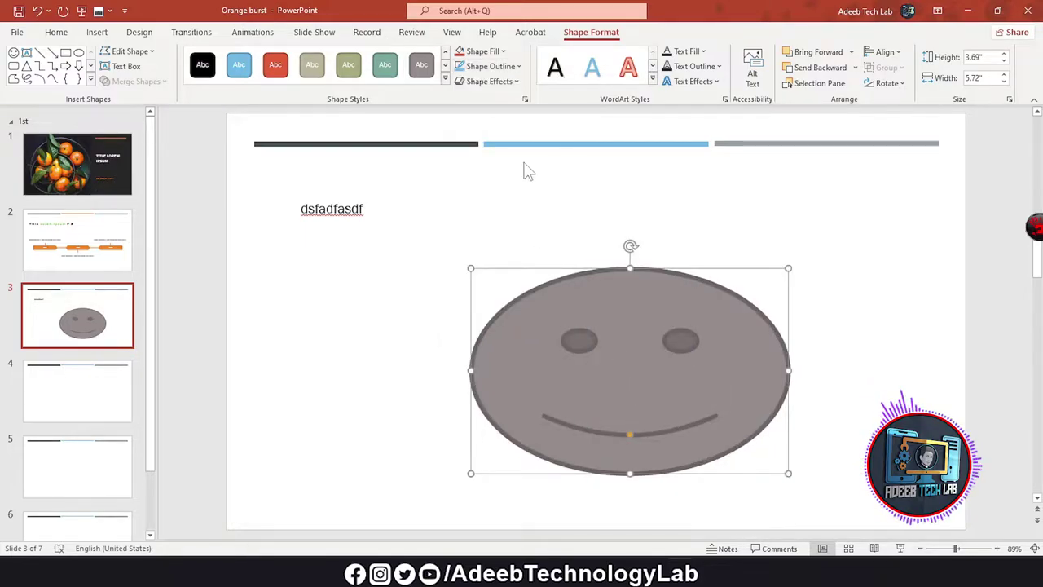
pyautogui.click(481, 52)
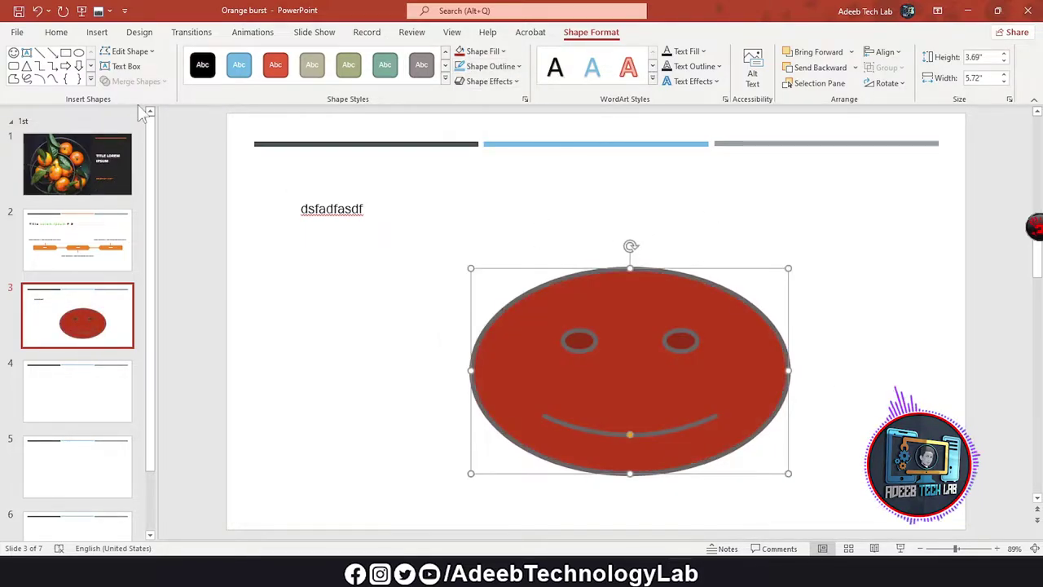
pyautogui.click(89, 79)
pyautogui.scroll(-1, 90, 281)
pyautogui.scroll(1, 79, 269)
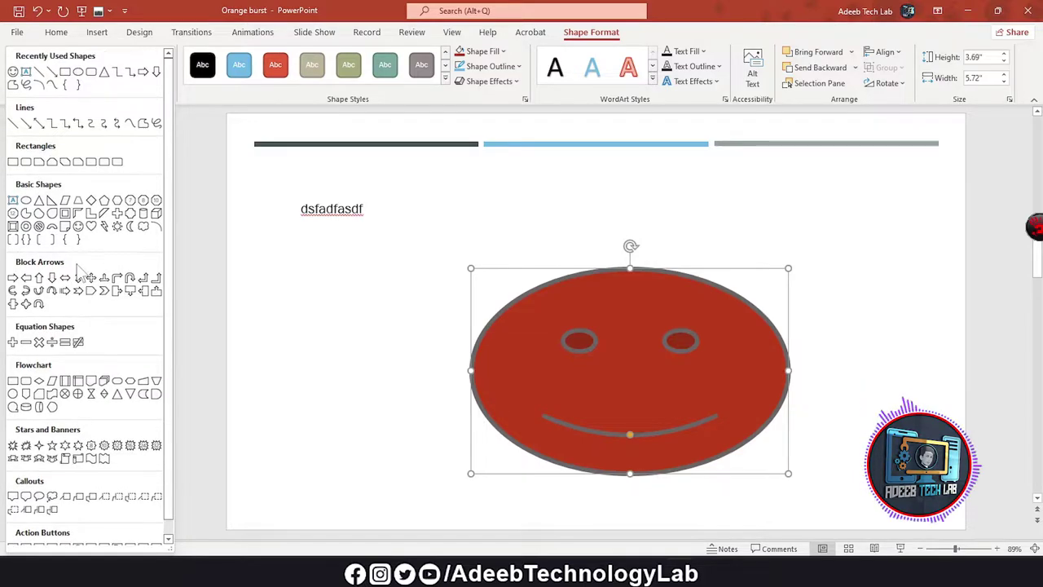
pyautogui.scroll(-1, 86, 237)
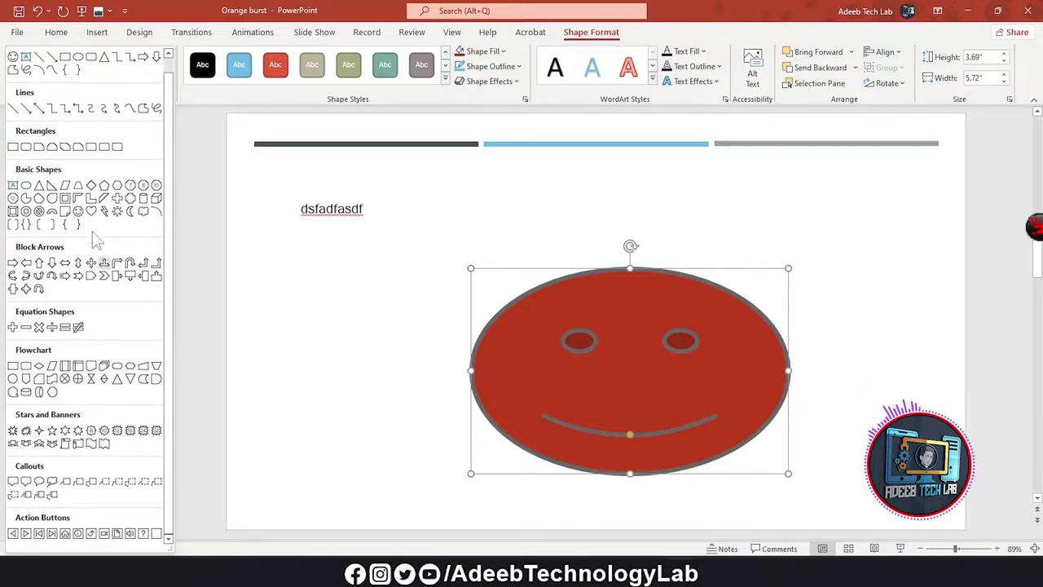
pyautogui.scroll(1, 103, 204)
pyautogui.scroll(-1, 103, 316)
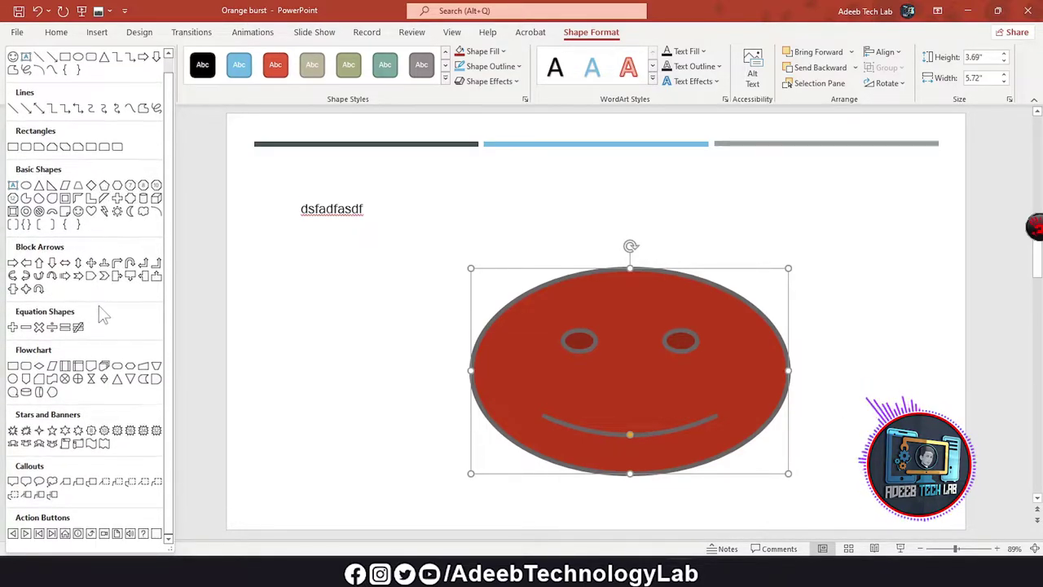
pyautogui.scroll(1, 104, 193)
pyautogui.scroll(-1, 102, 277)
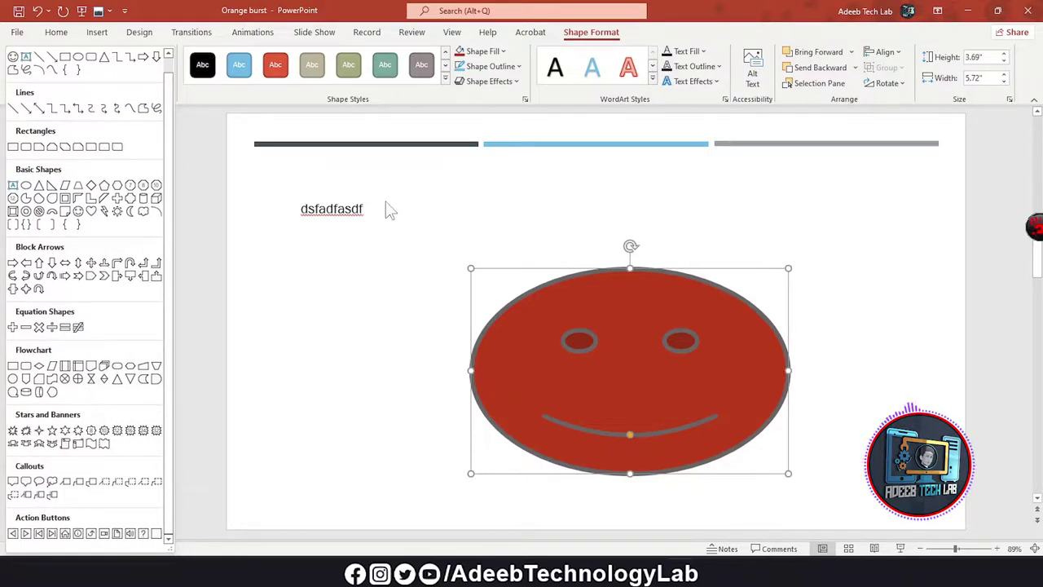
pyautogui.click(607, 186)
pyautogui.scroll(9, 248, 68)
pyautogui.scroll(1, 391, 61)
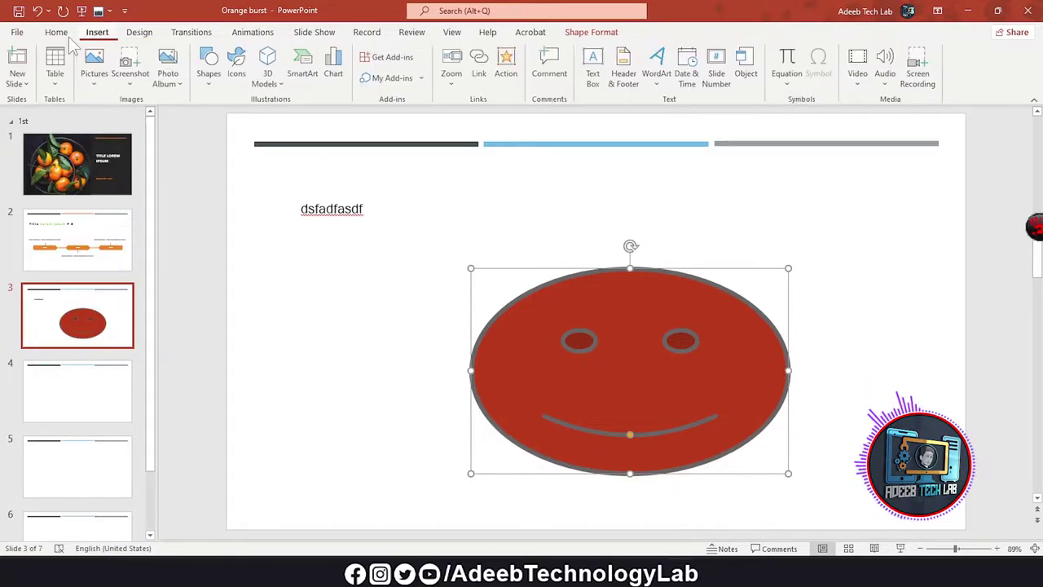
pyautogui.scroll(1, 493, 82)
pyautogui.press('Tab')
pyautogui.click(742, 66)
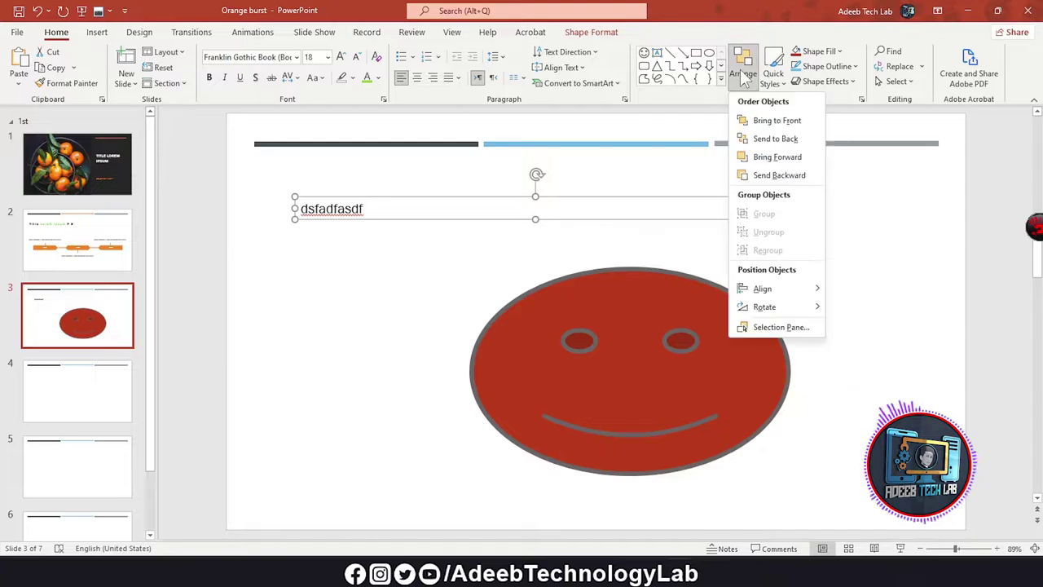
# - Duplicate the smiley up and to the left, giving the copy a beige outline
pyautogui.click(659, 277)
pyautogui.click(659, 277)
pyautogui.moveTo(659, 277); pyautogui.dragTo(558, 263)
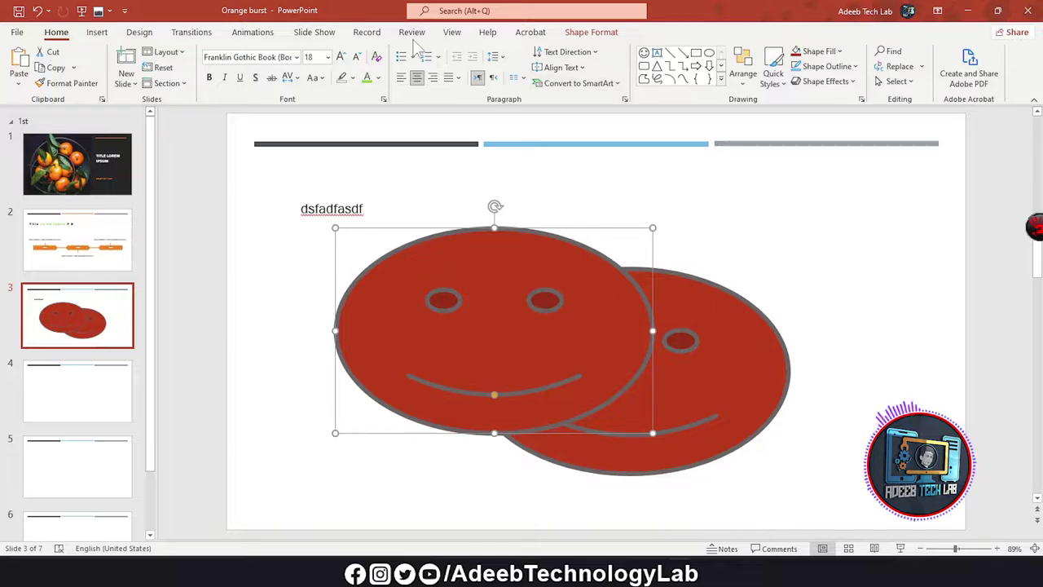
pyautogui.click(591, 32)
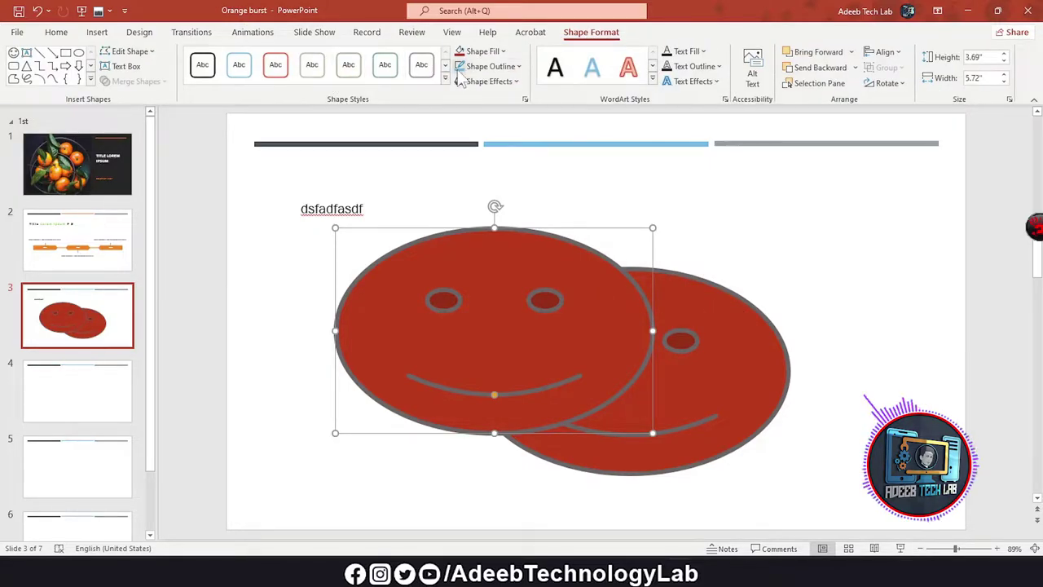
pyautogui.click(489, 66)
pyautogui.click(535, 128)
# - Send the beige-outlined smiley to the back, then bring it to the front again
pyautogui.click(699, 318)
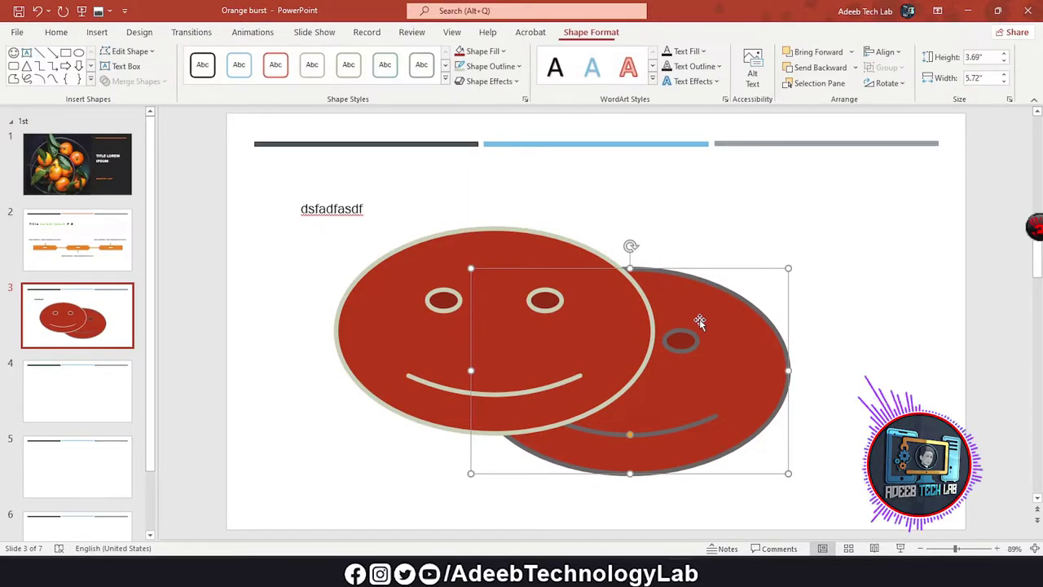
pyautogui.click(574, 214)
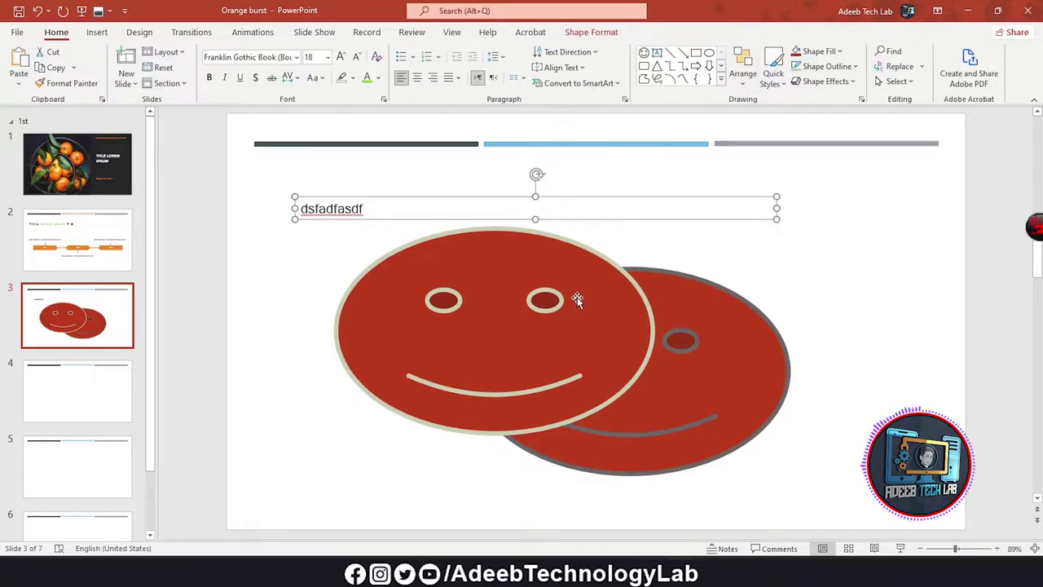
pyautogui.click(577, 299)
pyautogui.click(744, 75)
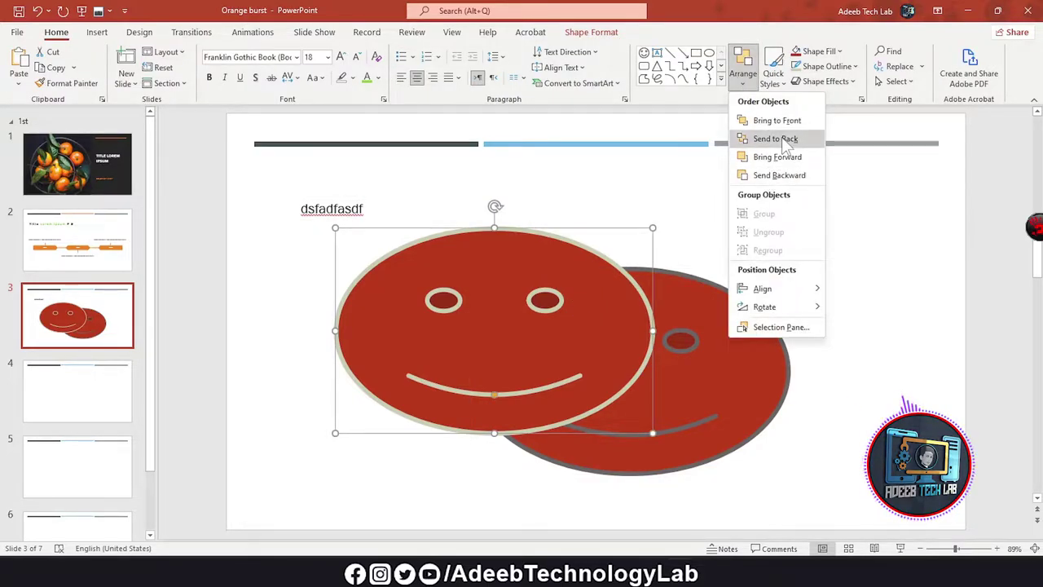
pyautogui.click(780, 136)
pyautogui.click(743, 75)
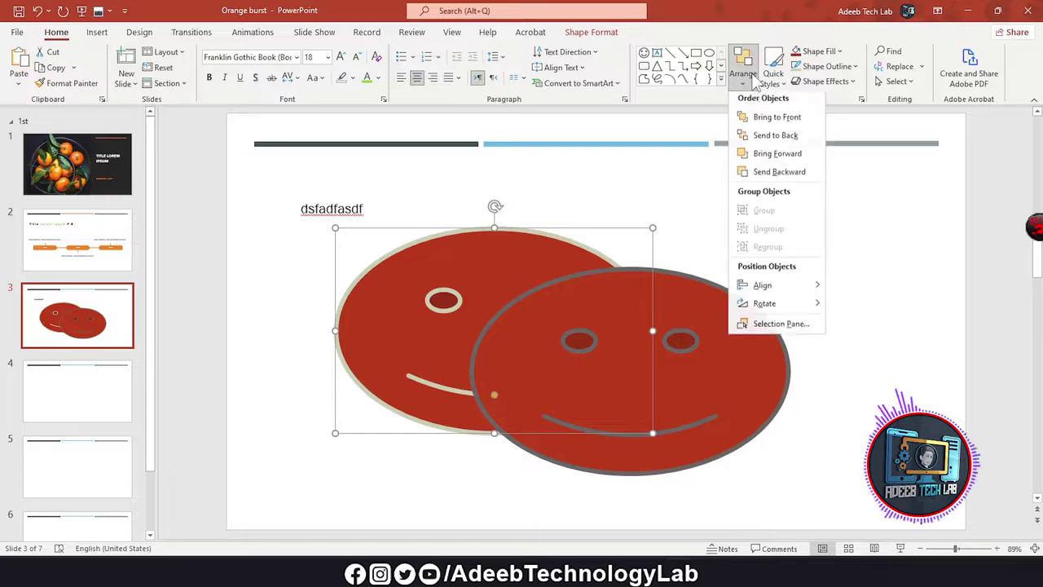
pyautogui.click(782, 121)
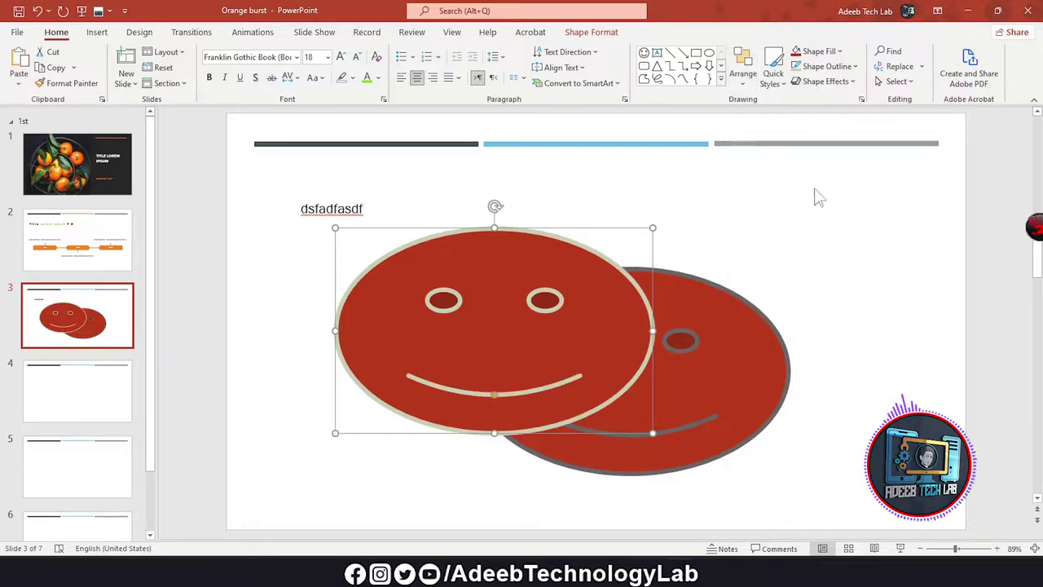
pyautogui.click(746, 78)
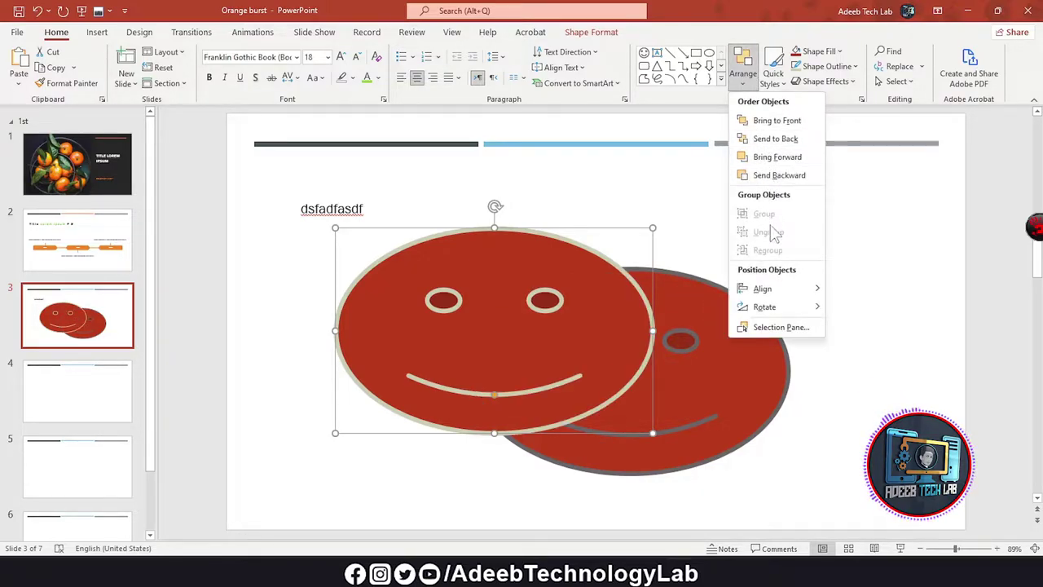
pyautogui.click(747, 351)
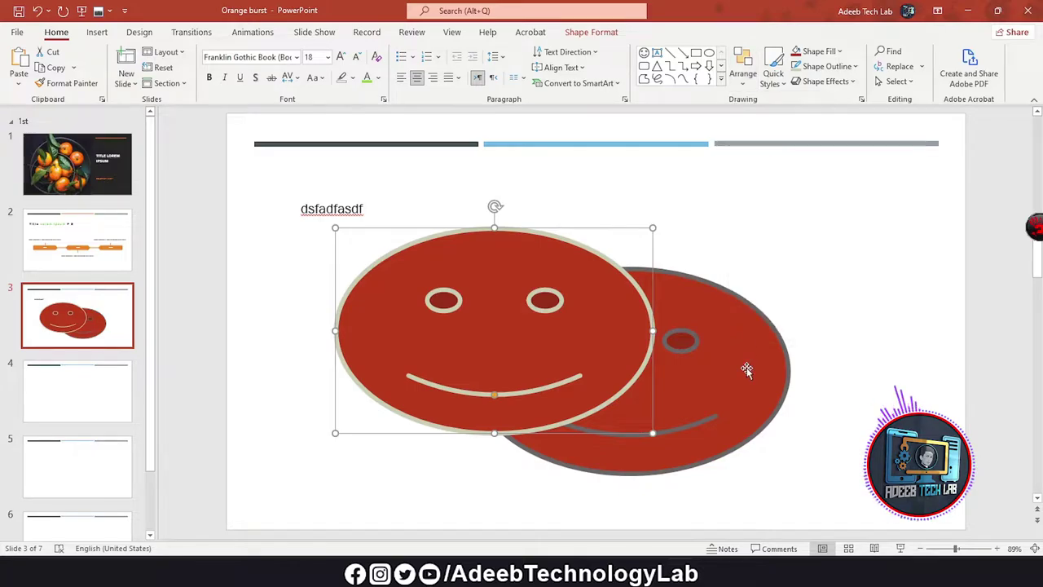
pyautogui.keyDown('shift'); pyautogui.click(742, 358); pyautogui.keyUp('shift')
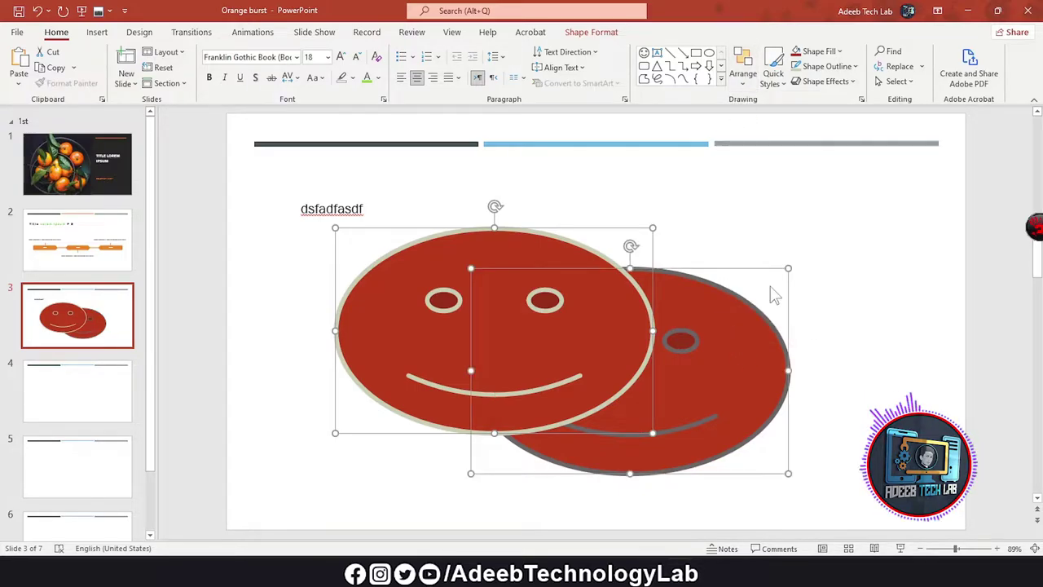
# - Group the two smileys, nudge the group up and right, ungroup, then undo twice
pyautogui.press('Escape')
pyautogui.click(518, 253)
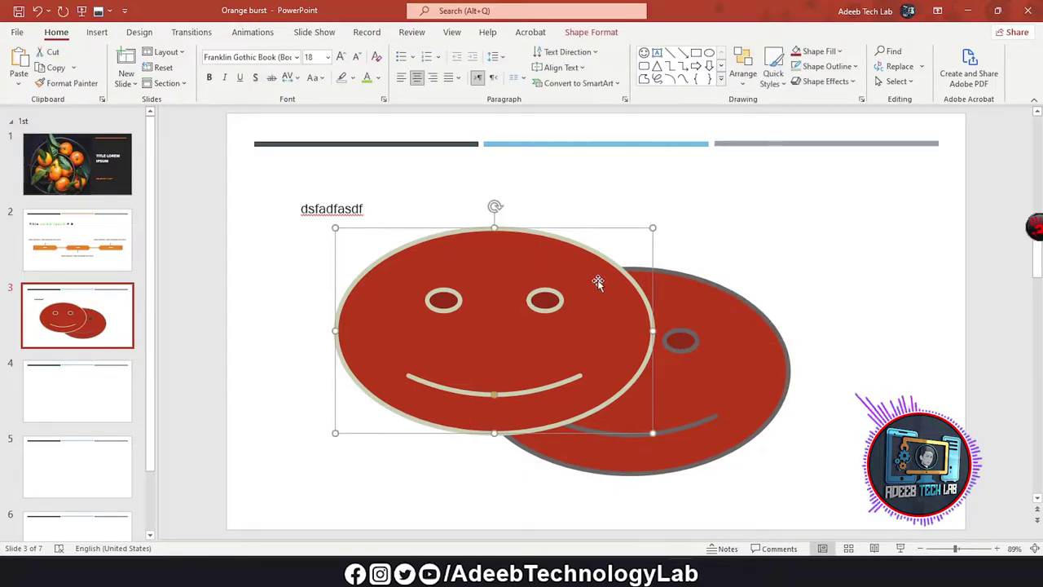
pyautogui.keyDown('shift'); pyautogui.click(743, 348); pyautogui.keyUp('shift')
pyautogui.click(742, 67)
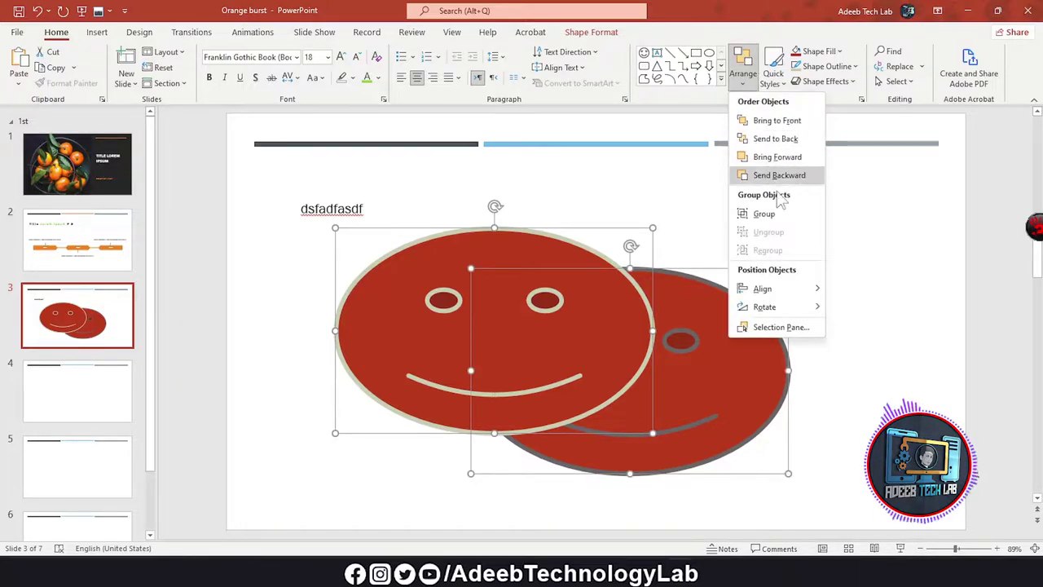
pyautogui.click(766, 214)
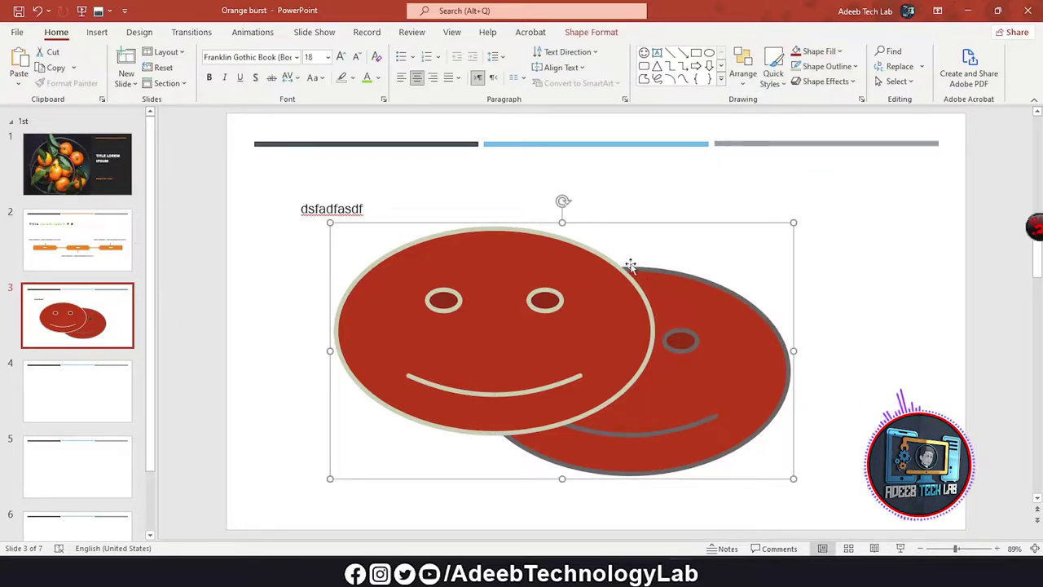
pyautogui.moveTo(629, 266); pyautogui.dragTo(651, 256)
pyautogui.click(742, 72)
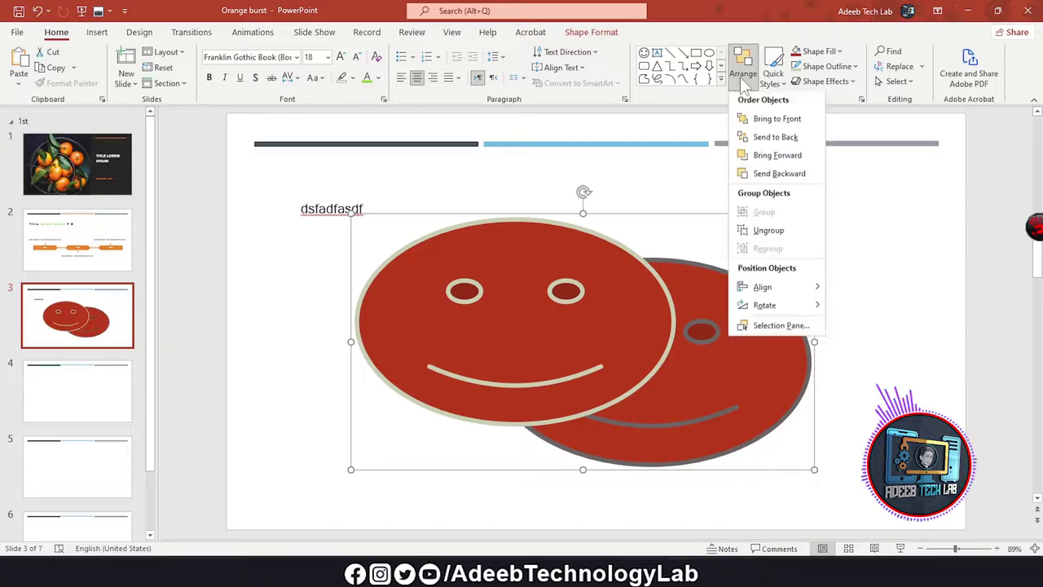
pyautogui.click(766, 232)
pyautogui.hotkey('ctrl', 'z')
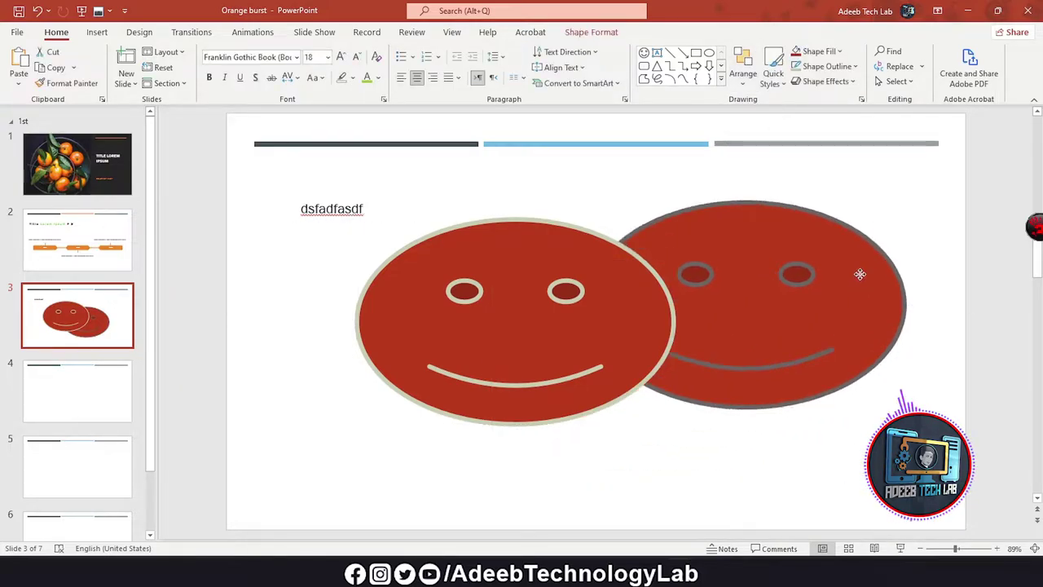
pyautogui.hotkey('ctrl', 'z')
pyautogui.hotkey('ctrl', 'z')
# - Align both smileys with Align Center and Align Middle so they overlap exactly
pyautogui.click(743, 74)
pyautogui.moveTo(787, 294)
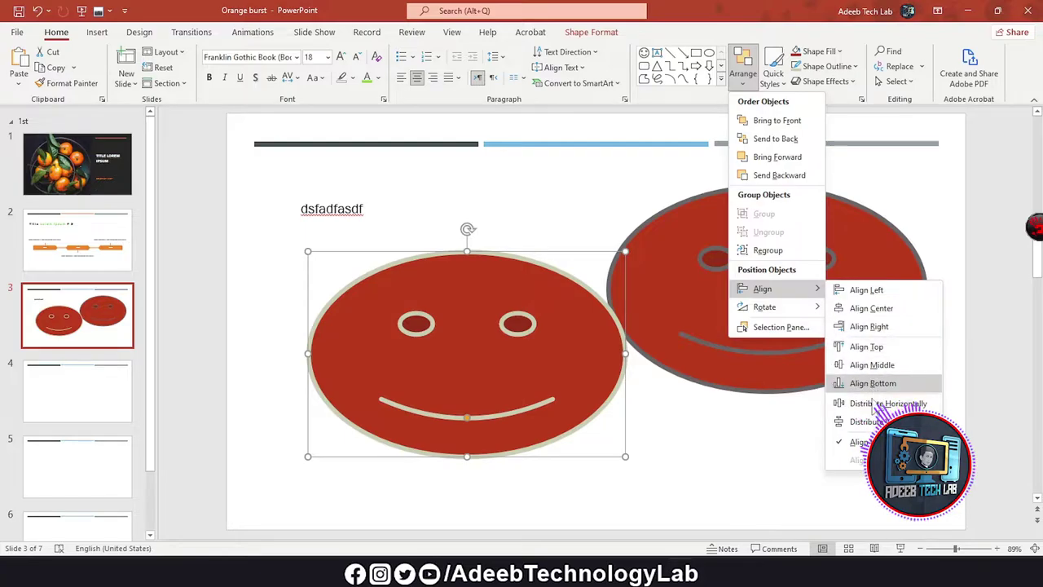
pyautogui.click(674, 298)
pyautogui.moveTo(542, 355); pyautogui.dragTo(584, 355)
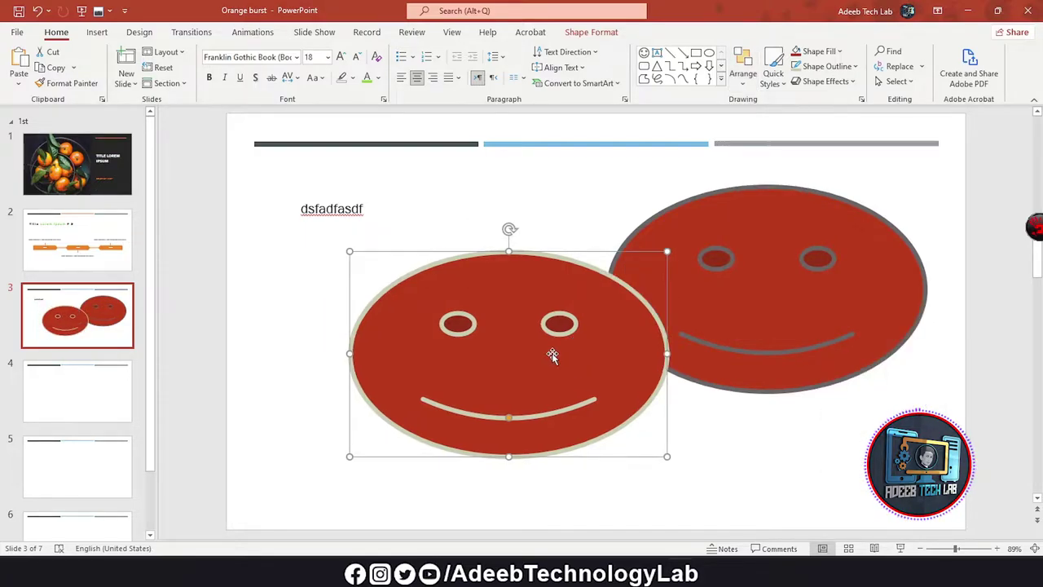
pyautogui.keyDown('shift'); pyautogui.click(820, 277); pyautogui.keyUp('shift')
pyautogui.click(743, 69)
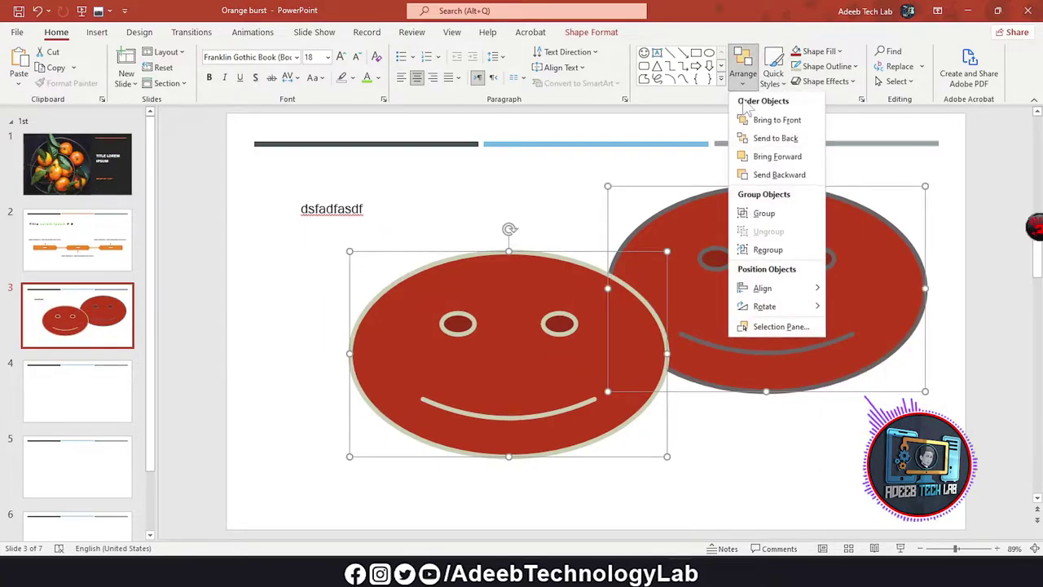
pyautogui.click(684, 305)
pyautogui.click(744, 78)
pyautogui.moveTo(782, 289)
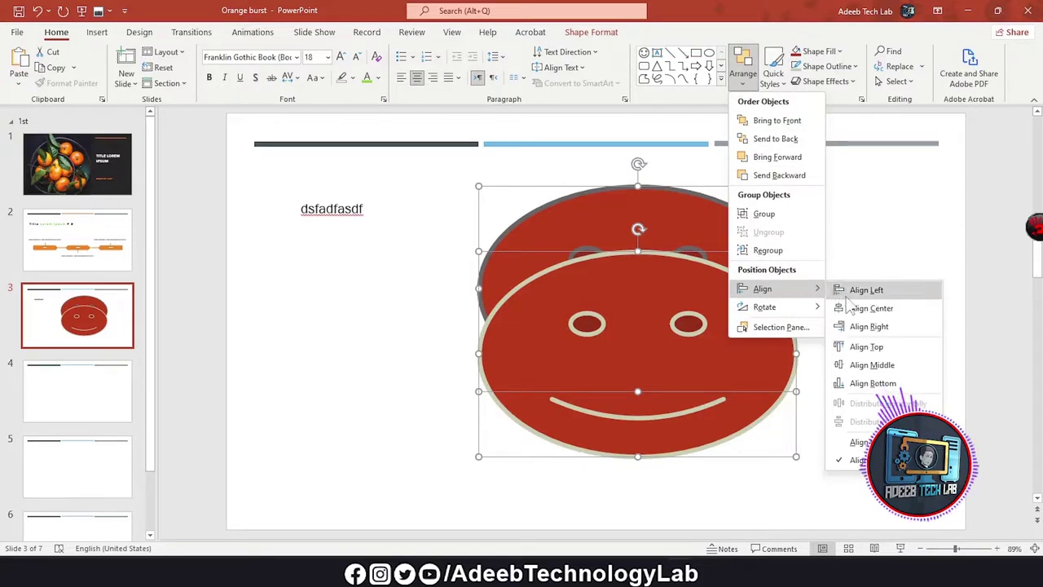
pyautogui.click(870, 364)
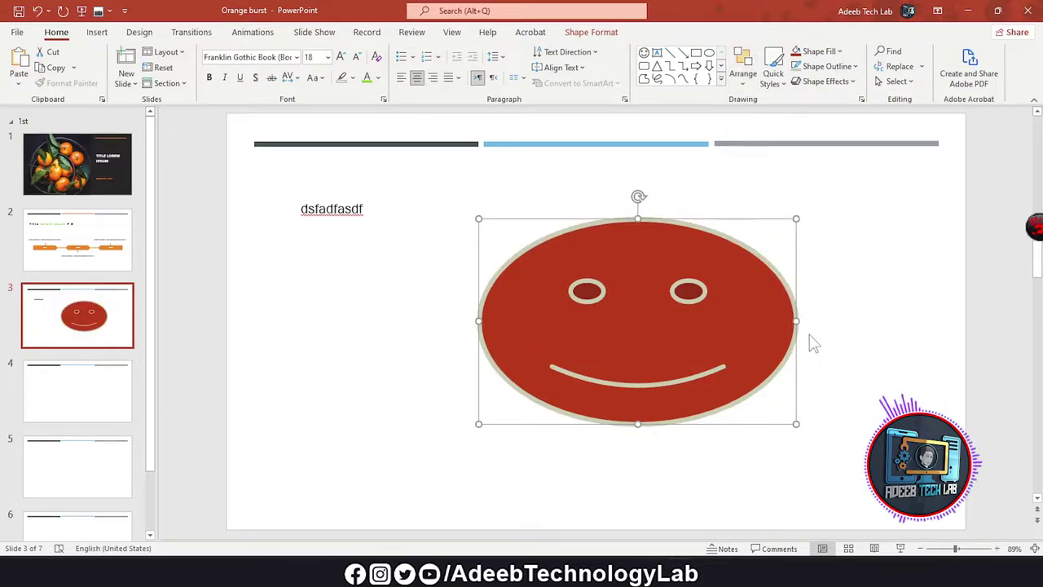
# - Browse the arrangement options without changes and preview ready-made shape styles on the smiley
pyautogui.click(743, 69)
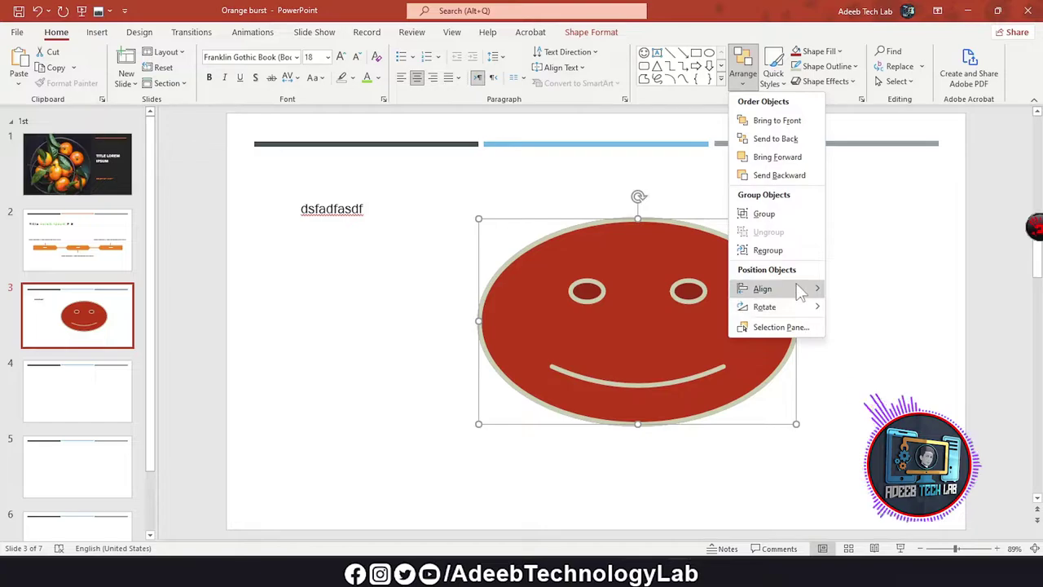
pyautogui.moveTo(792, 289)
pyautogui.moveTo(788, 306)
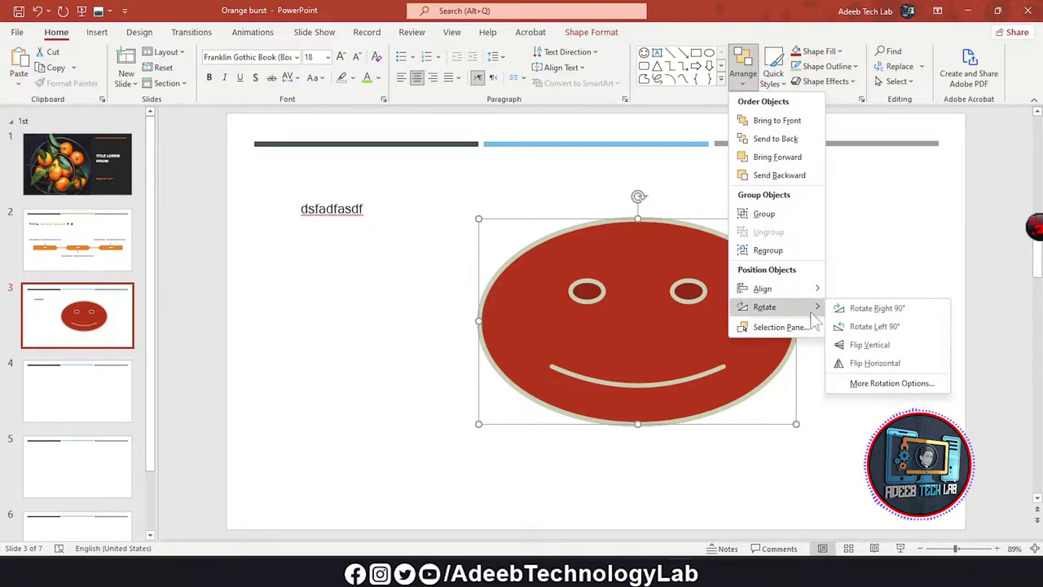
pyautogui.click(792, 138)
pyautogui.click(774, 72)
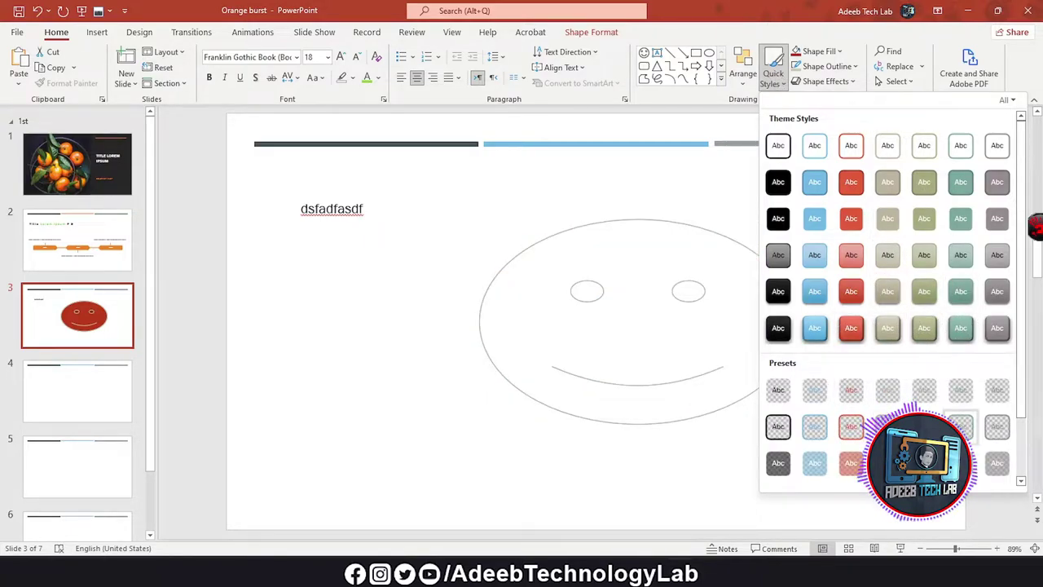
# - Change the stacked smiley's fill from red to yellow and give it a green outline
pyautogui.scroll(-2, 892, 291)
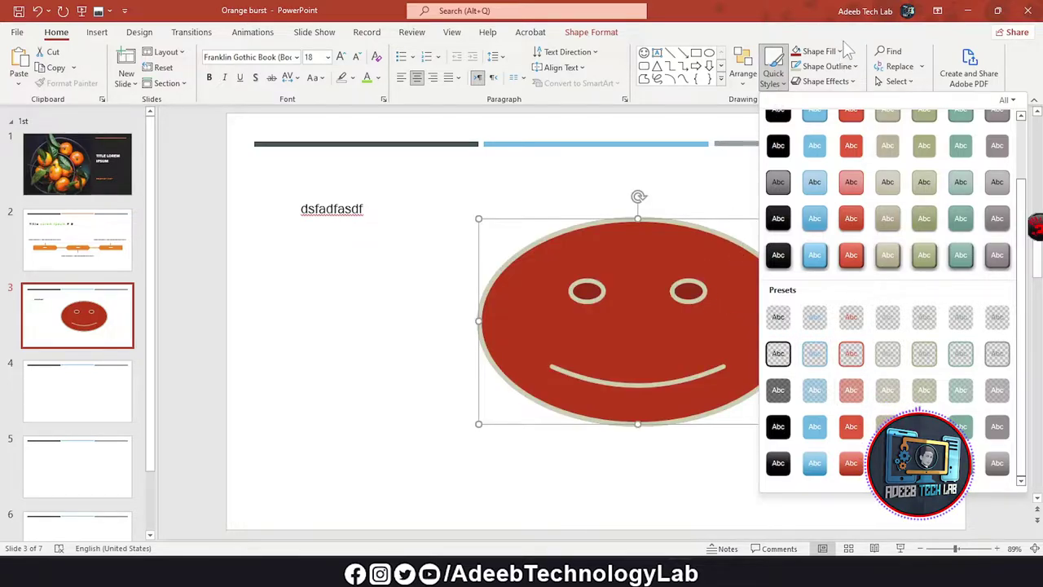
pyautogui.click(841, 51)
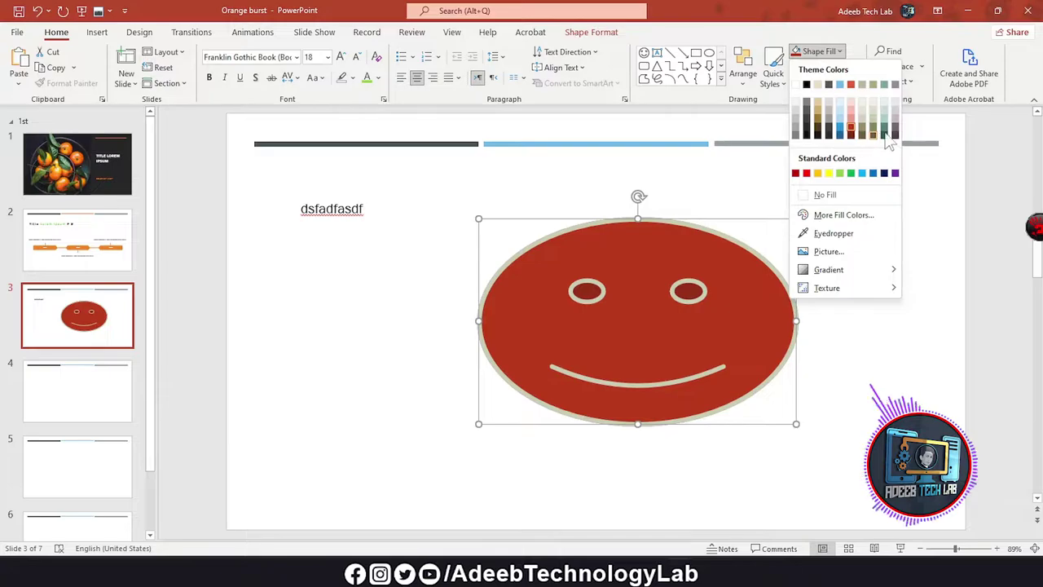
pyautogui.click(831, 173)
pyautogui.click(827, 66)
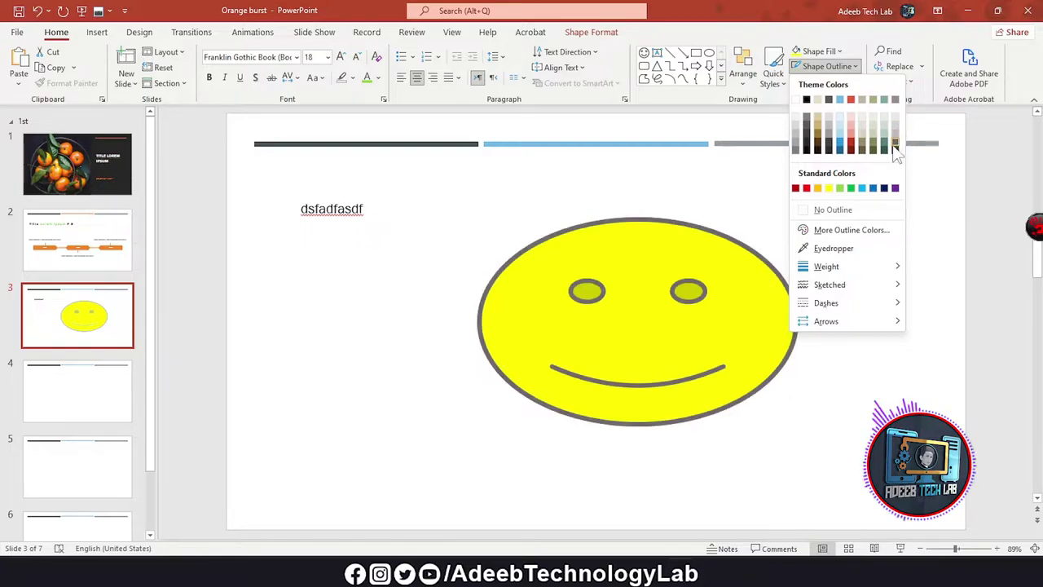
pyautogui.click(851, 189)
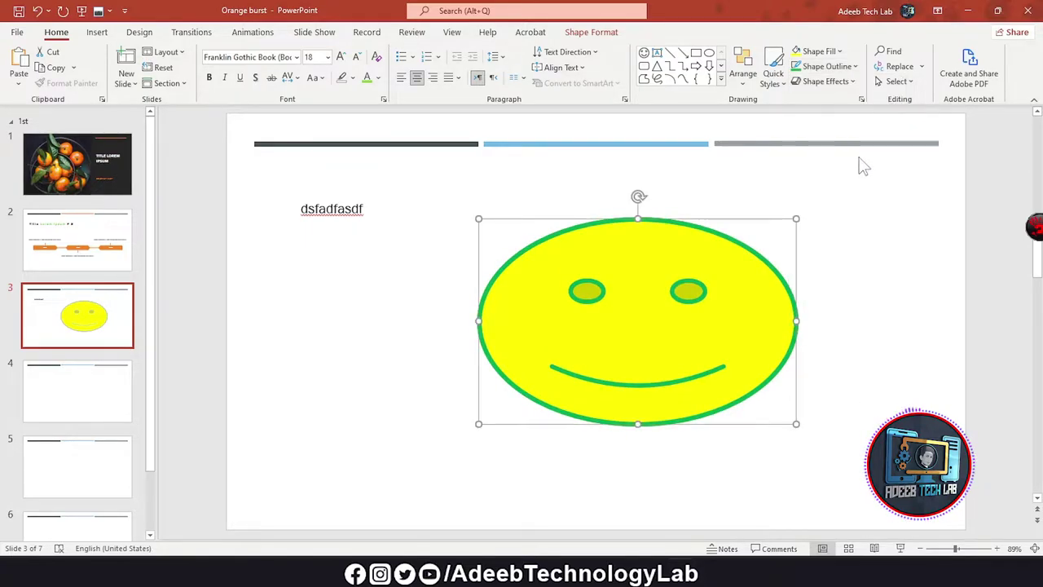
pyautogui.click(848, 66)
pyautogui.moveTo(888, 268)
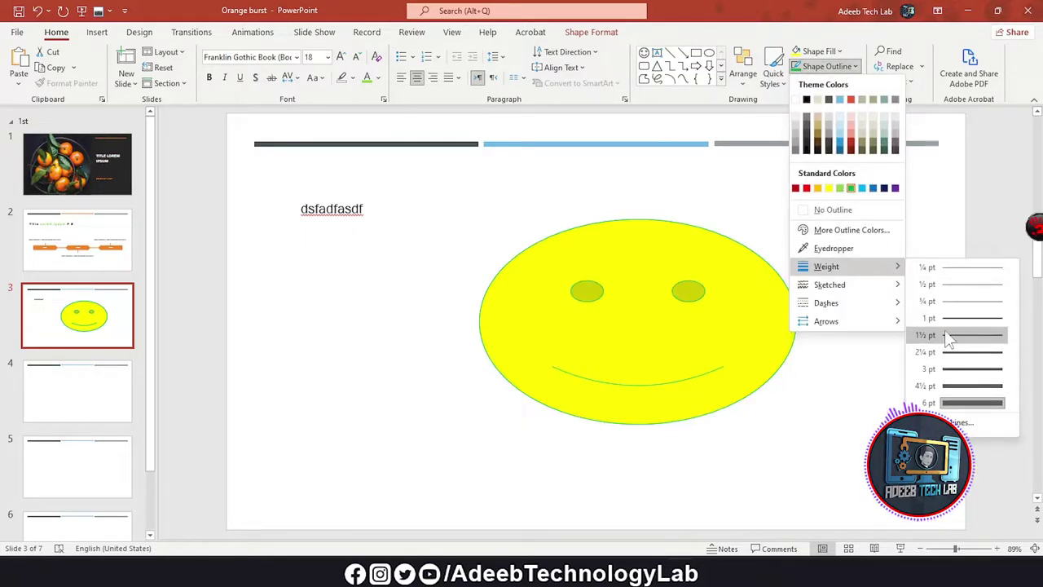
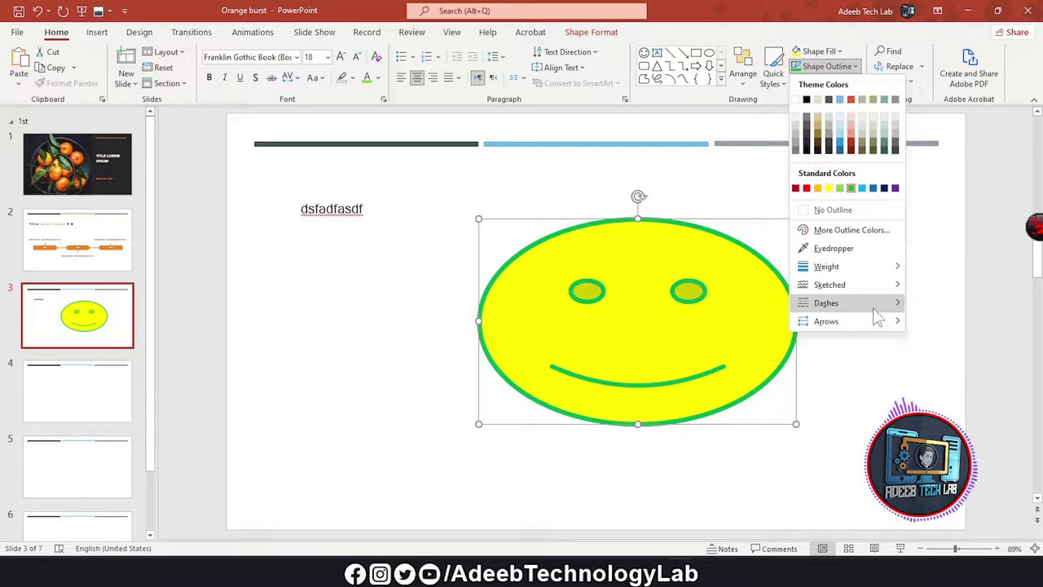
# - Dismiss the Shape Outline menu without changing the smiley's outline, and open Find
pyautogui.moveTo(892, 303)
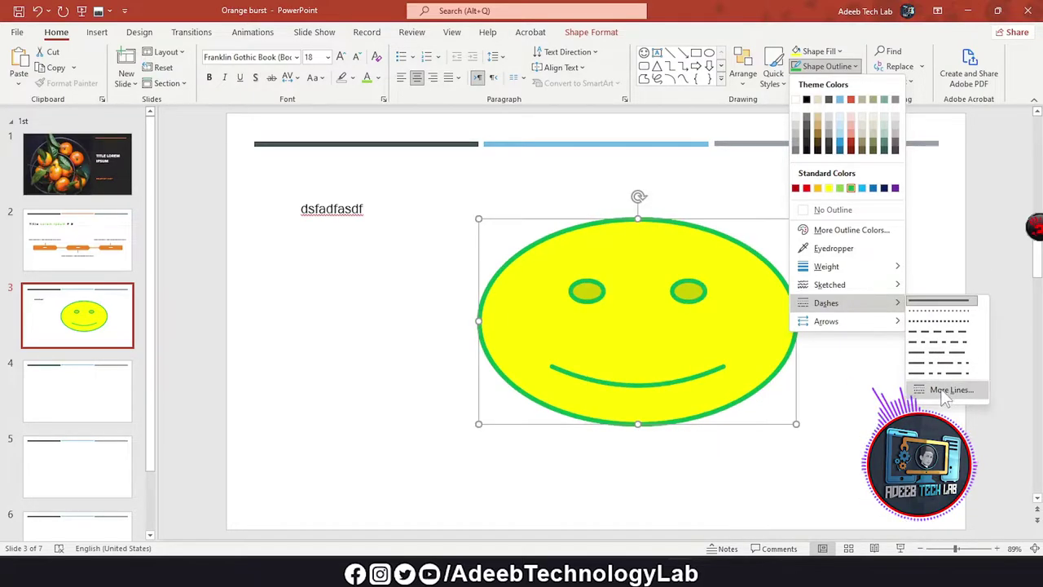
pyautogui.moveTo(866, 323)
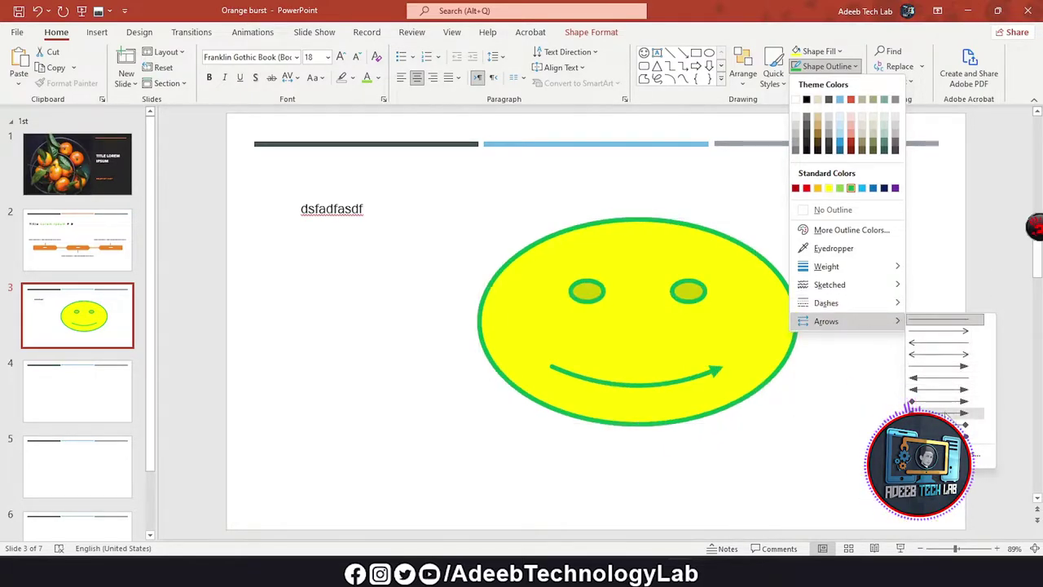
pyautogui.click(845, 375)
pyautogui.click(892, 51)
pyautogui.write('thge')
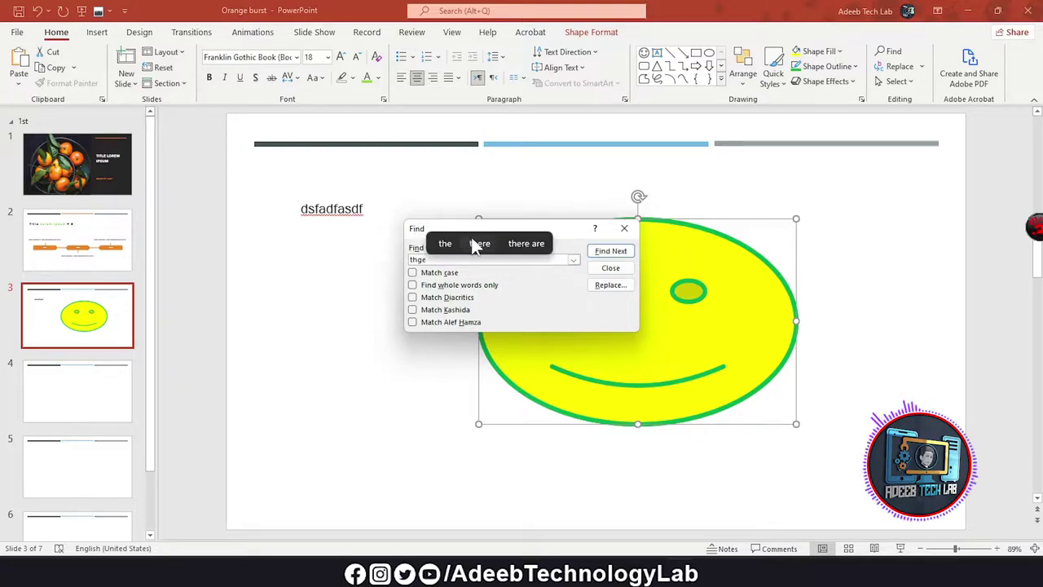
# - Search the presentation for 'the' with Find Next
pyautogui.click(447, 243)
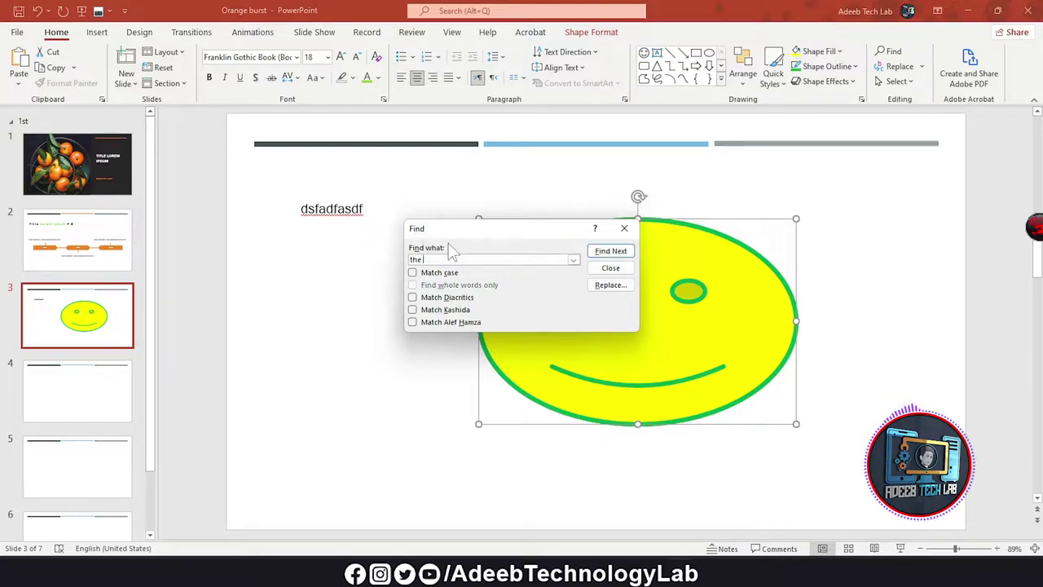
pyautogui.click(613, 253)
pyautogui.click(527, 318)
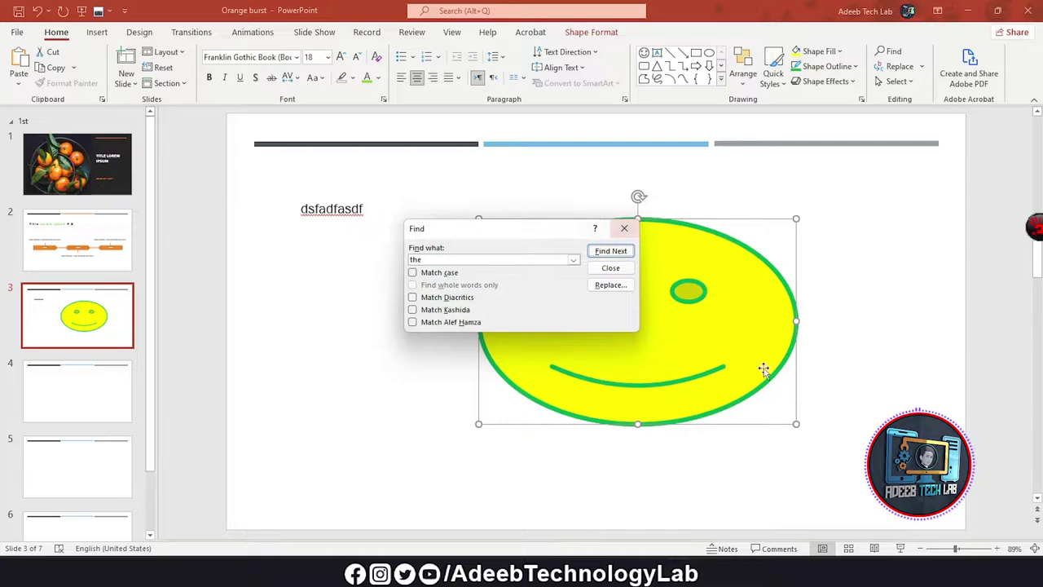
pyautogui.click(610, 268)
# - Try replacing 'the' with 'offff', find no matches, close the dialog, and Select All
pyautogui.click(899, 66)
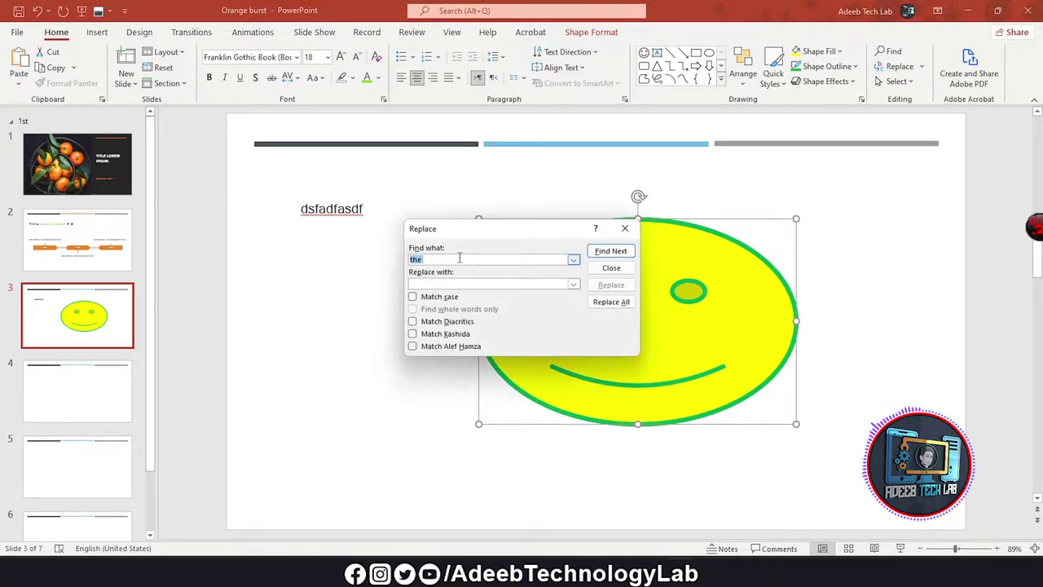
pyautogui.click(425, 282)
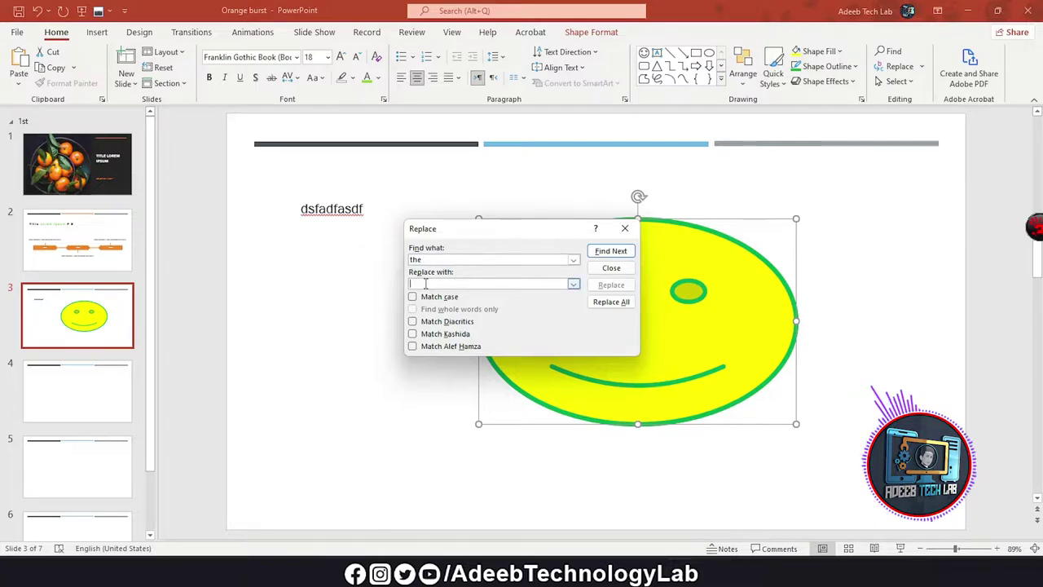
pyautogui.write('off')
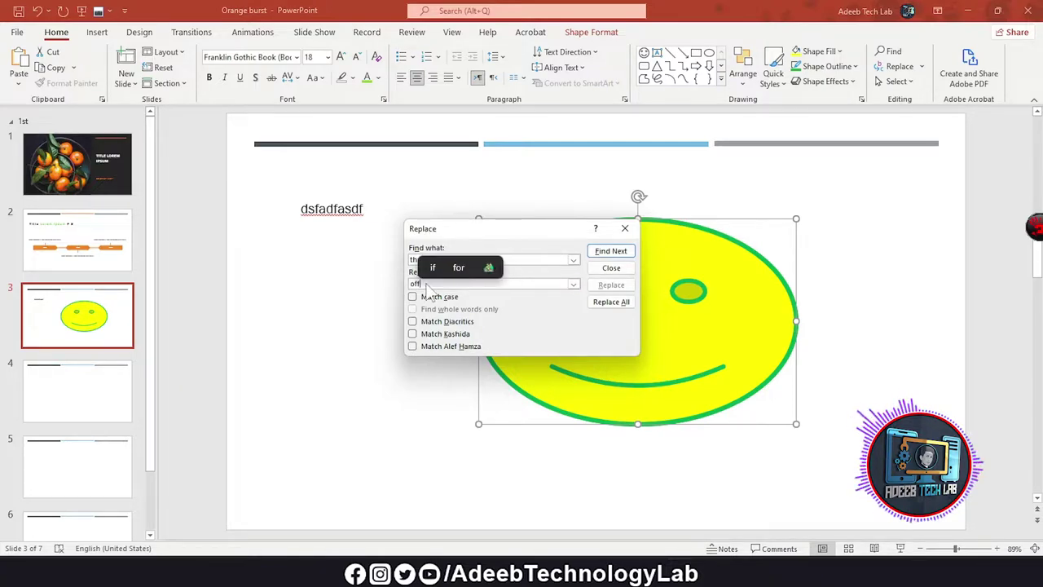
pyautogui.write('ff')
pyautogui.click(617, 302)
pyautogui.click(527, 320)
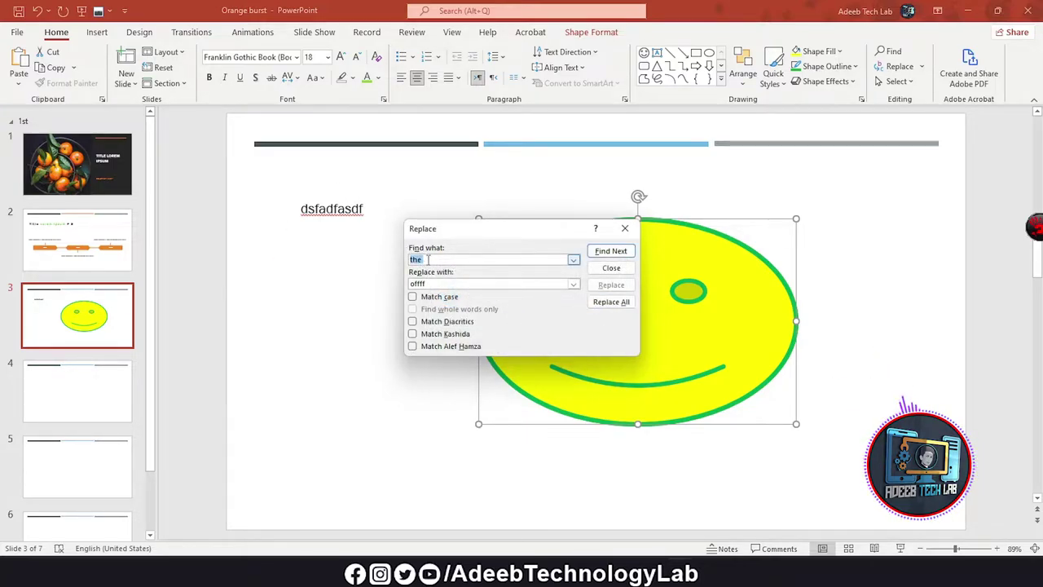
pyautogui.click(424, 283)
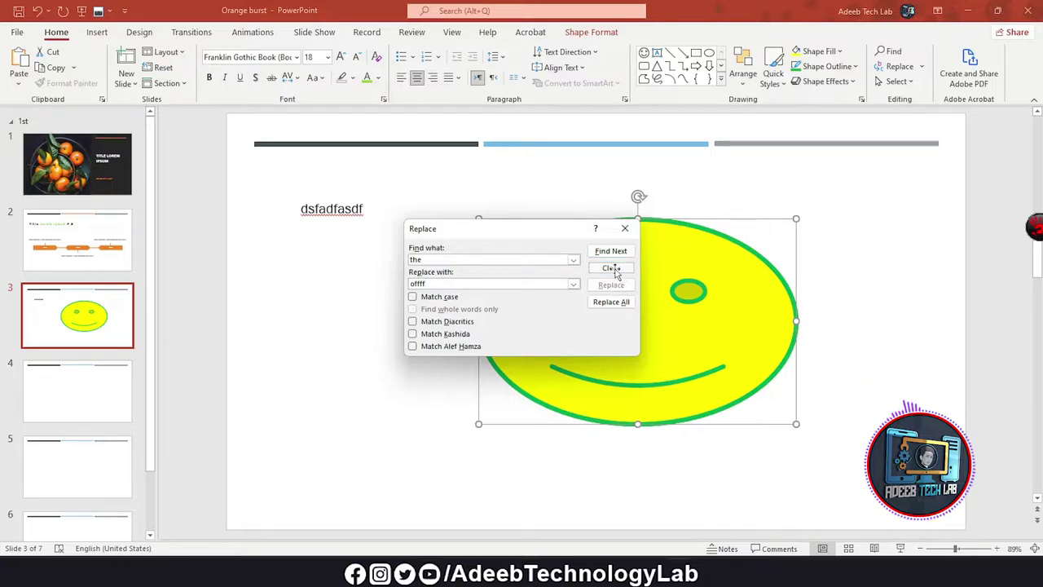
pyautogui.click(613, 272)
pyautogui.click(896, 81)
pyautogui.click(921, 117)
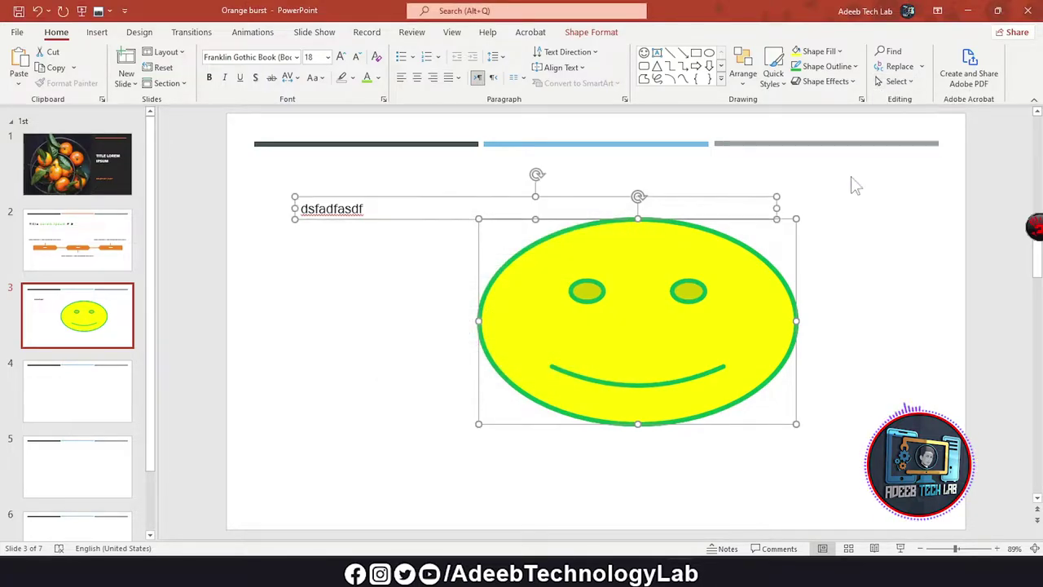
# - Nudge the slide objects down-right and copy the smiley, overlapping it toward the upper left
pyautogui.moveTo(652, 298); pyautogui.dragTo(680, 323)
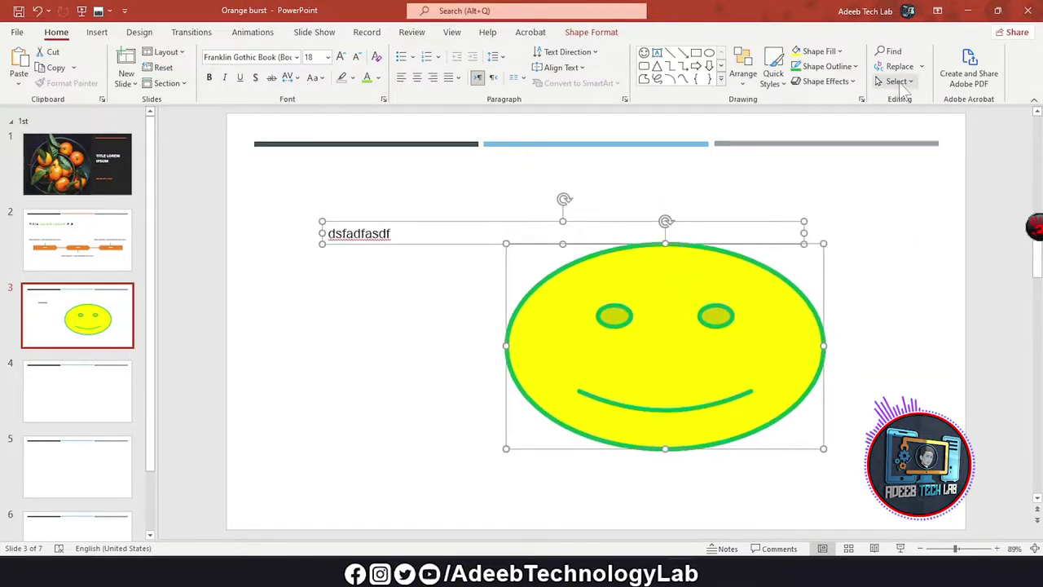
pyautogui.click(896, 82)
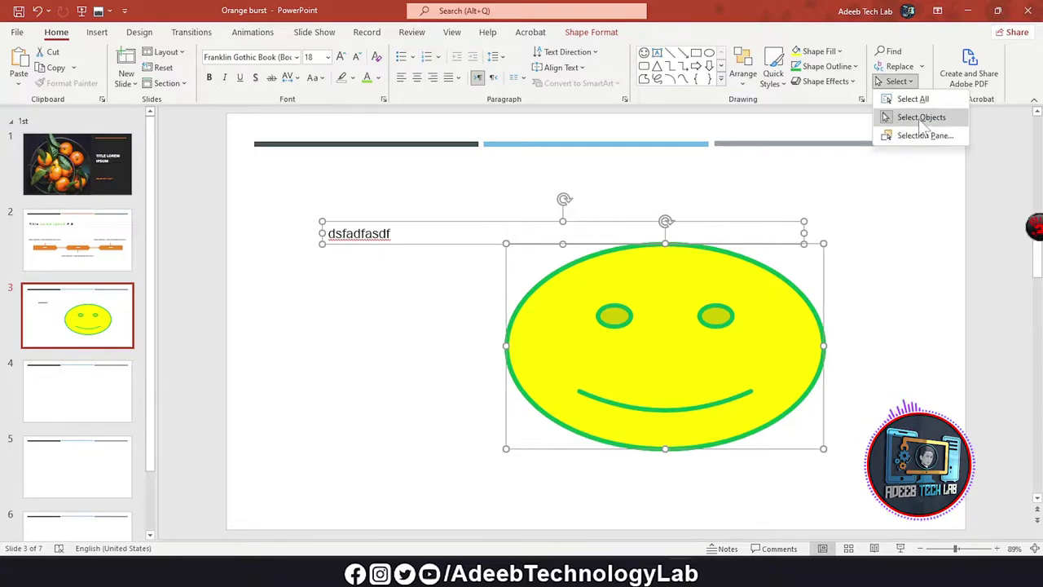
pyautogui.click(921, 117)
pyautogui.moveTo(683, 342)
pyautogui.mouseDown()
pyautogui.moveTo(747, 326)
pyautogui.moveTo(758, 299)
pyautogui.mouseUp()
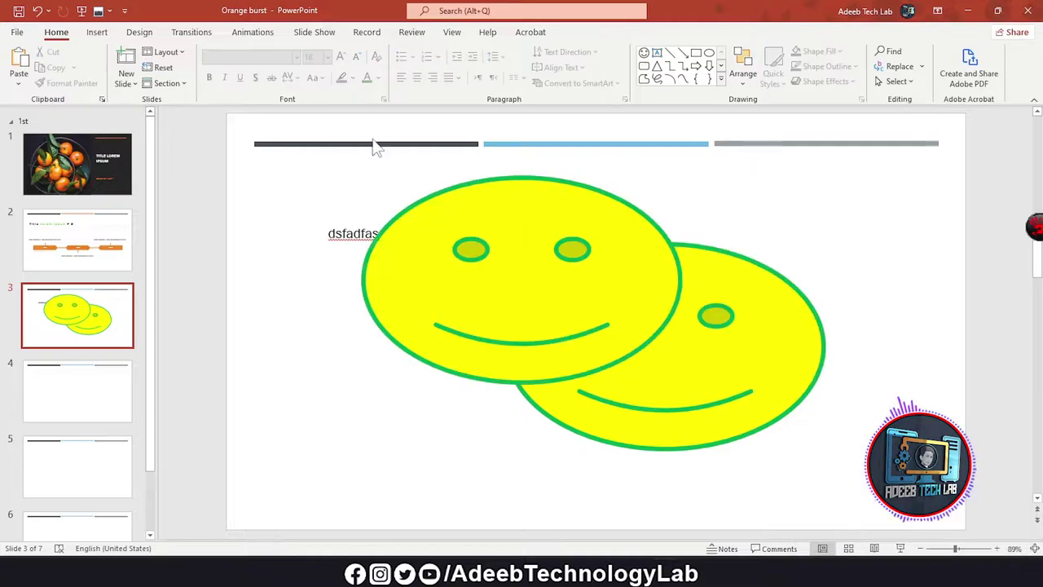
# - Select the back and front smileys in turn, then show the new slide layout list
pyautogui.click(728, 326)
pyautogui.click(449, 281)
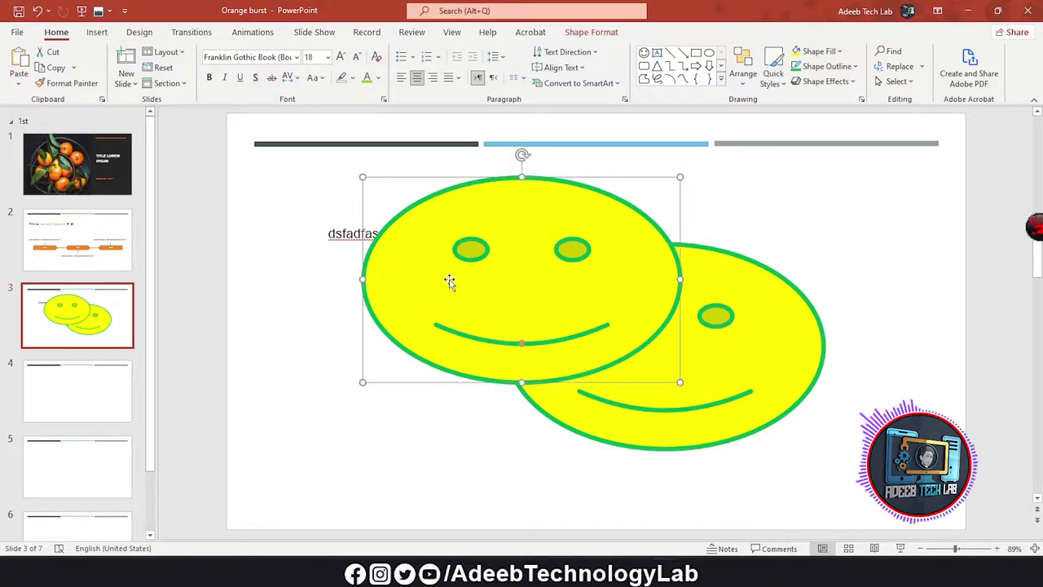
pyautogui.click(751, 320)
pyautogui.click(453, 291)
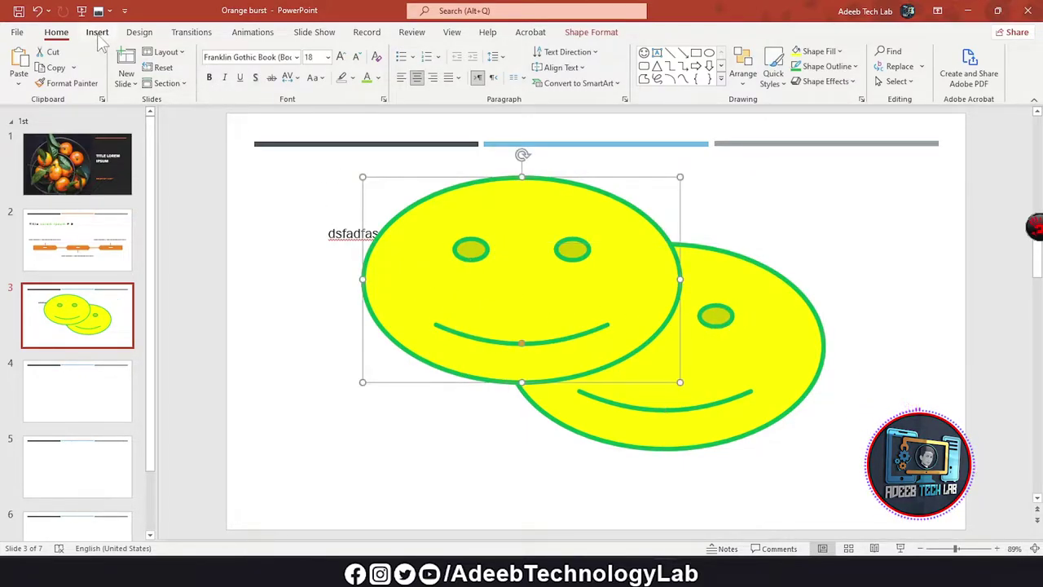
pyautogui.click(783, 364)
pyautogui.click(449, 269)
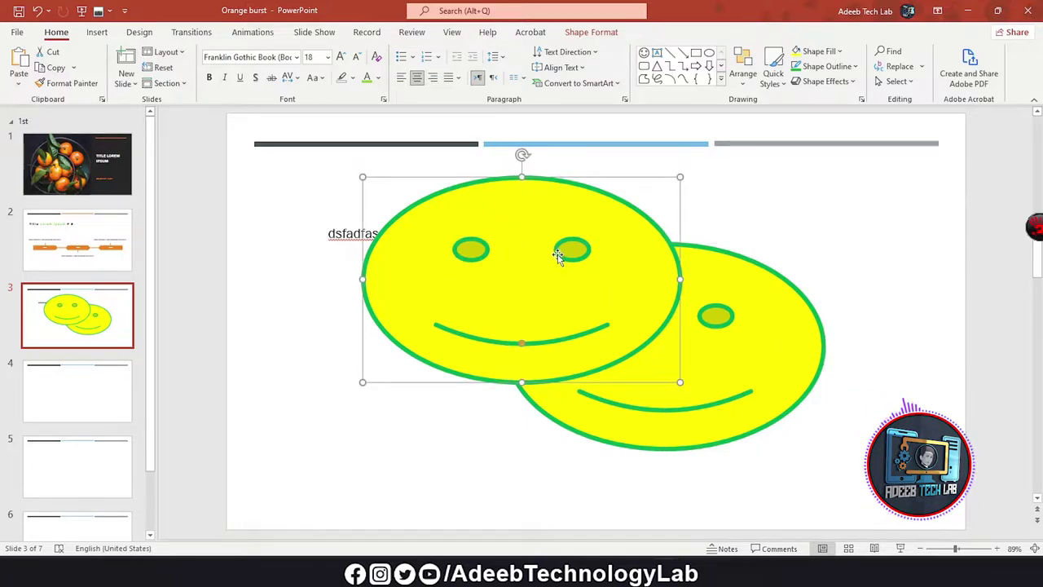
pyautogui.click(735, 349)
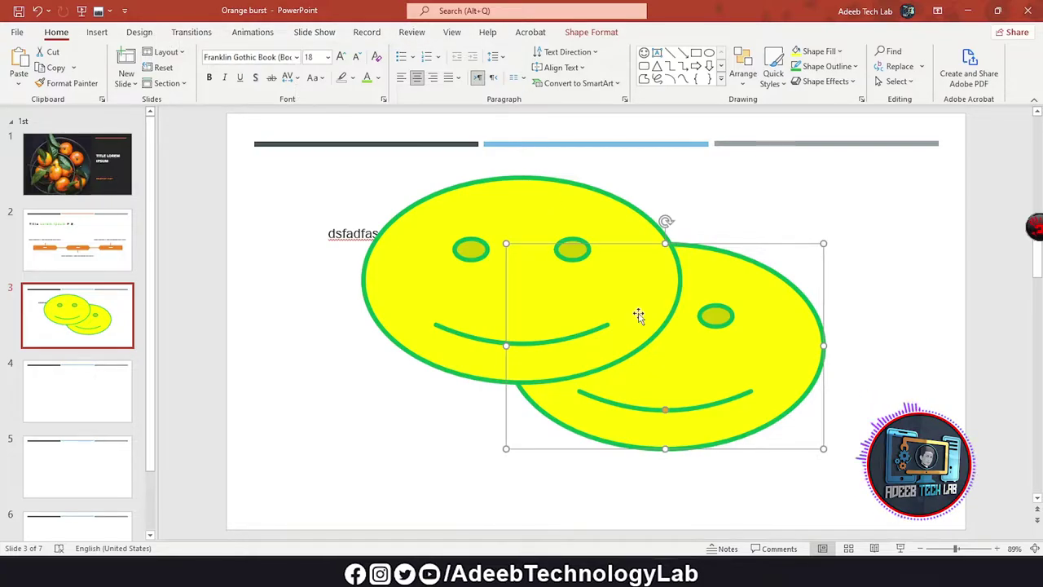
pyautogui.click(97, 32)
pyautogui.click(24, 83)
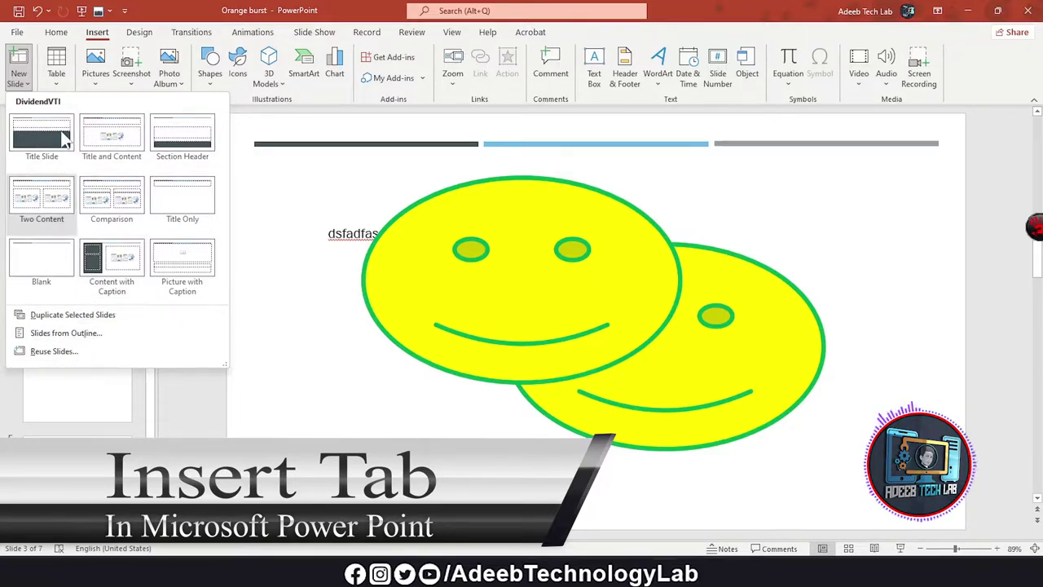
# - Insert a 5×4 table and type 'dfhdgf', 'fgd', 'dfg' and 'fgf' into its first cells
pyautogui.click(55, 81)
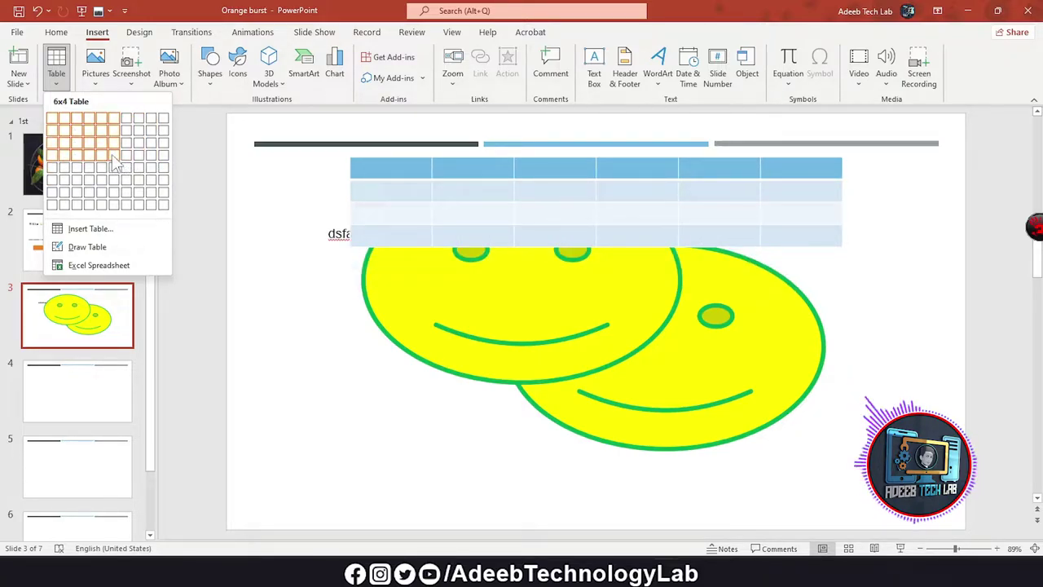
pyautogui.click(105, 161)
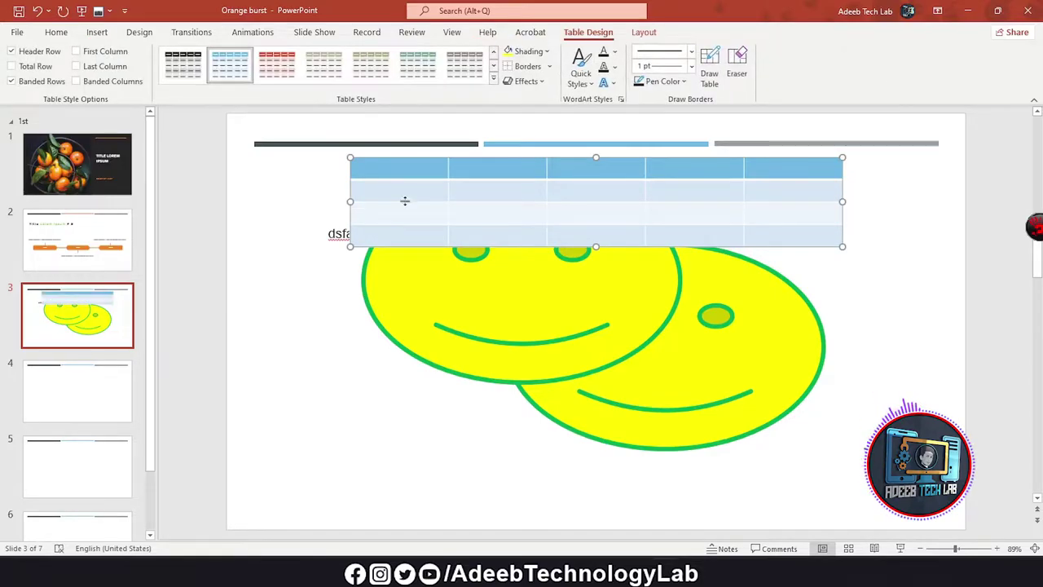
pyautogui.click(384, 169)
pyautogui.write('dfhdgf')
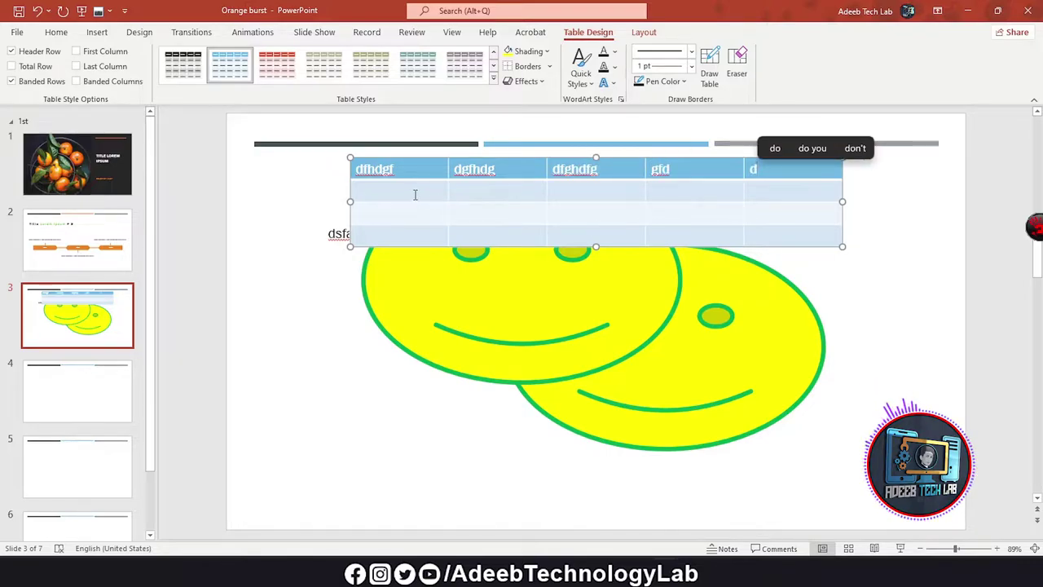
pyautogui.press('Tab')
pyautogui.press('Tab')
pyautogui.write('fgd')
pyautogui.press('Tab')
pyautogui.write('dfg')
pyautogui.press('Tab')
pyautogui.write('fgf')
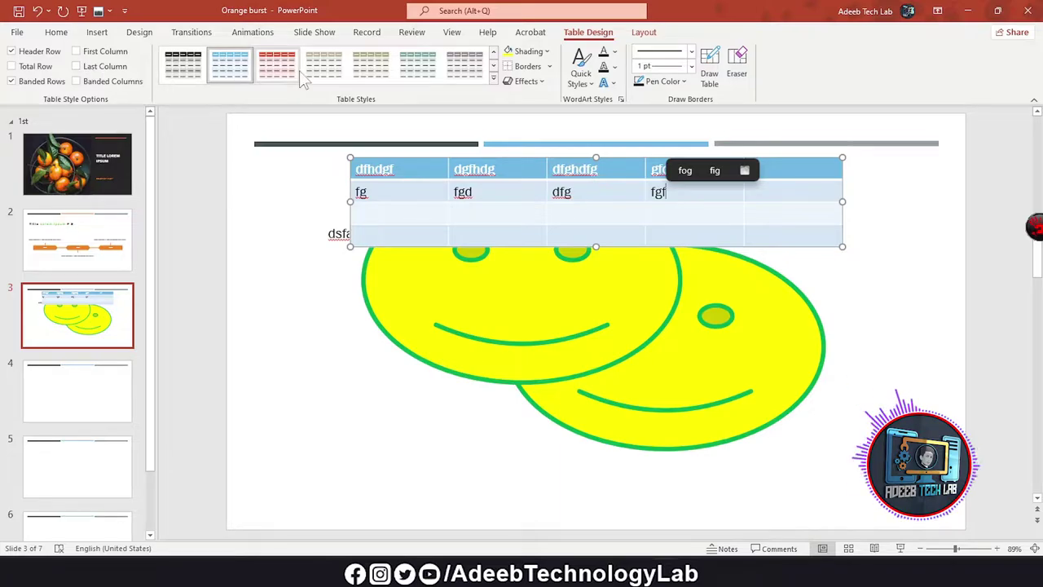
# - Apply a red Dark style from the Table Styles gallery
pyautogui.click(493, 77)
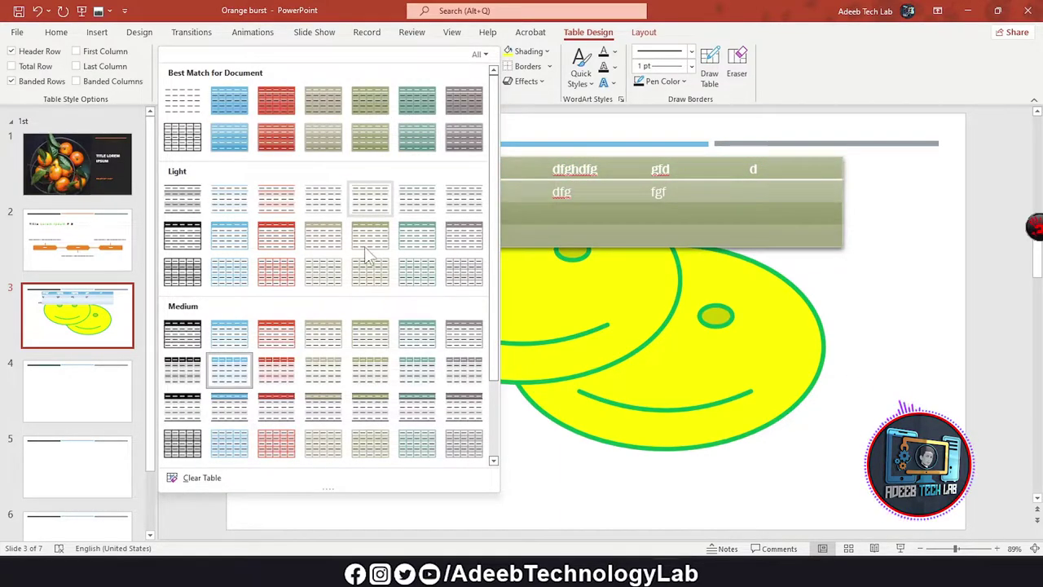
pyautogui.scroll(-2, 375, 293)
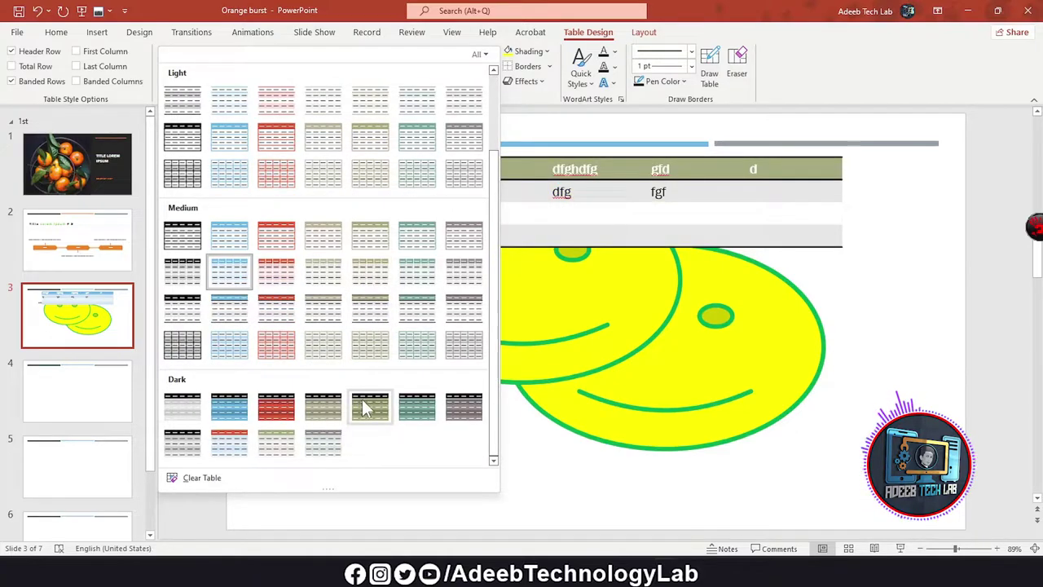
pyautogui.click(276, 407)
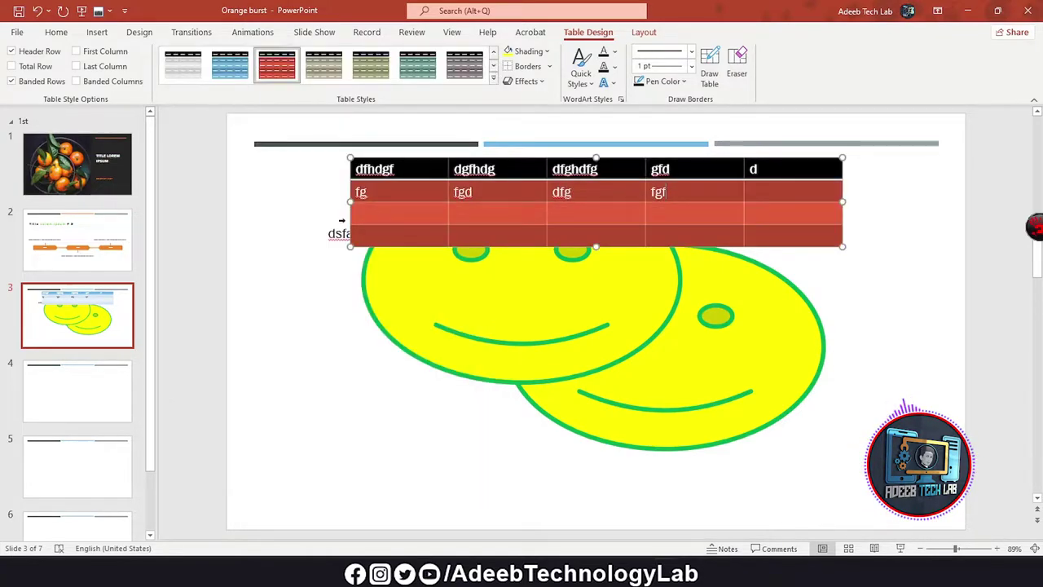
pyautogui.click(549, 66)
pyautogui.click(608, 218)
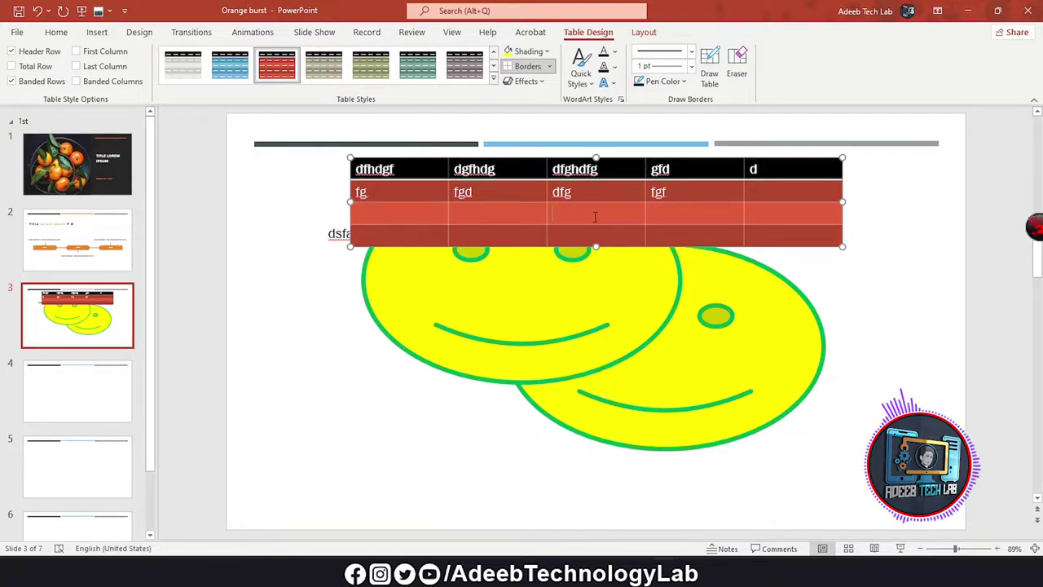
# - Fill the third-row cell under 'dfg' with grey
pyautogui.click(546, 51)
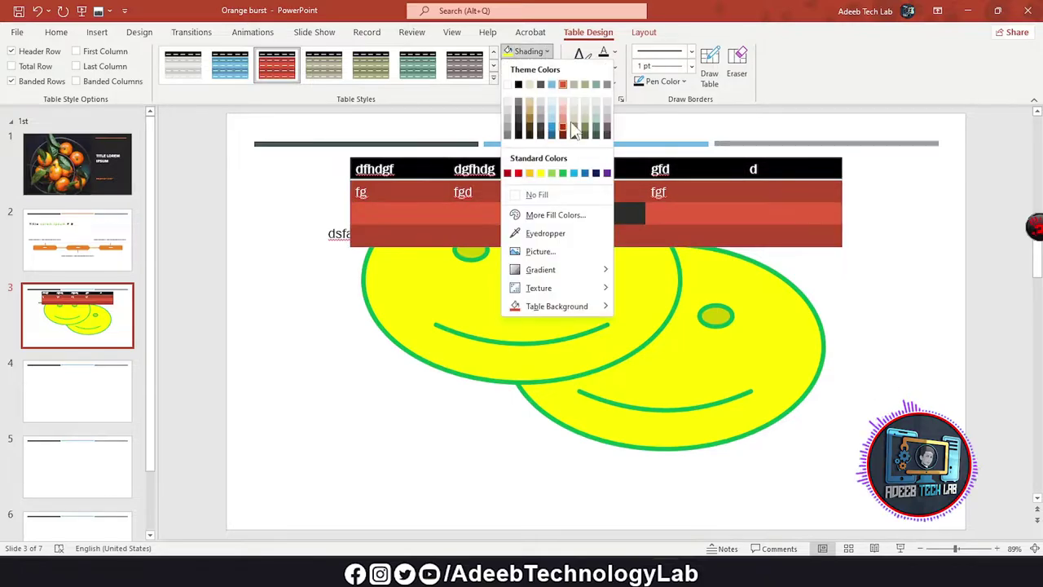
pyautogui.click(607, 129)
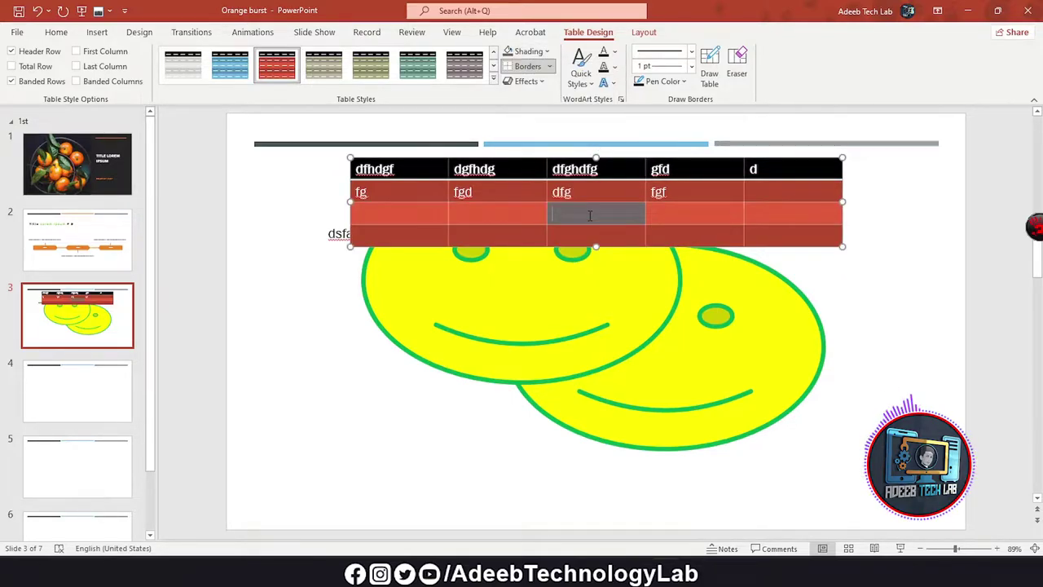
pyautogui.click(528, 66)
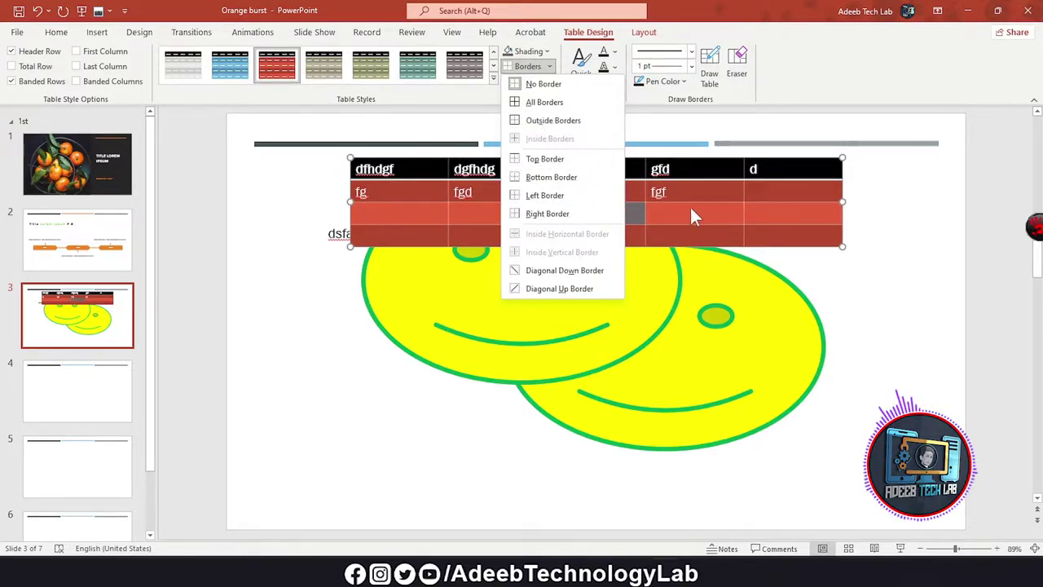
pyautogui.click(737, 216)
# - Select every table cell and apply All Borders
pyautogui.moveTo(375, 169); pyautogui.dragTo(780, 279)
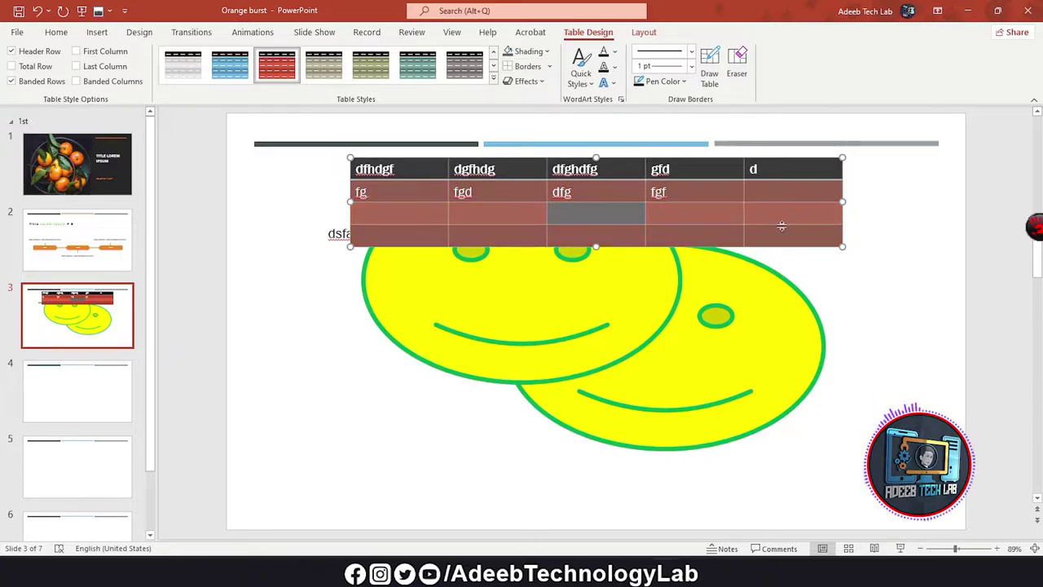
pyautogui.click(543, 68)
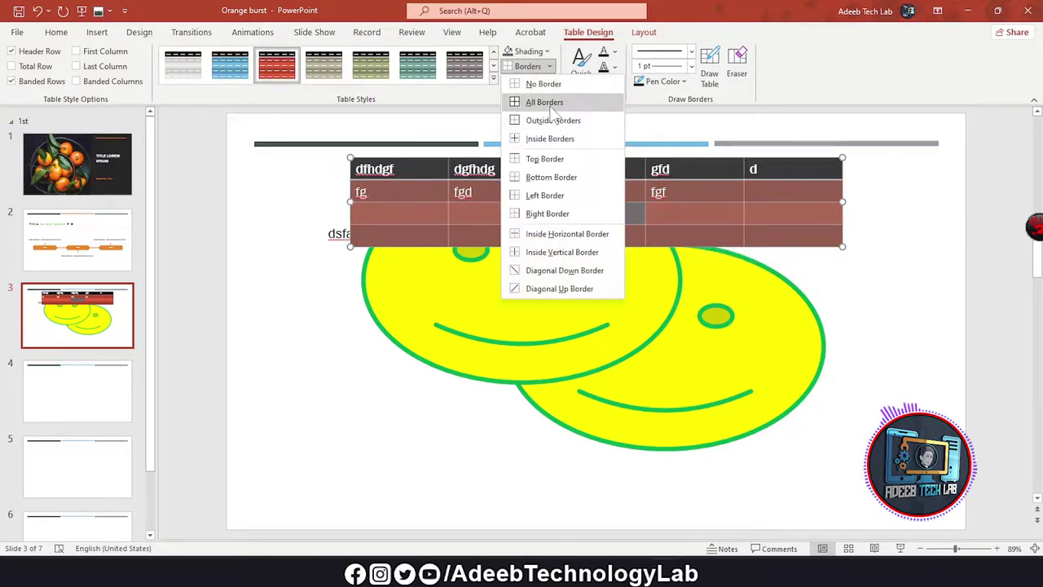
pyautogui.click(550, 104)
pyautogui.click(700, 212)
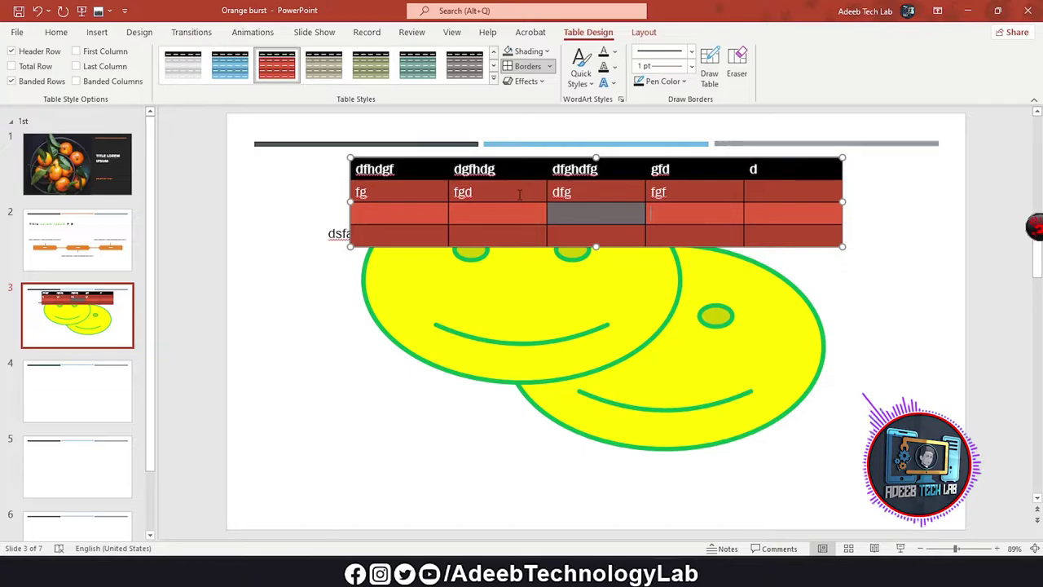
# - Browse the table Effects options, such as Shadow and Reflection, without applying any
pyautogui.click(522, 81)
pyautogui.moveTo(574, 140)
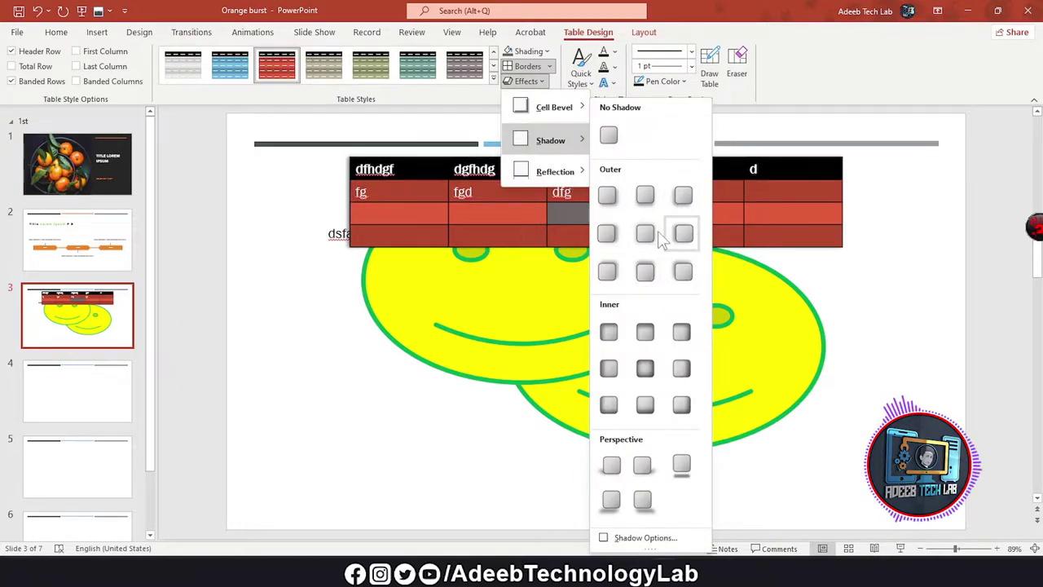
pyautogui.moveTo(586, 174)
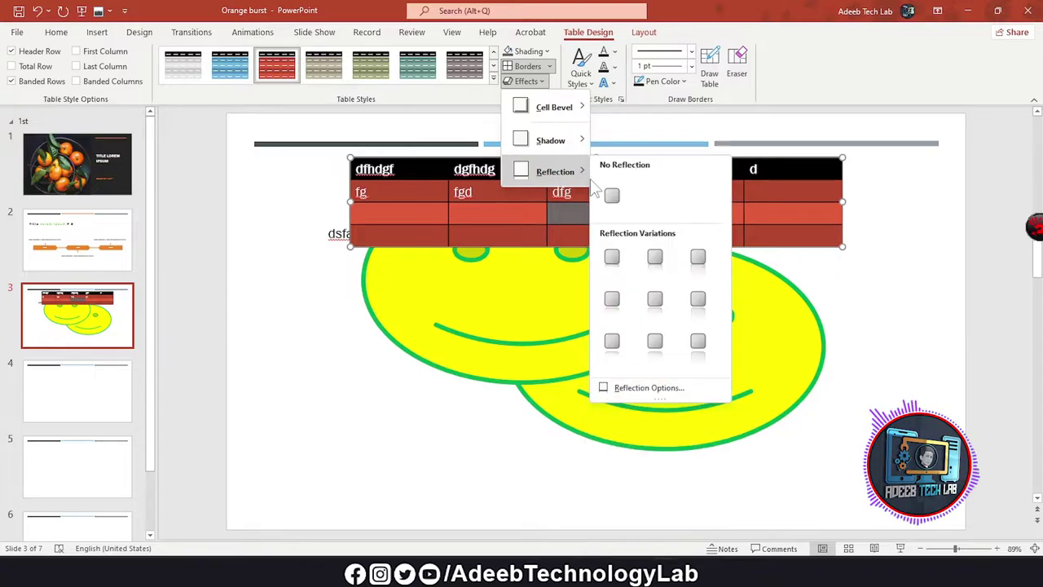
pyautogui.click(637, 71)
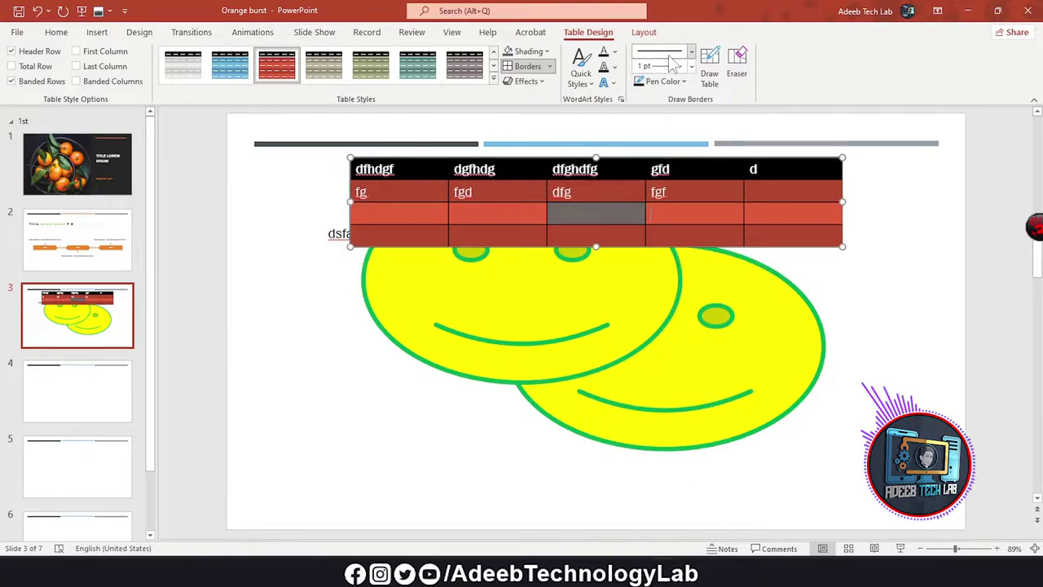
# - Give the header word 'dgfhdg' a light blue WordArt quick style
pyautogui.click(592, 86)
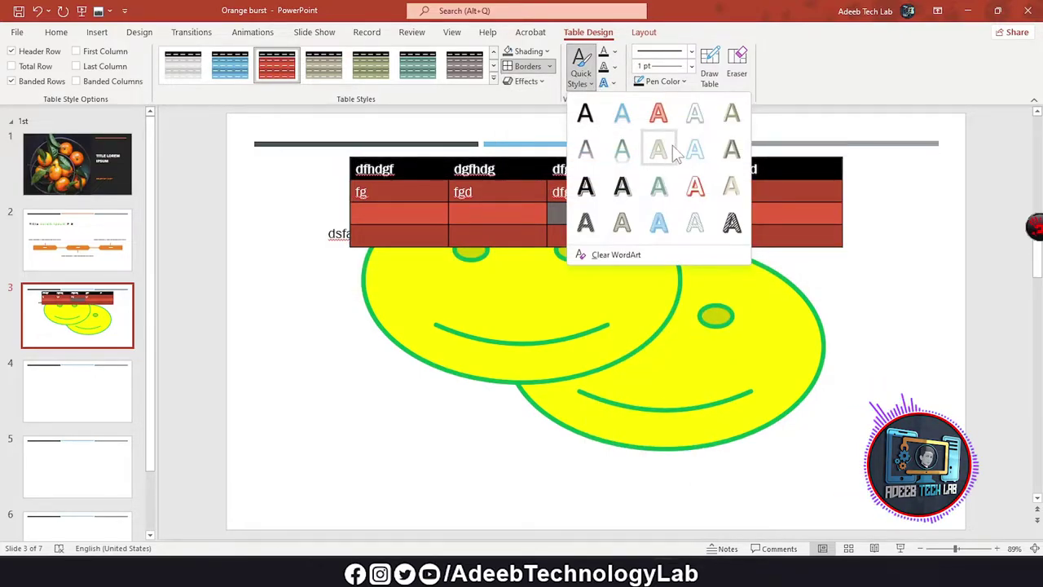
pyautogui.click(488, 159)
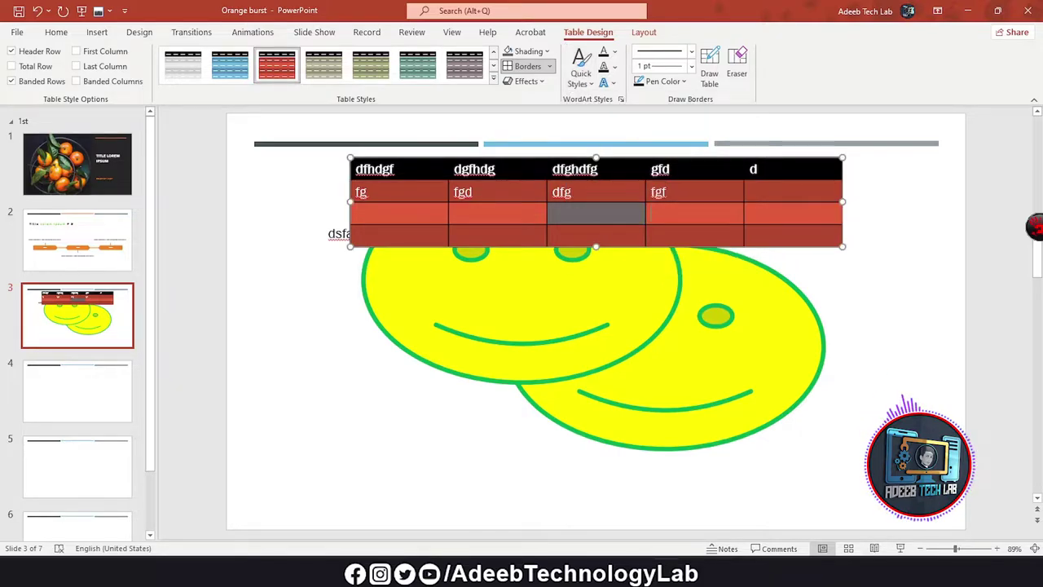
pyautogui.doubleClick(474, 168)
pyautogui.click(581, 74)
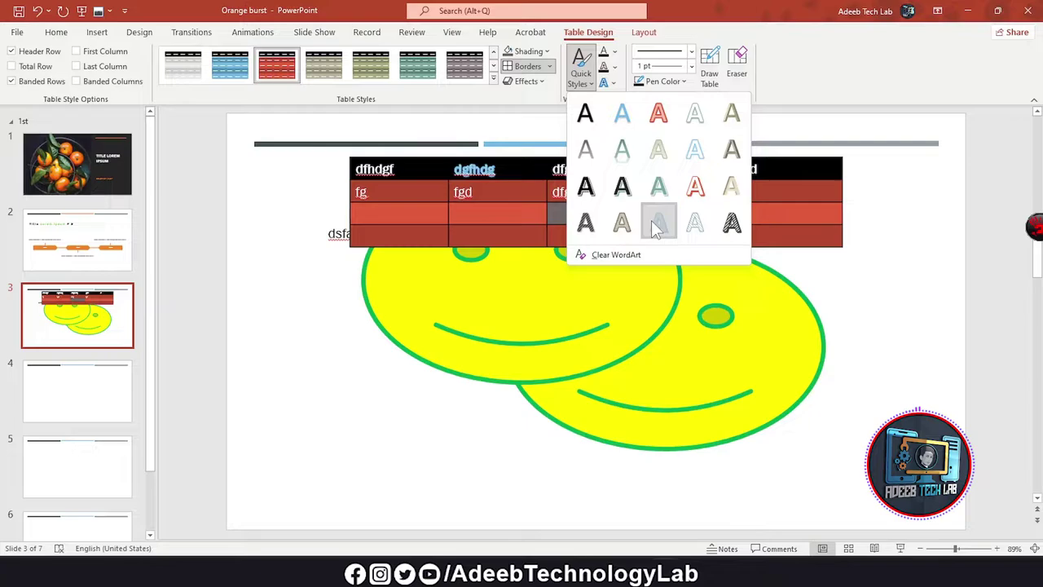
pyautogui.click(659, 223)
pyautogui.press('Left')
pyautogui.press('Left')
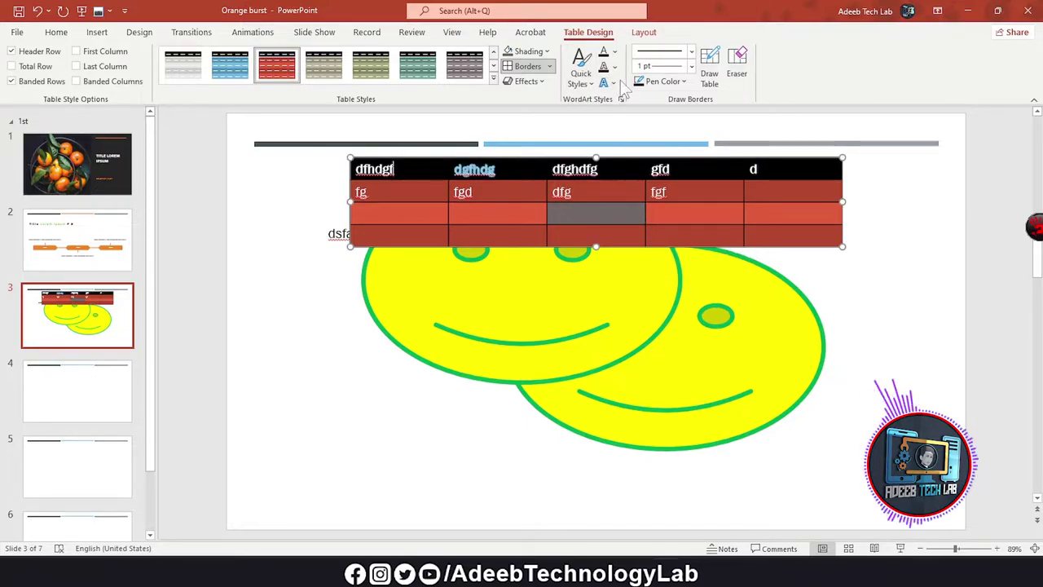
# - Browse the Text Fill, Text Outline and Text Effects menus without changing anything
pyautogui.click(615, 51)
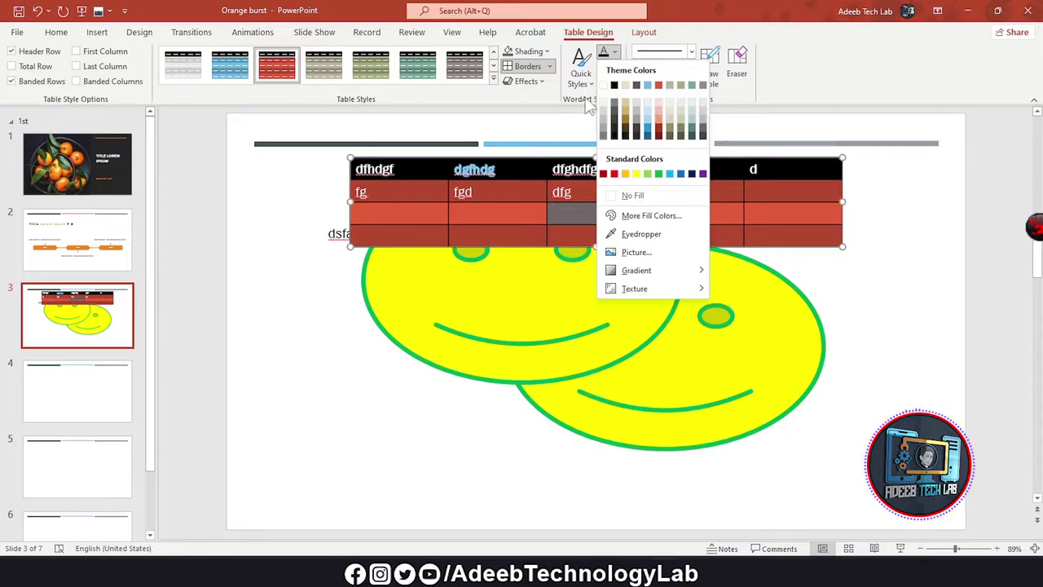
pyautogui.moveTo(673, 278)
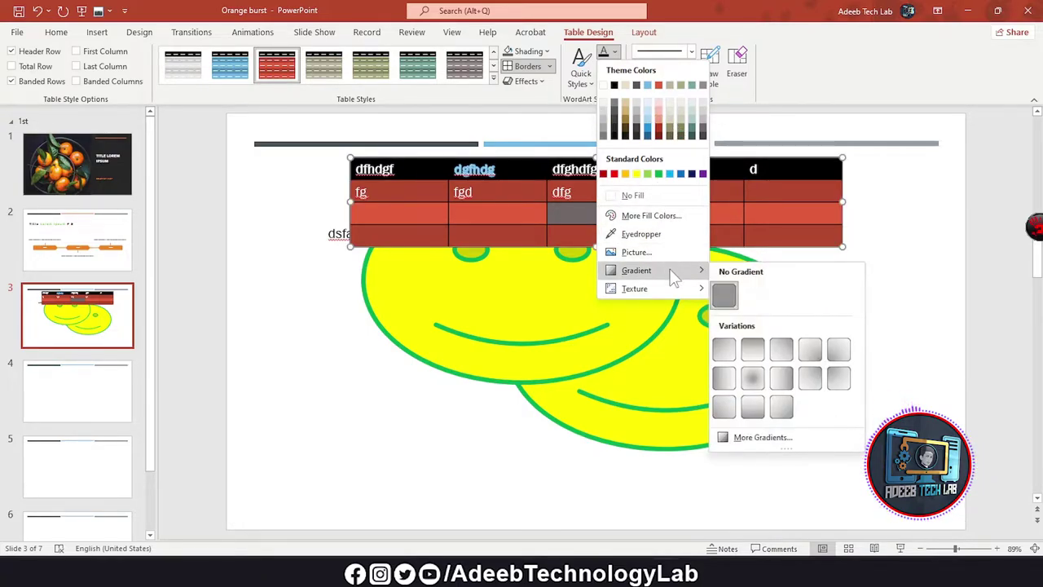
pyautogui.click(576, 100)
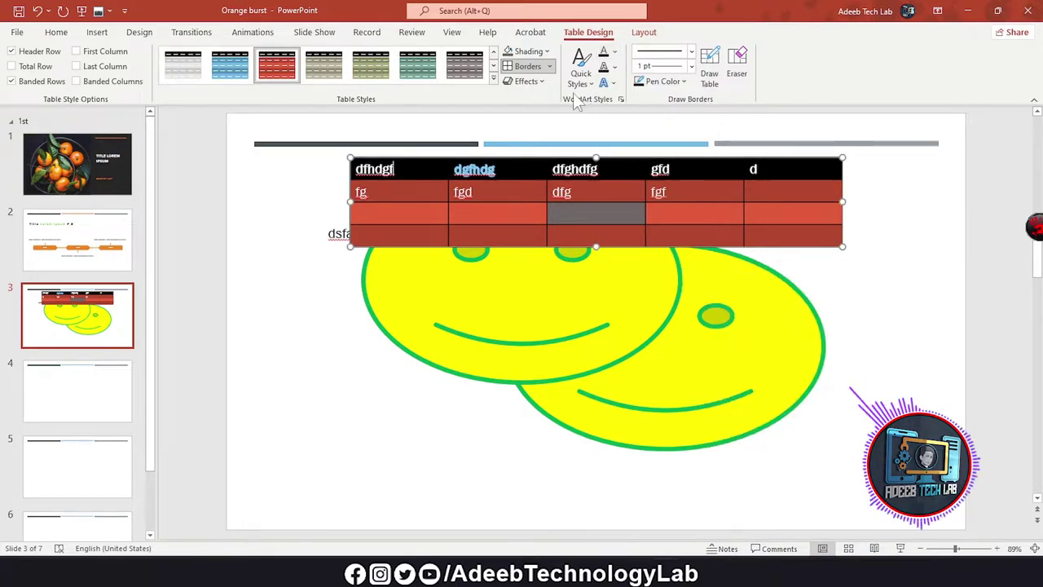
pyautogui.click(616, 68)
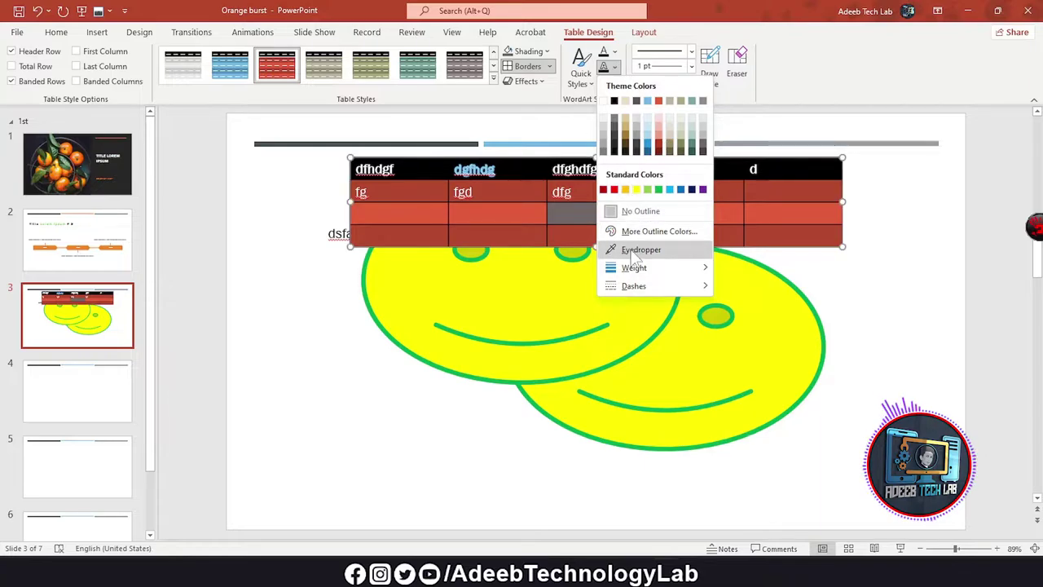
pyautogui.click(585, 102)
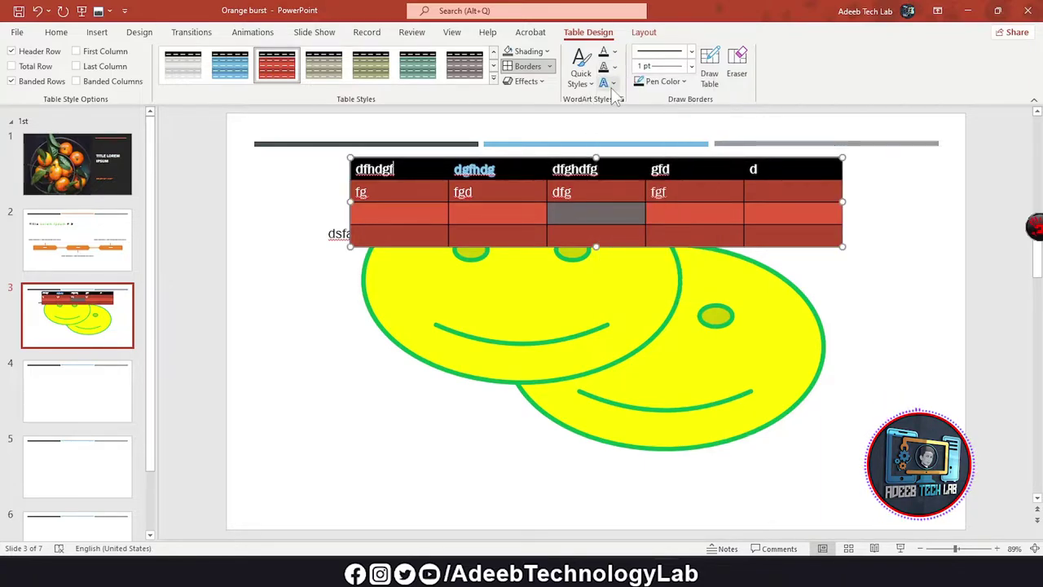
pyautogui.click(615, 84)
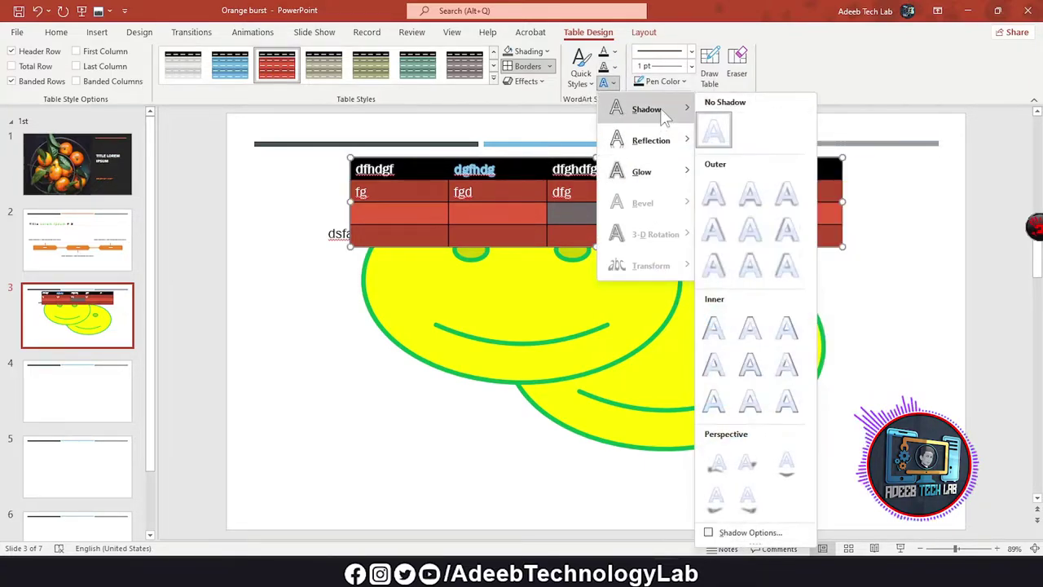
pyautogui.moveTo(667, 167)
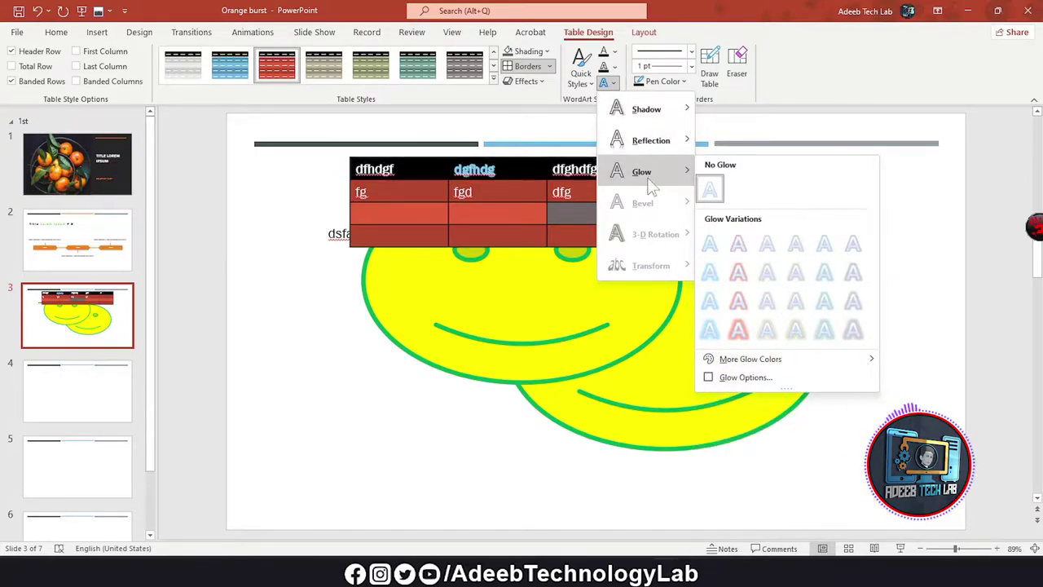
pyautogui.moveTo(652, 123)
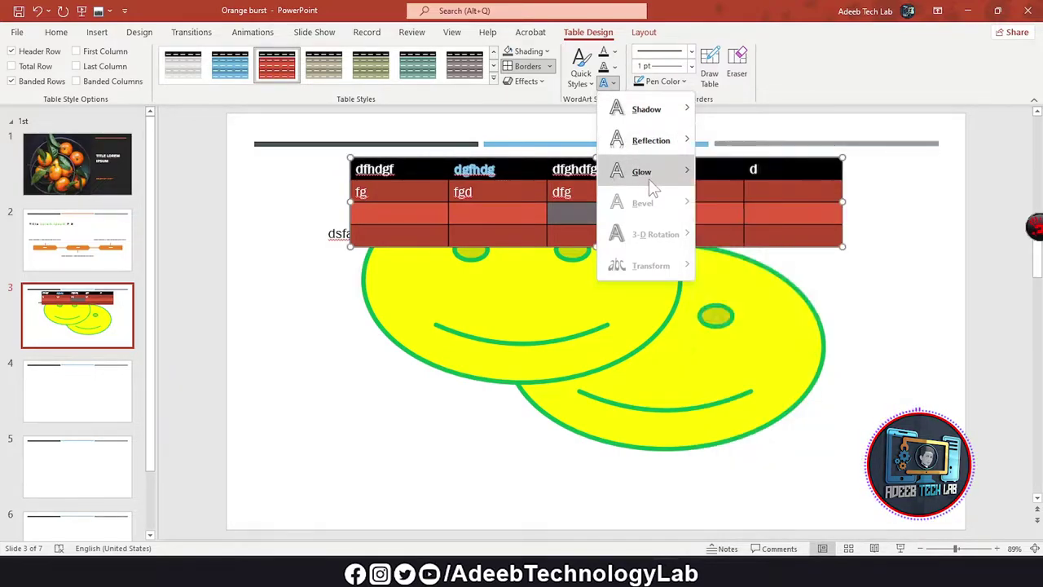
pyautogui.press('Escape')
pyautogui.click(691, 54)
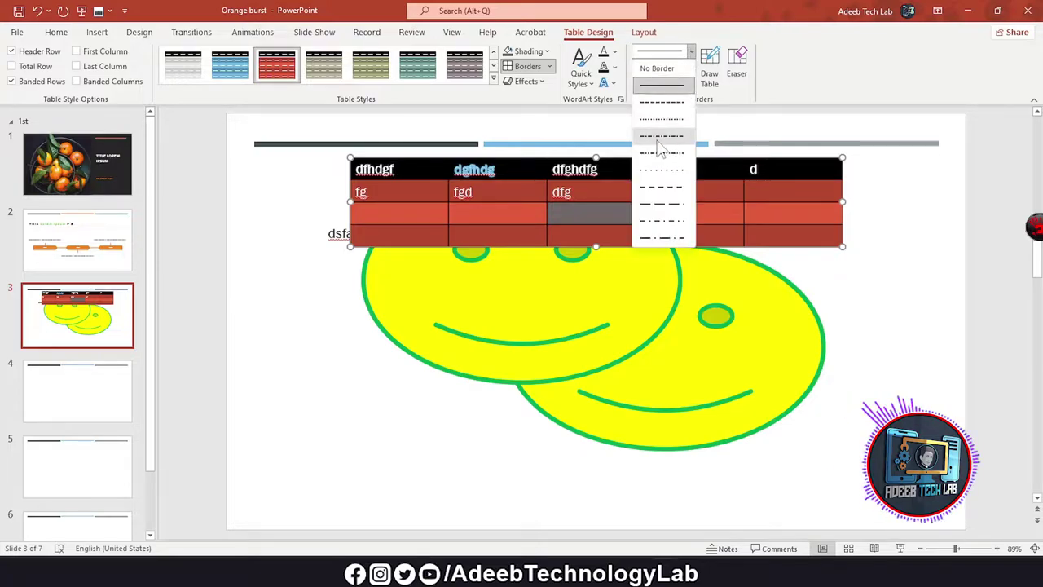
# - Set the border pen to a yellow 4½ pt dash-dot line
pyautogui.click(464, 193)
pyautogui.moveTo(363, 169)
pyautogui.mouseDown()
pyautogui.moveTo(675, 201)
pyautogui.moveTo(835, 236)
pyautogui.mouseUp()
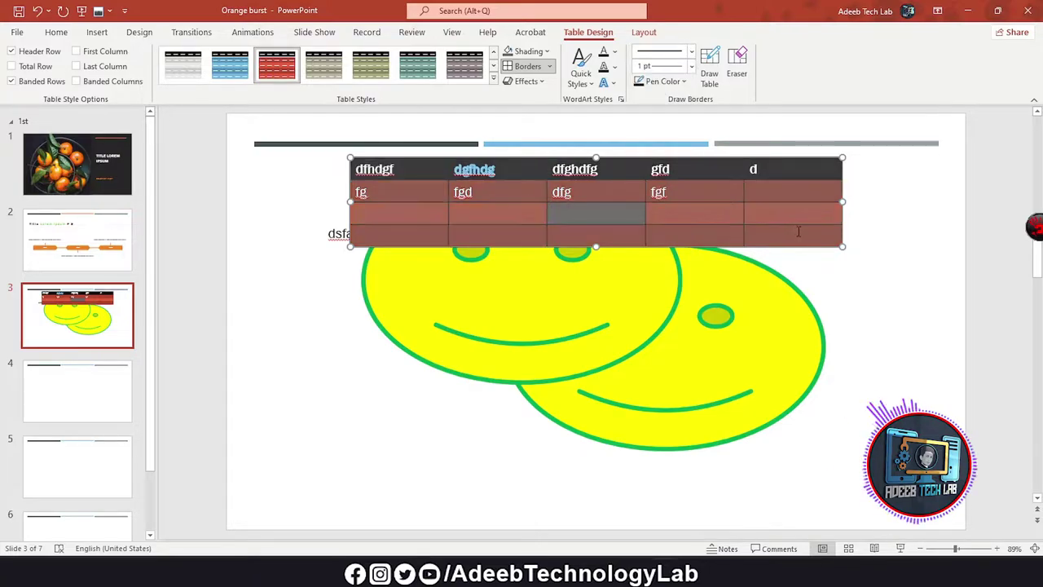
pyautogui.click(692, 54)
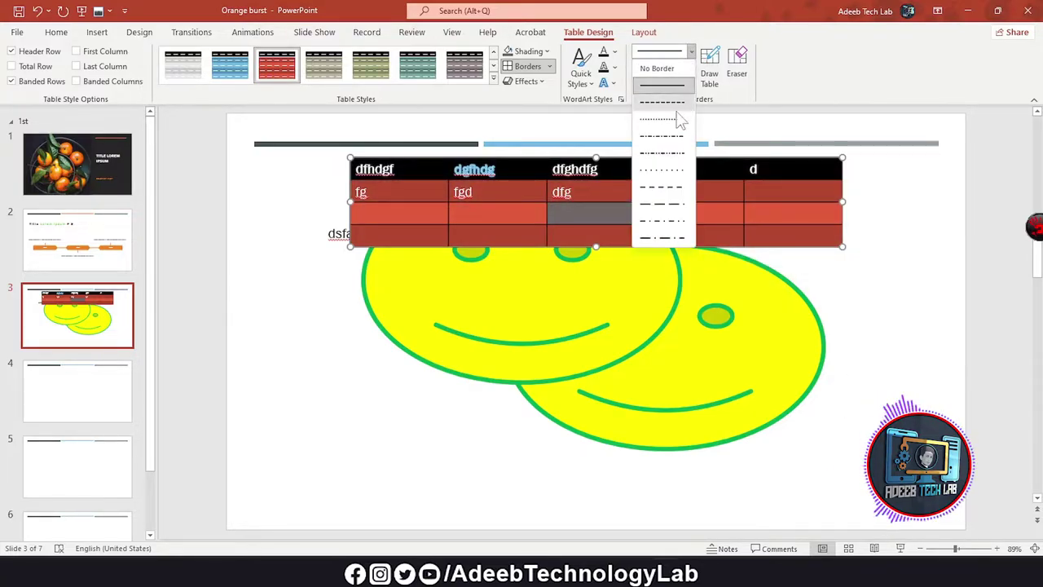
pyautogui.click(667, 139)
pyautogui.click(691, 66)
pyautogui.click(671, 205)
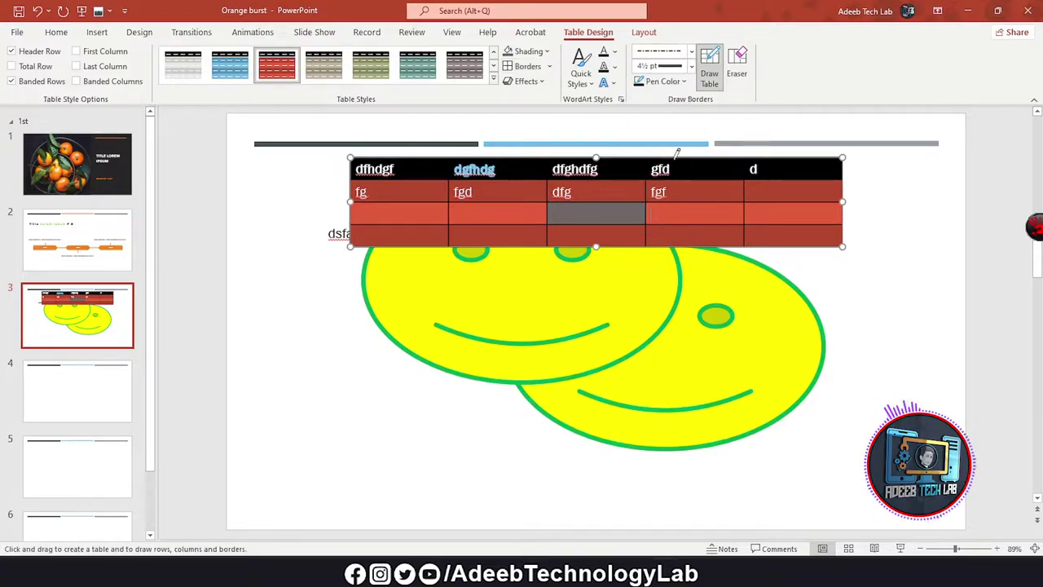
pyautogui.click(679, 81)
pyautogui.click(672, 205)
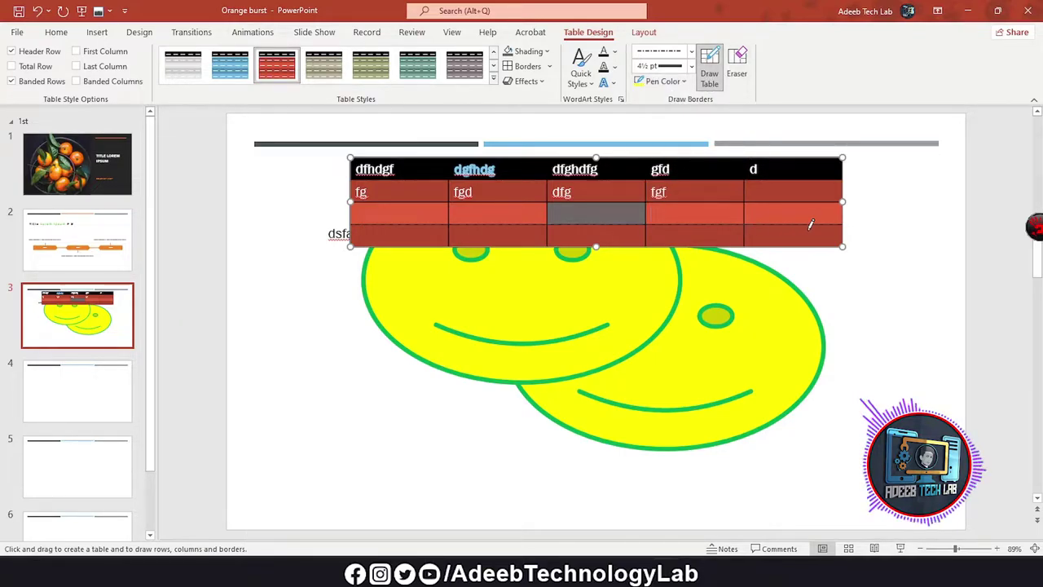
# - Draw the yellow dash-dot border across the table's third row
pyautogui.moveTo(829, 220); pyautogui.dragTo(767, 227)
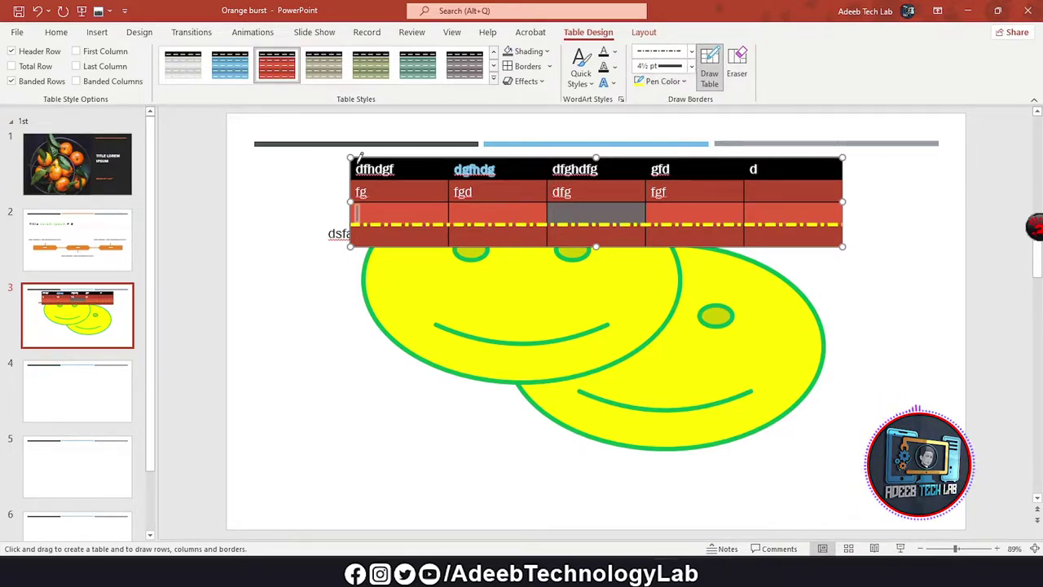
pyautogui.click(717, 71)
pyautogui.click(722, 70)
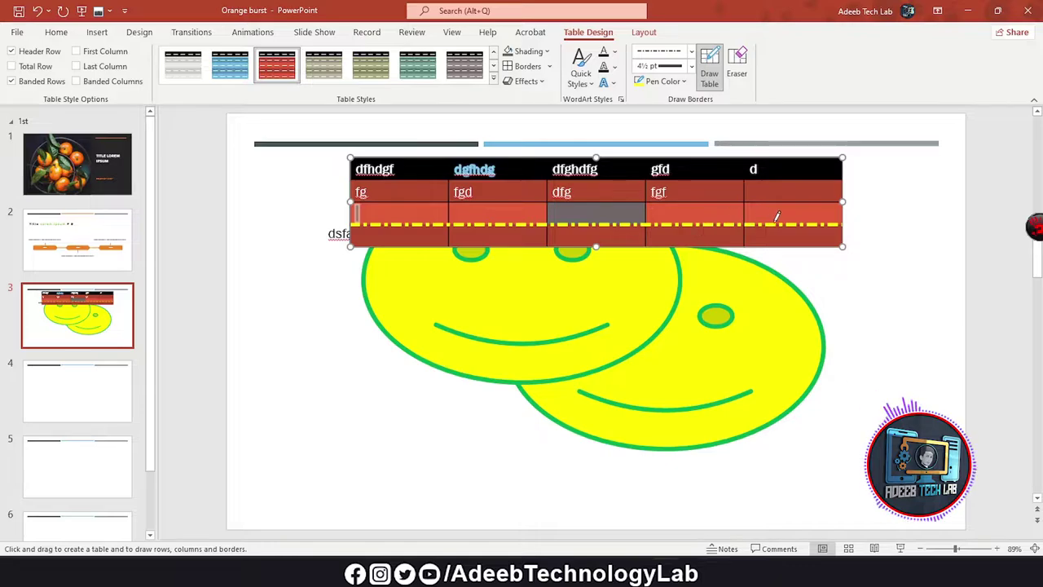
# - Erase the yellow dash-dot line with the Eraser, merging the bottom two rows
pyautogui.click(736, 65)
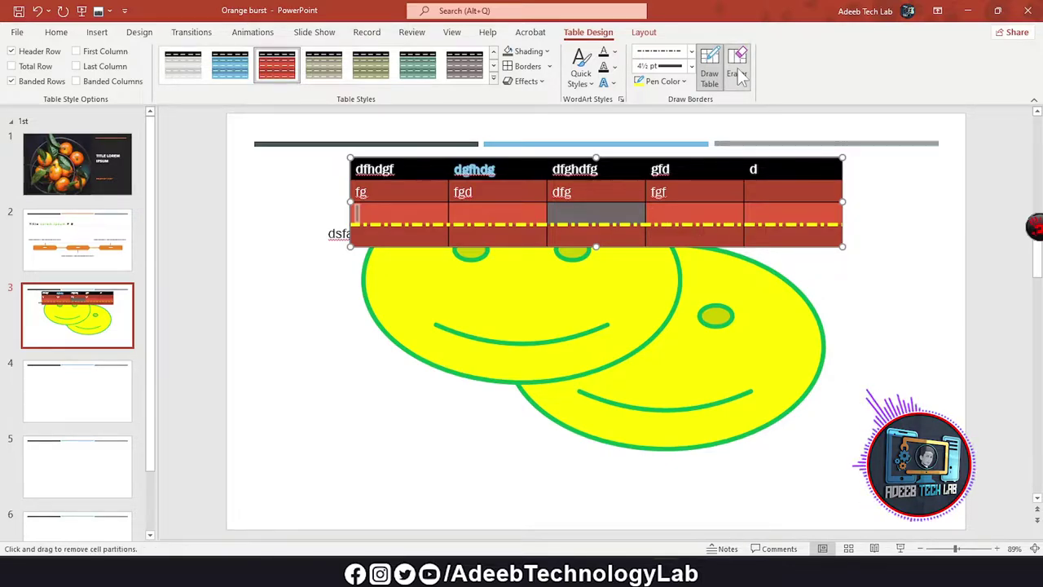
pyautogui.click(817, 220)
pyautogui.click(676, 220)
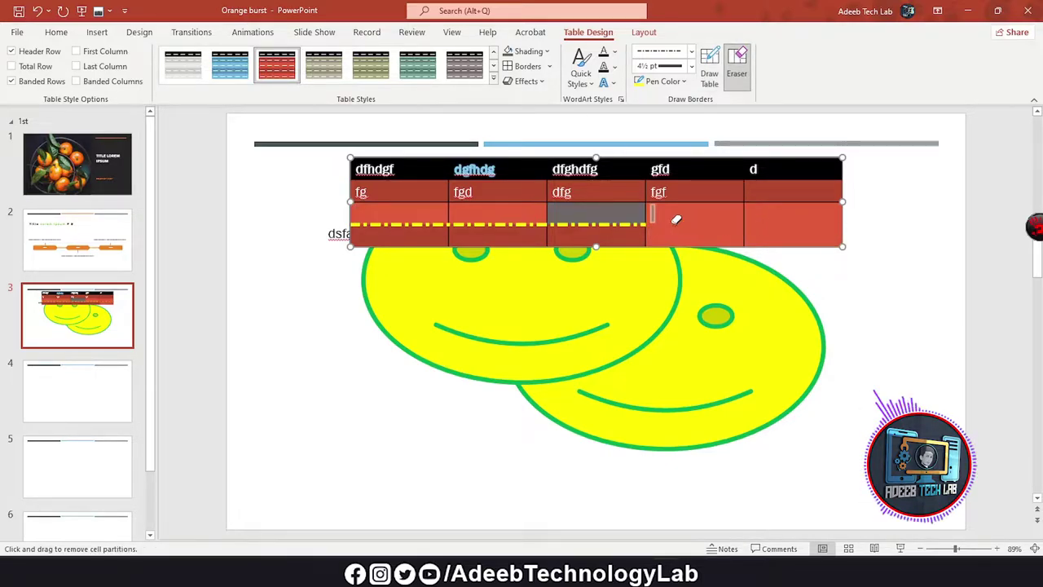
pyautogui.moveTo(538, 222); pyautogui.dragTo(402, 220)
pyautogui.click(577, 222)
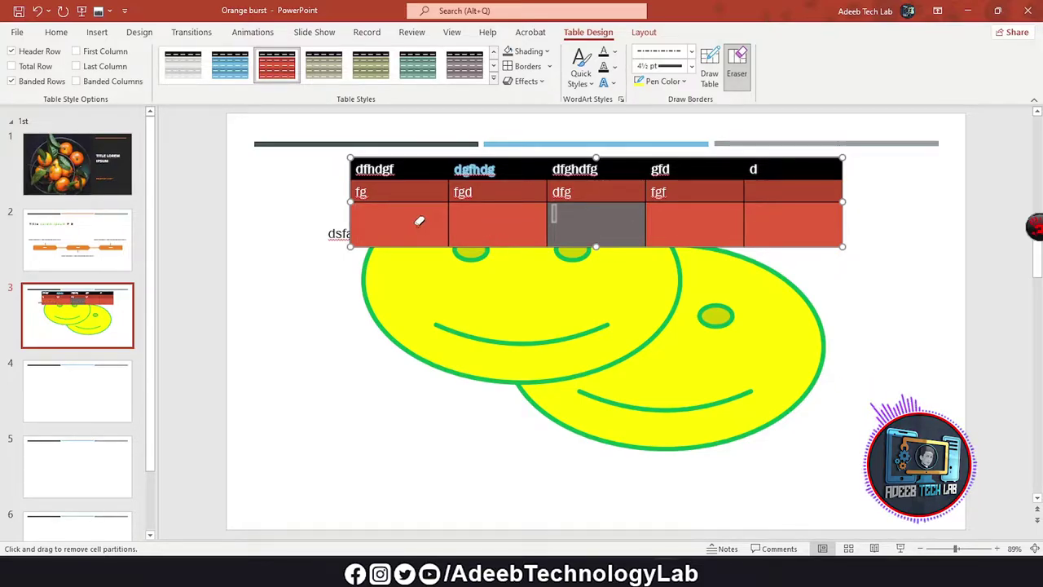
pyautogui.press('Escape')
# - Select the first four cells of the table's third row
pyautogui.click(686, 227)
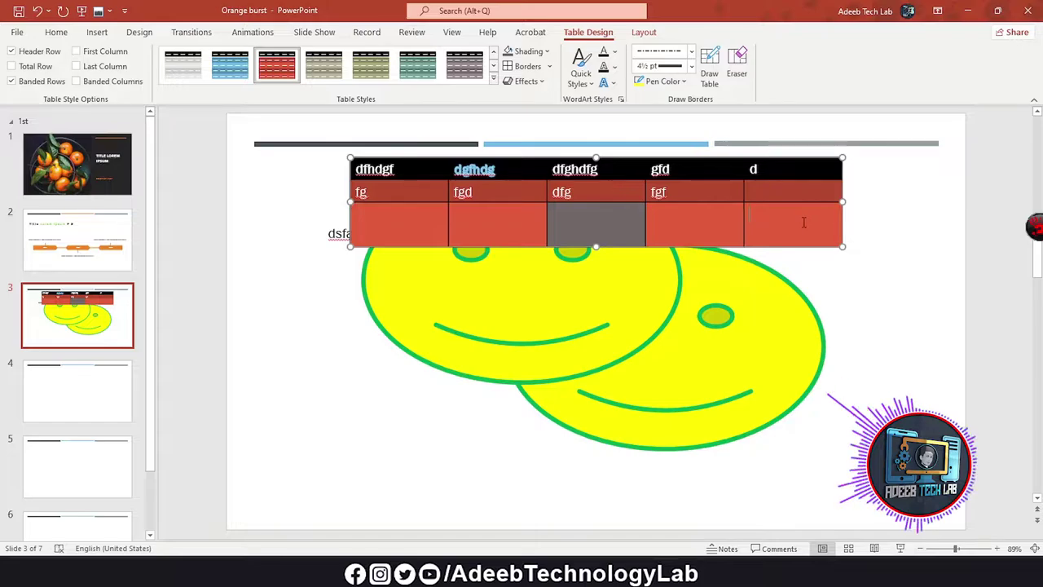
pyautogui.moveTo(419, 215); pyautogui.dragTo(731, 229)
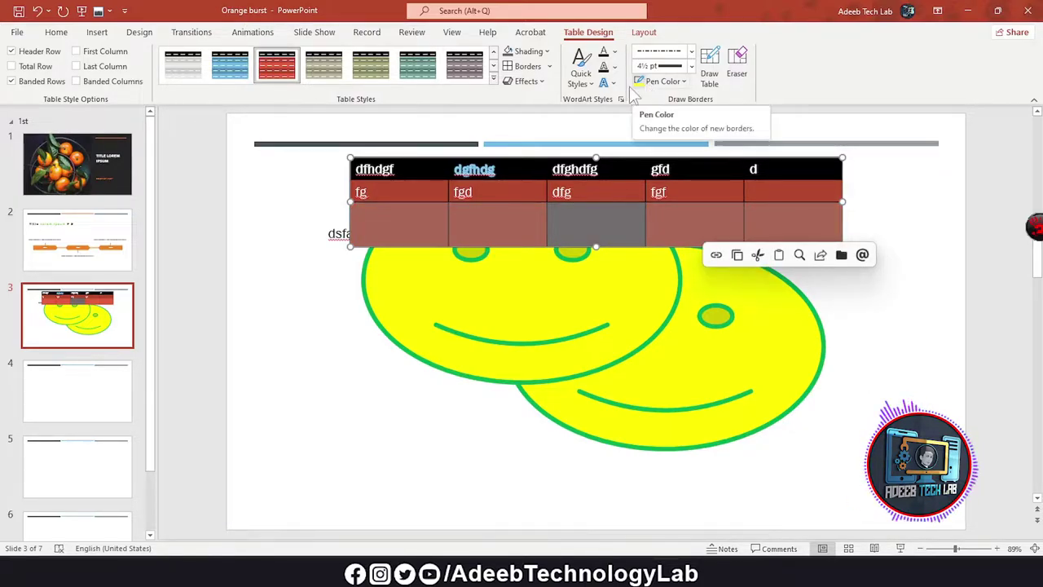
pyautogui.click(644, 33)
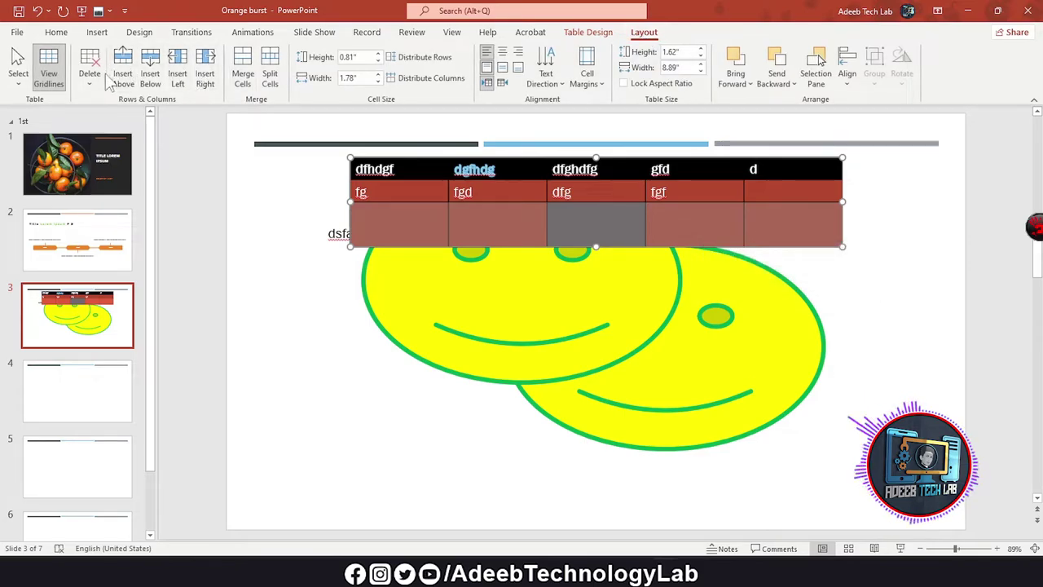
# - Delete the bottom row, then add a row below row three and five columns on the left
pyautogui.click(152, 74)
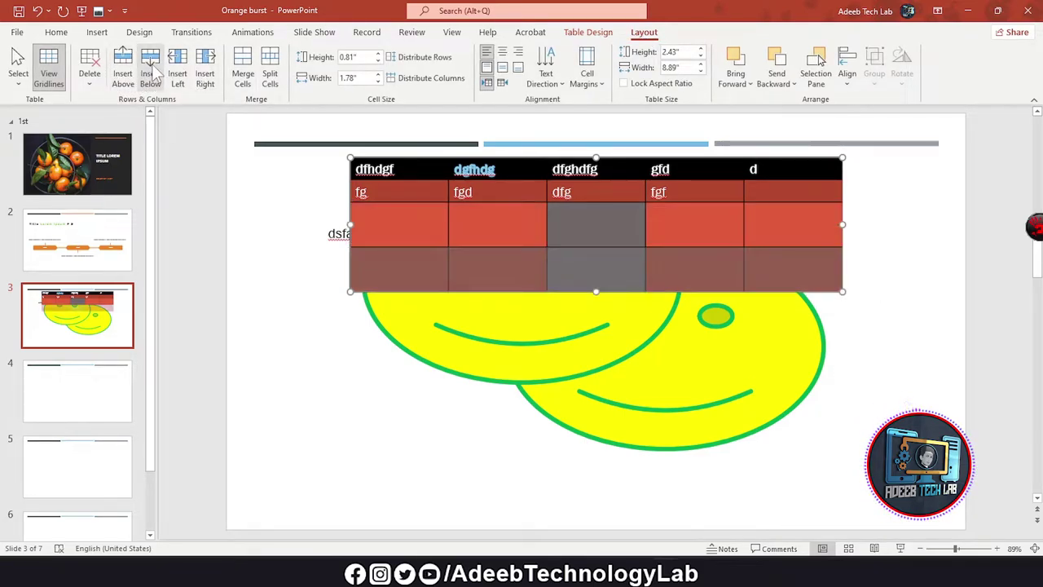
pyautogui.click(89, 75)
pyautogui.click(123, 120)
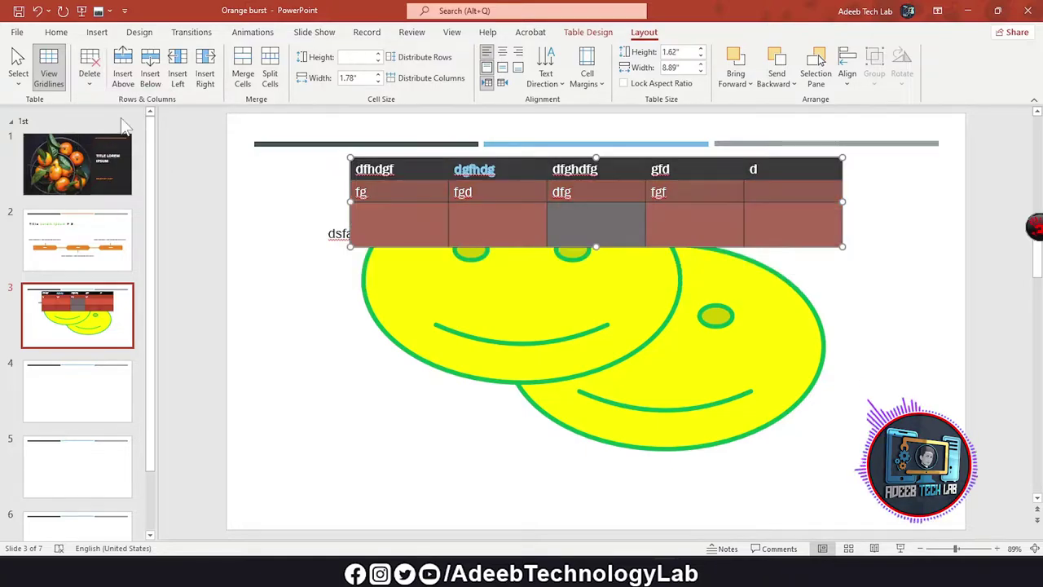
pyautogui.moveTo(647, 222); pyautogui.dragTo(375, 219)
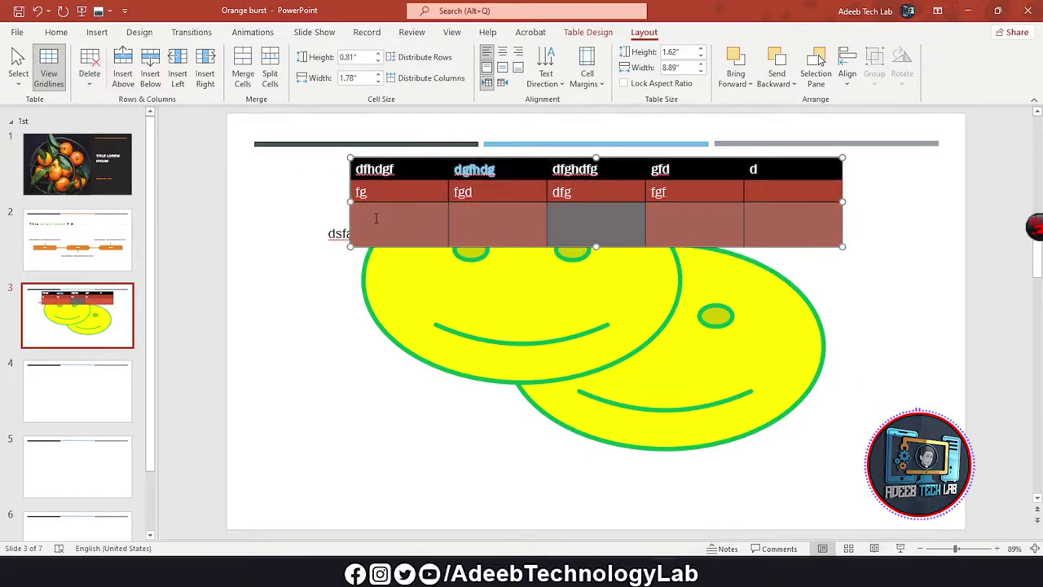
pyautogui.click(151, 75)
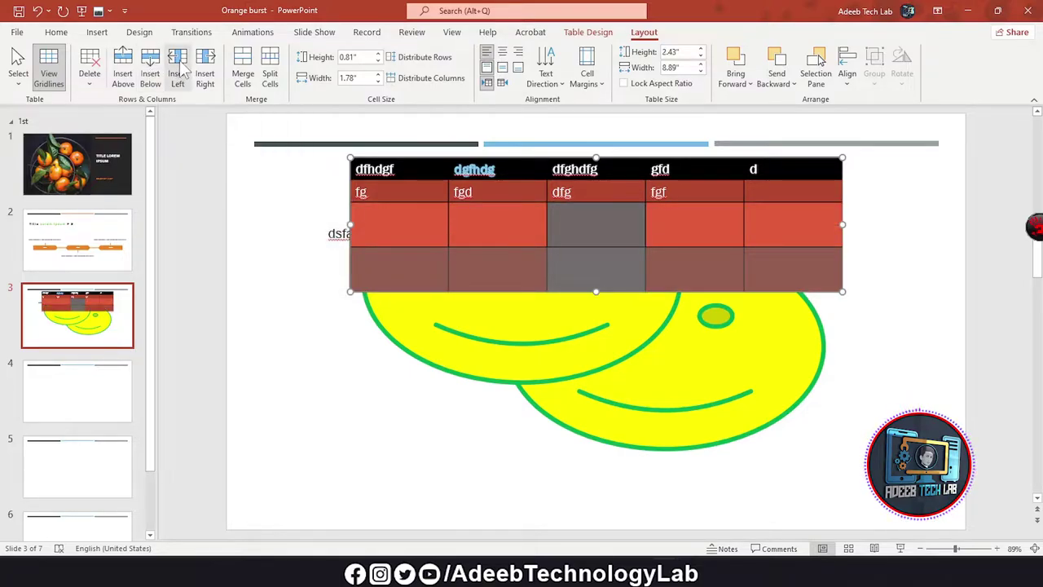
pyautogui.click(181, 73)
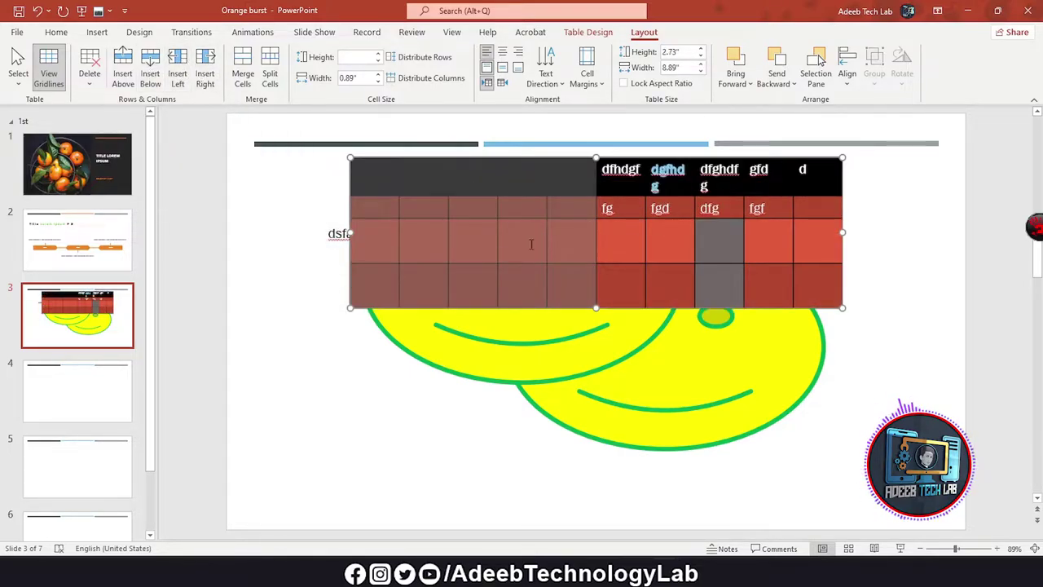
# - Select the entire third row across all columns and merge it into one cell
pyautogui.click(498, 248)
pyautogui.moveTo(376, 239); pyautogui.dragTo(797, 247)
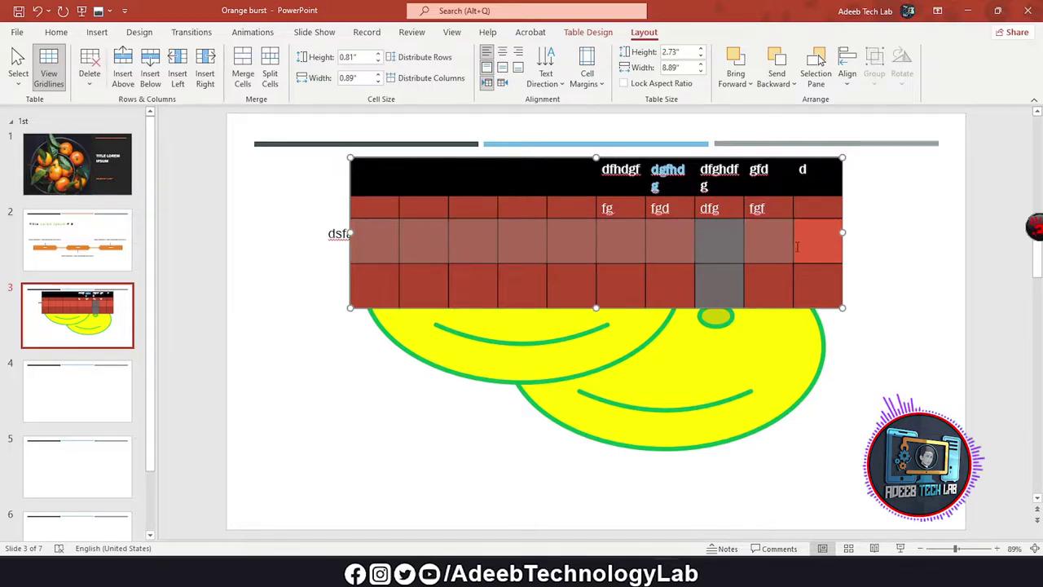
pyautogui.click(244, 73)
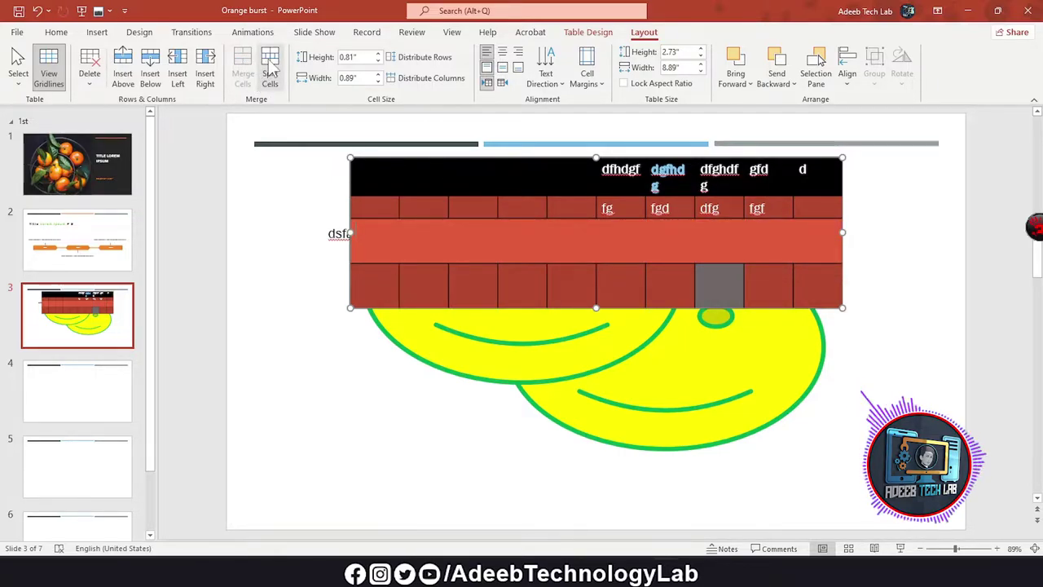
# - Split the merged third row into 2 wide cells
pyautogui.click(271, 72)
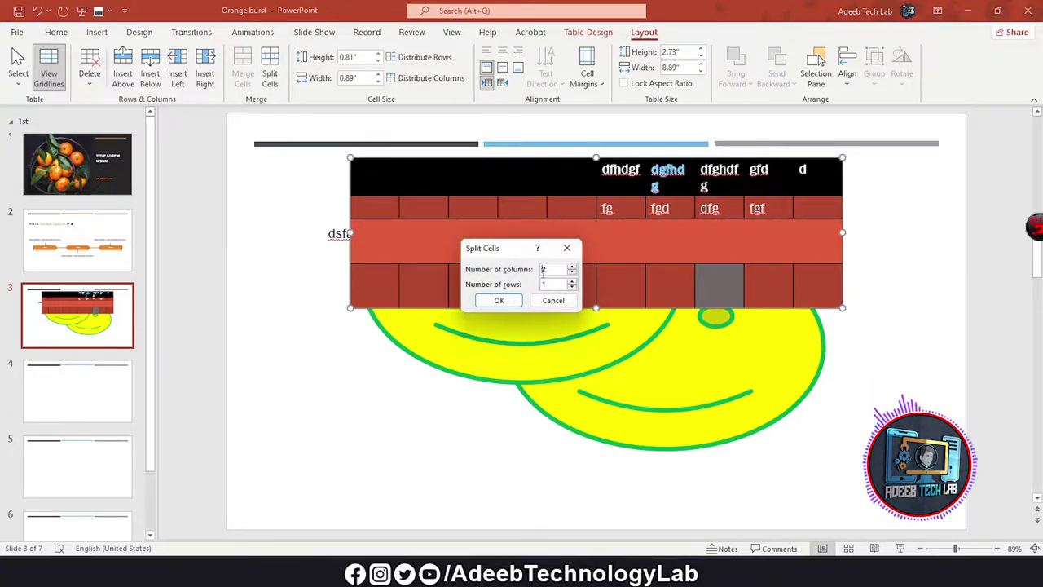
pyautogui.click(499, 300)
pyautogui.moveTo(638, 245); pyautogui.dragTo(645, 246)
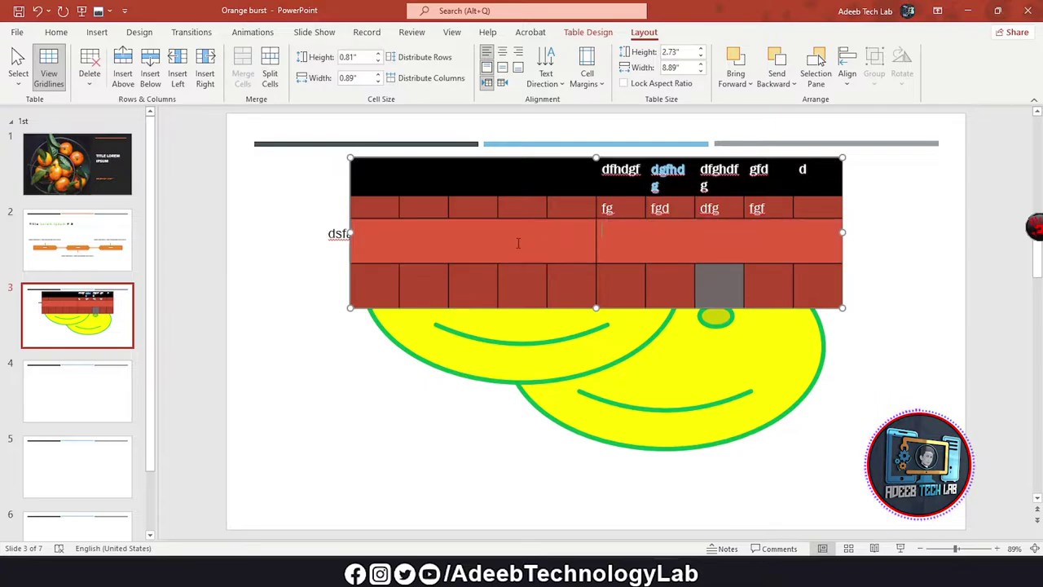
pyautogui.click(646, 243)
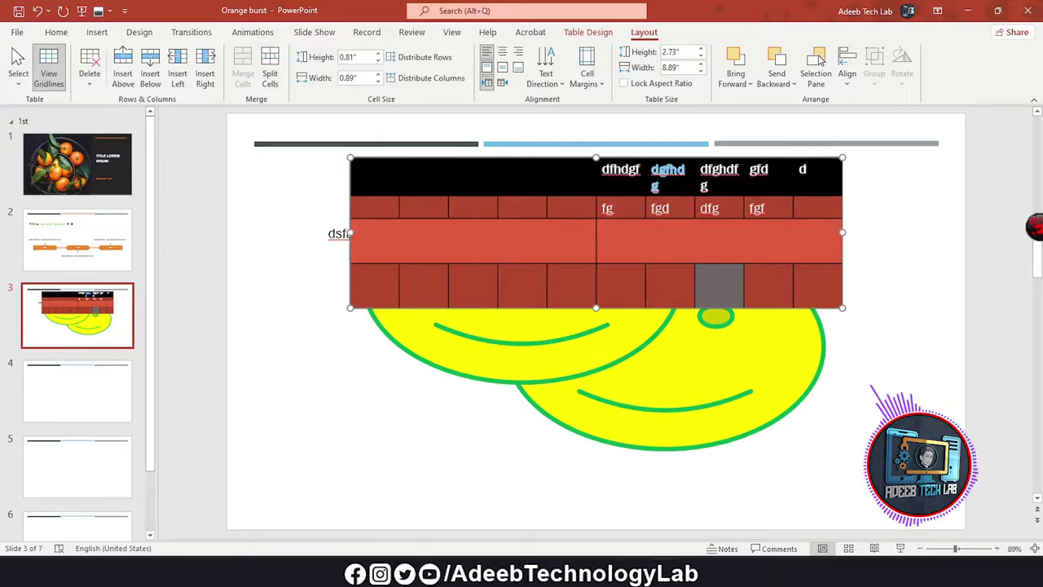
# - Set the height of rows two to four to 0.55"
pyautogui.moveTo(396, 209); pyautogui.dragTo(570, 297)
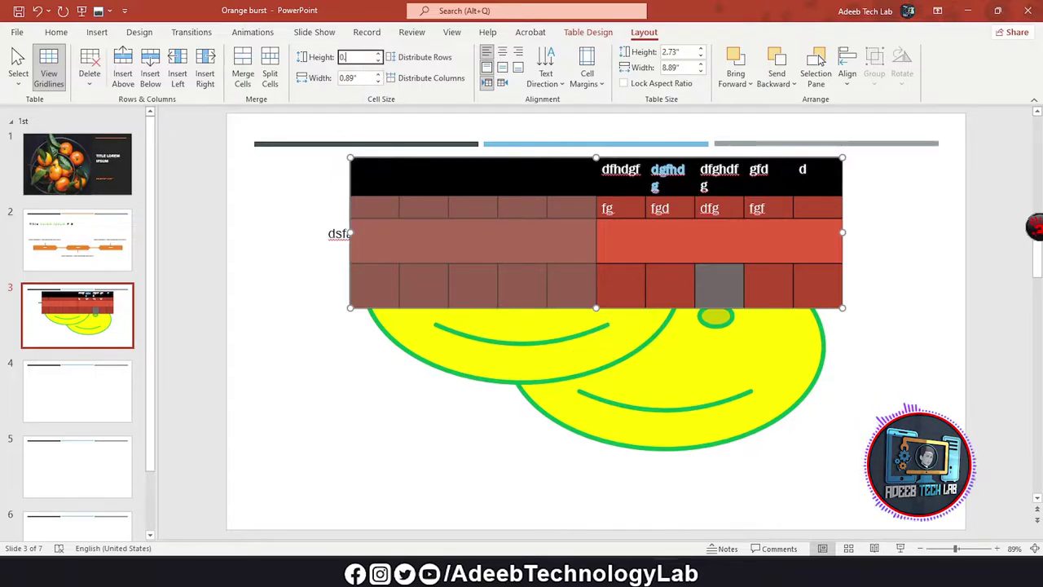
pyautogui.write('.5')
pyautogui.press('Return')
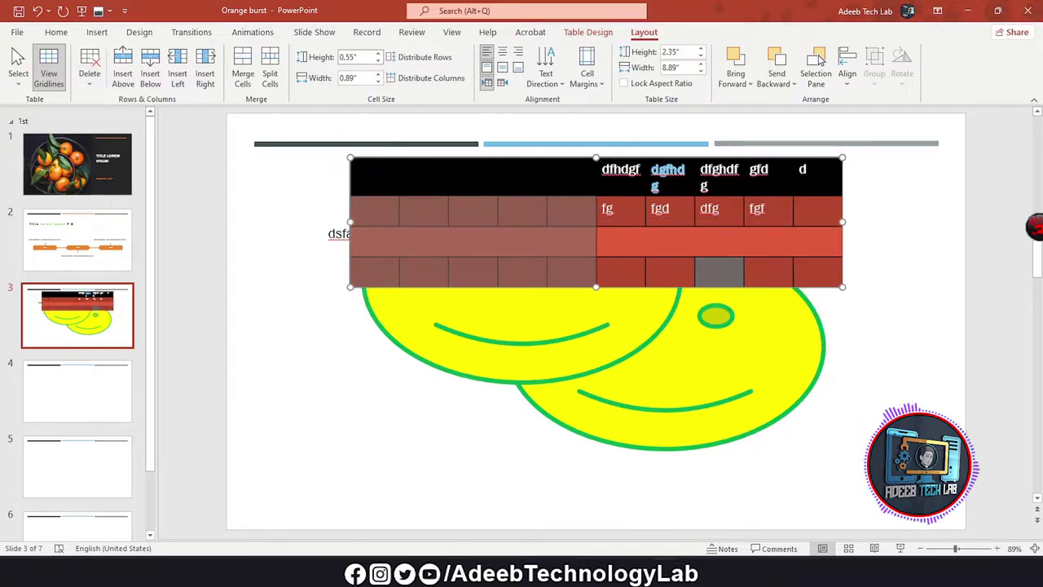
pyautogui.click(465, 224)
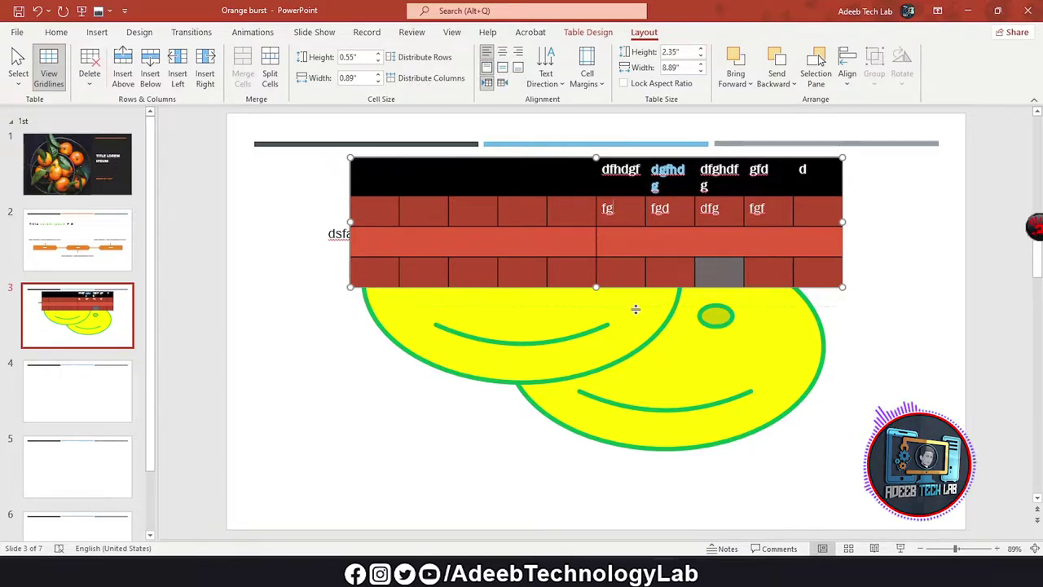
# - Make the second table row taller, narrow the column, and place the fg text bottom-centre
pyautogui.moveTo(636, 228); pyautogui.dragTo(636, 308)
pyautogui.moveTo(645, 269); pyautogui.dragTo(682, 269)
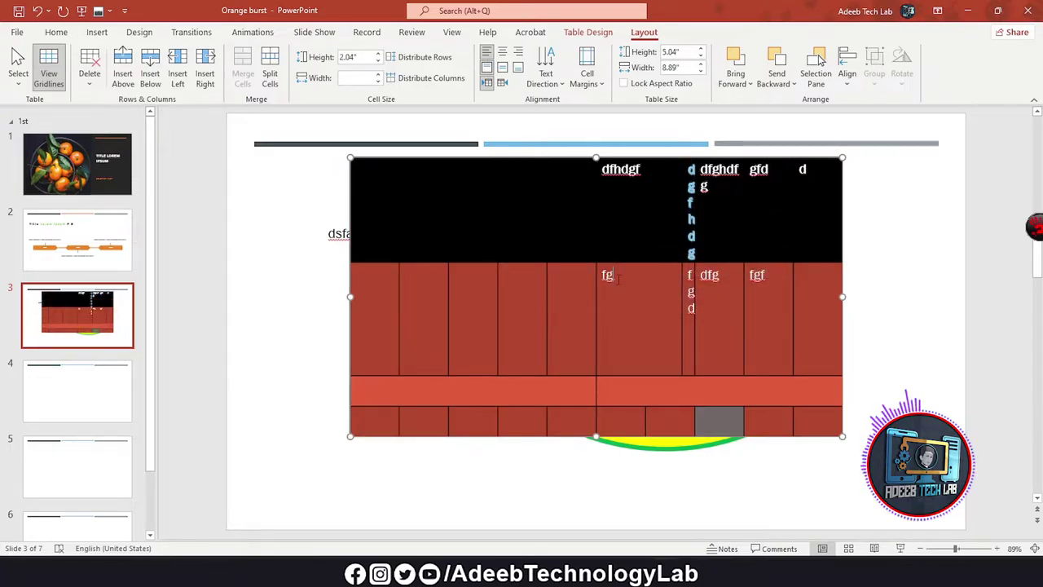
pyautogui.click(502, 51)
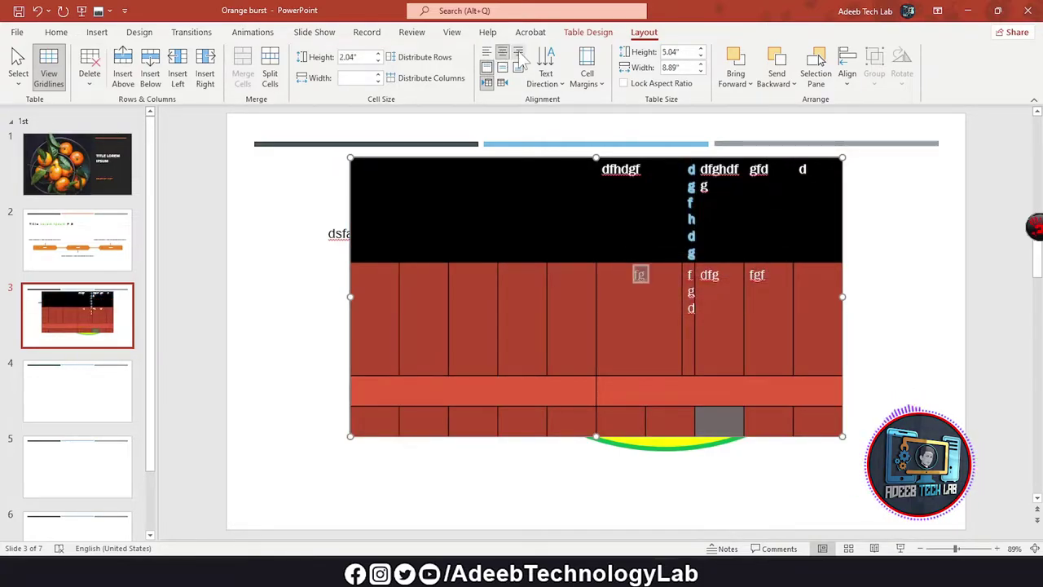
pyautogui.click(519, 52)
pyautogui.click(487, 52)
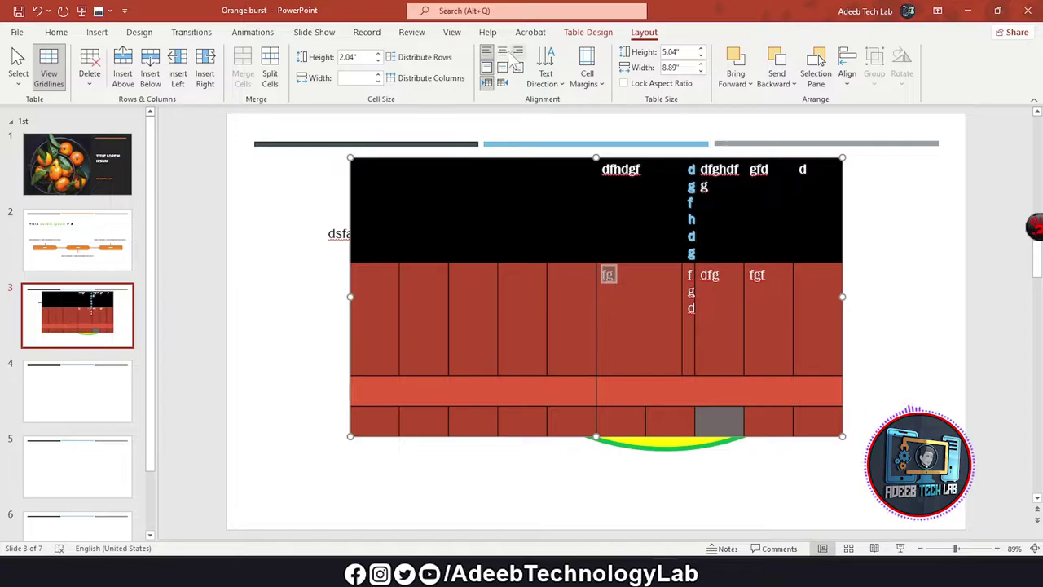
pyautogui.click(502, 67)
pyautogui.click(502, 52)
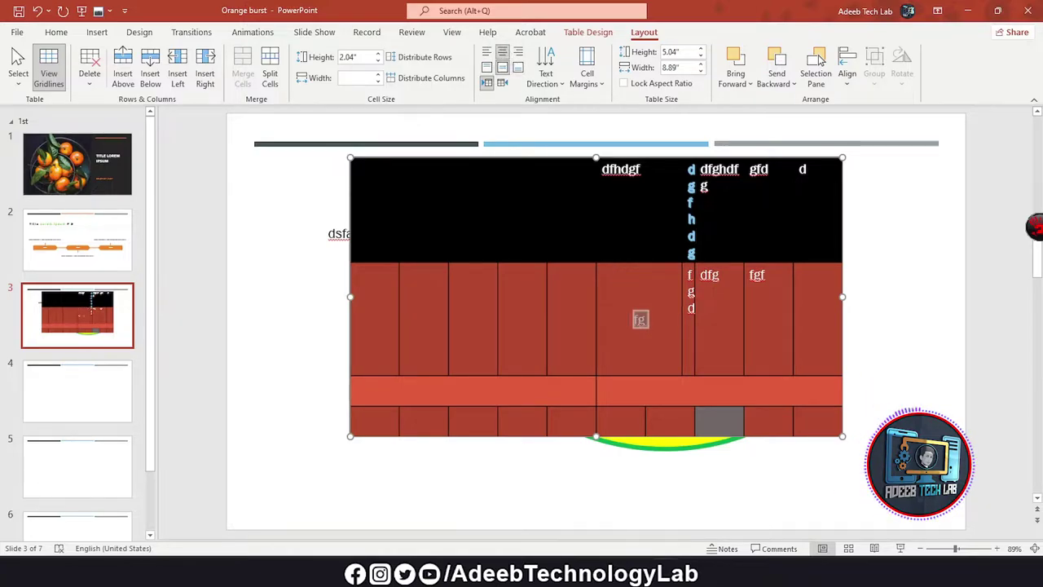
pyautogui.click(486, 68)
pyautogui.click(486, 82)
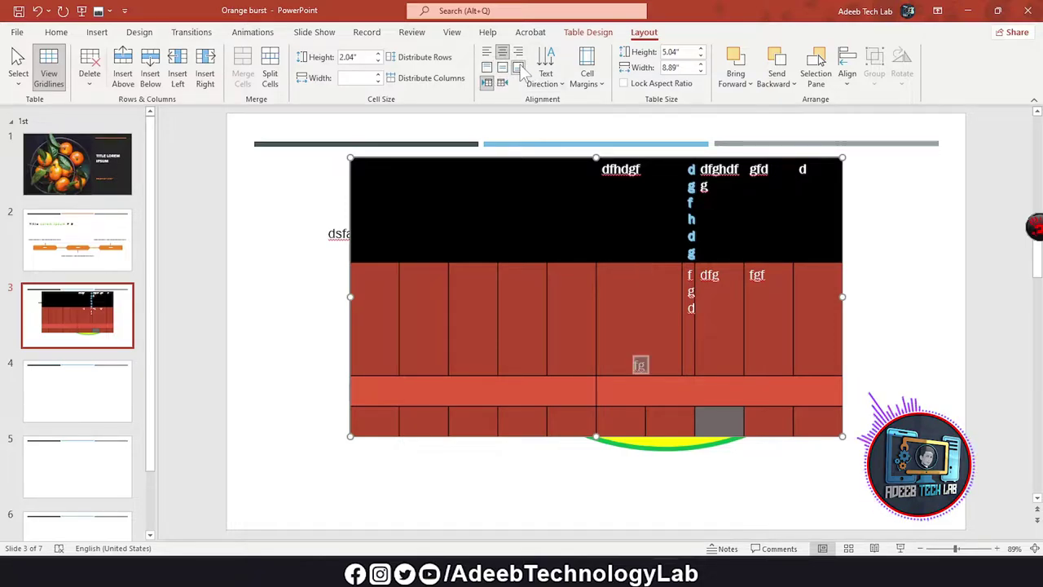
# - Keep the fg text horizontal, apply narrow cell margins, and raise the table height to 5.5"
pyautogui.click(552, 84)
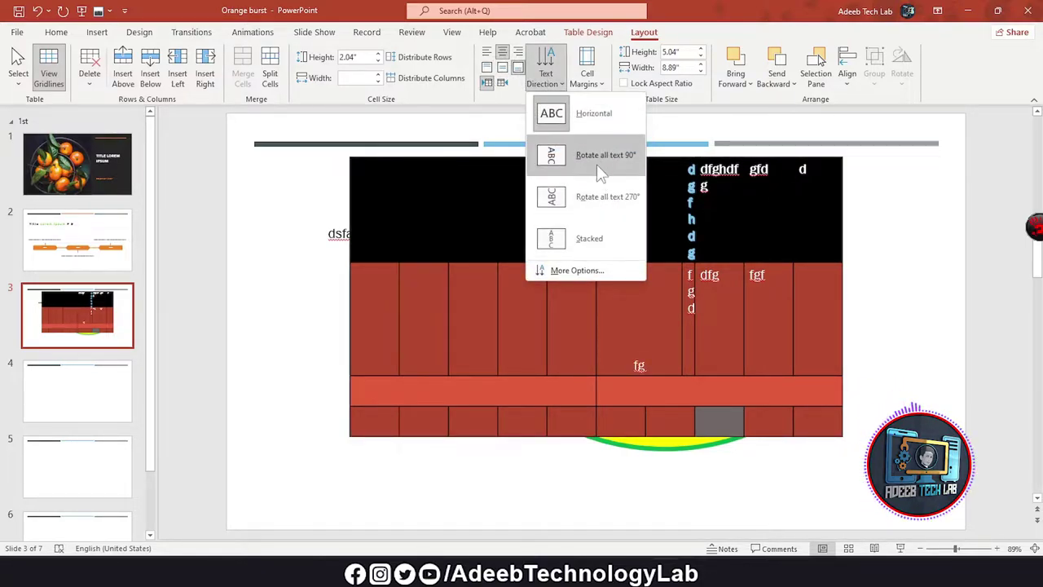
pyautogui.click(609, 116)
pyautogui.click(598, 85)
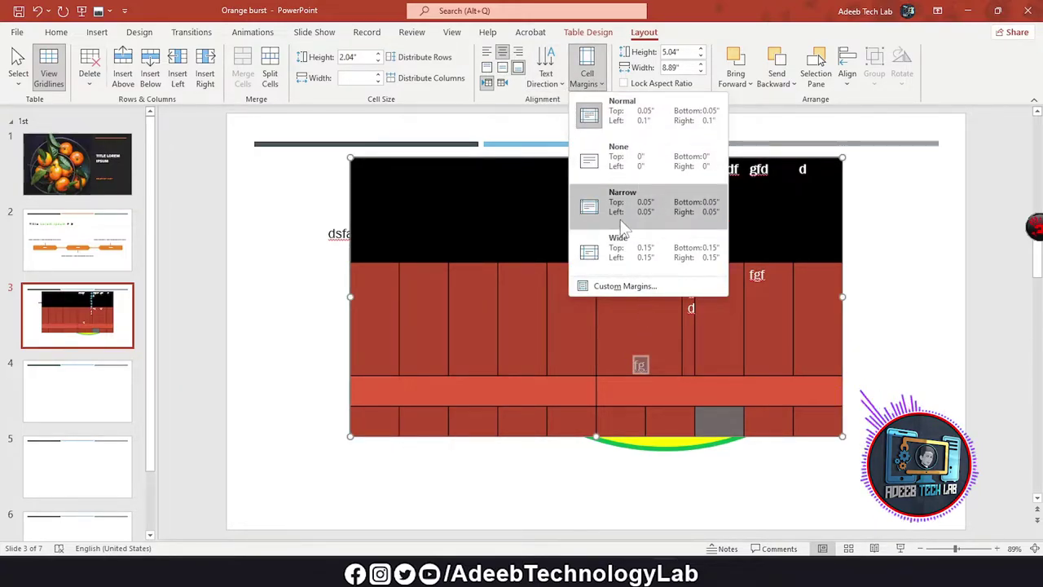
pyautogui.click(599, 208)
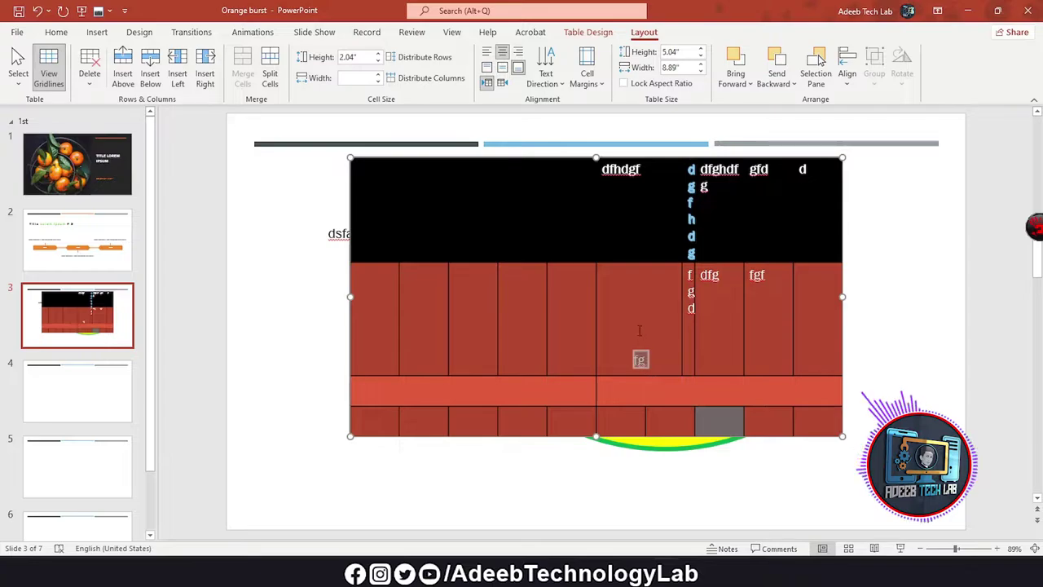
pyautogui.click(587, 69)
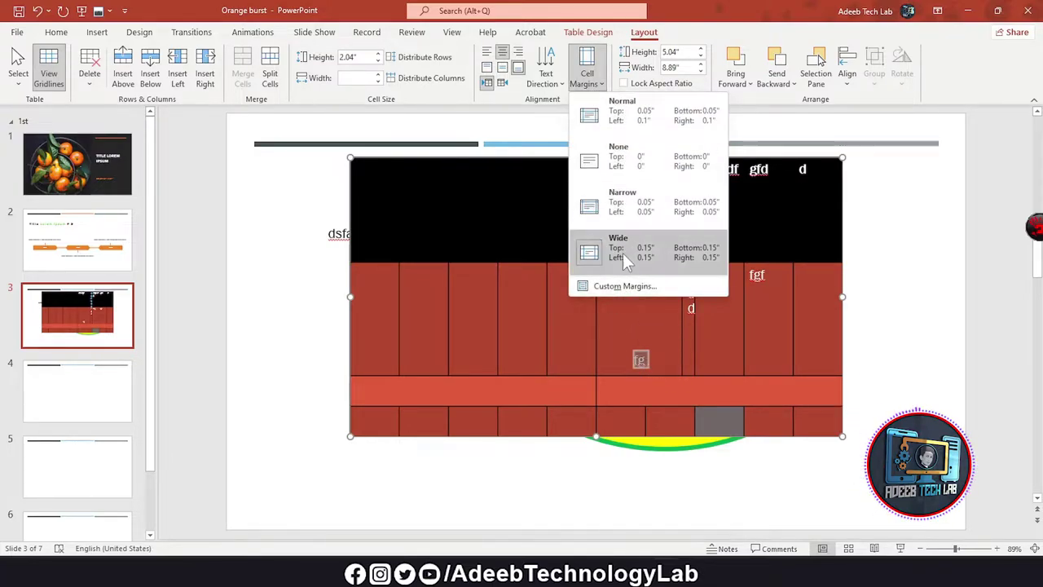
pyautogui.click(651, 375)
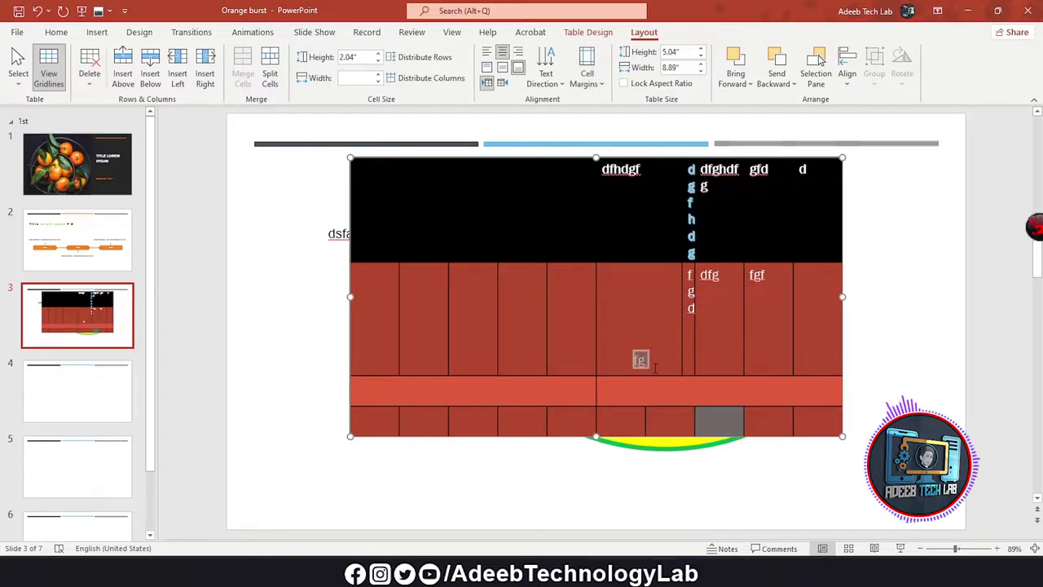
pyautogui.click(700, 50)
pyautogui.click(700, 50)
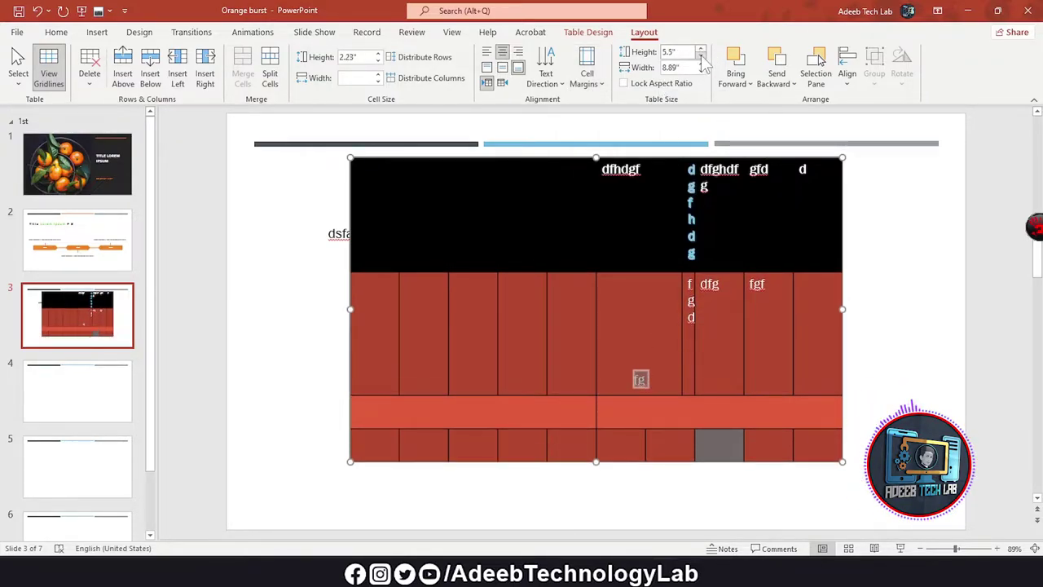
# - Bring the table height down to 4.71"
pyautogui.click(700, 50)
pyautogui.click(700, 57)
pyautogui.click(700, 57)
pyautogui.click(700, 57)
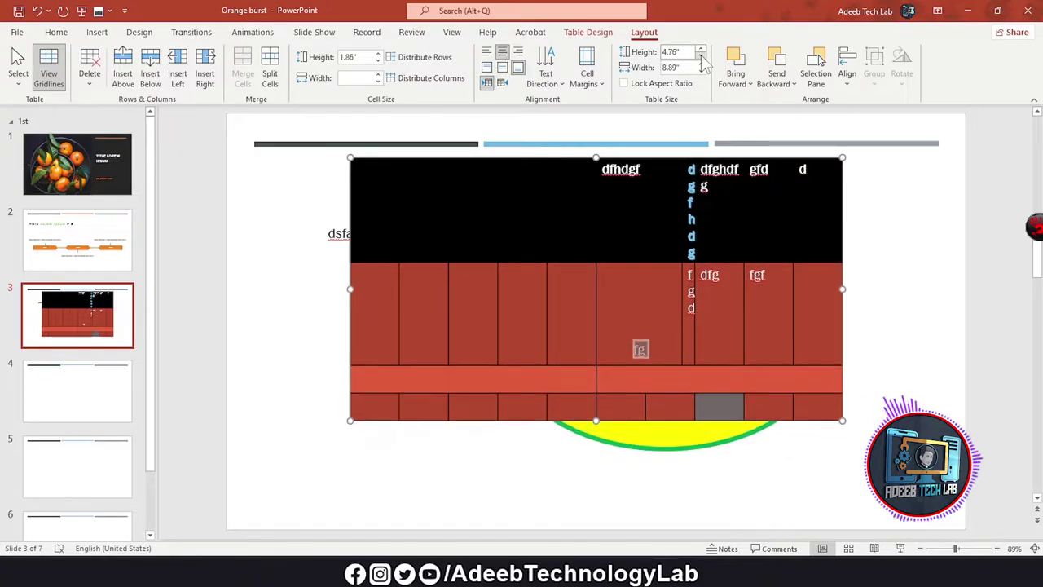
pyautogui.click(700, 58)
# - Send the table behind the smileys, align it and shift it down, then restore it in front
pyautogui.click(738, 77)
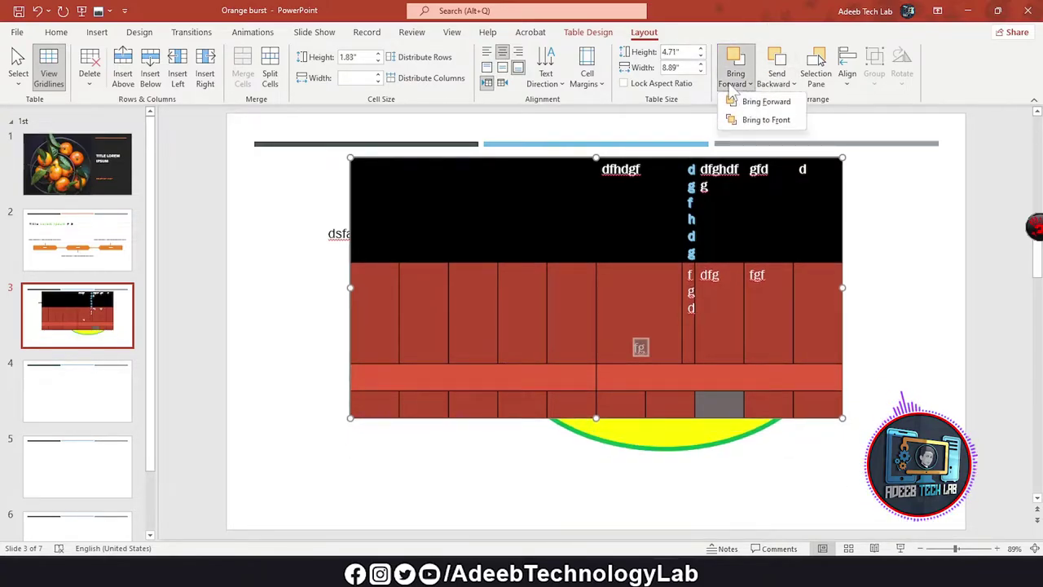
pyautogui.click(776, 82)
pyautogui.click(803, 123)
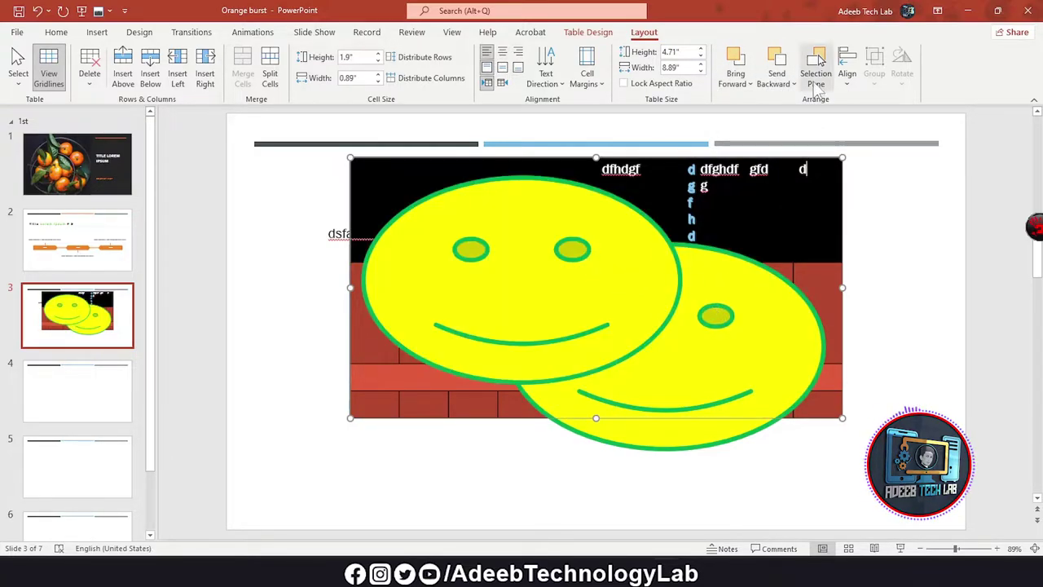
pyautogui.click(847, 75)
pyautogui.click(894, 122)
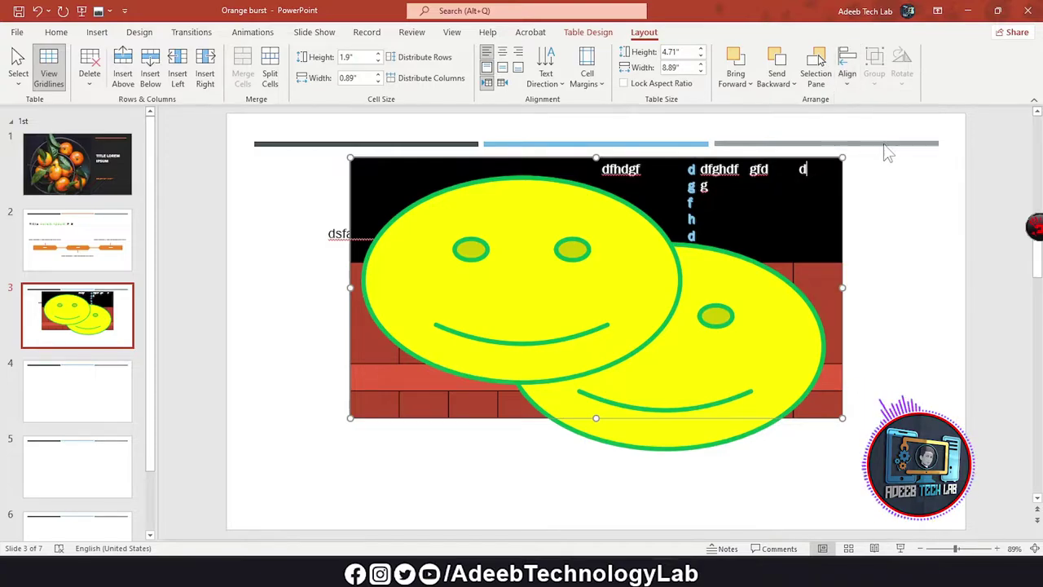
pyautogui.click(847, 74)
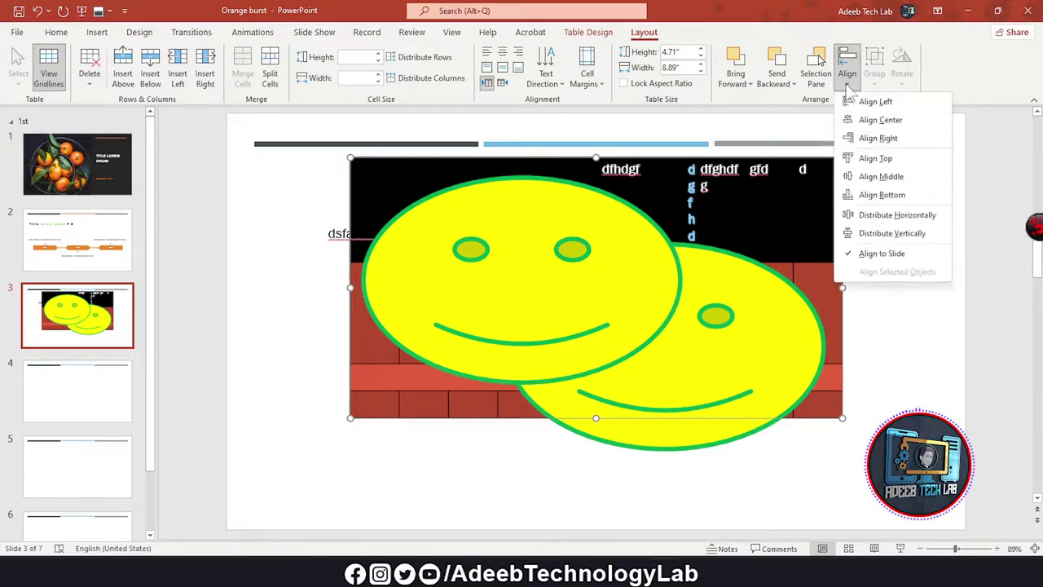
pyautogui.click(886, 133)
pyautogui.click(847, 72)
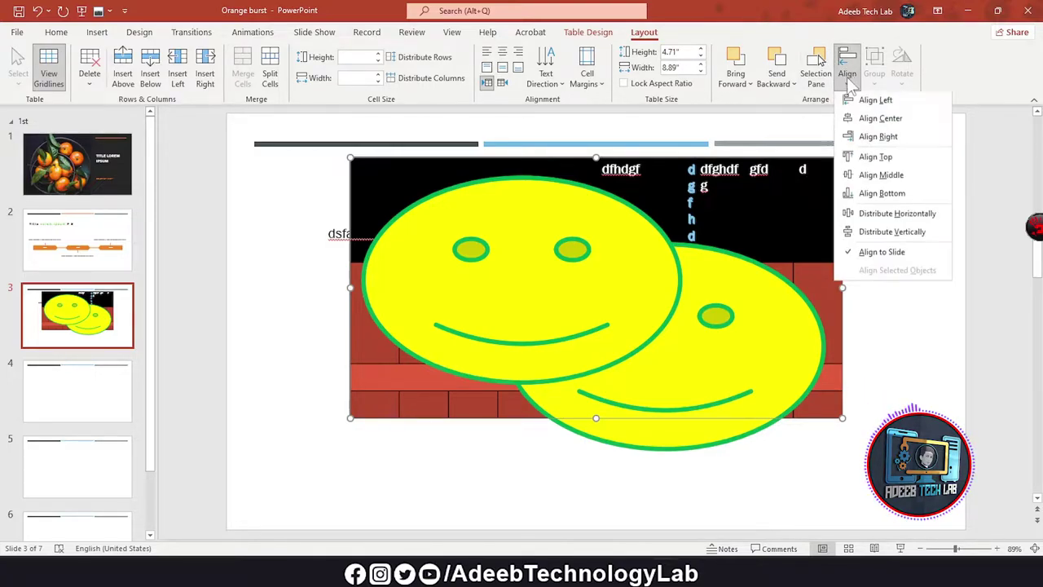
pyautogui.click(874, 211)
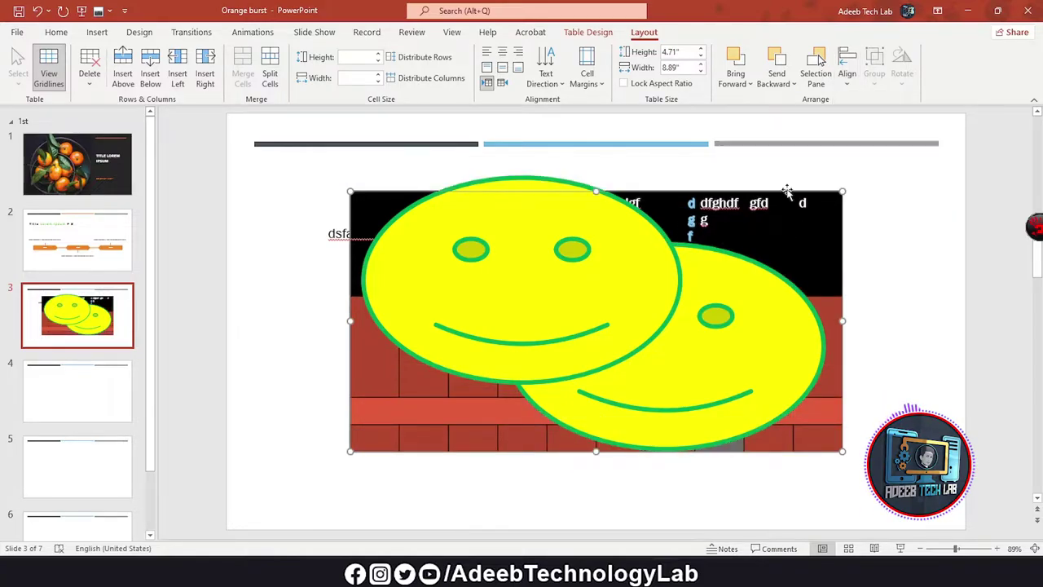
pyautogui.press('Delete')
# - From the dfhdgf header cell, browse Table Design, Layout, Review and Design, then show Insert Pictures sources
pyautogui.click(641, 203)
pyautogui.click(588, 33)
pyautogui.click(643, 33)
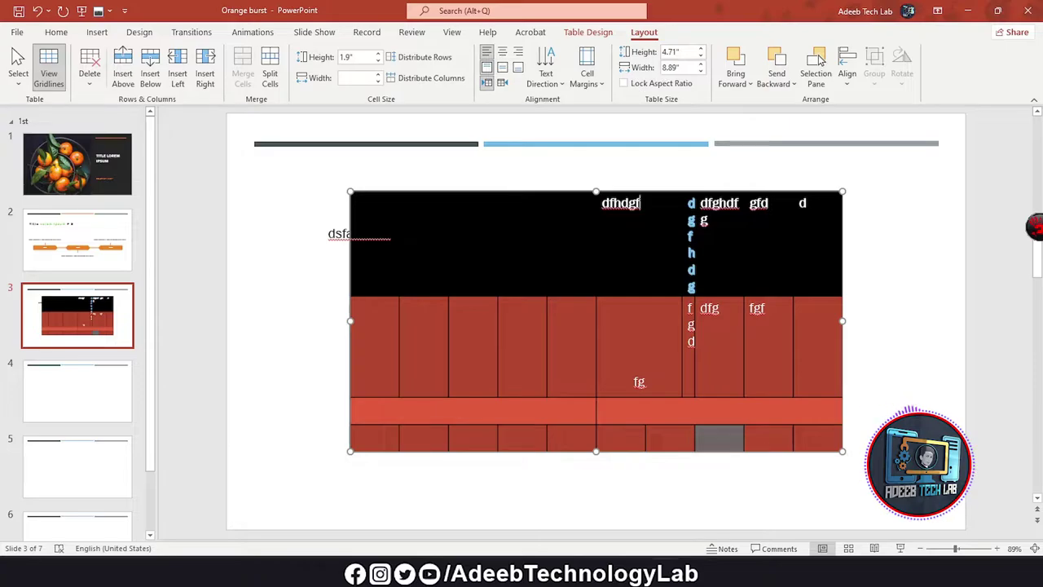
pyautogui.click(411, 32)
pyautogui.click(140, 32)
pyautogui.click(97, 32)
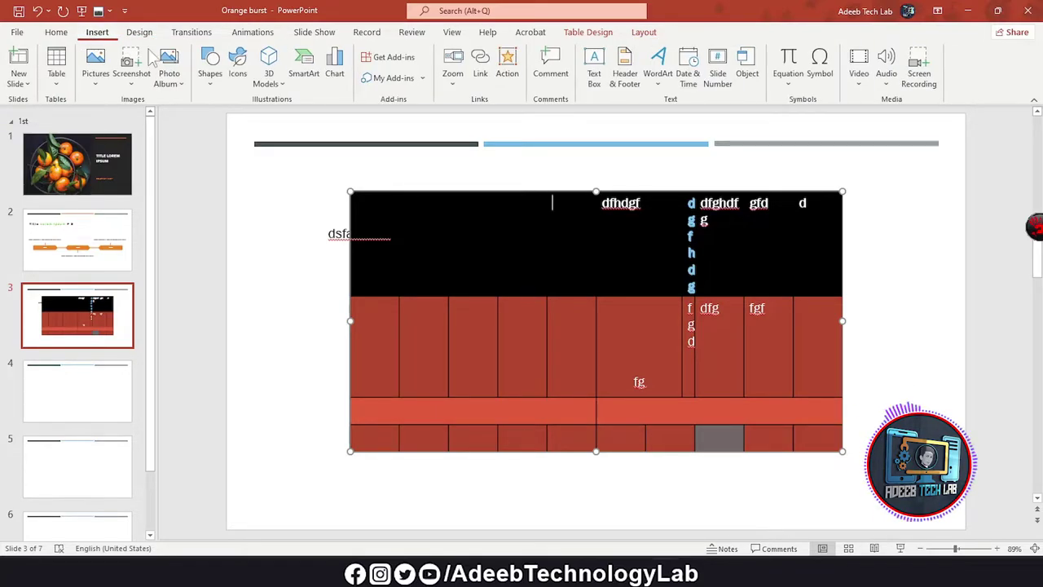
pyautogui.click(97, 82)
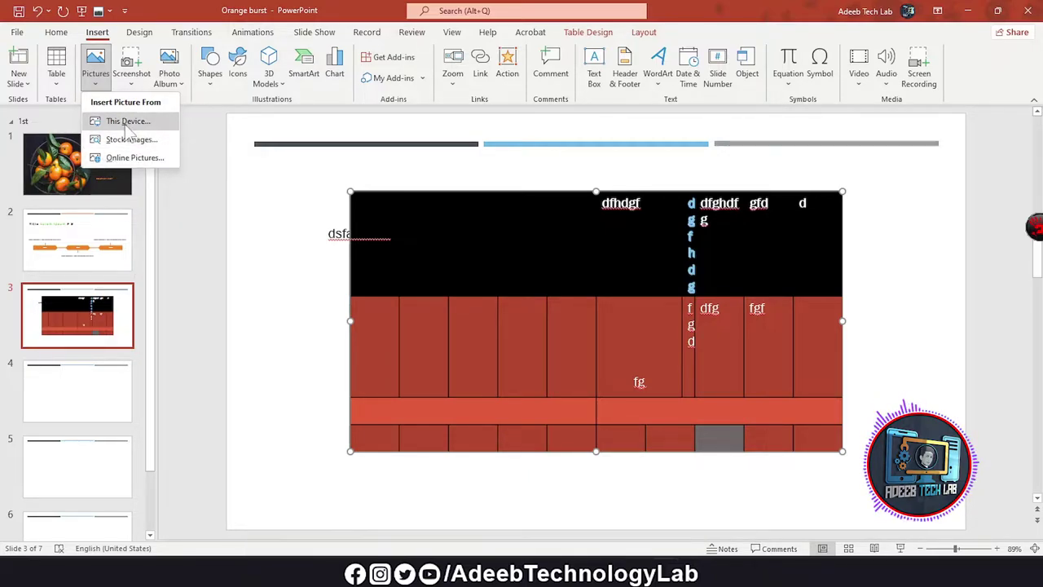
# - Insert login_with_google.png from Downloads and move it over the table
pyautogui.click(127, 121)
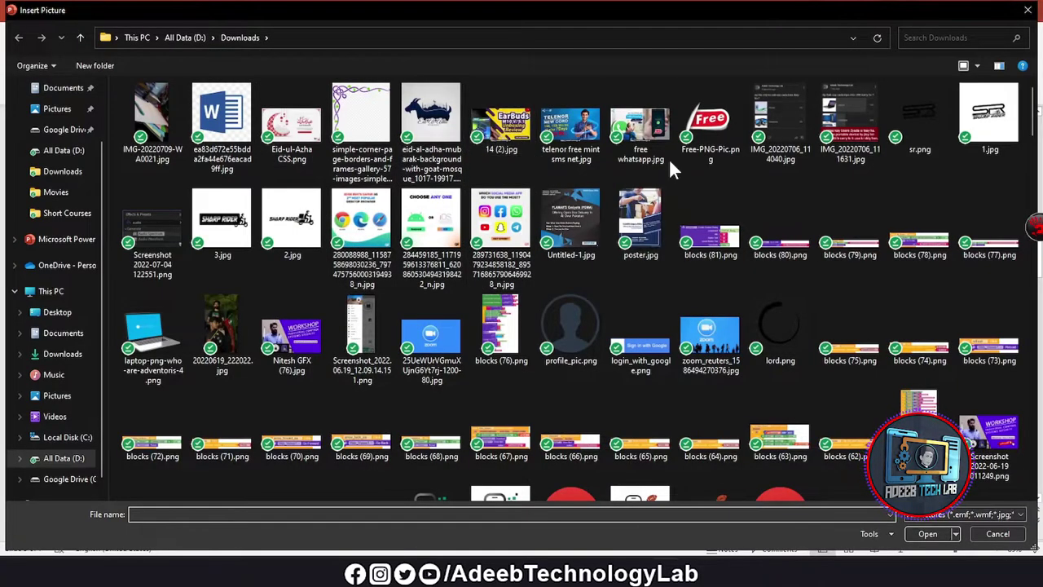
pyautogui.doubleClick(645, 347)
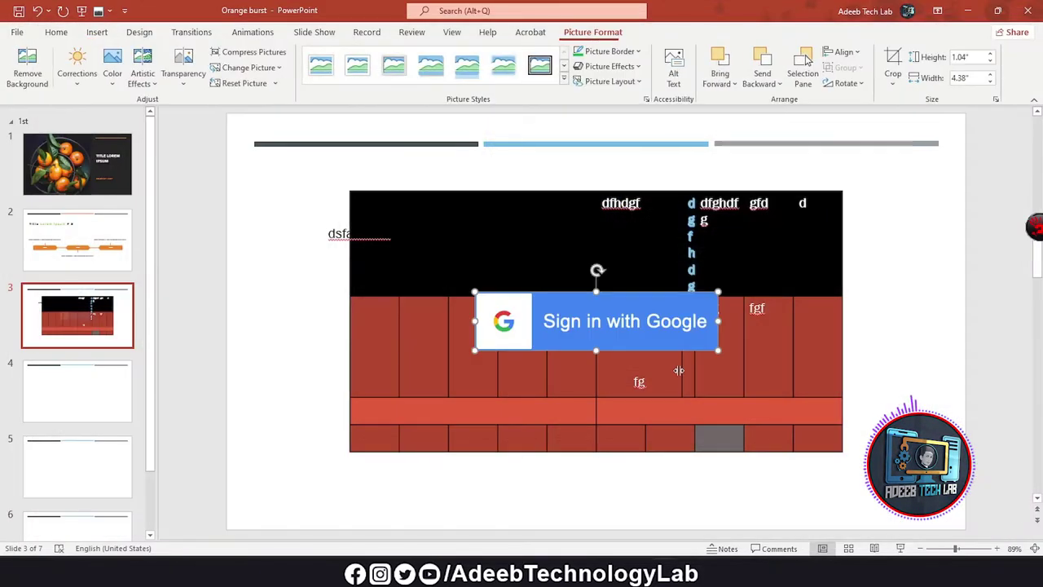
pyautogui.moveTo(652, 314); pyautogui.dragTo(601, 283)
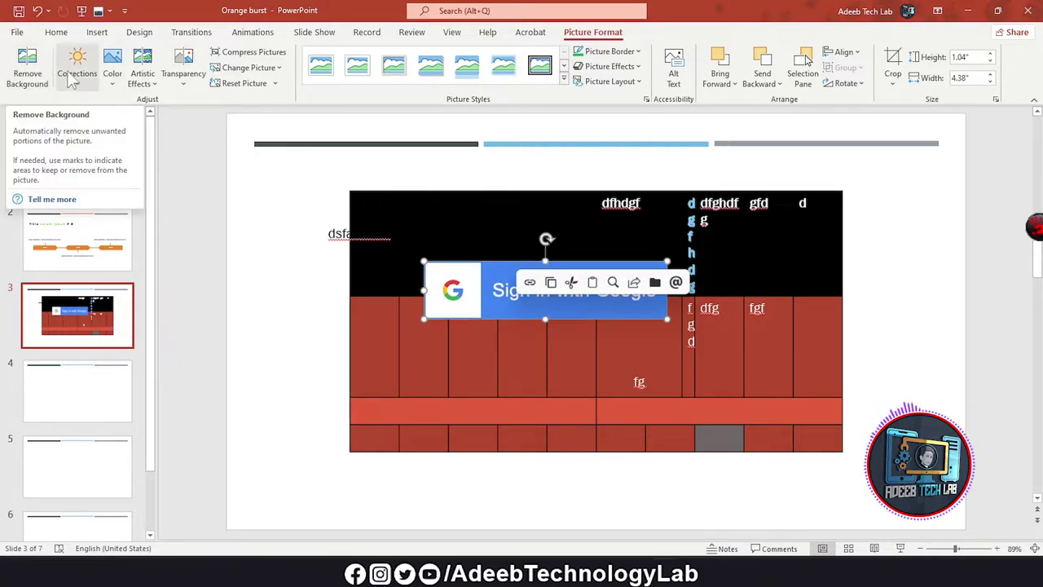
# - Try a brightness correction and an artistic effect on the Google image, then reset the picture
pyautogui.click(77, 72)
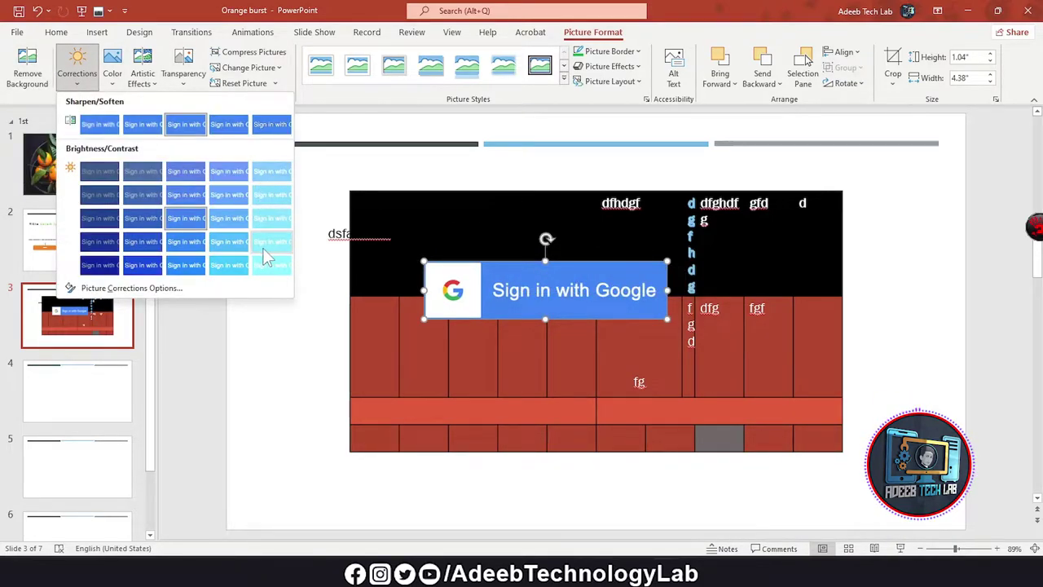
pyautogui.click(269, 259)
pyautogui.click(142, 73)
pyautogui.click(287, 181)
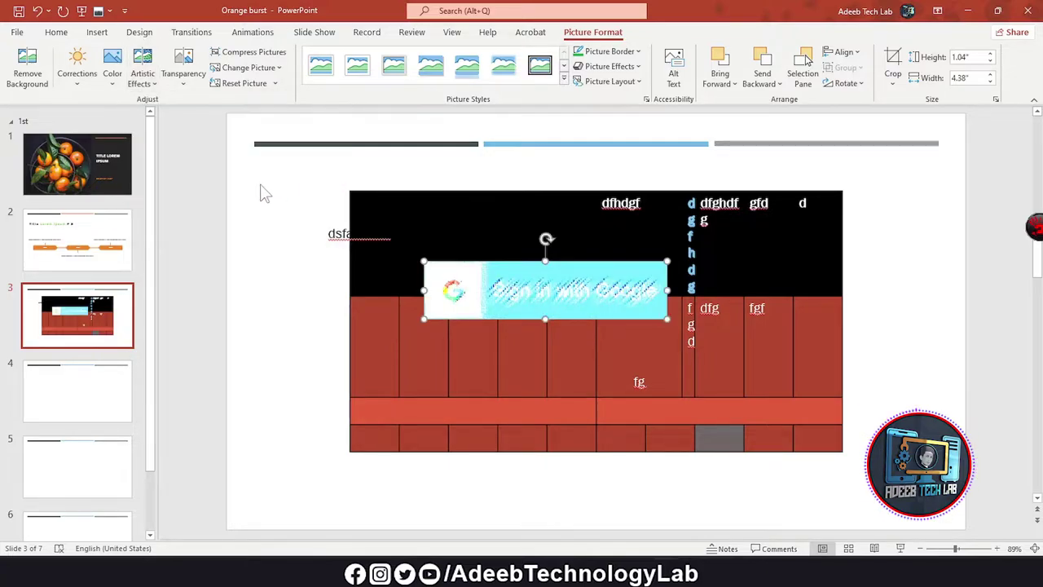
pyautogui.click(216, 51)
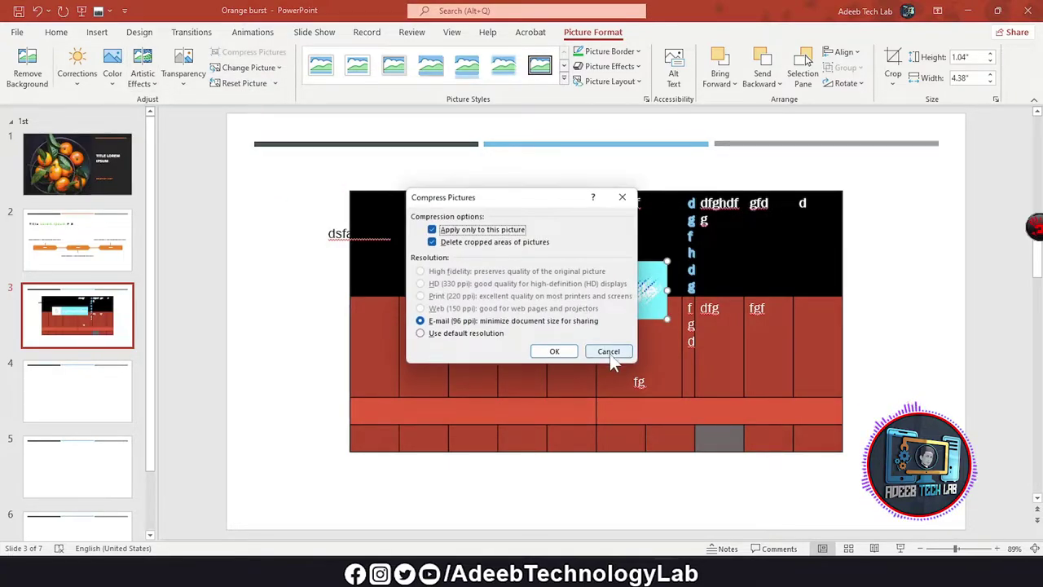
pyautogui.click(610, 351)
pyautogui.click(259, 68)
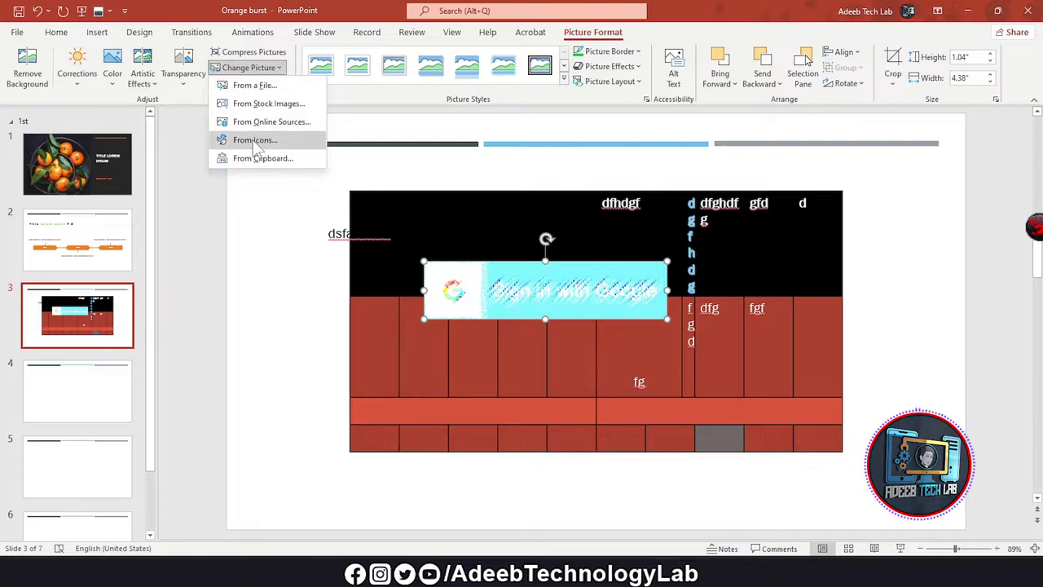
pyautogui.click(259, 68)
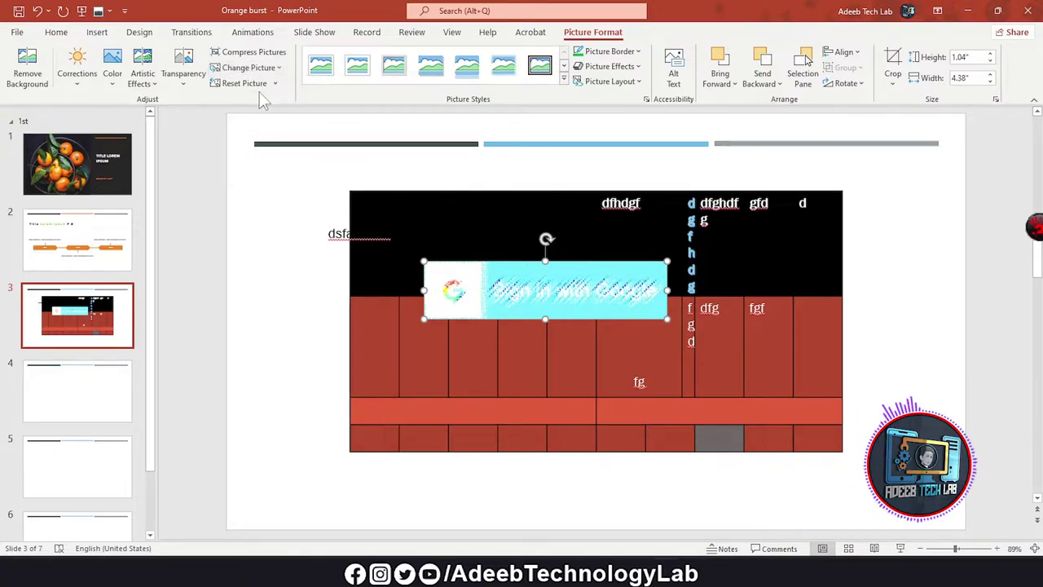
pyautogui.click(245, 83)
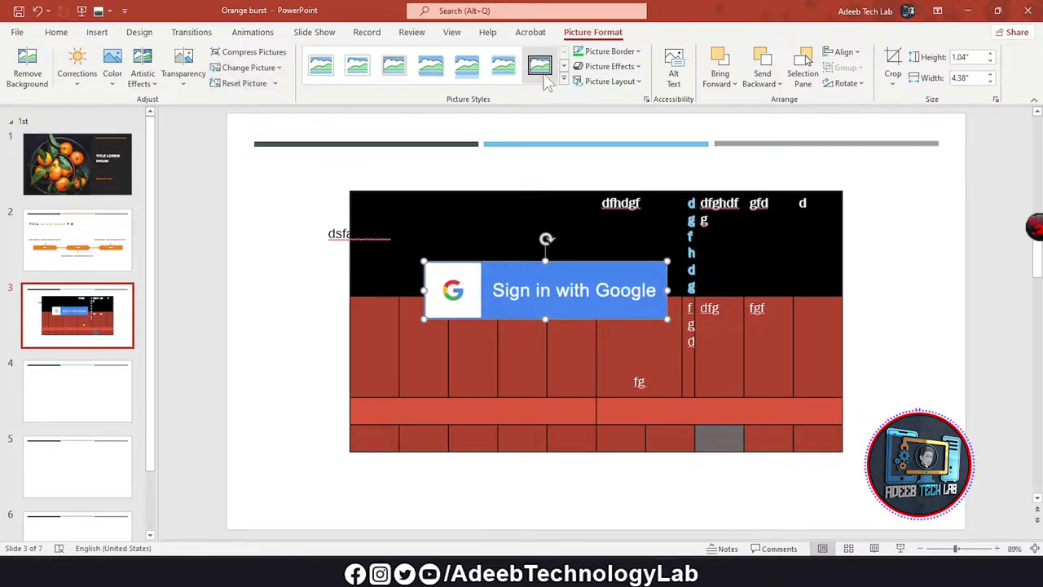
# - Apply a picture style to the Google image, leaving its border colour unchanged
pyautogui.click(563, 79)
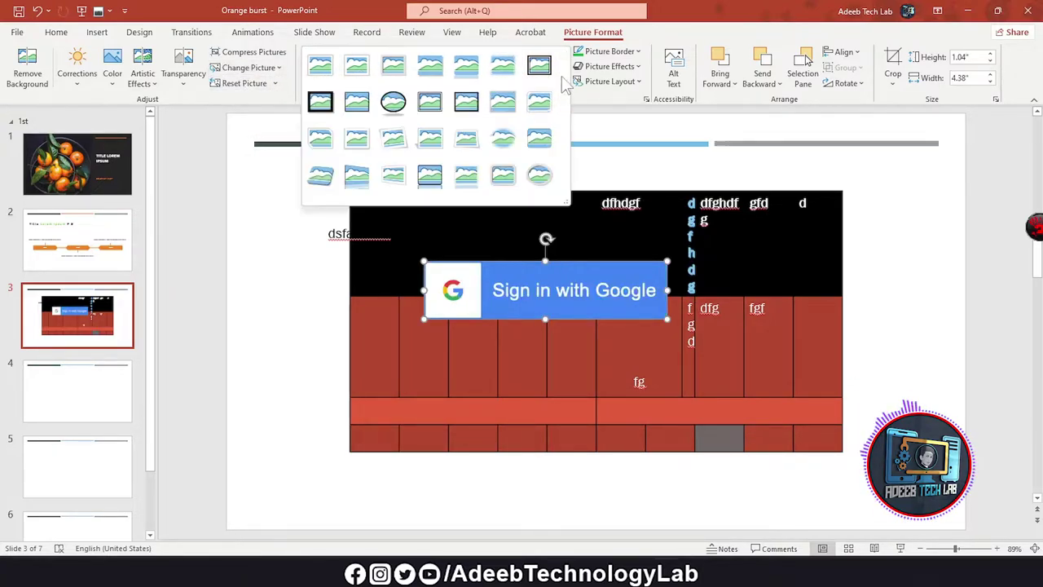
pyautogui.click(539, 139)
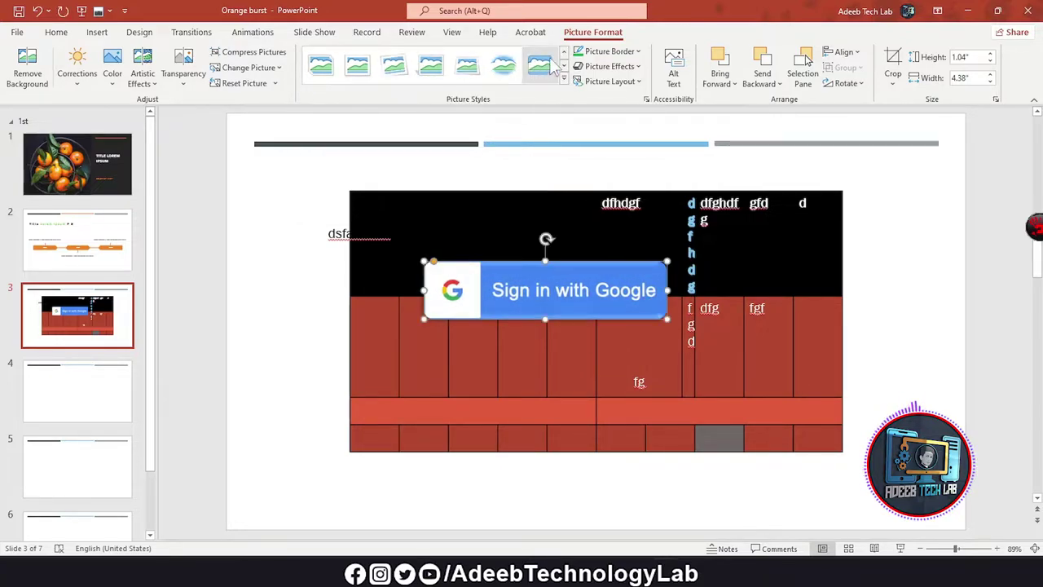
pyautogui.click(607, 51)
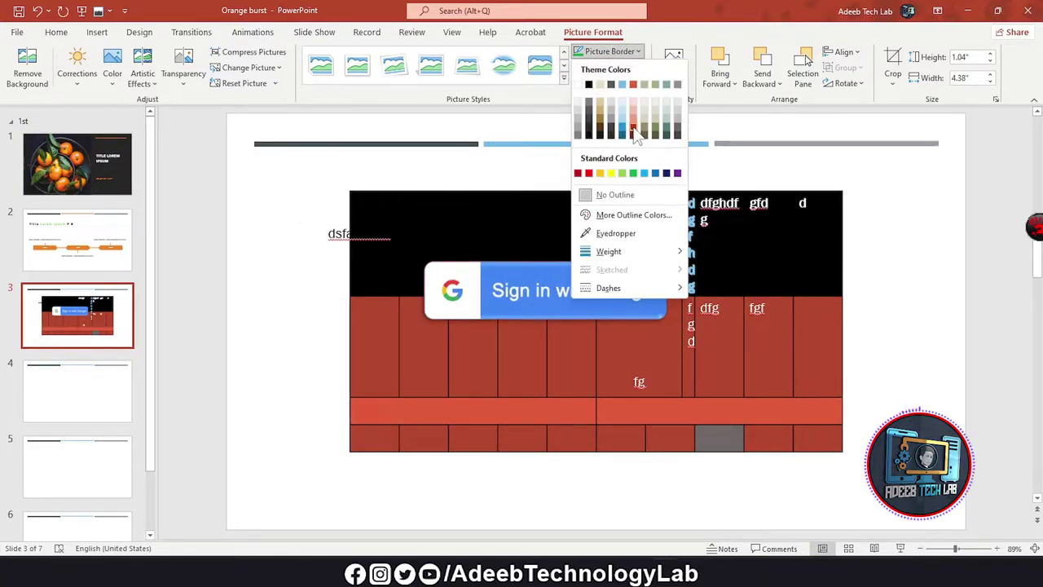
pyautogui.moveTo(630, 254)
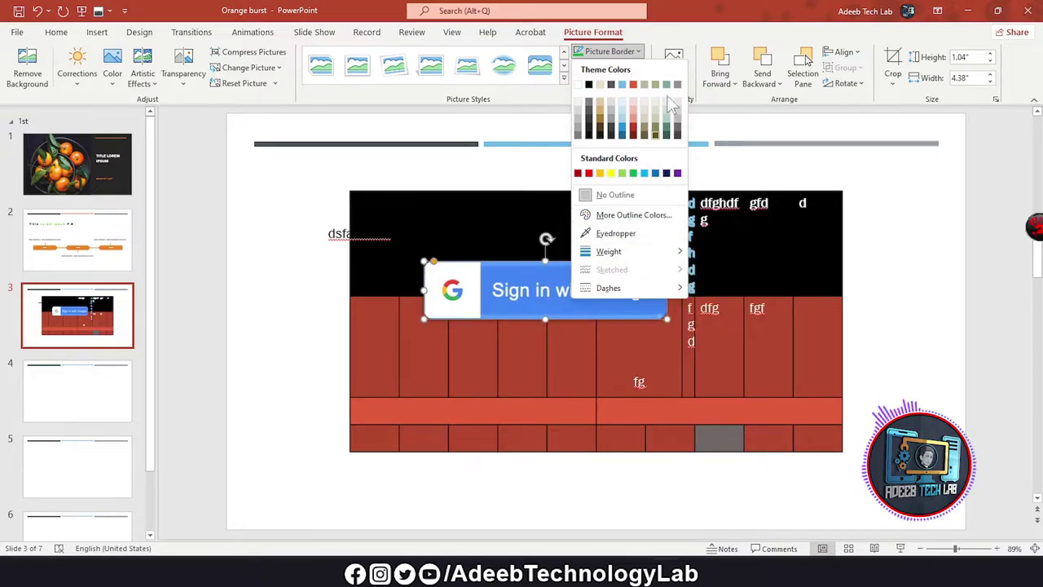
pyautogui.moveTo(634, 289)
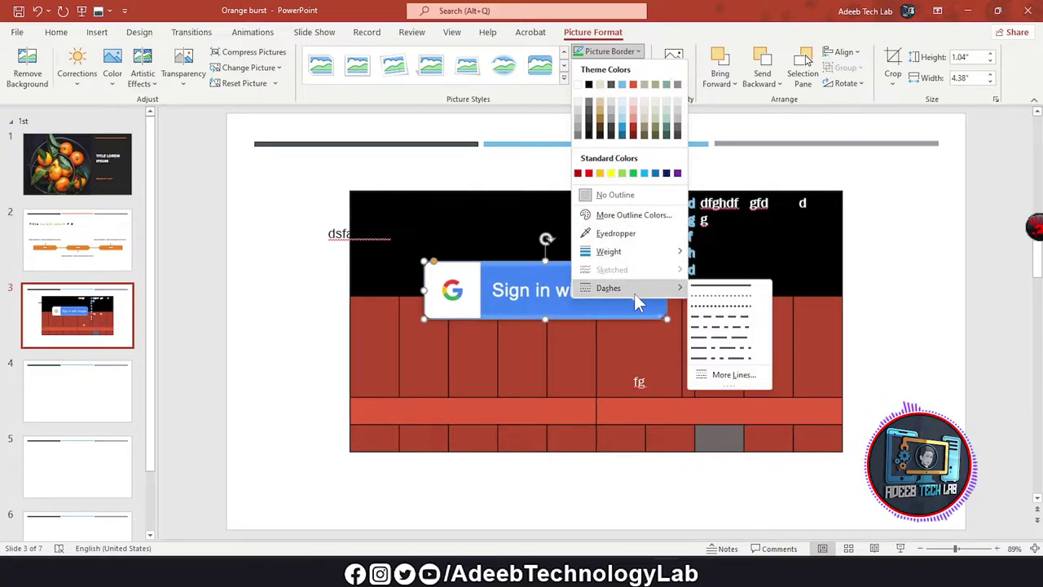
pyautogui.click(656, 61)
# - Give the Google image a Soft Edges effect and show the Picture Layout gallery
pyautogui.click(609, 66)
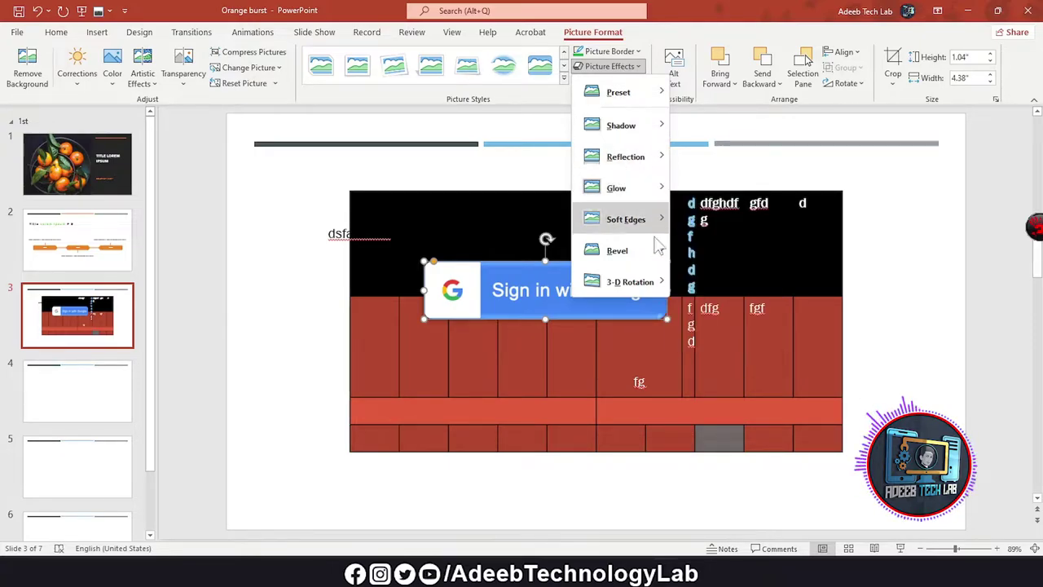
pyautogui.moveTo(648, 233)
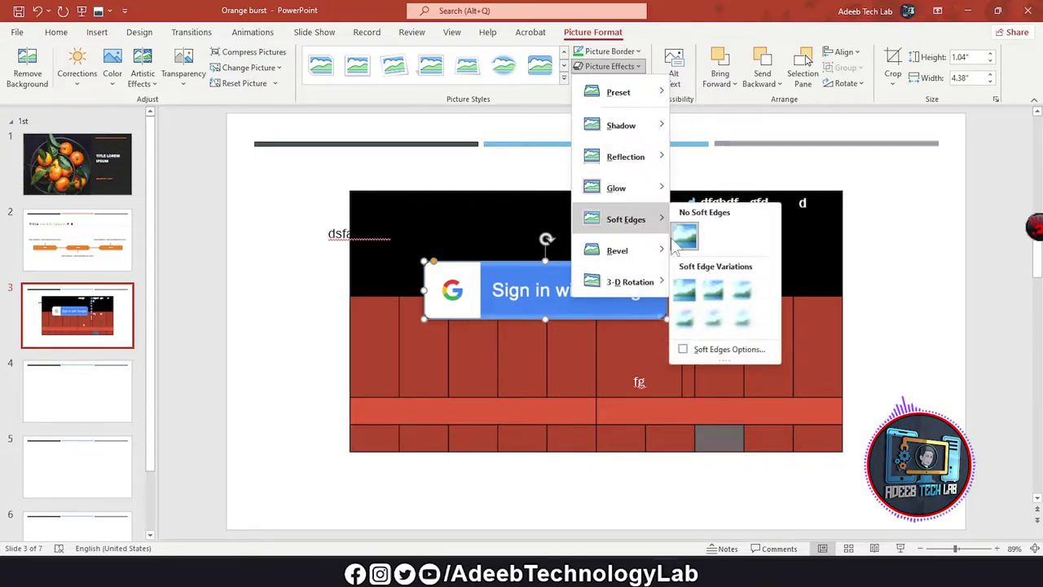
pyautogui.click(726, 328)
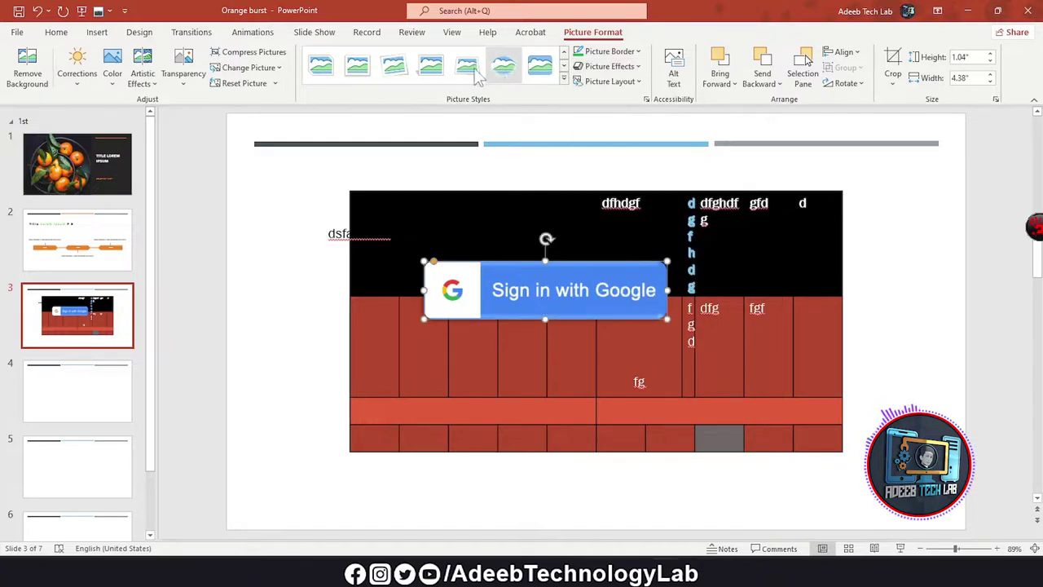
pyautogui.click(611, 82)
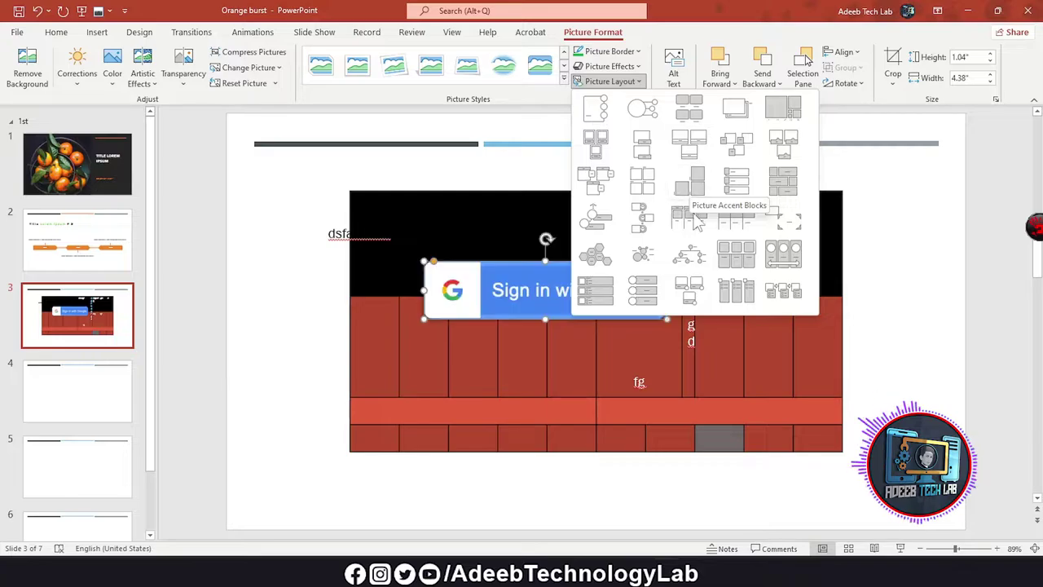
# - Convert the image to Circle Picture Hierarchy SmartArt with entries qsdf, dfsg, dsfg, dfg and a blank one
pyautogui.click(692, 259)
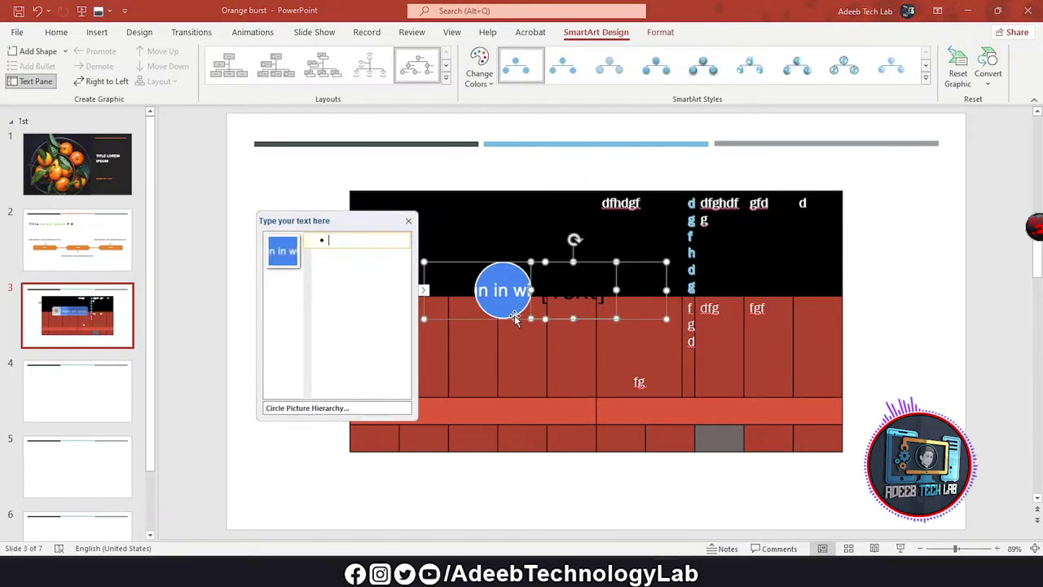
pyautogui.write('sdqsdf')
pyautogui.press('Return')
pyautogui.write('dfsg')
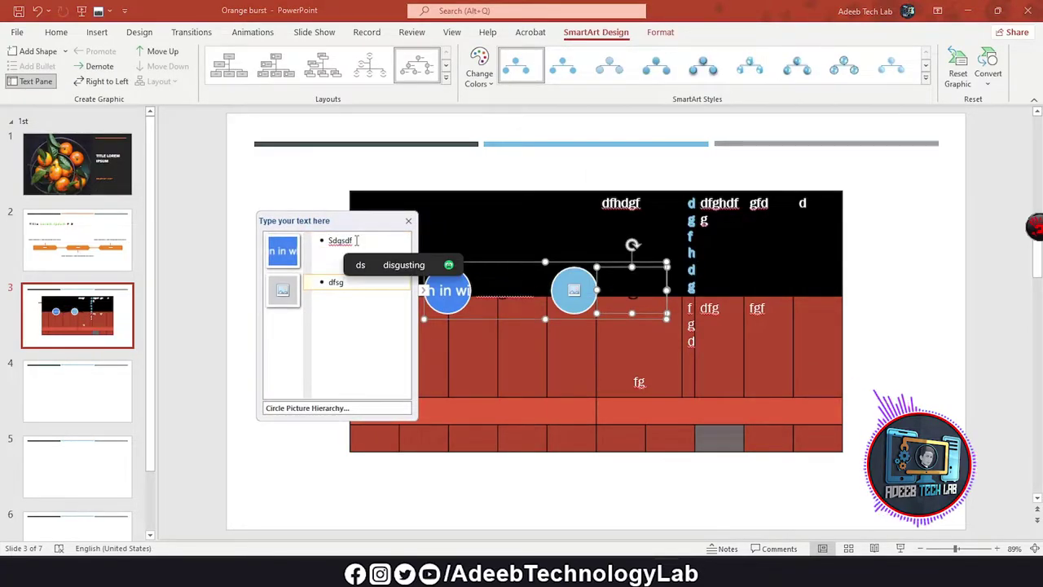
pyautogui.press('Return')
pyautogui.write('dsfg')
pyautogui.press('Return')
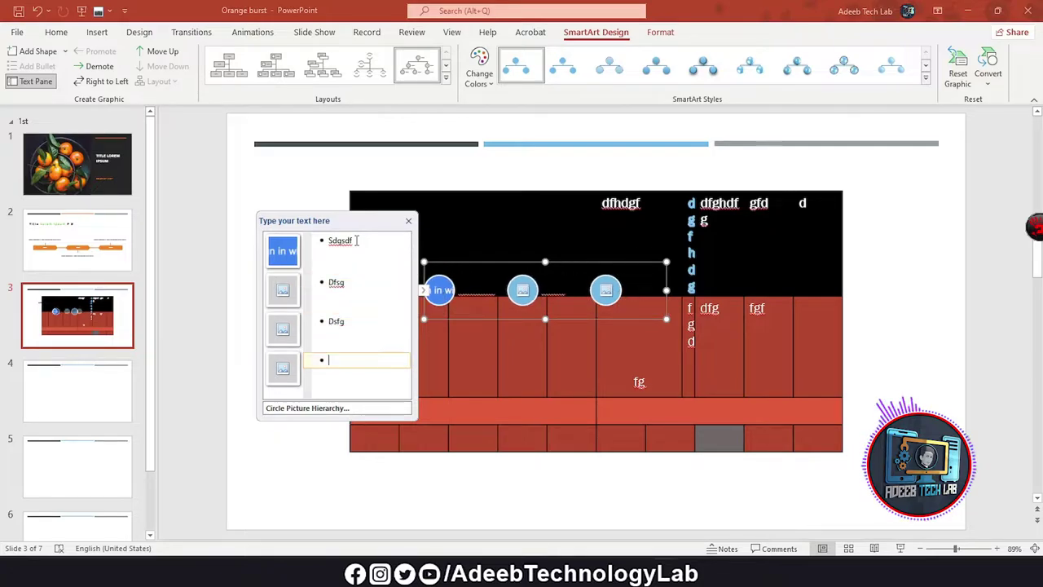
pyautogui.write('dfg')
pyautogui.press('Return')
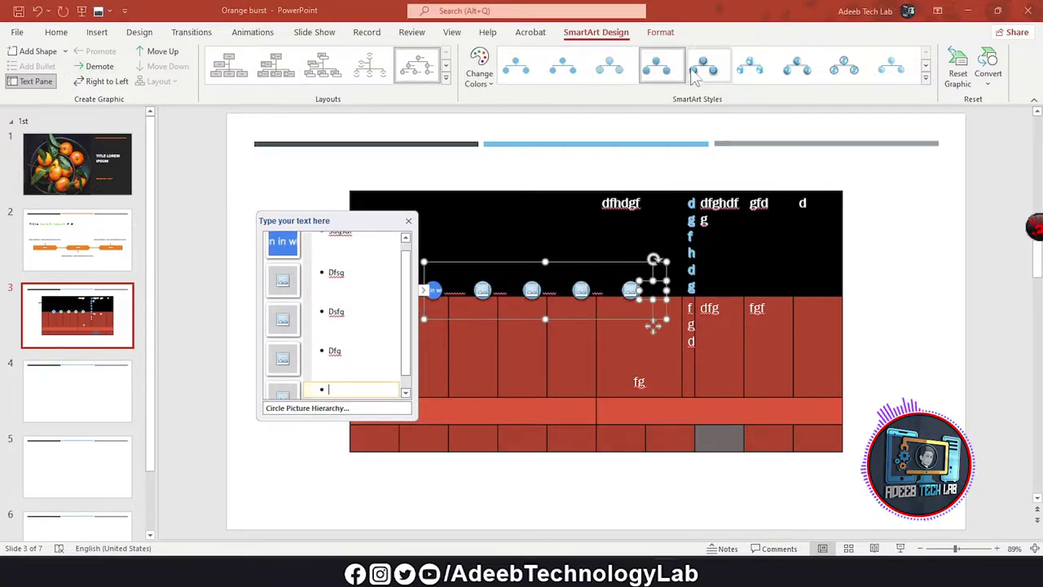
# - Browse SmartArt colours and Format options unchanged, then show the Insert Screenshot choices
pyautogui.click(479, 71)
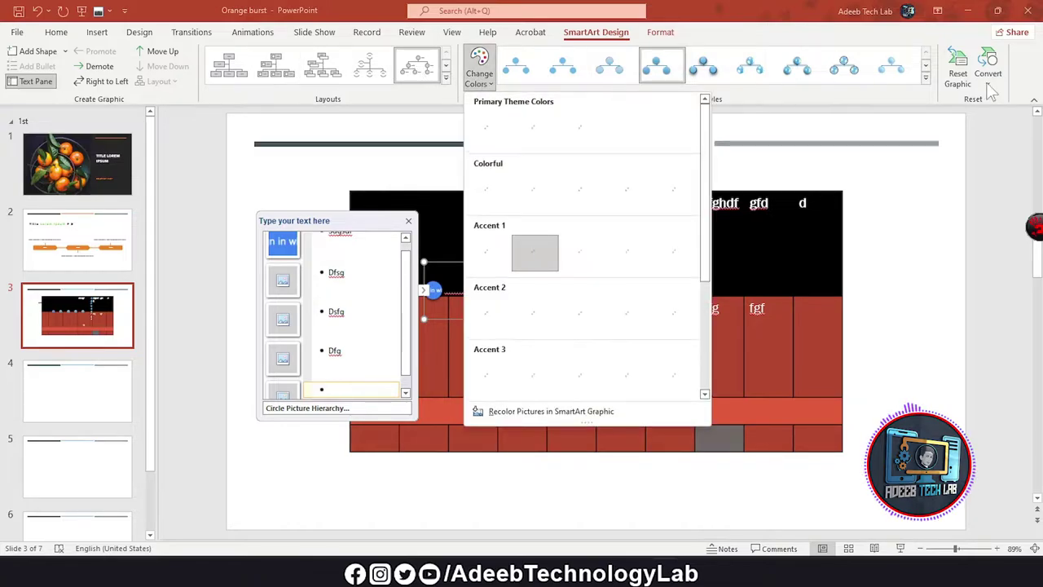
pyautogui.click(952, 98)
pyautogui.click(660, 32)
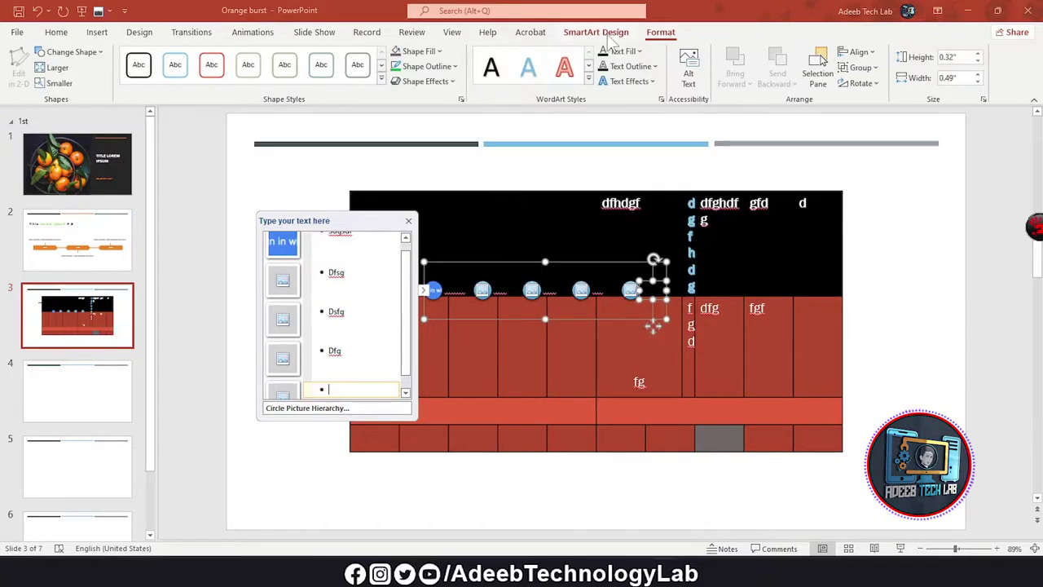
pyautogui.click(604, 33)
pyautogui.click(97, 32)
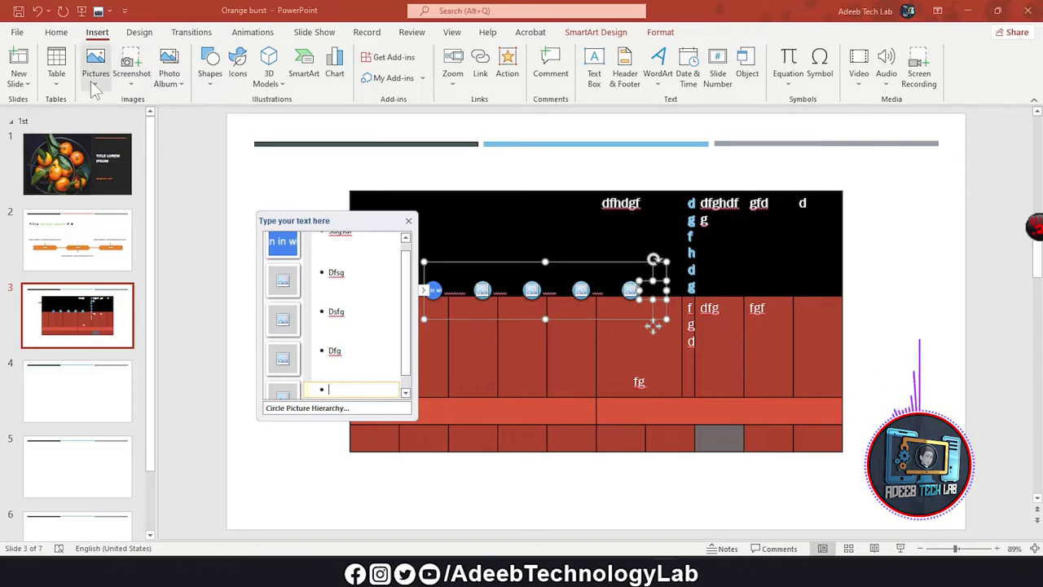
pyautogui.click(131, 66)
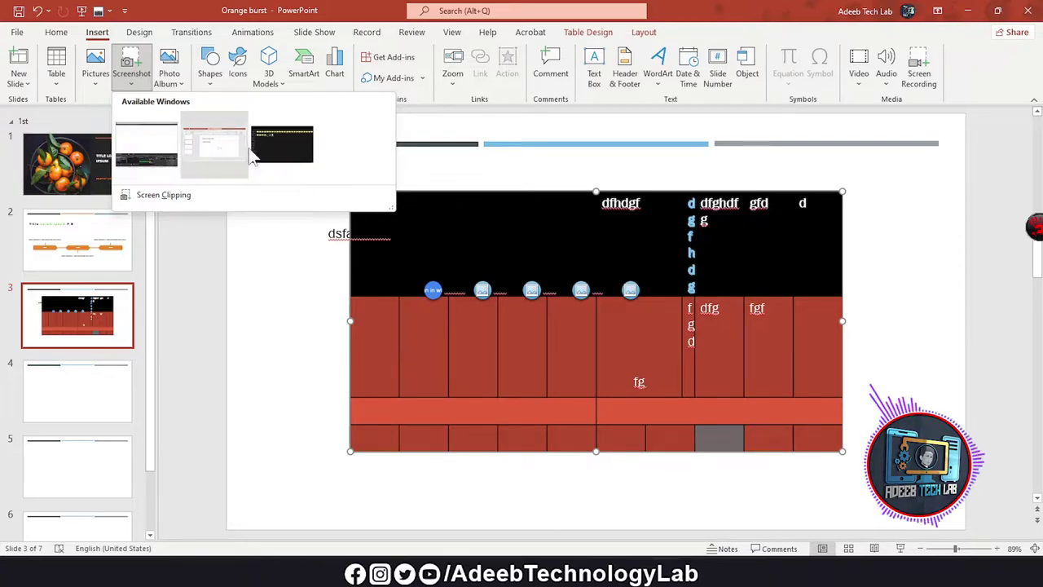
# - Capture a screen clipping of the blank presentation and position it over the table
pyautogui.click(163, 196)
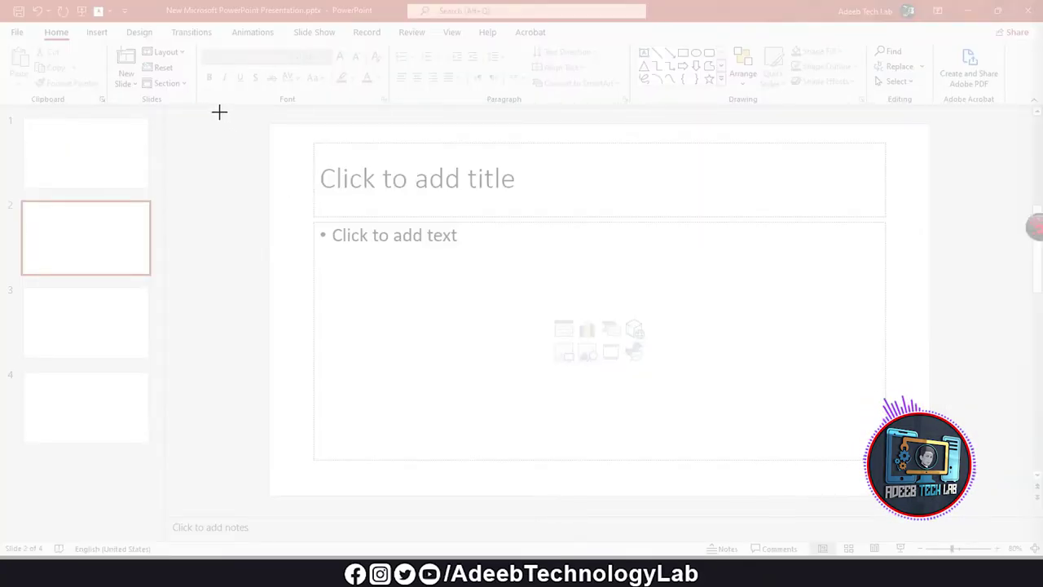
pyautogui.press('Escape')
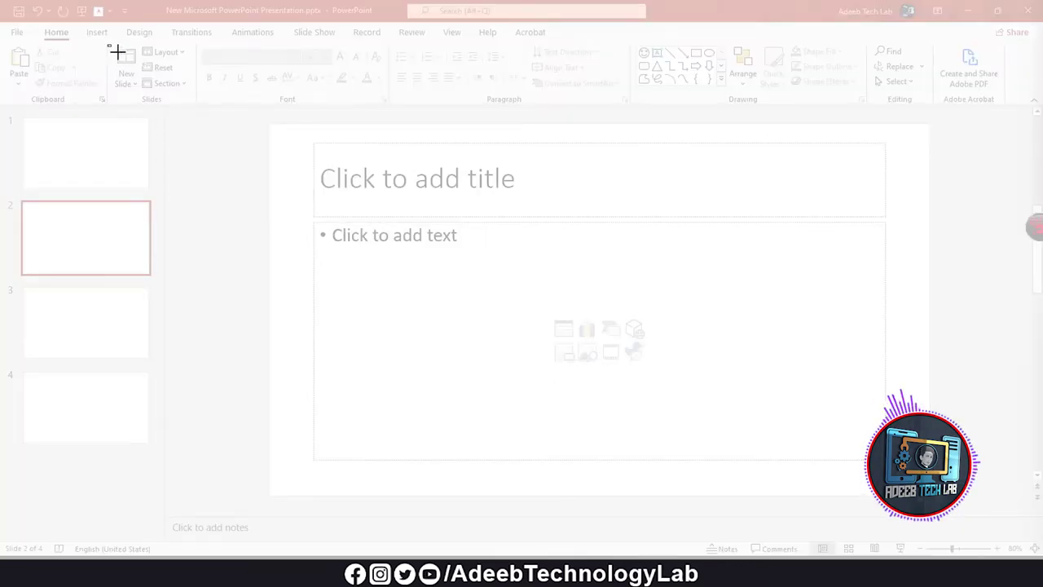
pyautogui.moveTo(117, 52); pyautogui.dragTo(192, 99)
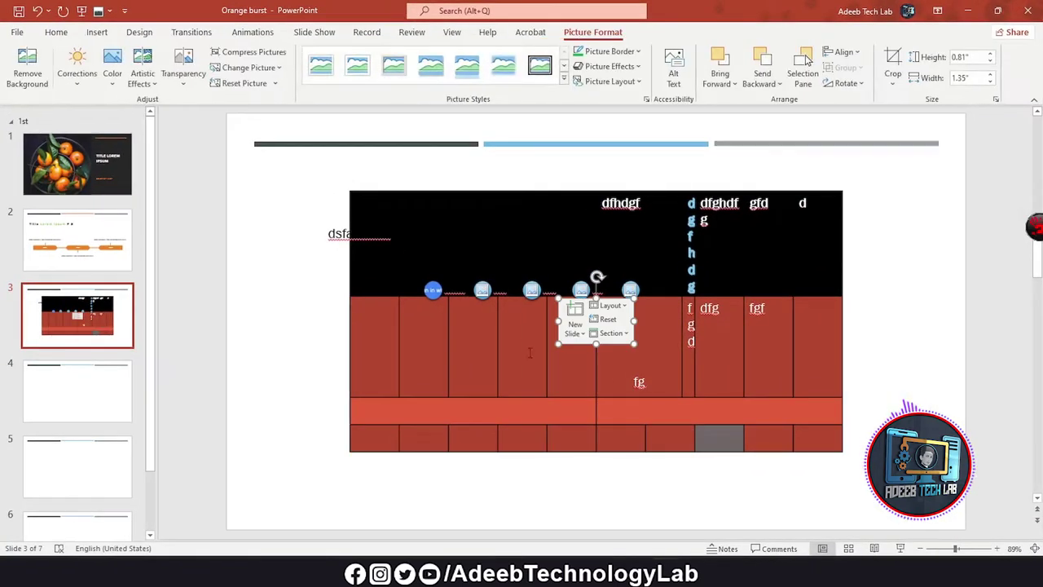
pyautogui.moveTo(616, 338); pyautogui.dragTo(539, 309)
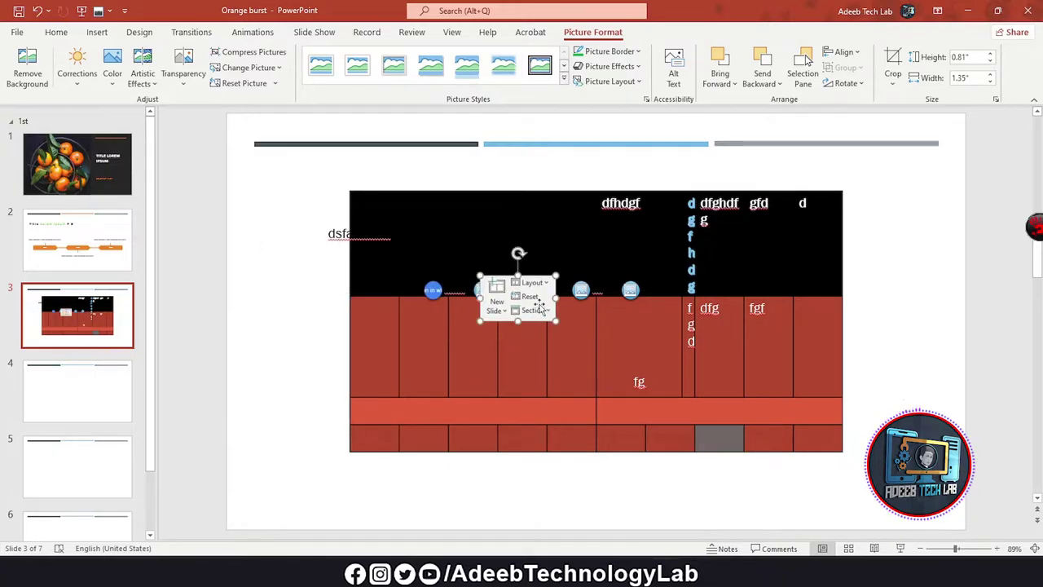
pyautogui.moveTo(539, 305); pyautogui.dragTo(488, 290)
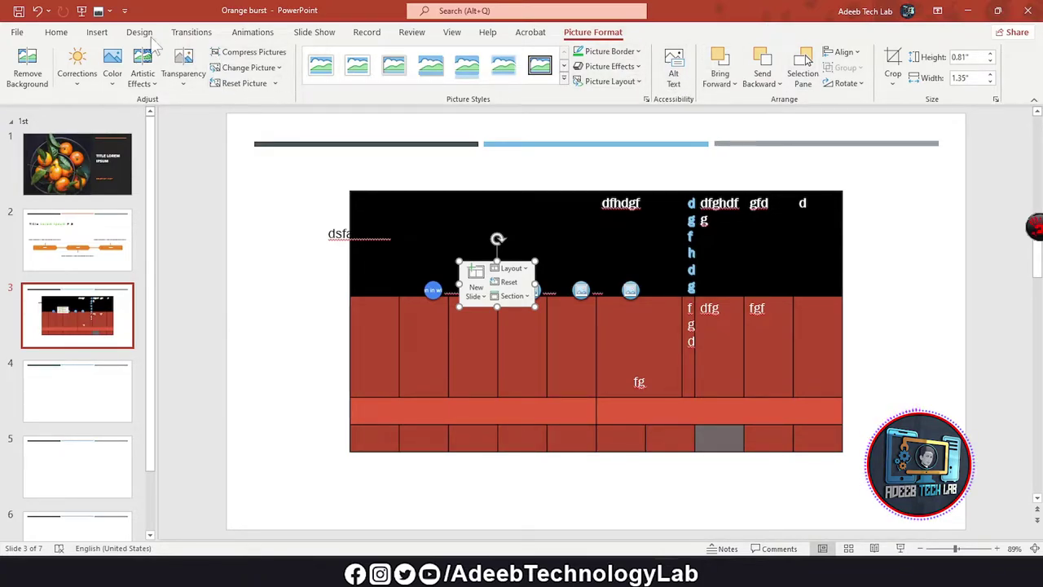
# - Glance at the Photo Album options, close them, and deselect the small picture
pyautogui.click(97, 32)
pyautogui.click(176, 80)
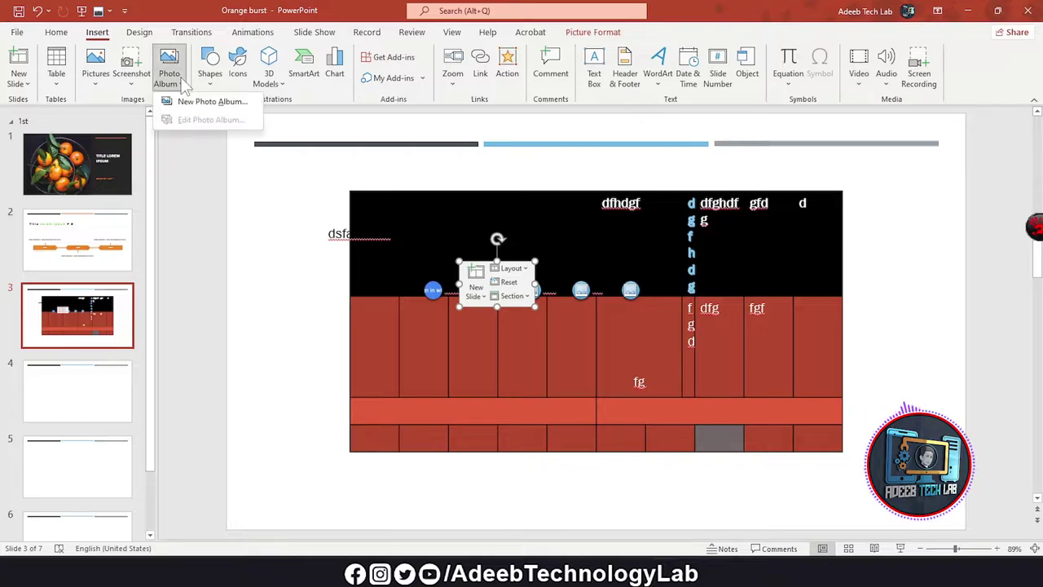
pyautogui.press('Escape')
pyautogui.click(599, 202)
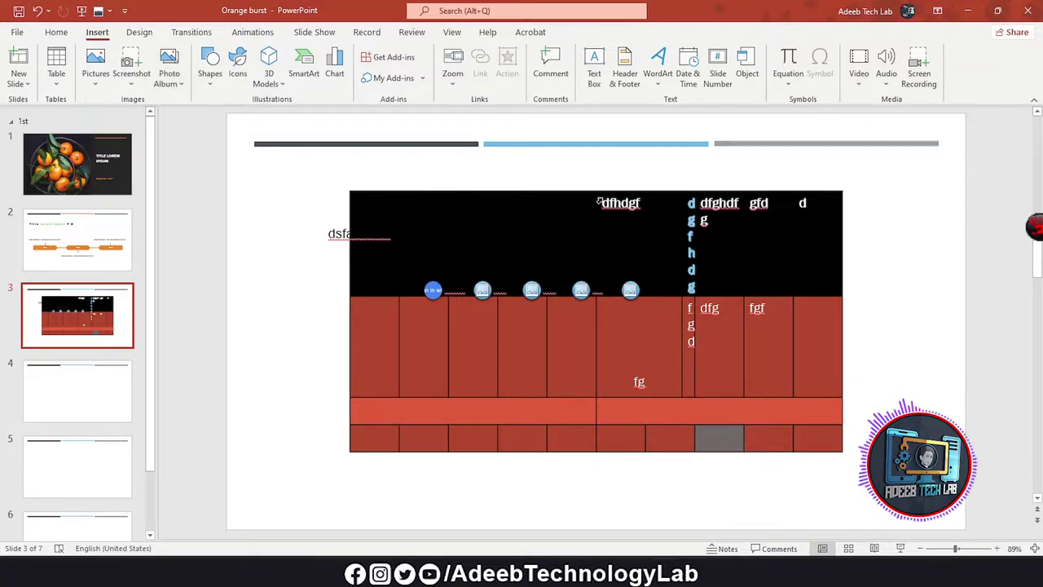
# - Delete the table, the SmartArt graphic and the dsfadfasdf text box from slide 3
pyautogui.click(593, 191)
pyautogui.press('Delete')
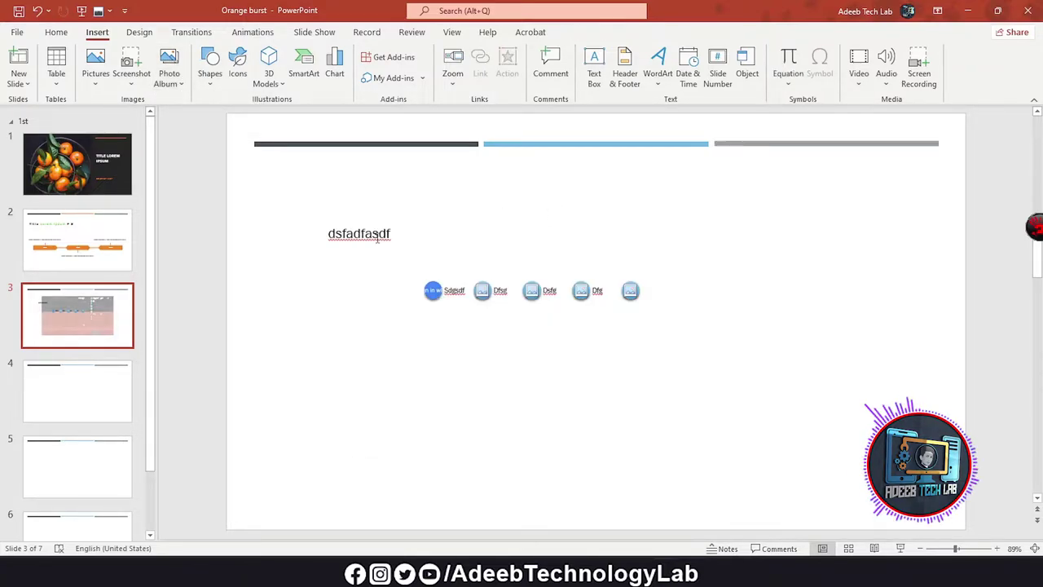
pyautogui.click(534, 297)
pyautogui.press('Delete')
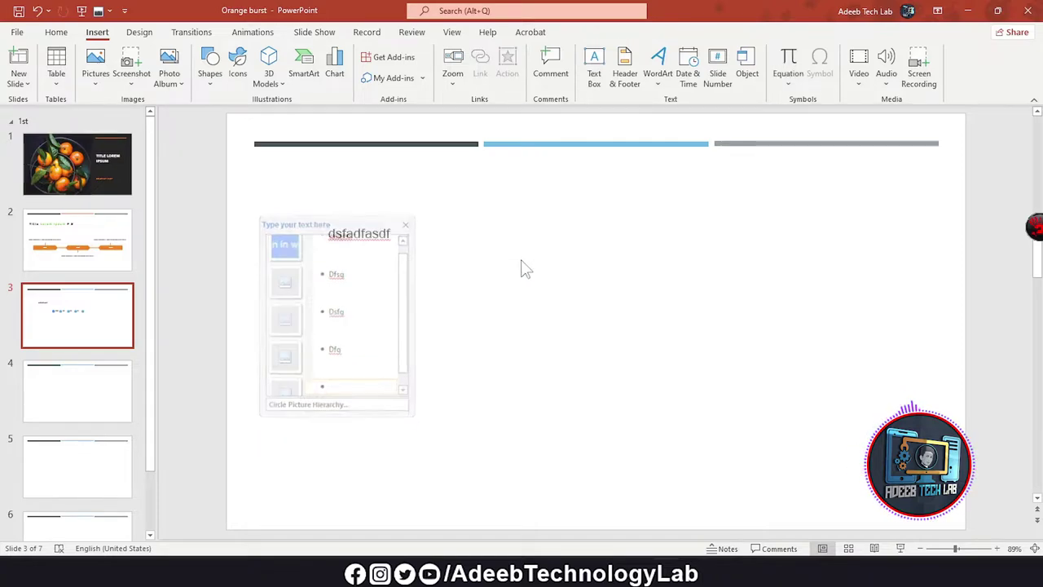
pyautogui.click(444, 229)
pyautogui.press('Delete')
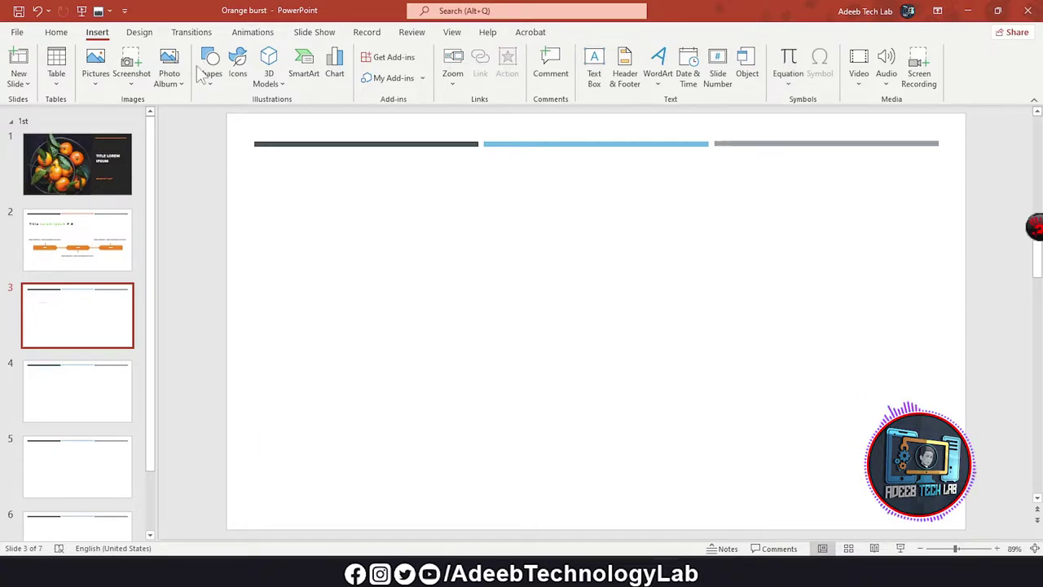
pyautogui.click(169, 64)
# - Add the Word logo, Eid-ul-Azha, telenor and free whatsapp pictures from disk to the album
pyautogui.click(363, 200)
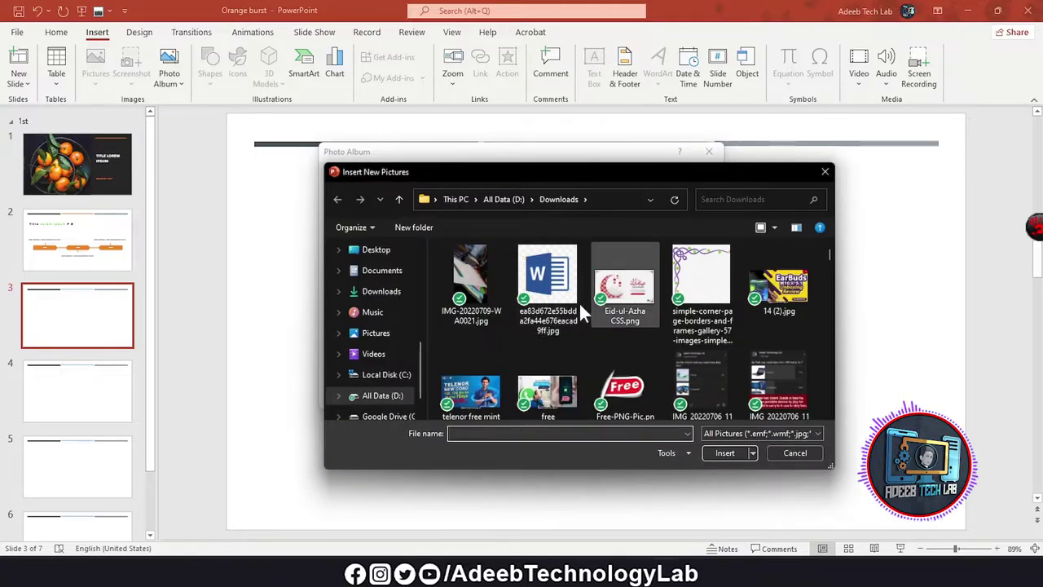
pyautogui.click(548, 277)
pyautogui.keyDown('ctrl'); pyautogui.click(624, 285); pyautogui.keyUp('ctrl')
pyautogui.keyDown('ctrl'); pyautogui.click(472, 392); pyautogui.keyUp('ctrl')
pyautogui.keyDown('ctrl'); pyautogui.click(541, 388); pyautogui.keyUp('ctrl')
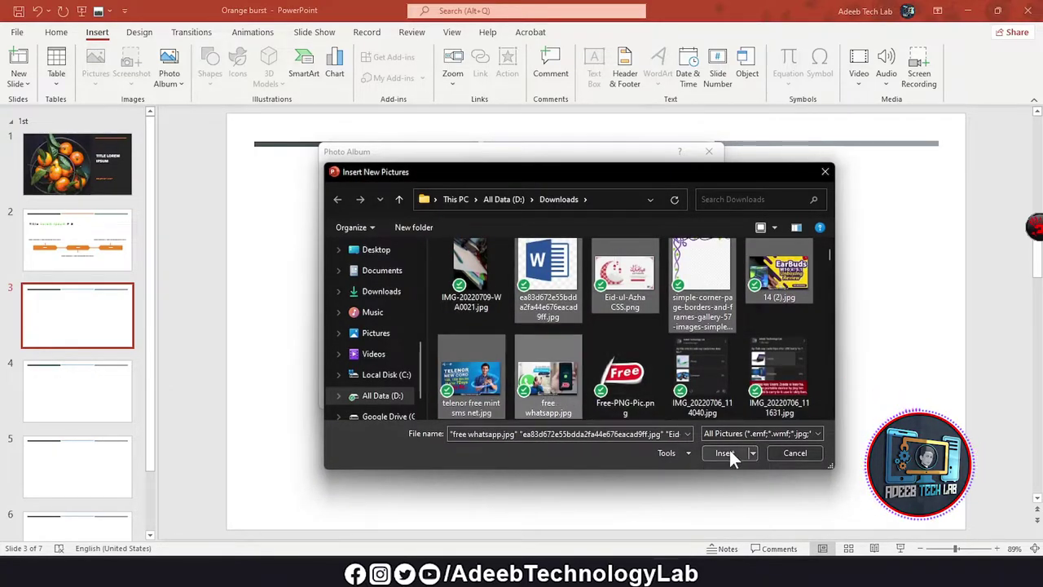
pyautogui.click(729, 450)
# - Tick all six pictures in the album's picture list
pyautogui.click(448, 196)
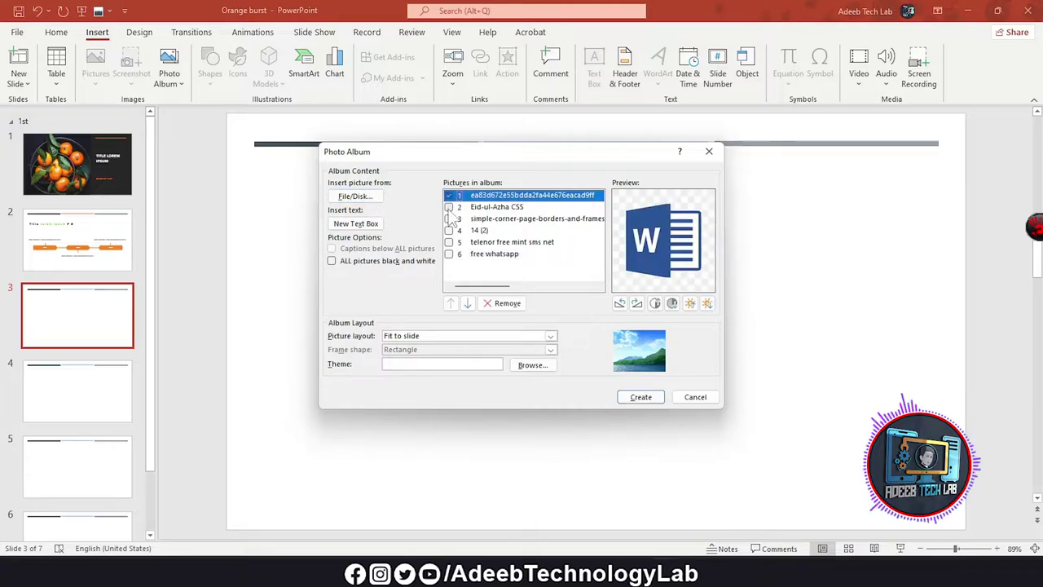
pyautogui.click(448, 207)
pyautogui.click(448, 218)
pyautogui.click(448, 230)
pyautogui.click(448, 242)
pyautogui.click(449, 253)
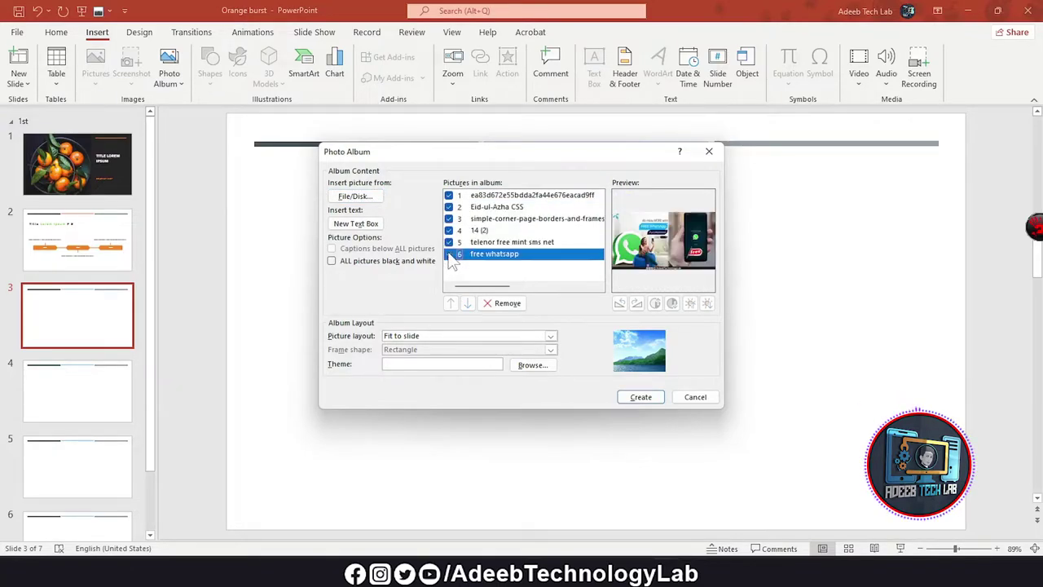
# - Set the album to 4 pictures per slide with a black frame and create it
pyautogui.click(552, 337)
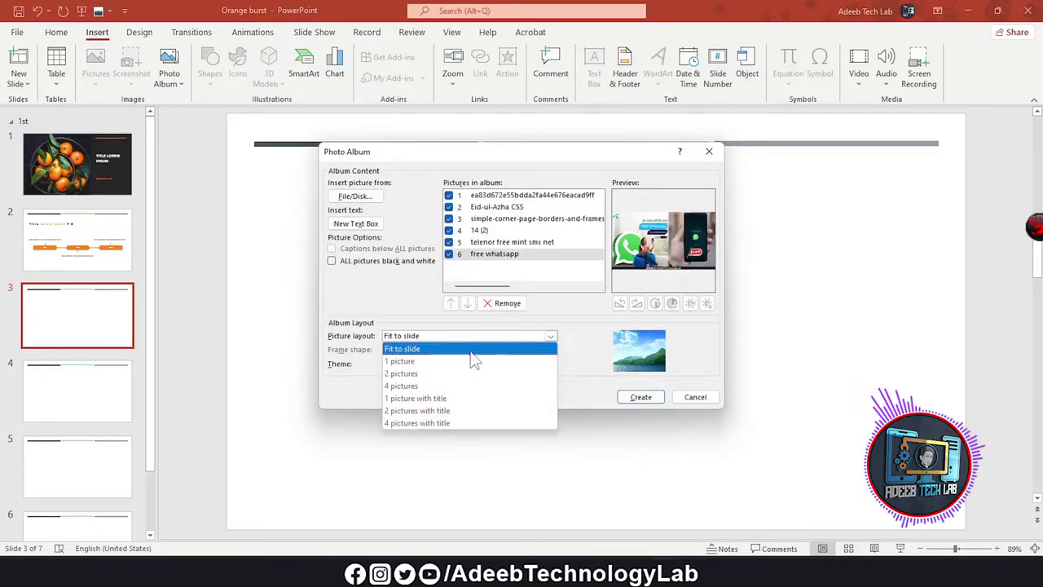
pyautogui.click(425, 364)
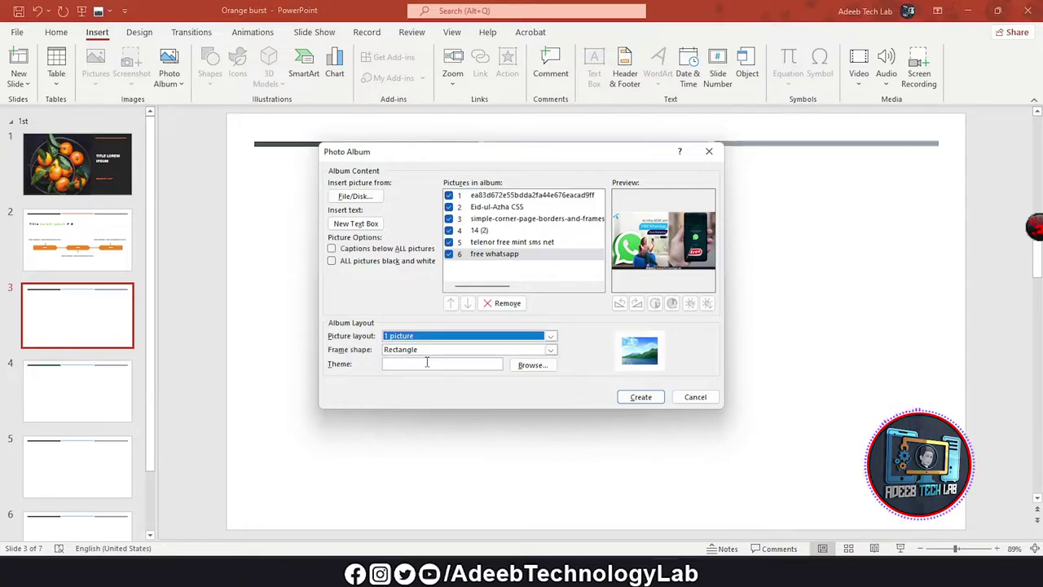
pyautogui.click(552, 337)
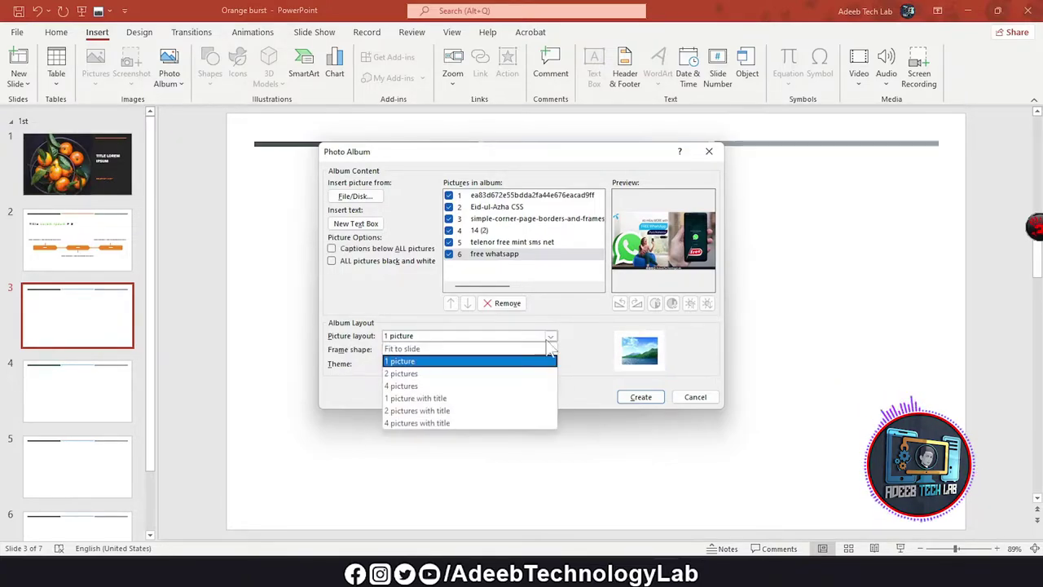
pyautogui.click(471, 386)
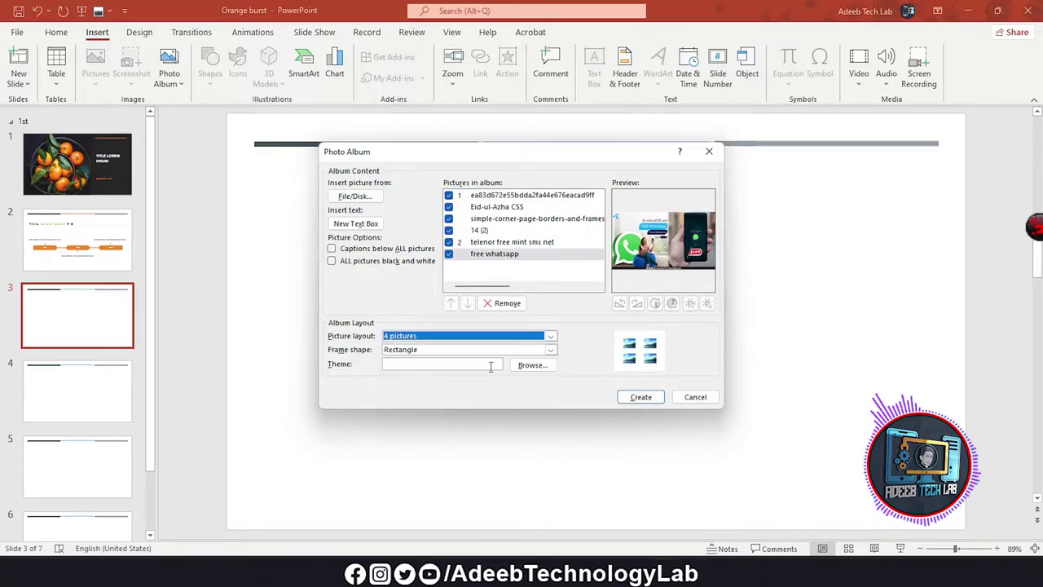
pyautogui.click(551, 349)
pyautogui.click(529, 371)
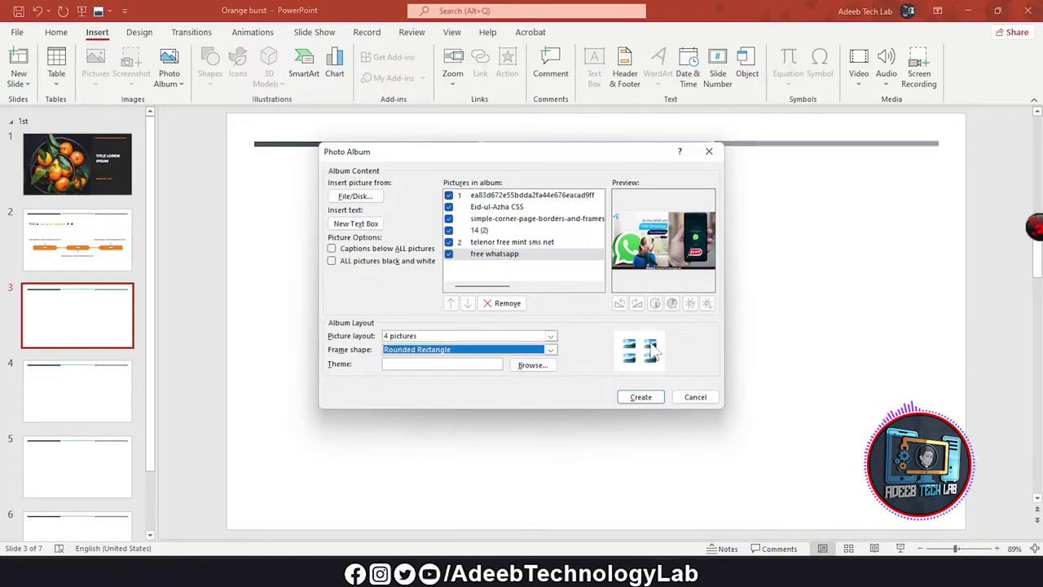
pyautogui.click(551, 349)
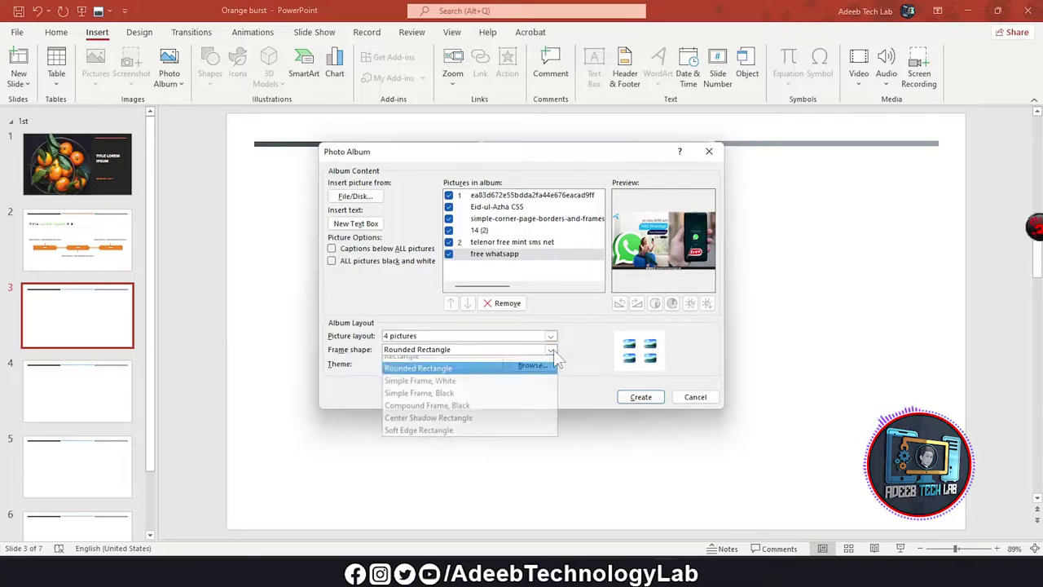
pyautogui.click(479, 386)
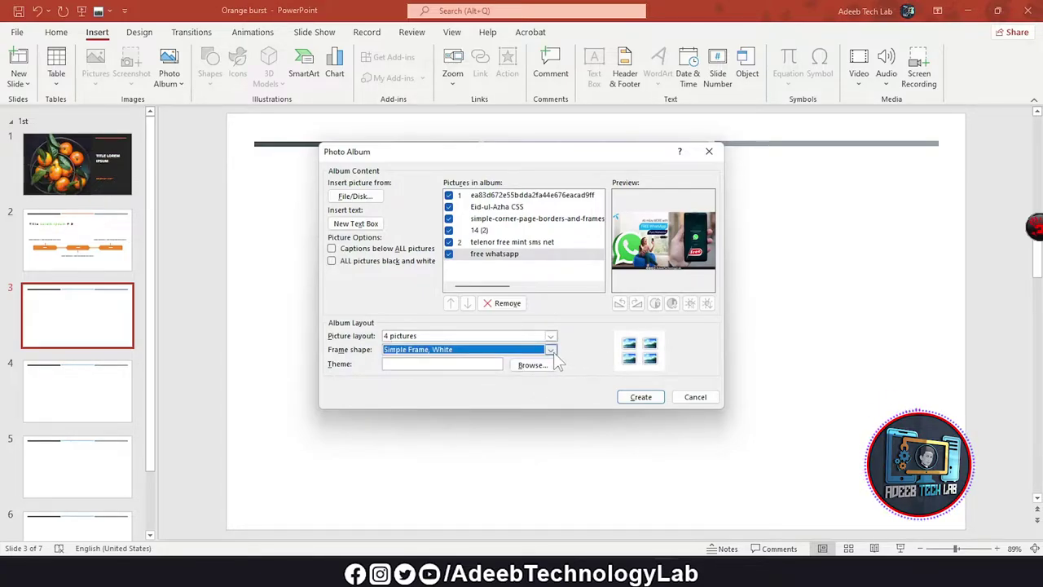
pyautogui.click(551, 350)
pyautogui.click(512, 398)
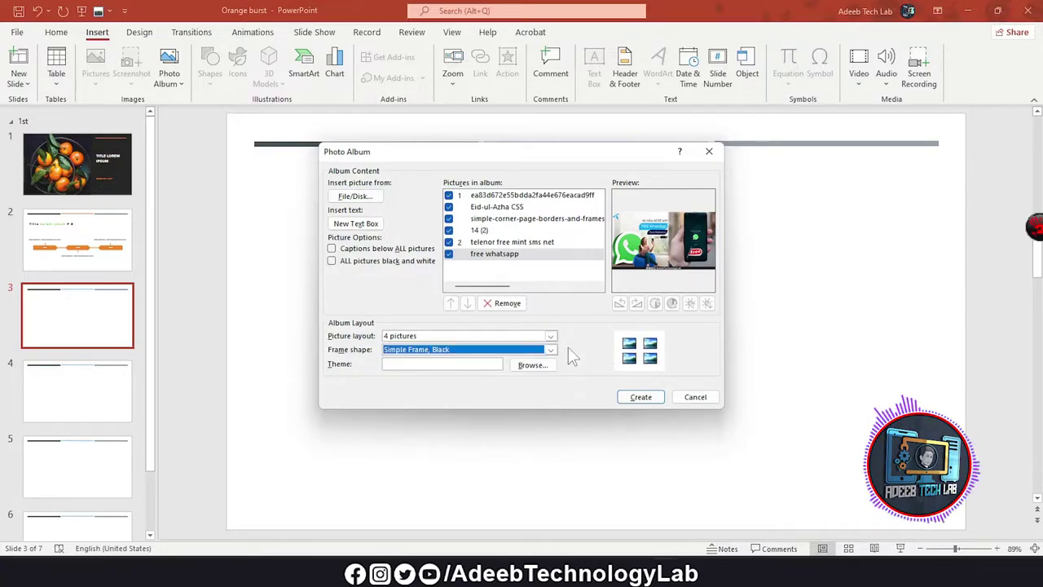
pyautogui.scroll(-1, 551, 349)
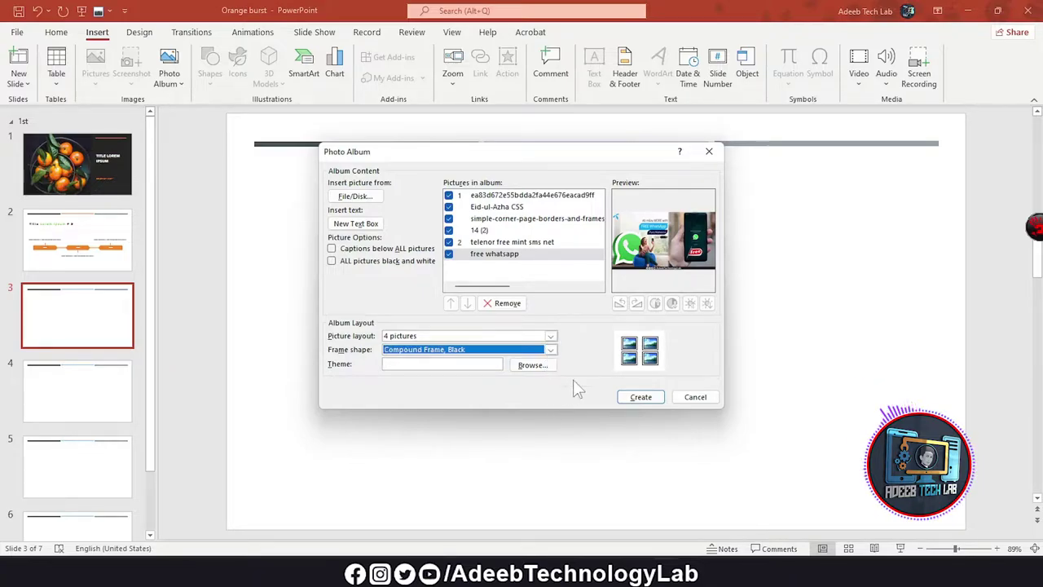
pyautogui.click(641, 398)
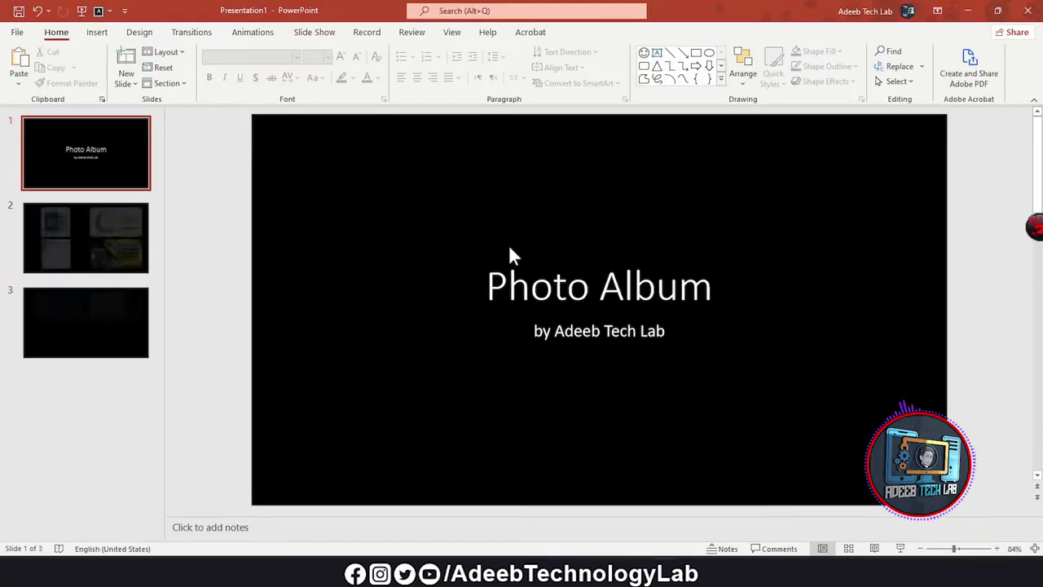
# - View the album's second and third slides, then close the album presentation
pyautogui.click(47, 259)
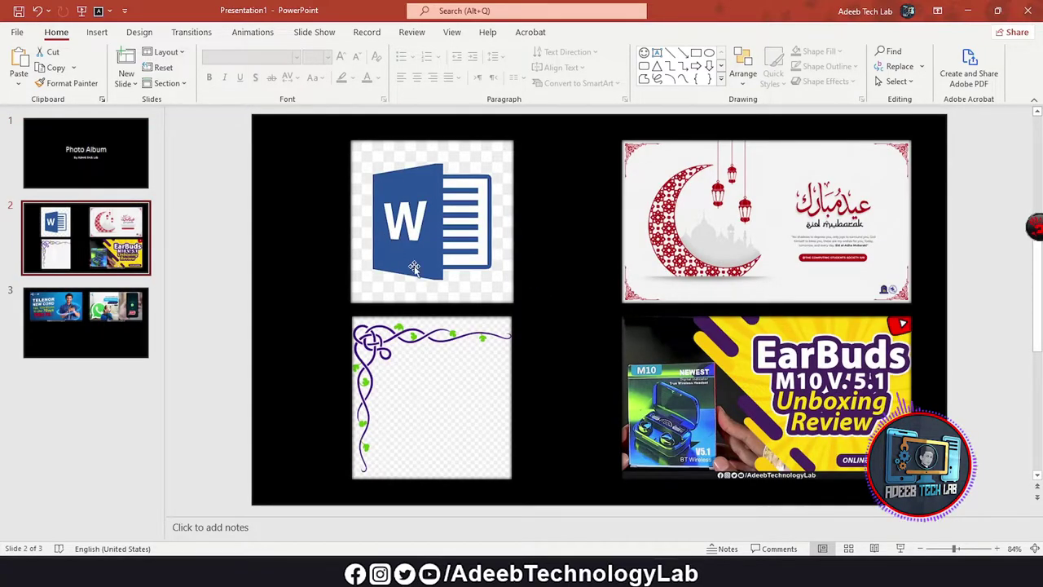
pyautogui.click(117, 321)
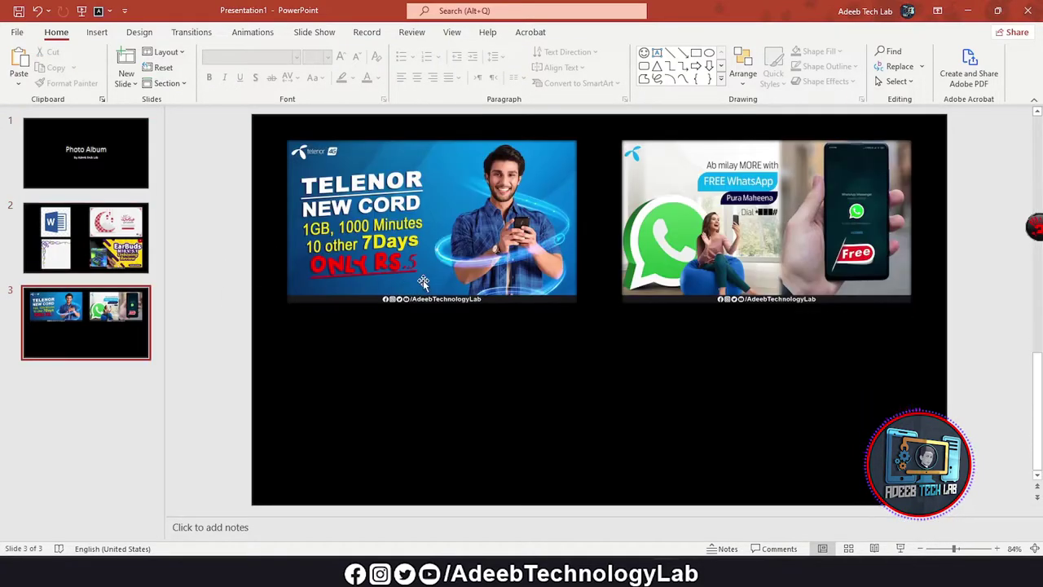
pyautogui.click(1028, 11)
# - Dismiss the album's save prompt without saving and browse the Shapes gallery
pyautogui.click(650, 355)
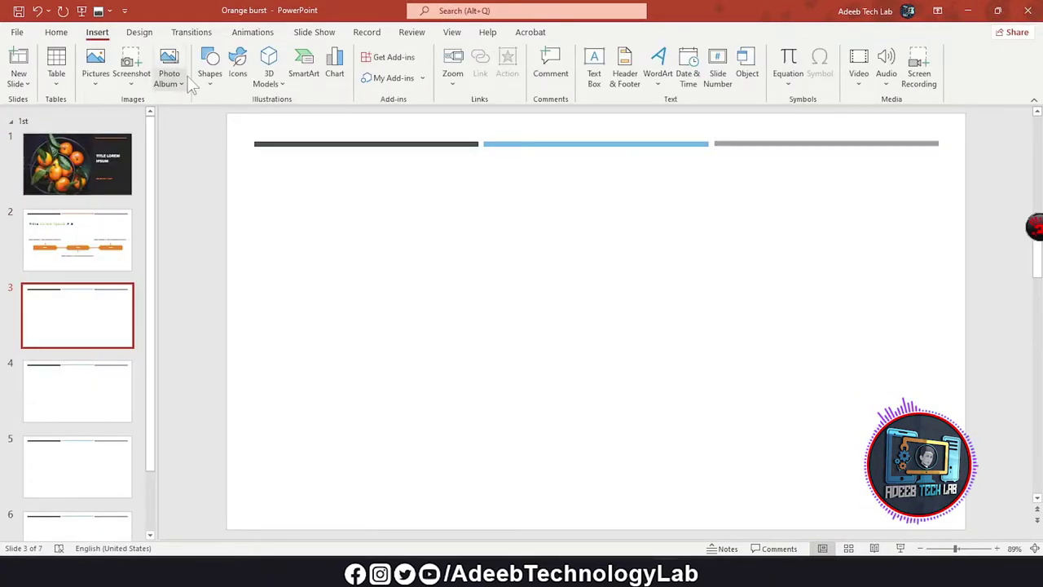
pyautogui.click(210, 75)
pyautogui.scroll(-2, 284, 244)
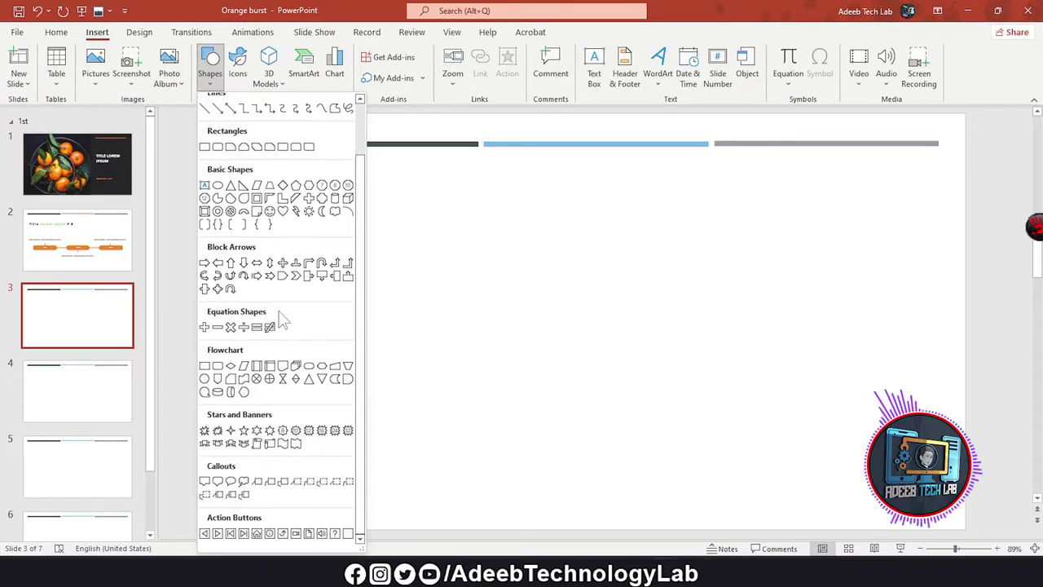
pyautogui.scroll(2, 288, 284)
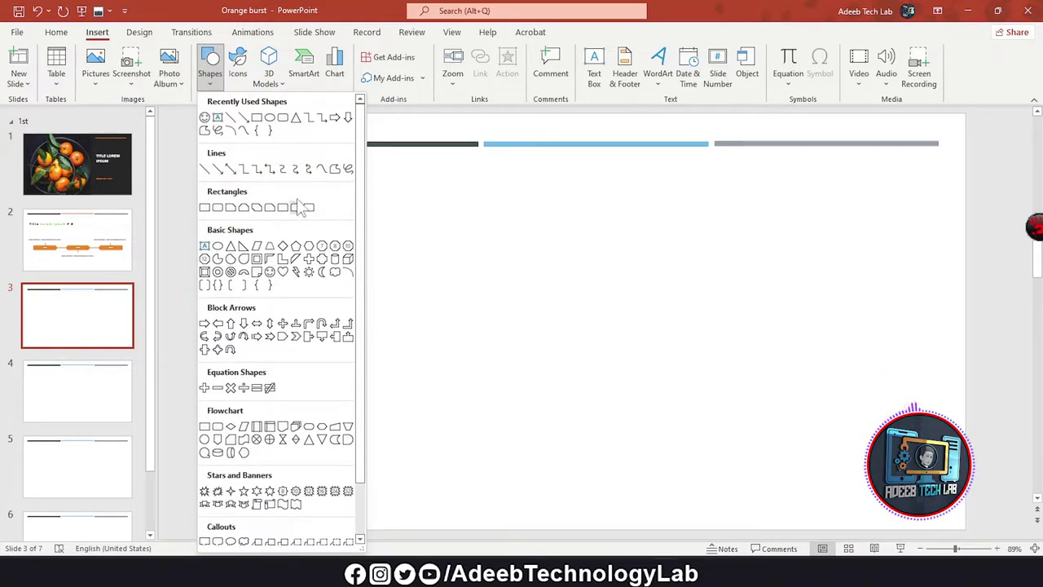
# - Insert the atom icon from the icon library onto slide 3
pyautogui.click(242, 74)
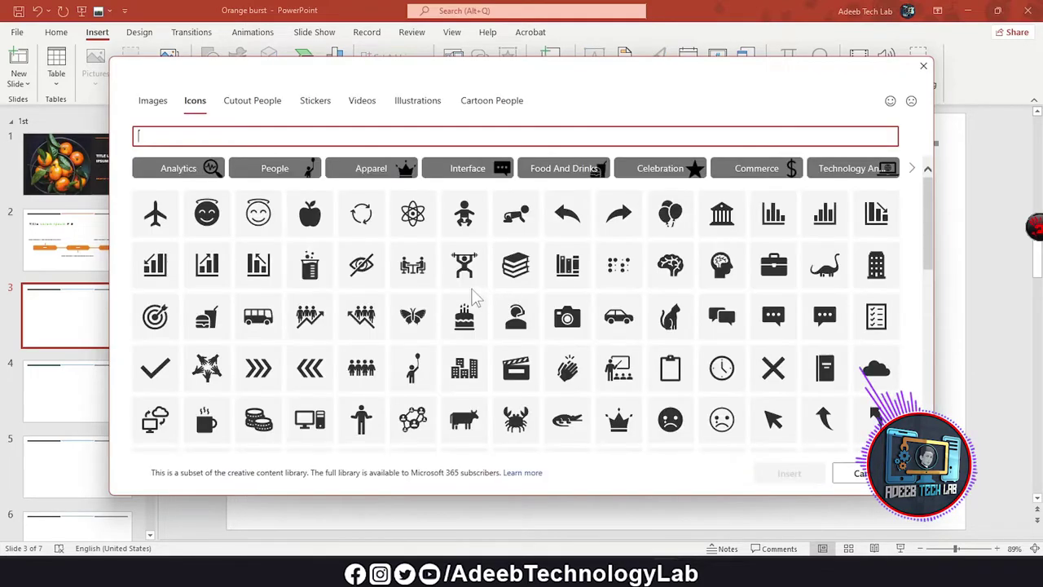
pyautogui.scroll(-5, 396, 291)
pyautogui.scroll(-5, 477, 289)
pyautogui.scroll(-4, 464, 281)
pyautogui.scroll(-1, 460, 278)
pyautogui.scroll(-1, 456, 273)
pyautogui.scroll(5, 444, 259)
pyautogui.scroll(4, 445, 259)
pyautogui.scroll(4, 481, 267)
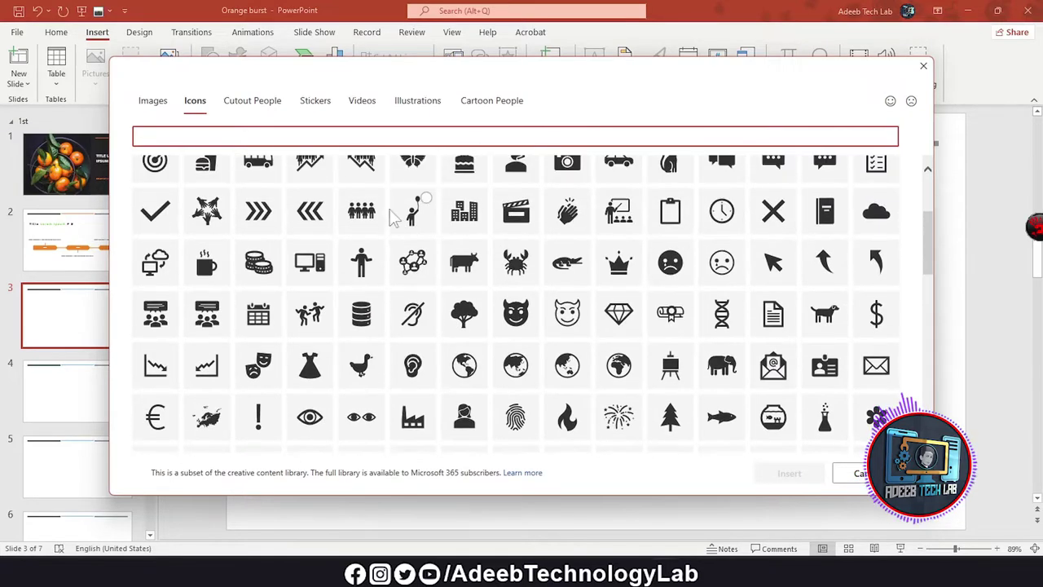
pyautogui.scroll(3, 238, 212)
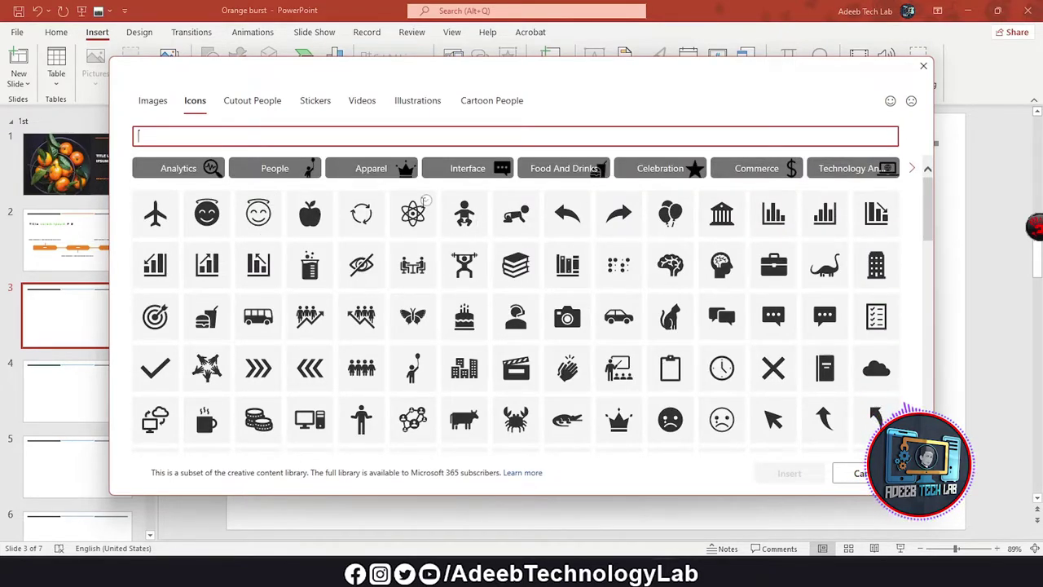
pyautogui.doubleClick(420, 210)
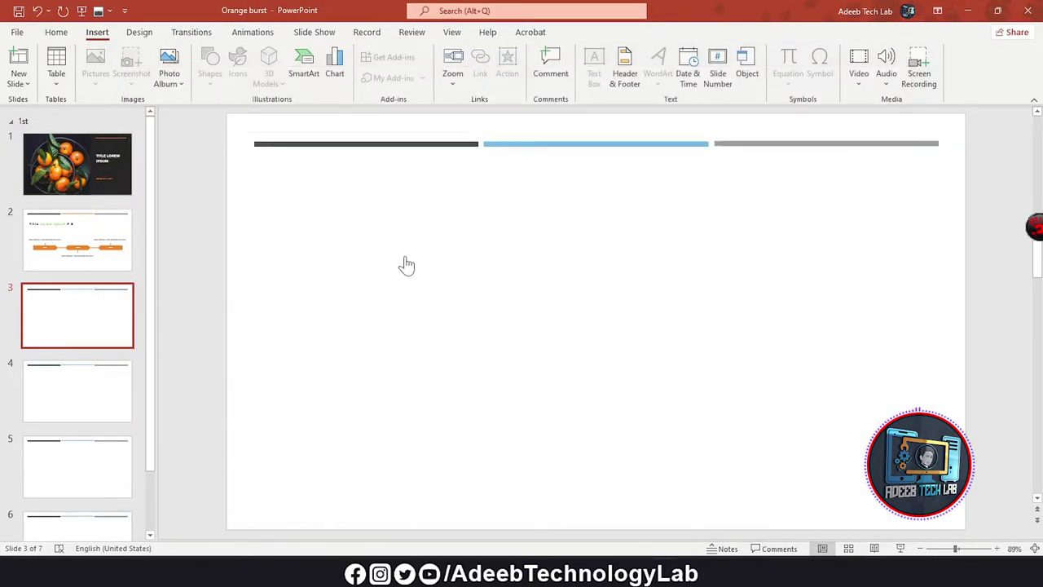
# - Move the atom icon to the upper left and fill it dark grey, leaving the outline unchanged
pyautogui.moveTo(596, 320); pyautogui.dragTo(349, 249)
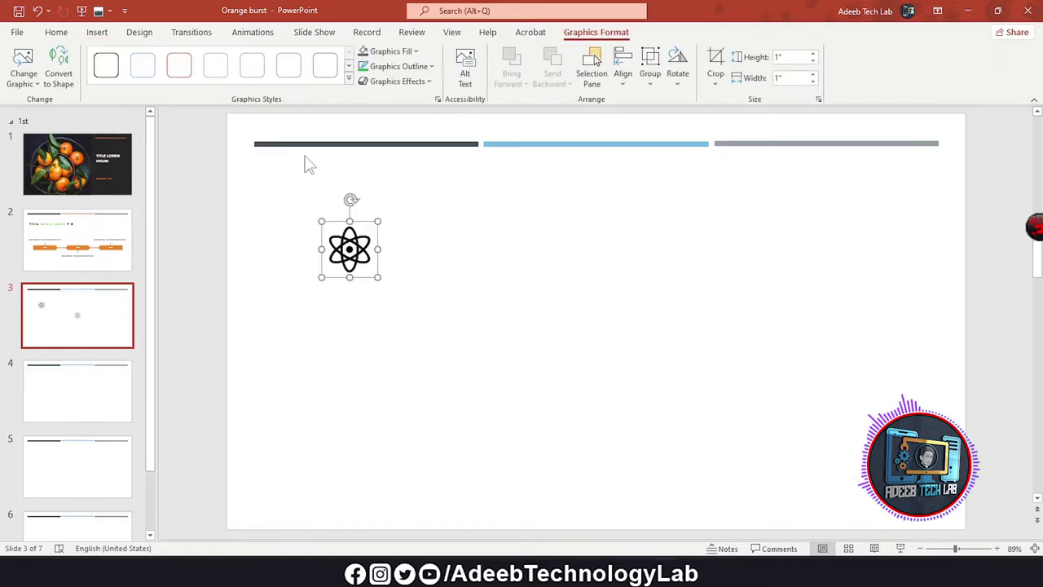
pyautogui.click(413, 52)
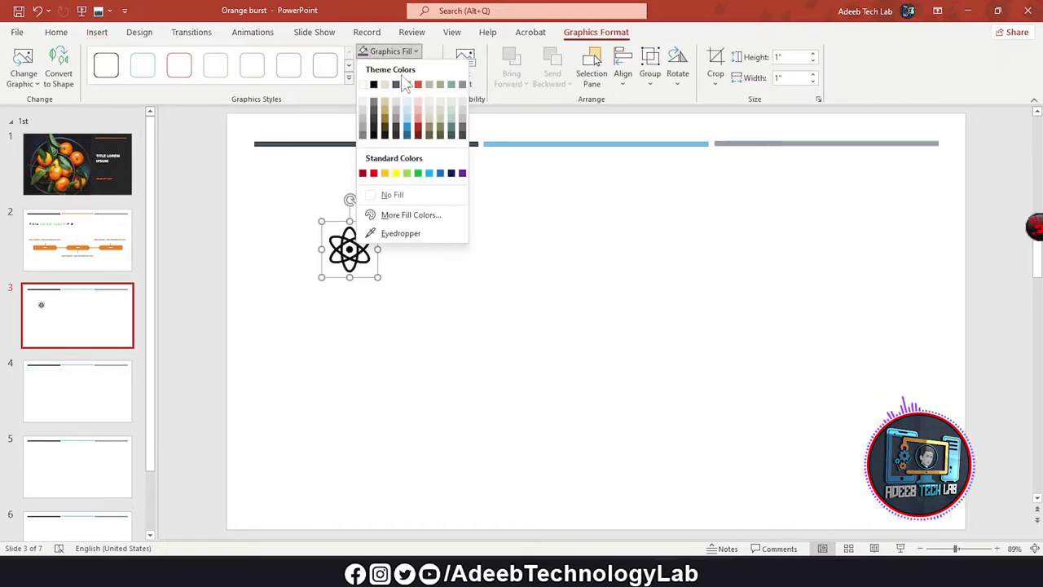
pyautogui.click(462, 135)
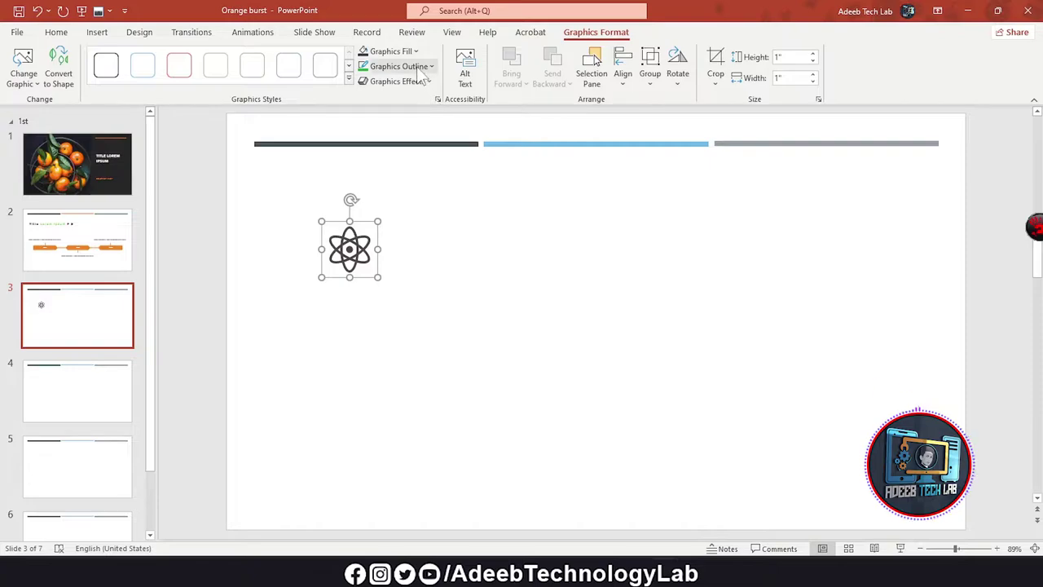
pyautogui.click(398, 66)
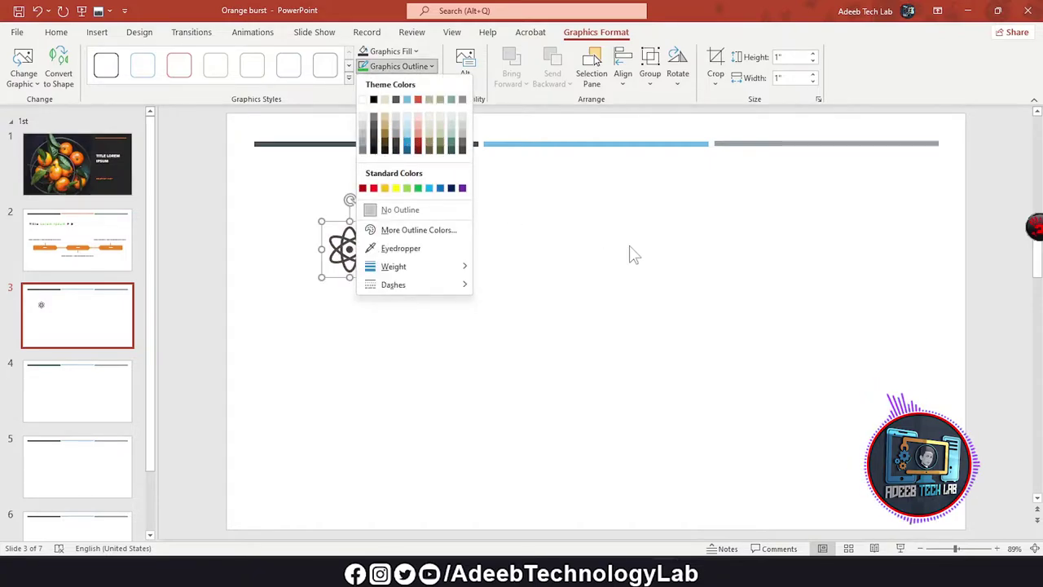
pyautogui.click(376, 250)
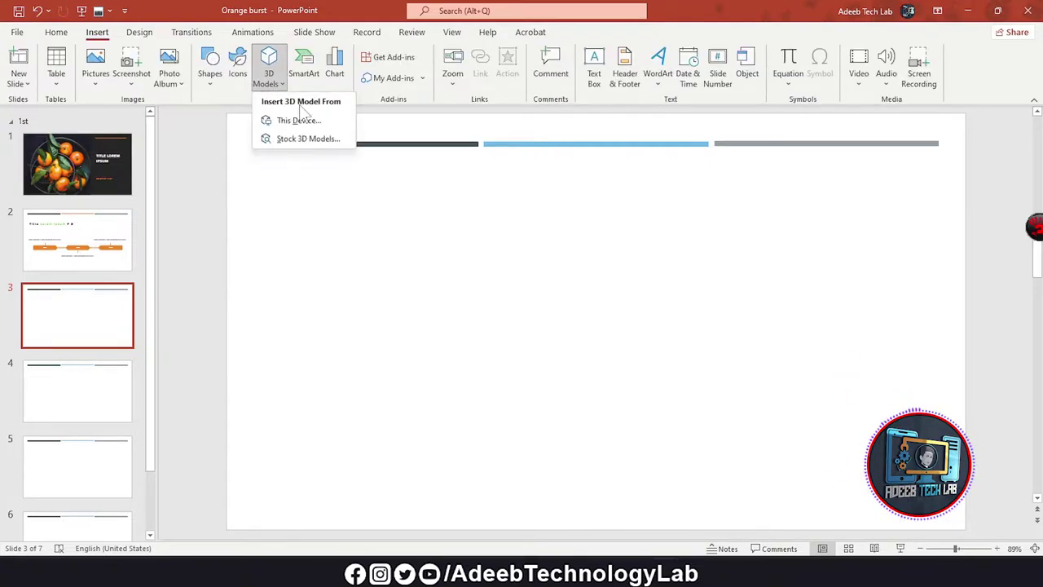
# - Insert the two-tier metal cart from the Tools category of Stock 3D Models onto slide 3
pyautogui.click(299, 122)
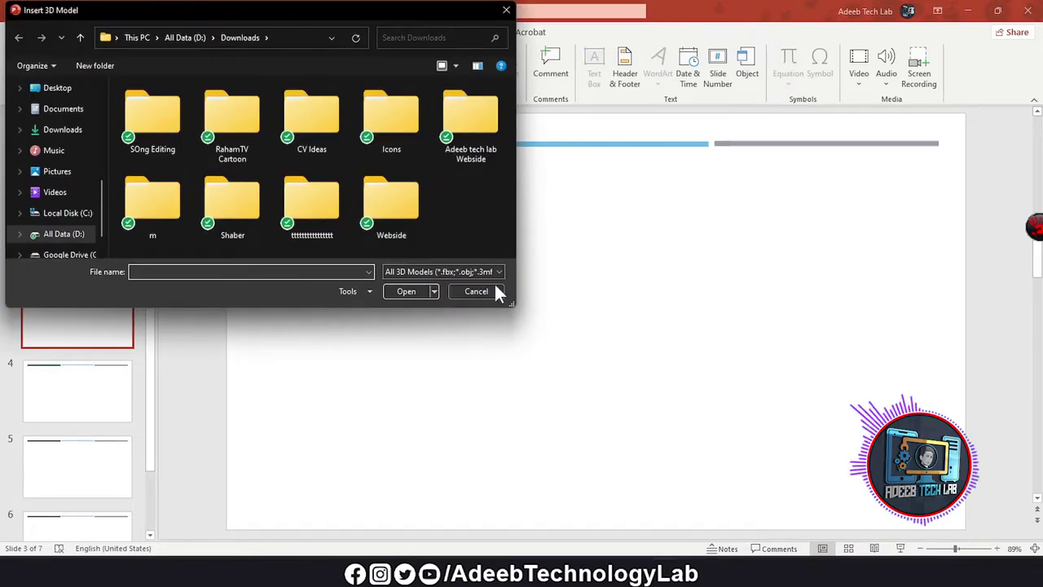
pyautogui.click(500, 289)
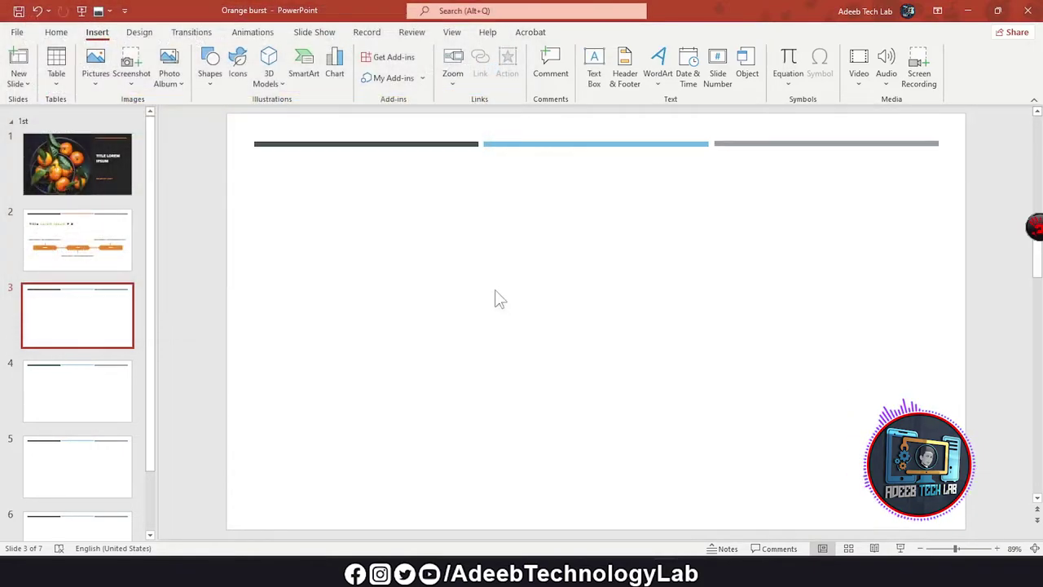
pyautogui.click(269, 75)
pyautogui.click(306, 136)
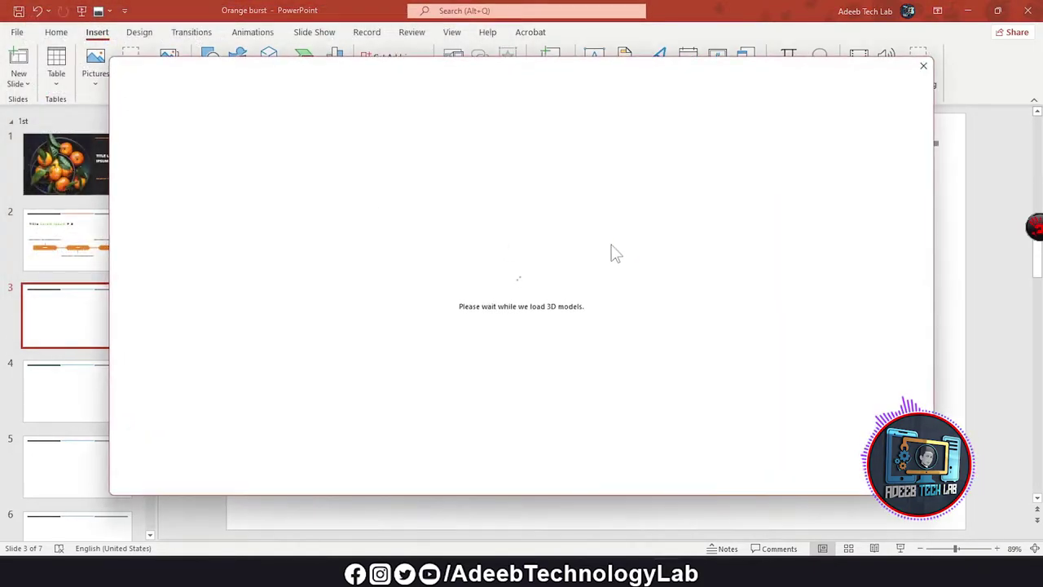
pyautogui.scroll(-3, 489, 300)
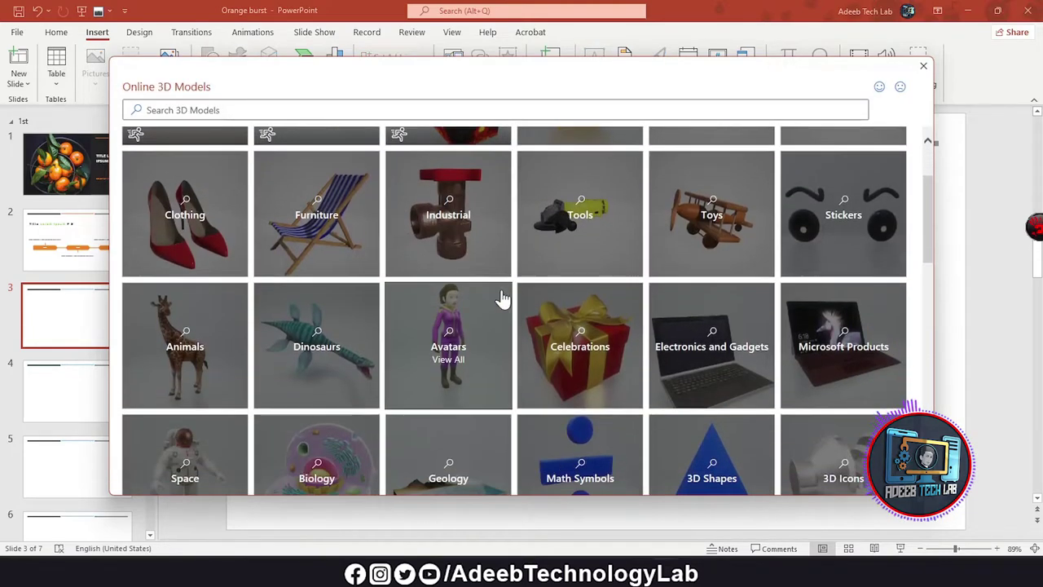
pyautogui.click(569, 223)
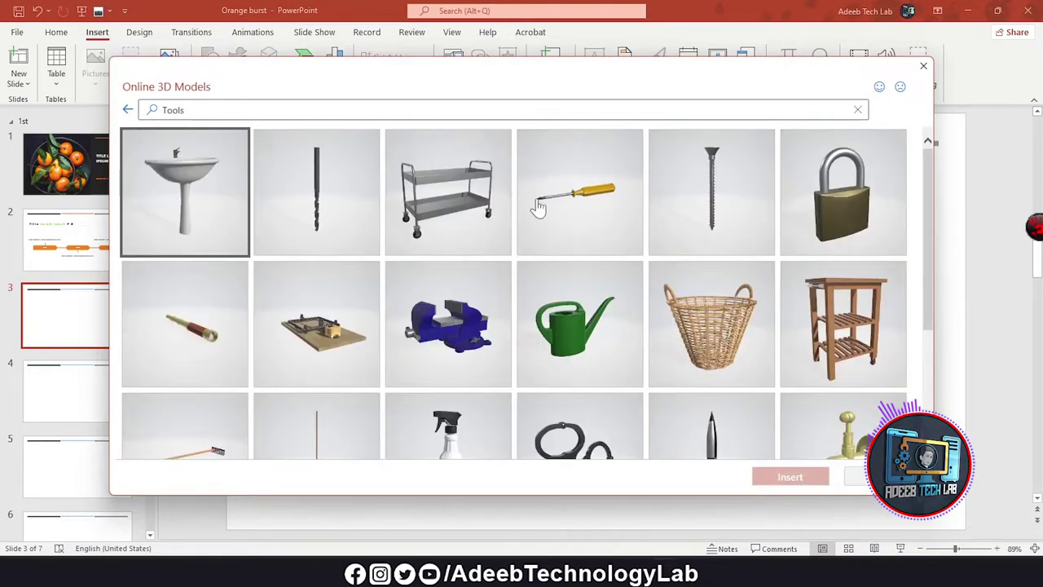
pyautogui.click(440, 200)
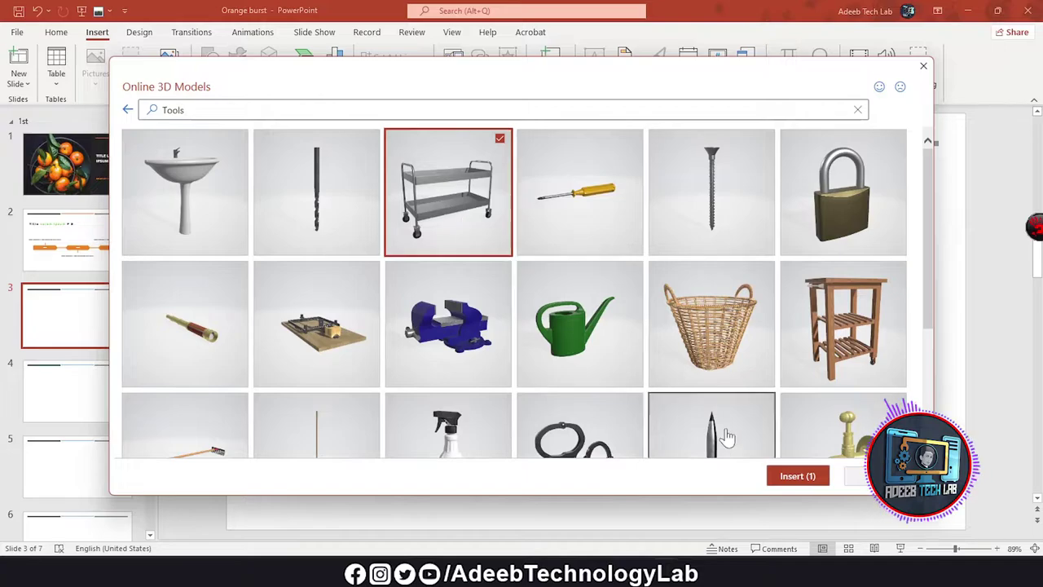
pyautogui.click(793, 478)
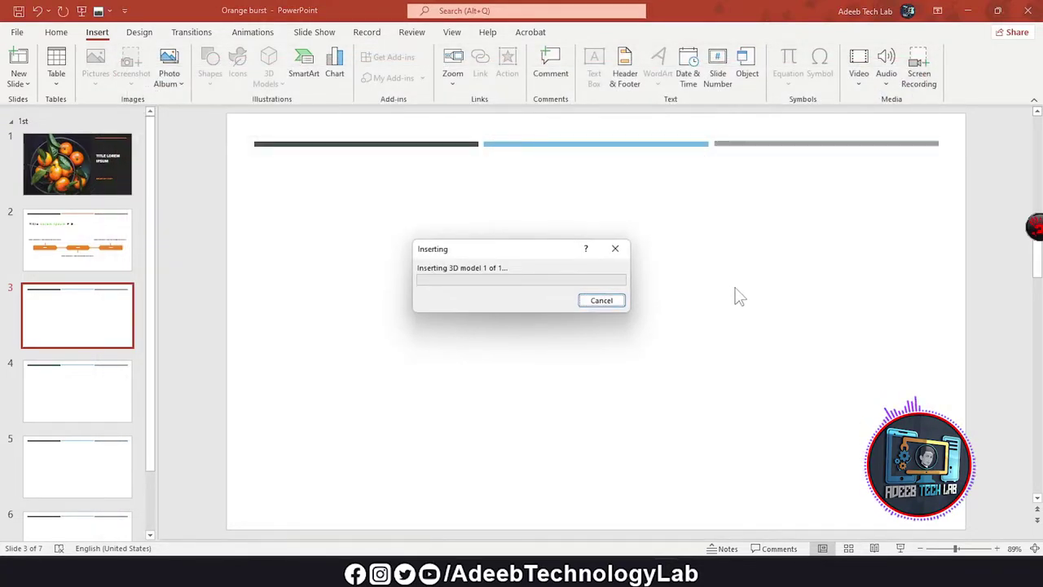
# - Rotate the cart, enlarge it to about 5.23" by 4.27" on the slide's right, and open the SmartArt gallery
pyautogui.moveTo(598, 323)
pyautogui.mouseDown()
pyautogui.moveTo(769, 346)
pyautogui.moveTo(803, 374)
pyautogui.moveTo(805, 349)
pyautogui.mouseUp()
pyautogui.moveTo(570, 293); pyautogui.dragTo(736, 330)
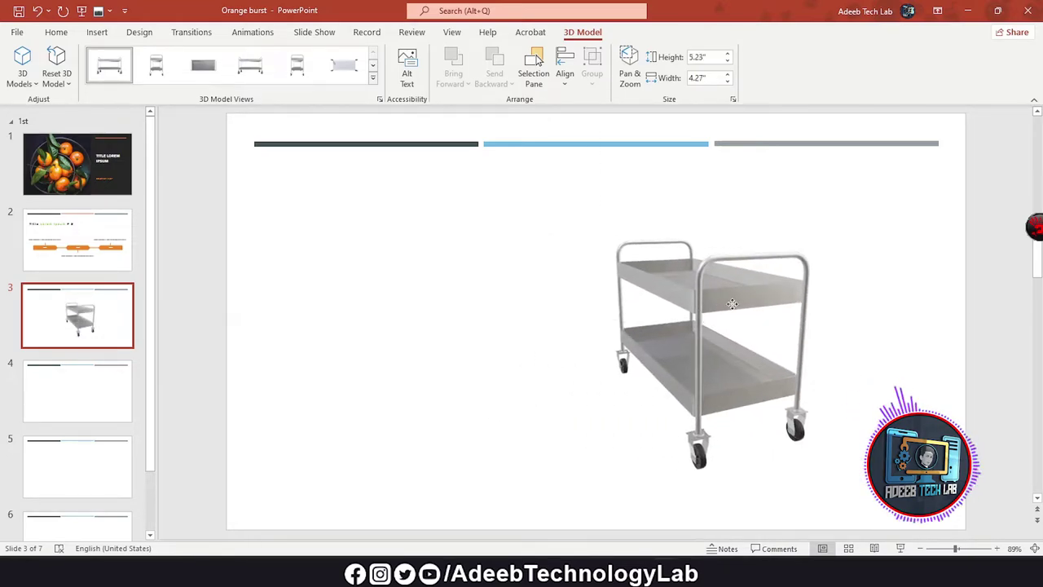
pyautogui.click(547, 295)
pyautogui.click(97, 32)
pyautogui.click(303, 74)
# - Scroll through the SmartArt layouts, then cancel the Choose a SmartArt Graphic dialog without inserting
pyautogui.scroll(-5, 482, 269)
pyautogui.scroll(-5, 485, 293)
pyautogui.scroll(-5, 485, 297)
pyautogui.scroll(-5, 479, 300)
pyautogui.scroll(10, 477, 289)
pyautogui.press('Escape')
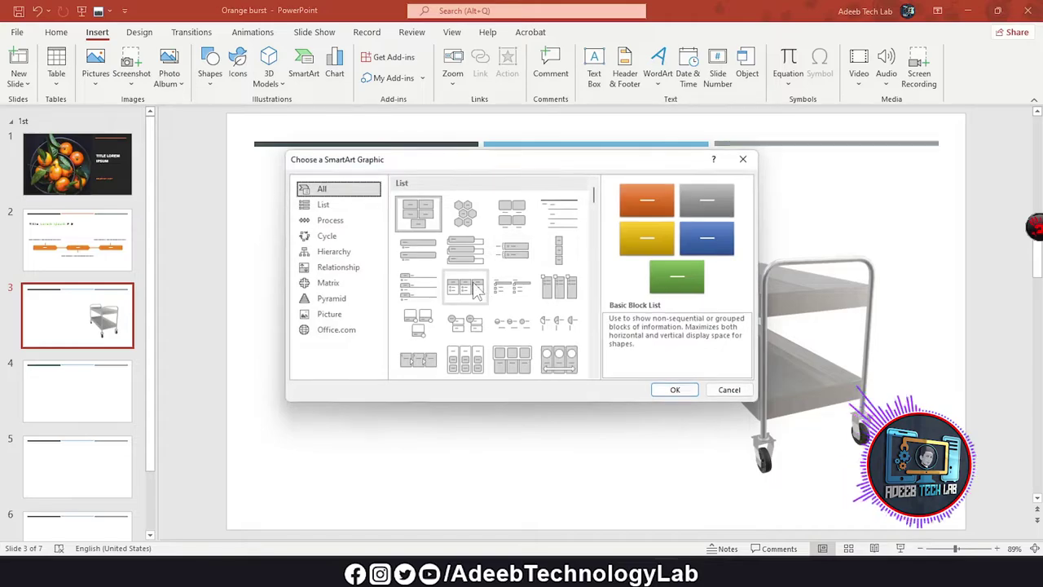
pyautogui.scroll(-3, 485, 279)
pyautogui.scroll(-5, 489, 281)
pyautogui.scroll(-5, 493, 283)
pyautogui.scroll(-5, 499, 287)
pyautogui.scroll(-5, 502, 292)
pyautogui.scroll(-5, 506, 293)
pyautogui.scroll(-5, 508, 295)
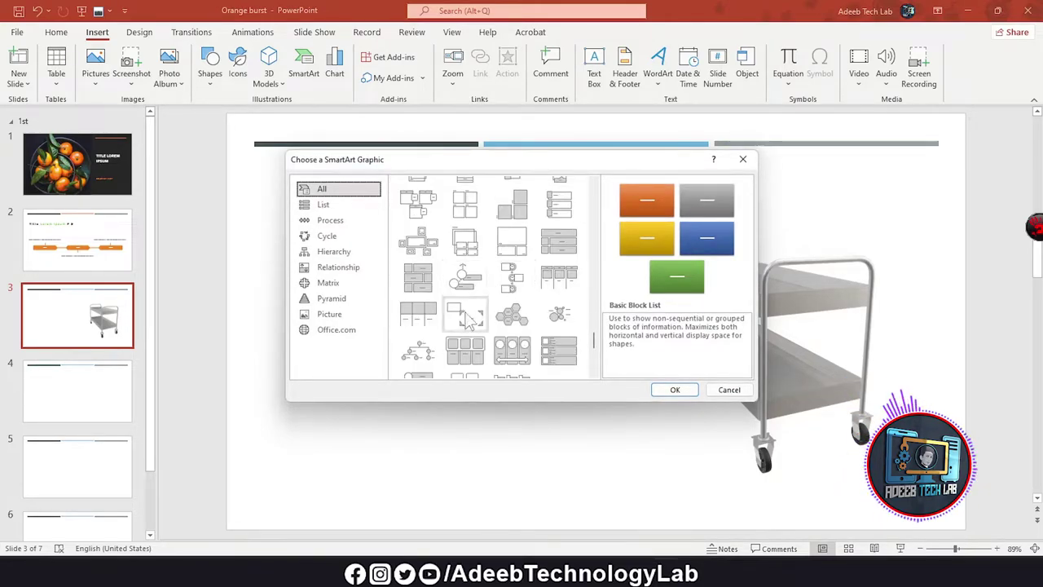
pyautogui.scroll(-5, 512, 297)
pyautogui.scroll(3, 509, 275)
pyautogui.scroll(3, 492, 256)
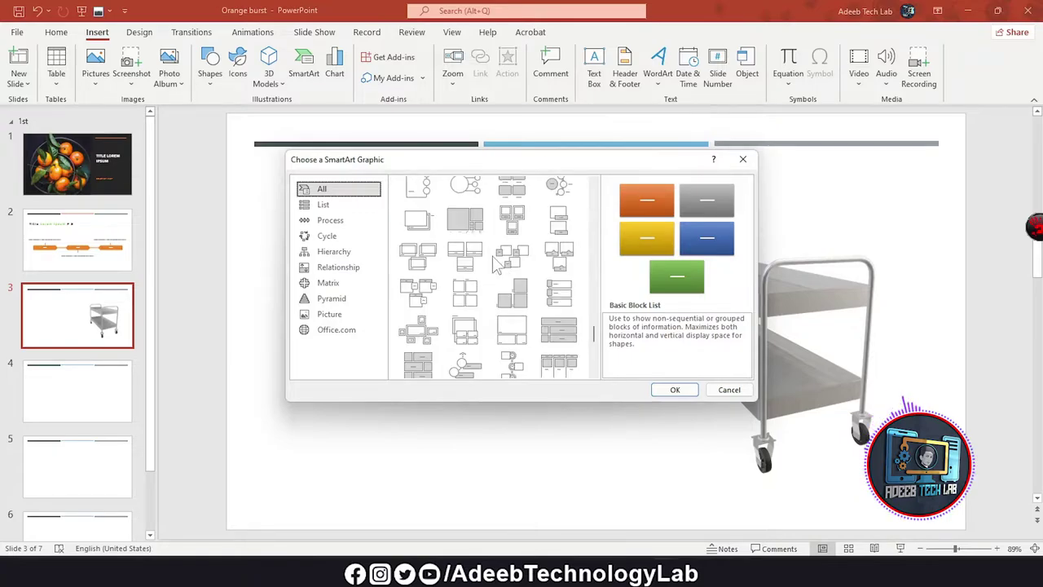
pyautogui.scroll(3, 492, 256)
pyautogui.scroll(5, 492, 256)
pyautogui.scroll(3, 491, 255)
pyautogui.scroll(3, 490, 254)
pyautogui.scroll(5, 501, 243)
pyautogui.scroll(5, 507, 253)
pyautogui.scroll(5, 506, 261)
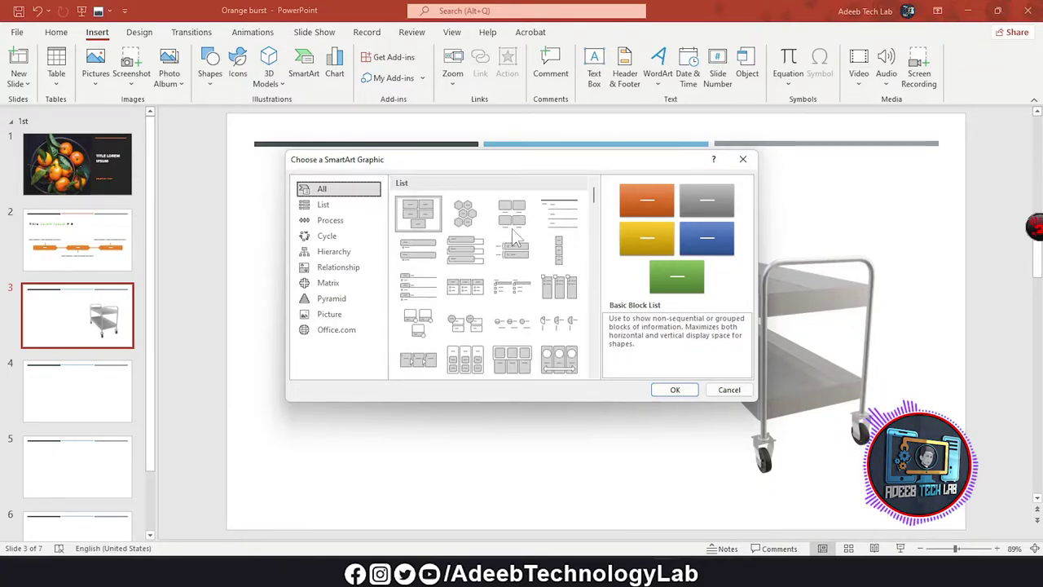
pyautogui.scroll(-1, 501, 277)
pyautogui.scroll(-3, 509, 286)
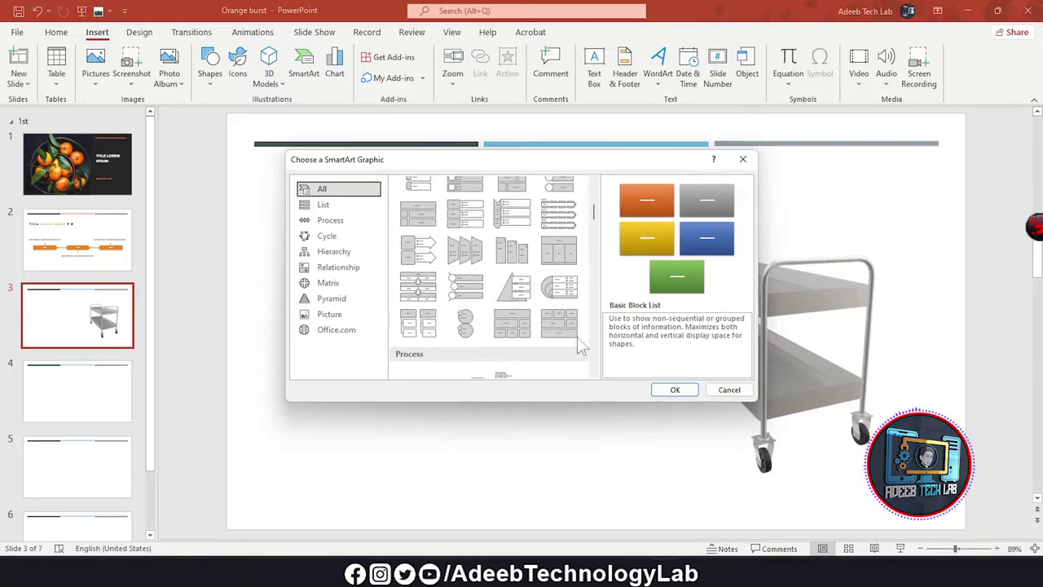
pyautogui.click(707, 388)
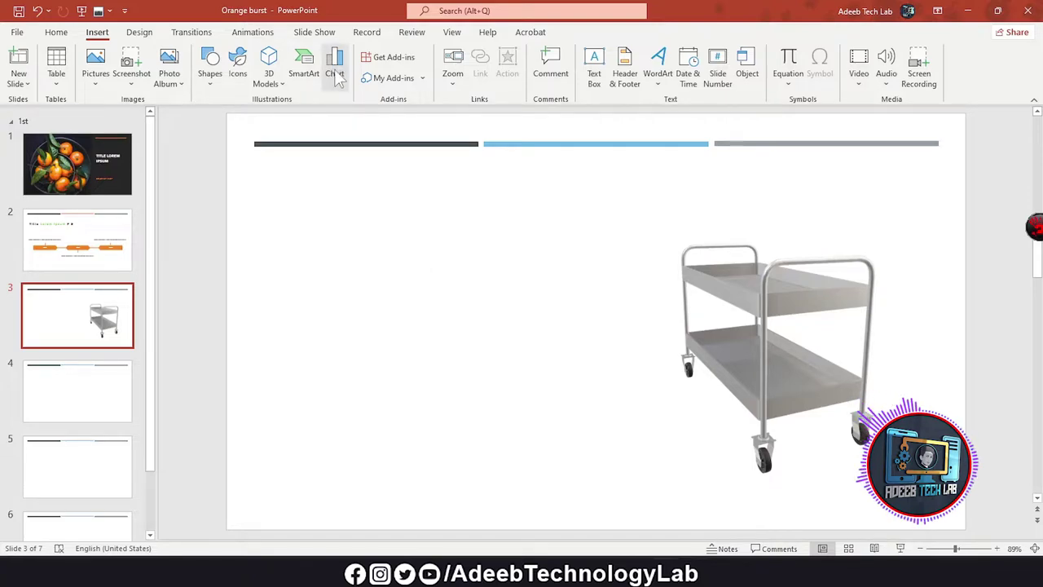
# - Browse the Office Add-ins store and close it without adding anything
pyautogui.click(392, 58)
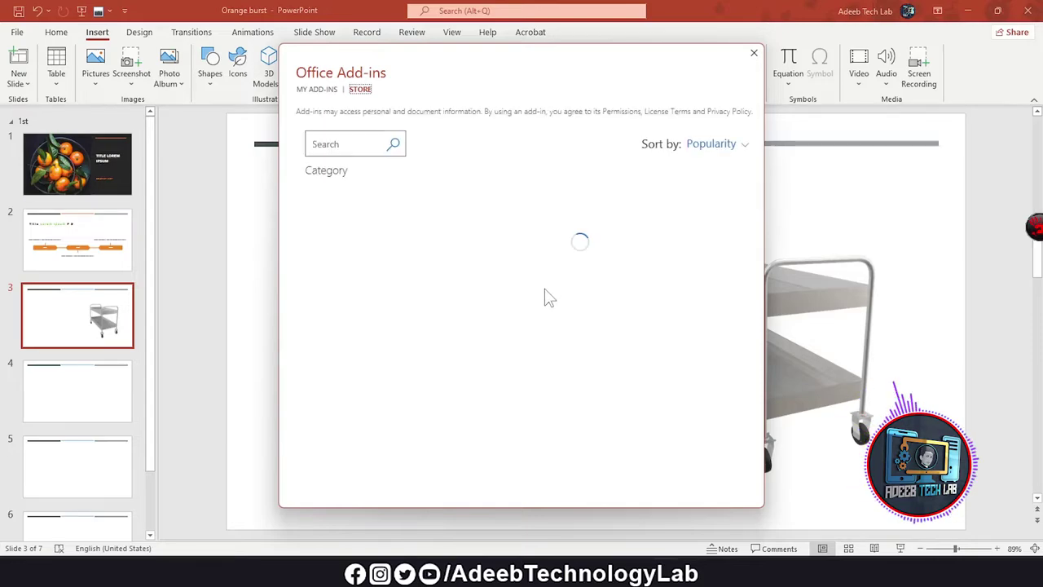
pyautogui.scroll(-5, 605, 303)
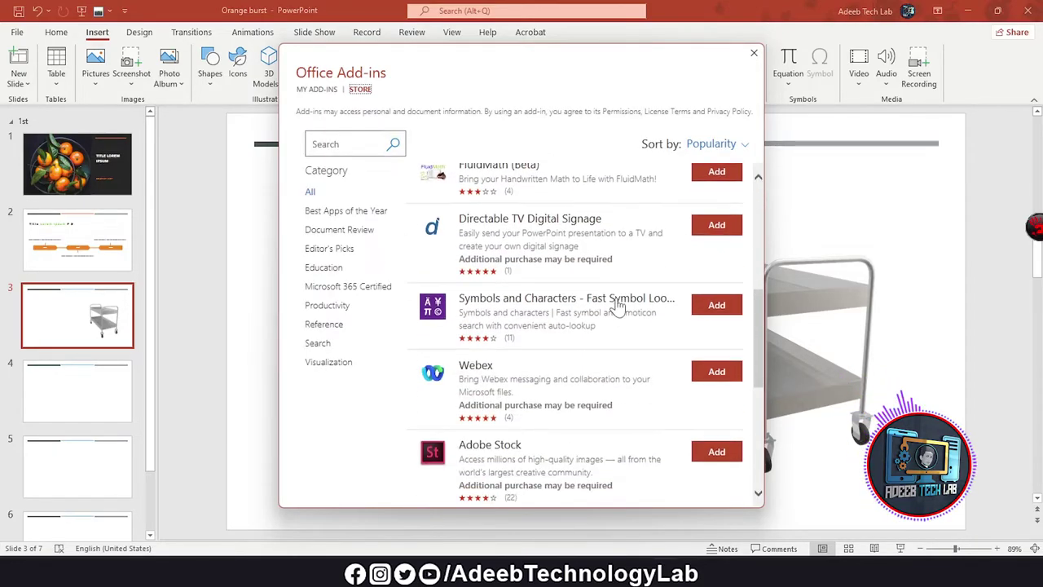
pyautogui.scroll(-2, 617, 305)
pyautogui.scroll(-2, 611, 303)
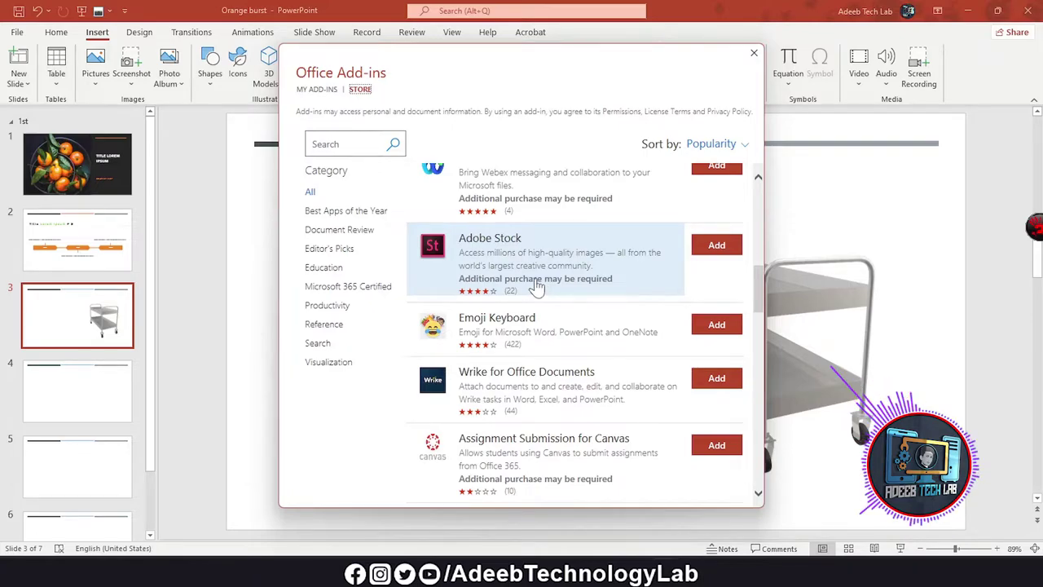
pyautogui.scroll(-3, 535, 284)
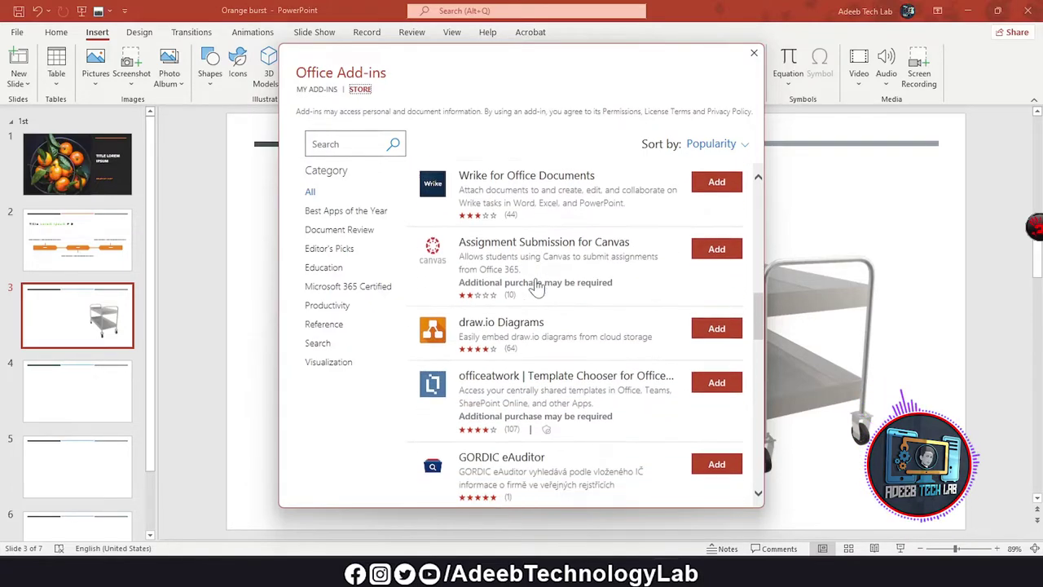
pyautogui.scroll(4, 528, 308)
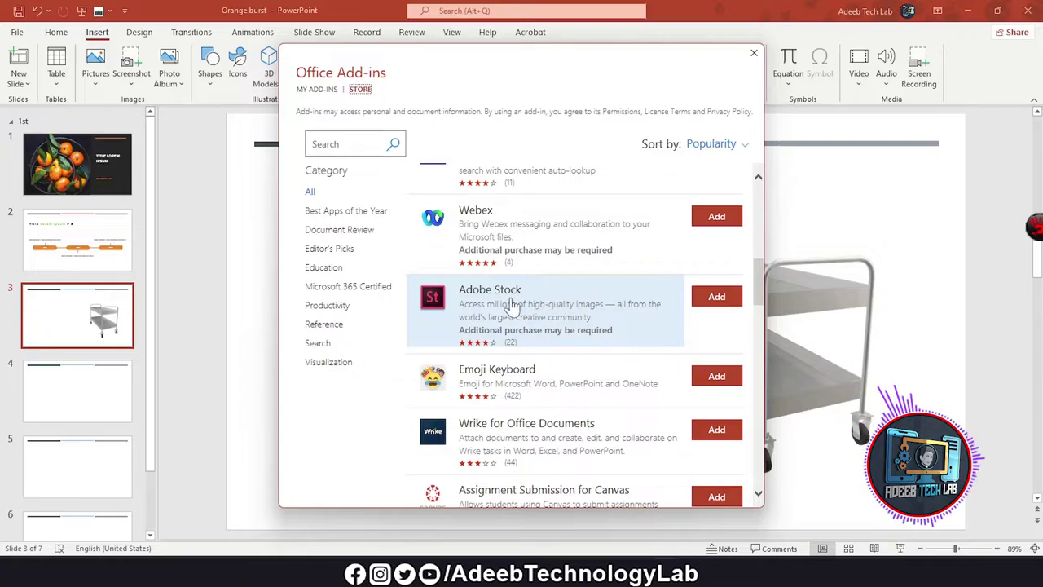
pyautogui.scroll(1, 570, 342)
pyautogui.scroll(3, 552, 359)
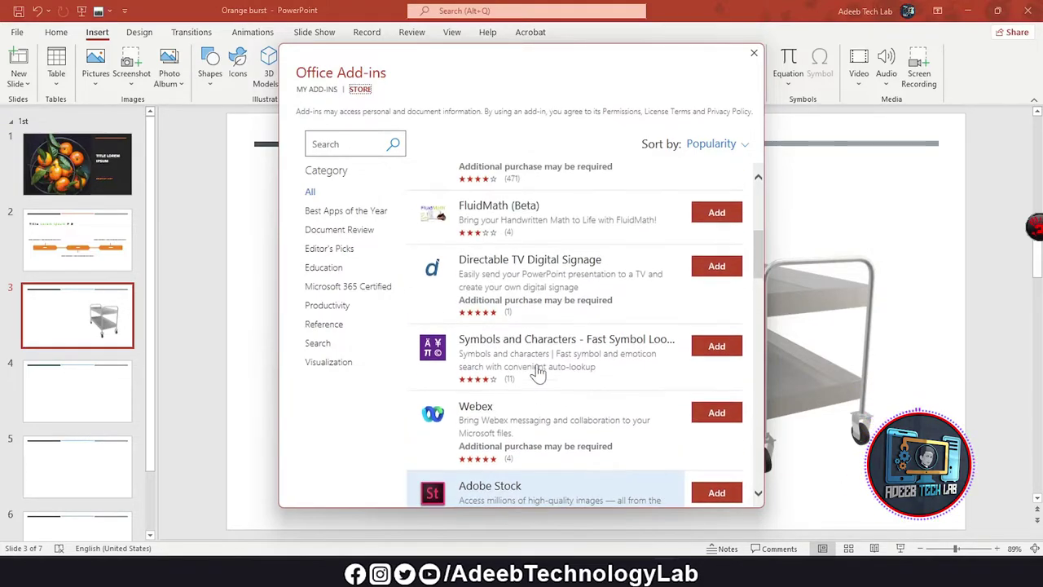
pyautogui.scroll(2, 570, 326)
pyautogui.scroll(4, 589, 288)
pyautogui.scroll(1, 589, 244)
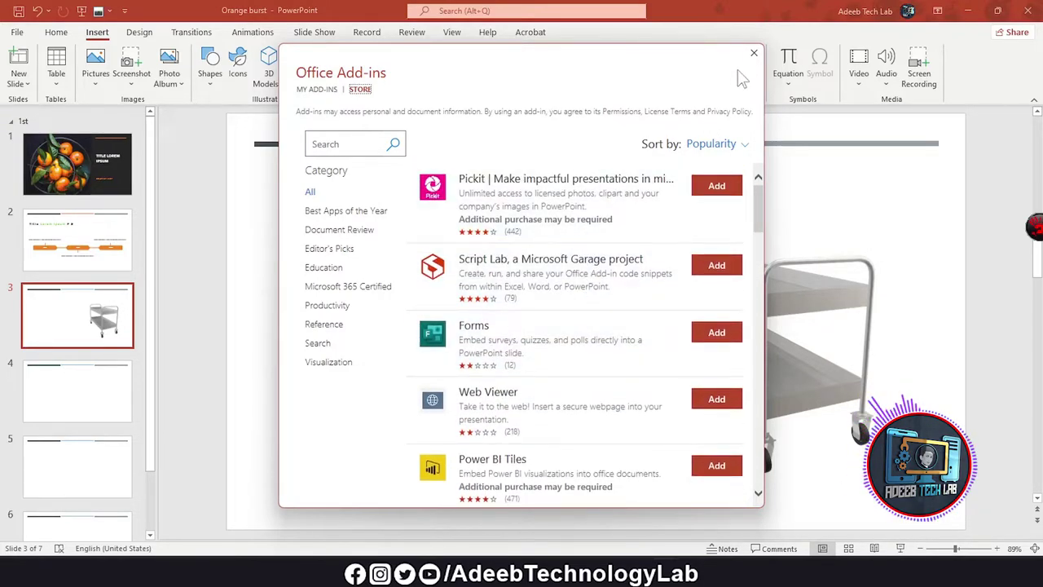
pyautogui.scroll(-8, 575, 318)
pyautogui.scroll(-5, 570, 325)
pyautogui.scroll(-5, 565, 337)
pyautogui.scroll(-5, 566, 337)
pyautogui.click(750, 61)
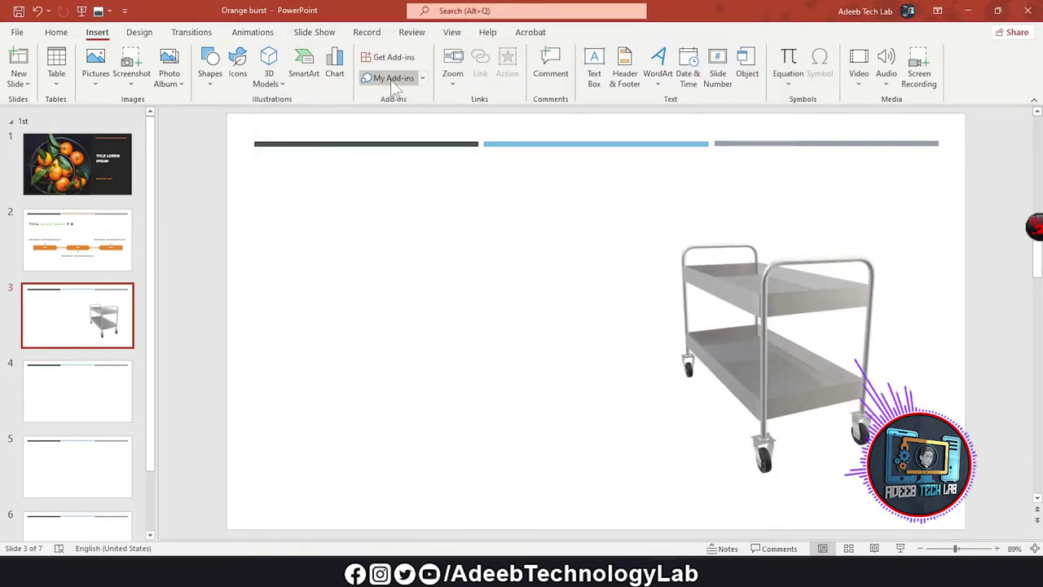
# - Review the installed My Add-ins list, then bring up the Zoom dropdown
pyautogui.click(390, 80)
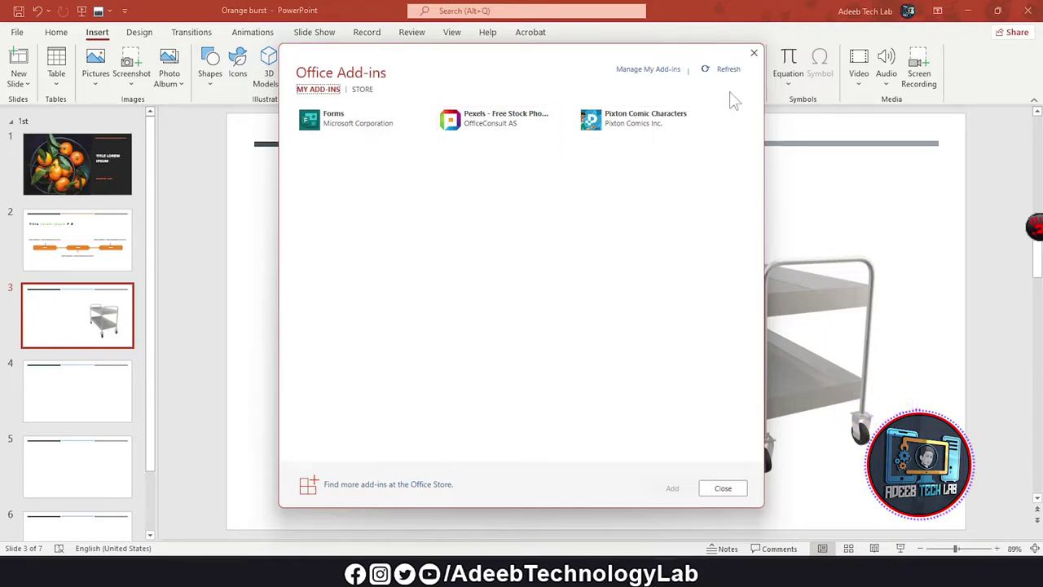
pyautogui.click(754, 53)
pyautogui.click(457, 79)
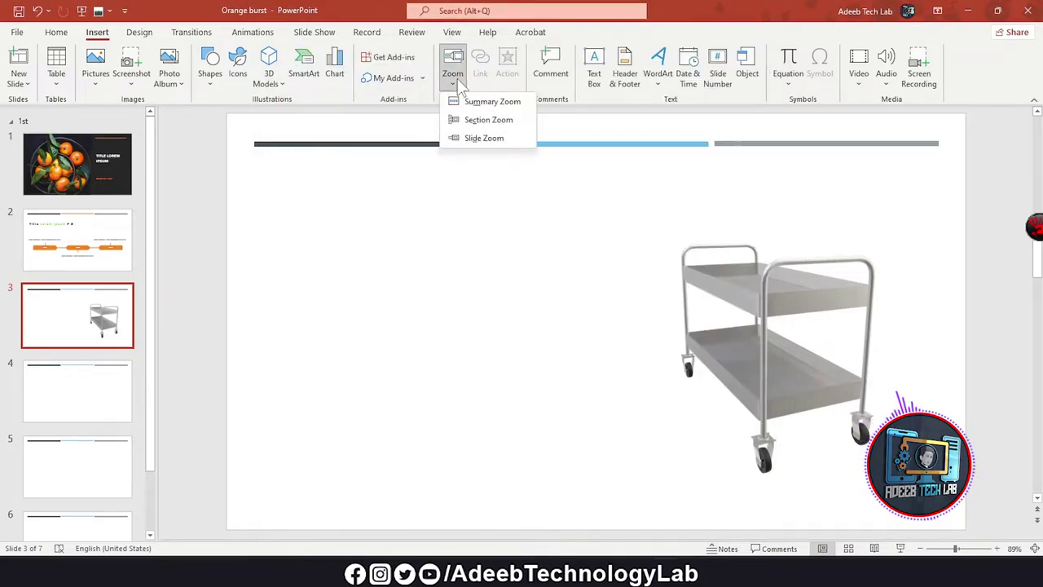
# - Select slides 1–3 and open then cancel the Section Zoom dialog
pyautogui.click(453, 317)
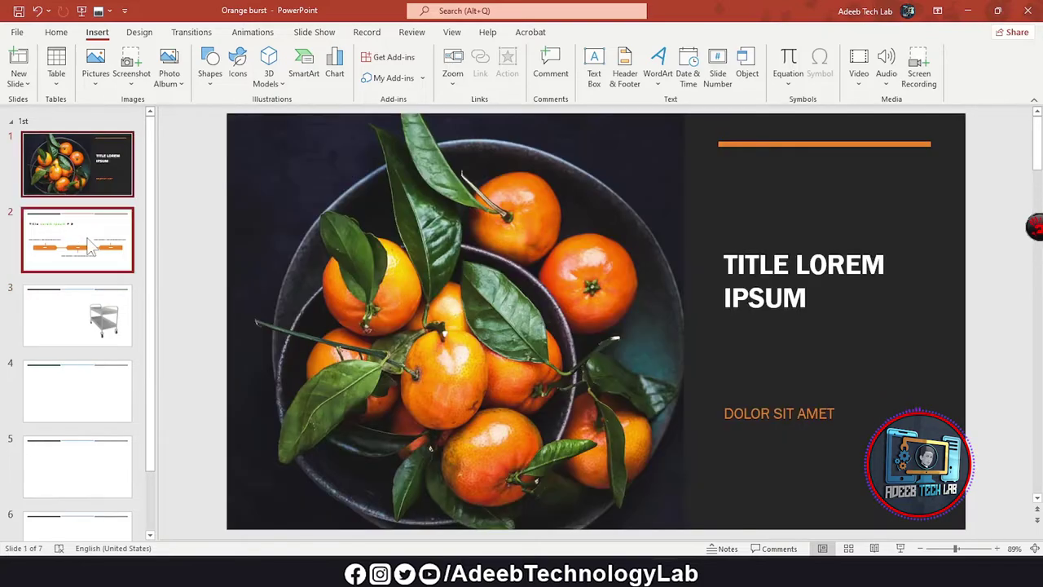
pyautogui.keyDown('shift'); pyautogui.click(90, 187); pyautogui.keyUp('shift')
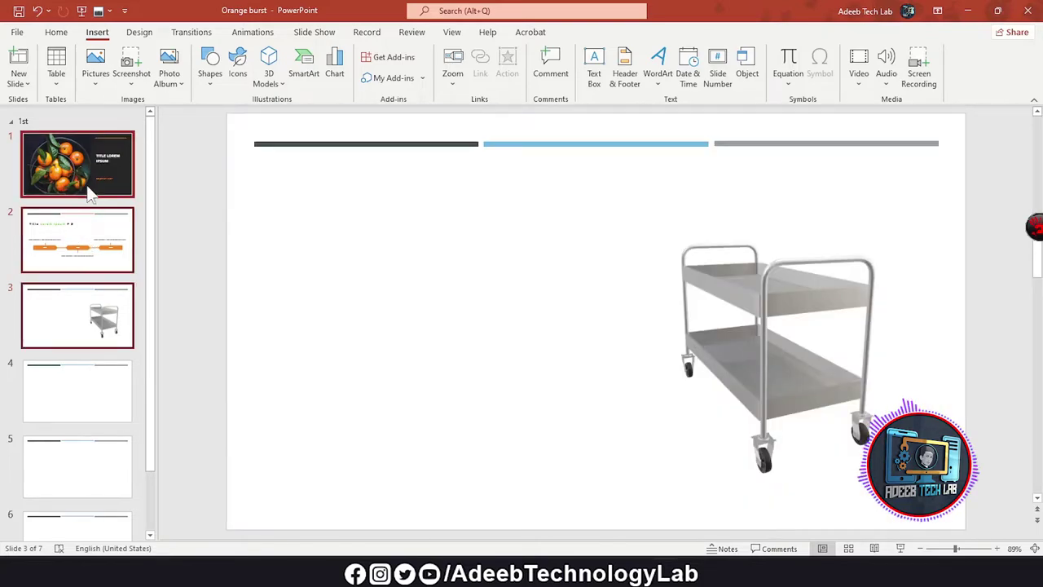
pyautogui.click(455, 79)
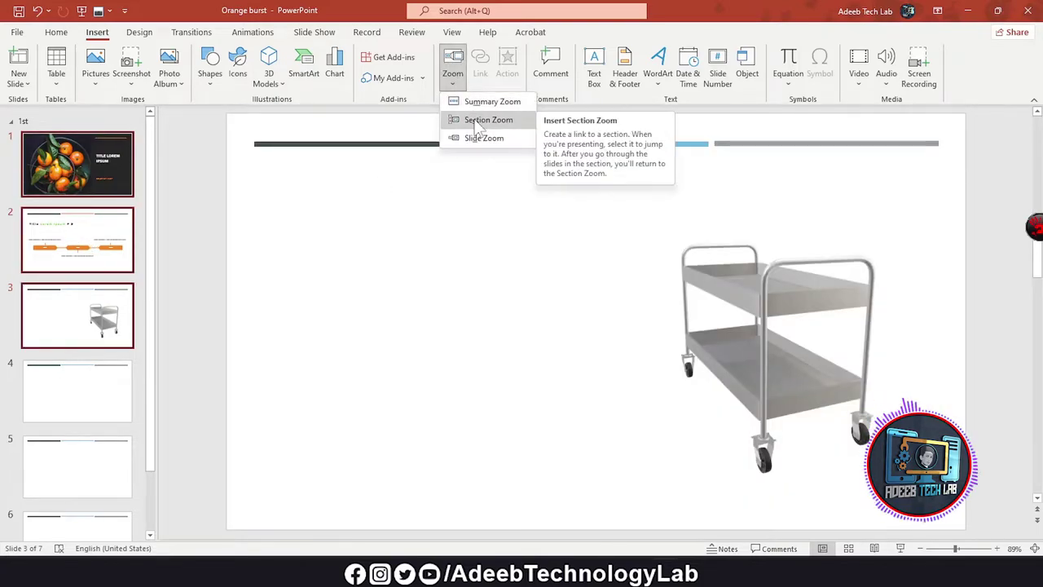
pyautogui.click(481, 123)
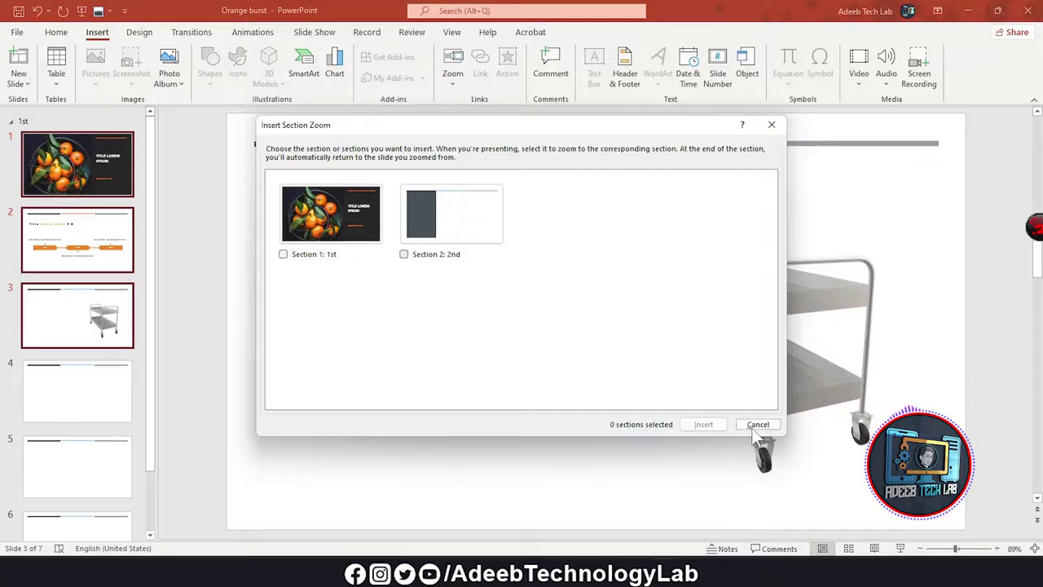
pyautogui.click(758, 423)
# - Delete the body and title placeholders on slide 4, leaving it blank
pyautogui.click(105, 392)
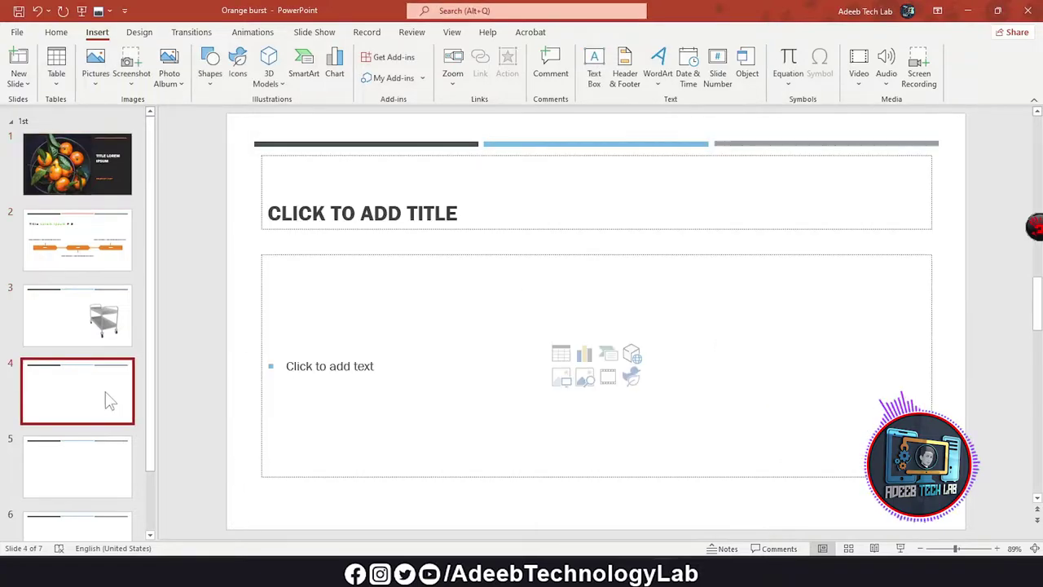
pyautogui.click(450, 255)
pyautogui.press('Delete')
pyautogui.click(490, 155)
pyautogui.press('Delete')
pyautogui.click(450, 74)
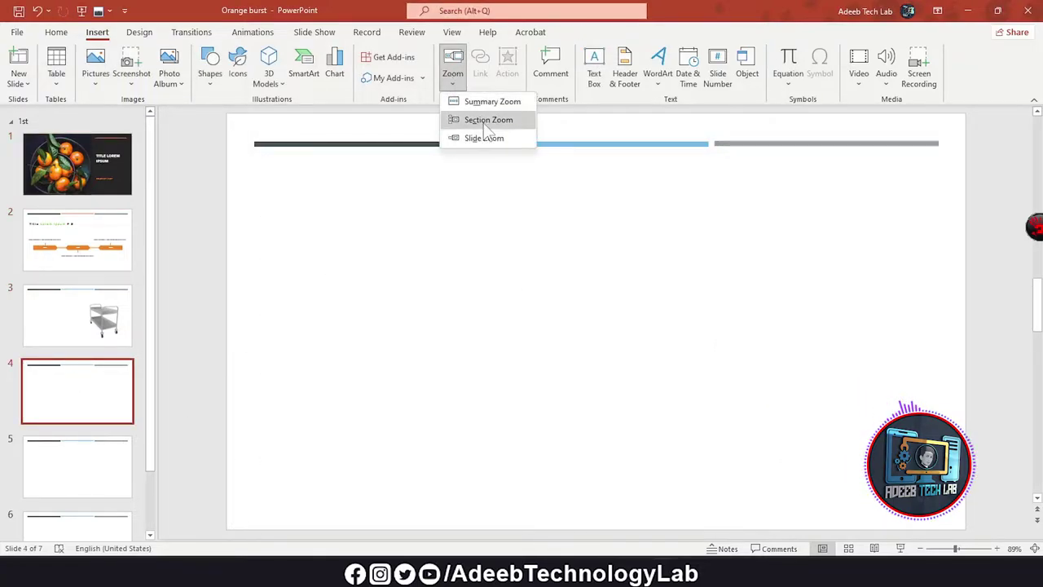
# - Insert Section Zooms for Section 1 and Section 2 on slide 4, side by side
pyautogui.click(487, 120)
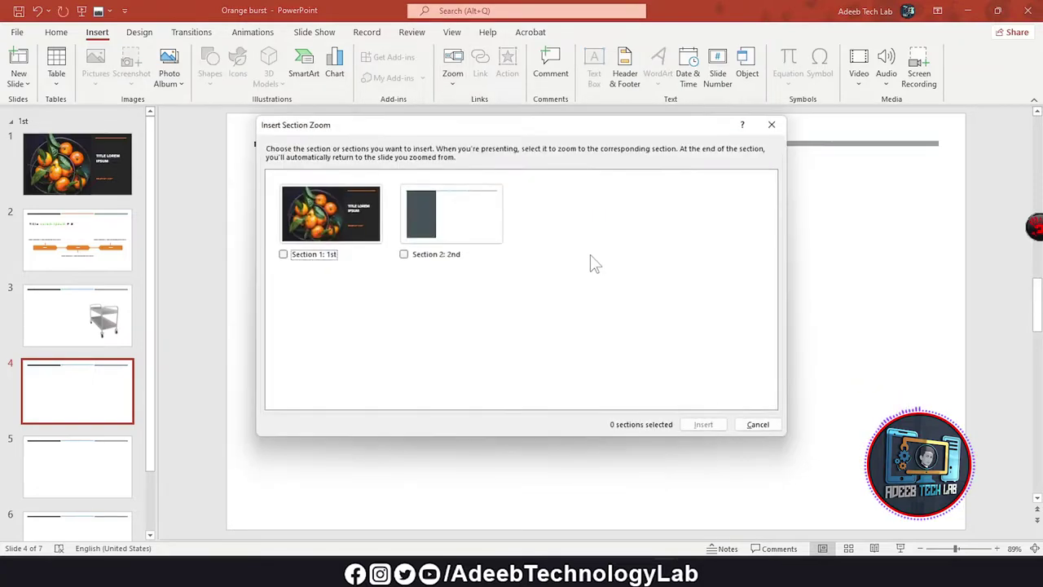
pyautogui.click(319, 256)
pyautogui.click(410, 256)
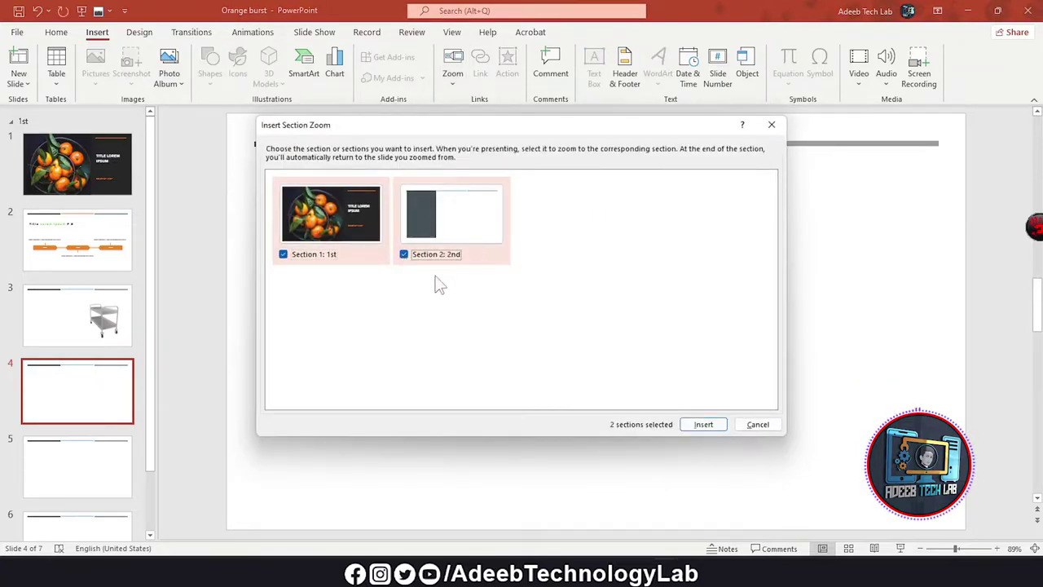
pyautogui.click(702, 425)
pyautogui.moveTo(603, 333)
pyautogui.mouseDown()
pyautogui.moveTo(549, 283)
pyautogui.moveTo(468, 267)
pyautogui.mouseUp()
pyautogui.moveTo(510, 310); pyautogui.dragTo(752, 286)
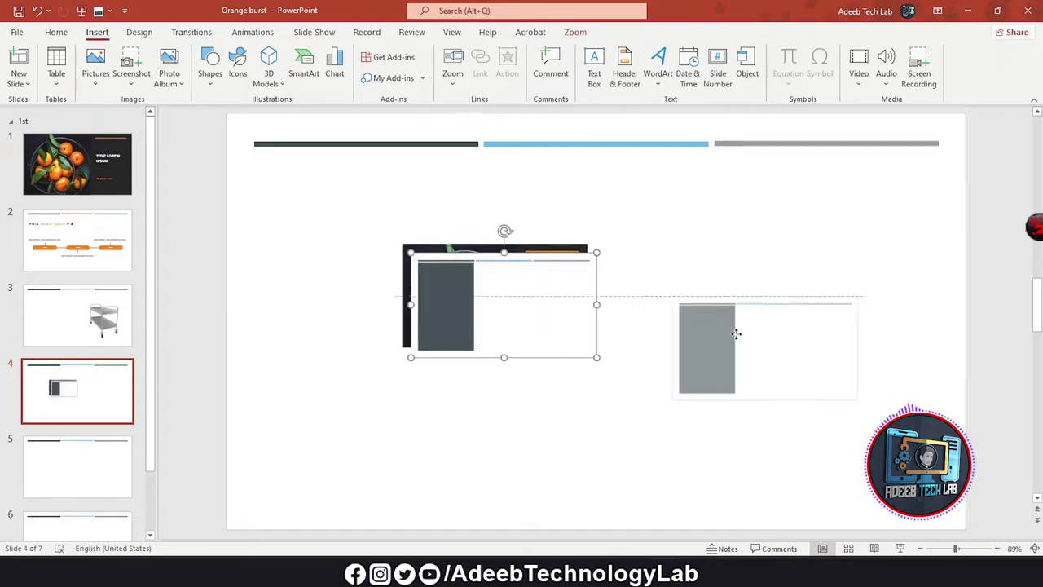
pyautogui.click(634, 410)
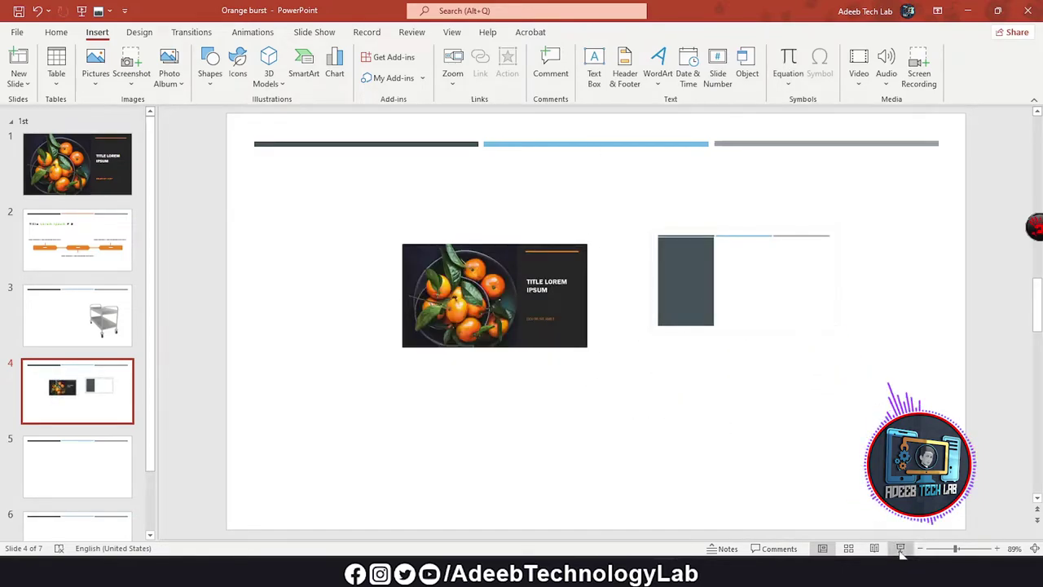
# - Present slide 4 and test jumping into the 2nd and 1st sections, then end the show
pyautogui.click(900, 548)
pyautogui.click(460, 232)
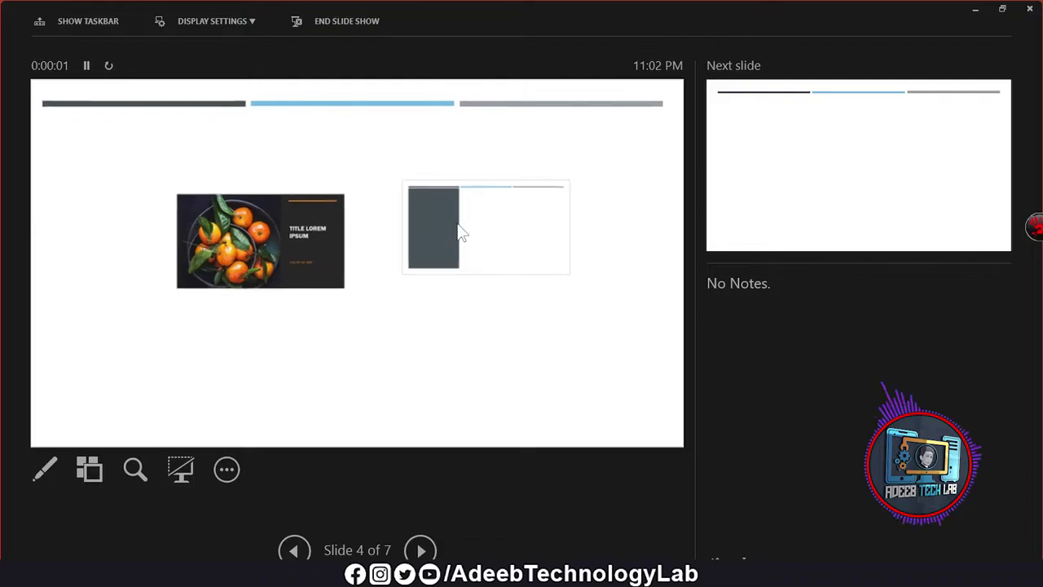
pyautogui.click(447, 282)
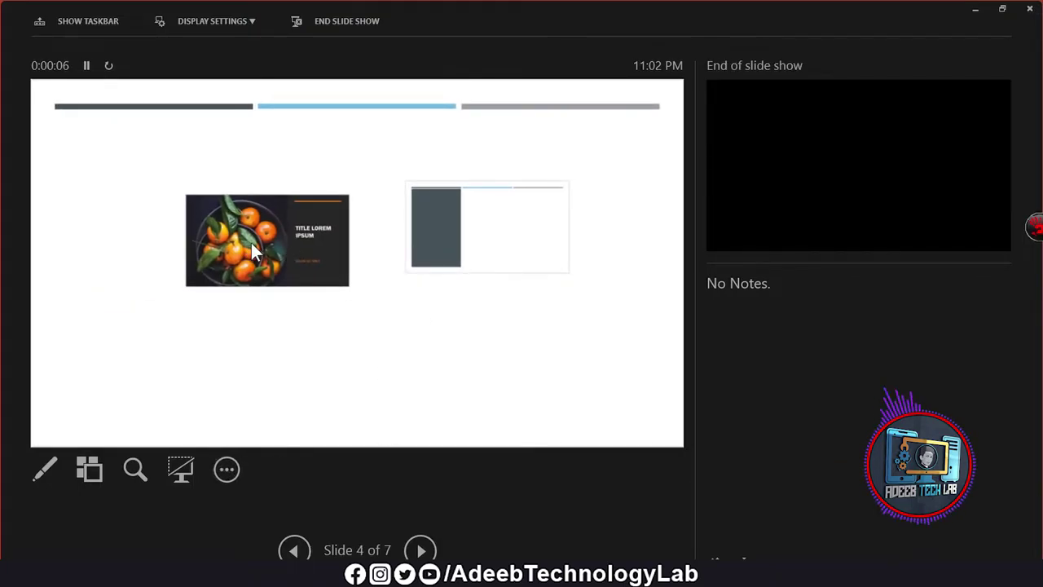
pyautogui.click(253, 244)
pyautogui.press('Escape')
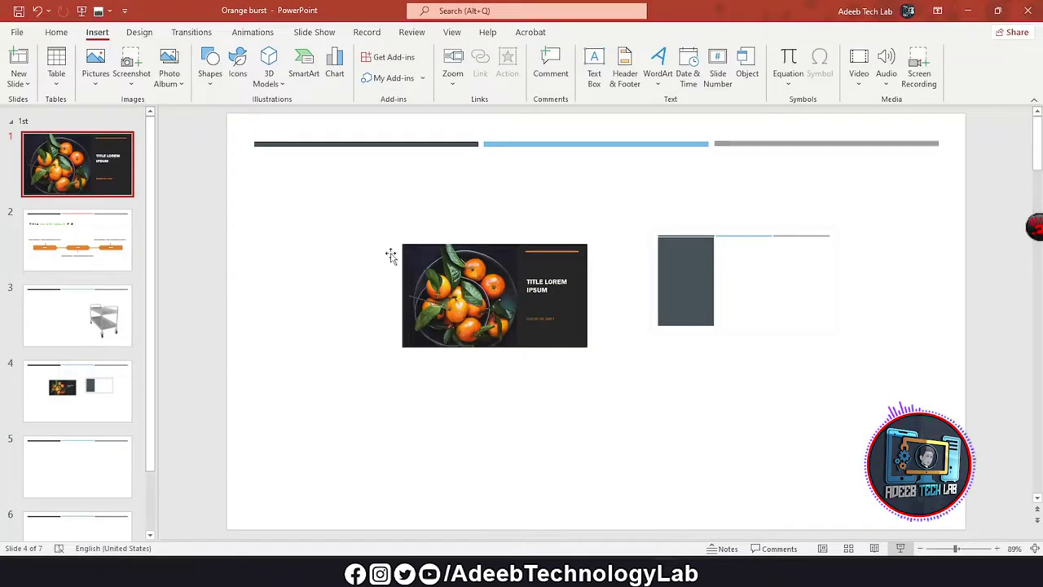
# - Delete the zoom thumbnails from slide 4 and return to slide 3
pyautogui.click(456, 83)
pyautogui.click(456, 83)
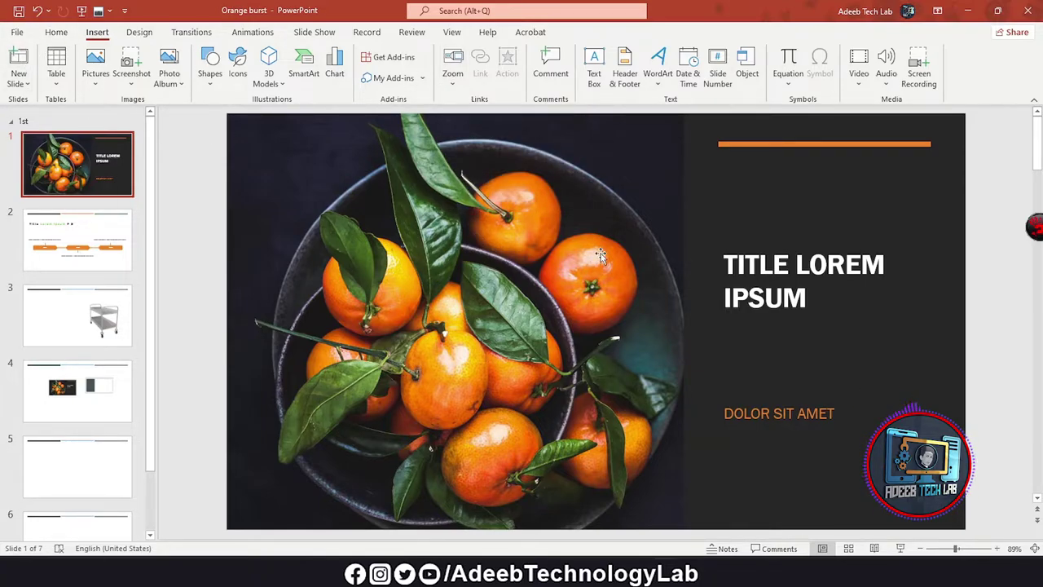
pyautogui.scroll(-3, 95, 371)
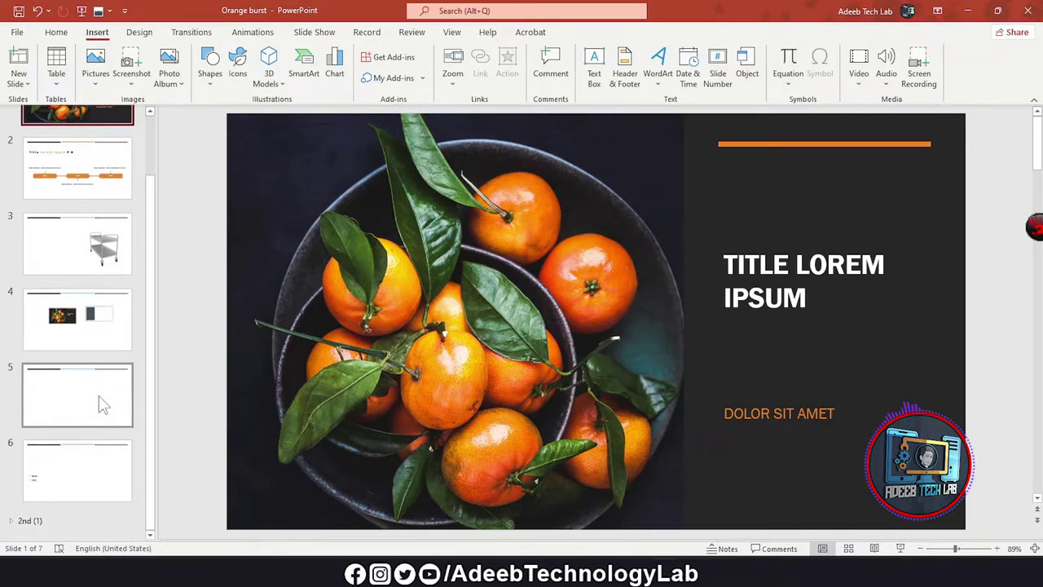
pyautogui.click(98, 395)
pyautogui.press('Up')
pyautogui.press('Delete')
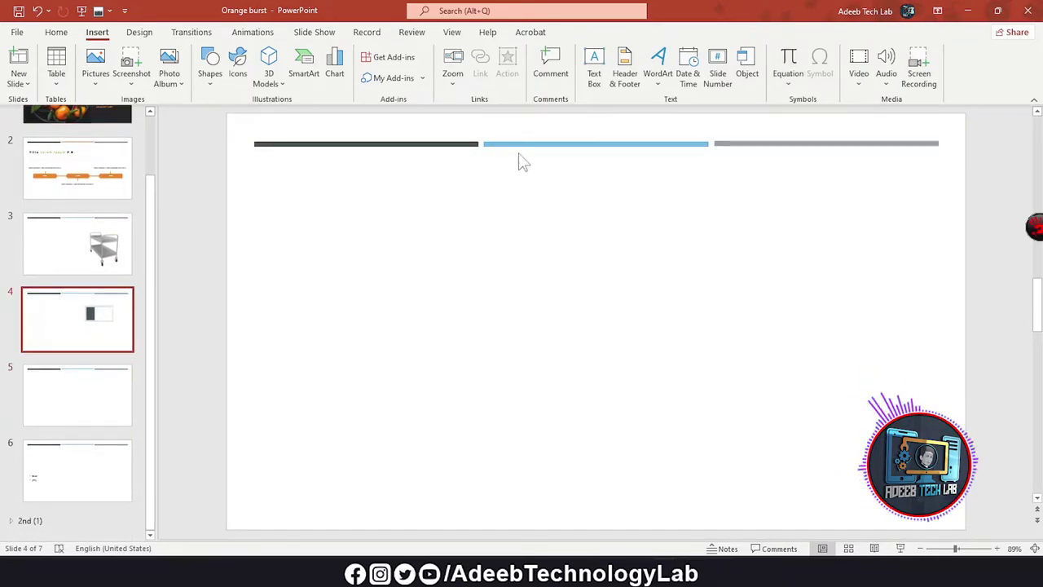
pyautogui.press('pageup')
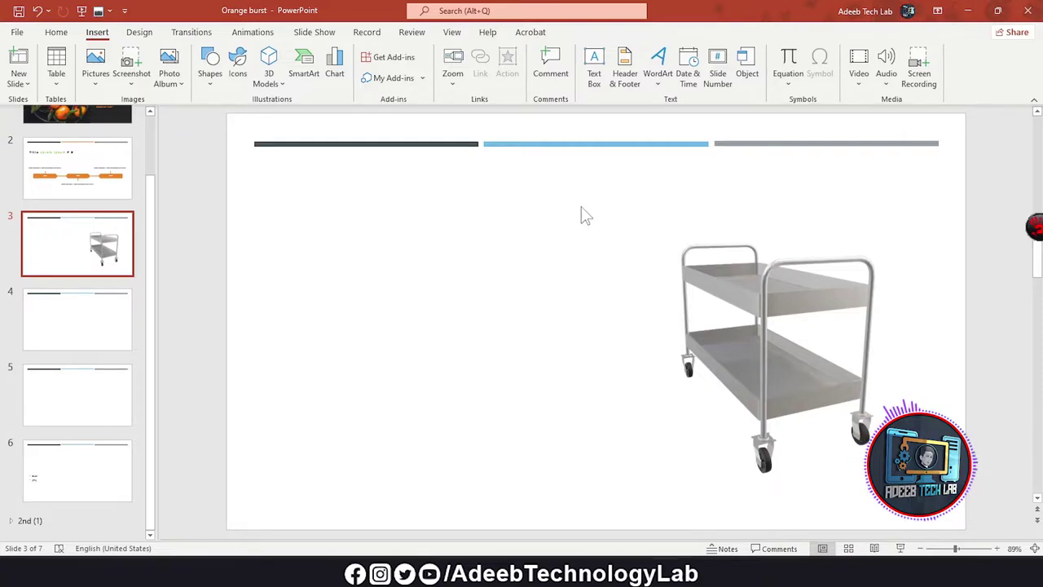
pyautogui.click(780, 299)
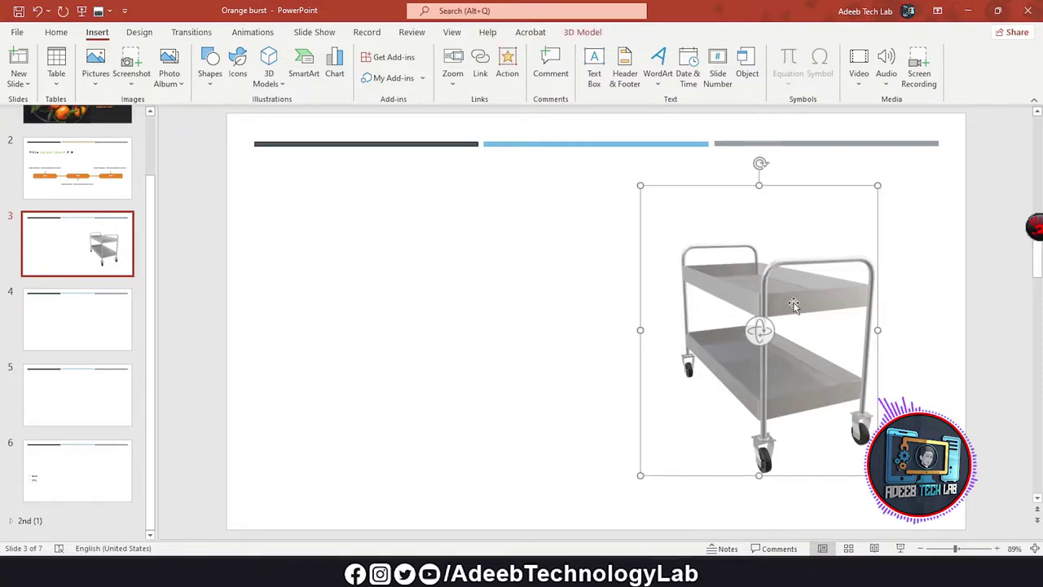
pyautogui.click(478, 72)
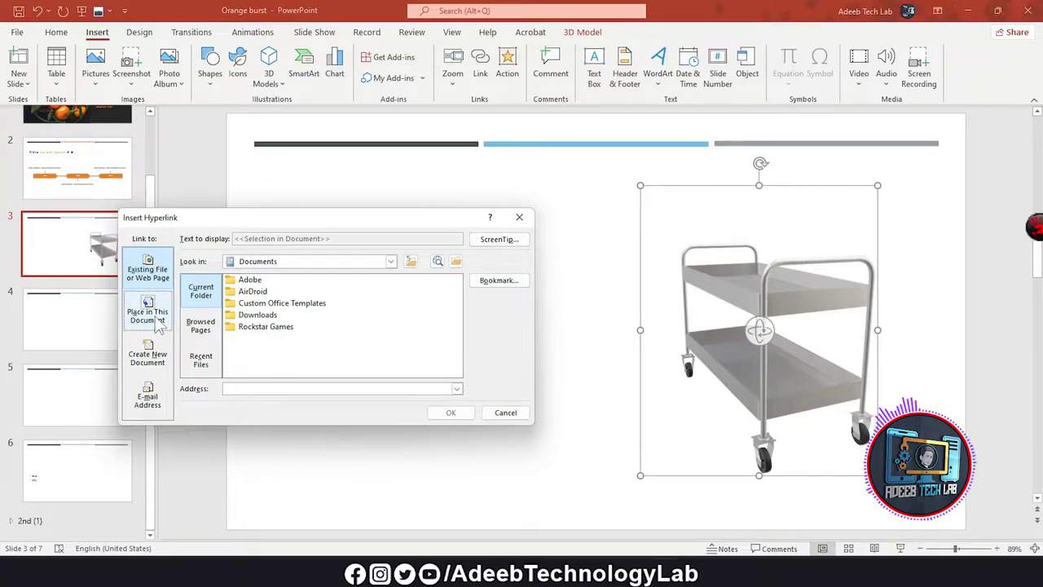
pyautogui.click(271, 292)
pyautogui.click(315, 307)
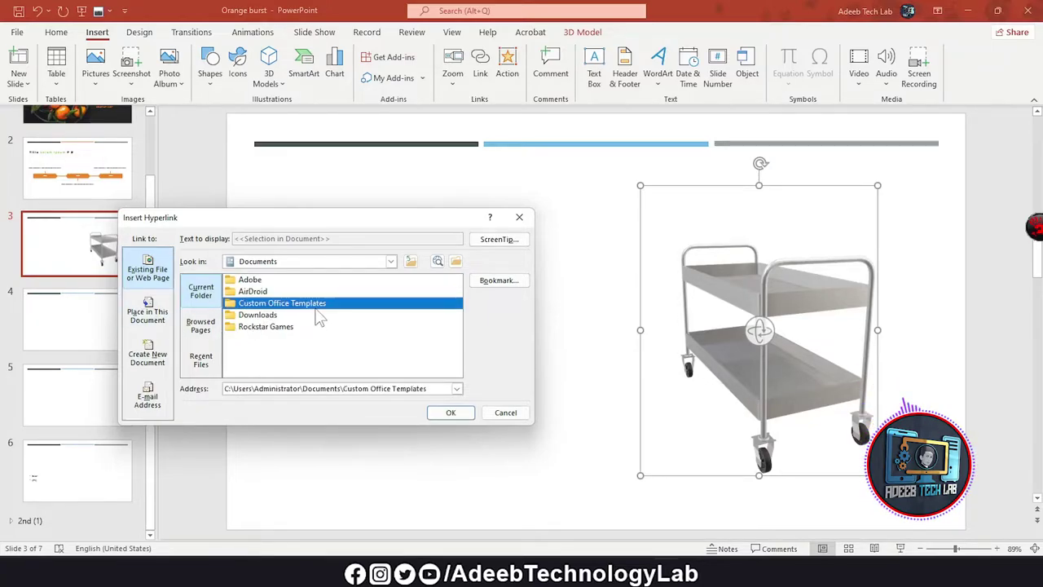
pyautogui.click(148, 315)
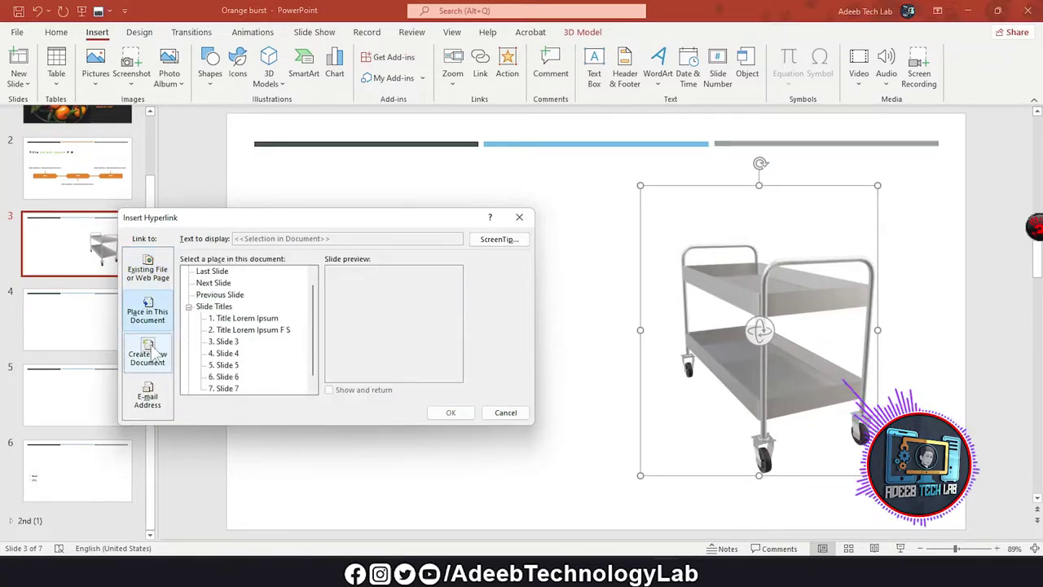
pyautogui.click(147, 358)
pyautogui.click(148, 315)
pyautogui.scroll(-1, 232, 363)
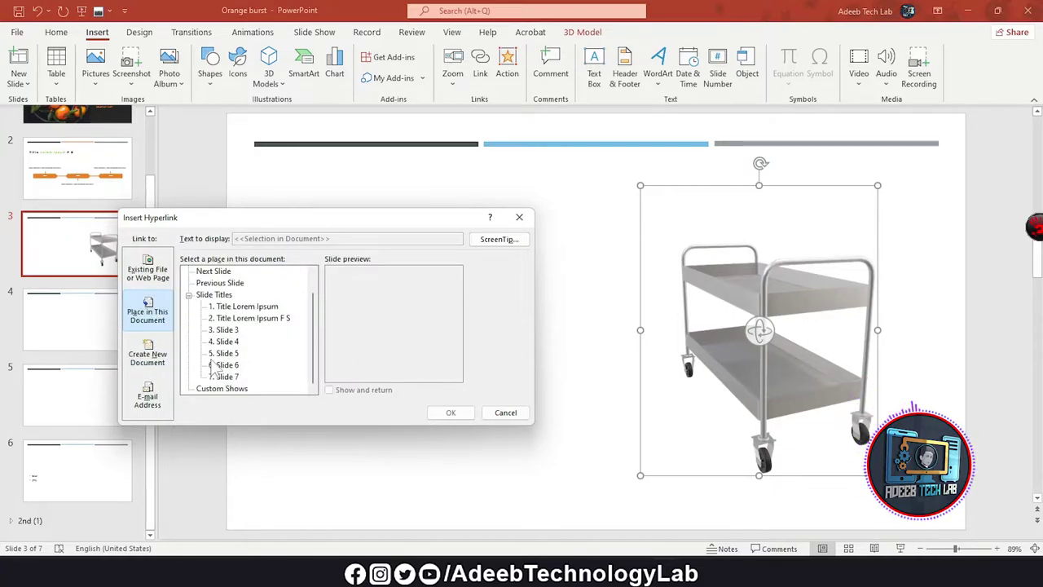
pyautogui.click(148, 358)
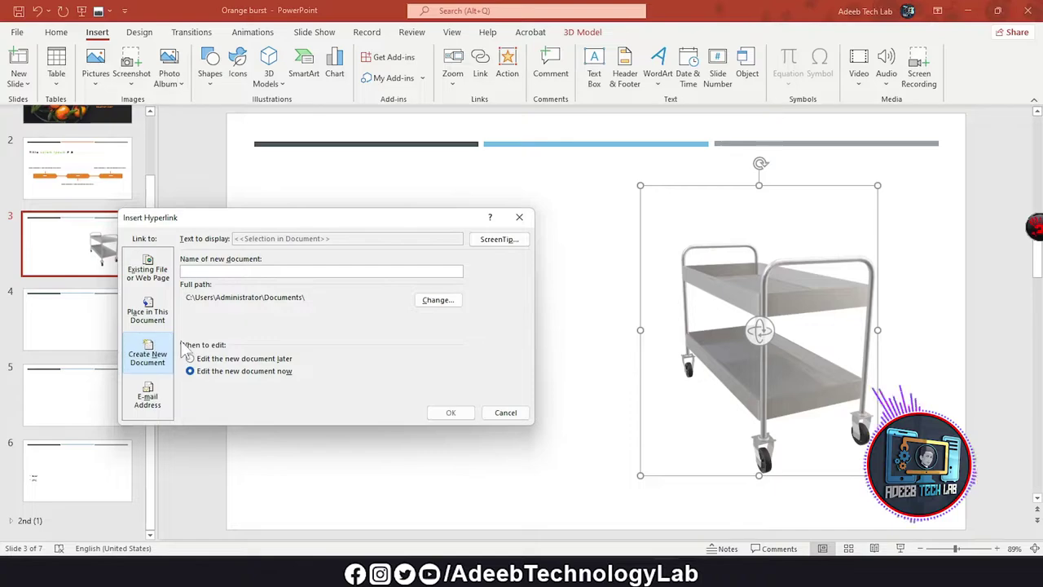
pyautogui.click(159, 411)
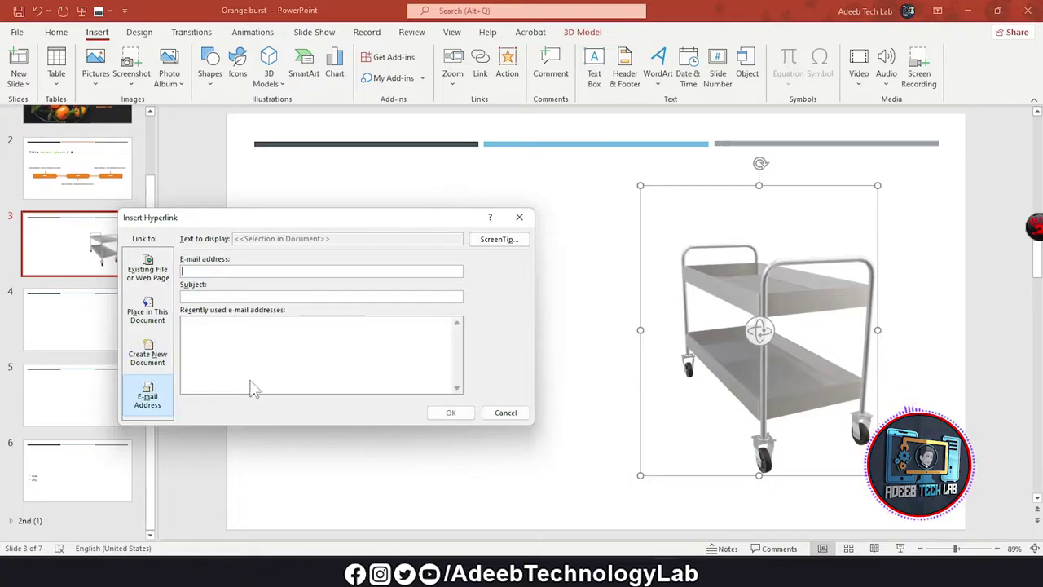
pyautogui.click(148, 271)
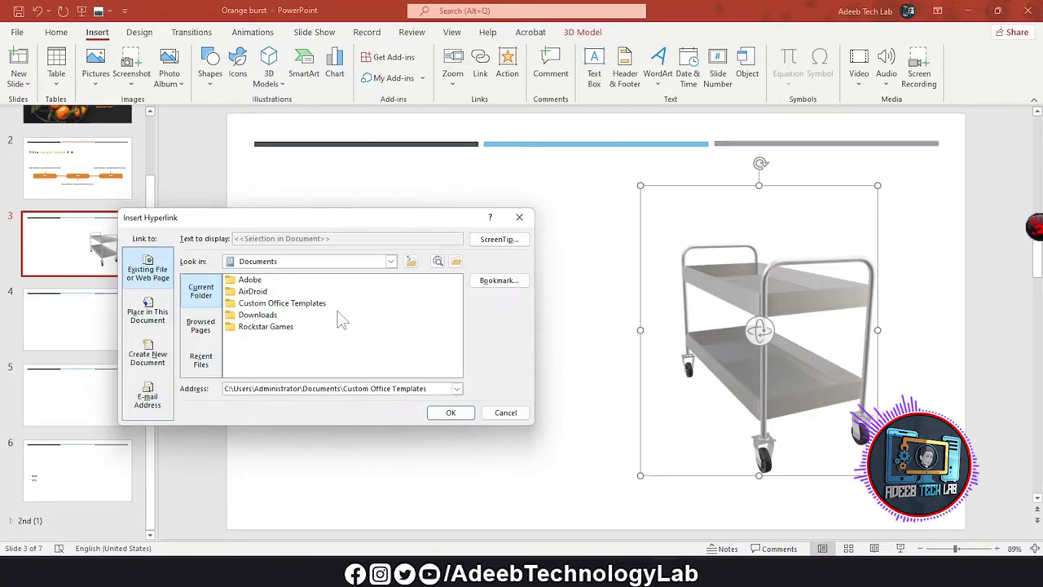
pyautogui.click(201, 325)
pyautogui.click(201, 359)
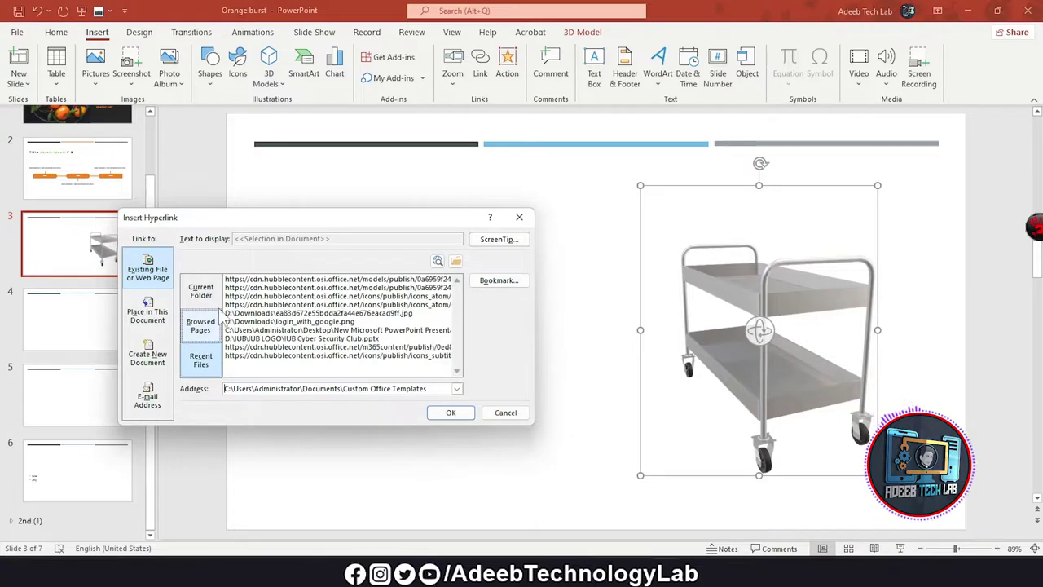
pyautogui.click(211, 296)
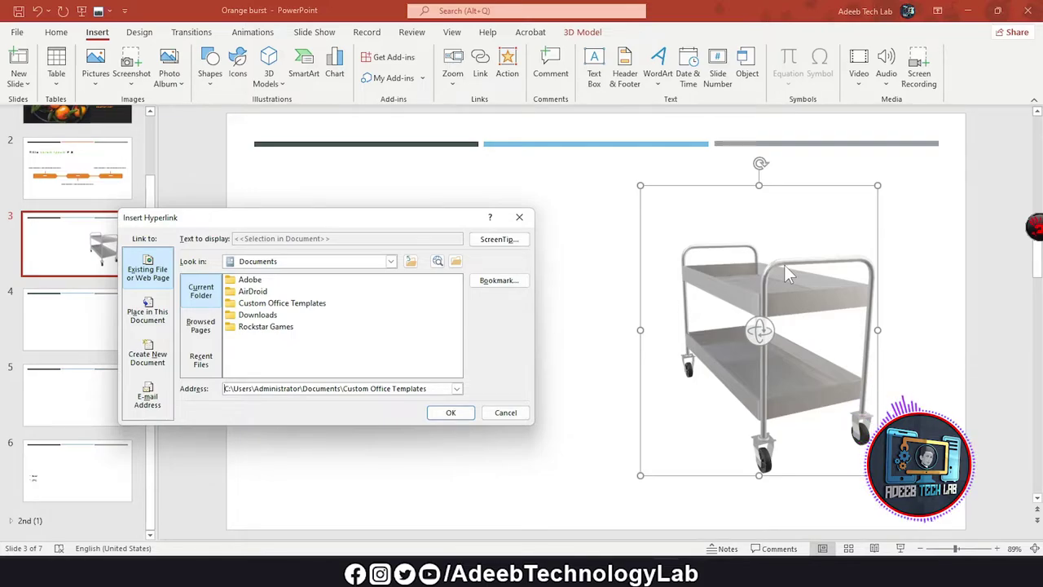
pyautogui.click(517, 416)
pyautogui.click(561, 77)
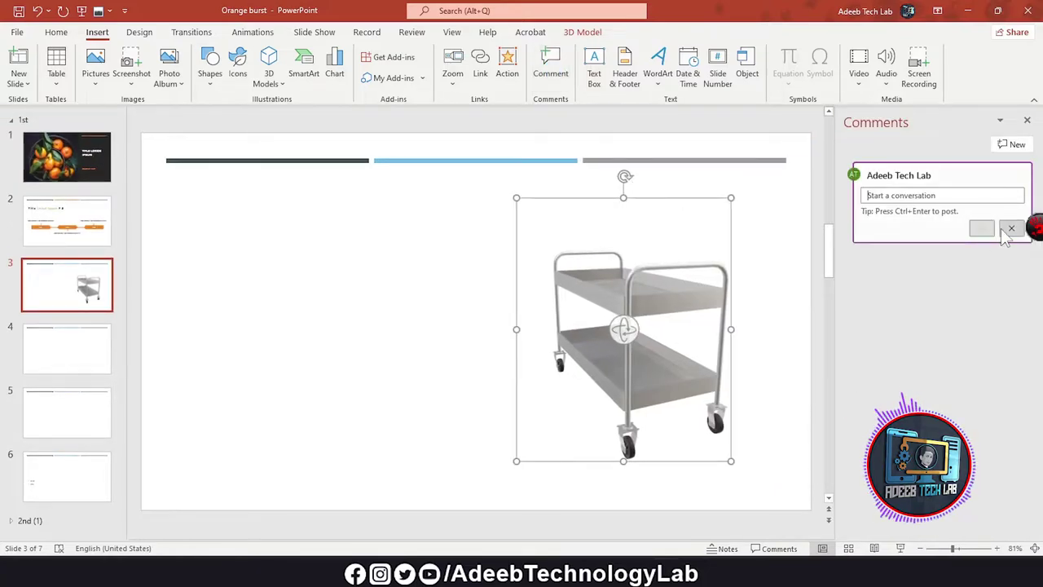
# - Discard the draft comment and close the Comments panel
pyautogui.click(1012, 228)
pyautogui.click(1027, 120)
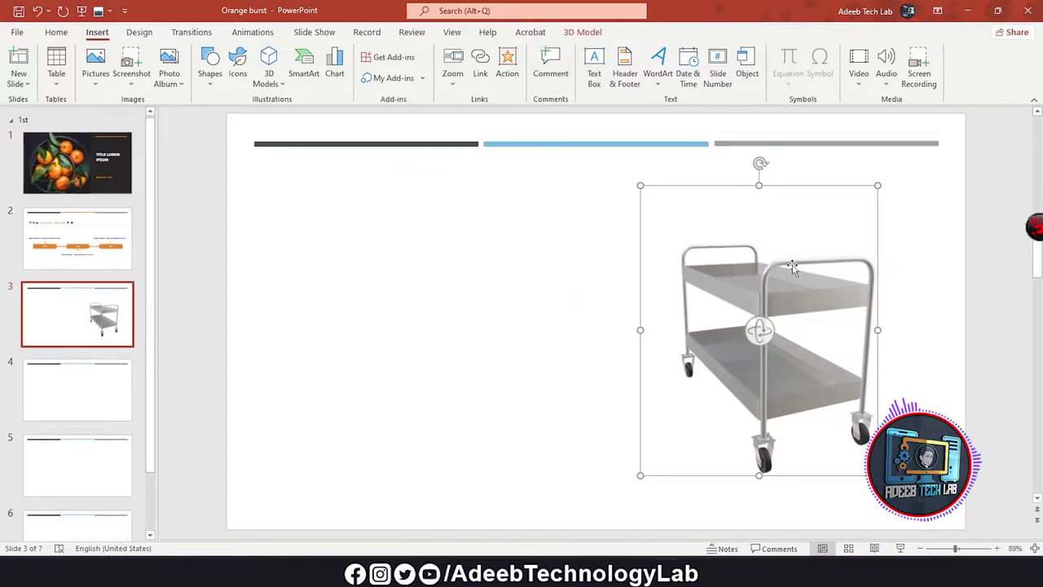
pyautogui.click(626, 303)
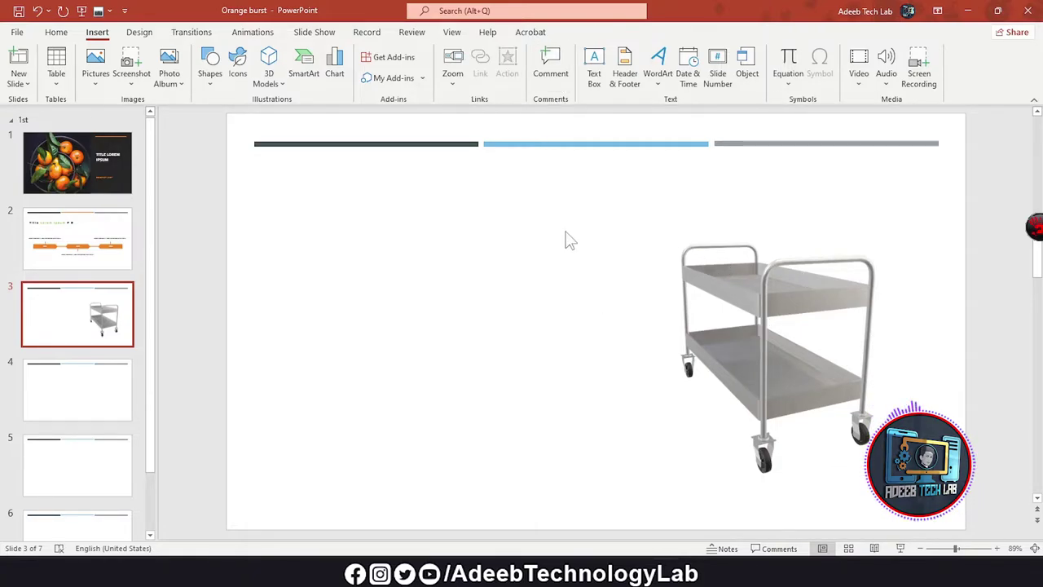
# - Draw a text box left of the trolley and type 'sfdsfsd' in it
pyautogui.click(593, 81)
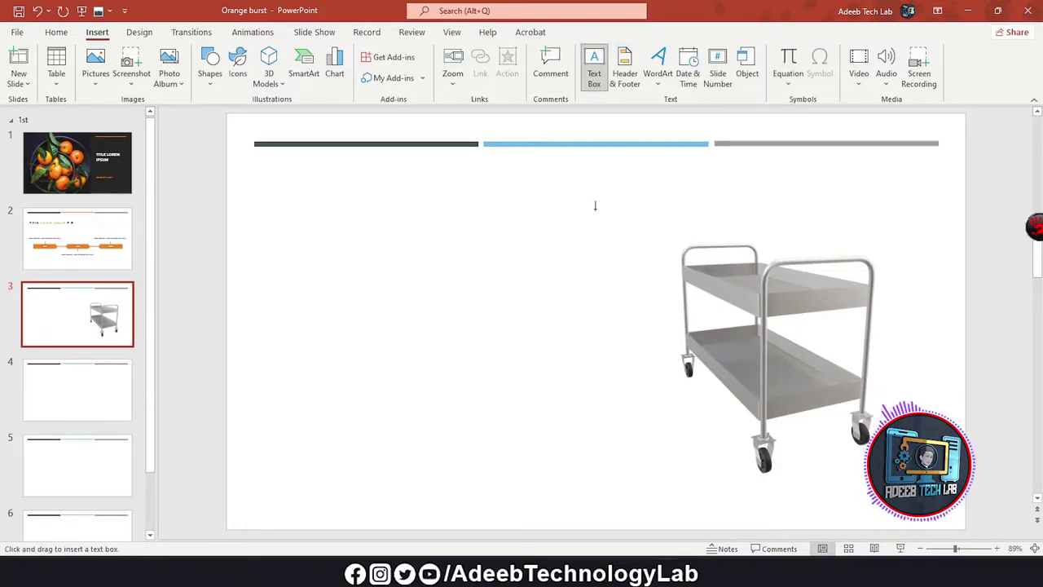
pyautogui.moveTo(345, 203); pyautogui.dragTo(605, 314)
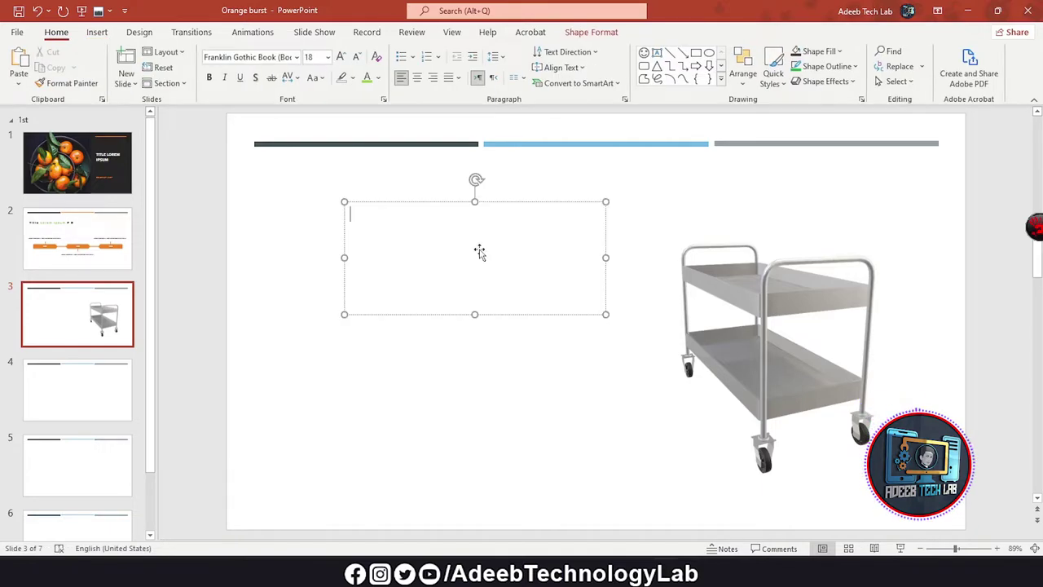
pyautogui.write('sfdsfsd')
pyautogui.click(514, 285)
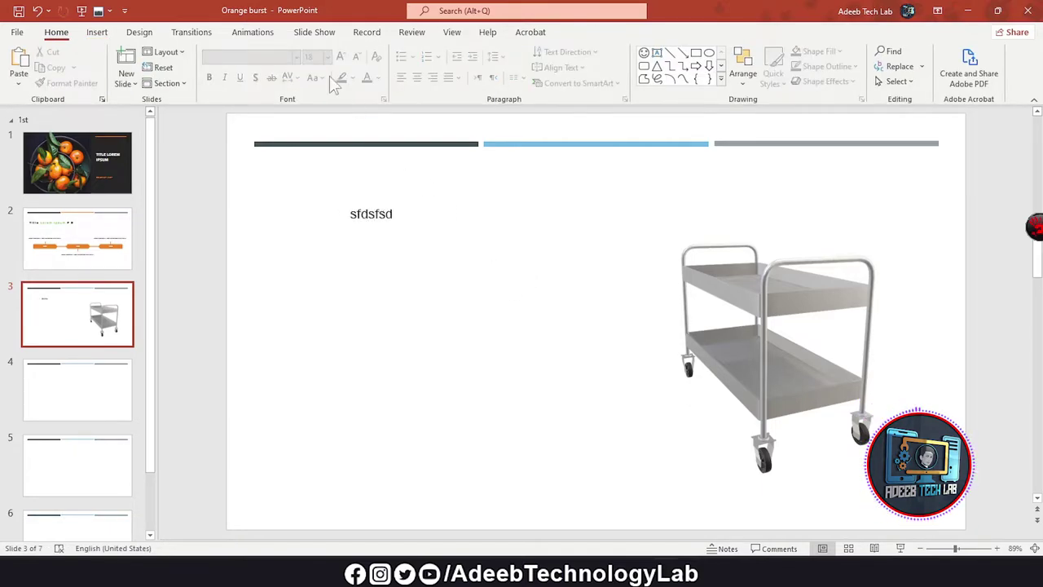
pyautogui.click(97, 32)
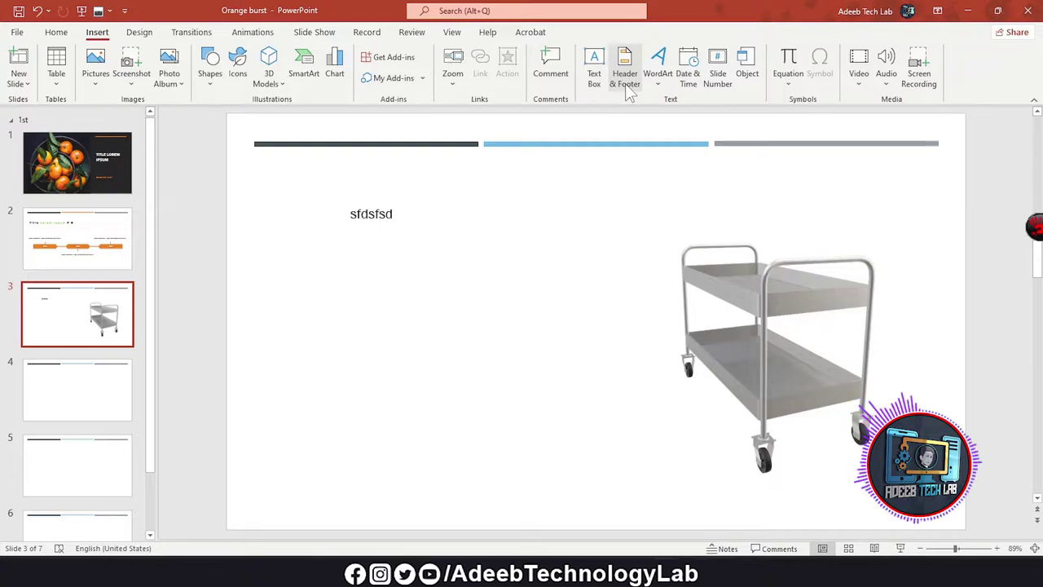
# - Apply an automatically updating date, slide numbers and the footer 'Test' to the slides
pyautogui.click(625, 77)
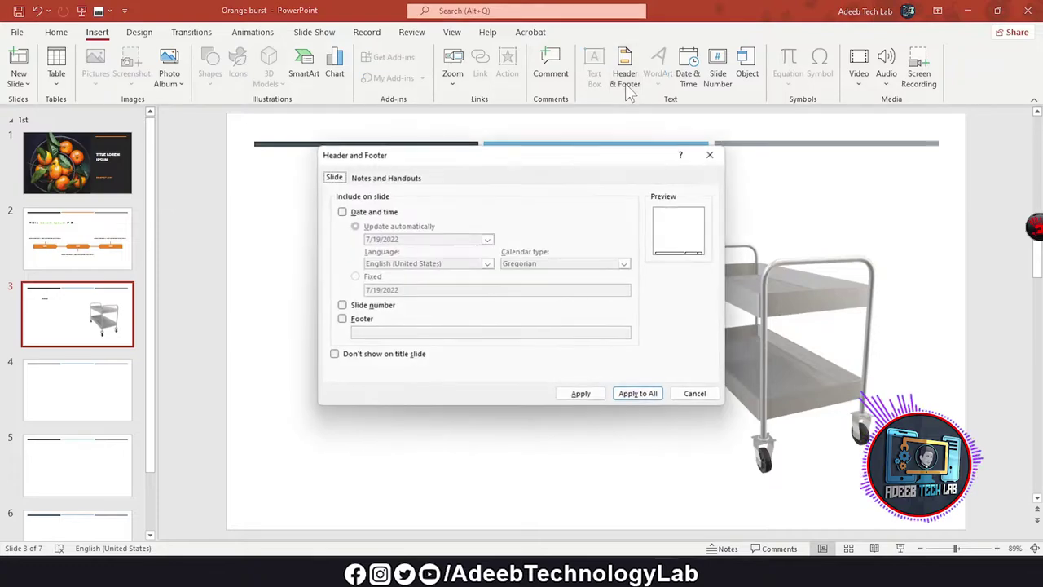
pyautogui.click(343, 213)
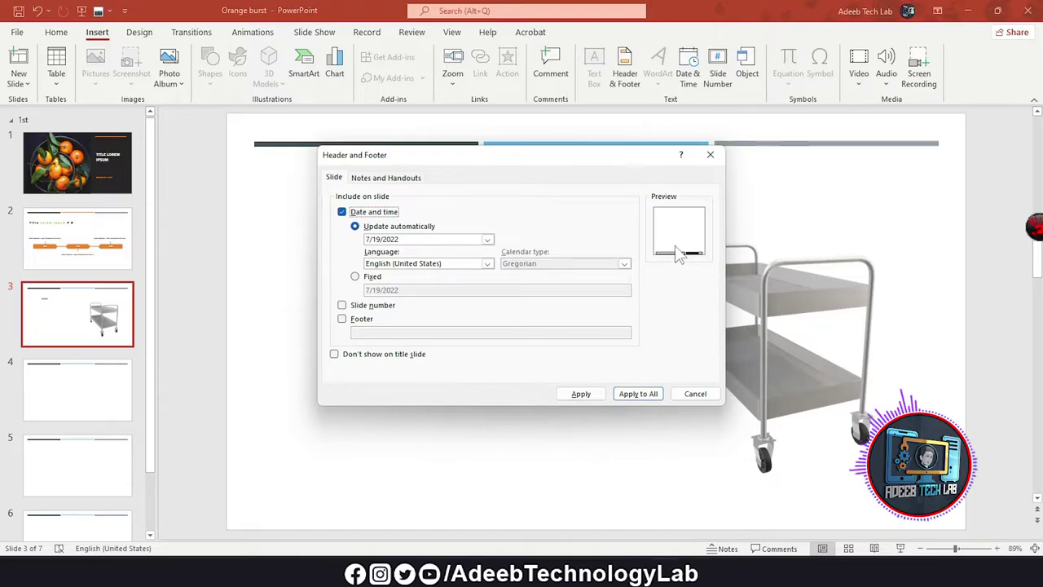
pyautogui.click(356, 277)
pyautogui.click(379, 228)
pyautogui.click(488, 241)
pyautogui.click(487, 241)
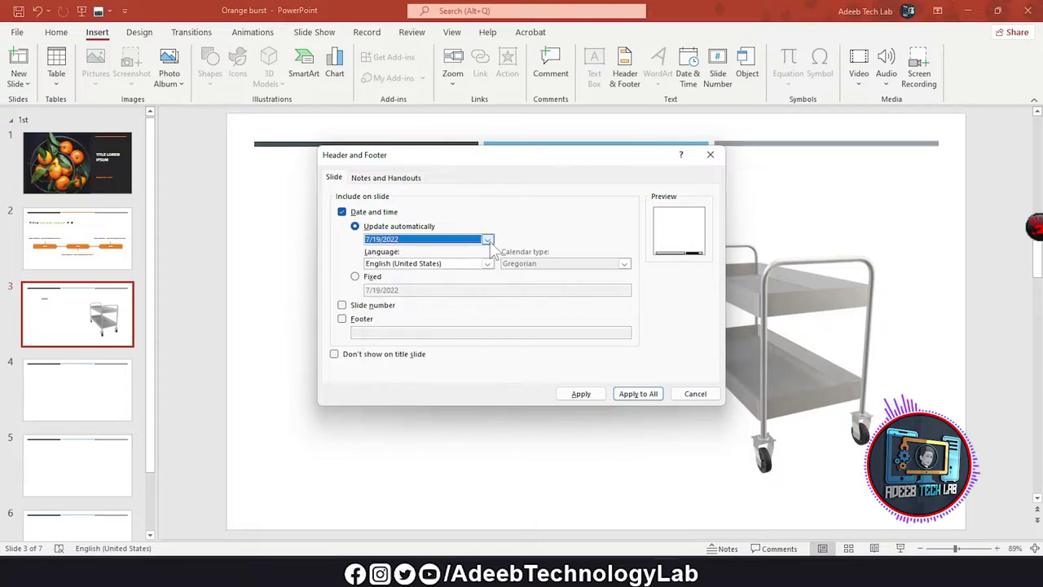
pyautogui.click(342, 307)
pyautogui.click(342, 319)
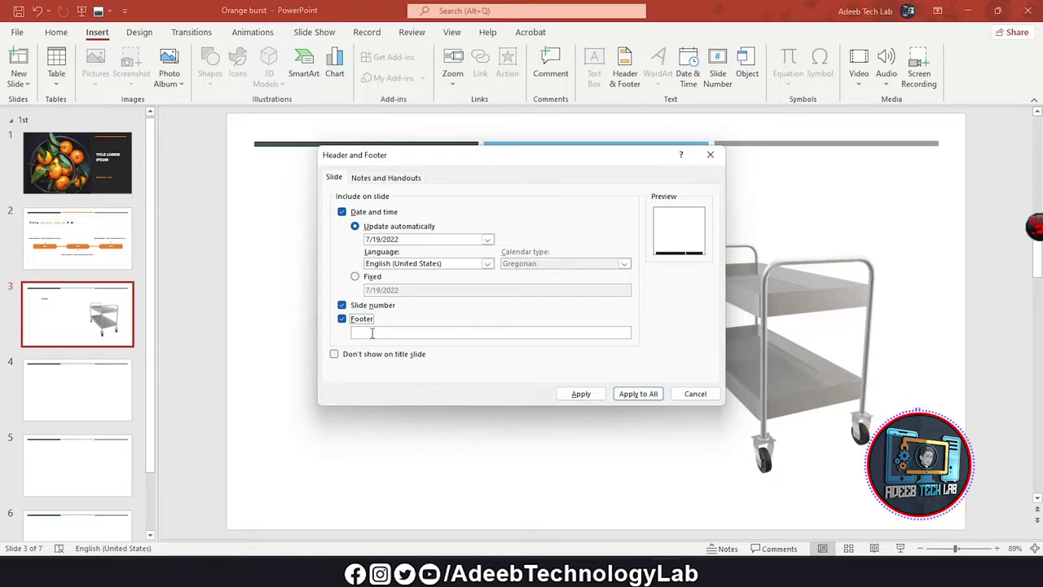
pyautogui.write('Test')
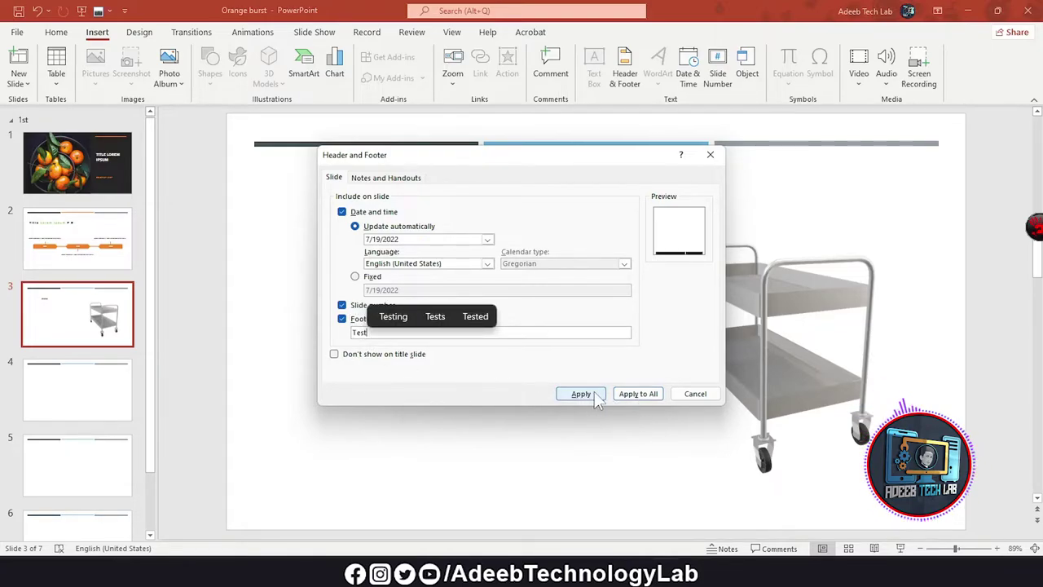
pyautogui.click(640, 394)
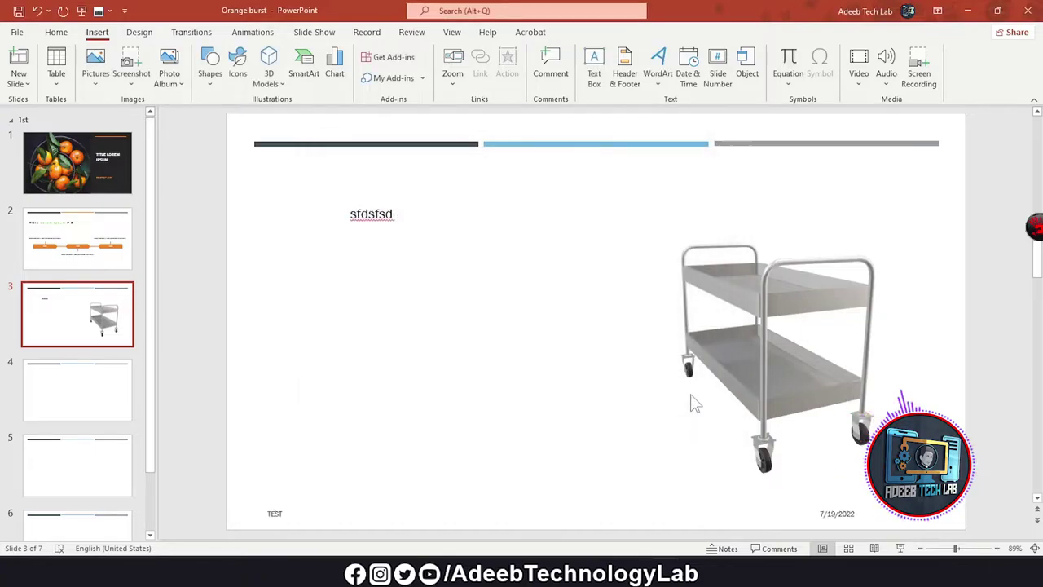
# - Delete the slide-number placeholder beside the date on slide 3
pyautogui.click(271, 511)
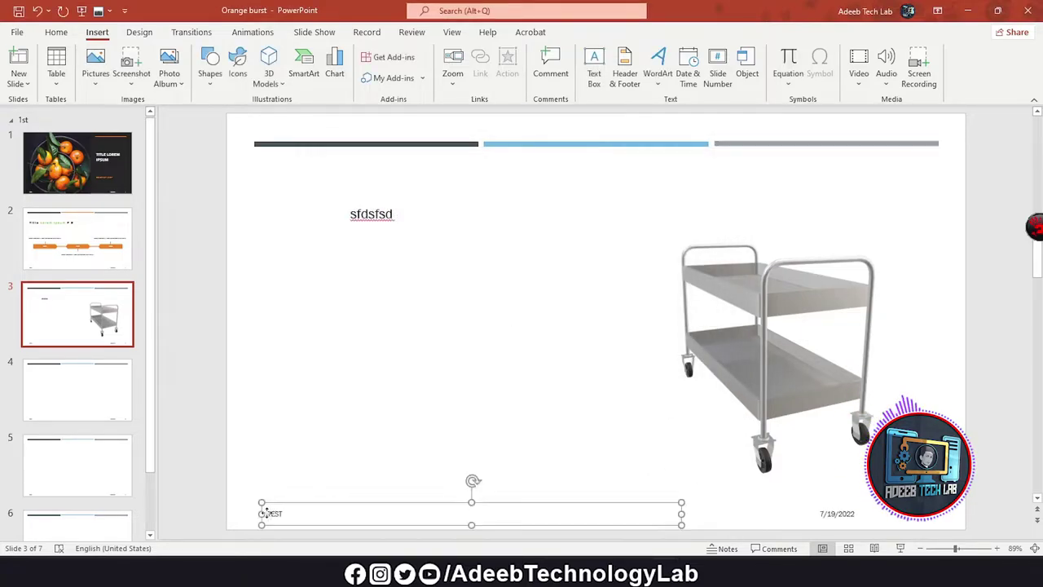
pyautogui.click(838, 520)
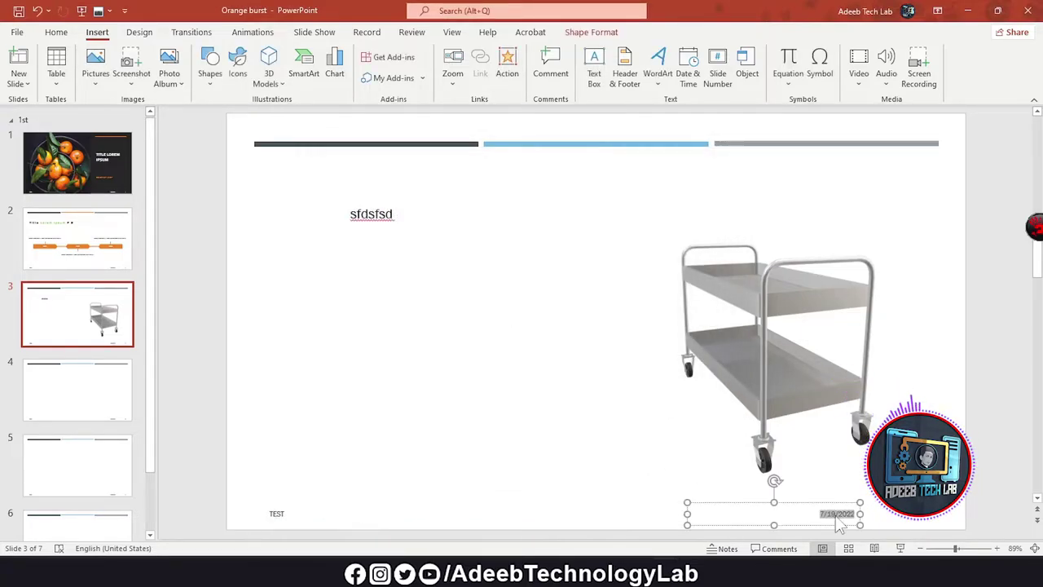
pyautogui.click(929, 519)
pyautogui.press('Delete')
pyautogui.scroll(-3, 617, 388)
pyautogui.scroll(-1, 625, 389)
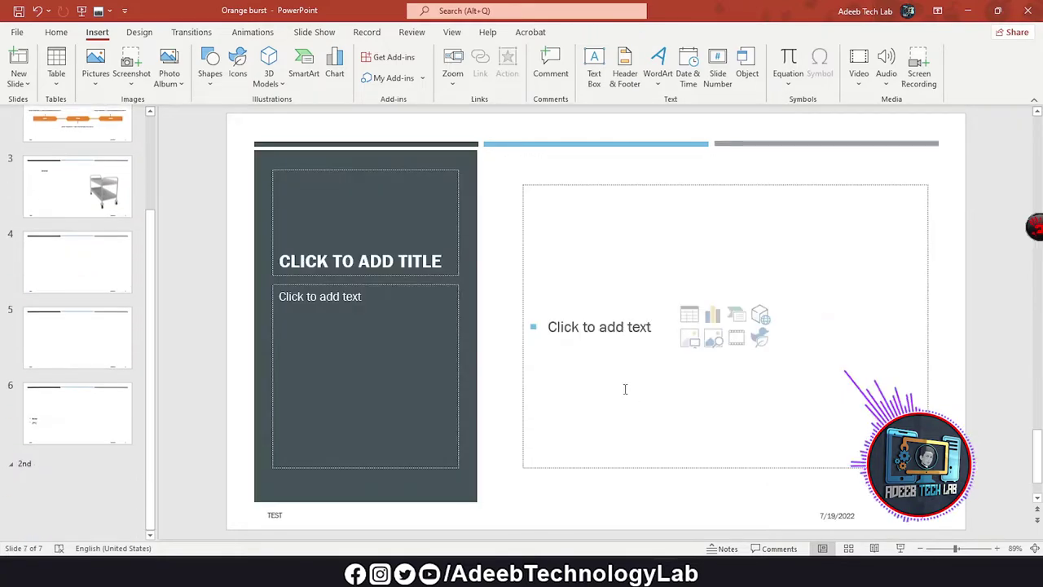
pyautogui.scroll(4, 624, 399)
pyautogui.scroll(2, 677, 370)
pyautogui.scroll(-2, 710, 363)
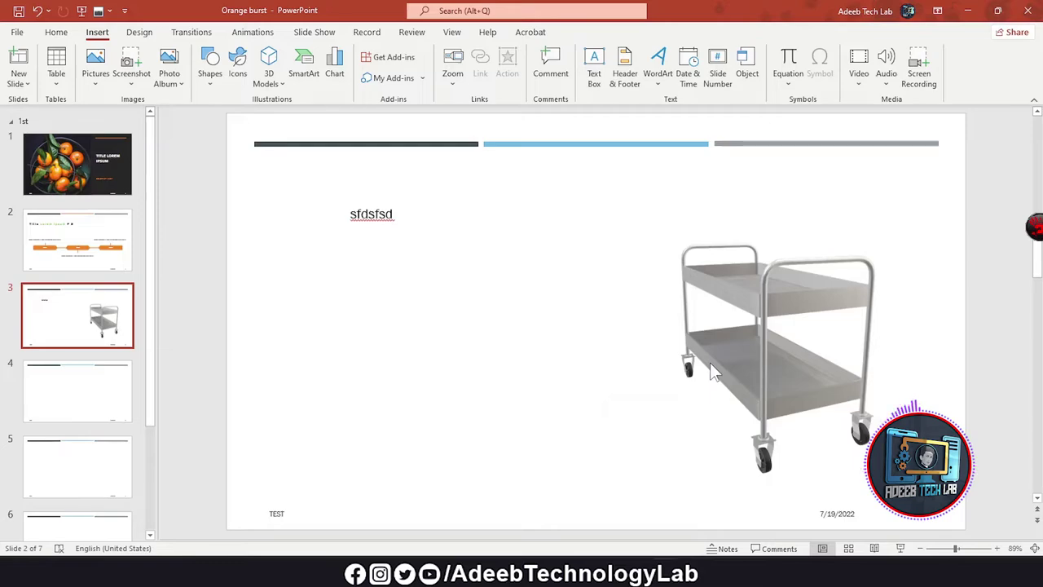
pyautogui.click(659, 82)
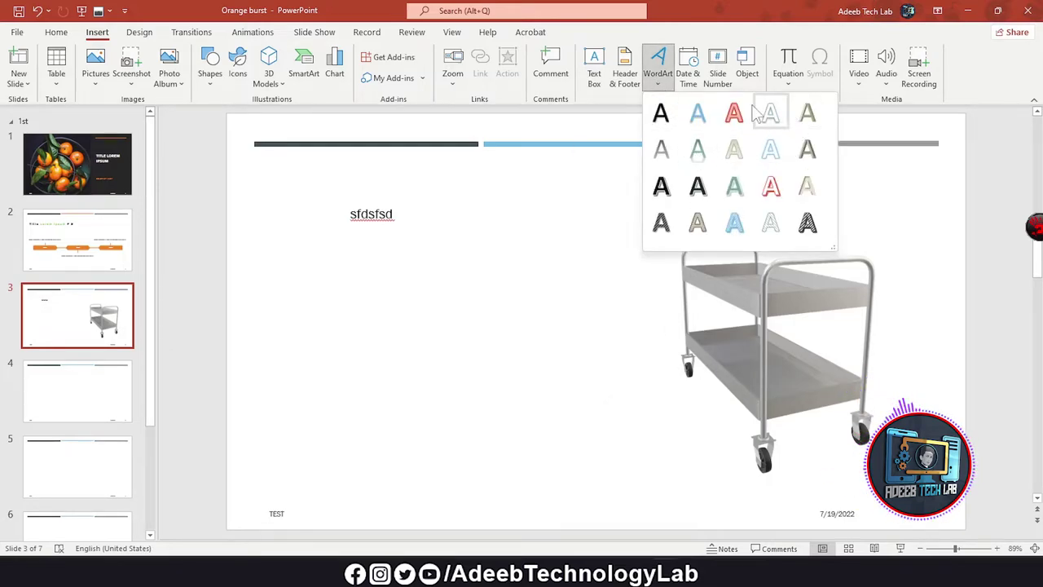
# - Insert the built-in Quadratic Formula equation on slide 3
pyautogui.click(688, 80)
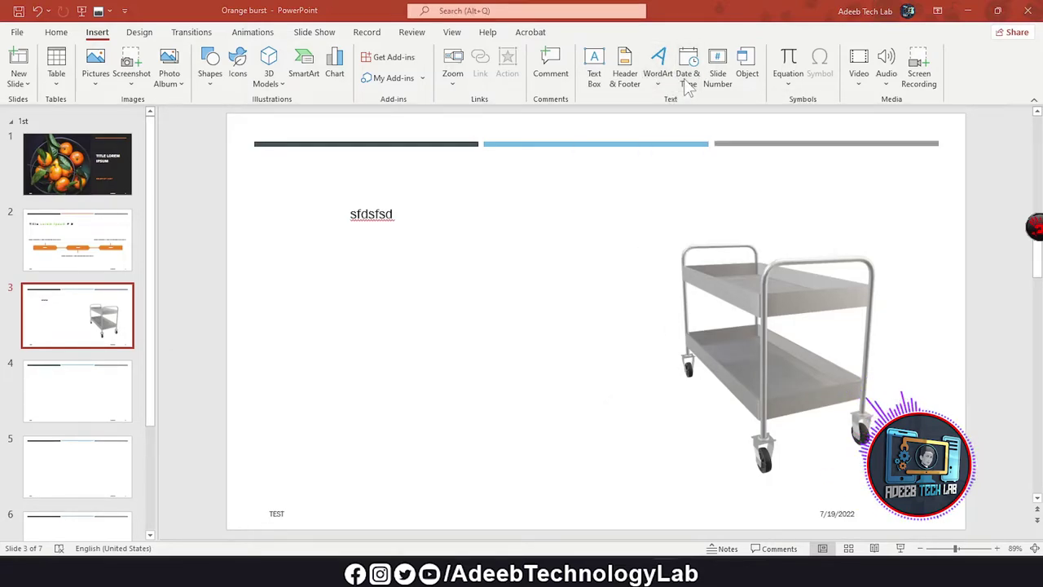
pyautogui.click(708, 159)
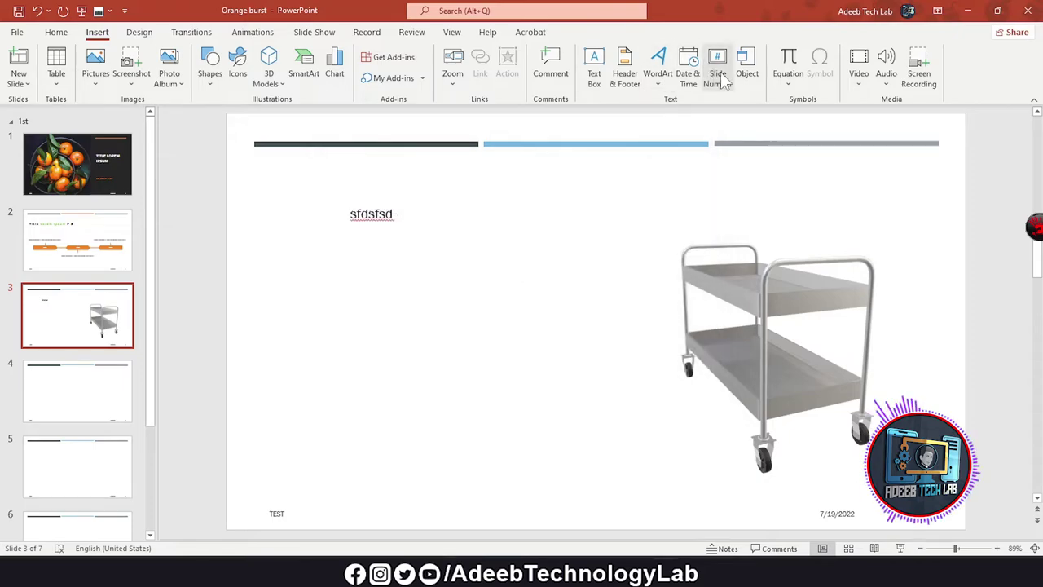
pyautogui.click(787, 81)
pyautogui.scroll(-3, 875, 256)
pyautogui.scroll(3, 868, 228)
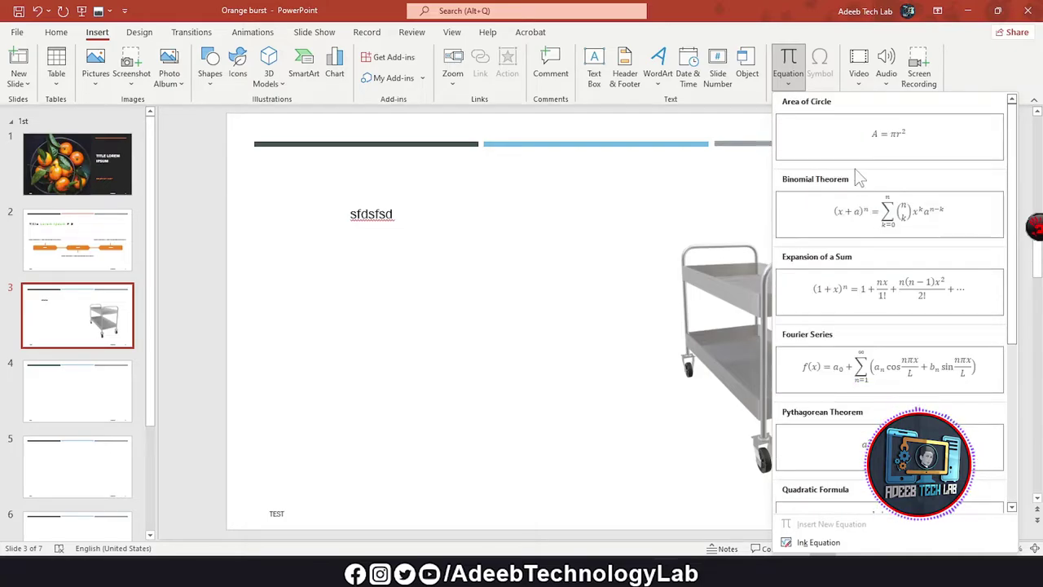
pyautogui.scroll(-3, 864, 189)
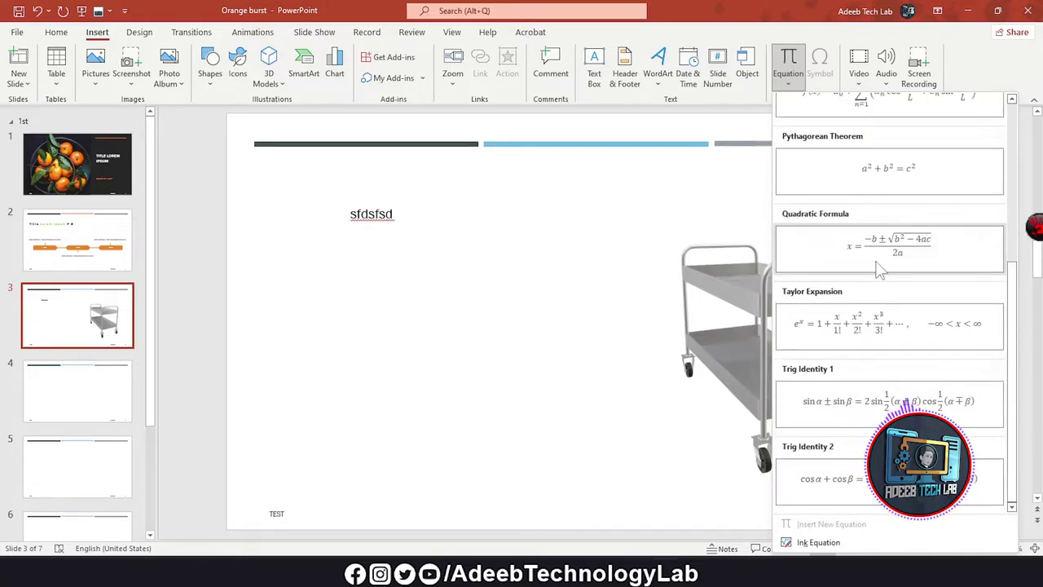
pyautogui.click(878, 259)
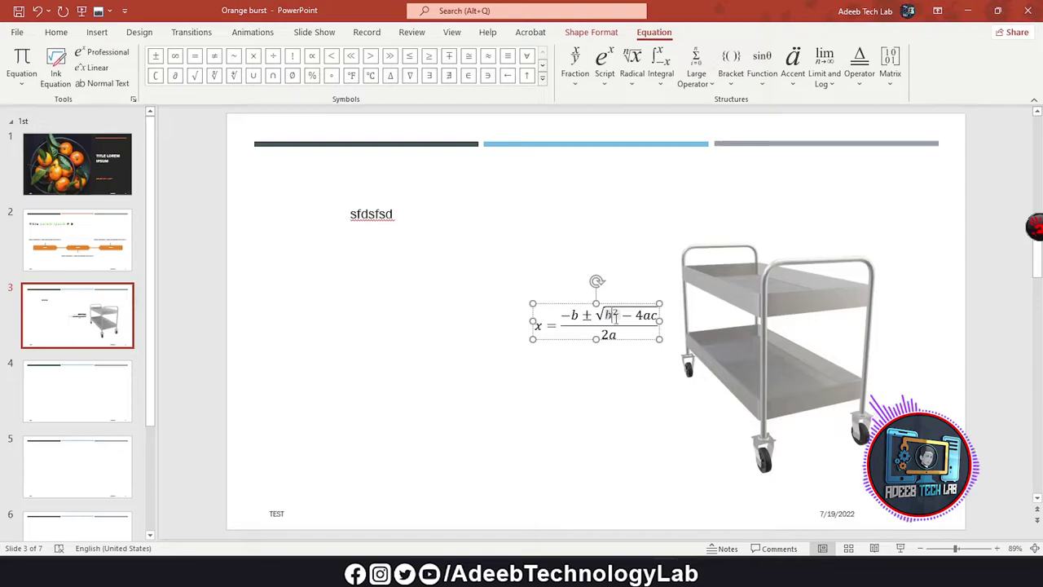
# - Browse the Fraction, Script, Radical, Large Operator and Bracket structure lists
pyautogui.click(577, 77)
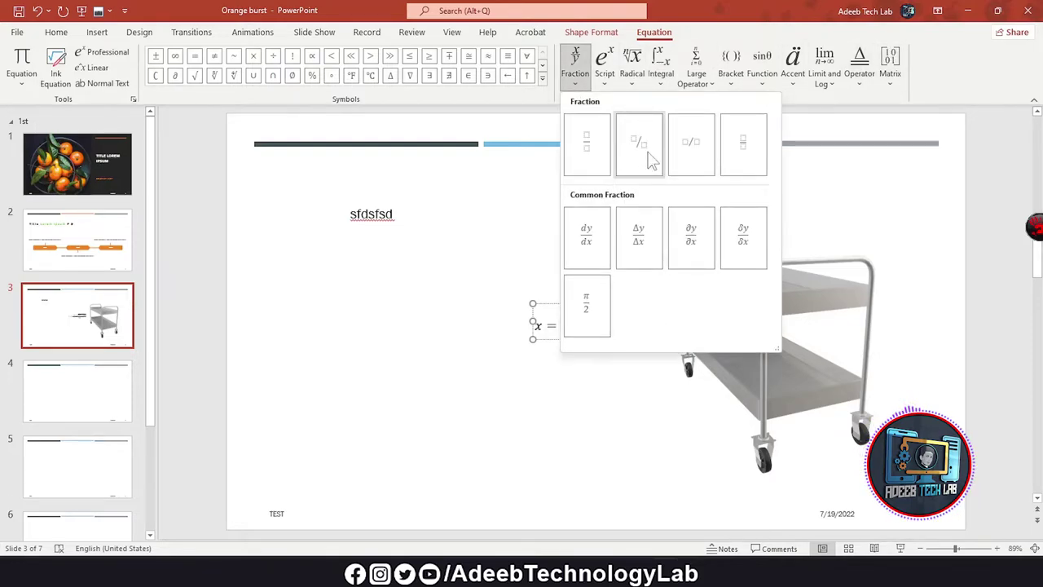
pyautogui.click(609, 80)
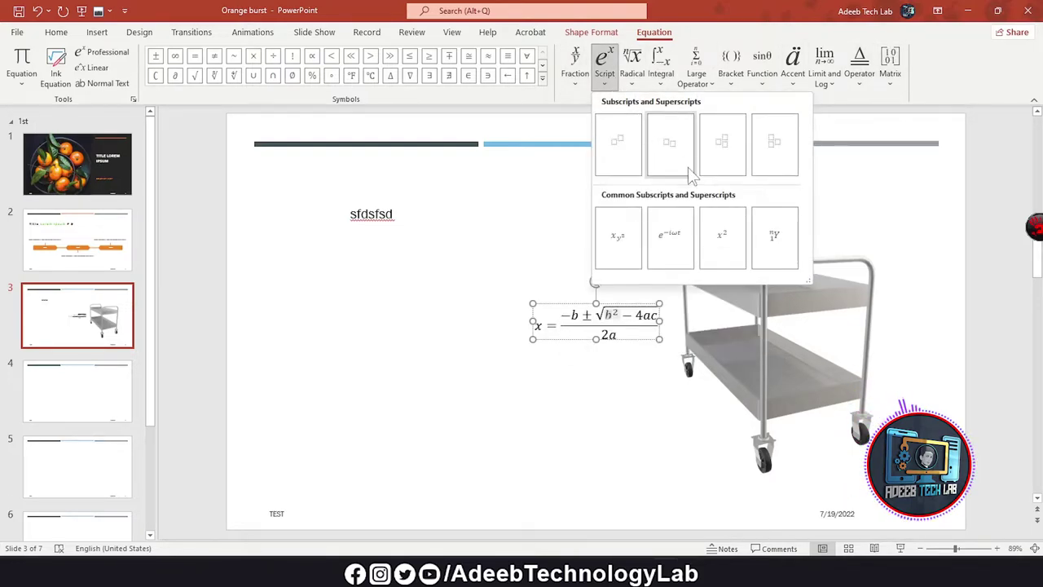
pyautogui.click(639, 74)
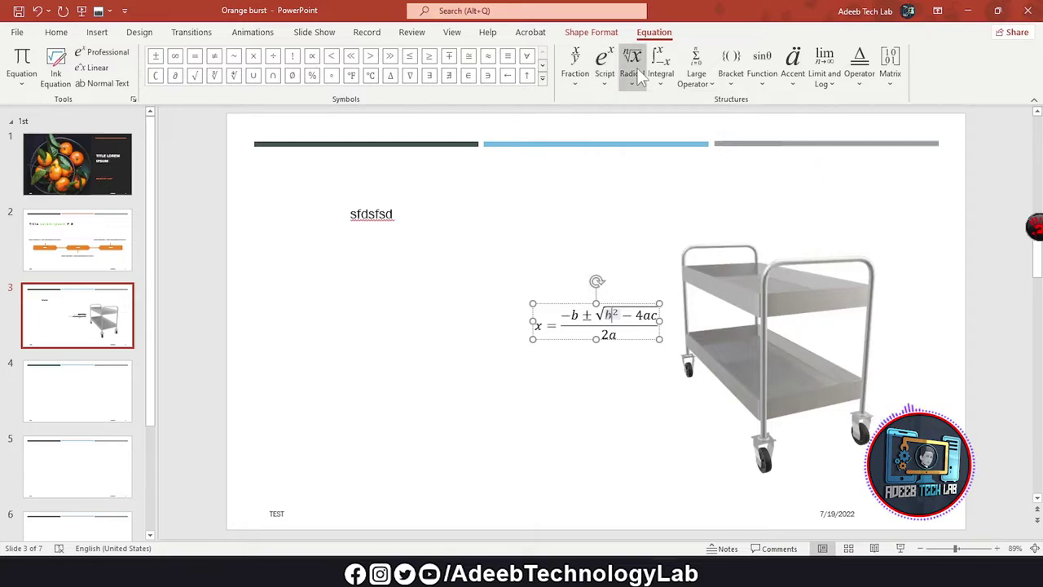
pyautogui.click(640, 75)
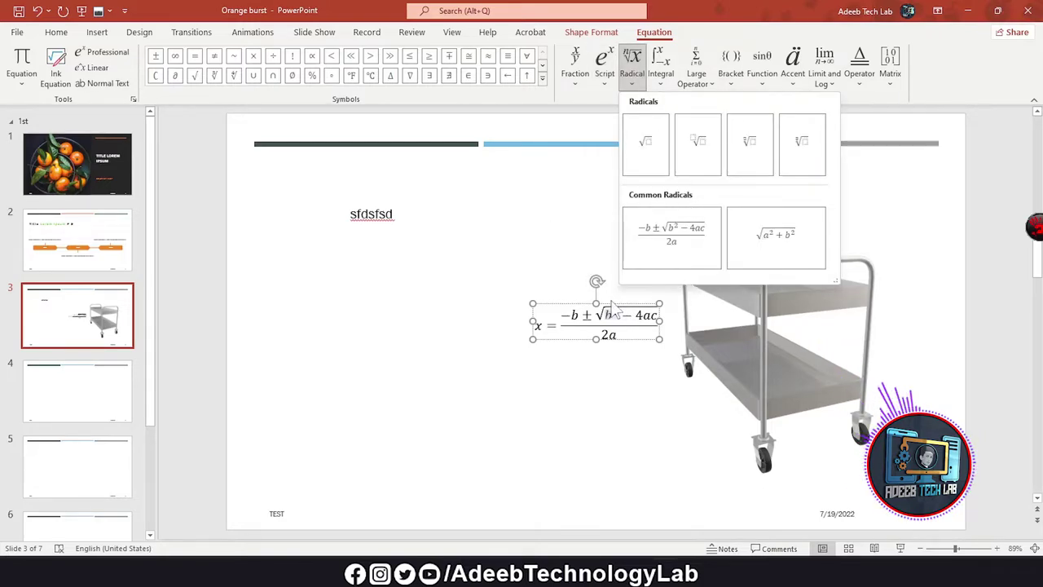
pyautogui.click(702, 75)
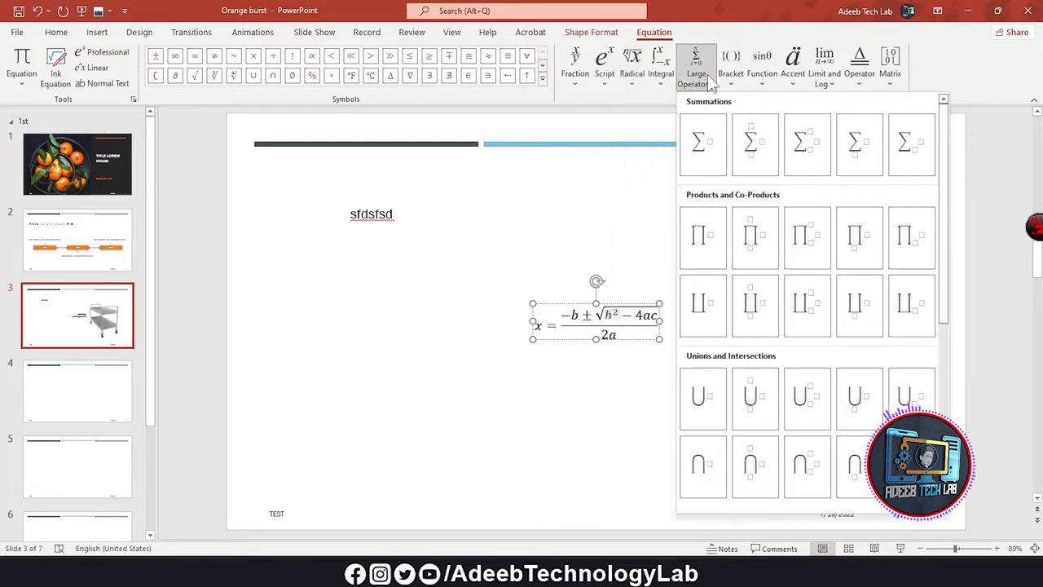
pyautogui.click(706, 74)
pyautogui.click(732, 82)
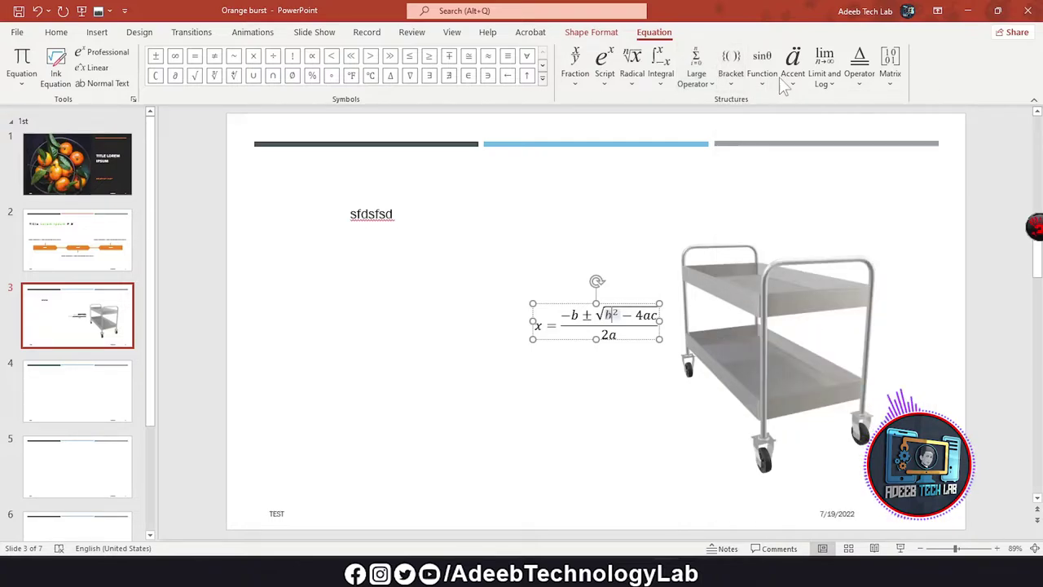
# - Move the equation left, just below the sfdsfsd text box
pyautogui.moveTo(581, 307); pyautogui.dragTo(445, 284)
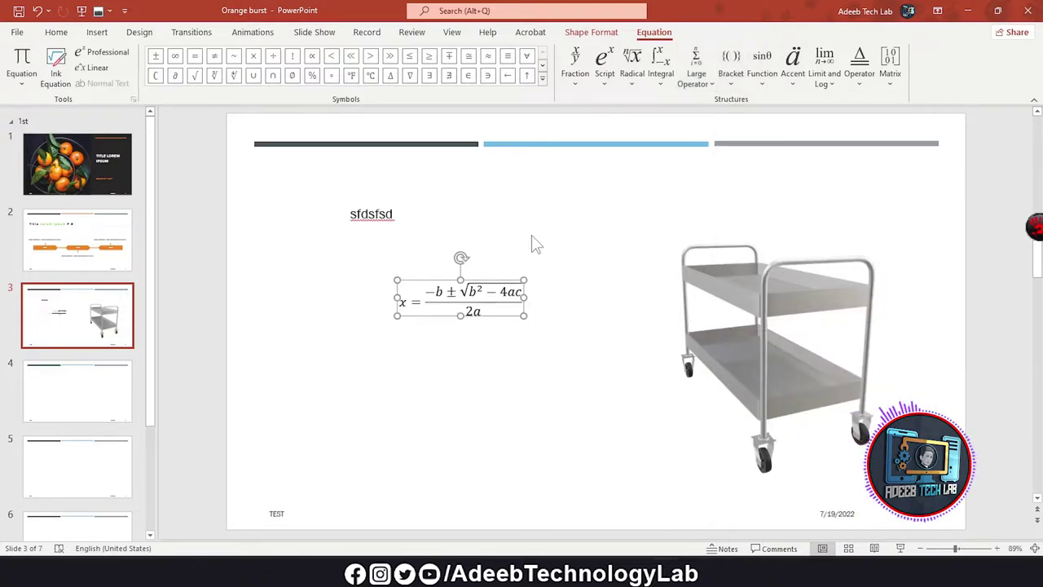
pyautogui.click(531, 235)
pyautogui.hotkey('alt', 'n')
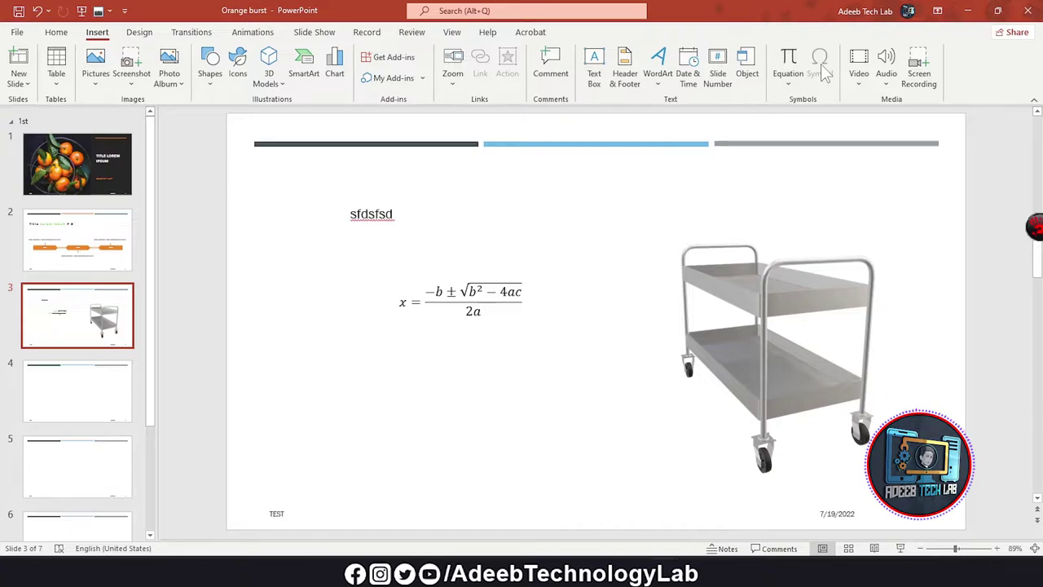
pyautogui.click(424, 214)
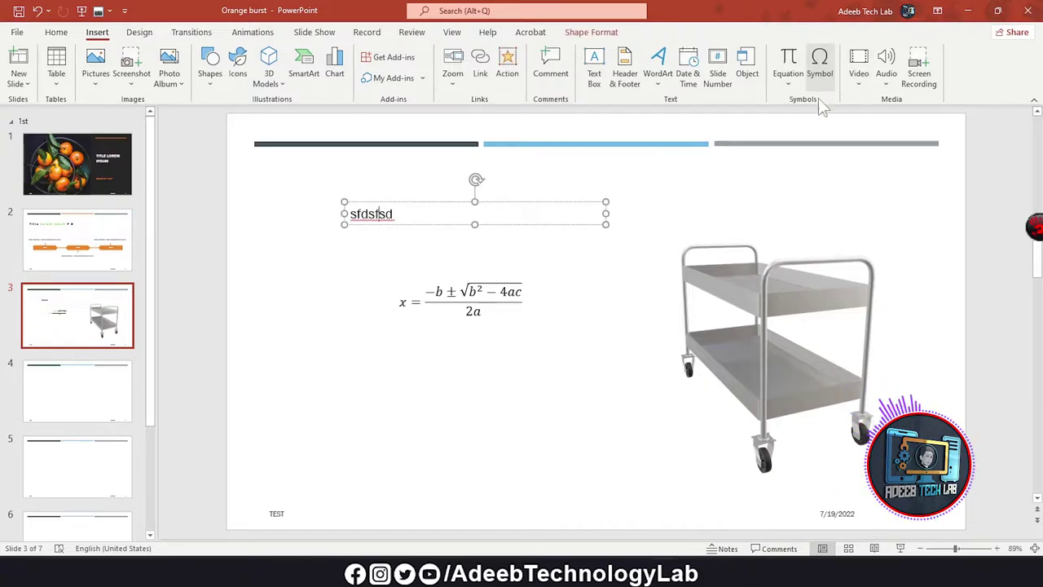
pyautogui.click(820, 74)
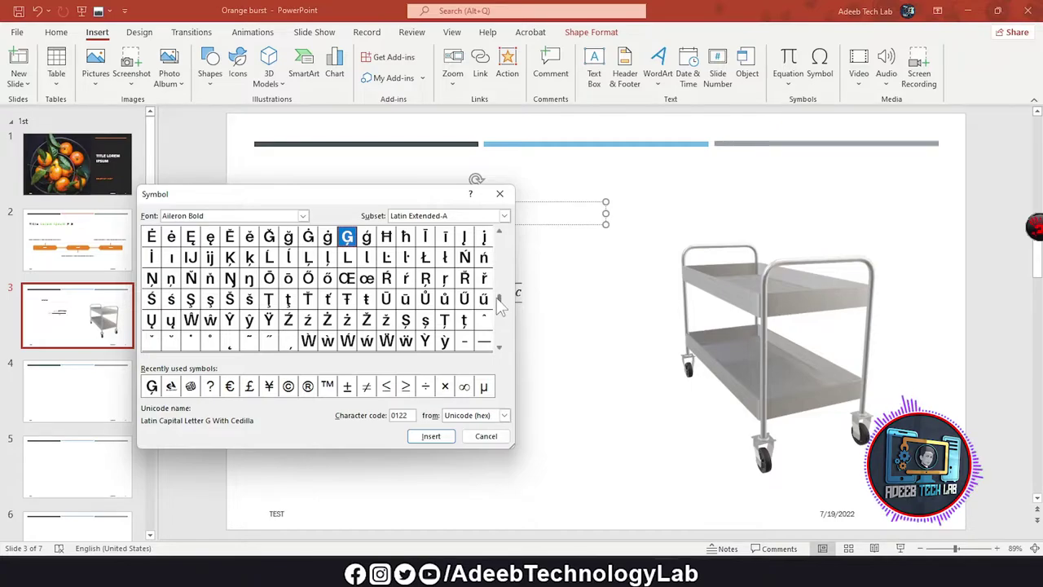
pyautogui.moveTo(500, 303); pyautogui.dragTo(499, 263)
pyautogui.click(303, 215)
pyautogui.scroll(-5, 237, 258)
pyautogui.click(216, 261)
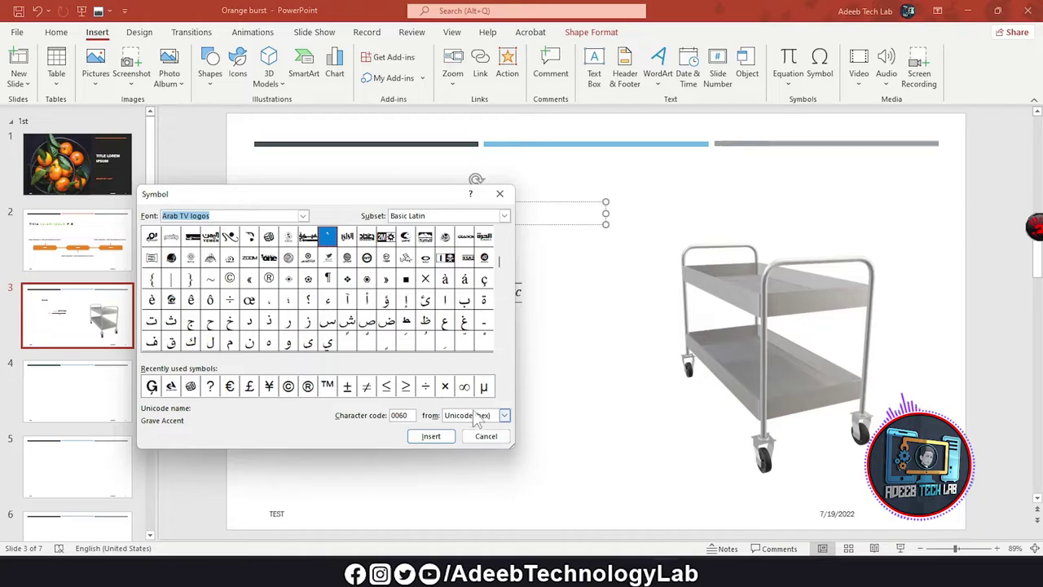
pyautogui.click(485, 436)
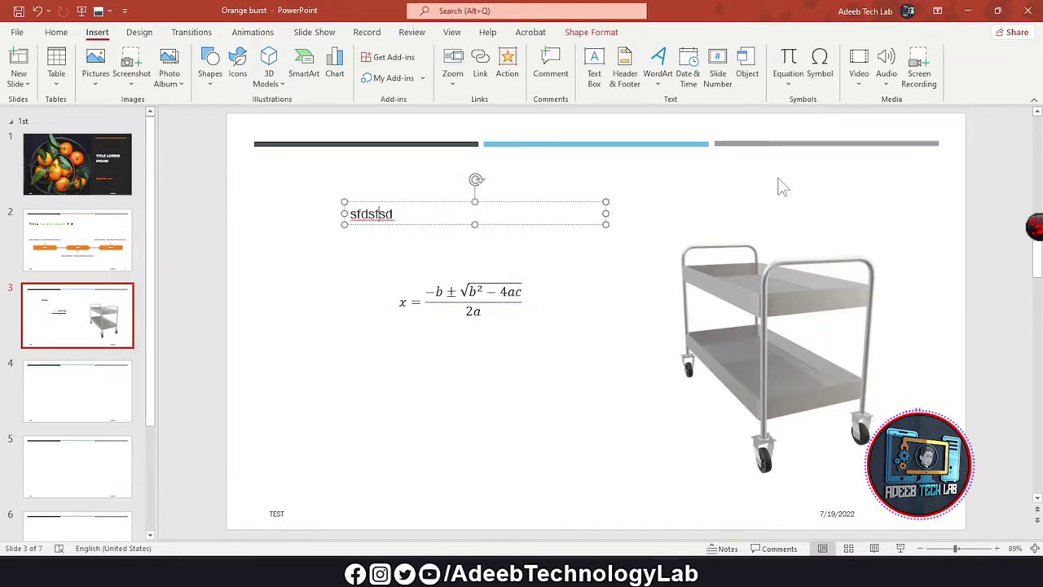
pyautogui.click(859, 73)
pyautogui.click(890, 120)
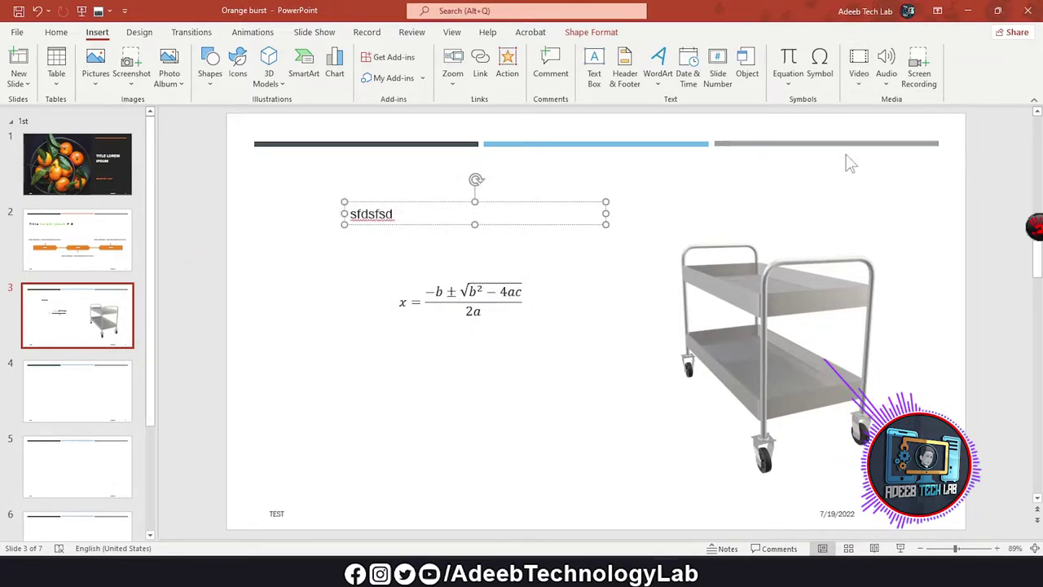
pyautogui.scroll(-1, 66, 237)
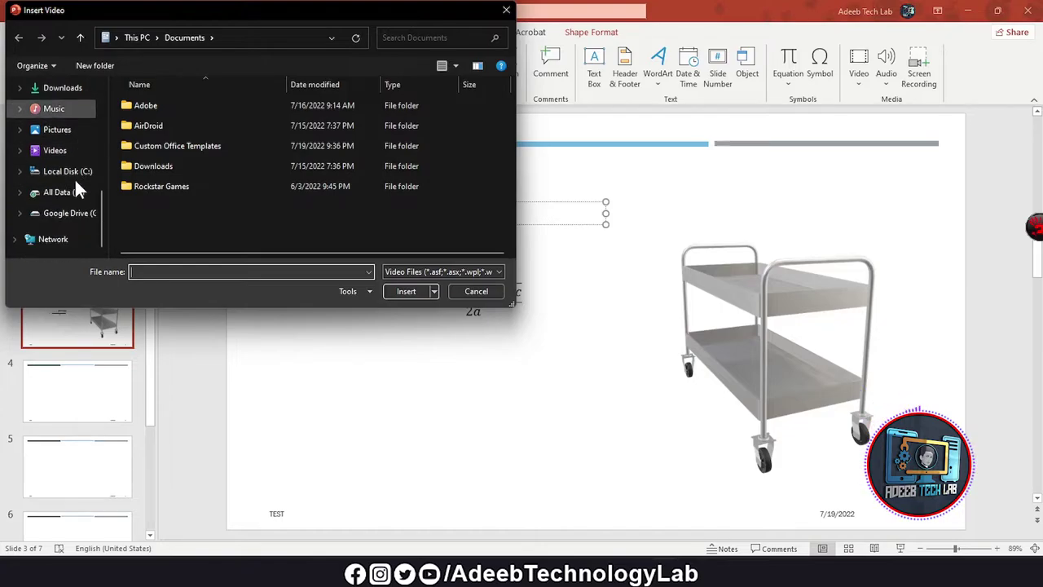
pyautogui.click(71, 212)
pyautogui.click(64, 193)
pyautogui.scroll(-5, 264, 167)
pyautogui.scroll(-5, 312, 188)
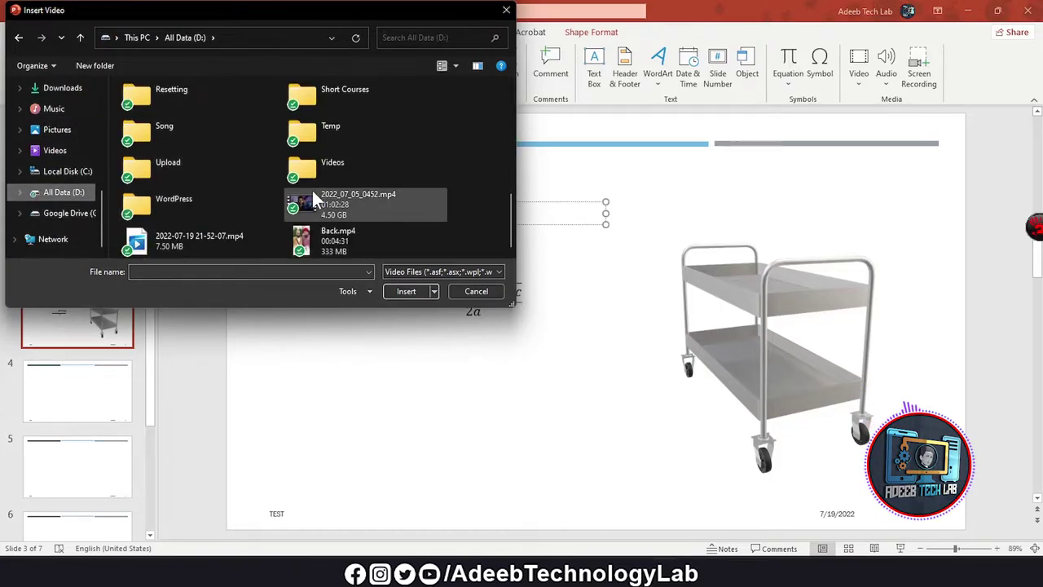
pyautogui.doubleClick(321, 200)
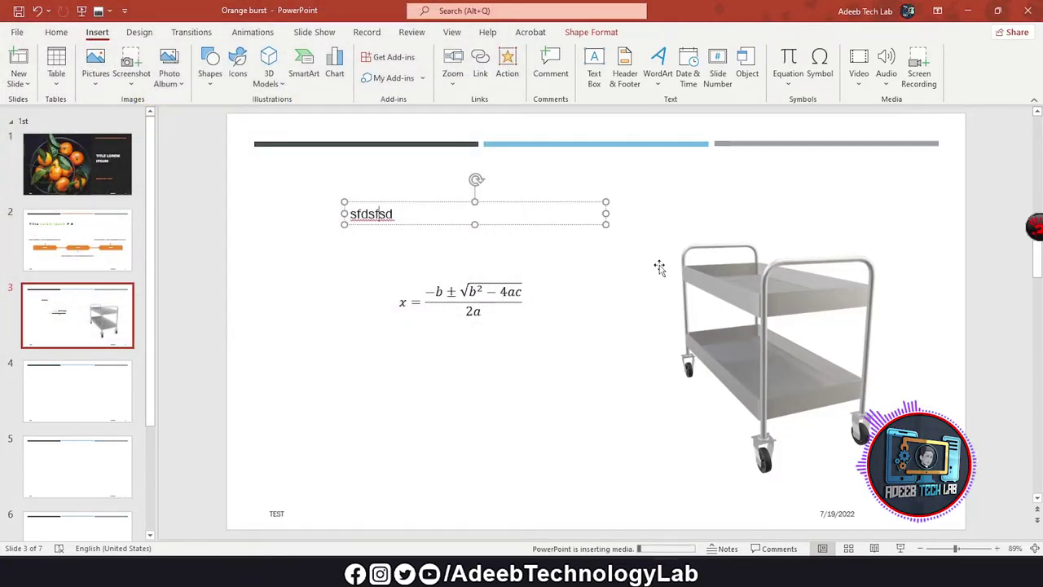
pyautogui.click(510, 296)
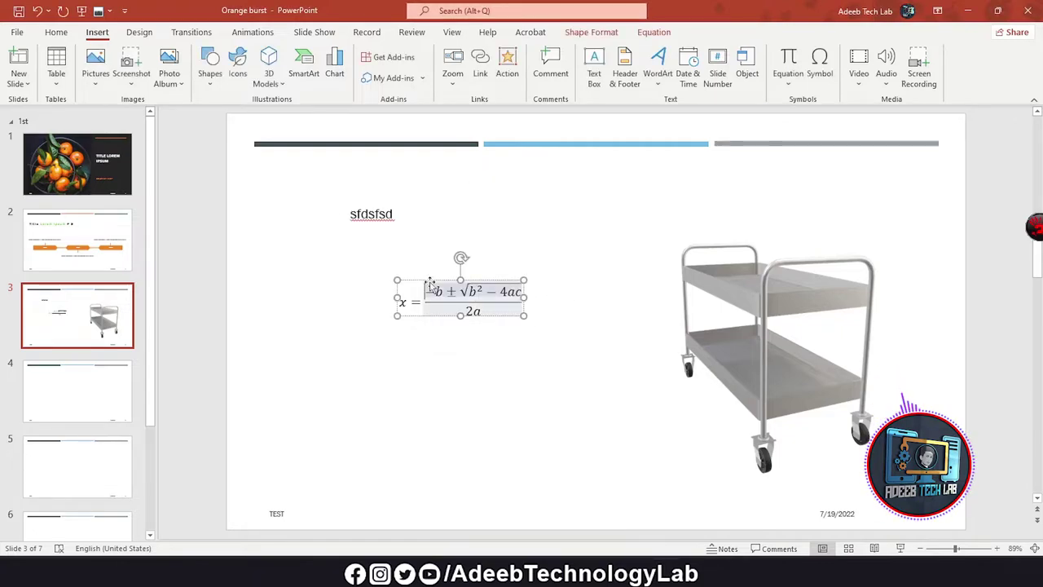
pyautogui.click(429, 214)
pyautogui.click(371, 281)
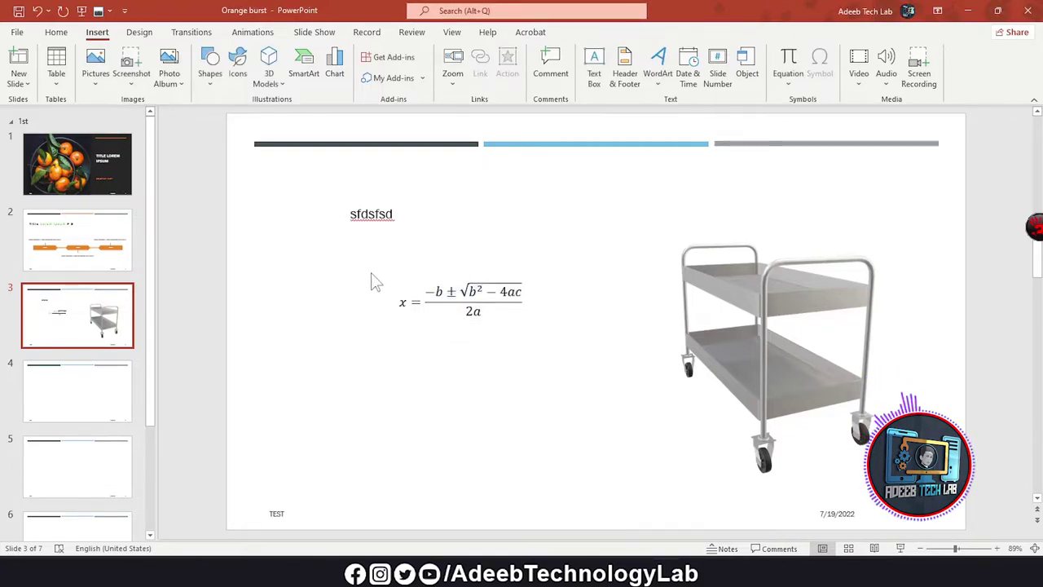
pyautogui.click(859, 81)
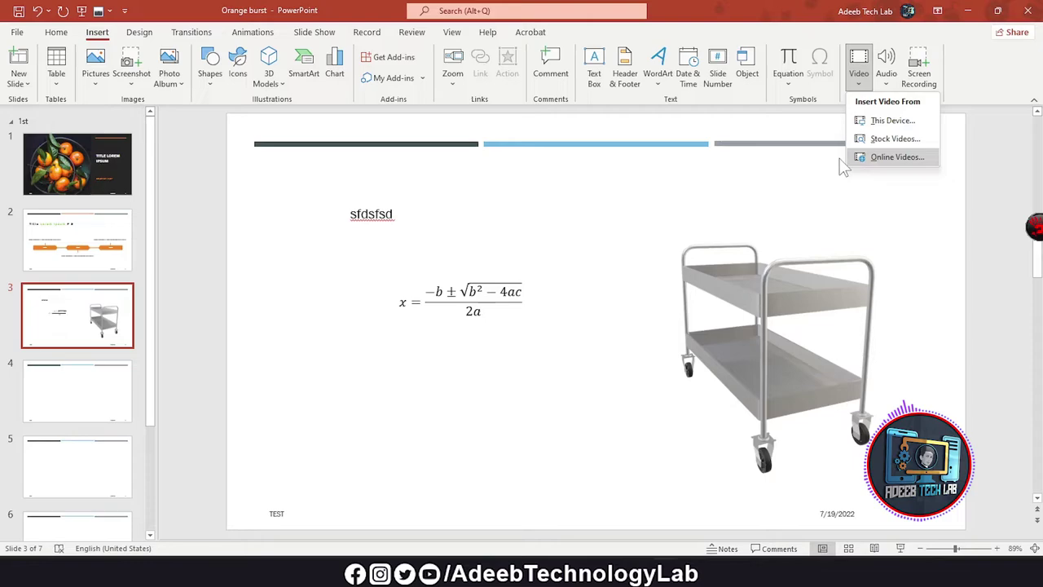
# - Insert the film-projector clip from Stock Videos onto slide 3
pyautogui.click(895, 140)
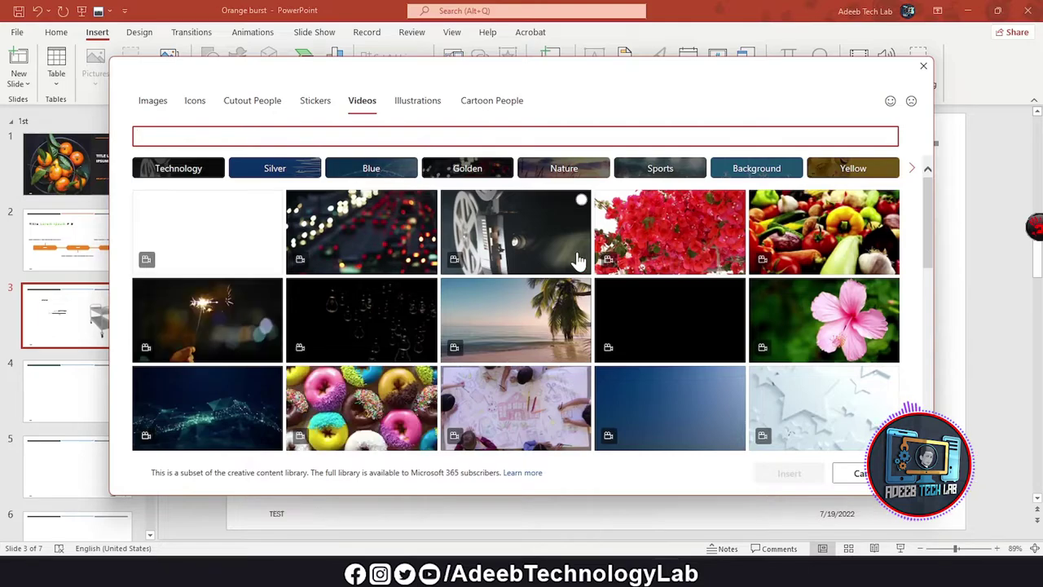
pyautogui.click(581, 199)
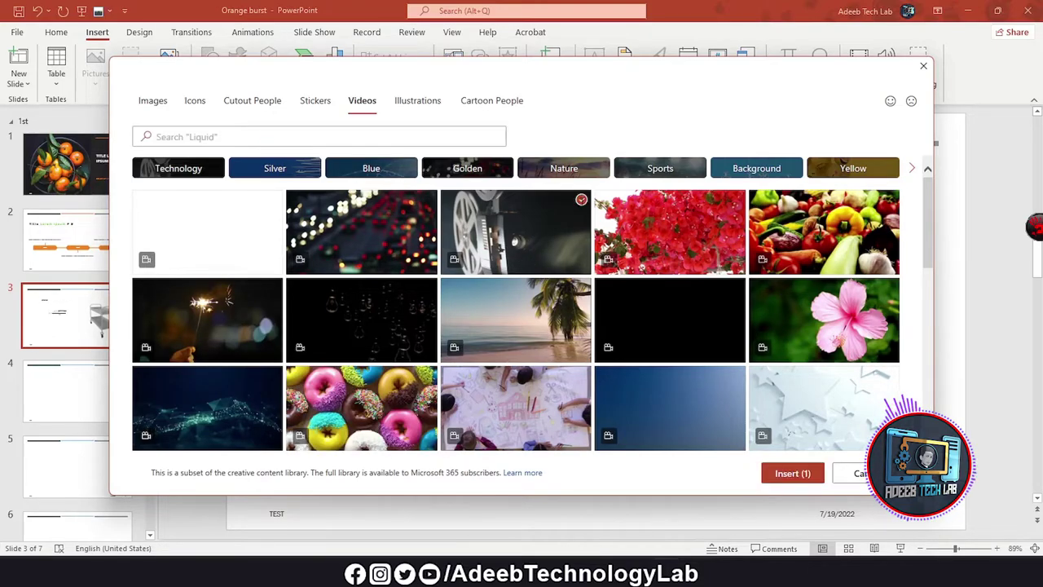
pyautogui.click(789, 473)
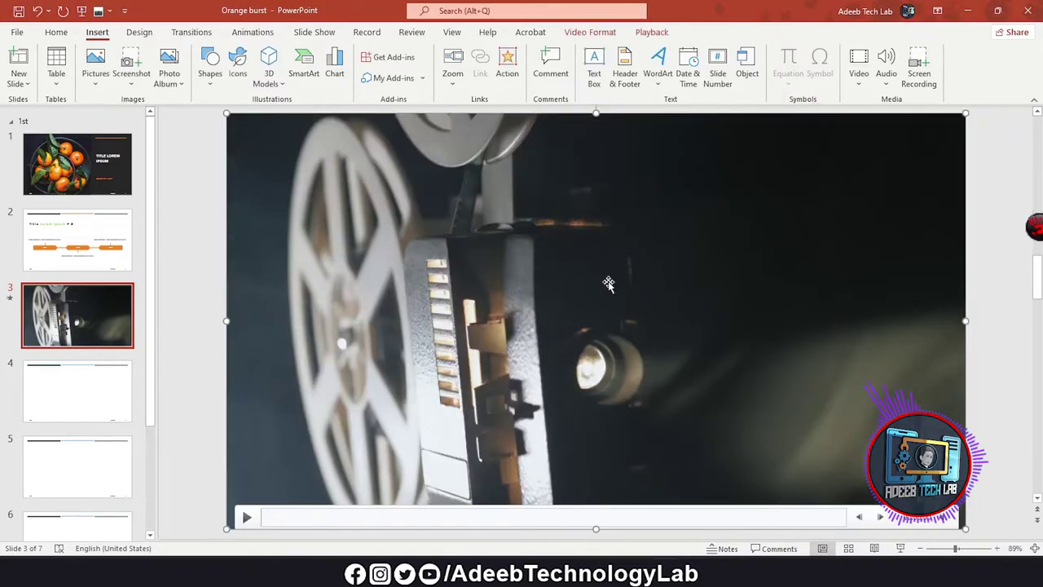
# - Play the projector video partway, then pause it
pyautogui.click(246, 519)
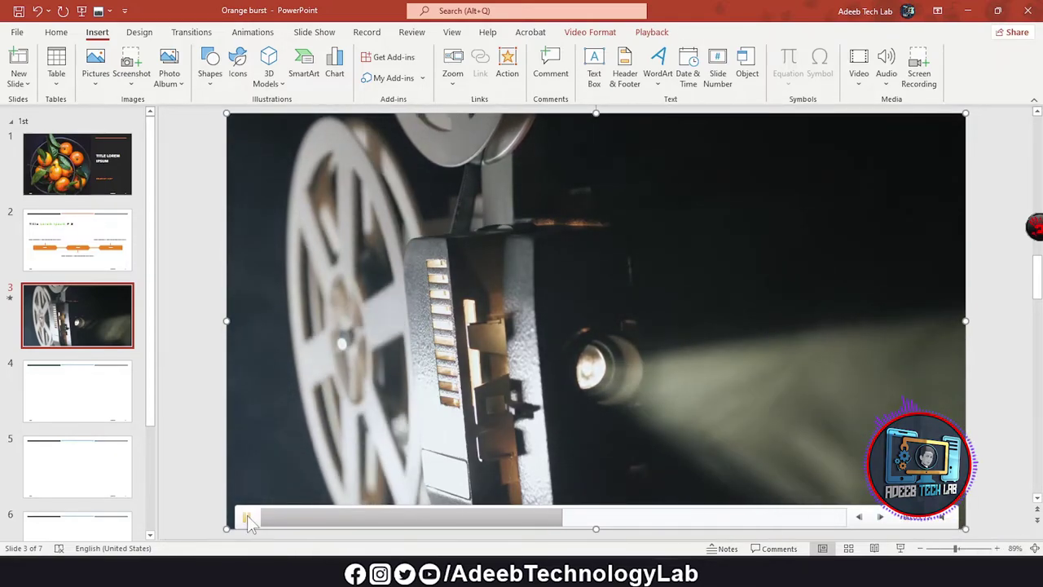
pyautogui.click(531, 301)
pyautogui.click(894, 88)
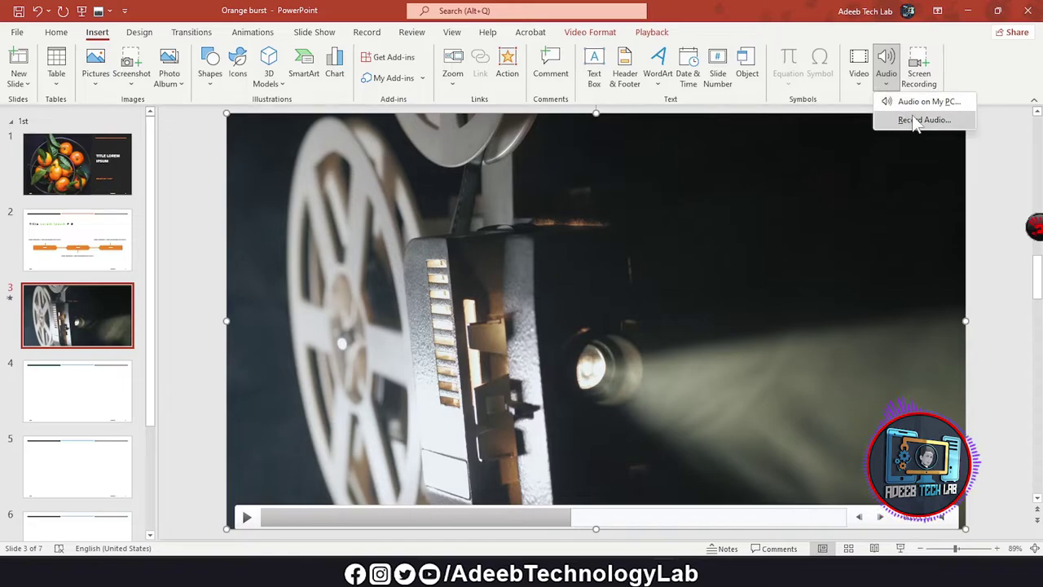
# - Record the full screen while typing 'sdfdsf' as a title and some body text in the other presentation
pyautogui.click(919, 71)
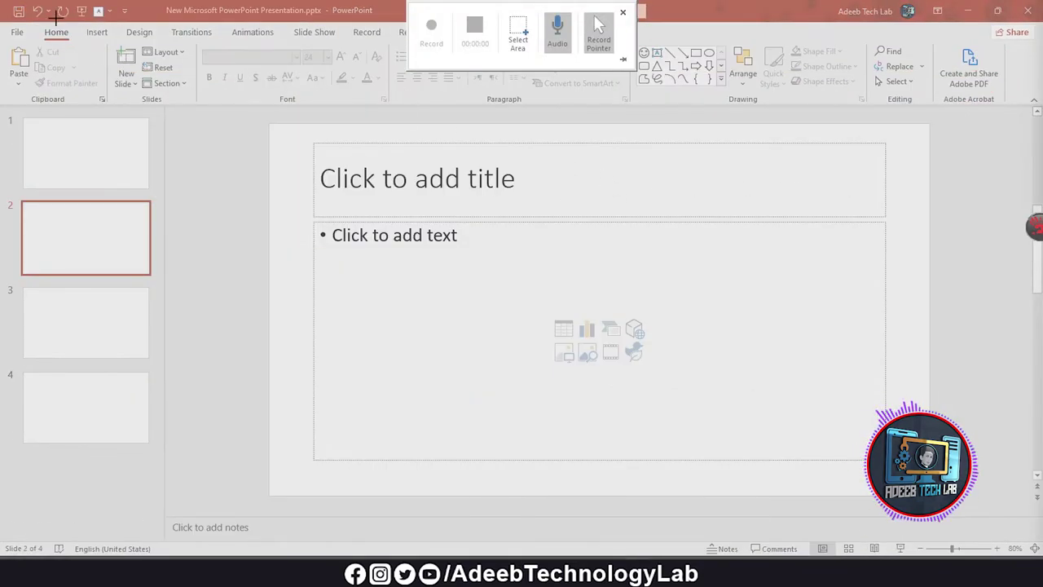
pyautogui.moveTo(1, 2); pyautogui.dragTo(1041, 585)
pyautogui.press('super+shift+r')
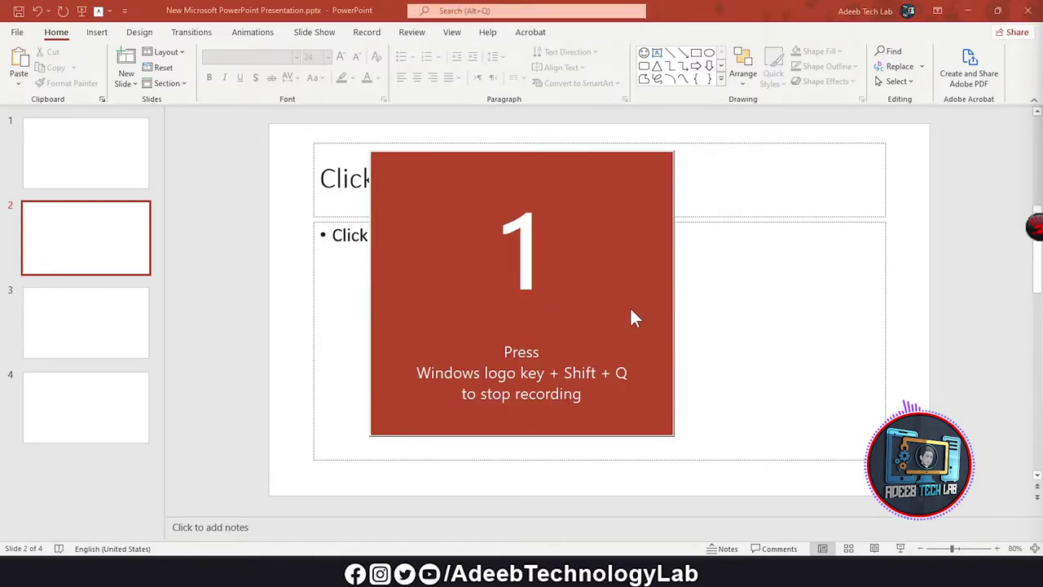
pyautogui.click(454, 181)
pyautogui.write('sdfdsf')
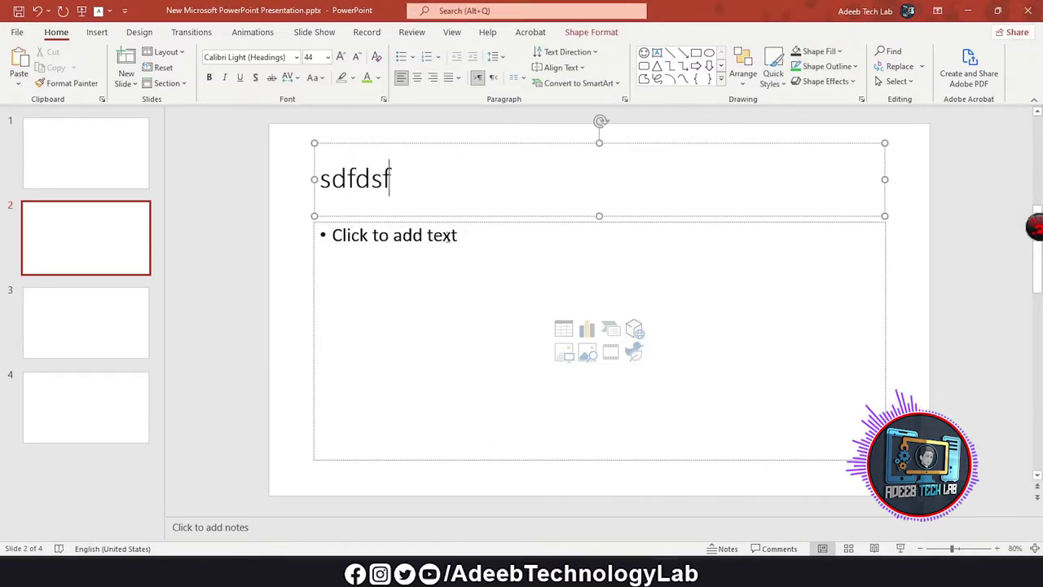
pyautogui.click(484, 287)
pyautogui.write('sdfadfsg fgf g shfgda sfsdg')
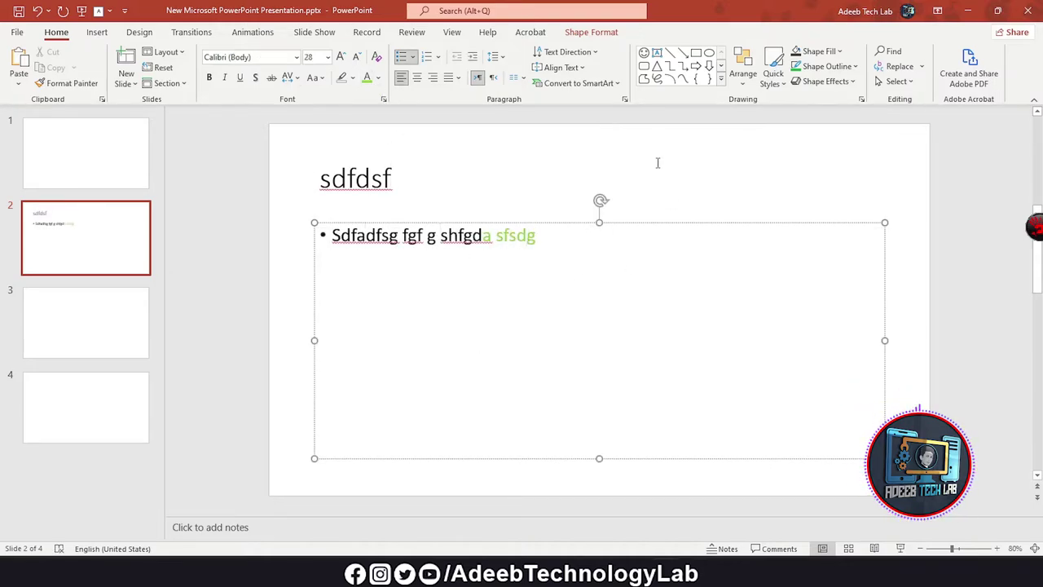
pyautogui.moveTo(587, 6)
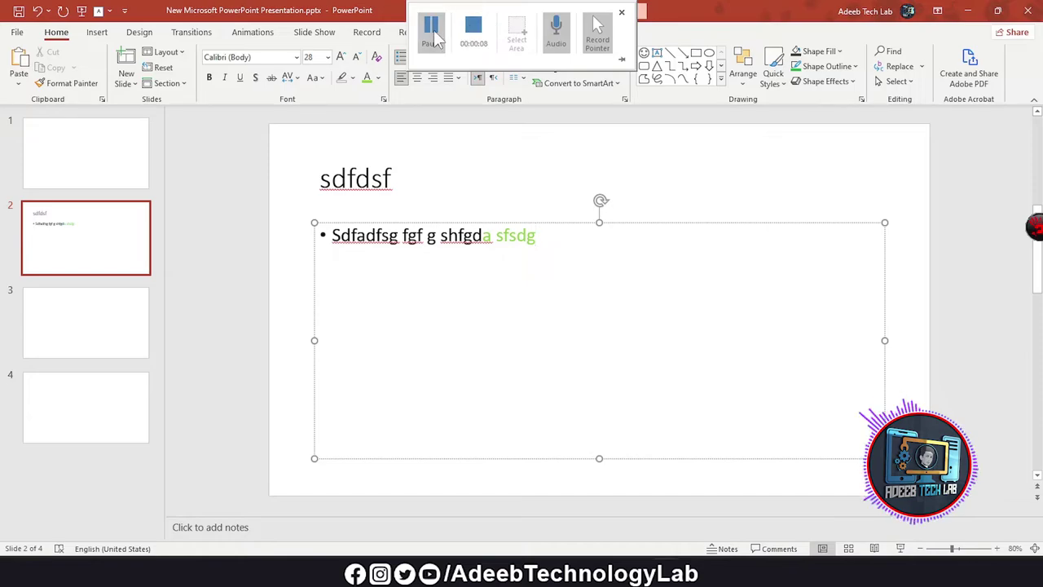
pyautogui.click(433, 33)
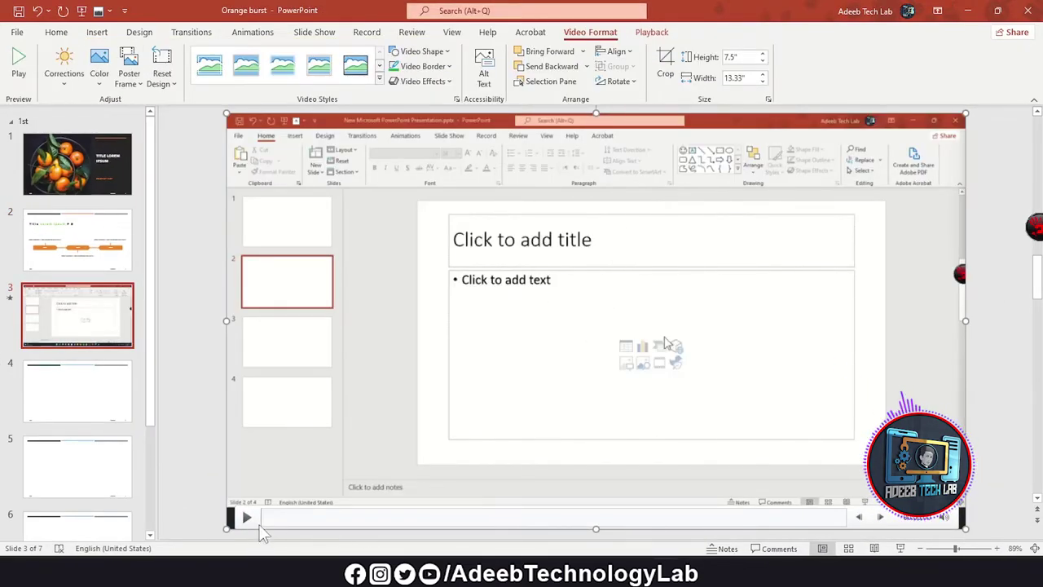
# - Play and pause the inserted screen recording on slide 3, then go to slide 4
pyautogui.click(248, 519)
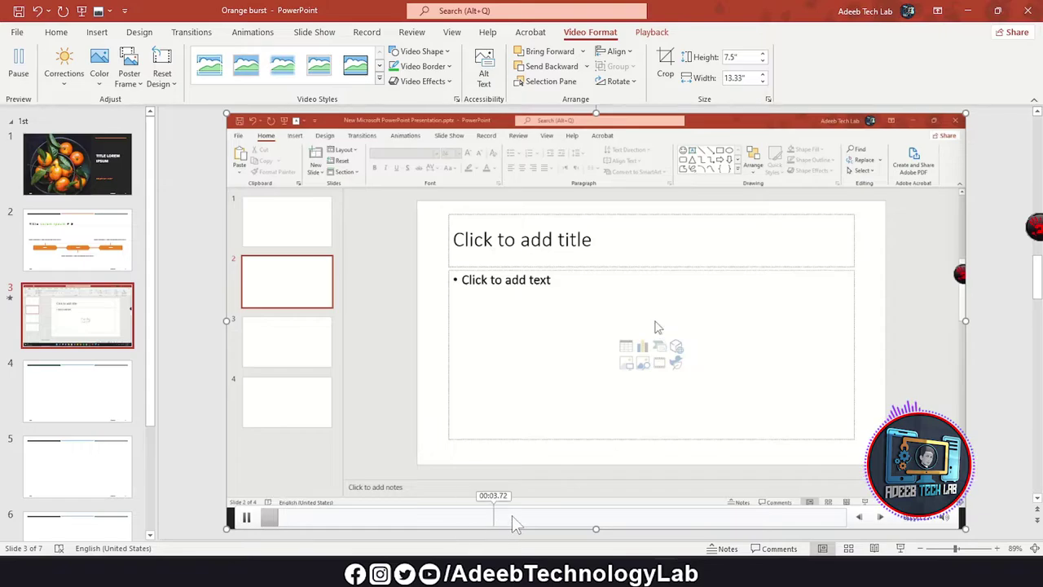
pyautogui.click(247, 519)
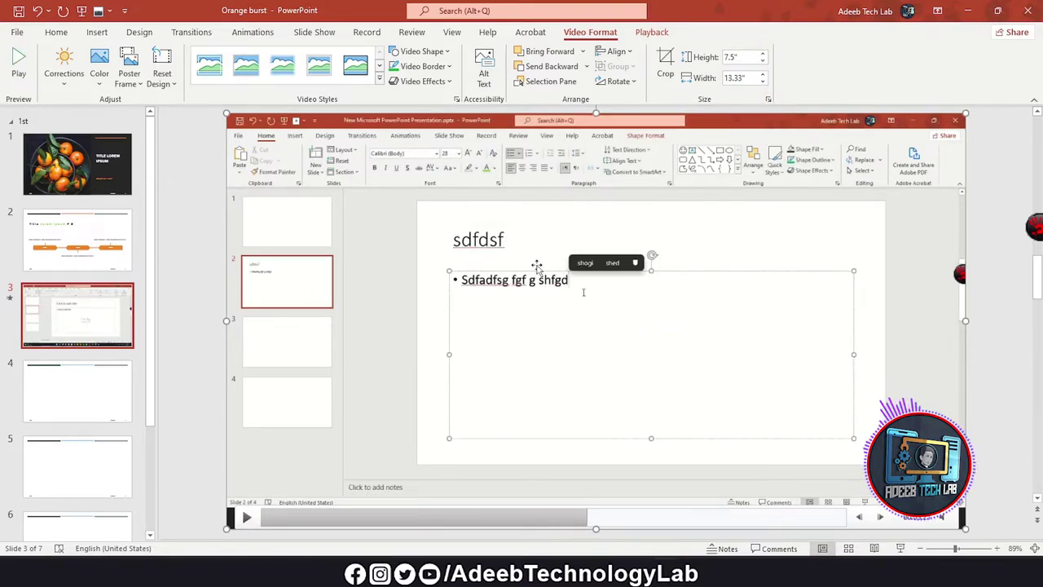
pyautogui.click(93, 393)
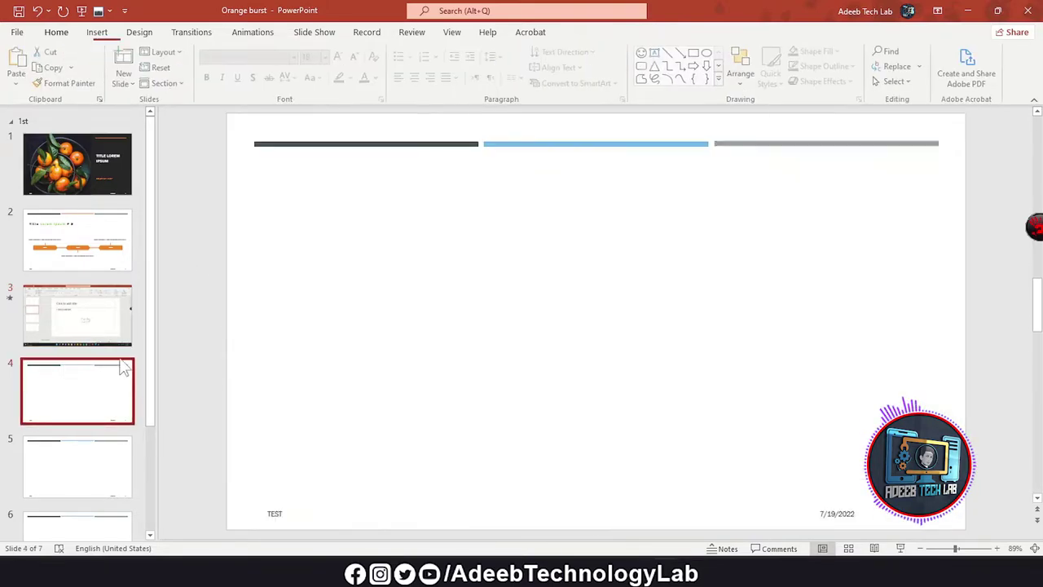
# - Flip between the slide thumbnails, settling on slide 4
pyautogui.click(91, 265)
pyautogui.click(96, 302)
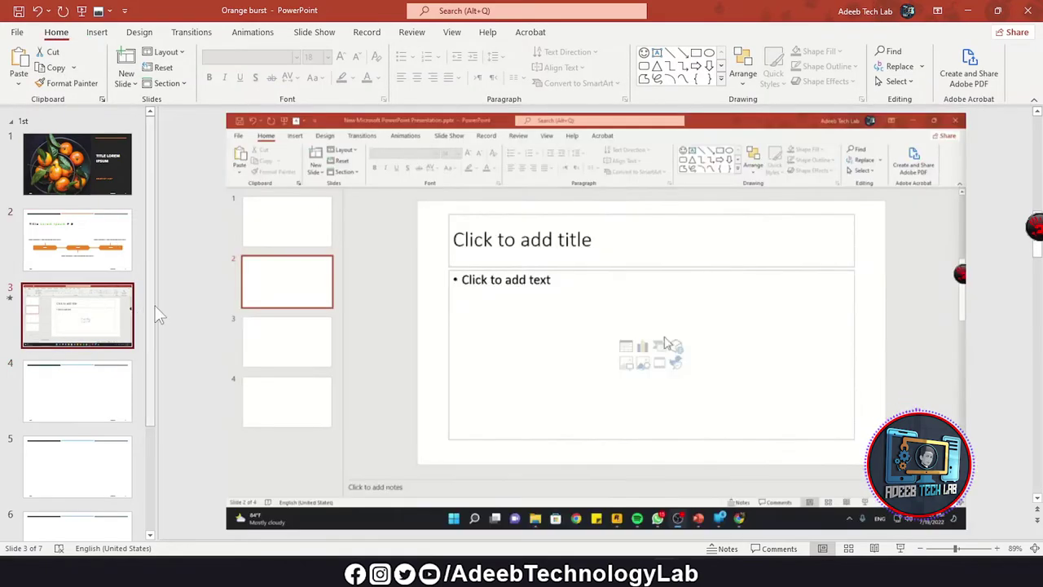
pyautogui.click(85, 395)
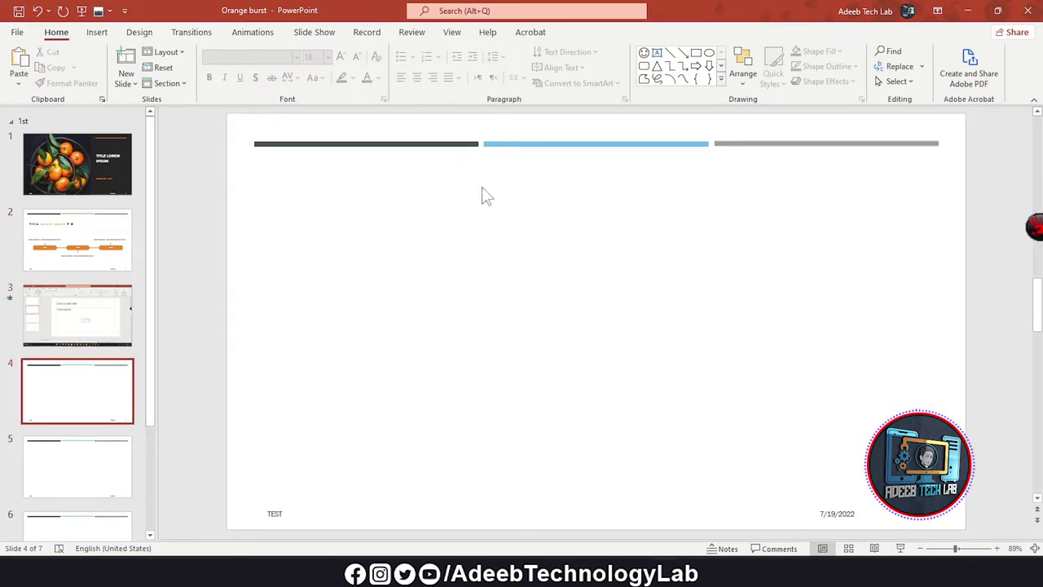
# - Browse the Slide Show, Recording, Animations, Transitions and Insert tabs, ending on the Design themes
pyautogui.click(330, 33)
pyautogui.click(367, 33)
pyautogui.click(248, 33)
pyautogui.click(191, 33)
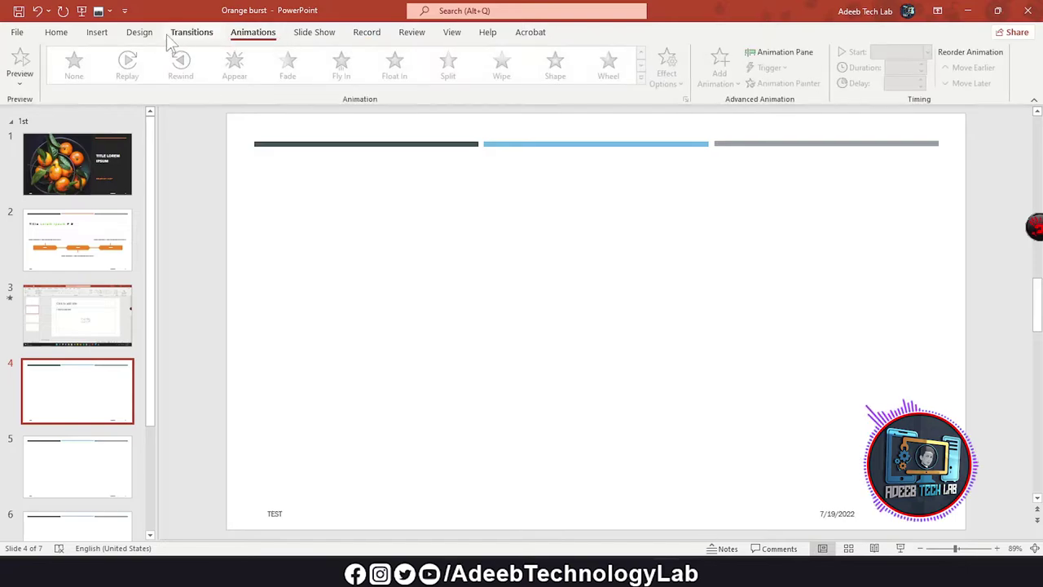
pyautogui.click(96, 33)
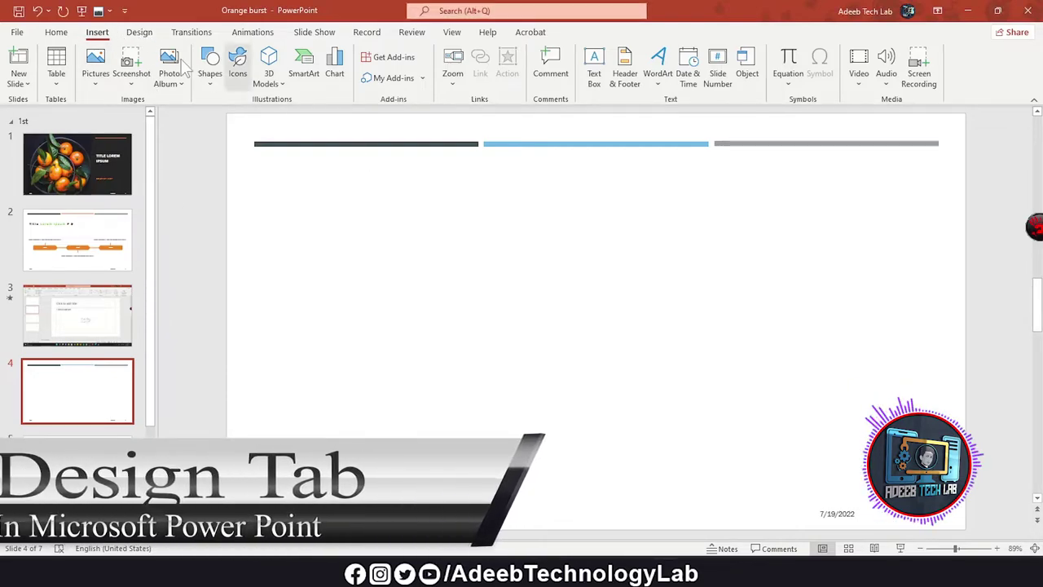
pyautogui.click(139, 32)
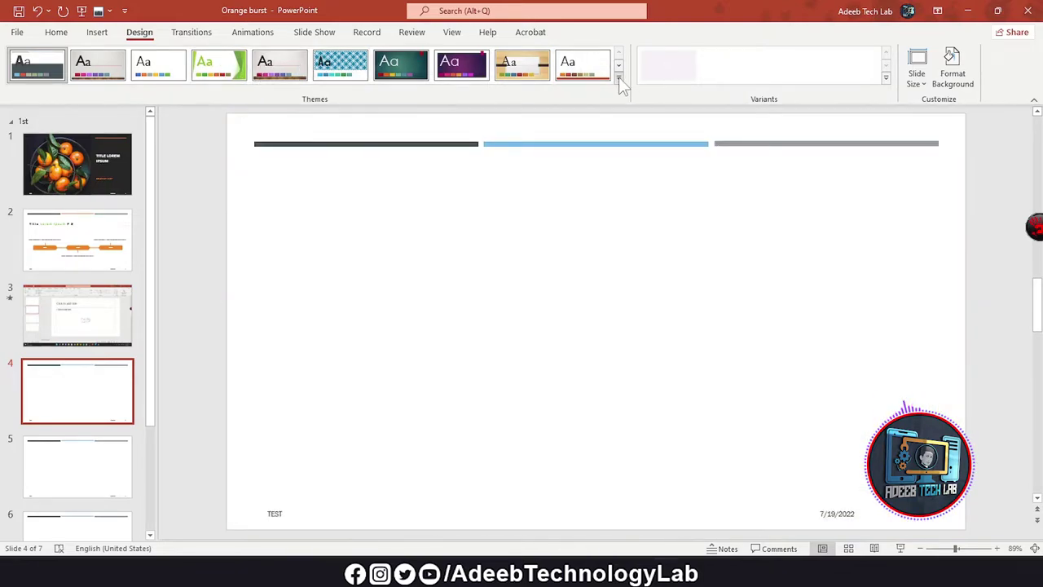
# - Pick the purple theme from the expanded Themes gallery for all slides
pyautogui.click(618, 76)
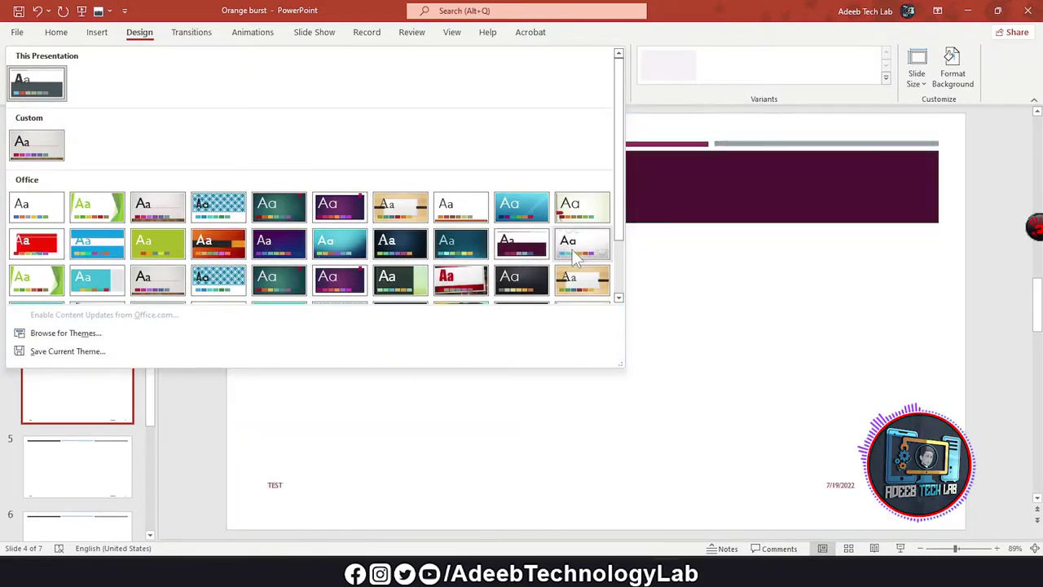
pyautogui.scroll(-2, 487, 236)
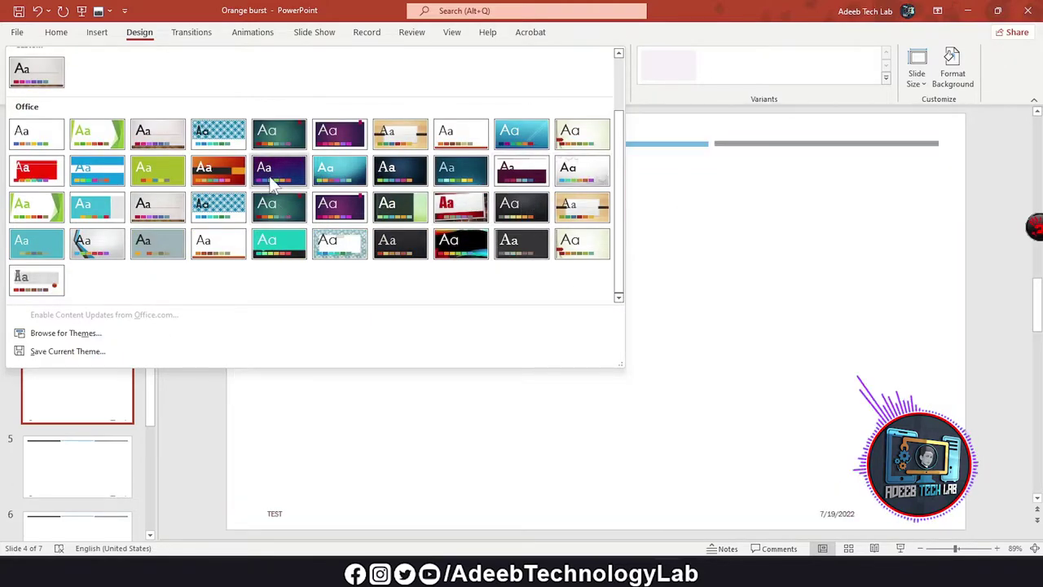
pyautogui.click(270, 171)
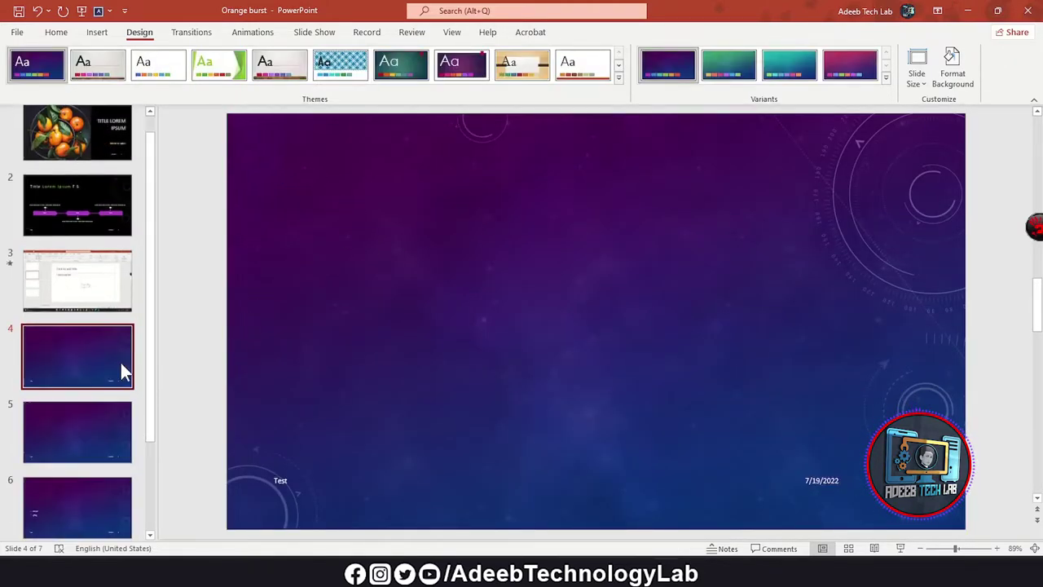
# - Check the purple theme on slides 4 through 6, then bring up the Slide Size options
pyautogui.scroll(-1, 111, 321)
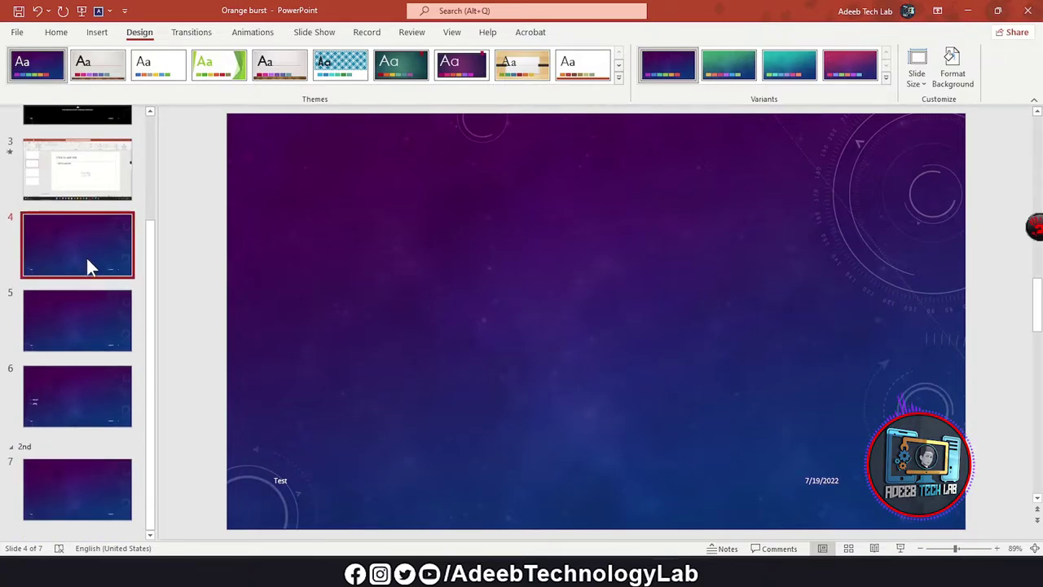
pyautogui.click(90, 339)
pyautogui.click(77, 382)
pyautogui.click(108, 273)
pyautogui.click(102, 327)
pyautogui.scroll(3, 102, 328)
pyautogui.click(919, 75)
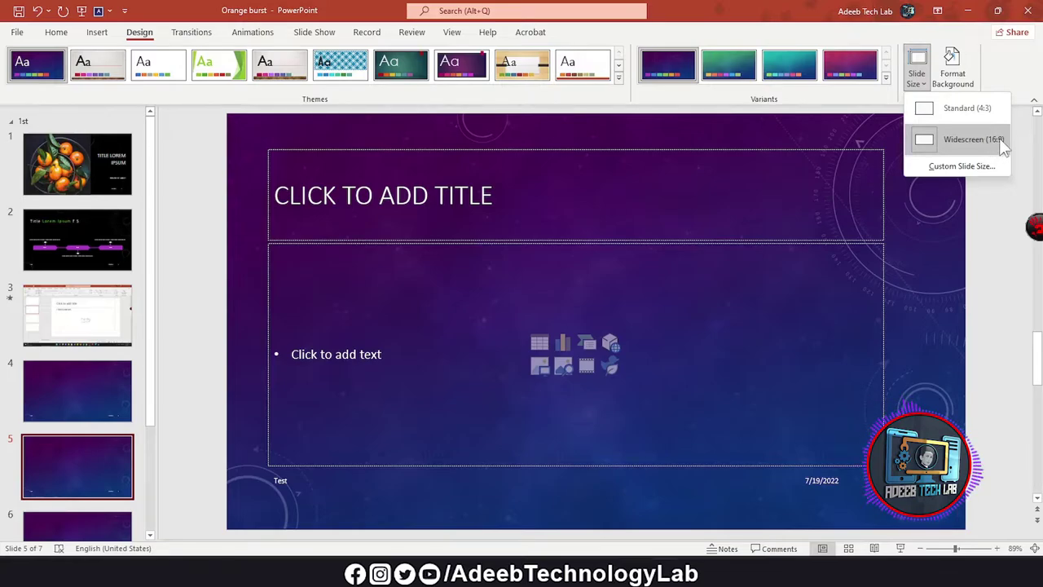
pyautogui.click(994, 65)
pyautogui.click(917, 69)
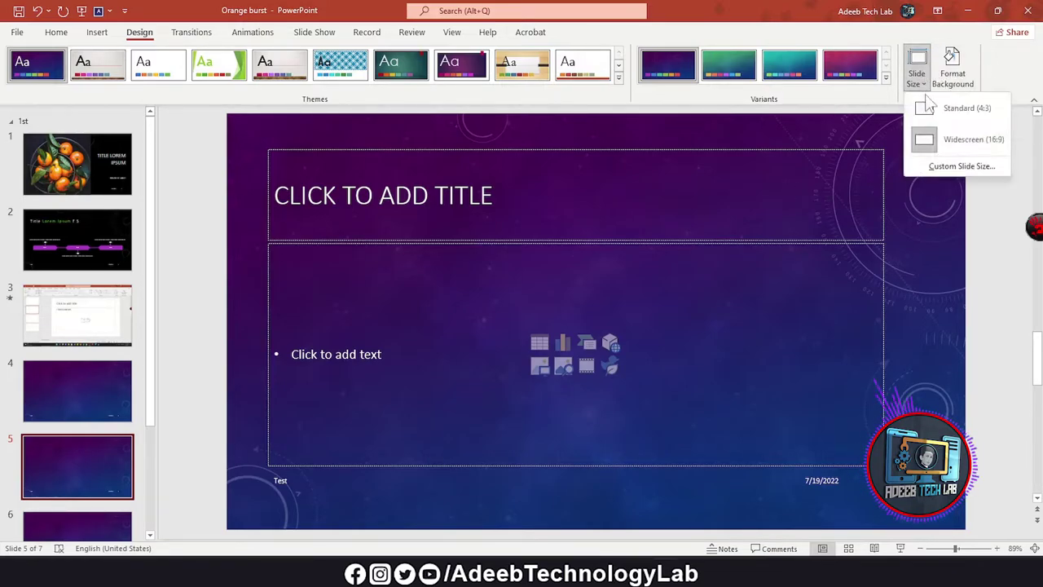
pyautogui.click(1003, 110)
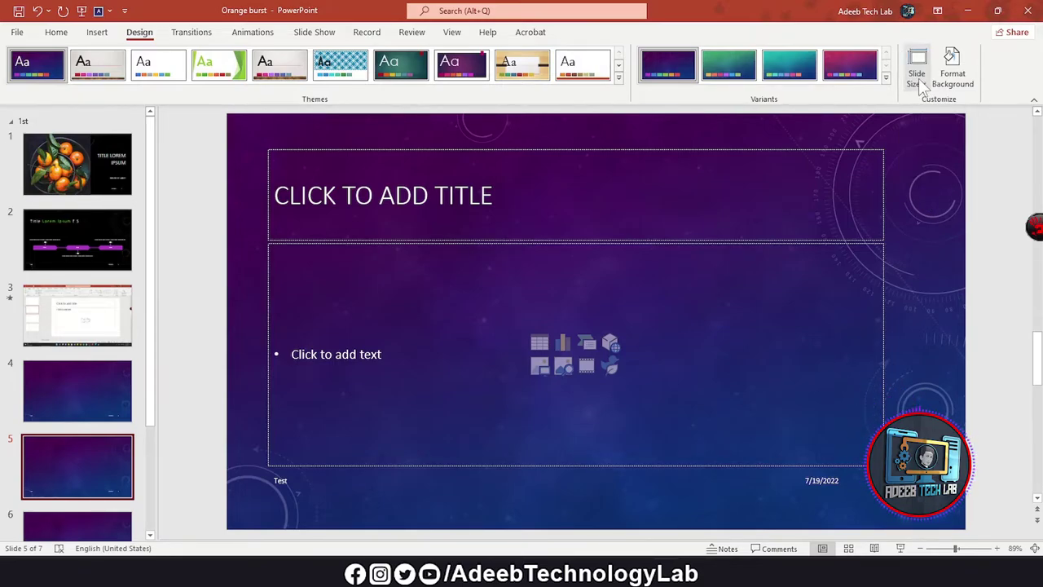
pyautogui.click(918, 80)
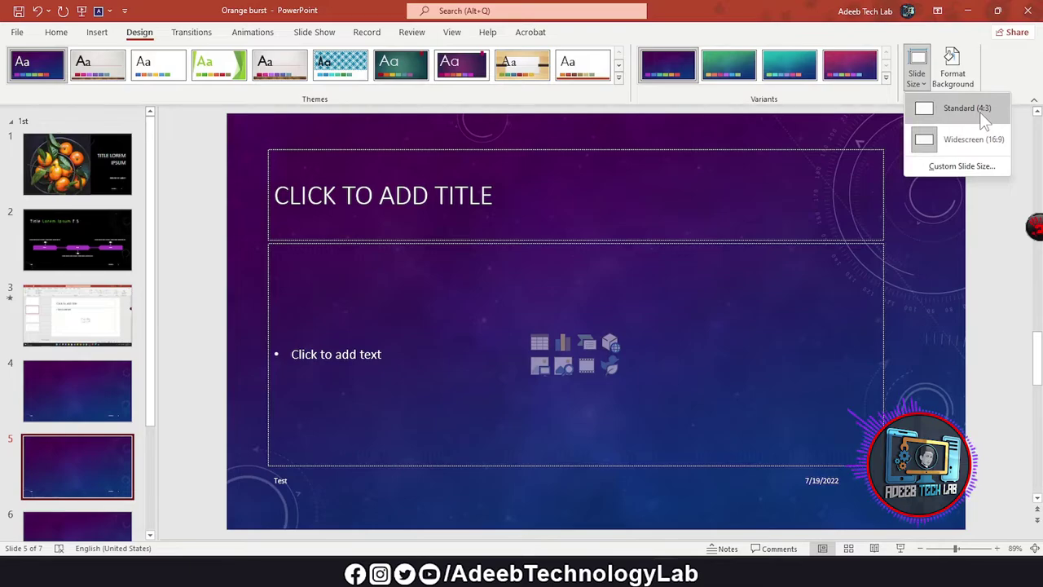
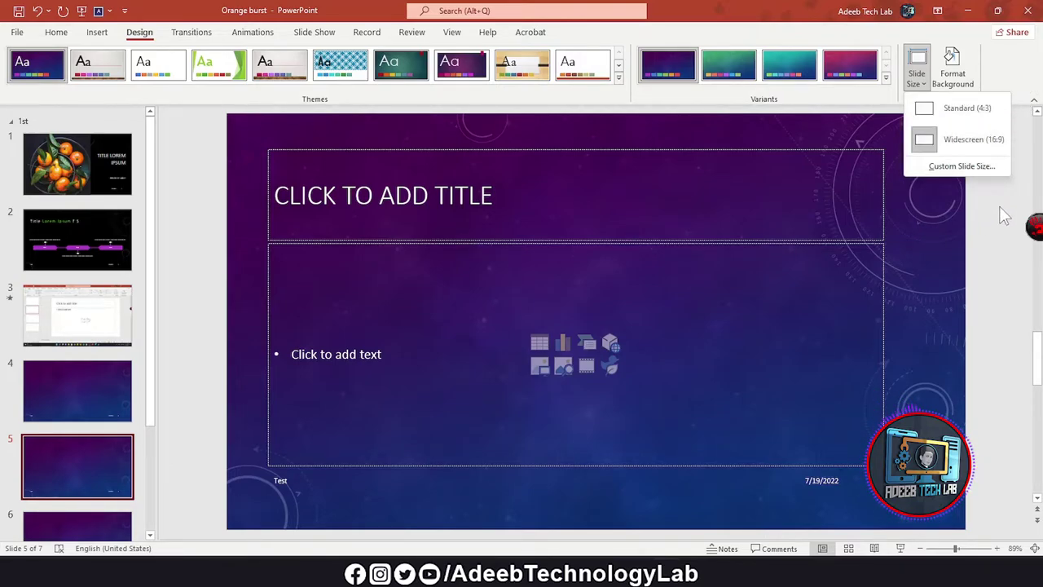
# - Try gradient, texture and horizontal-lines pattern fills on slide 5, then settle on solid purple
pyautogui.click(953, 70)
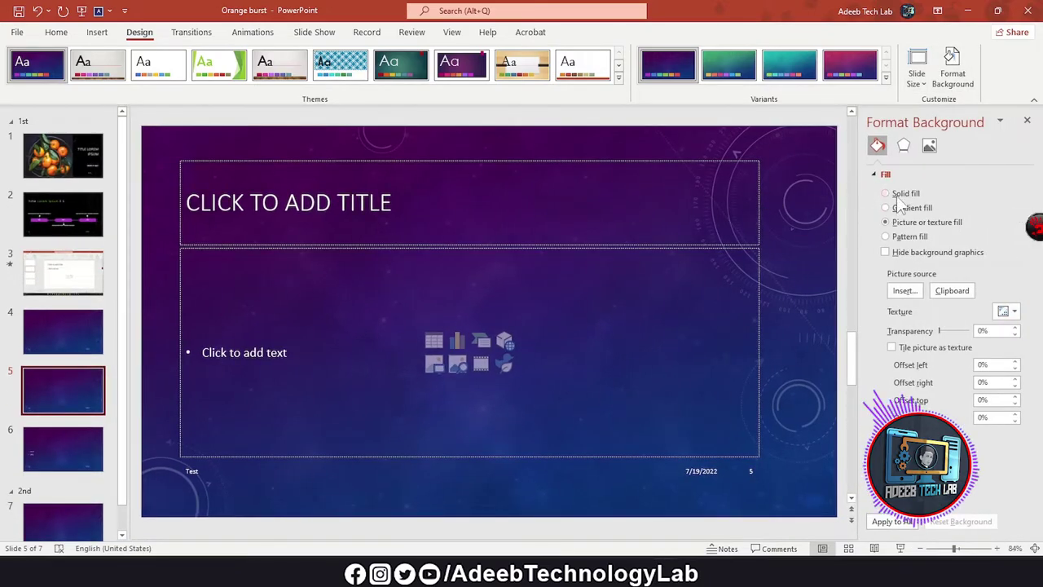
pyautogui.click(888, 194)
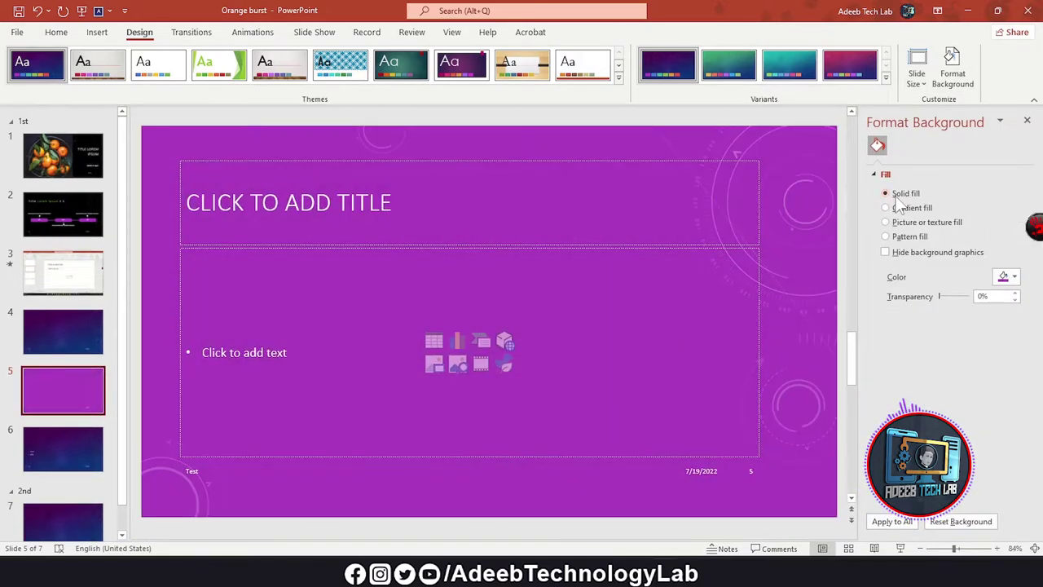
pyautogui.click(886, 208)
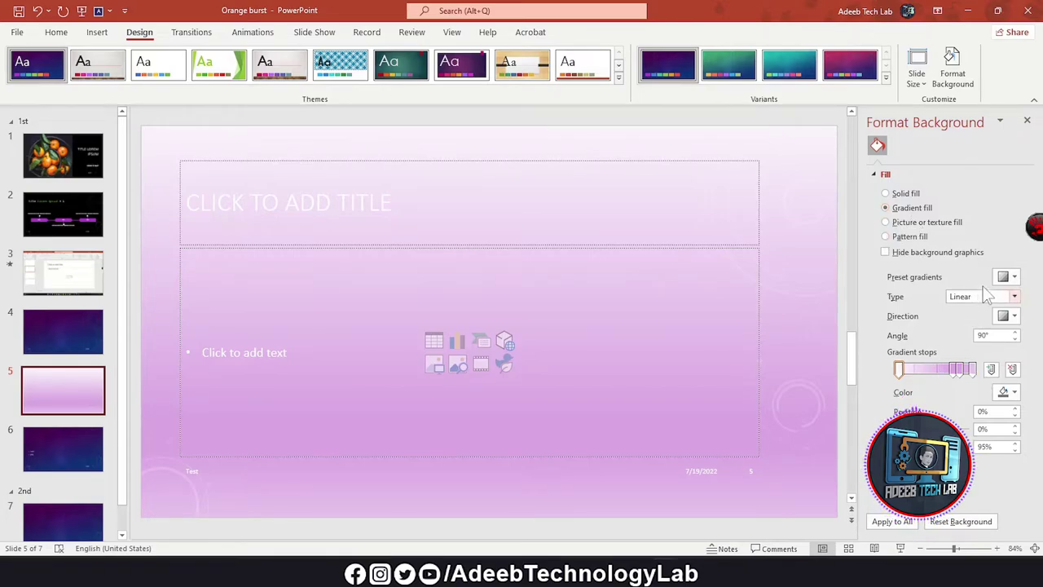
pyautogui.click(886, 222)
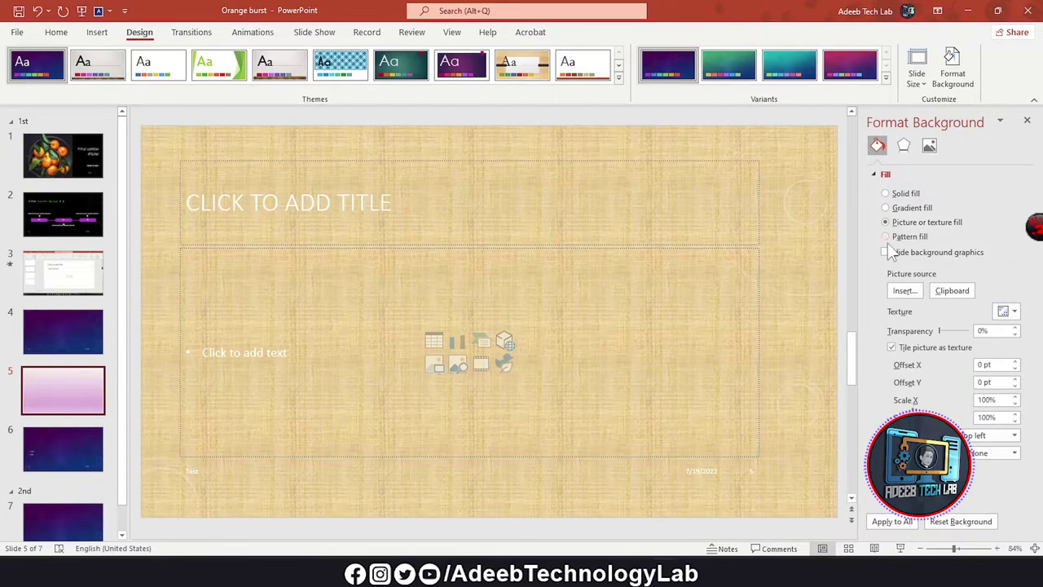
pyautogui.click(886, 236)
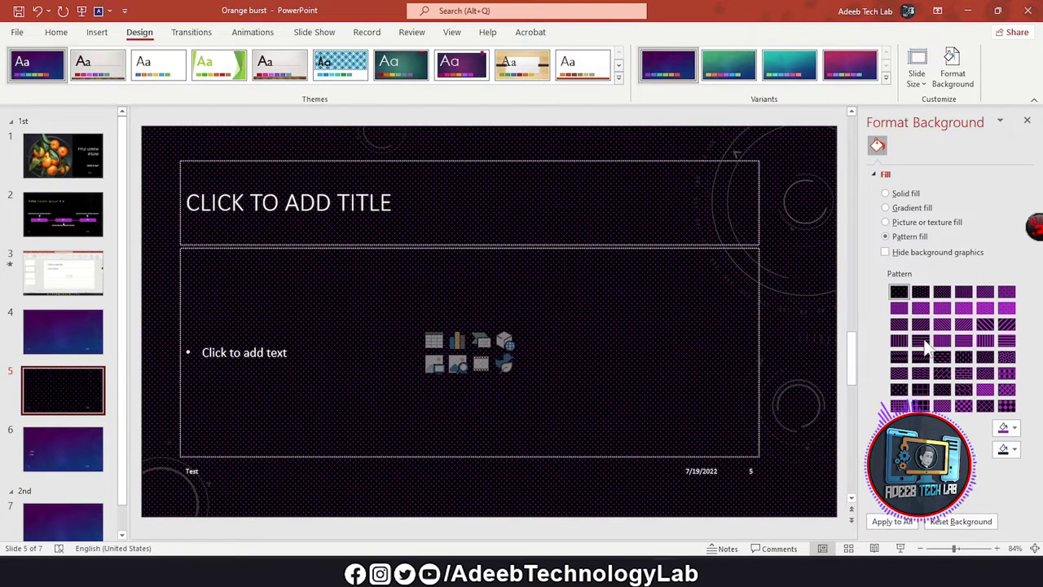
pyautogui.click(921, 341)
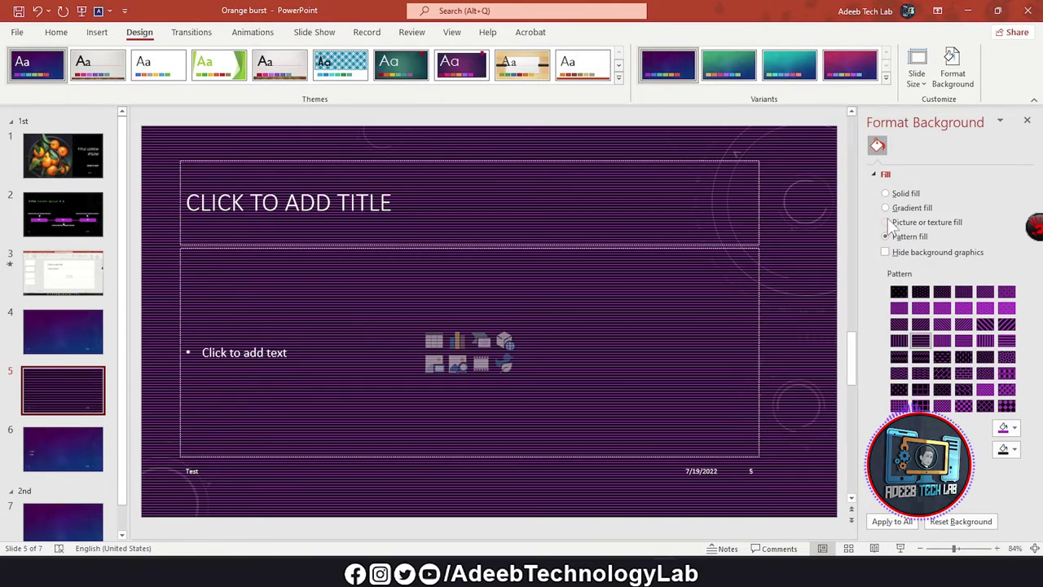
pyautogui.click(886, 222)
pyautogui.click(886, 193)
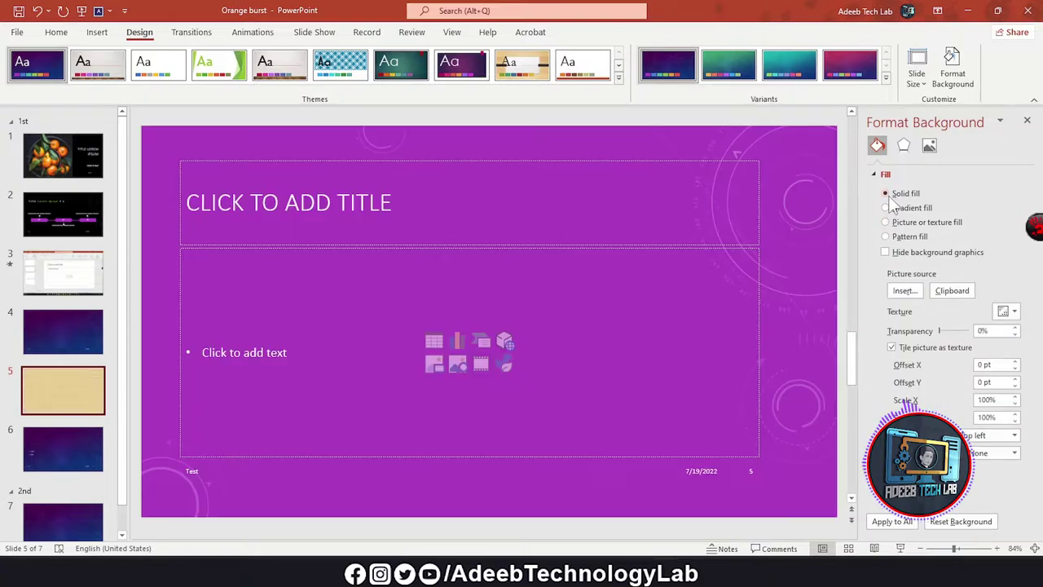
pyautogui.click(1026, 122)
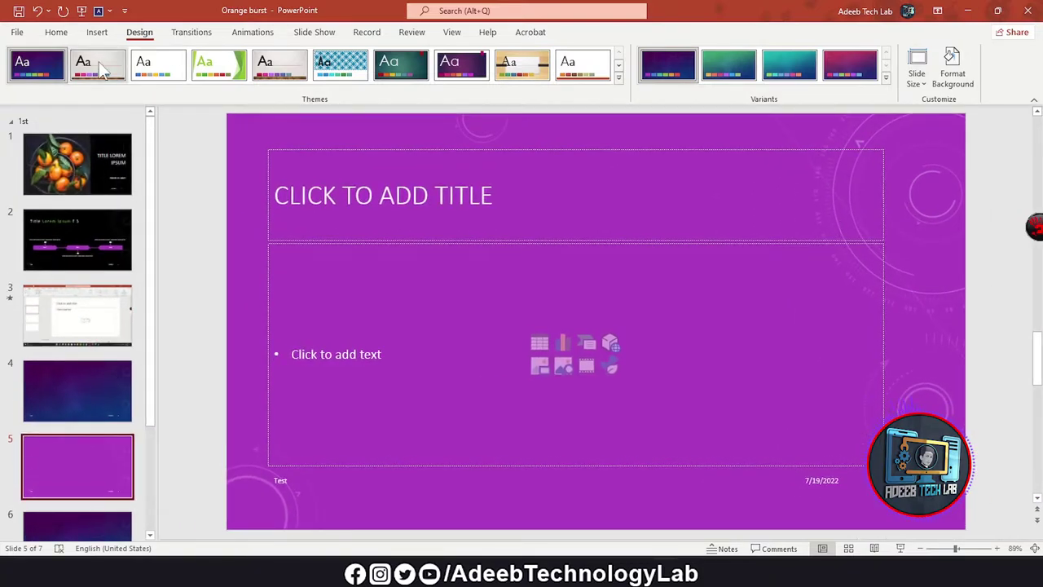
# - Apply the Morph transition to slide 4
pyautogui.click(189, 33)
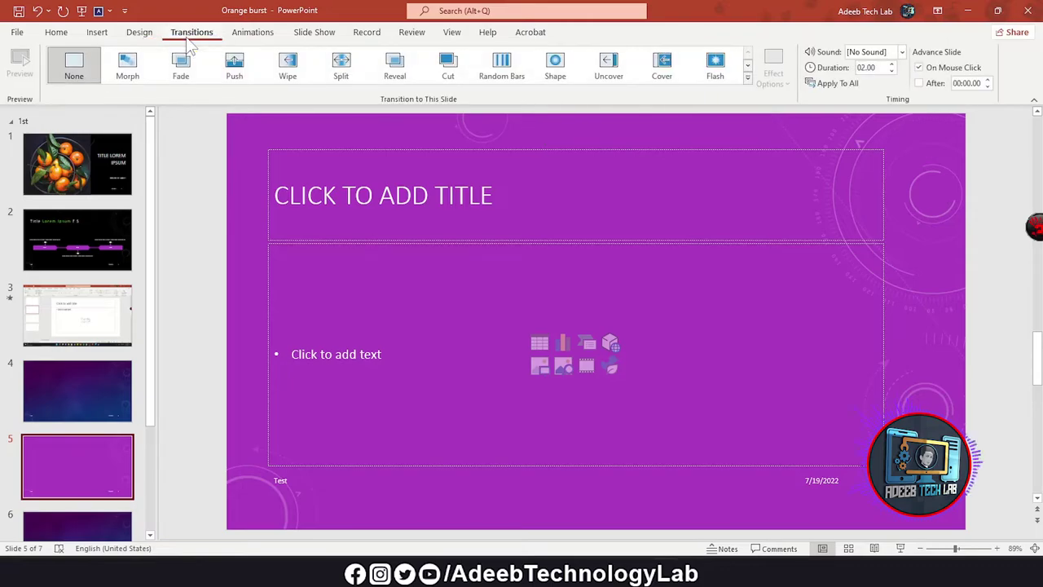
pyautogui.click(76, 522)
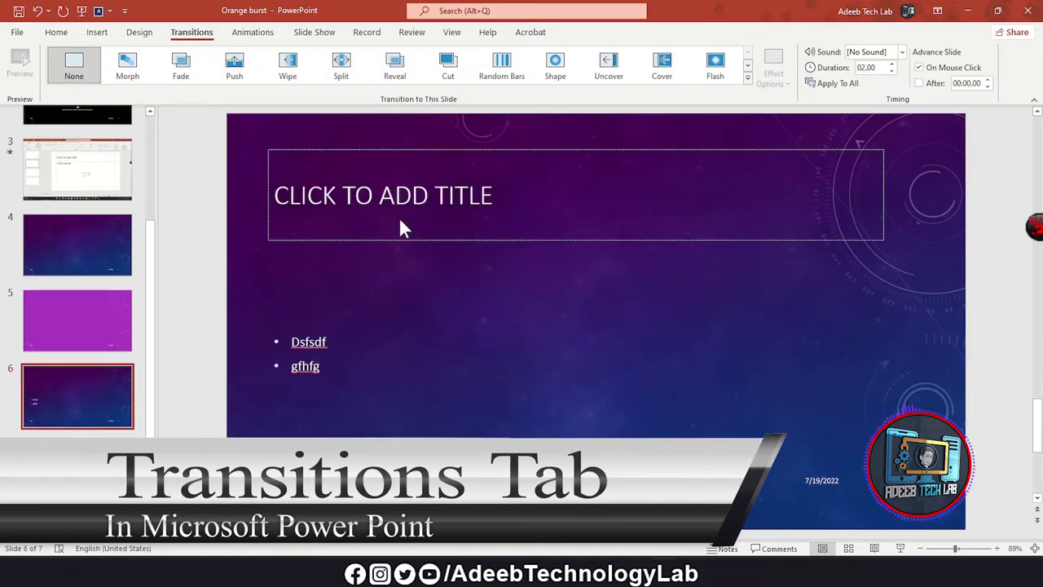
pyautogui.click(76, 238)
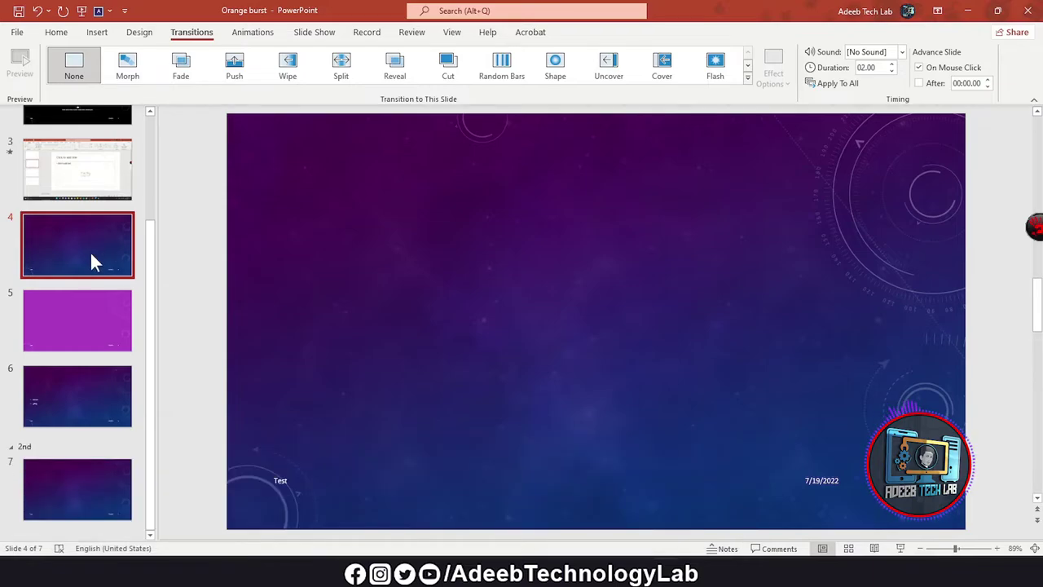
pyautogui.click(746, 79)
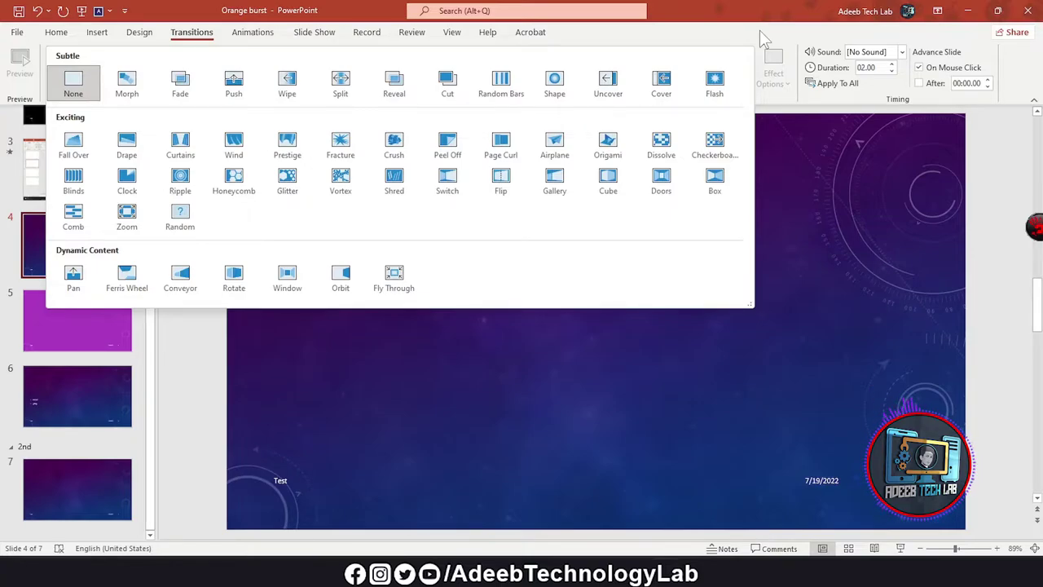
pyautogui.click(760, 30)
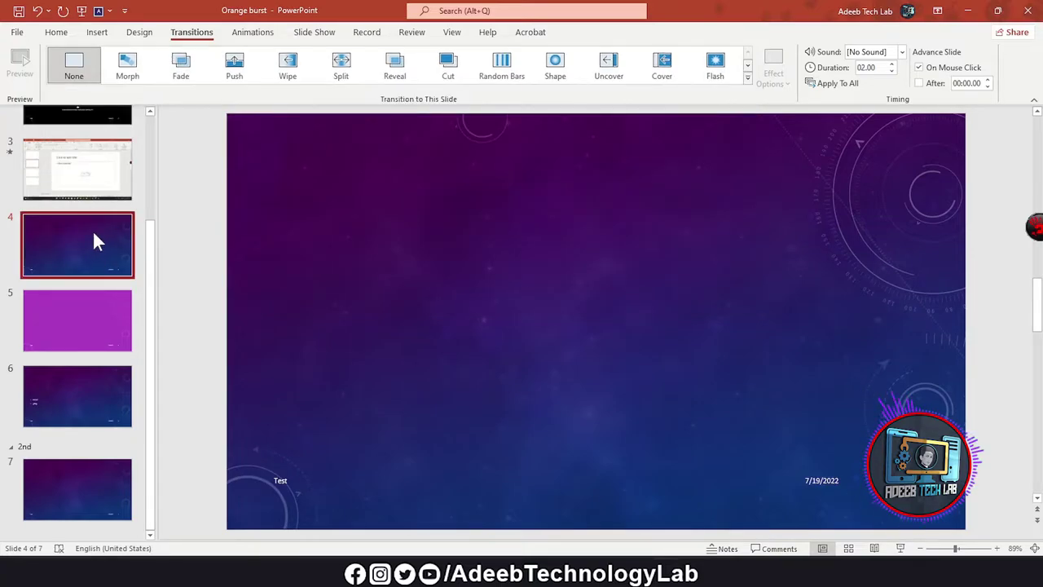
pyautogui.click(126, 63)
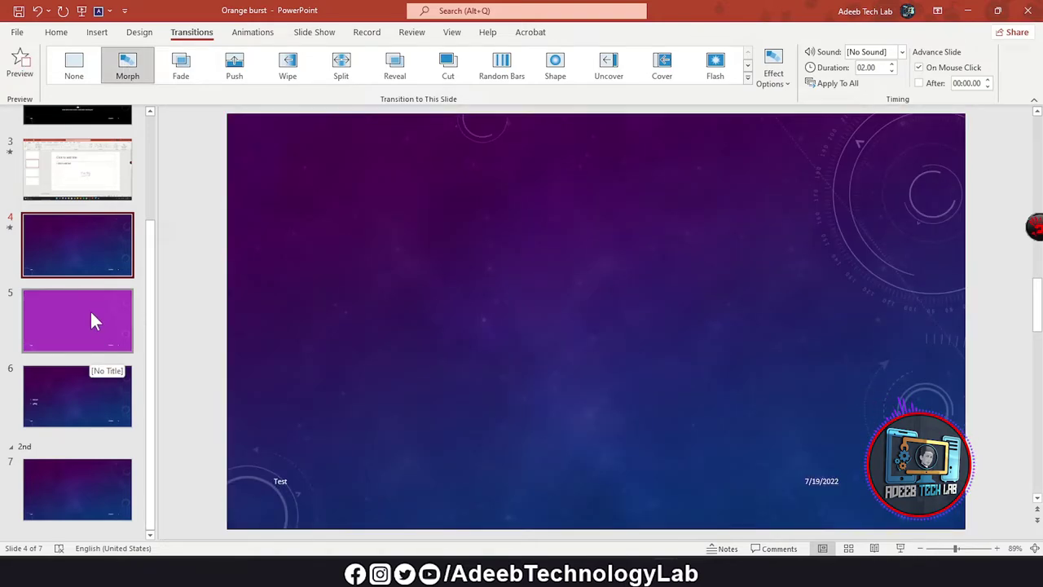
# - Give slide 5 a Push transition and slide 6 a Random Bars transition
pyautogui.click(92, 320)
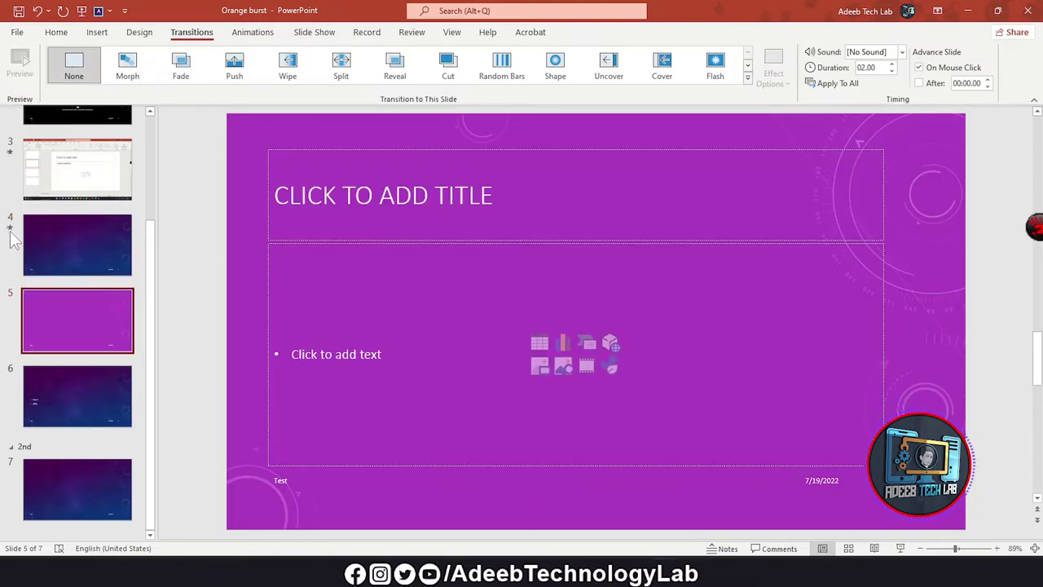
pyautogui.click(234, 65)
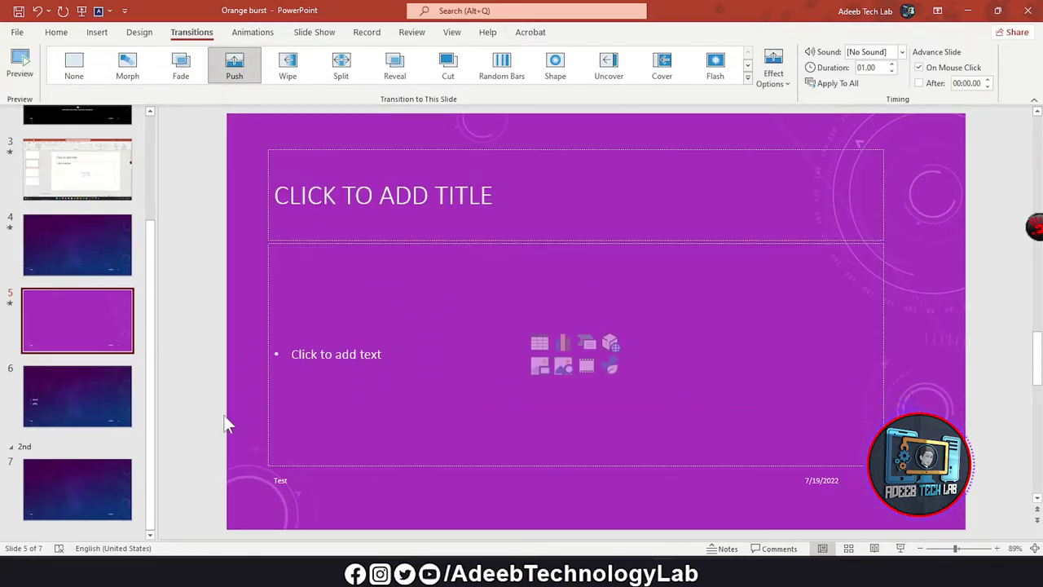
pyautogui.click(61, 396)
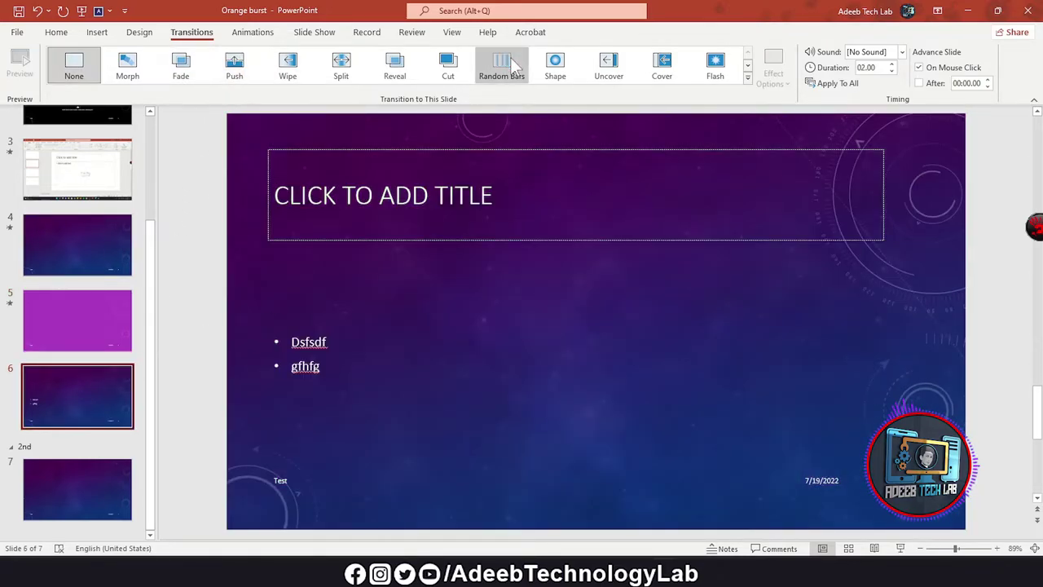
pyautogui.click(514, 70)
# - Browse transitions for slide 3 without choosing one, then start the slide show from slide 3
pyautogui.scroll(1, 98, 245)
pyautogui.scroll(2, 68, 212)
pyautogui.click(70, 281)
pyautogui.click(748, 78)
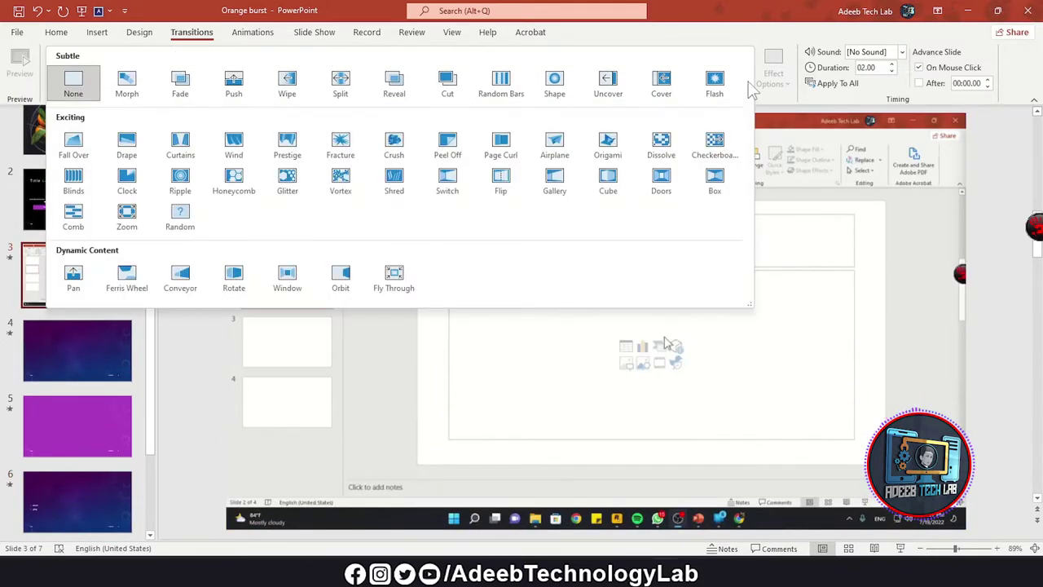
pyautogui.click(765, 51)
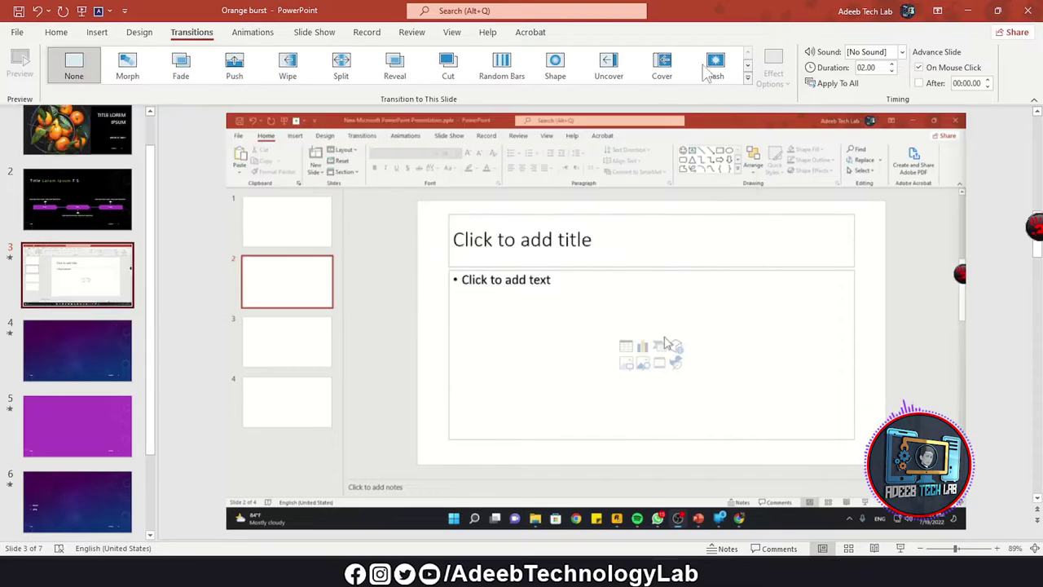
pyautogui.scroll(2, 81, 318)
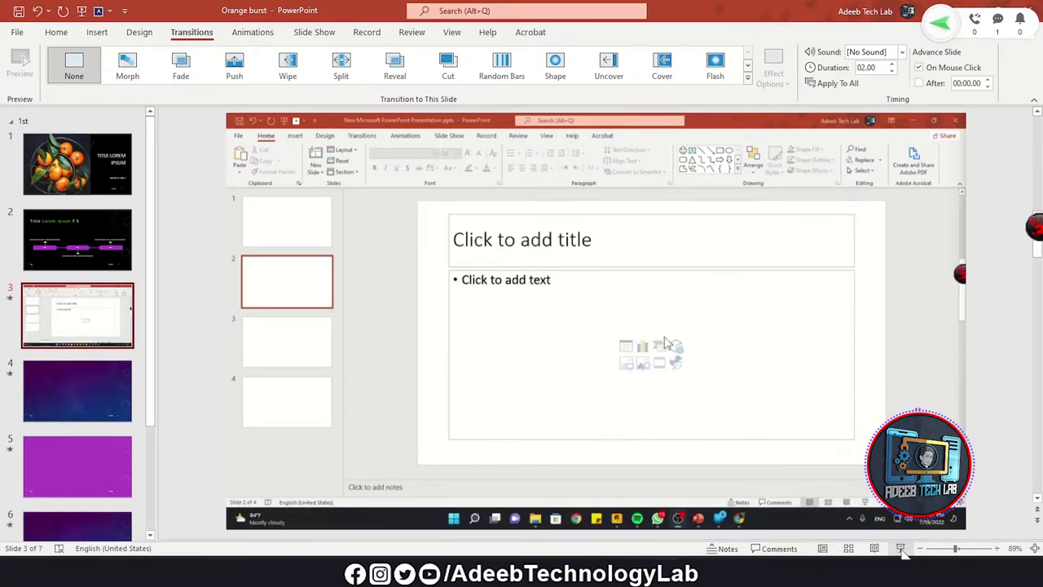
pyautogui.click(901, 550)
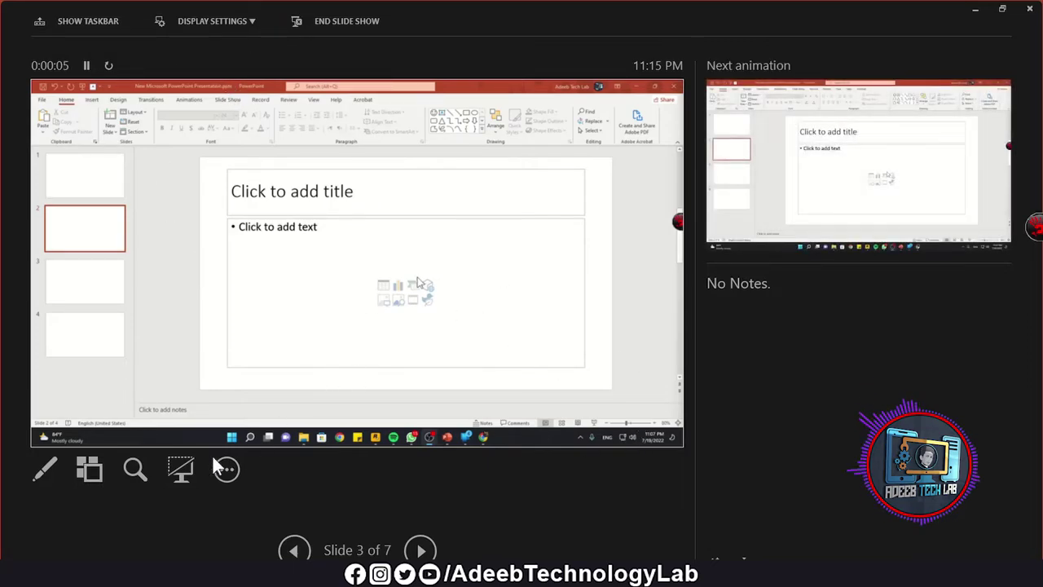
pyautogui.click(232, 25)
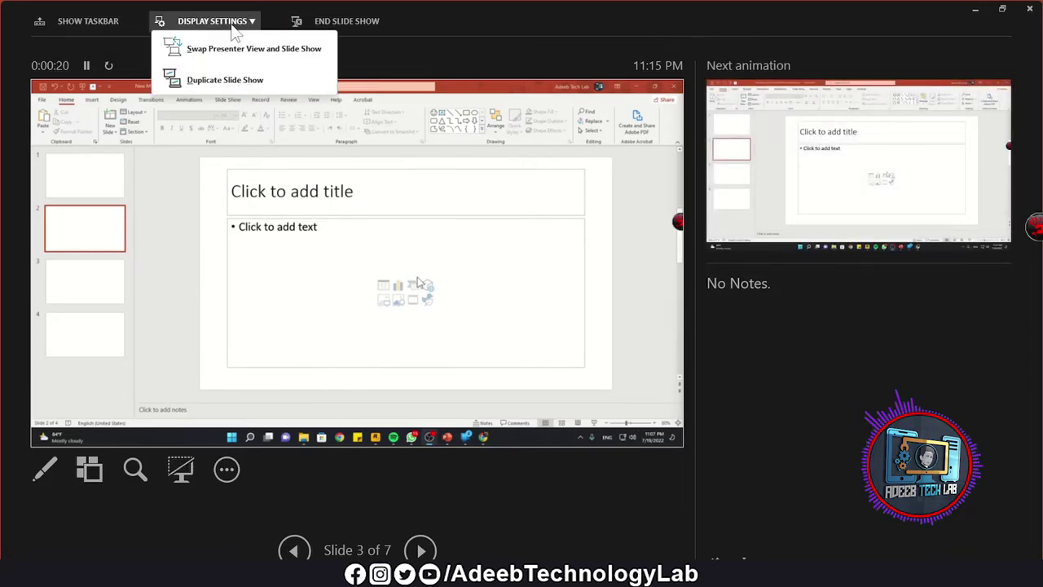
pyautogui.click(262, 82)
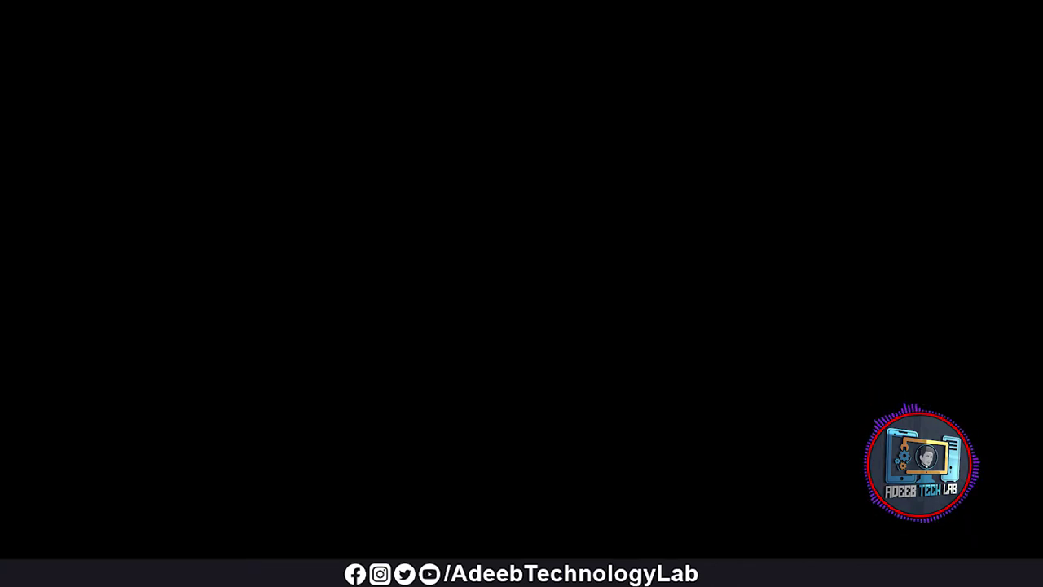
pyautogui.press('Right')
pyautogui.press('Left')
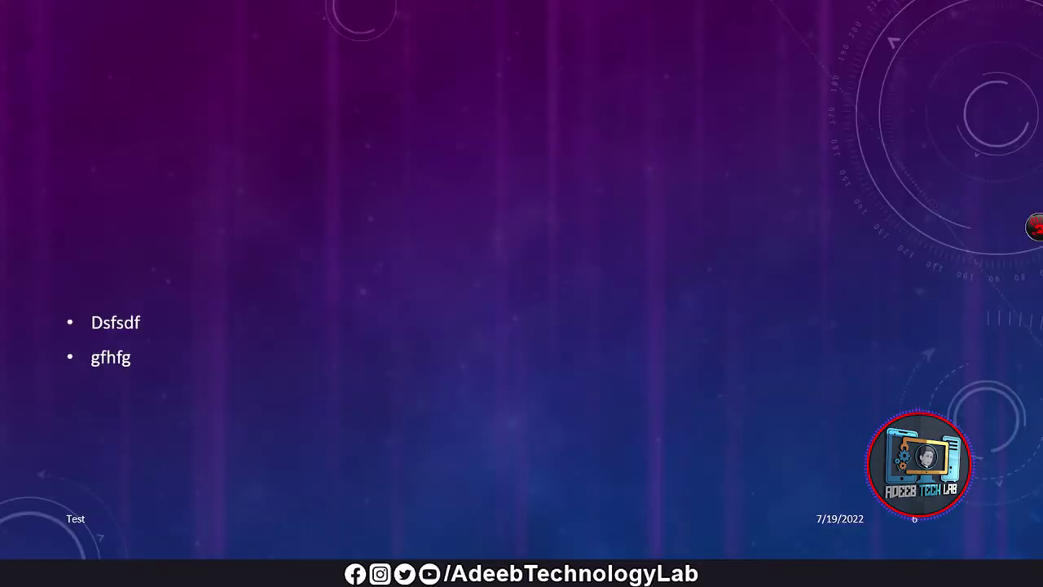
pyautogui.press('Left')
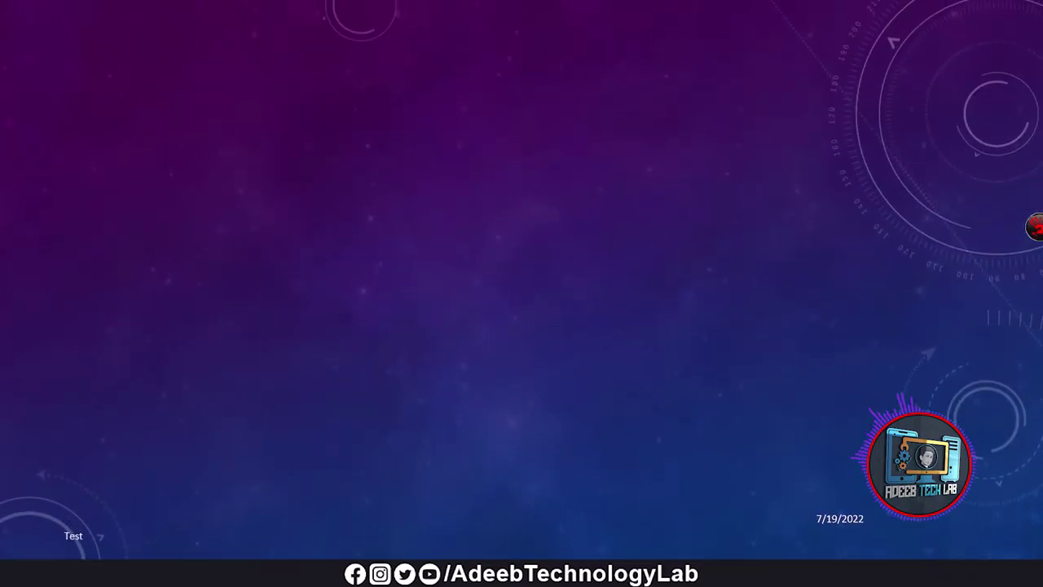
pyautogui.press('Right')
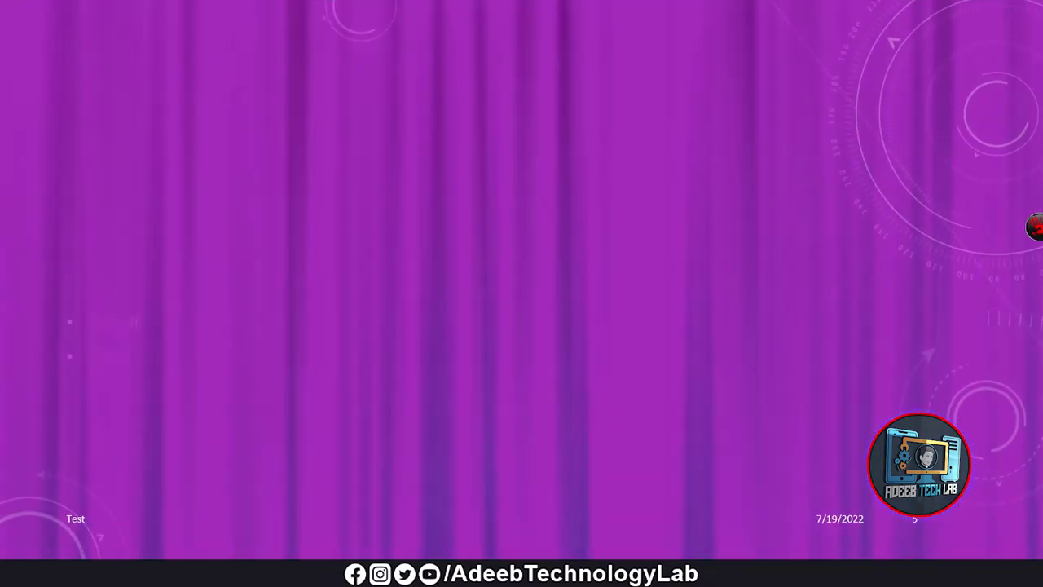
pyautogui.press('Right')
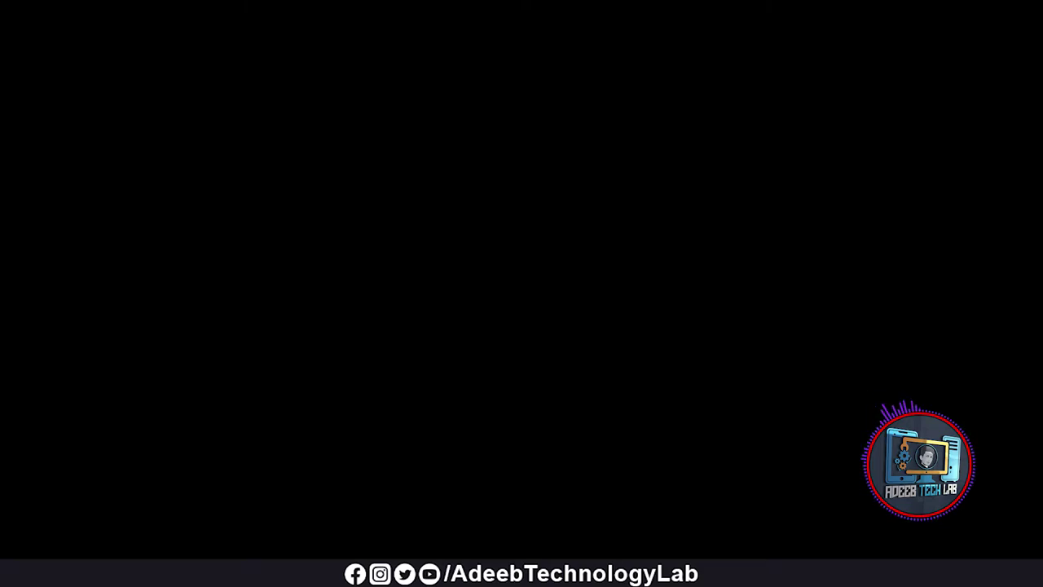
pyautogui.press('Escape')
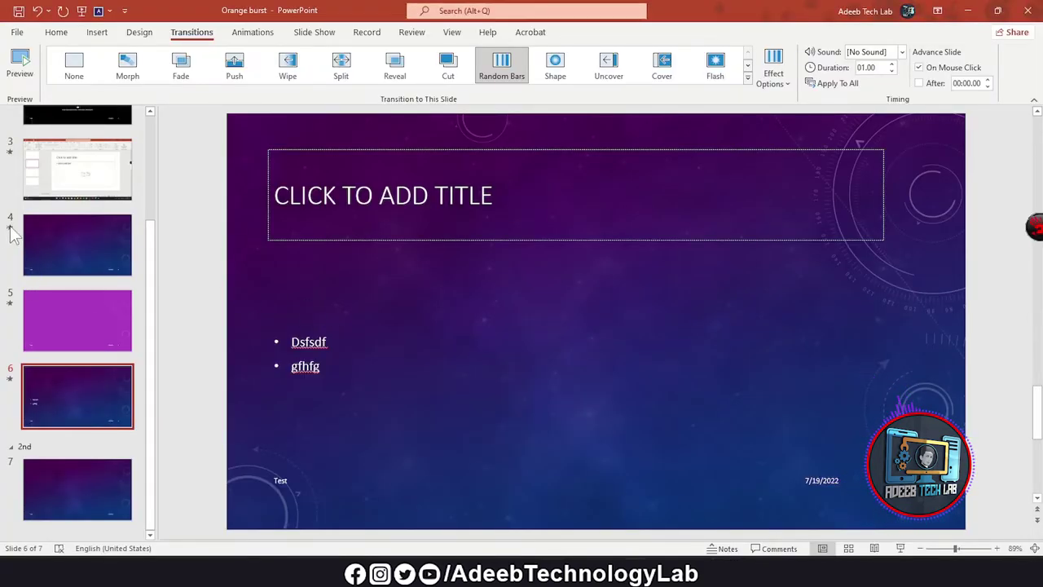
# - Set slide 4's Morph transition sound to Camera
pyautogui.click(53, 236)
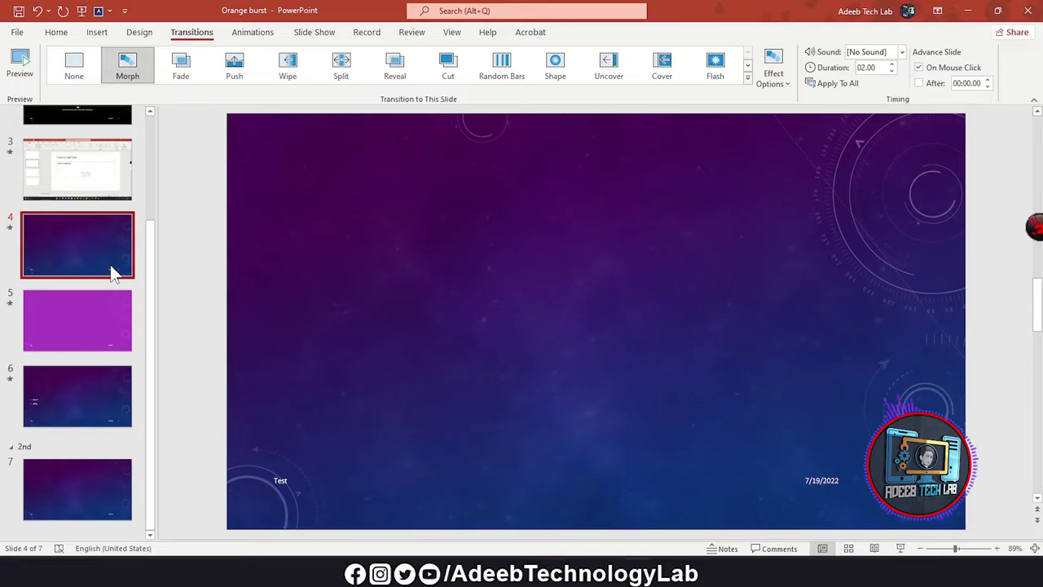
pyautogui.click(901, 53)
pyautogui.click(888, 161)
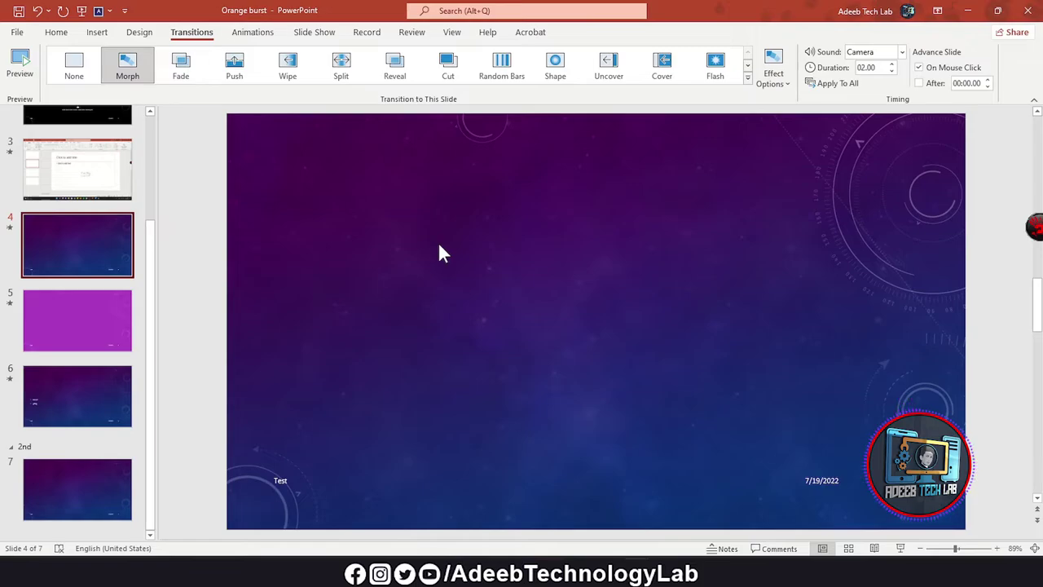
pyautogui.click(257, 33)
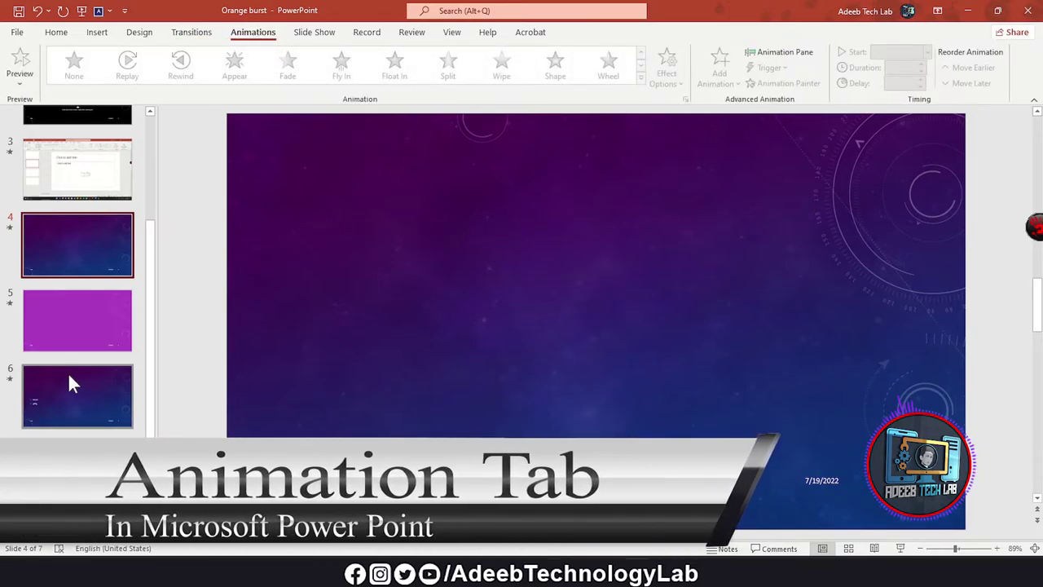
# - Draw a Smiley Face shape on slide 2
pyautogui.scroll(2, 67, 371)
pyautogui.click(90, 278)
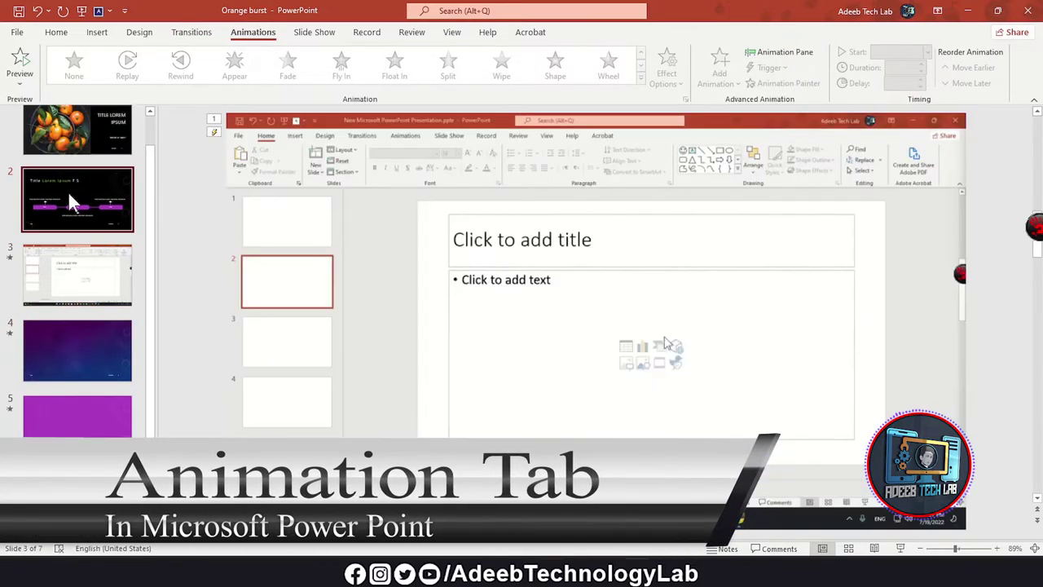
pyautogui.click(68, 191)
pyautogui.scroll(1, 78, 220)
pyautogui.click(423, 366)
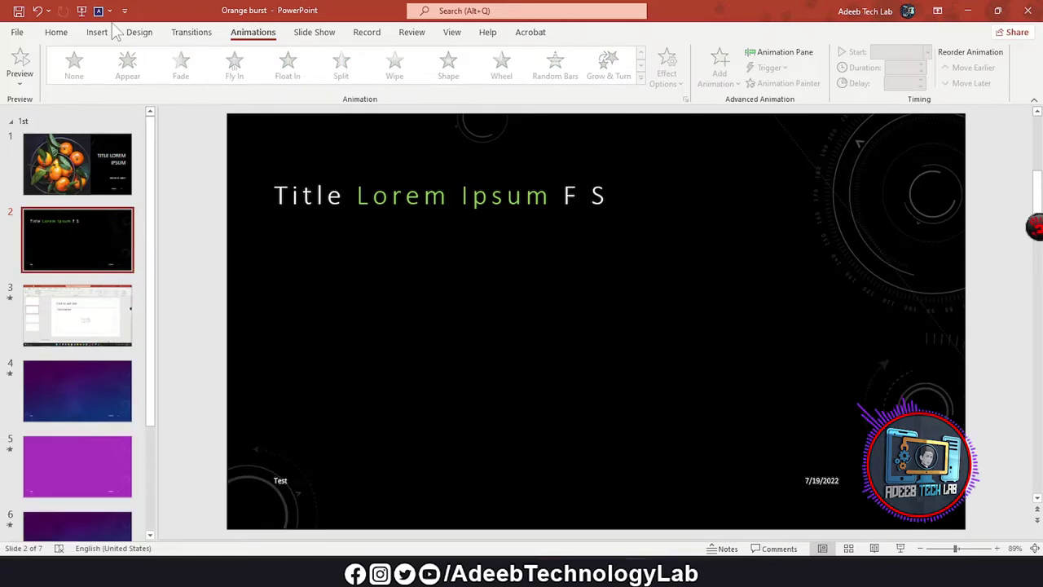
pyautogui.click(95, 32)
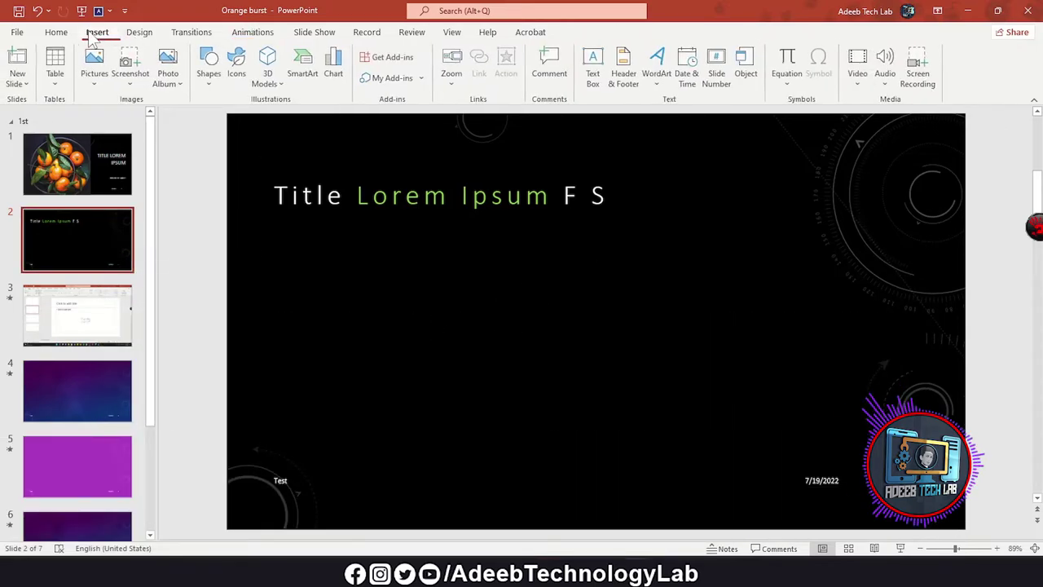
pyautogui.click(209, 72)
pyautogui.click(236, 72)
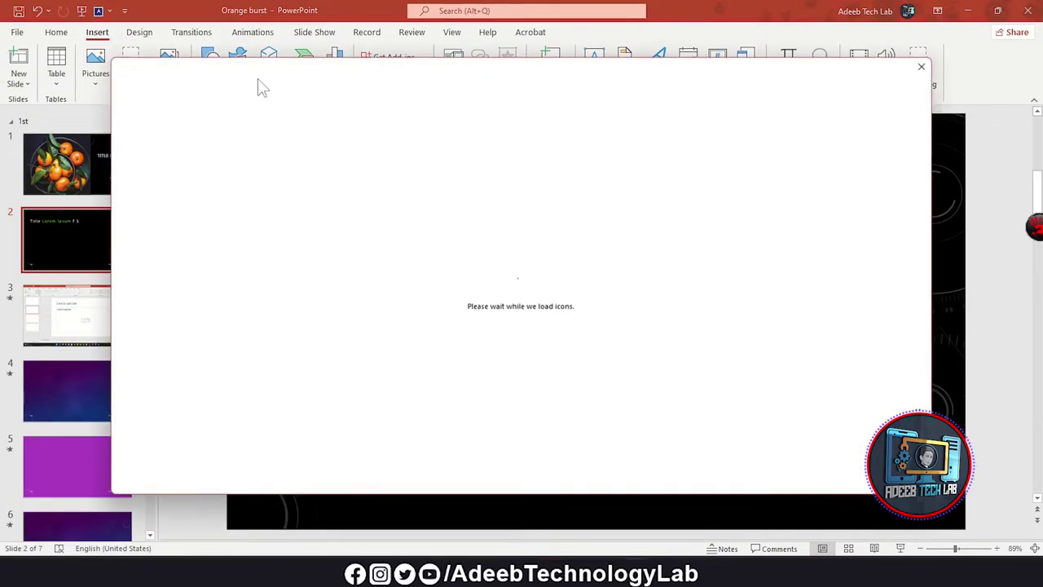
pyautogui.click(920, 67)
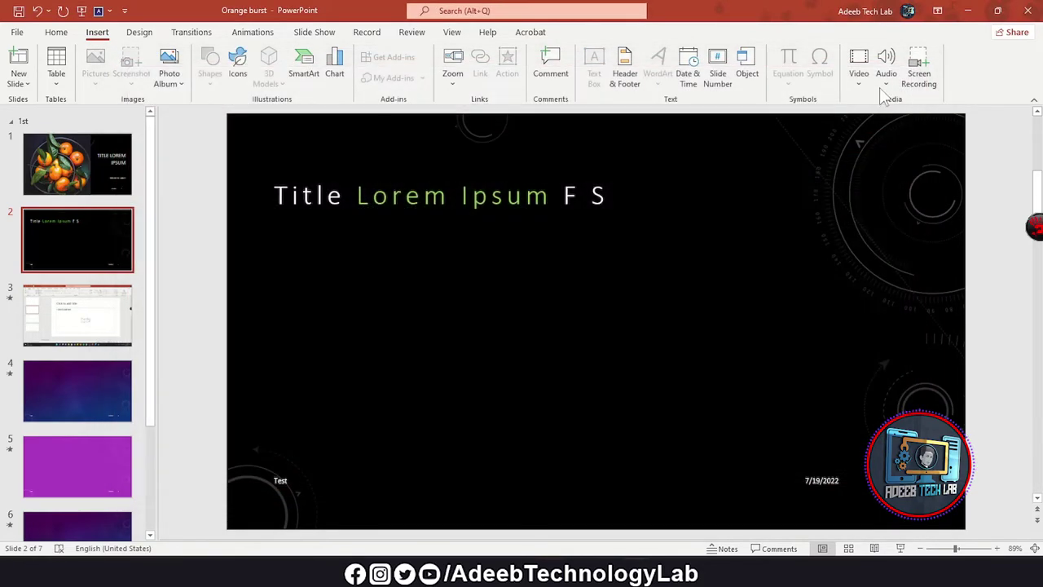
pyautogui.click(209, 72)
pyautogui.click(276, 264)
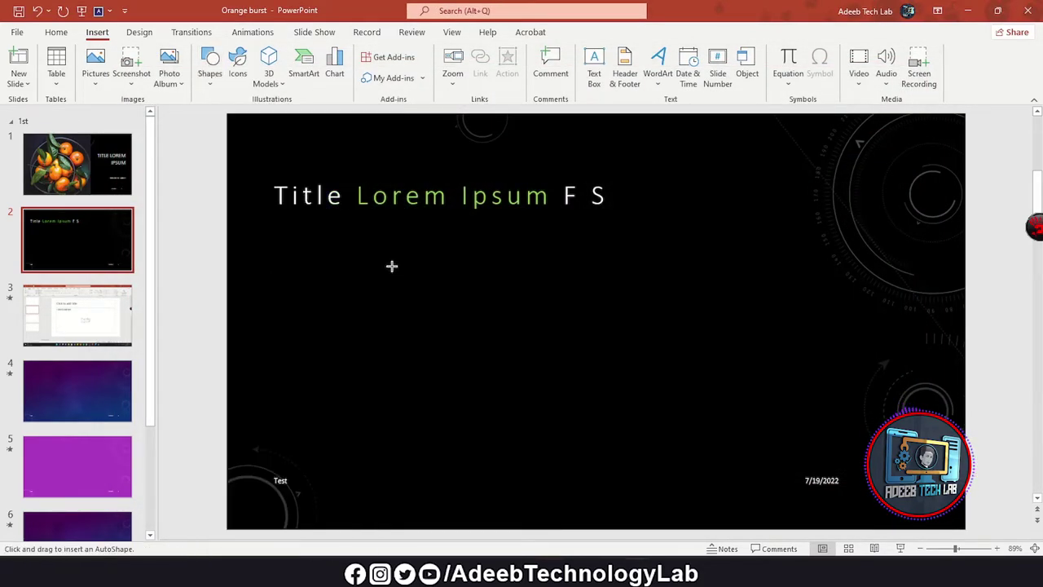
pyautogui.moveTo(374, 209); pyautogui.dragTo(479, 358)
# - Move the smiley down and left, then give it a Fly In entrance
pyautogui.click(140, 32)
pyautogui.click(96, 32)
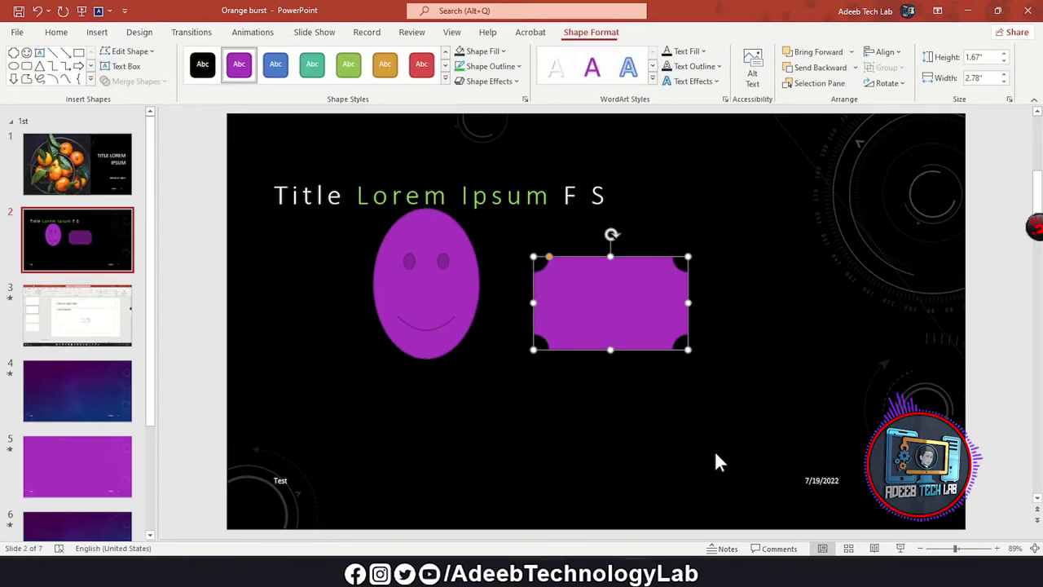
pyautogui.click(713, 447)
pyautogui.click(447, 278)
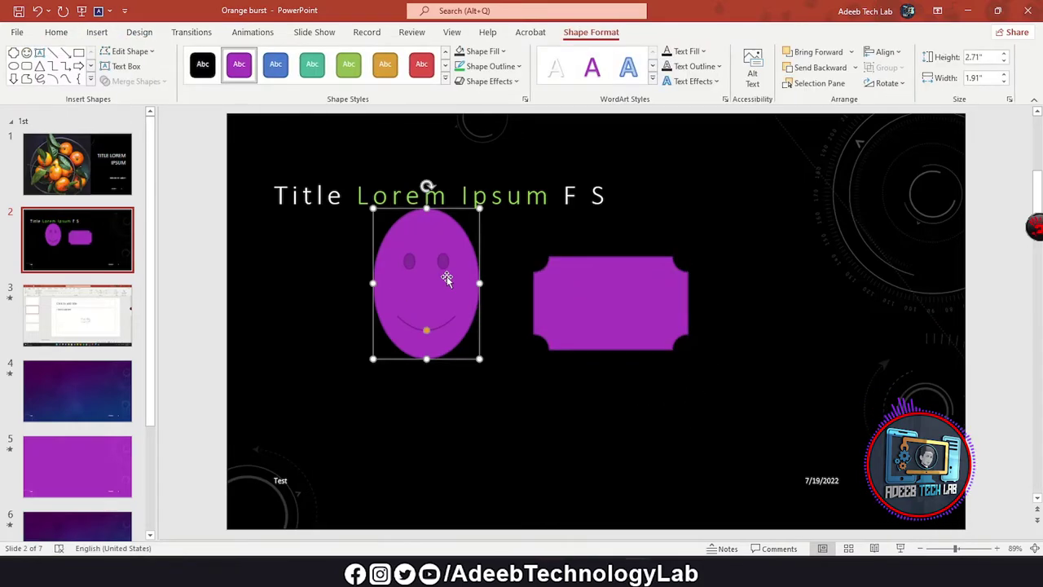
pyautogui.moveTo(447, 279); pyautogui.dragTo(409, 324)
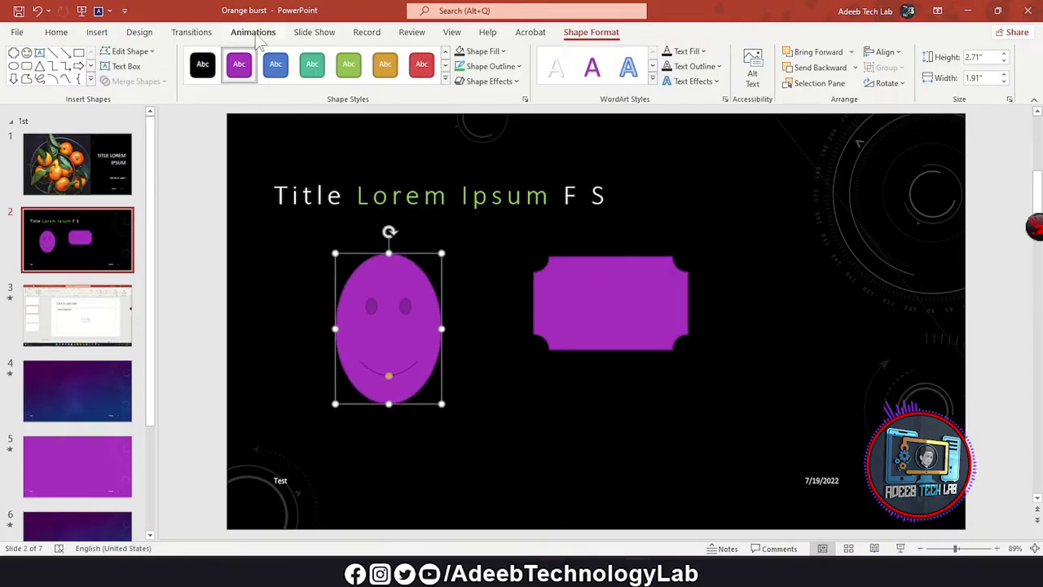
pyautogui.click(254, 33)
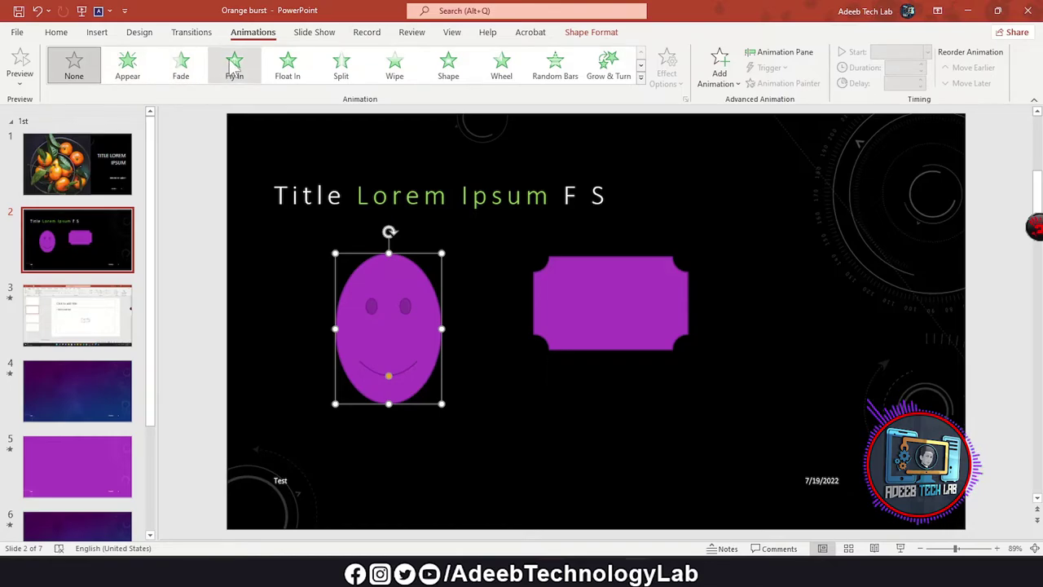
pyautogui.click(234, 65)
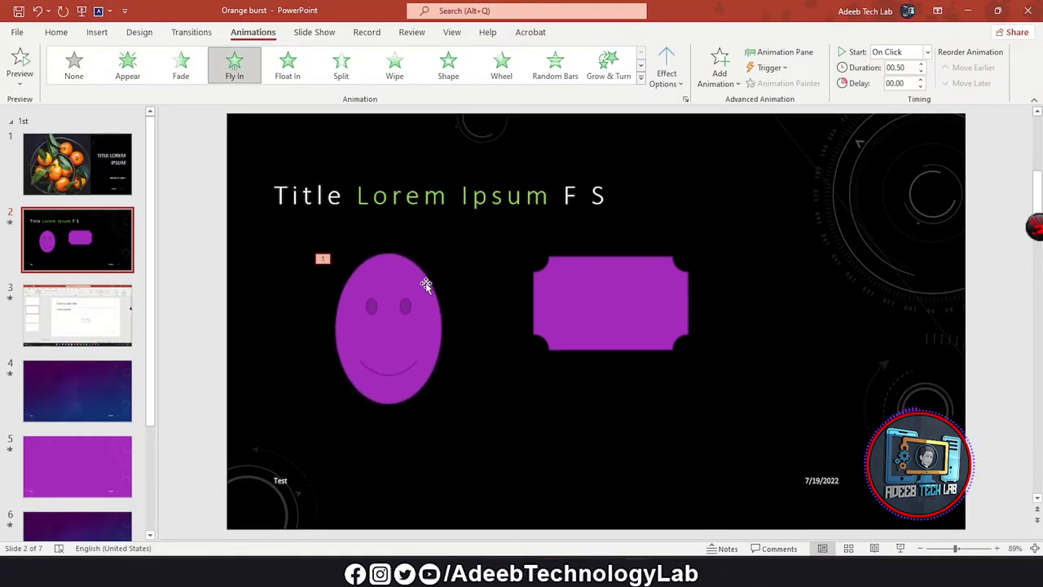
# - Give the plaque a Split entrance and move the smiley to the slide's right side
pyautogui.click(623, 316)
pyautogui.click(341, 67)
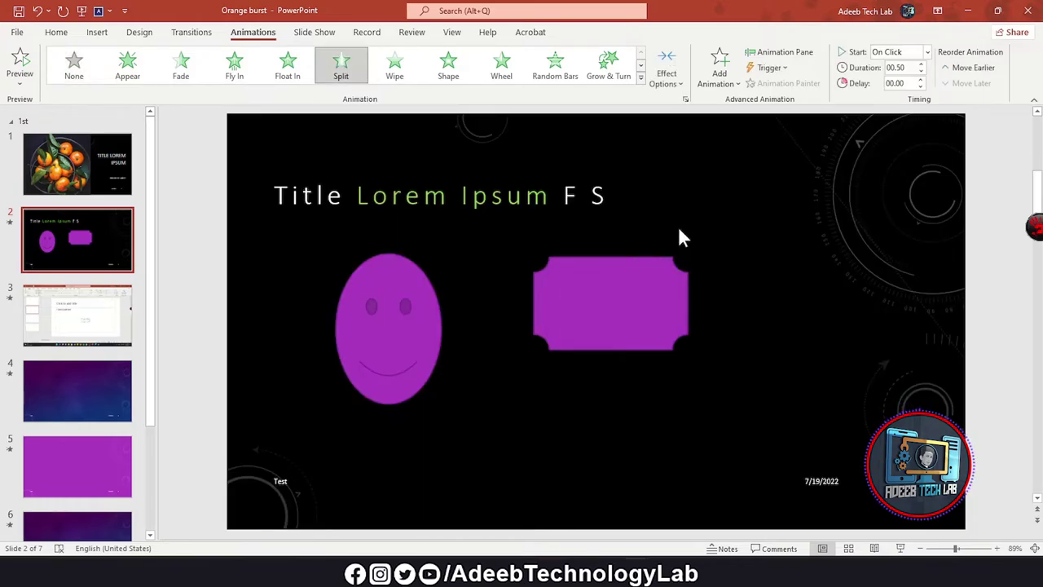
pyautogui.click(409, 330)
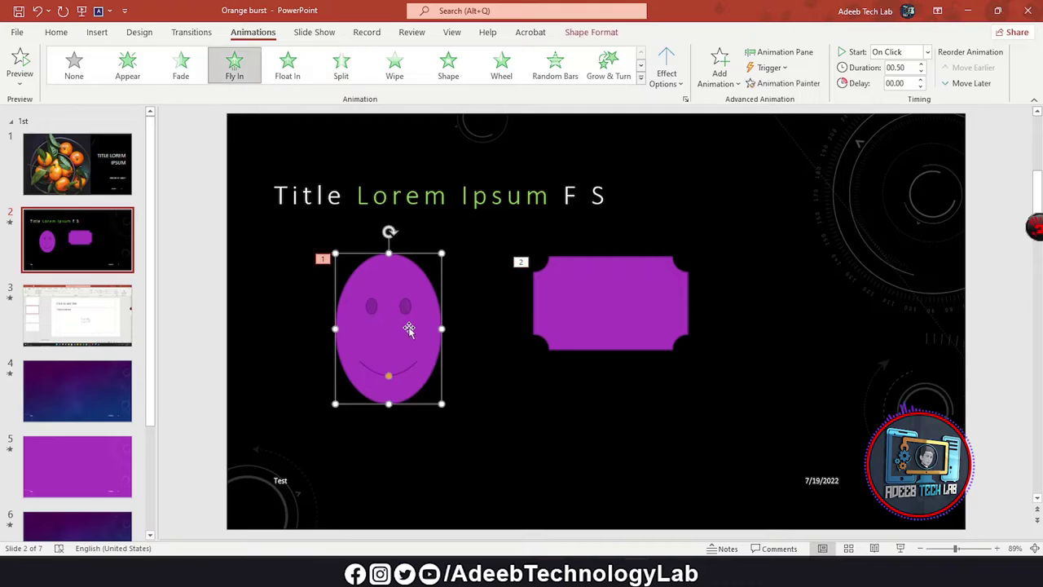
pyautogui.moveTo(409, 329); pyautogui.dragTo(893, 314)
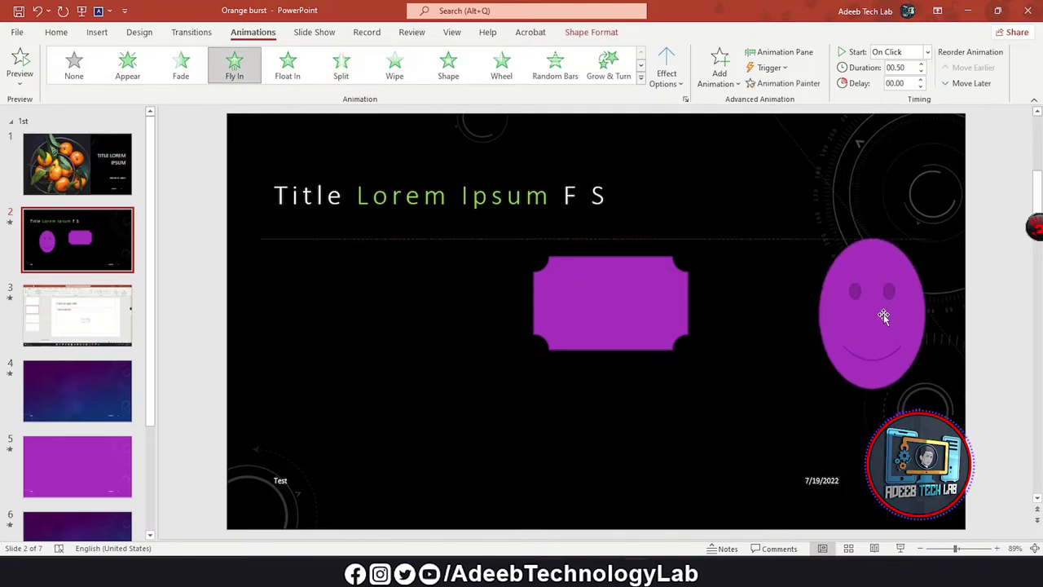
pyautogui.click(642, 79)
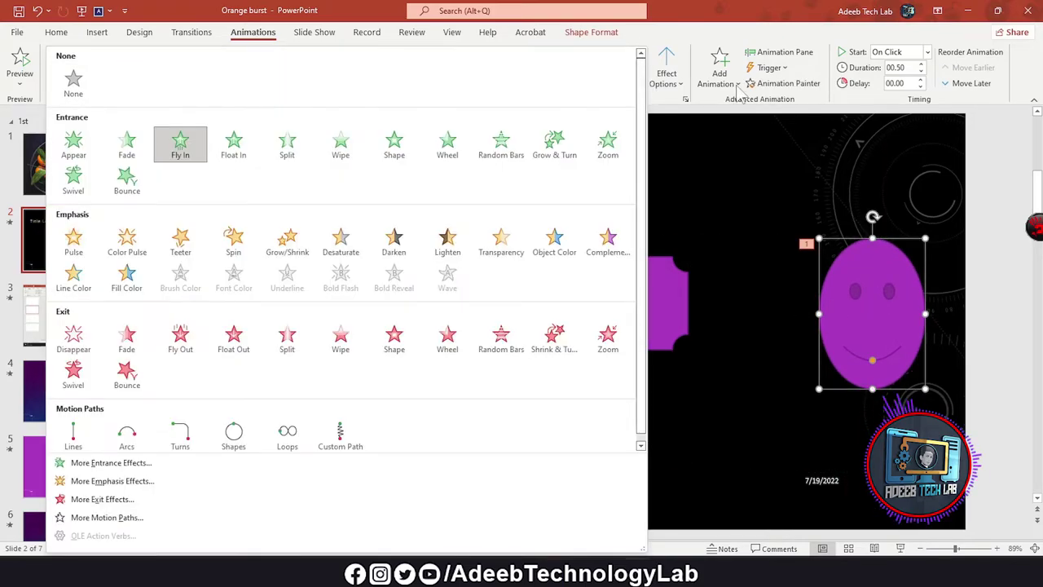
# - Add a Spin emphasis to the smiley and set the plaque's Split to start With Previous
pyautogui.click(722, 72)
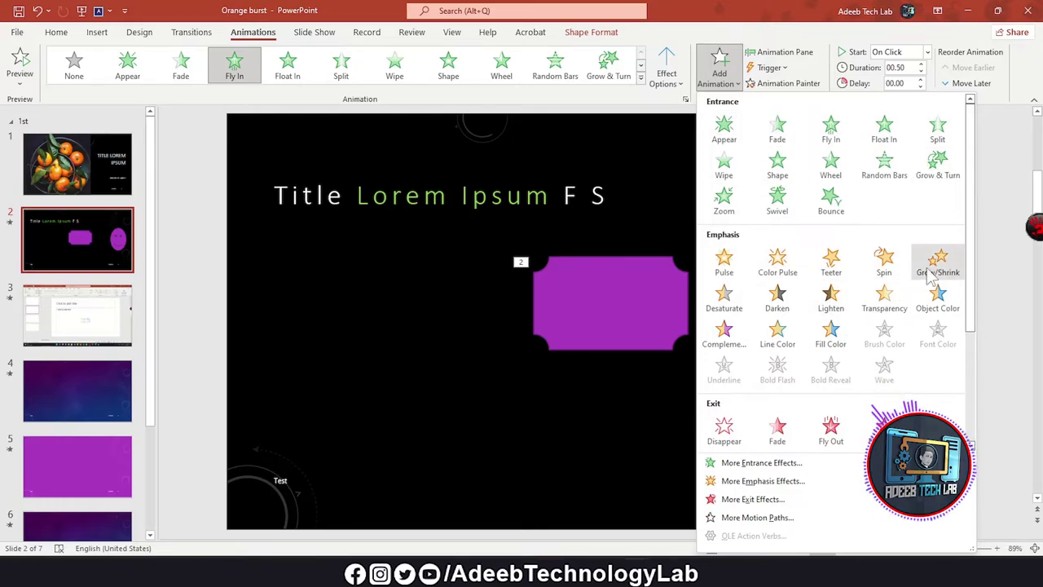
pyautogui.click(886, 266)
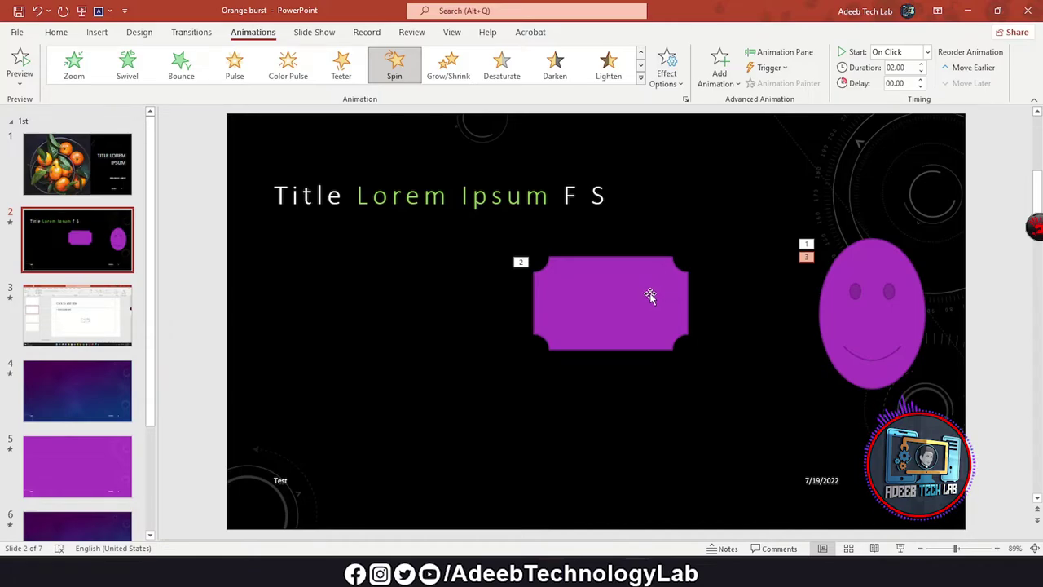
pyautogui.click(617, 297)
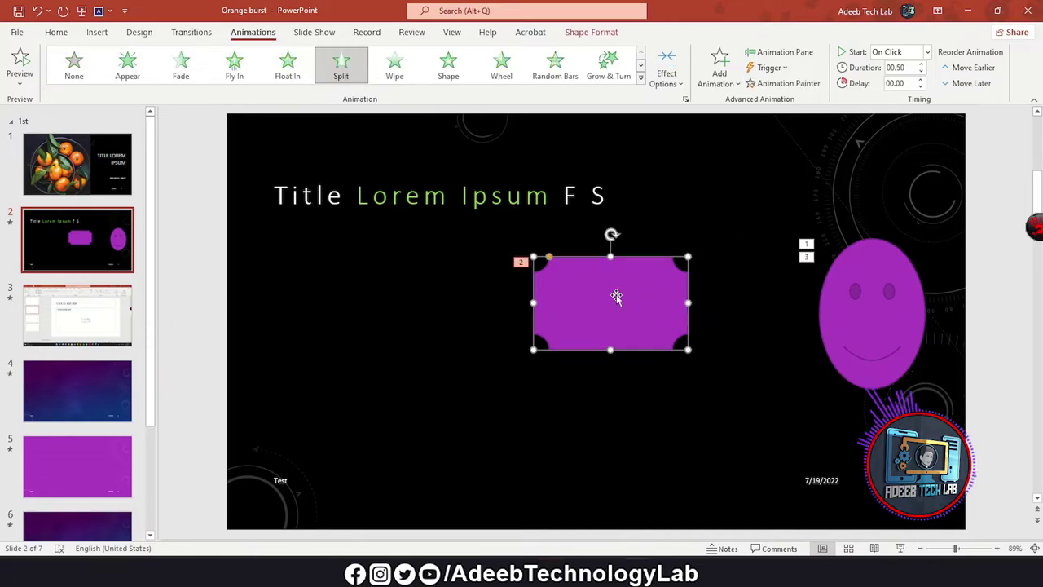
pyautogui.click(927, 53)
pyautogui.click(905, 83)
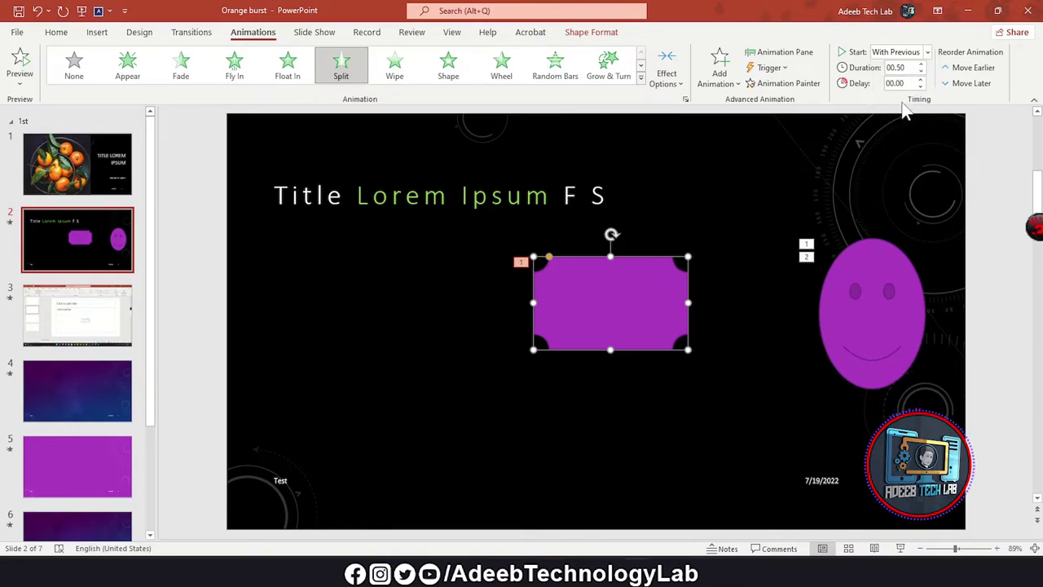
# - Set the smiley's Spin to start With Previous, preview, and nudge the smiley left
pyautogui.click(878, 307)
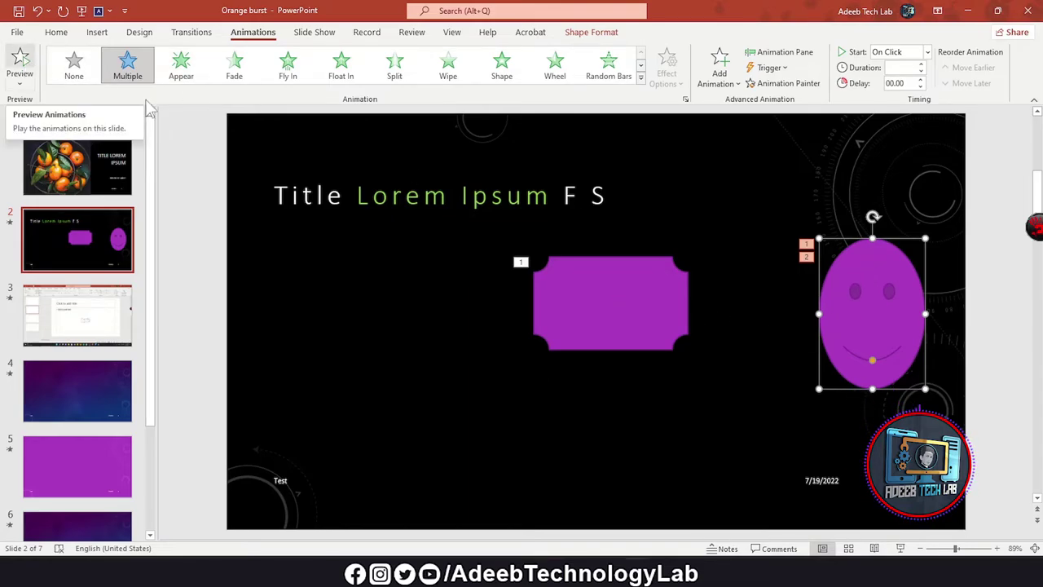
pyautogui.click(806, 257)
pyautogui.click(927, 52)
pyautogui.click(903, 83)
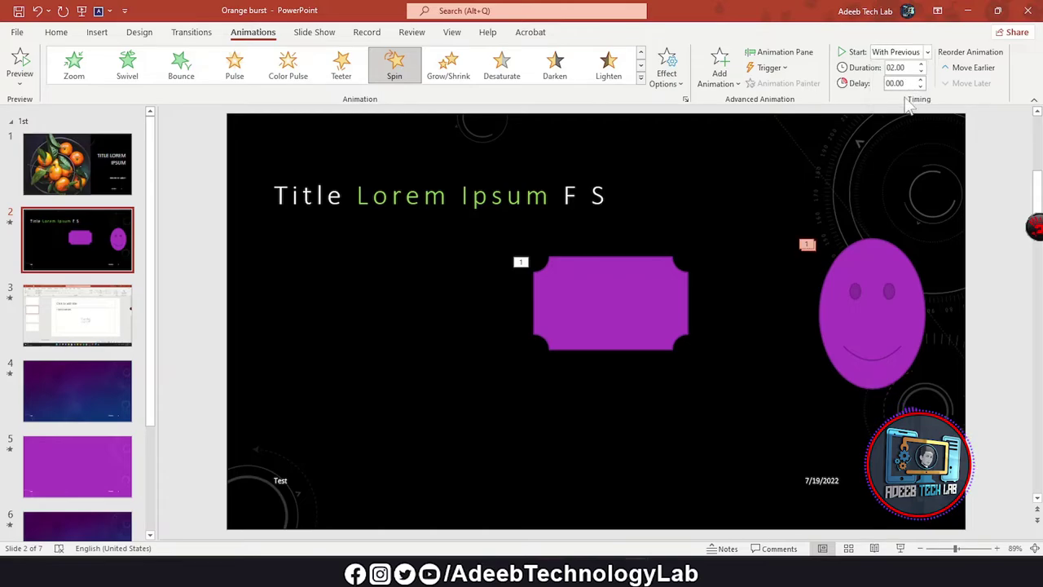
pyautogui.click(873, 300)
pyautogui.click(20, 64)
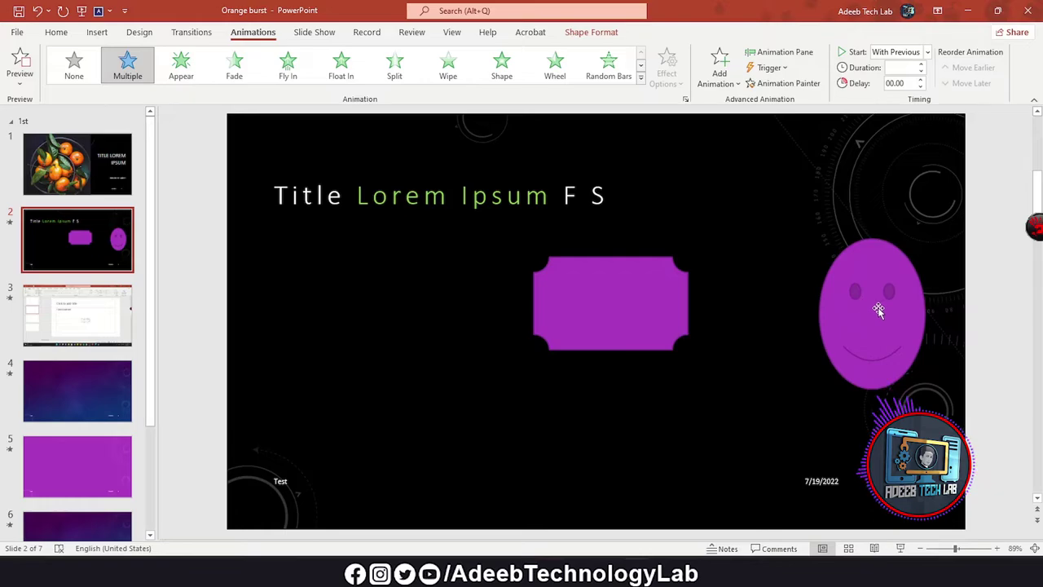
pyautogui.moveTo(865, 293); pyautogui.dragTo(821, 293)
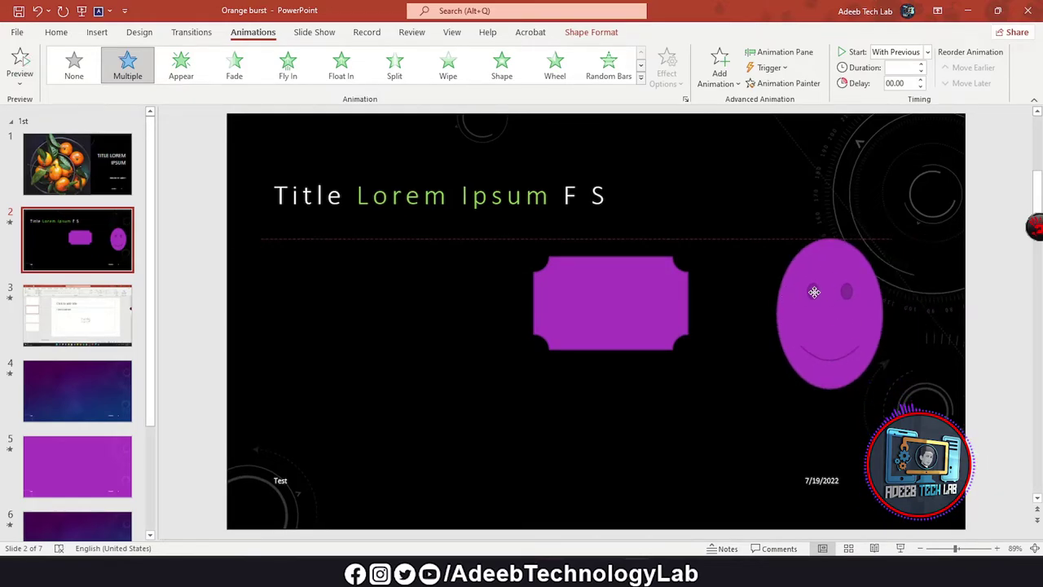
pyautogui.click(603, 300)
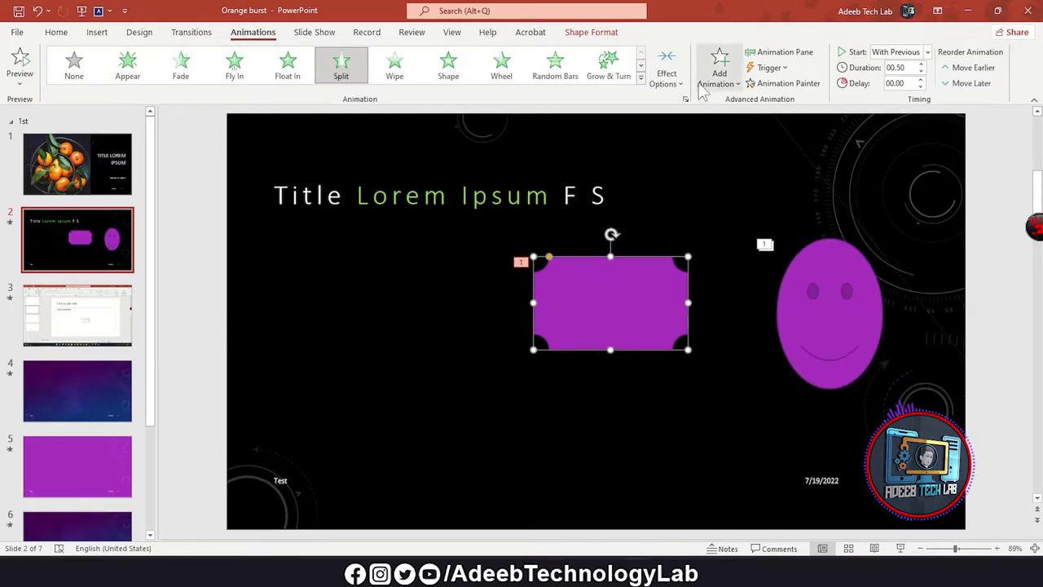
# - Add a Grow/Shrink emphasis to the plaque, starting With Previous, and preview it
pyautogui.click(667, 73)
pyautogui.click(719, 69)
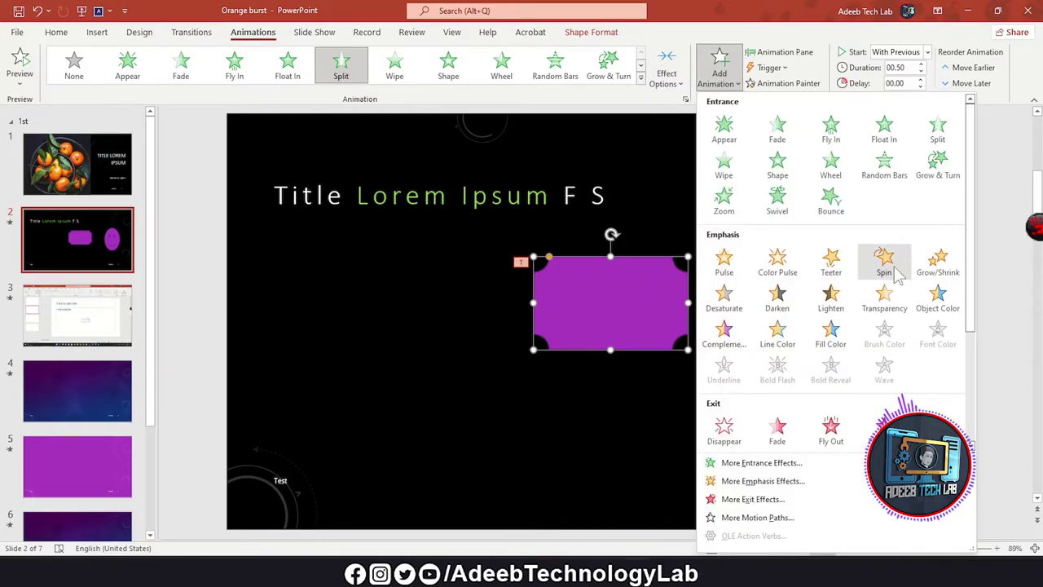
pyautogui.click(947, 277)
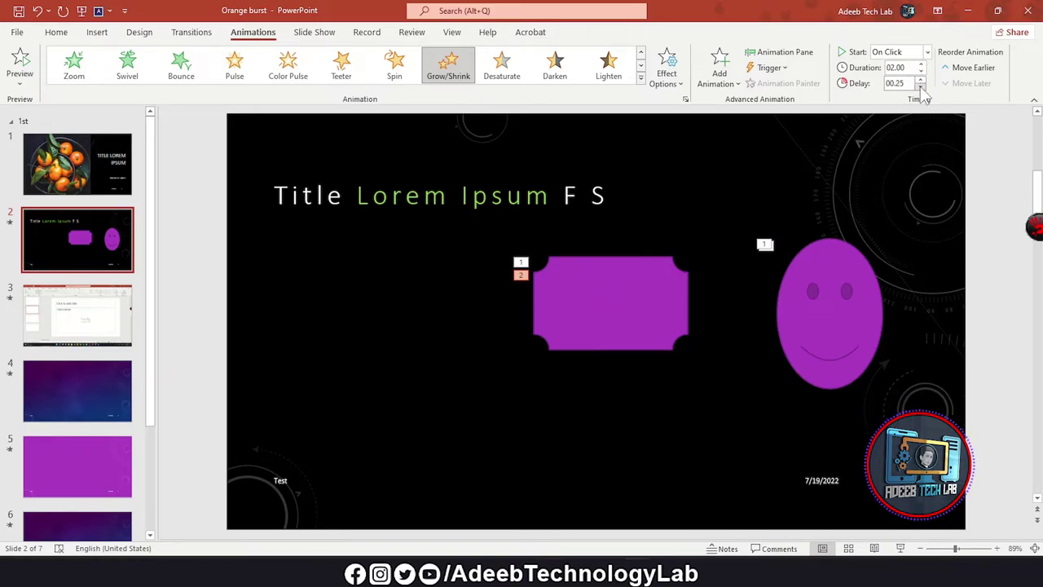
pyautogui.click(926, 51)
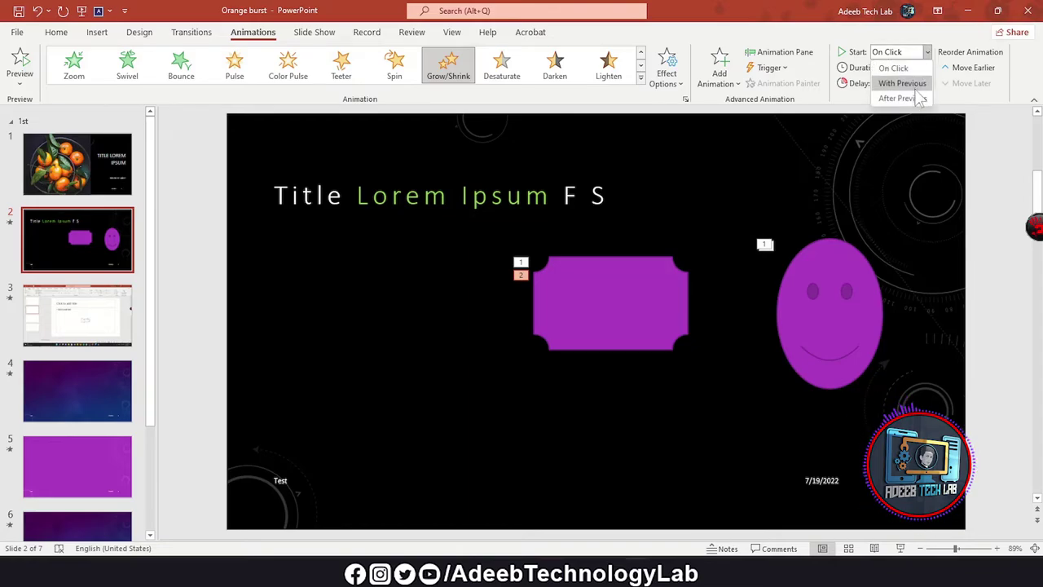
pyautogui.click(918, 85)
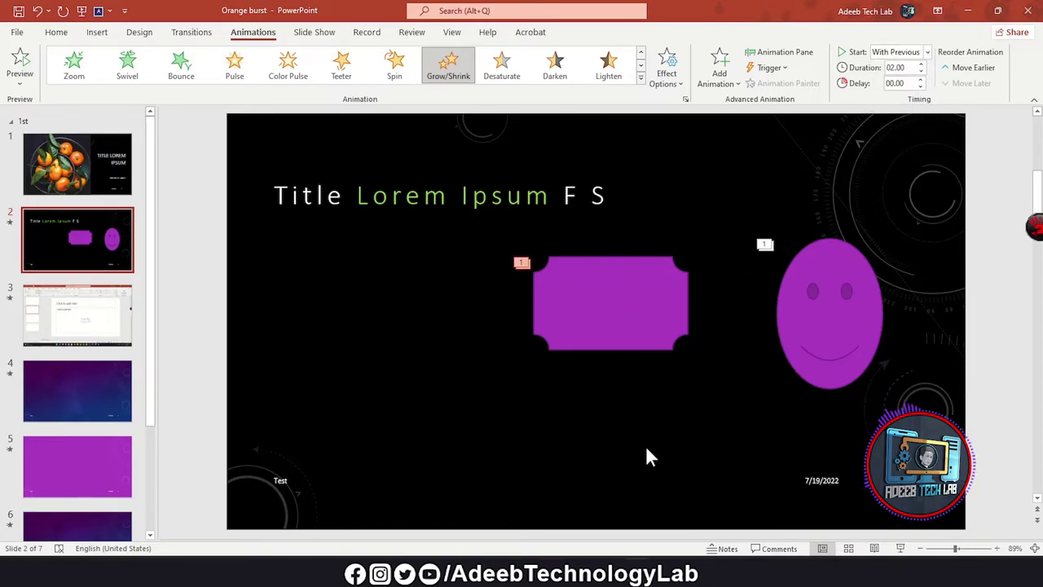
pyautogui.click(20, 66)
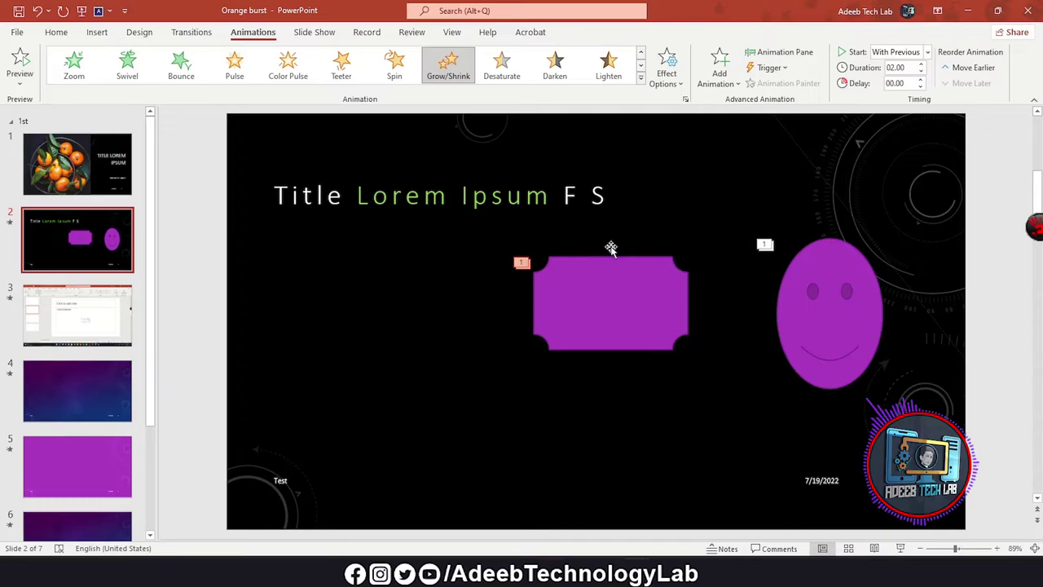
# - Browse the animation galleries without adding effects, ending with the smiley selected
pyautogui.click(720, 70)
pyautogui.click(675, 363)
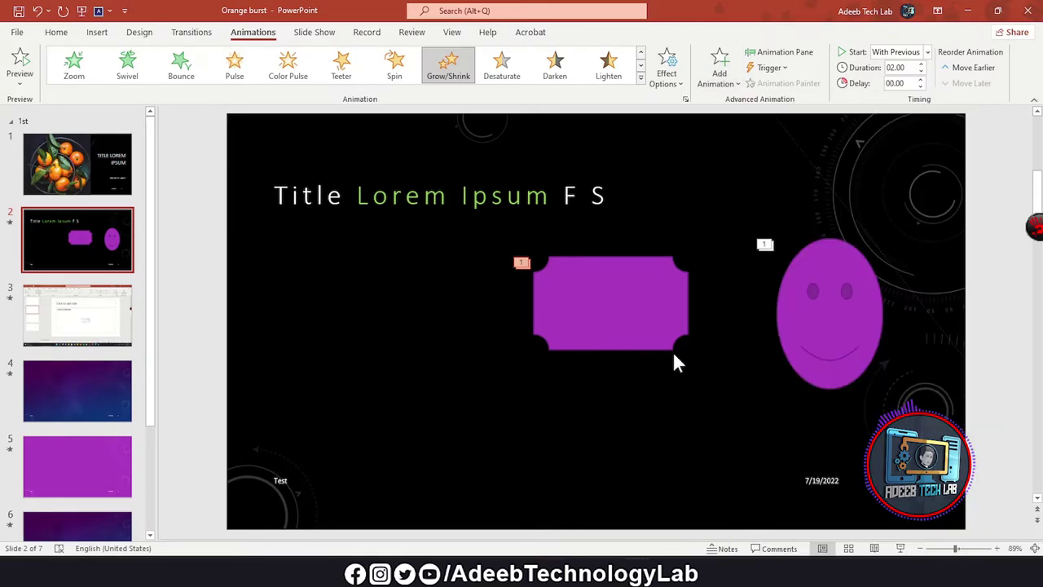
pyautogui.click(784, 326)
pyautogui.click(681, 346)
pyautogui.click(701, 371)
pyautogui.click(852, 310)
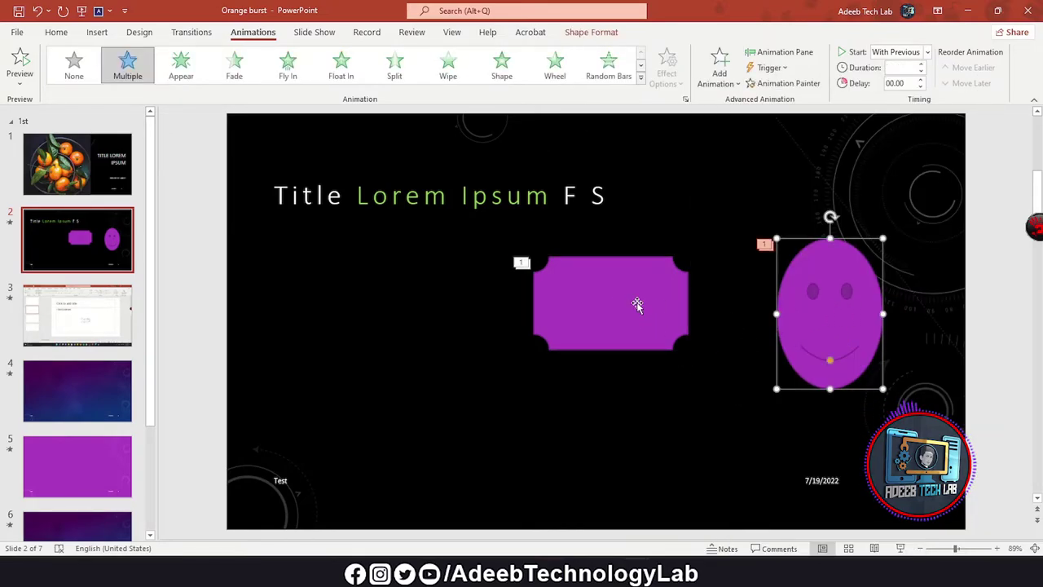
pyautogui.click(637, 305)
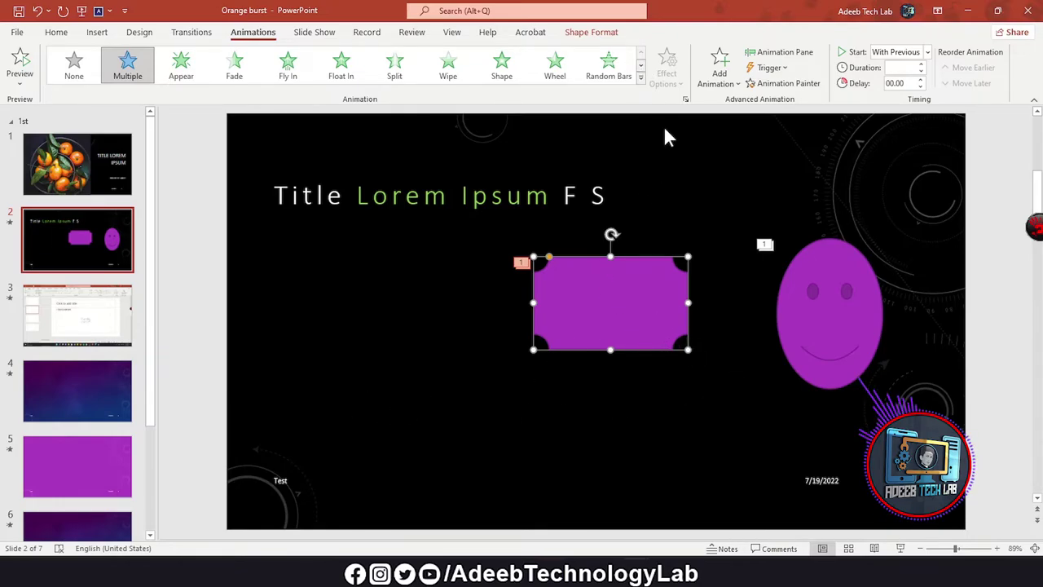
pyautogui.click(641, 77)
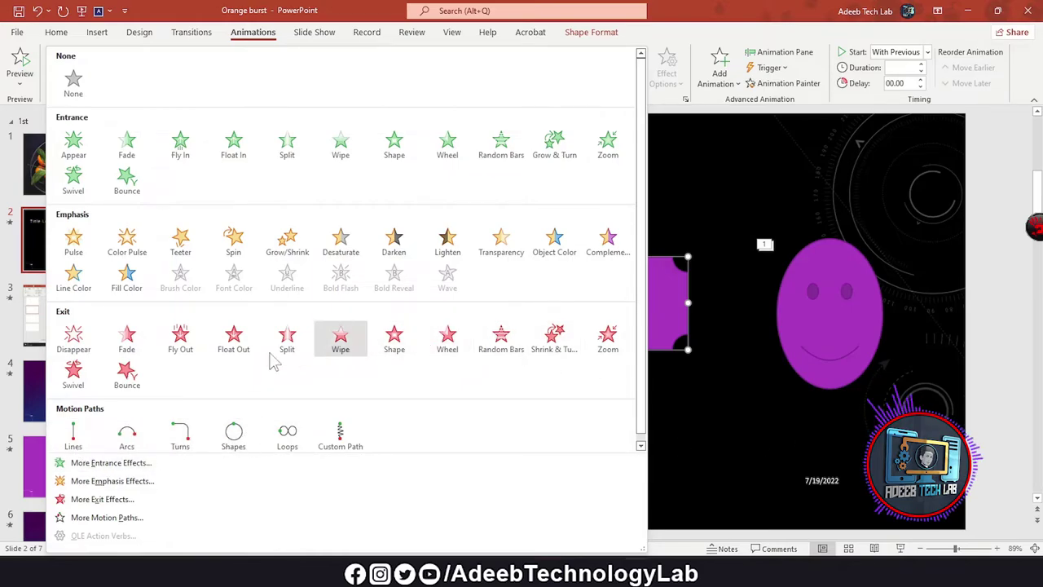
pyautogui.click(756, 391)
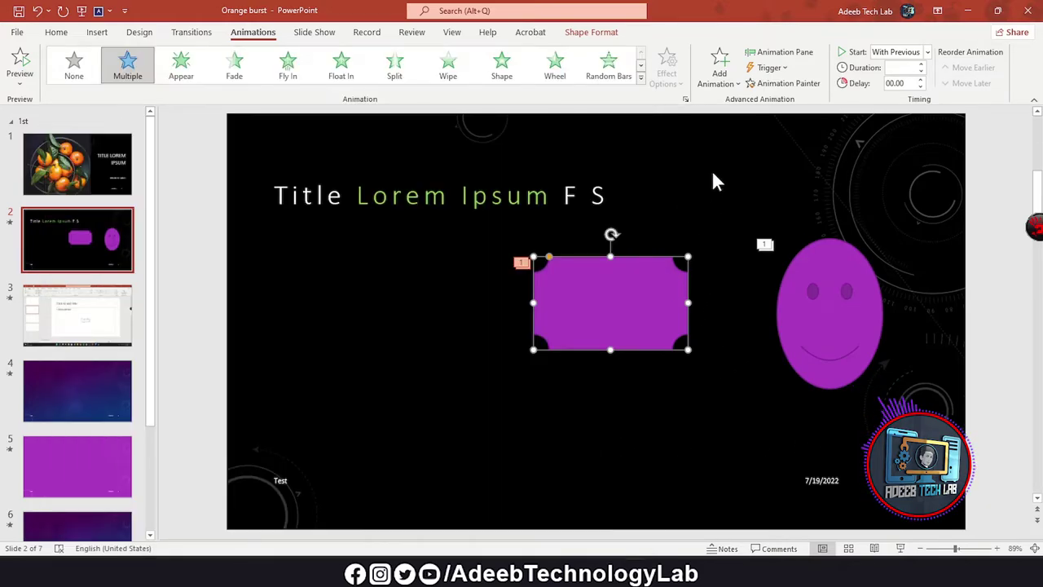
pyautogui.click(806, 275)
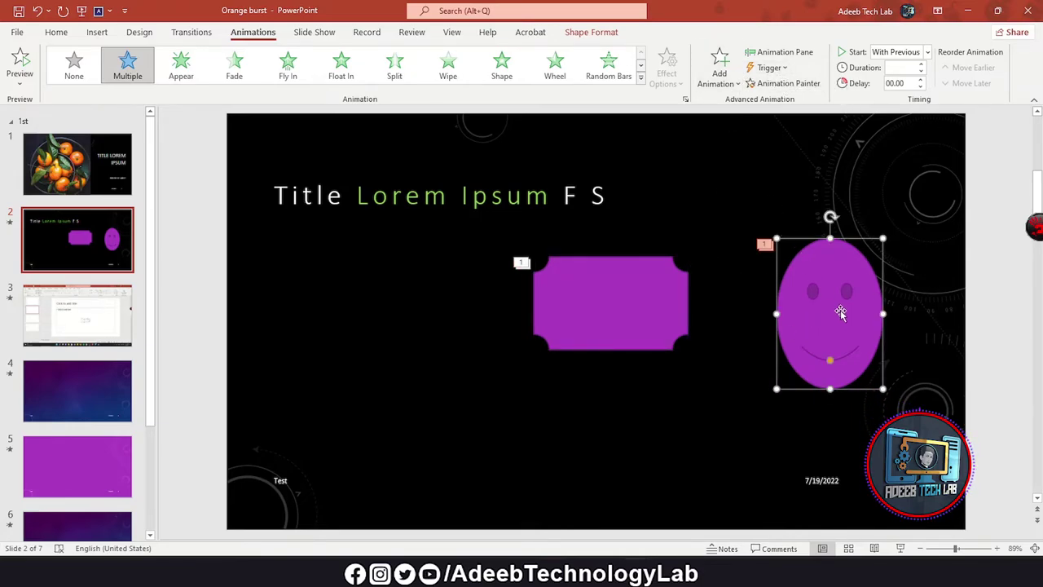
# - In the Animation Pane, move the smiley's Spin up to play second
pyautogui.click(774, 54)
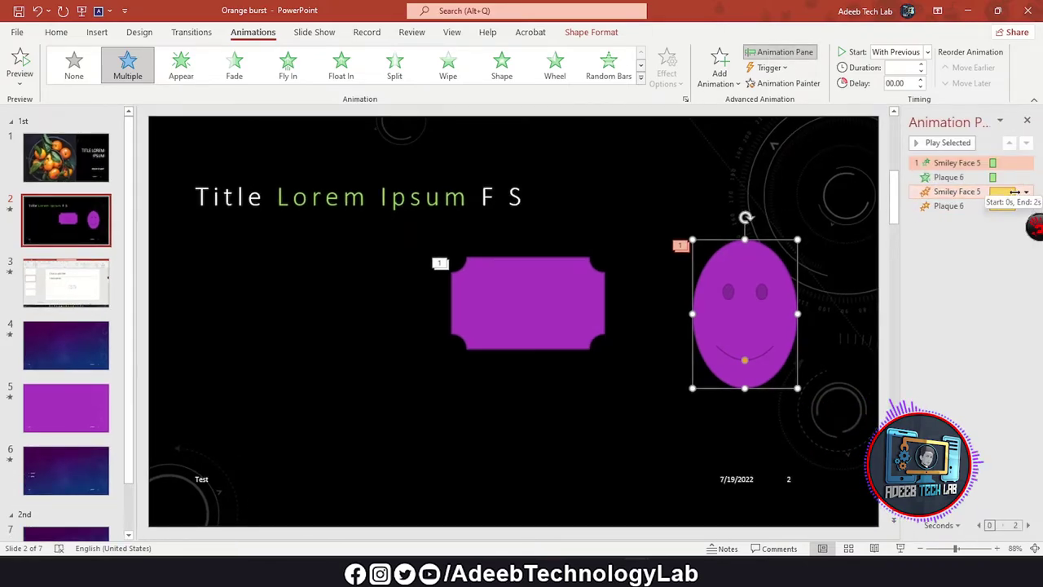
pyautogui.click(974, 191)
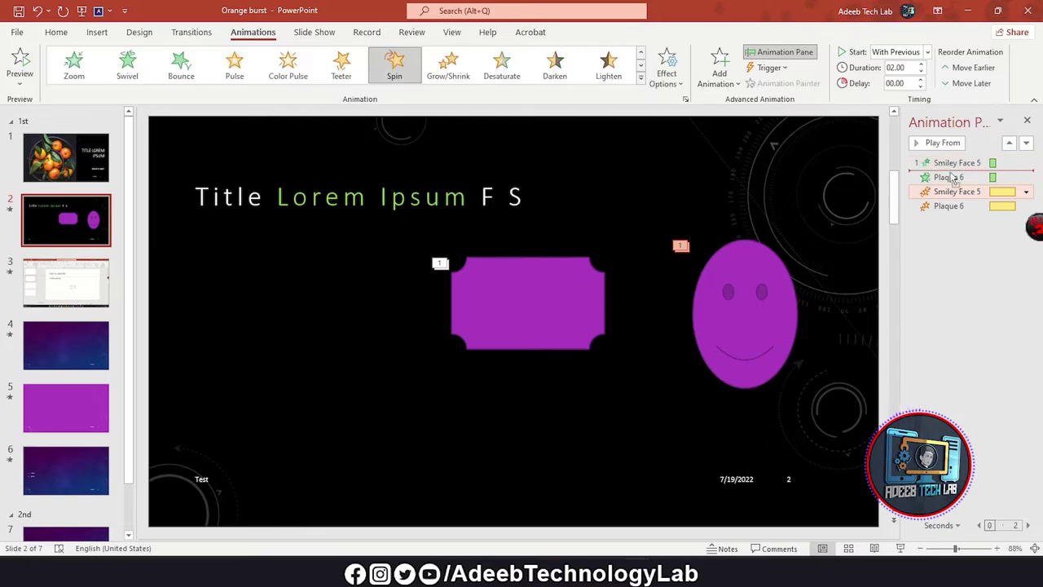
pyautogui.moveTo(953, 175); pyautogui.dragTo(952, 170)
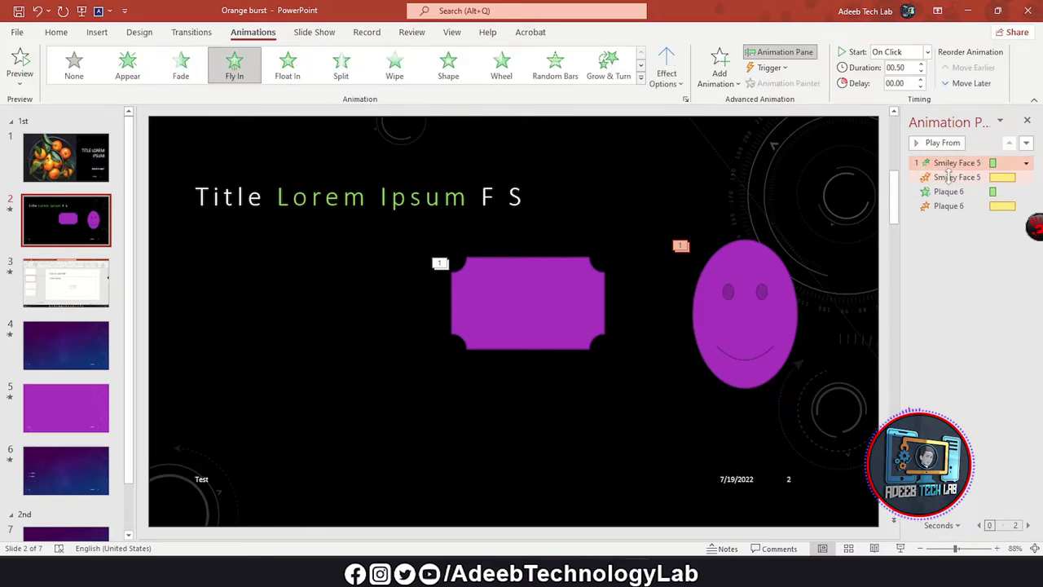
pyautogui.click(1026, 177)
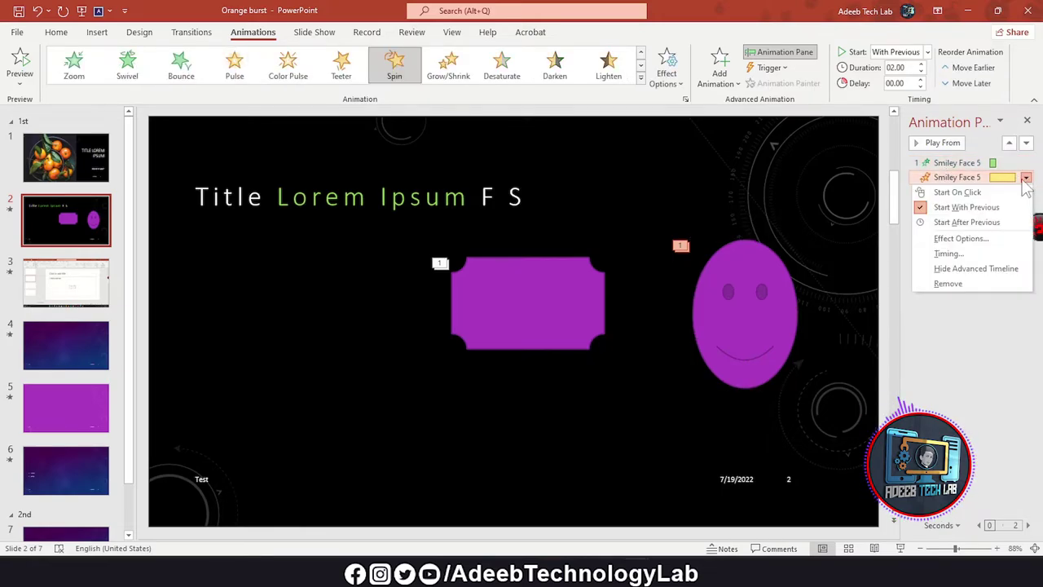
pyautogui.click(978, 353)
pyautogui.click(982, 177)
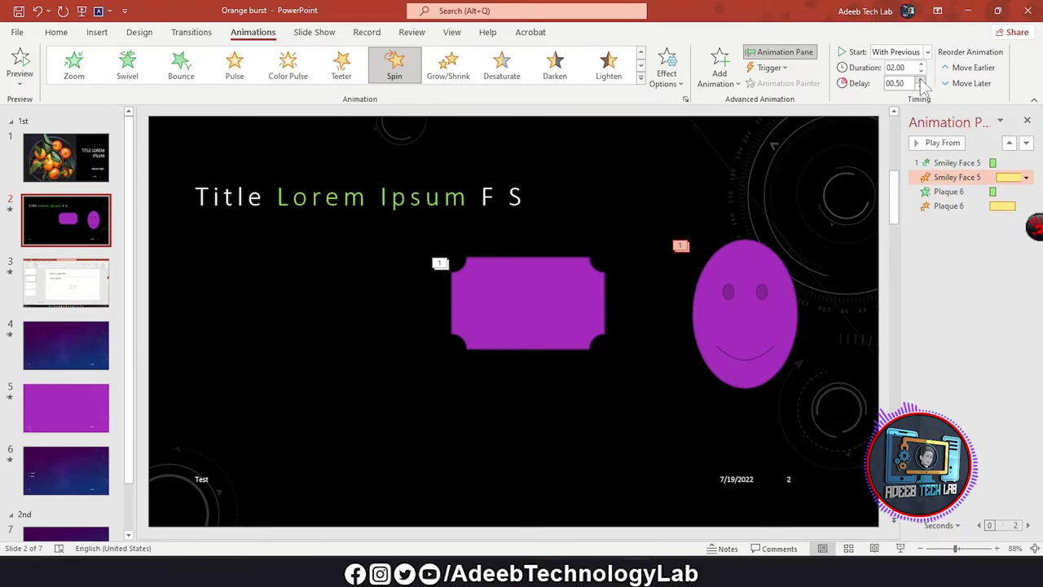
# - Set the Spin's duration to 04.50 with 00.00 delay, preview, and close the pane
pyautogui.click(921, 86)
pyautogui.click(920, 86)
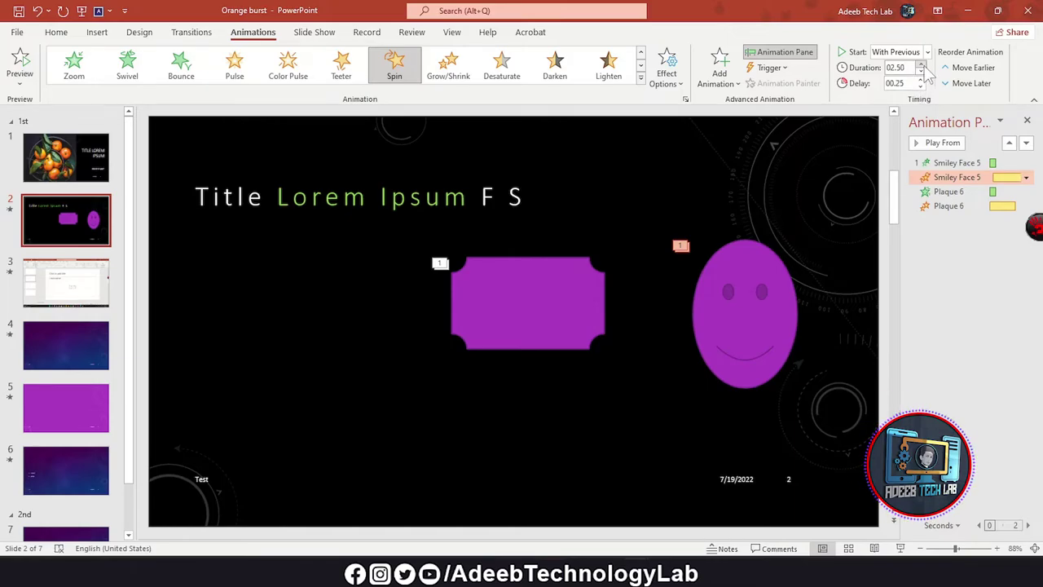
pyautogui.click(922, 65)
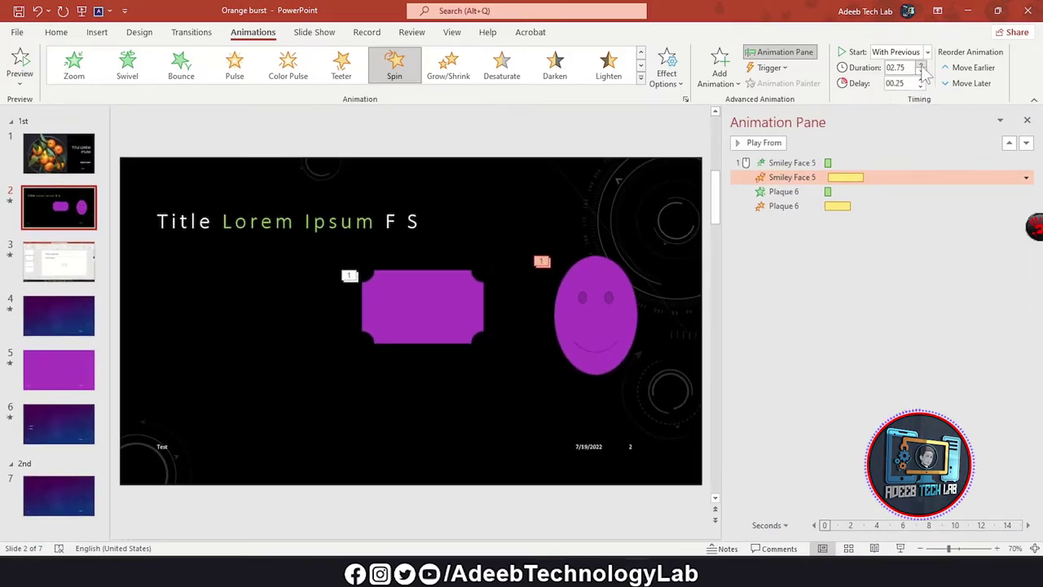
pyautogui.click(922, 66)
pyautogui.click(922, 65)
pyautogui.click(922, 65)
pyautogui.click(922, 65)
pyautogui.click(922, 65)
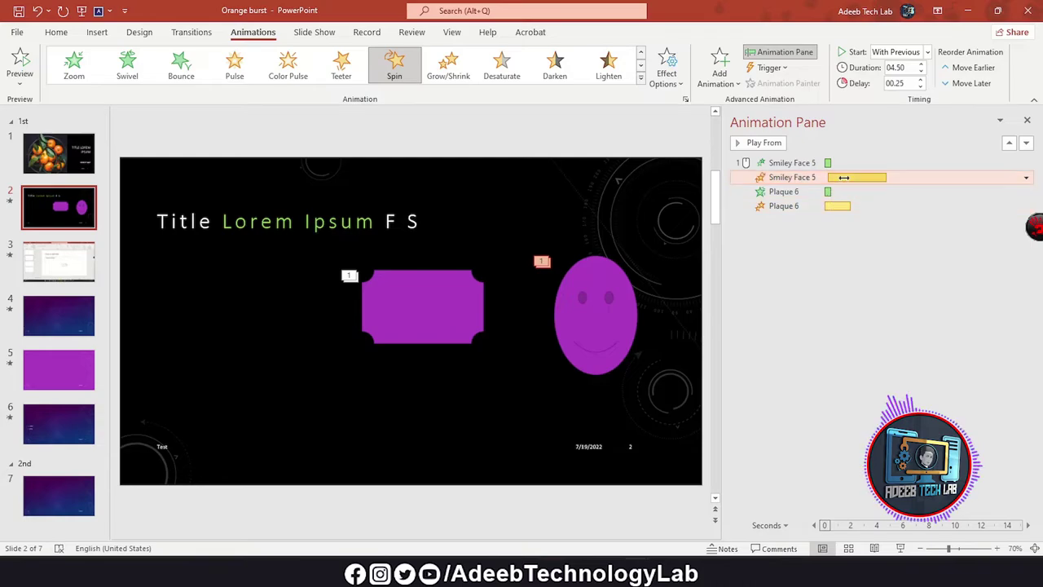
pyautogui.moveTo(847, 186); pyautogui.dragTo(844, 186)
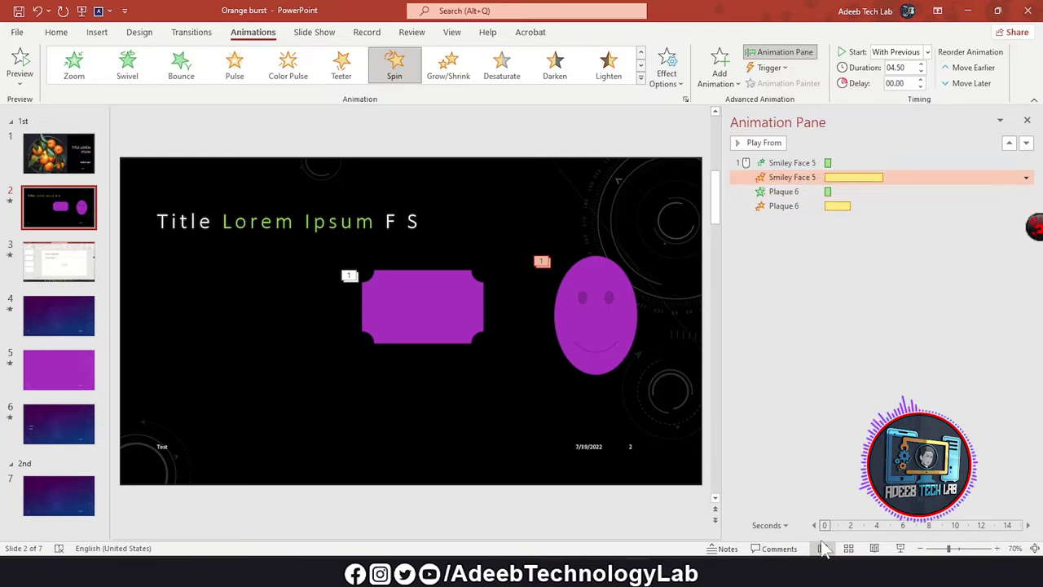
pyautogui.click(19, 63)
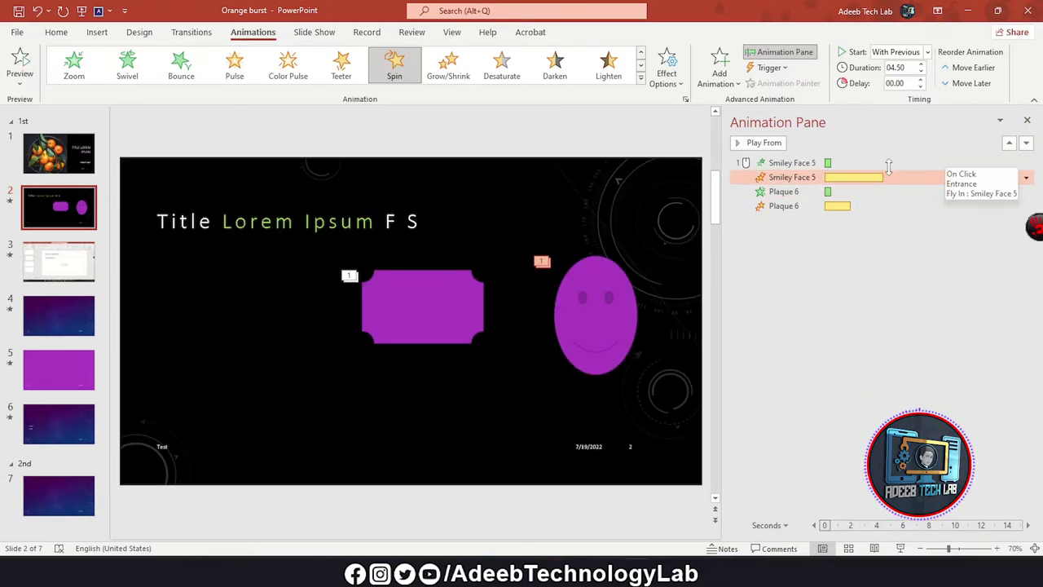
pyautogui.click(1027, 120)
pyautogui.click(885, 196)
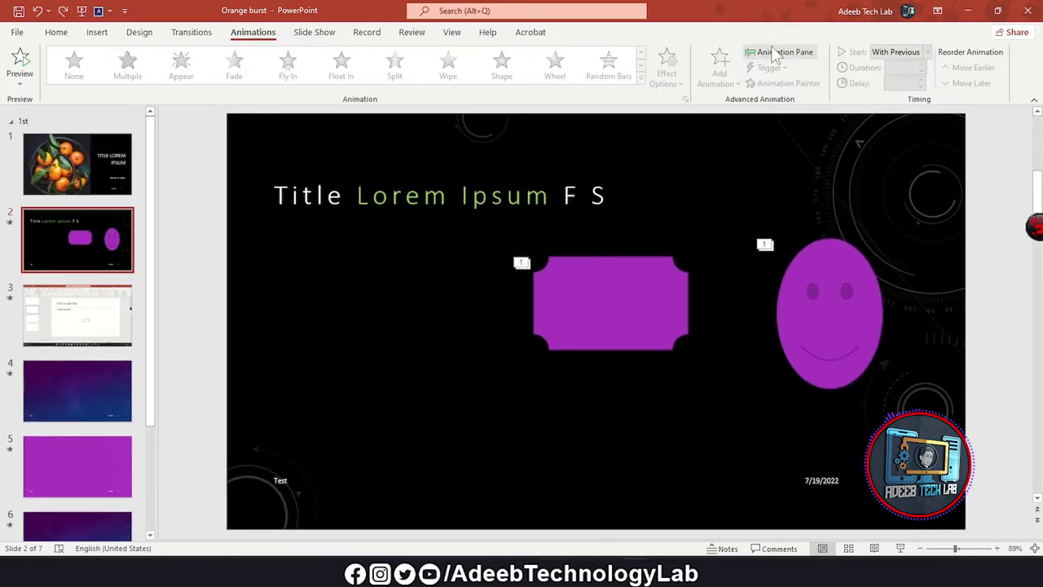
pyautogui.click(845, 264)
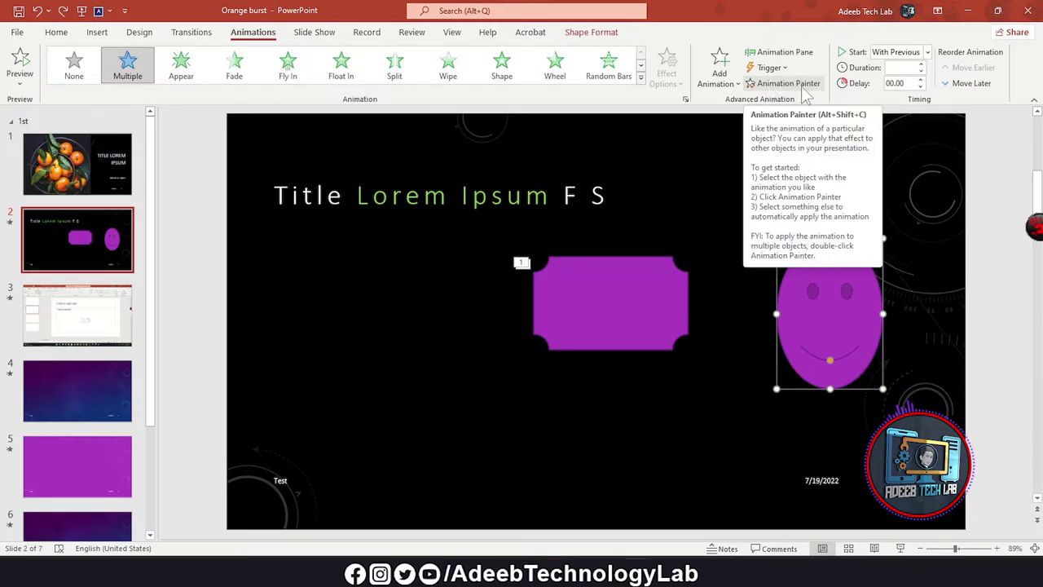
pyautogui.click(753, 371)
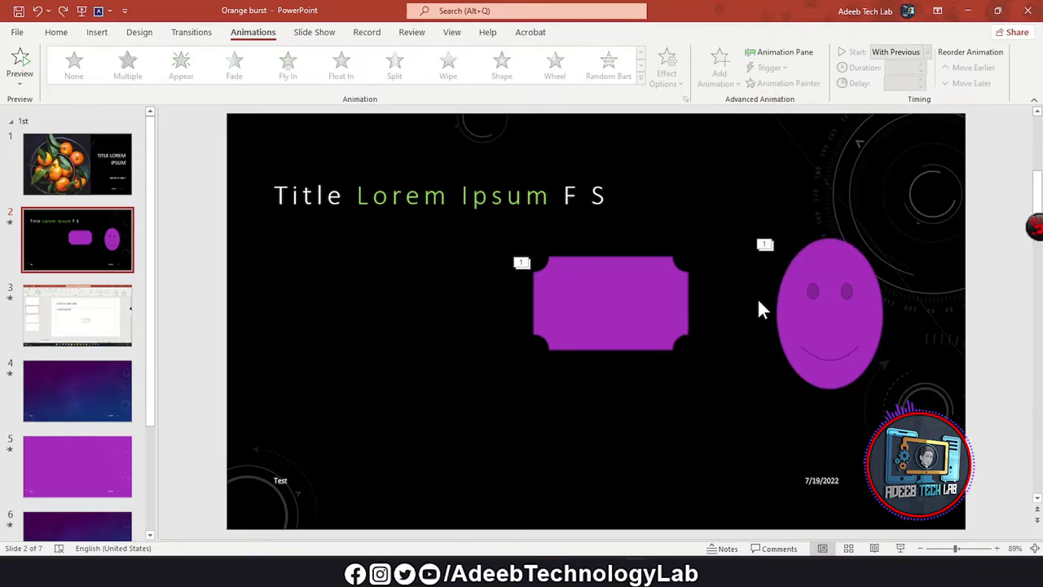
pyautogui.click(651, 294)
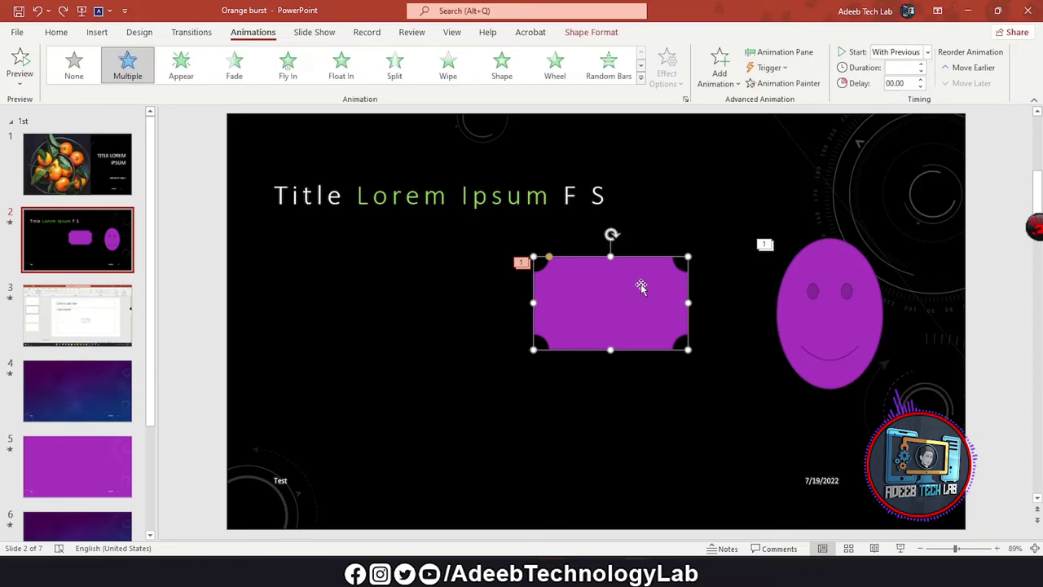
pyautogui.click(871, 307)
pyautogui.click(772, 385)
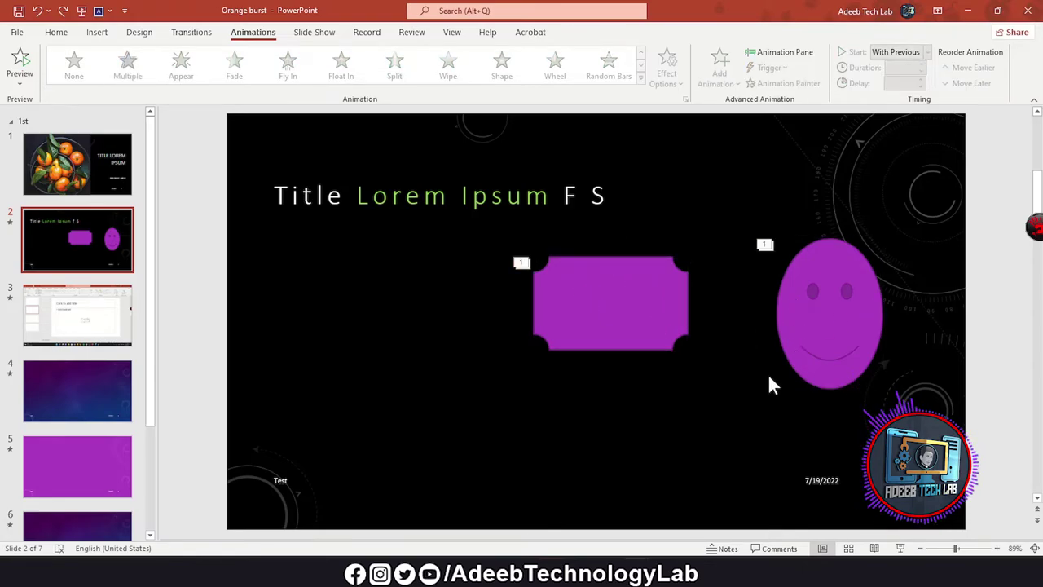
# - Copy the smiley's animations onto the plaque with Animation Painter
pyautogui.click(842, 288)
pyautogui.click(670, 347)
pyautogui.click(818, 317)
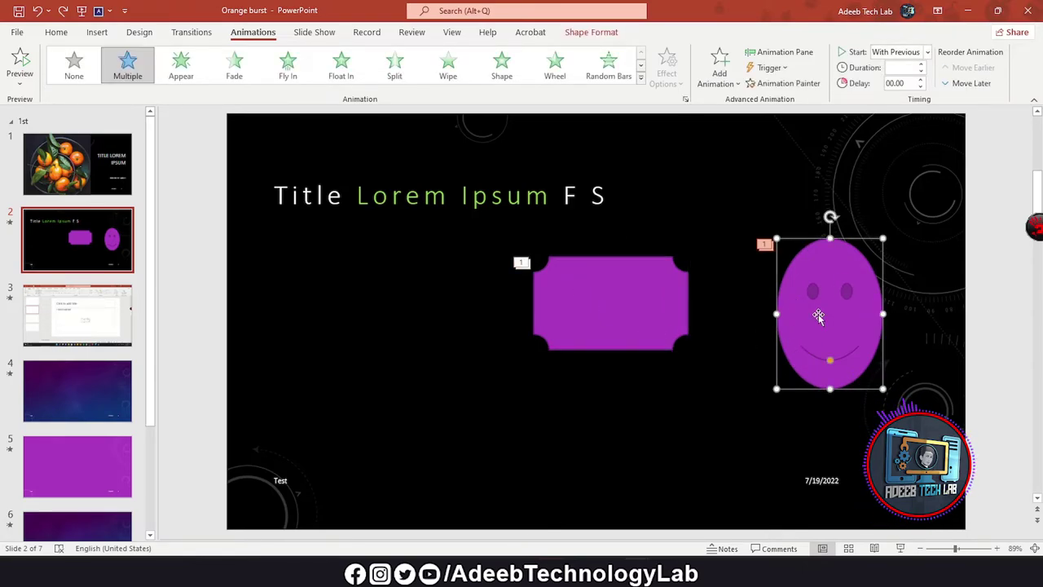
pyautogui.click(778, 83)
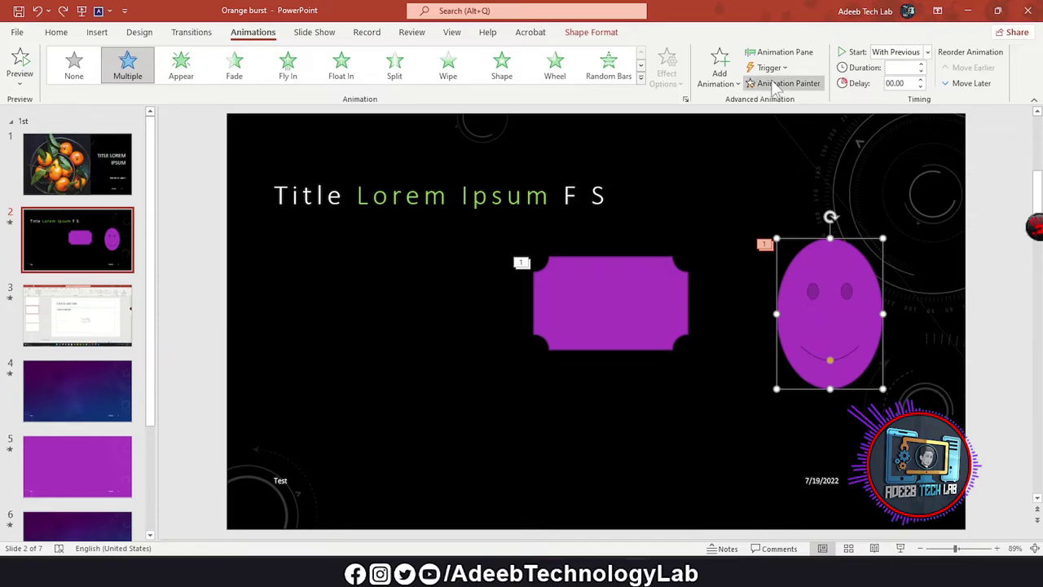
pyautogui.click(600, 281)
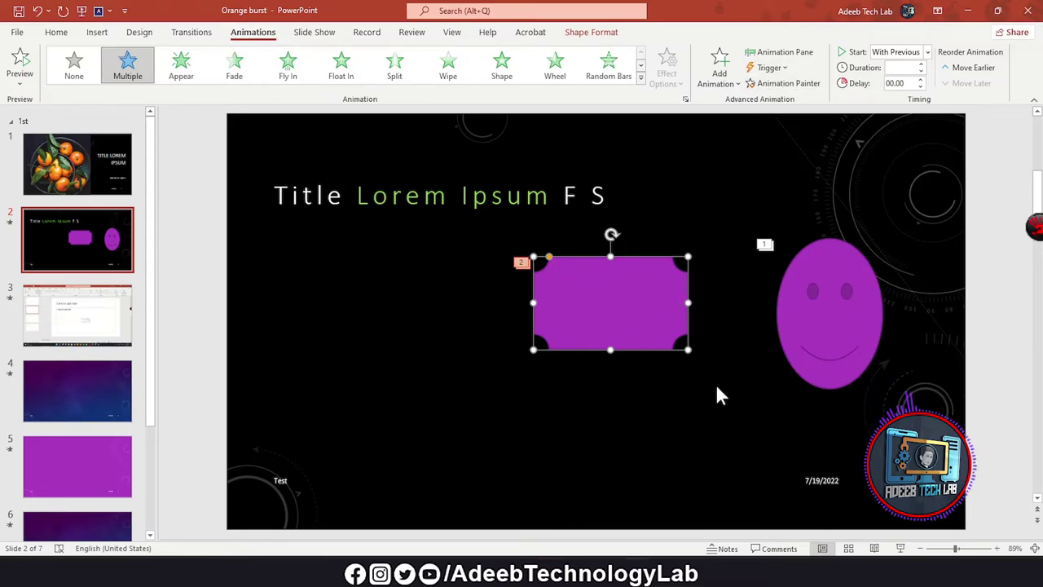
pyautogui.click(314, 32)
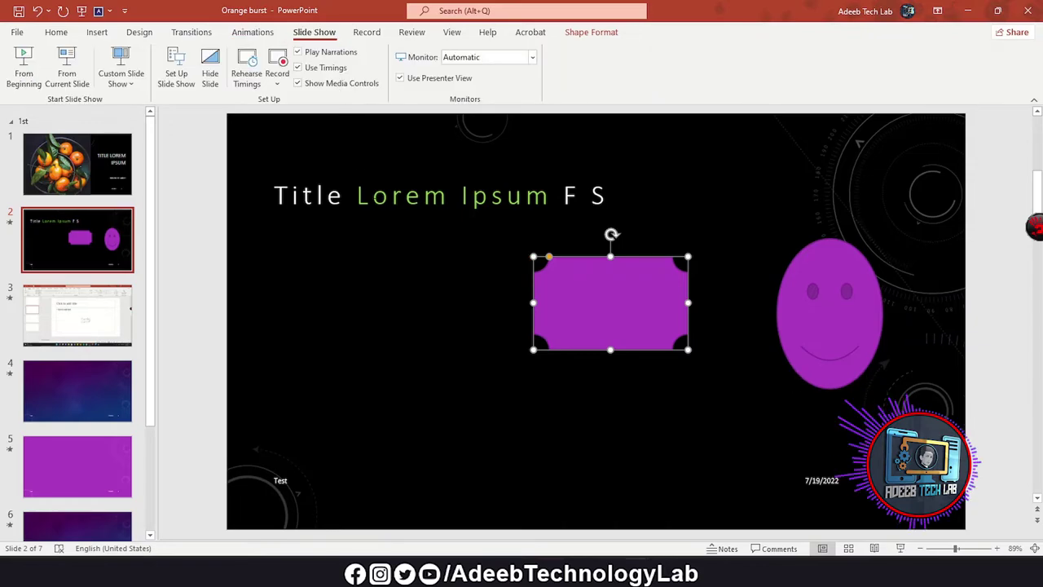
pyautogui.click(436, 253)
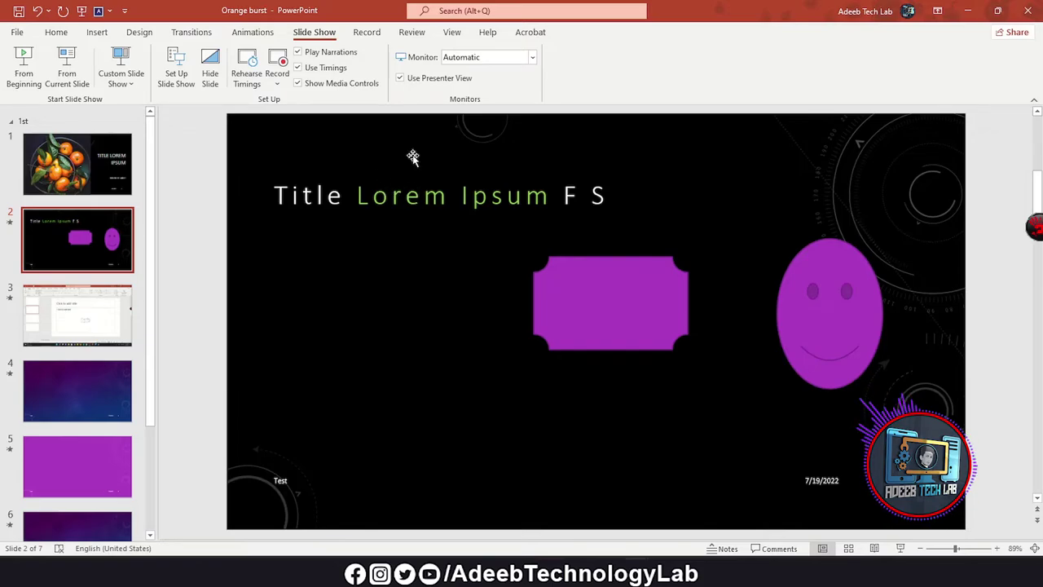
pyautogui.click(25, 72)
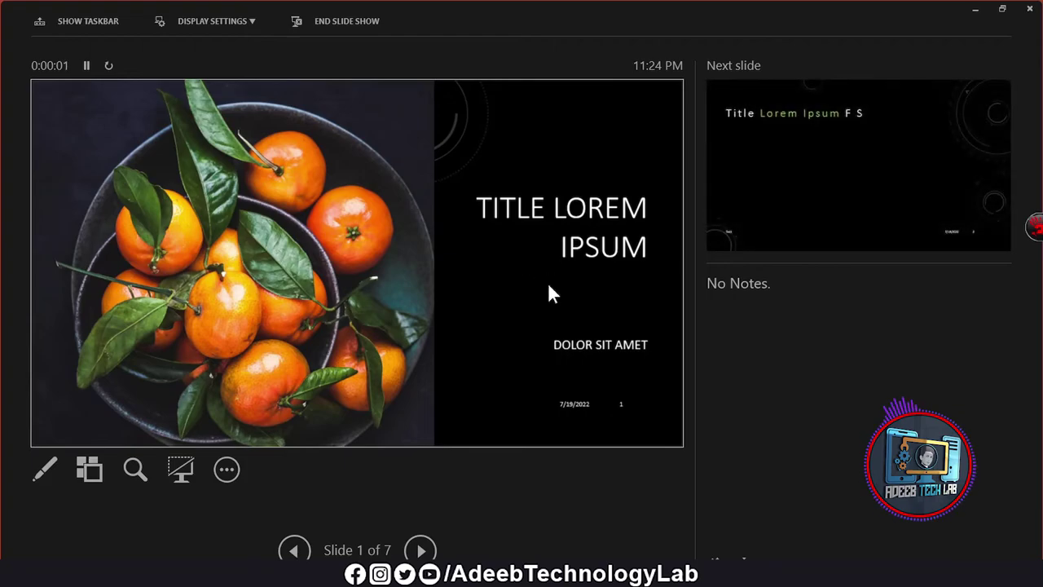
pyautogui.click(548, 282)
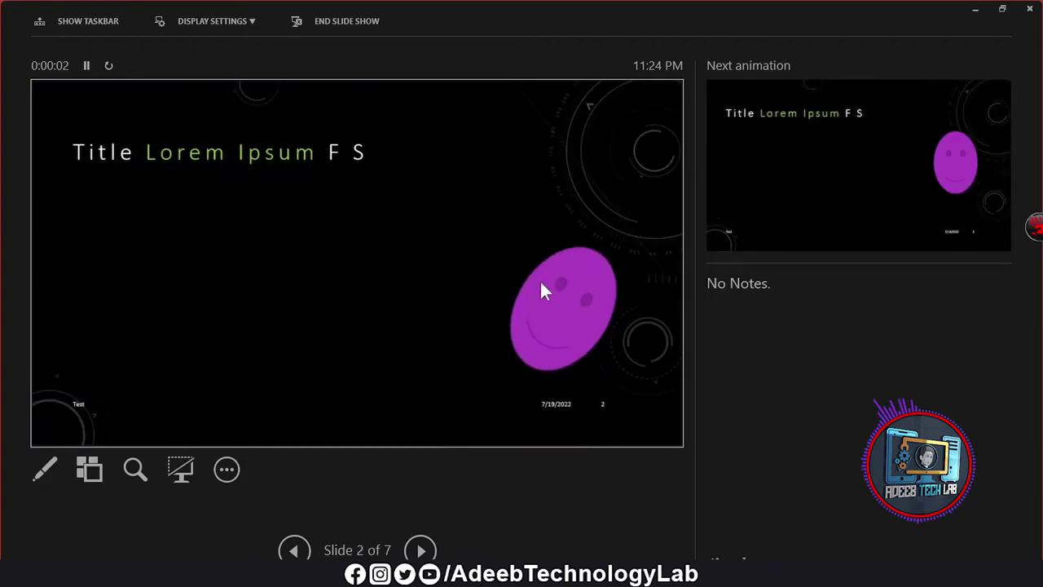
pyautogui.click(545, 274)
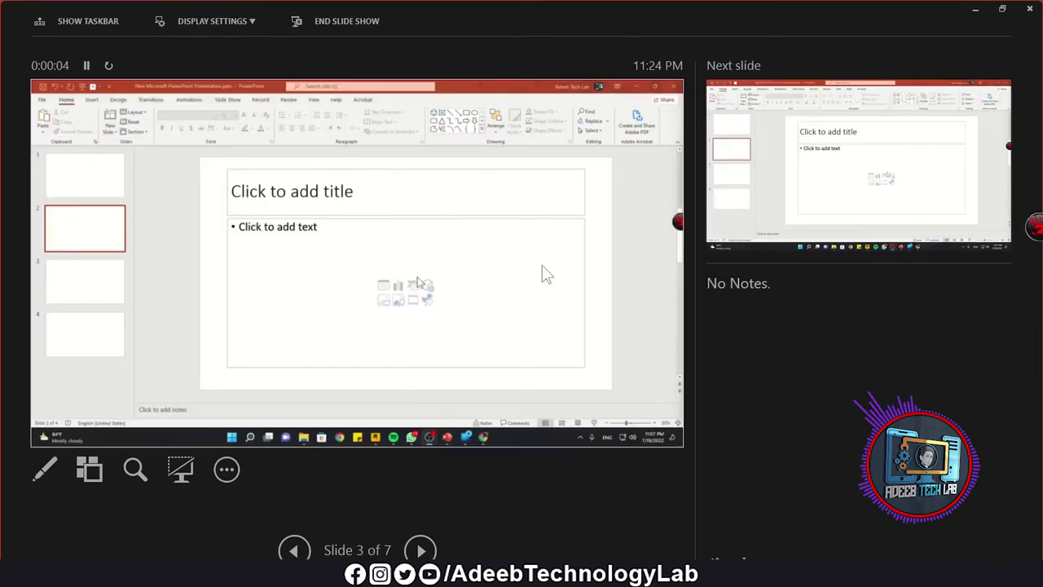
pyautogui.click(510, 261)
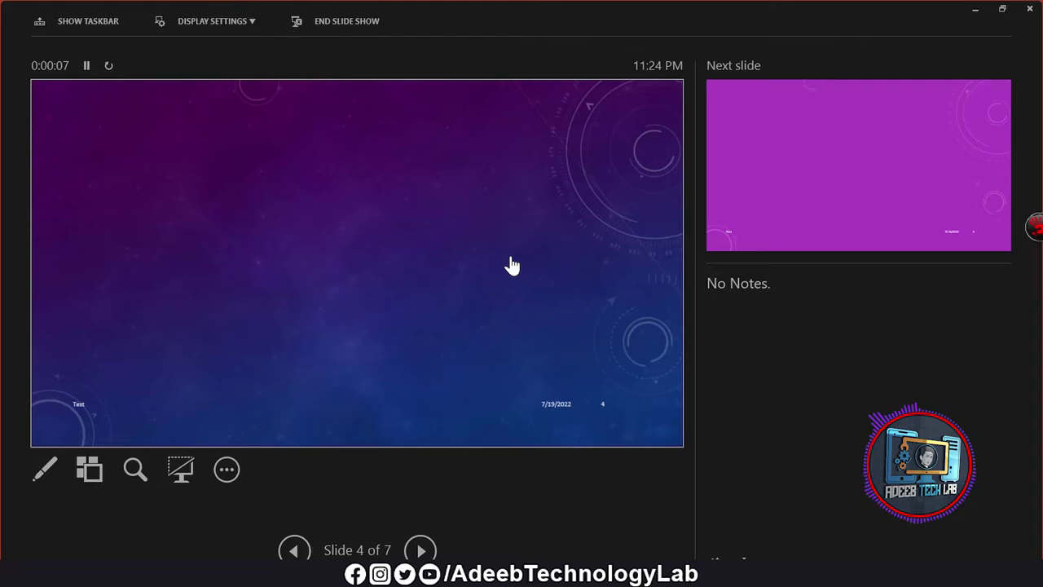
pyautogui.click(510, 258)
pyautogui.press('Escape')
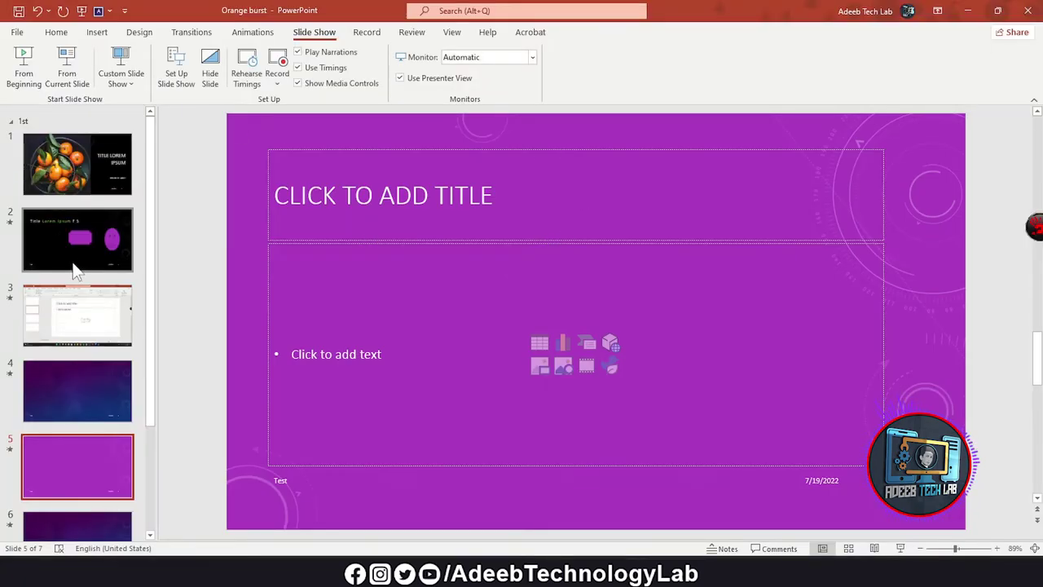
pyautogui.click(70, 259)
pyautogui.click(67, 69)
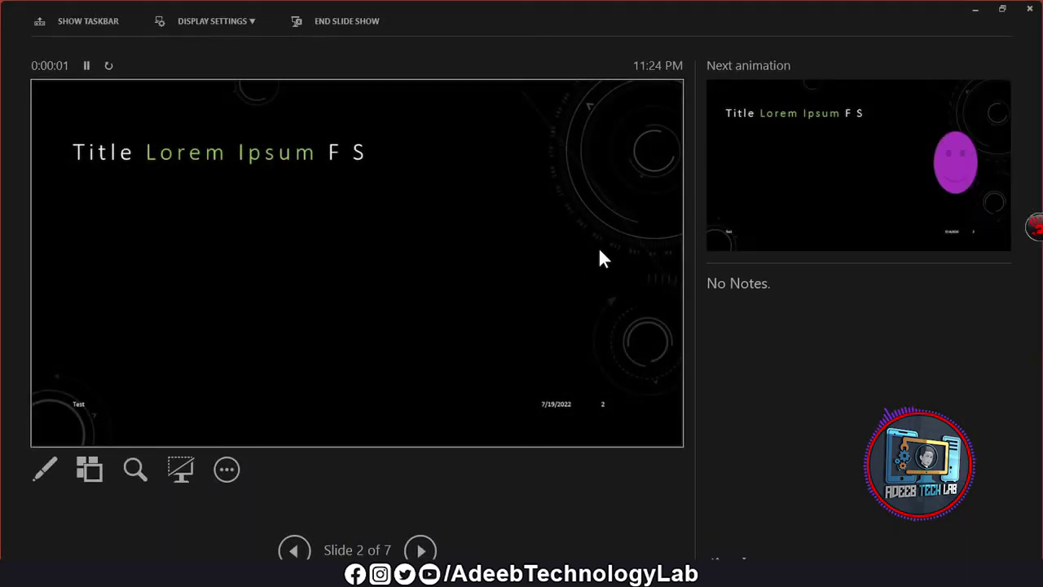
pyautogui.press('Escape')
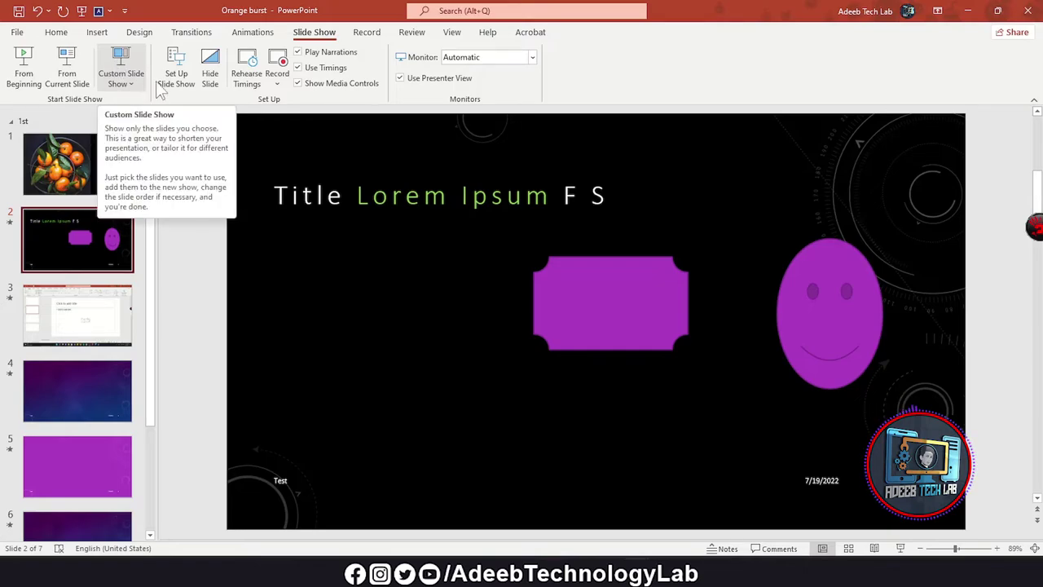
pyautogui.click(278, 61)
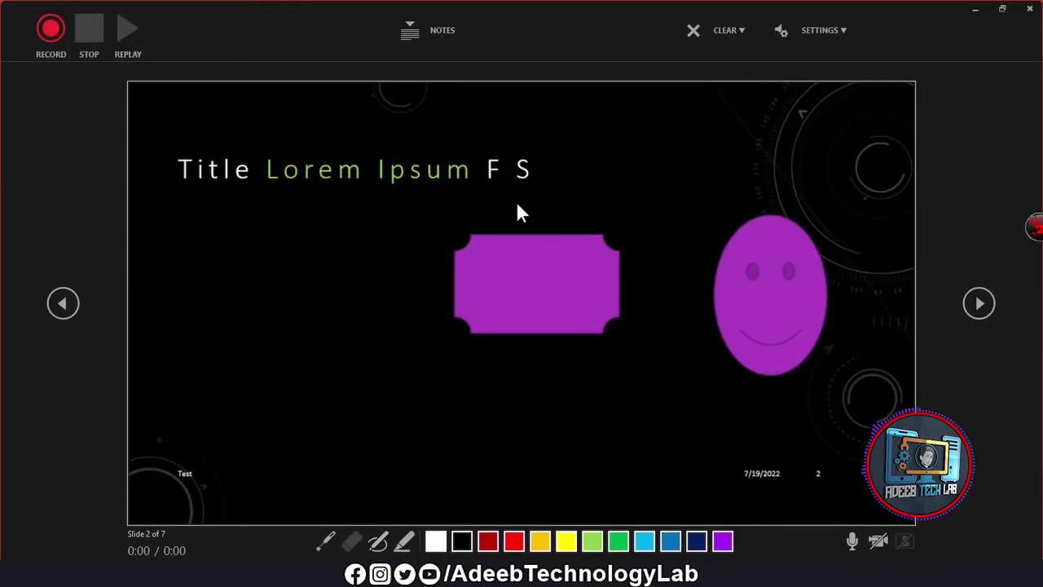
# - Start recording slide 2 and sketch two red pen ink strokes across it
pyautogui.click(51, 28)
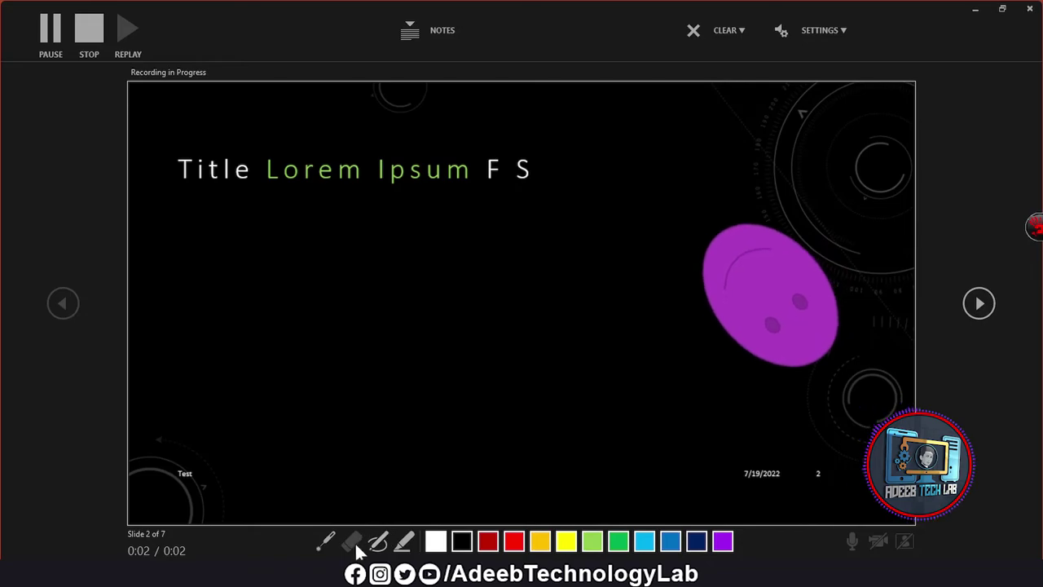
pyautogui.click(330, 545)
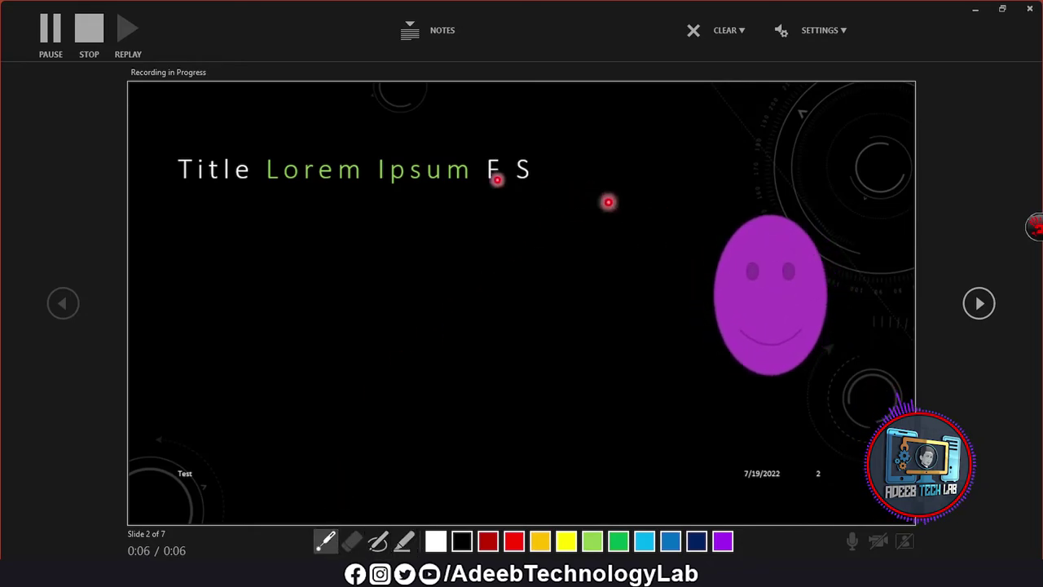
pyautogui.click(378, 542)
pyautogui.moveTo(299, 303)
pyautogui.mouseDown()
pyautogui.moveTo(621, 301)
pyautogui.moveTo(635, 288)
pyautogui.mouseUp()
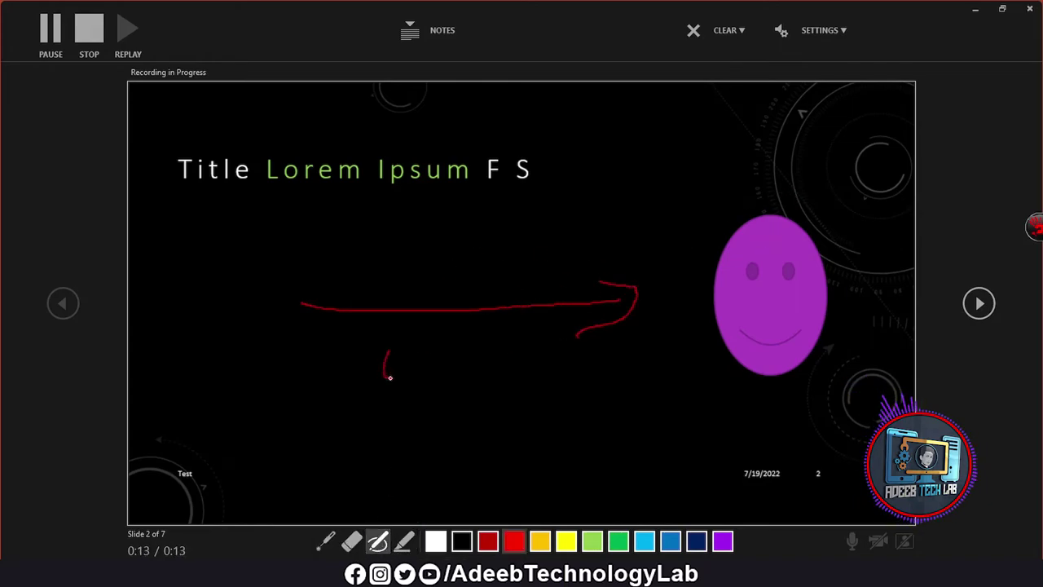
pyautogui.moveTo(441, 370); pyautogui.dragTo(520, 394)
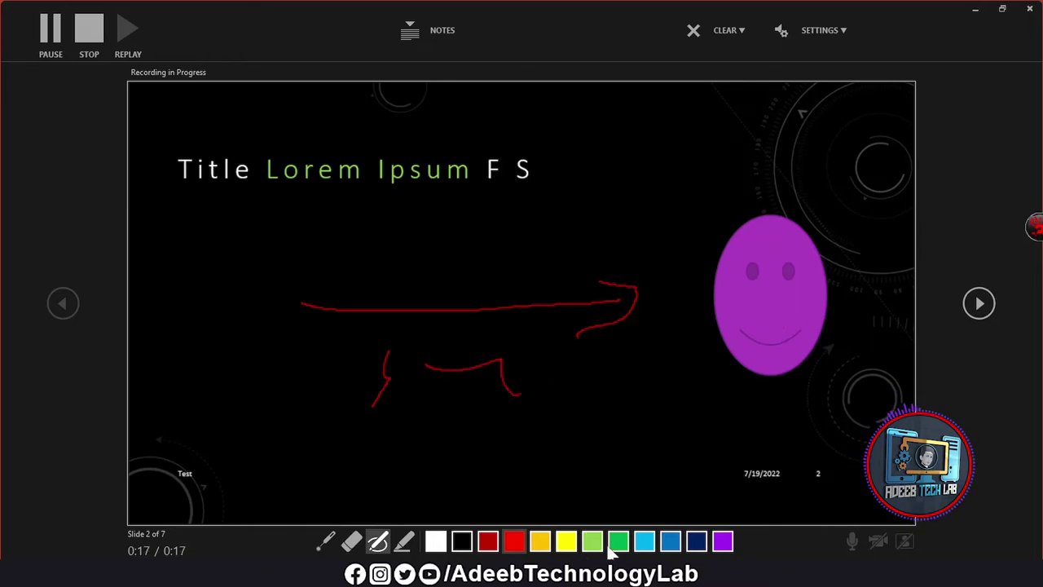
# - Trigger the purple shape's fly-in, stop recording, and return to normal editing
pyautogui.click(979, 303)
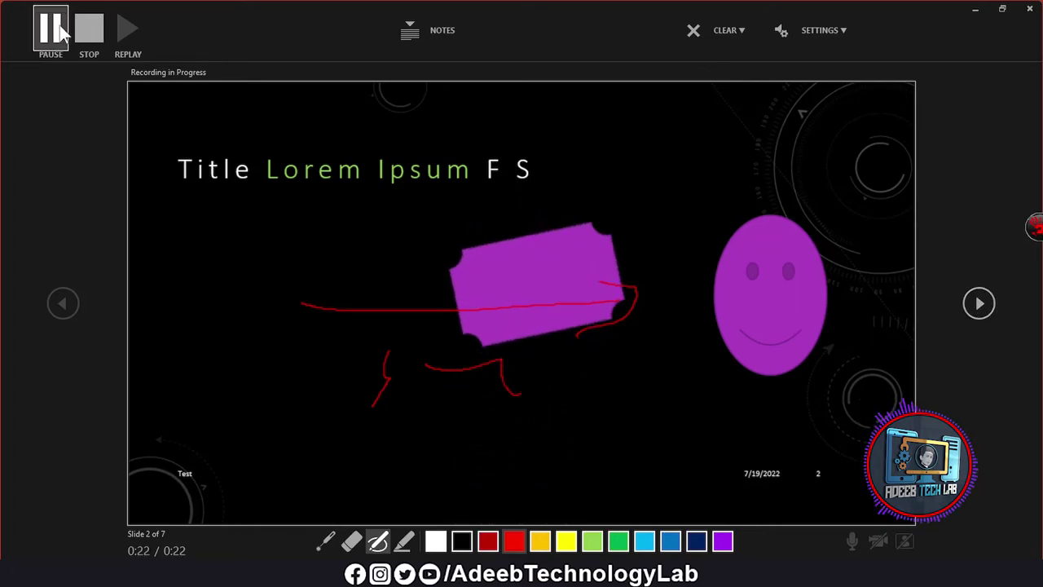
pyautogui.click(88, 31)
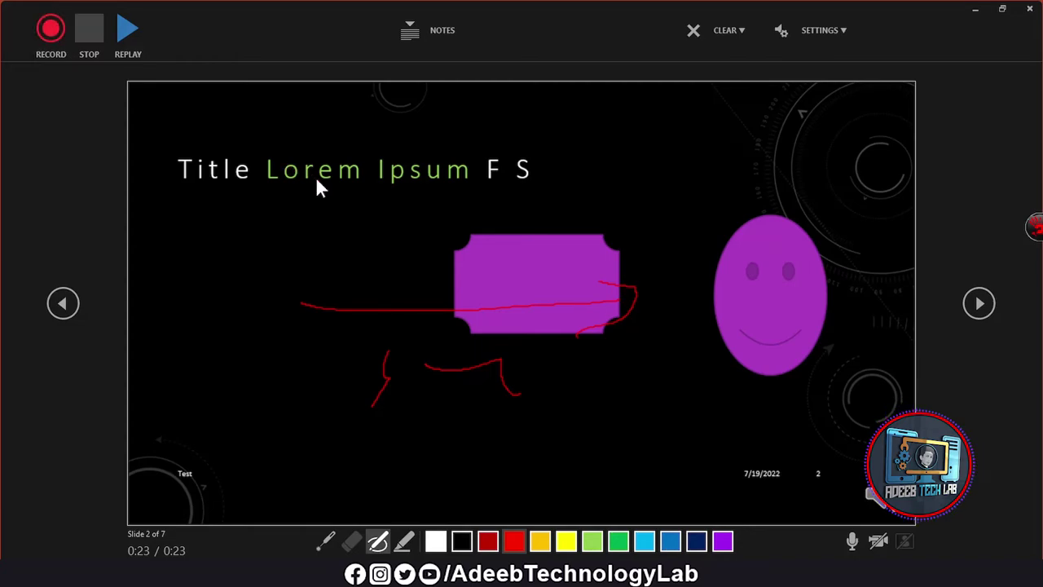
pyautogui.hotkey('ctrl', 'a')
pyautogui.press('Escape')
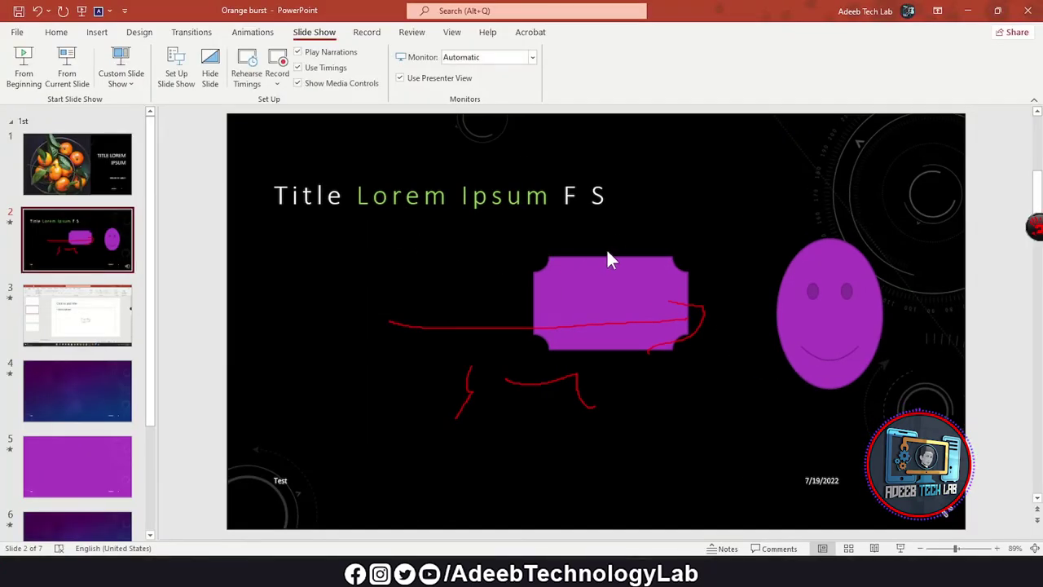
# - Export the deck as an HD 720p video with recorded timings and narrations as Title Lorem Ipsum.mp4
pyautogui.press('pagedown')
pyautogui.click(78, 241)
pyautogui.click(370, 37)
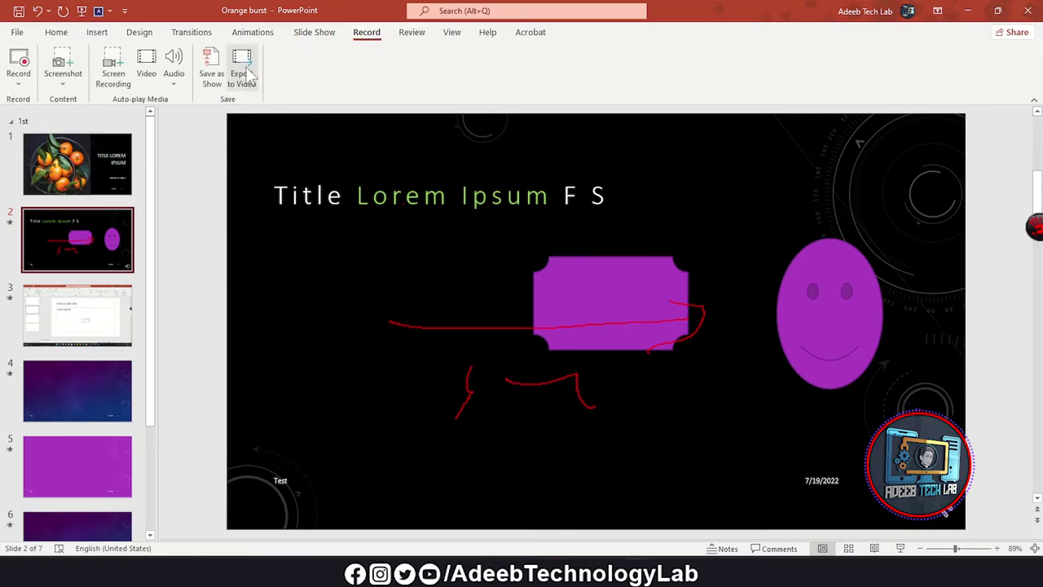
pyautogui.click(250, 79)
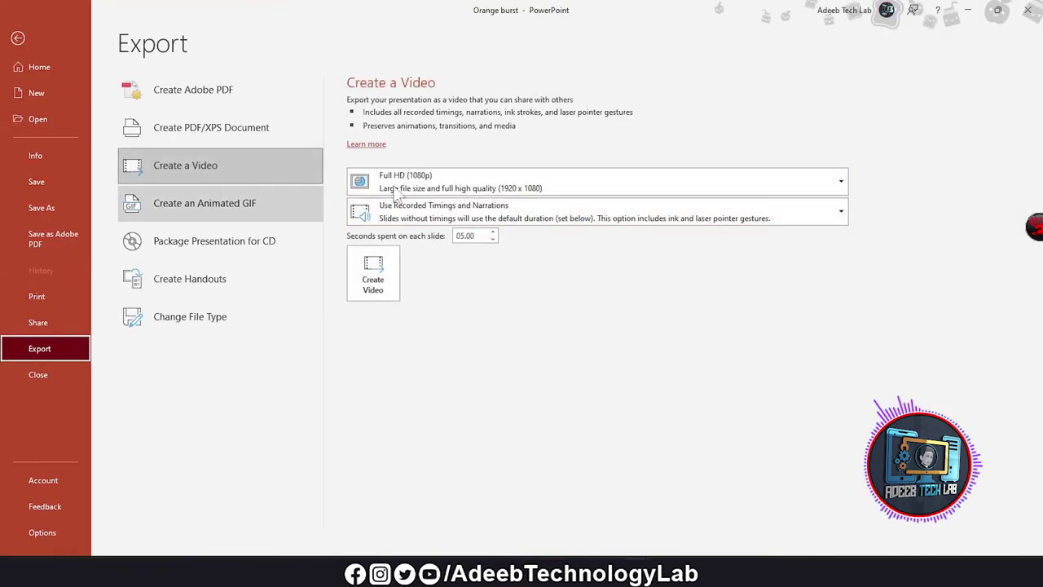
pyautogui.click(498, 186)
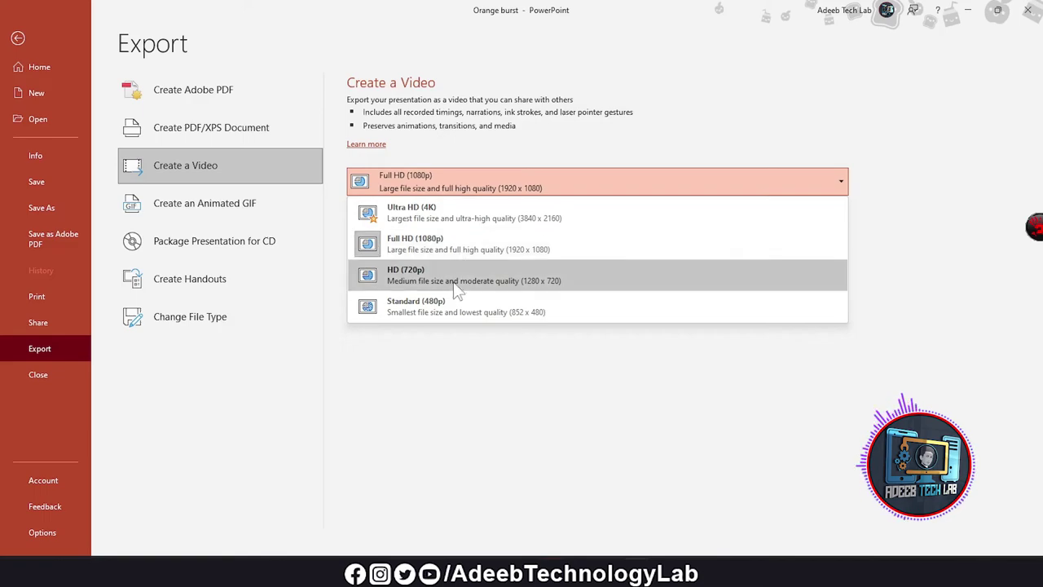
pyautogui.click(458, 276)
pyautogui.click(472, 211)
pyautogui.click(473, 212)
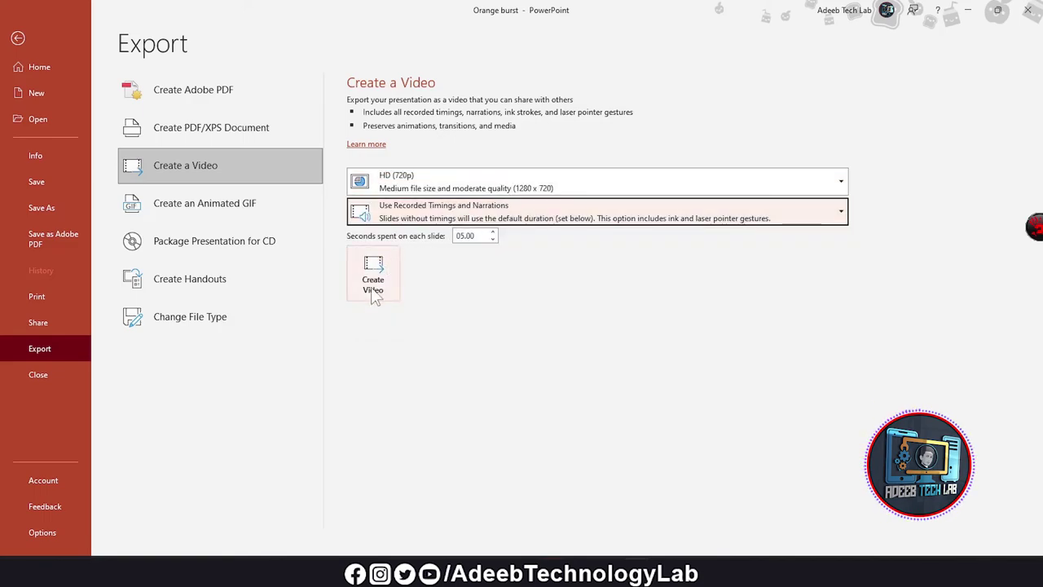
pyautogui.click(373, 290)
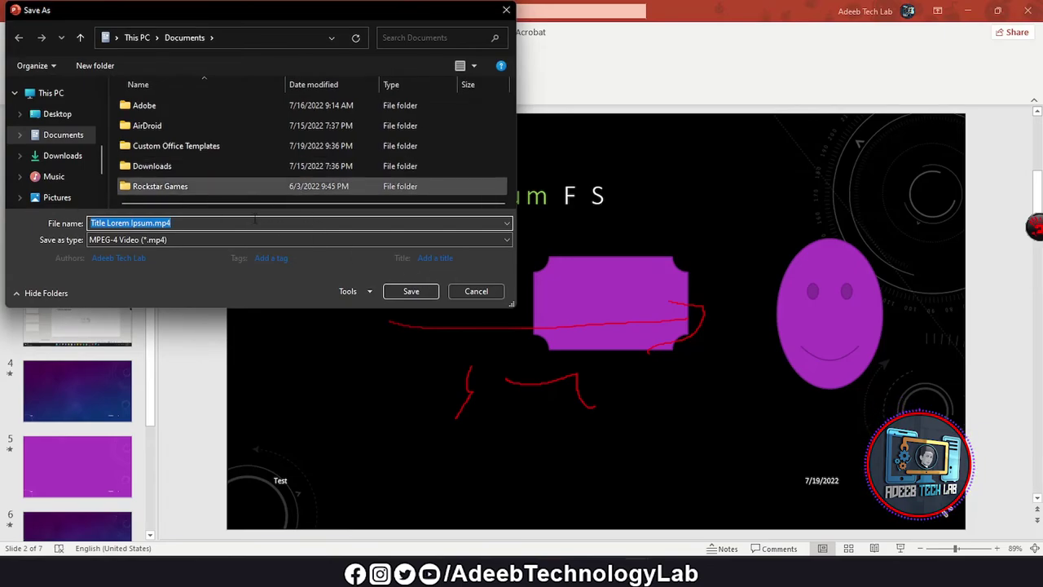
pyautogui.click(427, 291)
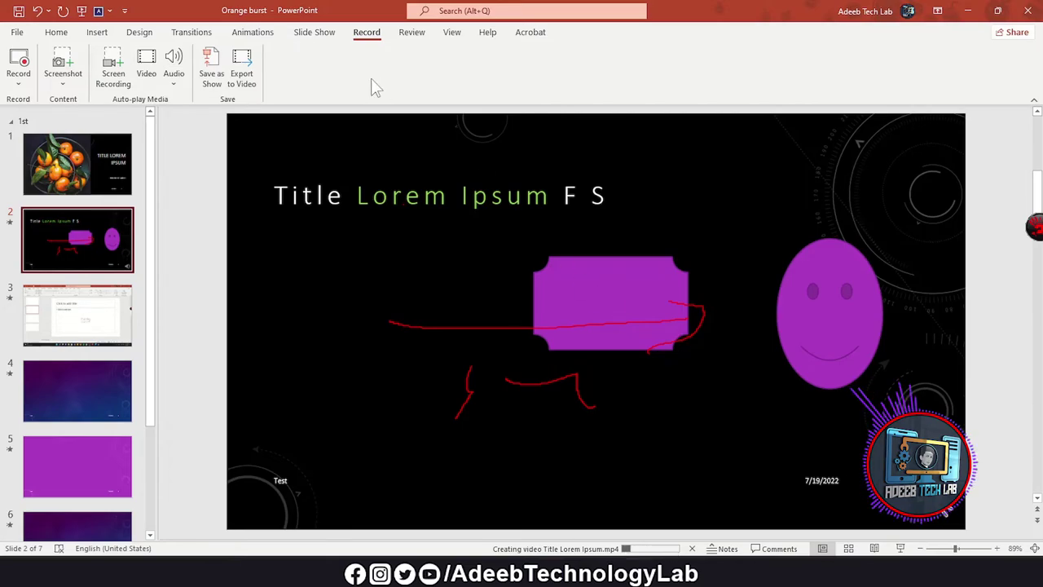
pyautogui.click(305, 32)
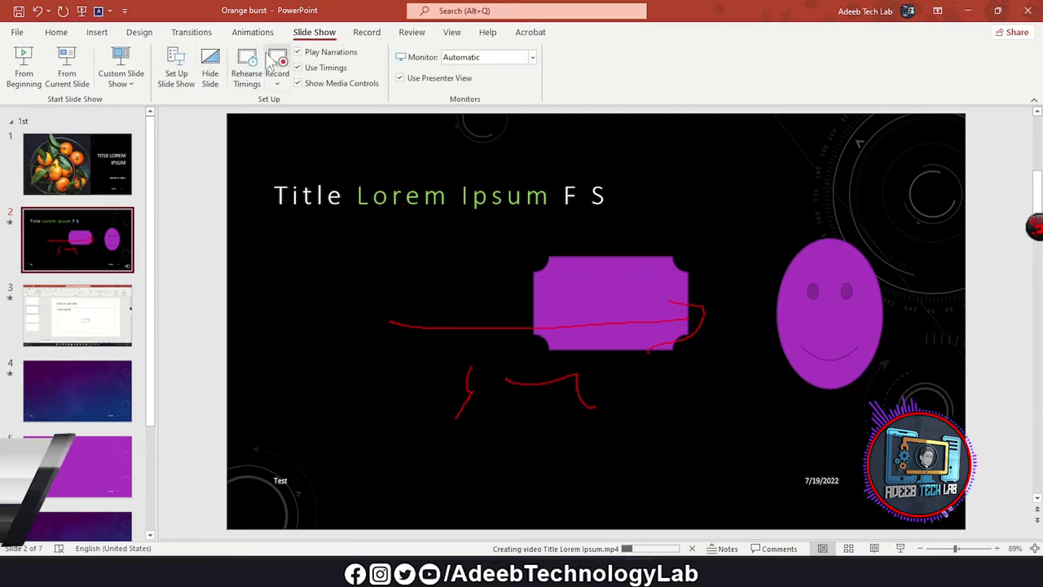
# - Browse the Record tab's options for where recording starts, then dismiss them
pyautogui.click(371, 31)
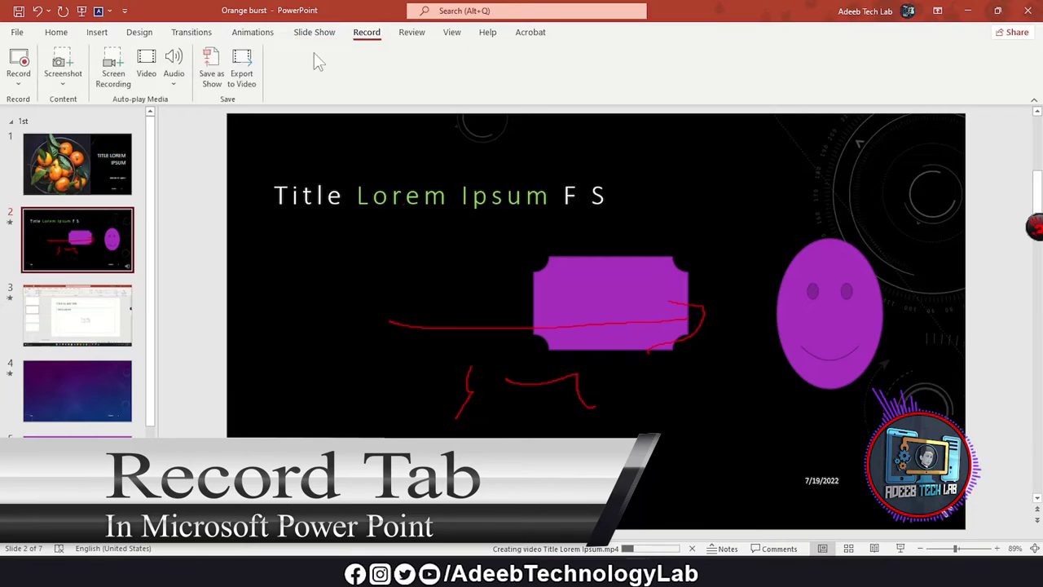
pyautogui.click(313, 33)
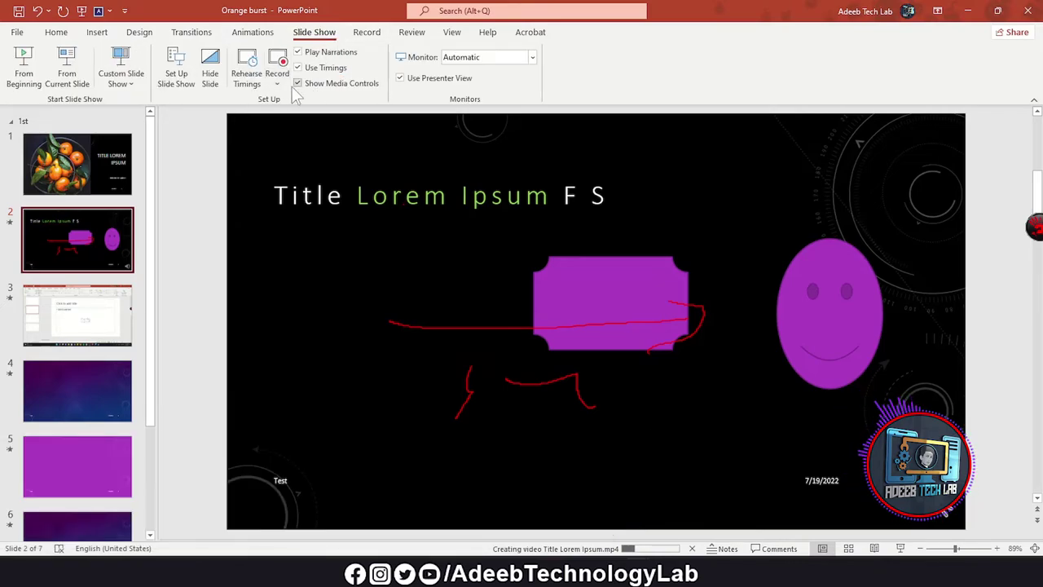
pyautogui.click(366, 34)
pyautogui.click(18, 77)
pyautogui.click(18, 77)
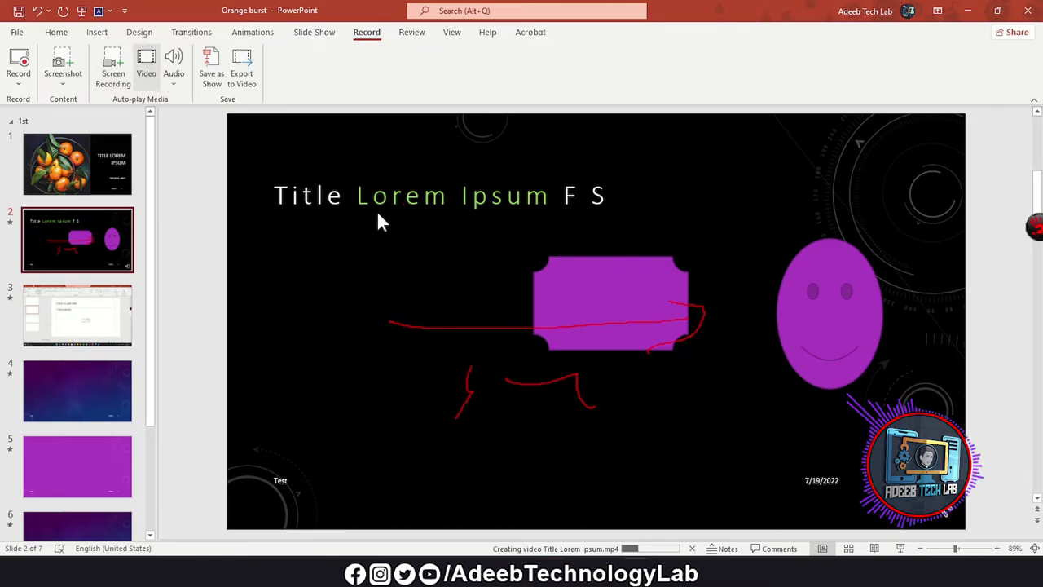
# - Cancel the video and audio insertion choices and switch to the New Microsoft PowerPoint Presentation window
pyautogui.scroll(-5, 213, 176)
pyautogui.scroll(-5, 233, 200)
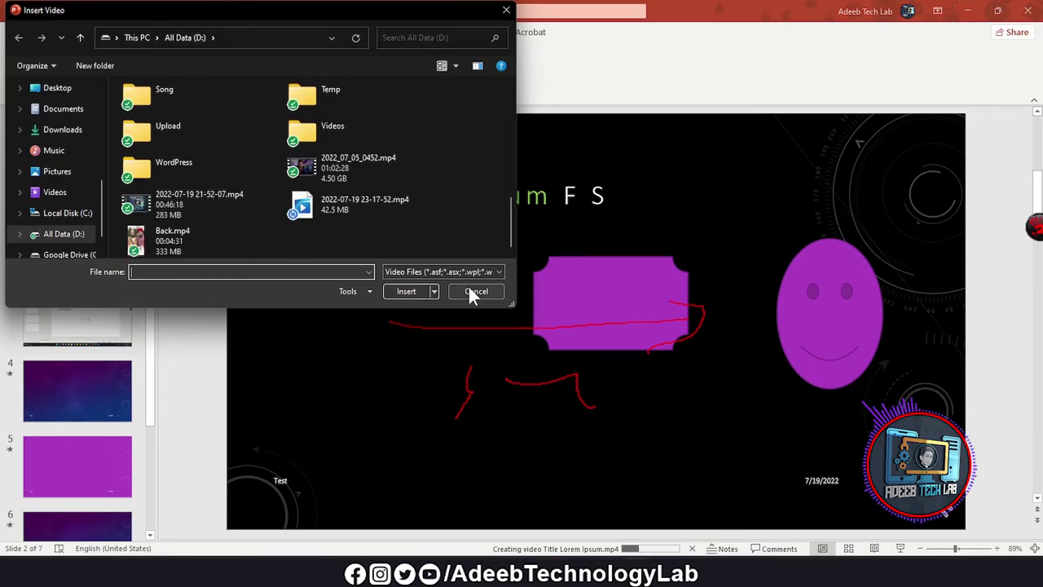
pyautogui.click(476, 292)
pyautogui.click(173, 69)
pyautogui.click(477, 241)
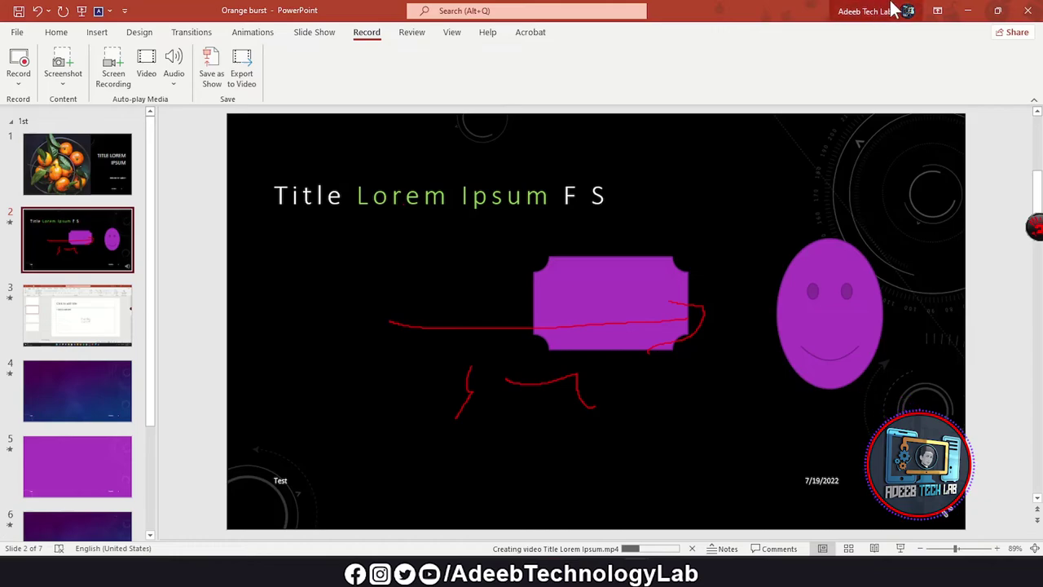
pyautogui.click(967, 10)
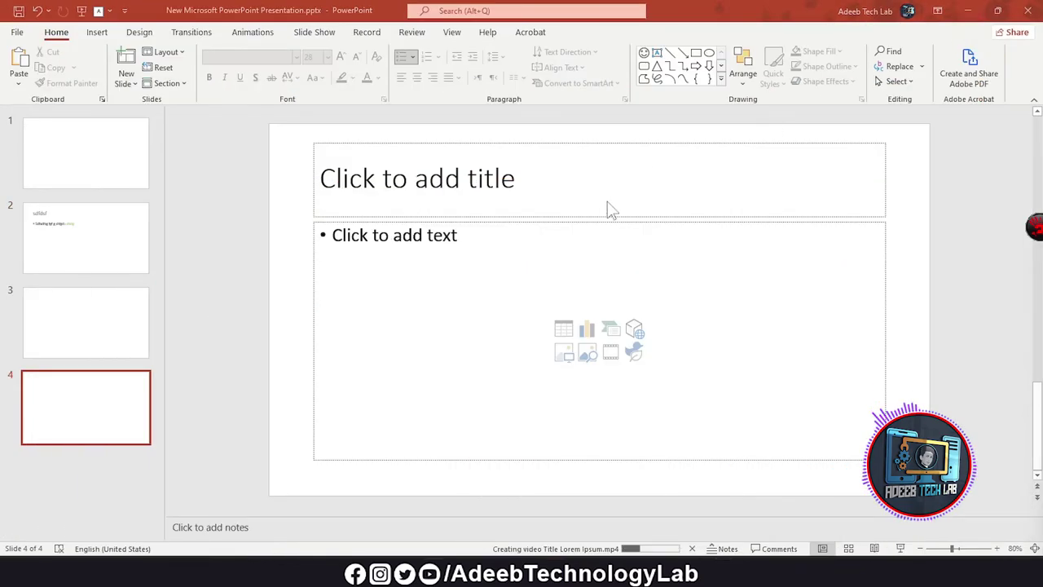
# - In File Explorer, browse to Documents on the D: drive and open Title Lorem Ipsum.mp4
pyautogui.press('super+e')
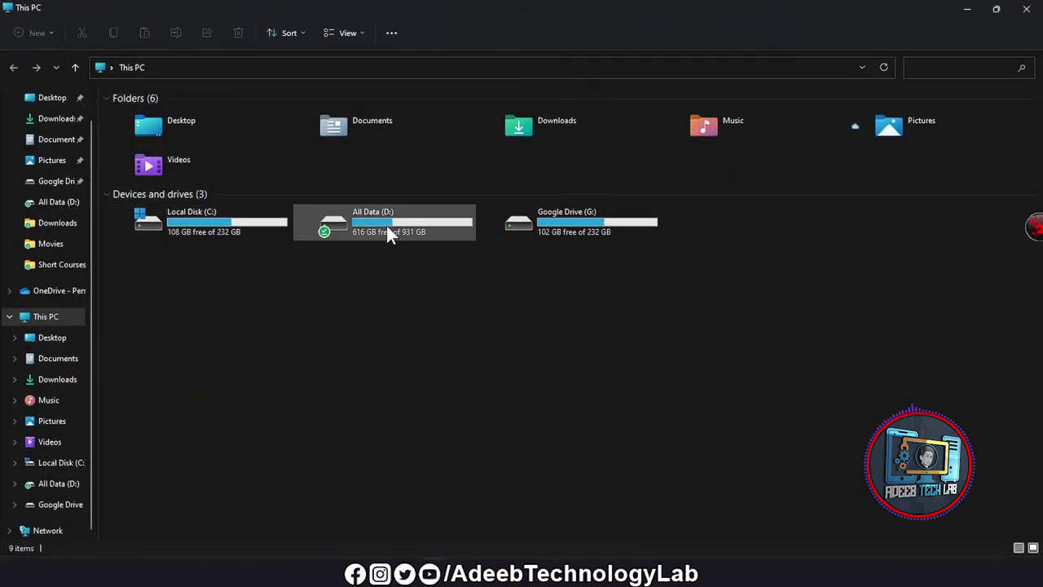
pyautogui.doubleClick(386, 228)
pyautogui.click(57, 139)
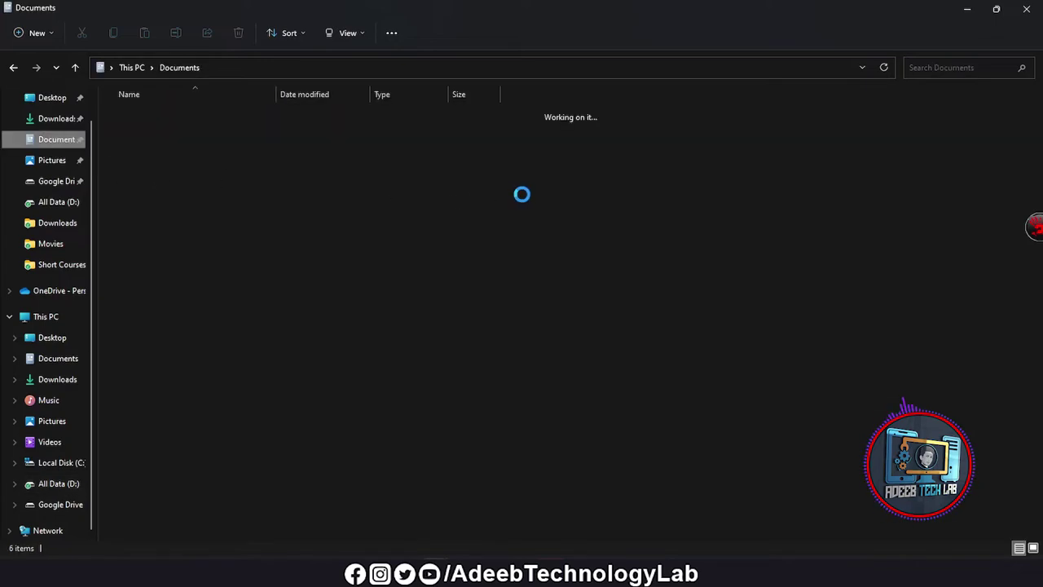
pyautogui.doubleClick(162, 222)
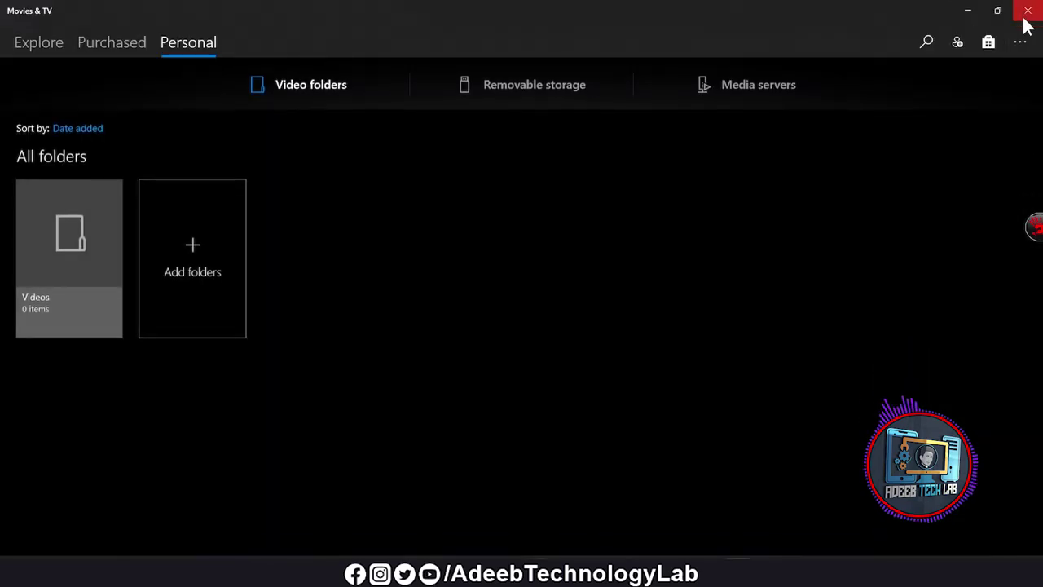
# - Close the player on the unfinished video, minimize PowerPoint, and replay Title Lorem Ipsum.mp4
pyautogui.click(1026, 8)
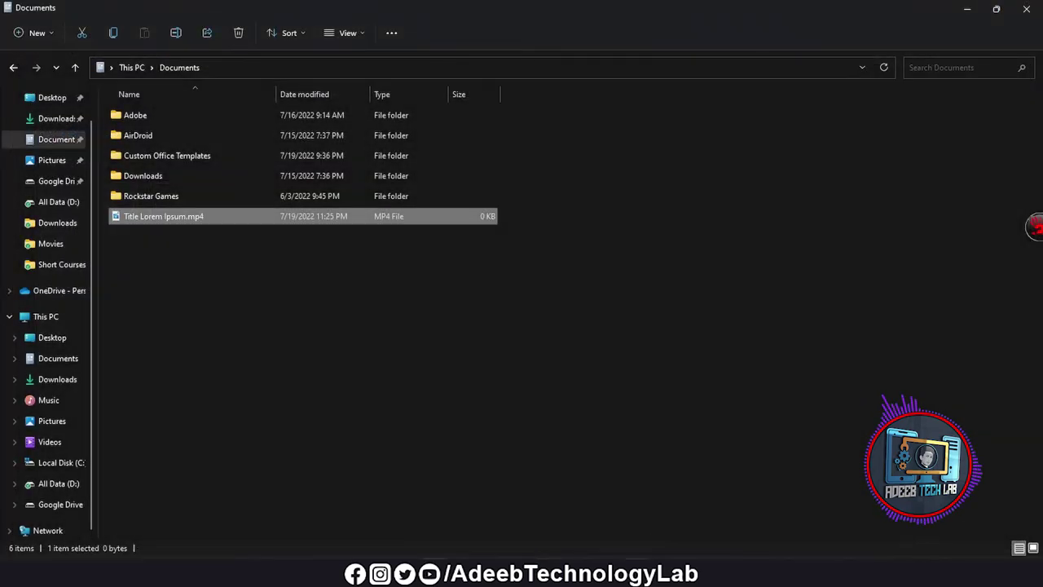
pyautogui.moveTo(628, 561)
pyautogui.click(687, 496)
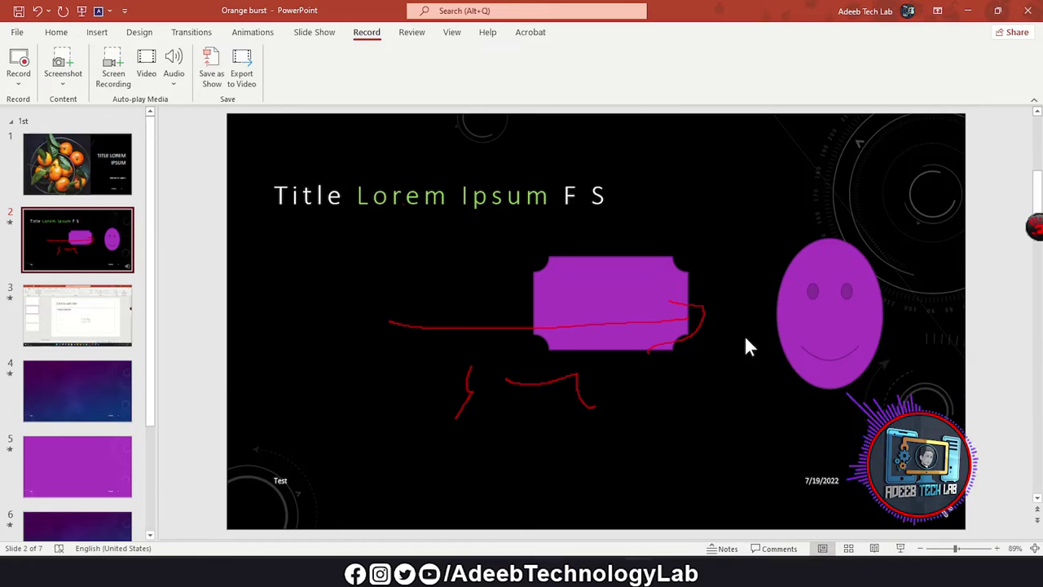
pyautogui.click(967, 9)
pyautogui.doubleClick(200, 217)
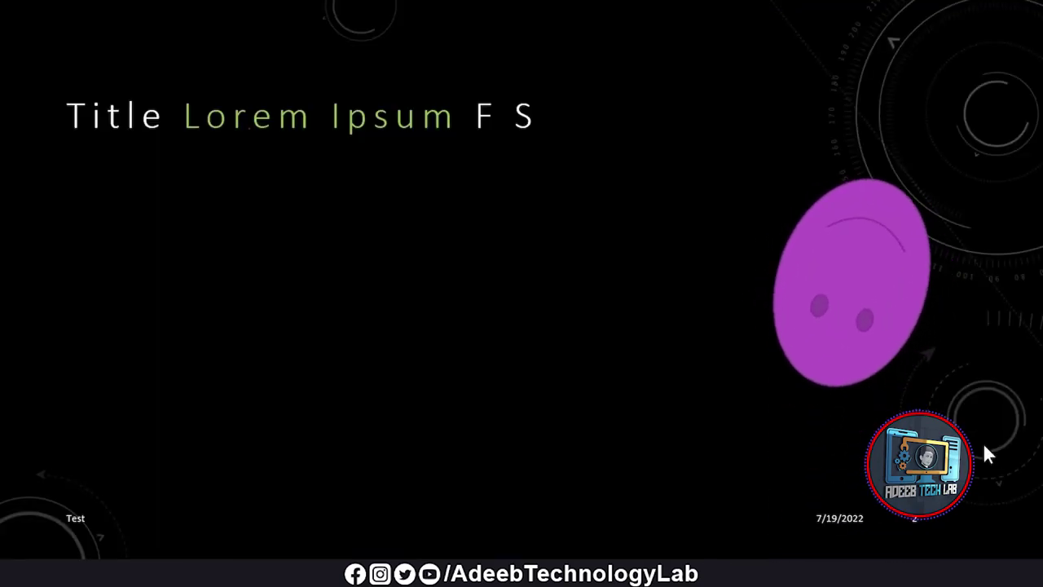
# - Mute Title Lorem Ipsum.mp4, watch slide 2's red ink sketches replay, then close Windows Media Player
pyautogui.click(33, 551)
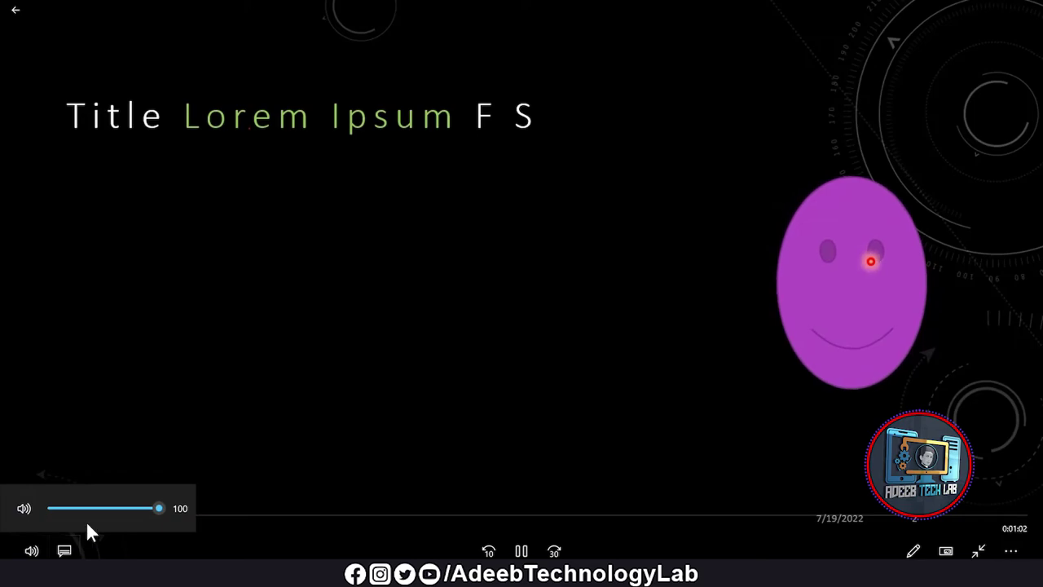
pyautogui.click(25, 507)
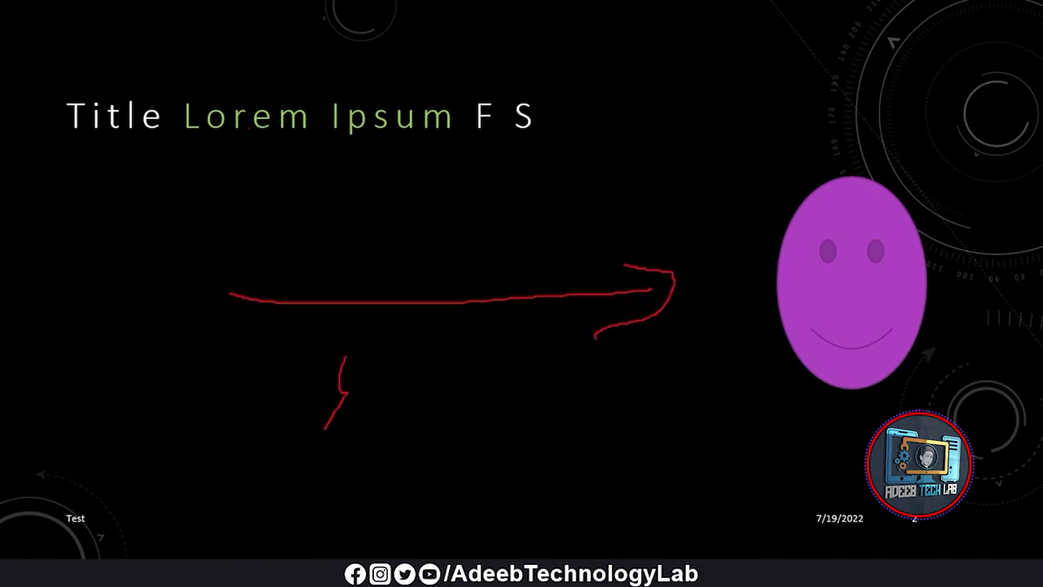
pyautogui.moveTo(698, 238)
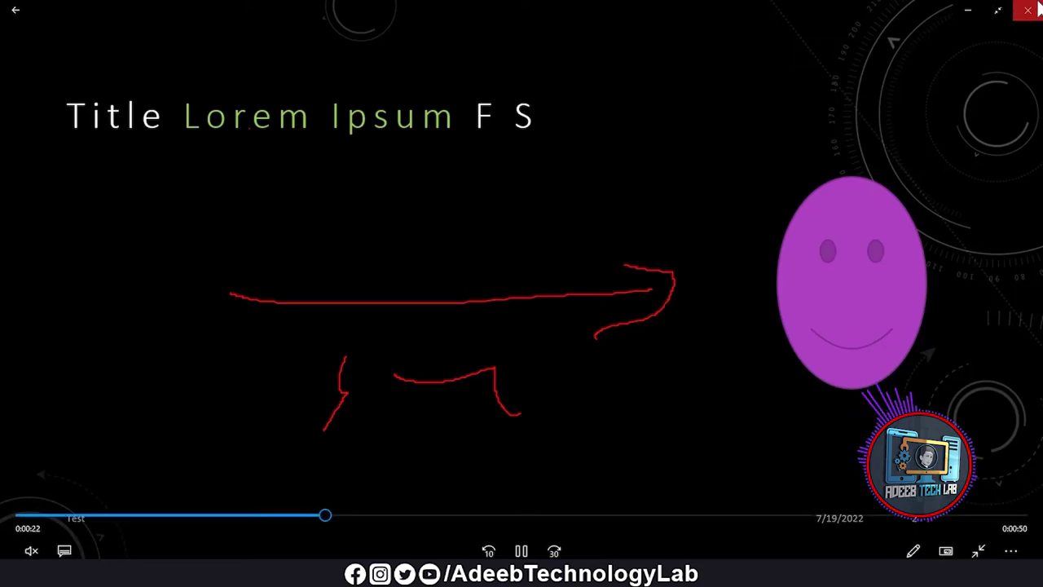
pyautogui.click(1038, 6)
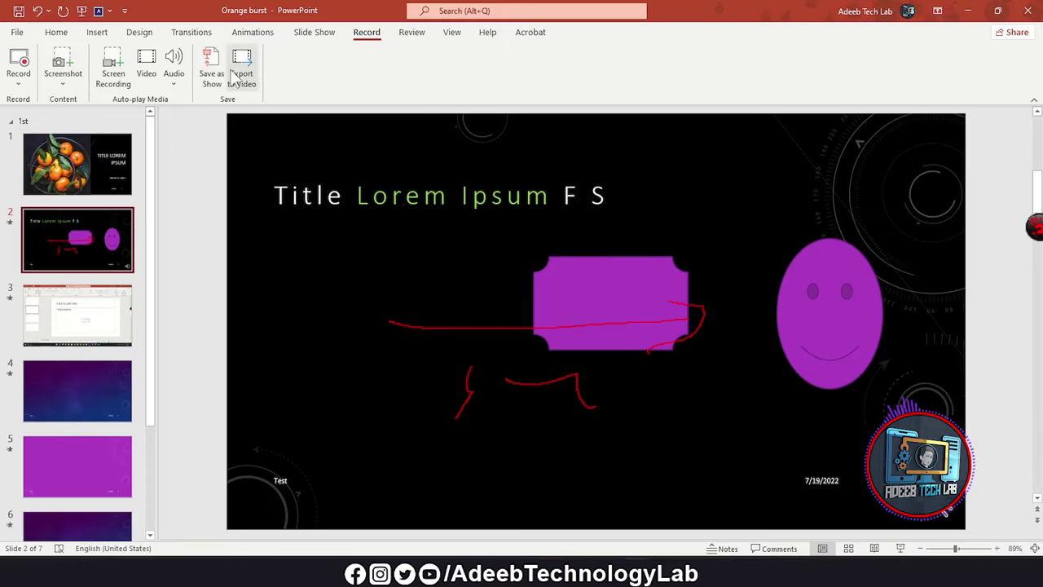
# - Cycle through Outline, Slide Sorter, Notes Page and Reading views, then return to Normal view
pyautogui.click(411, 34)
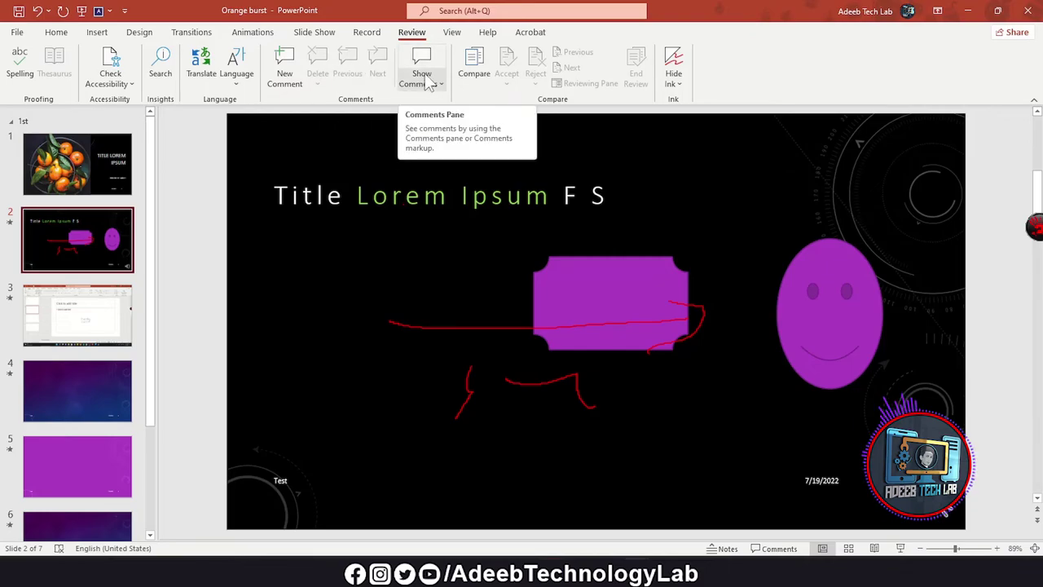
pyautogui.click(451, 33)
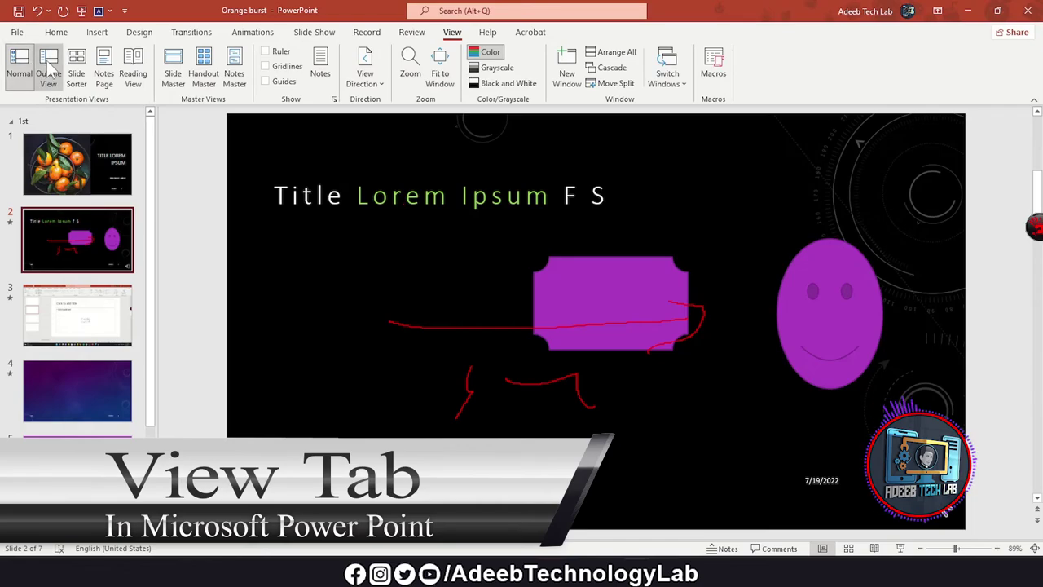
pyautogui.click(49, 72)
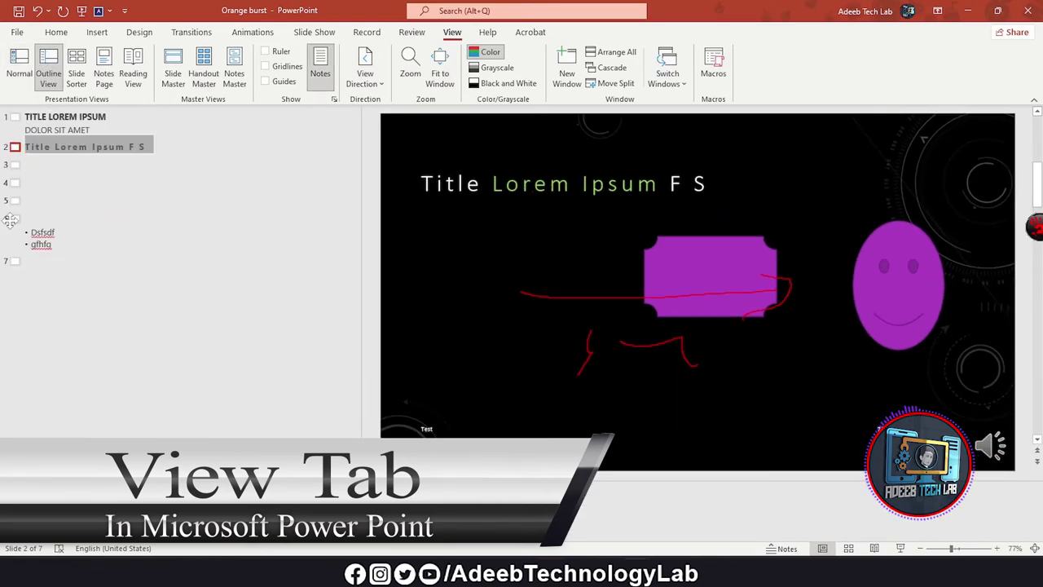
pyautogui.click(19, 72)
pyautogui.click(75, 71)
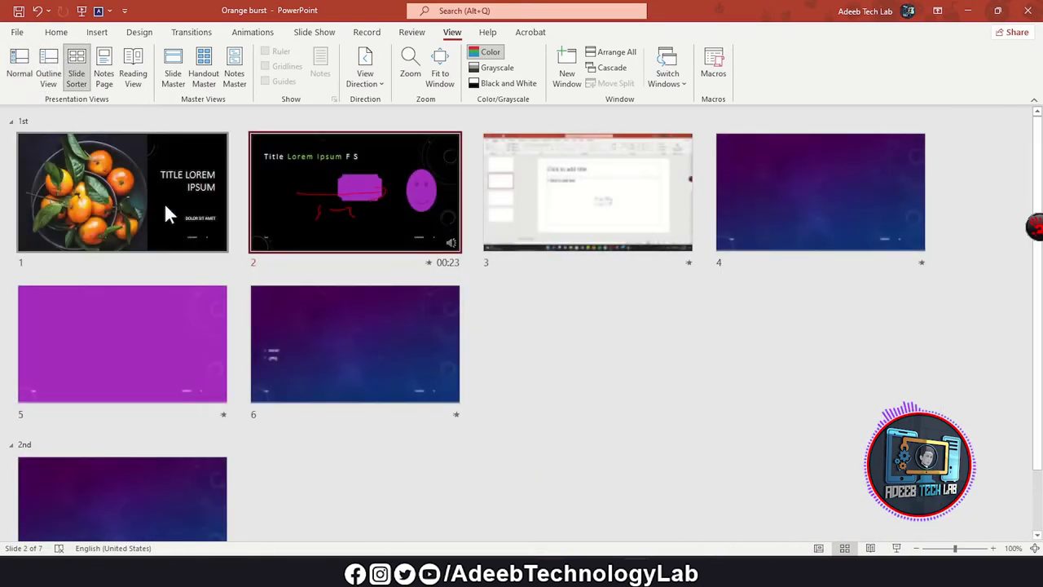
pyautogui.scroll(-2, 245, 211)
pyautogui.click(103, 72)
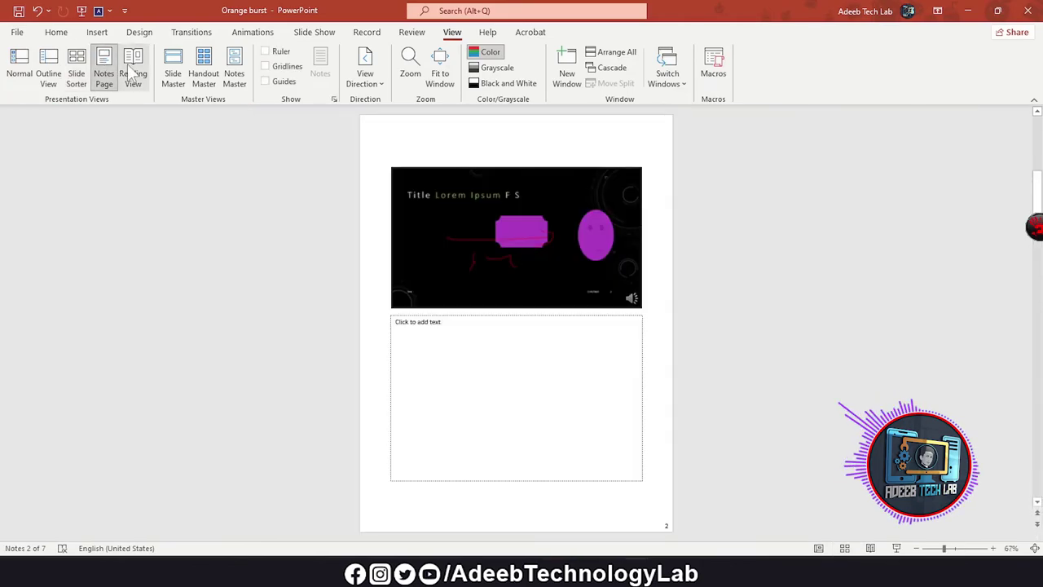
pyautogui.click(133, 71)
pyautogui.click(731, 219)
pyautogui.press('Escape')
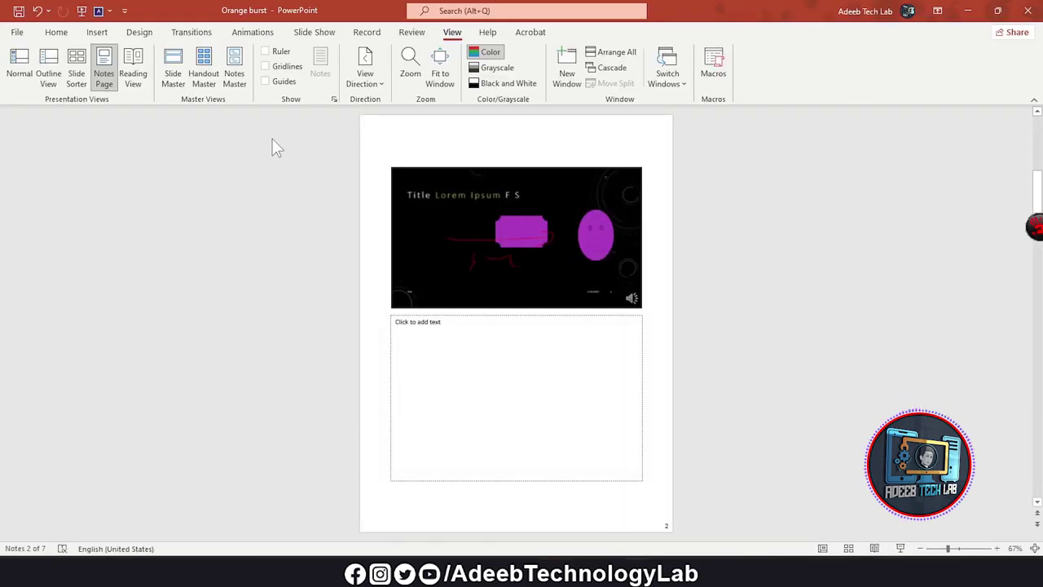
pyautogui.click(25, 71)
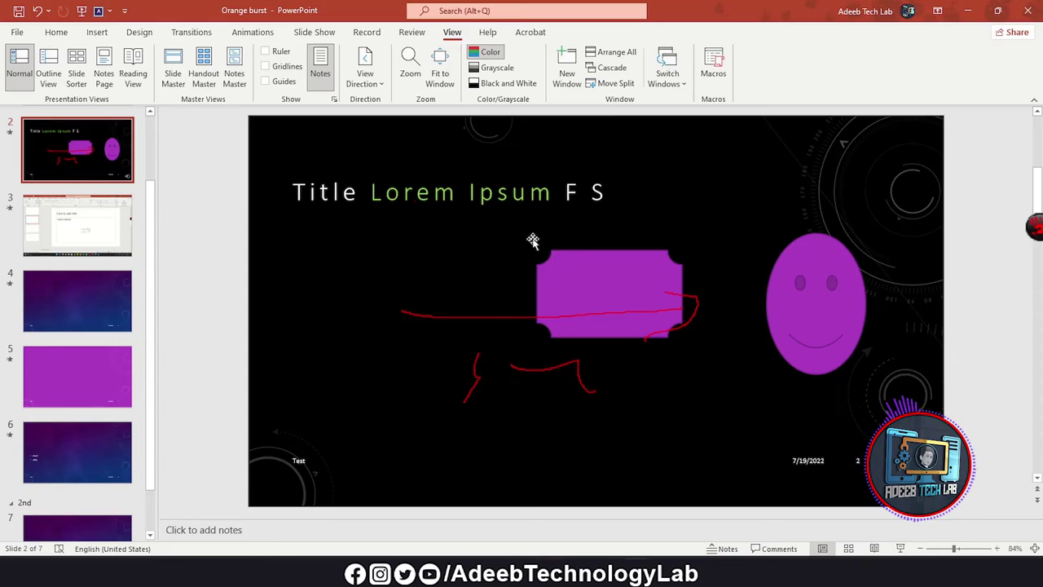
# - Drag the screenshot slide from position 3 to fifth place, after the purple slide
pyautogui.scroll(-1, 114, 263)
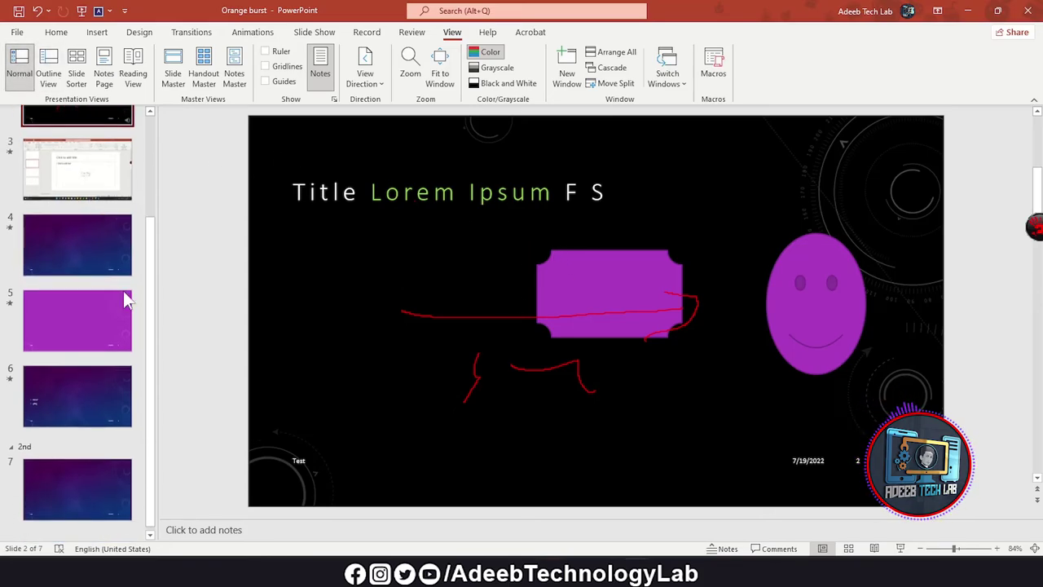
pyautogui.scroll(2, 110, 269)
pyautogui.scroll(-2, 76, 235)
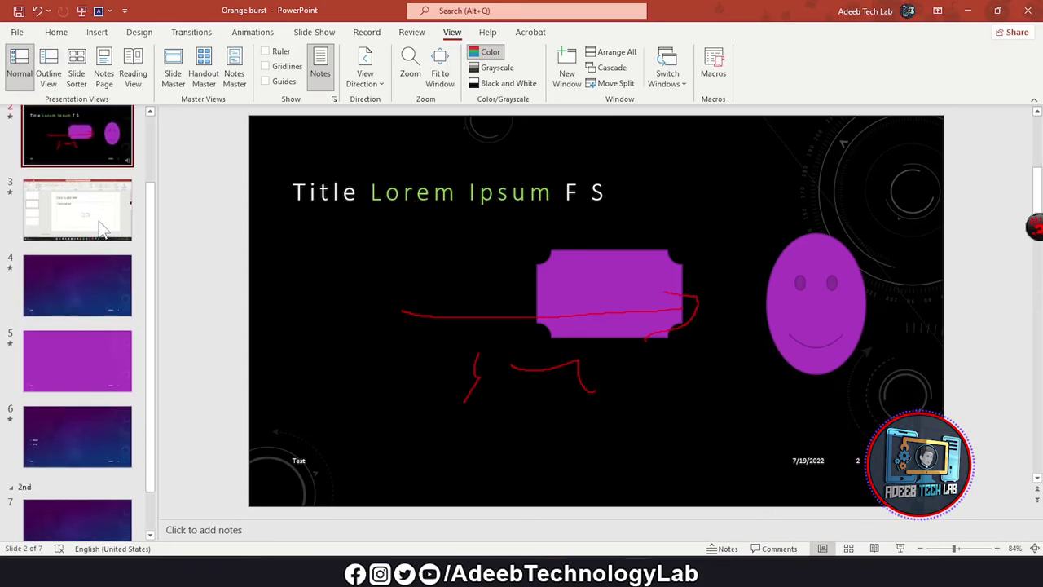
pyautogui.scroll(2, 91, 269)
pyautogui.scroll(-1, 81, 204)
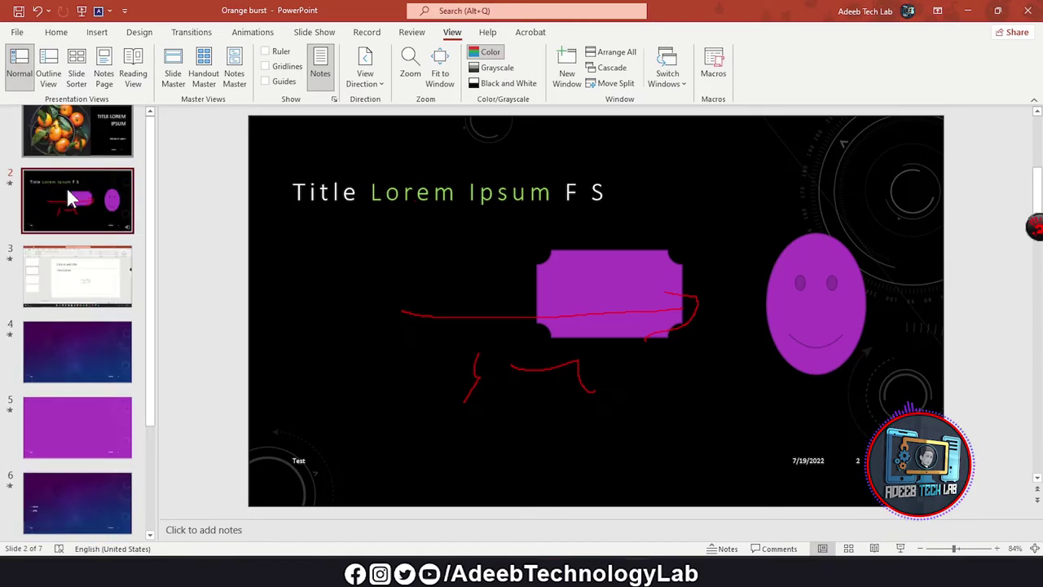
pyautogui.scroll(-1, 69, 198)
pyautogui.moveTo(68, 245); pyautogui.dragTo(79, 319)
pyautogui.click(109, 264)
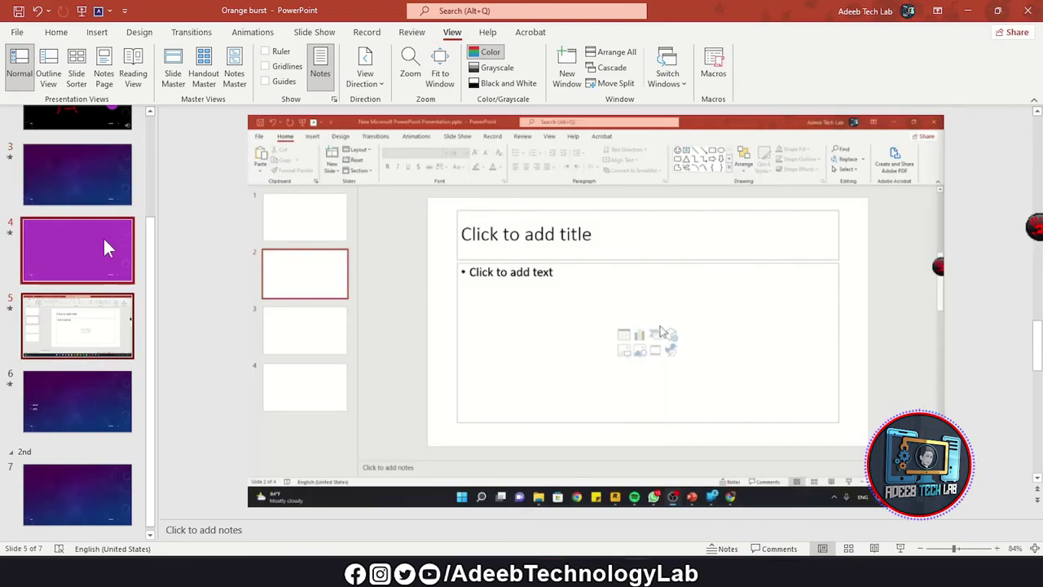
# - Preview slide 3's Layout gallery from its context menu, then close it without changing the layout
pyautogui.rightClick(89, 174)
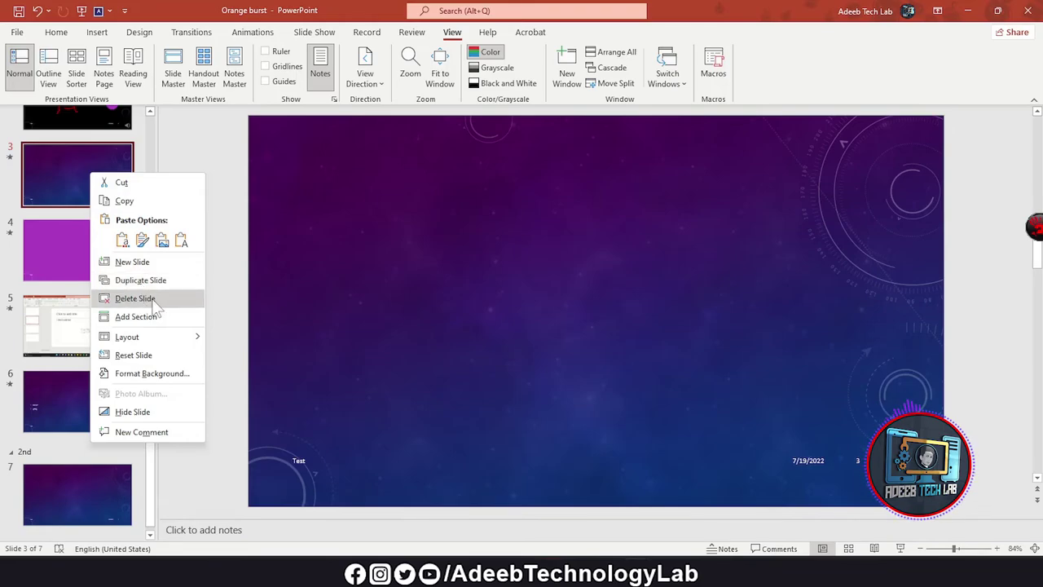
pyautogui.moveTo(130, 337)
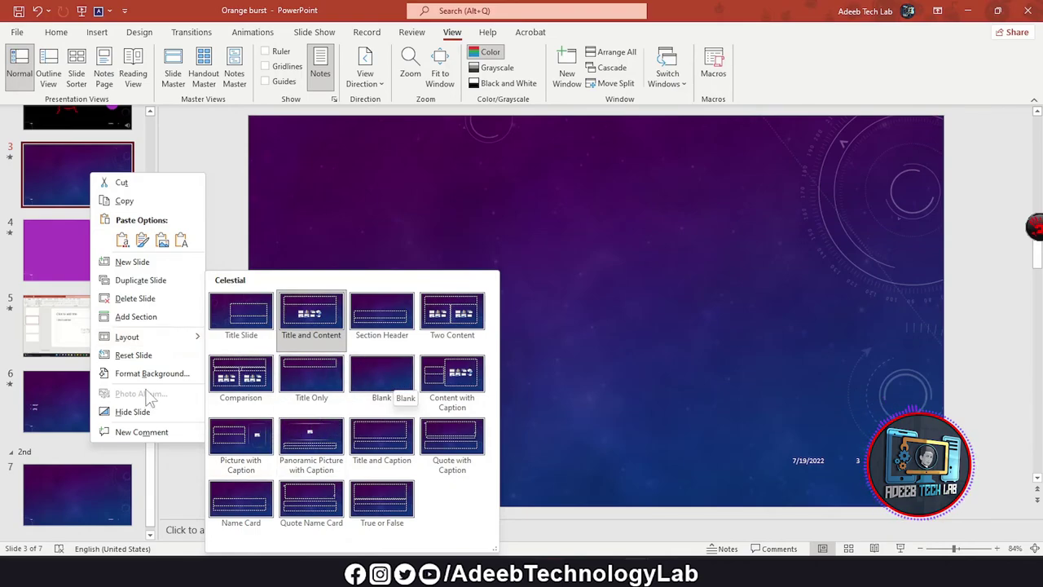
pyautogui.press('Escape')
pyautogui.scroll(2, 82, 310)
pyautogui.scroll(1, 88, 326)
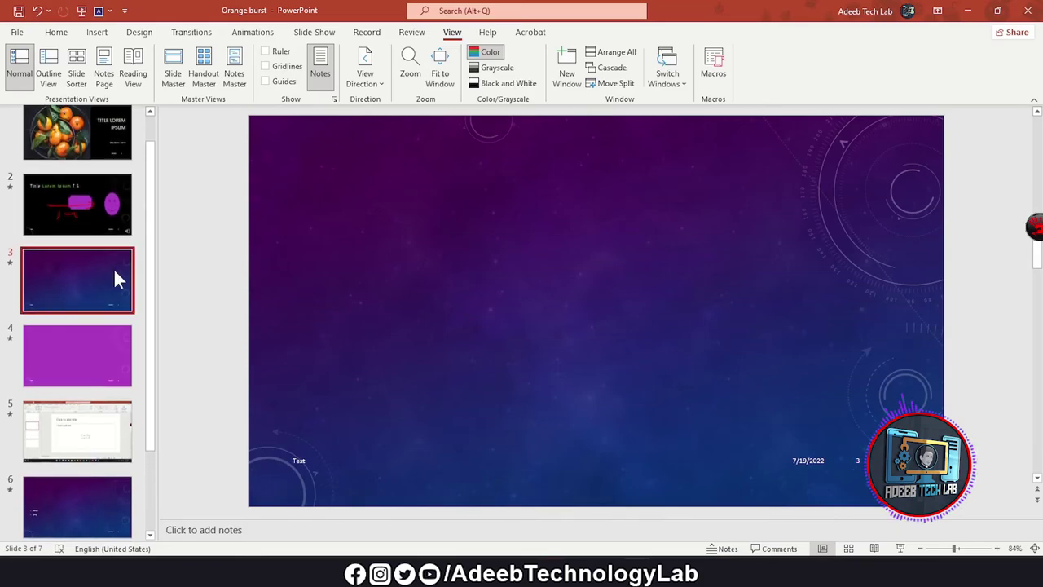
pyautogui.click(412, 33)
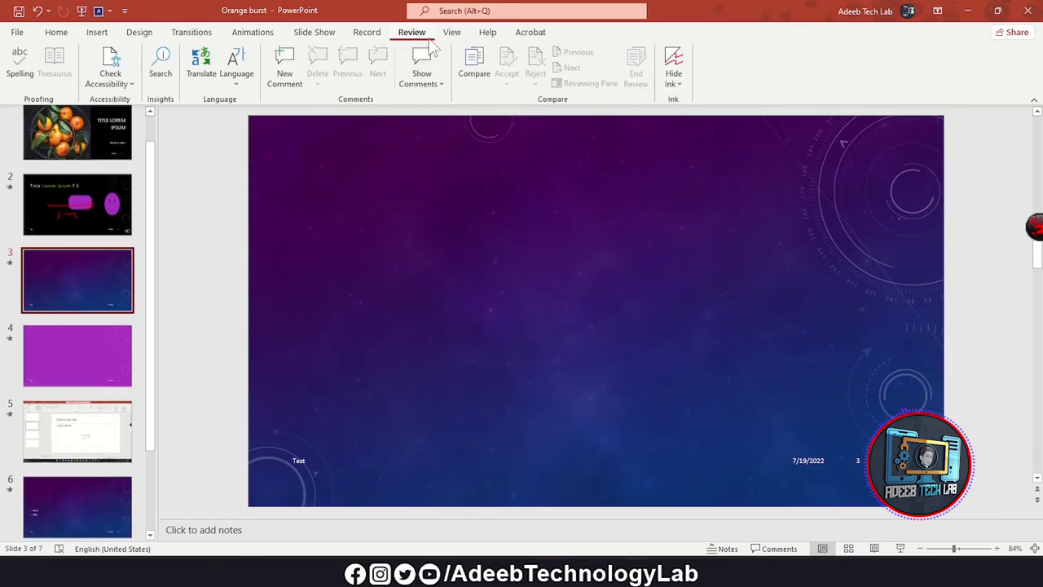
pyautogui.click(450, 34)
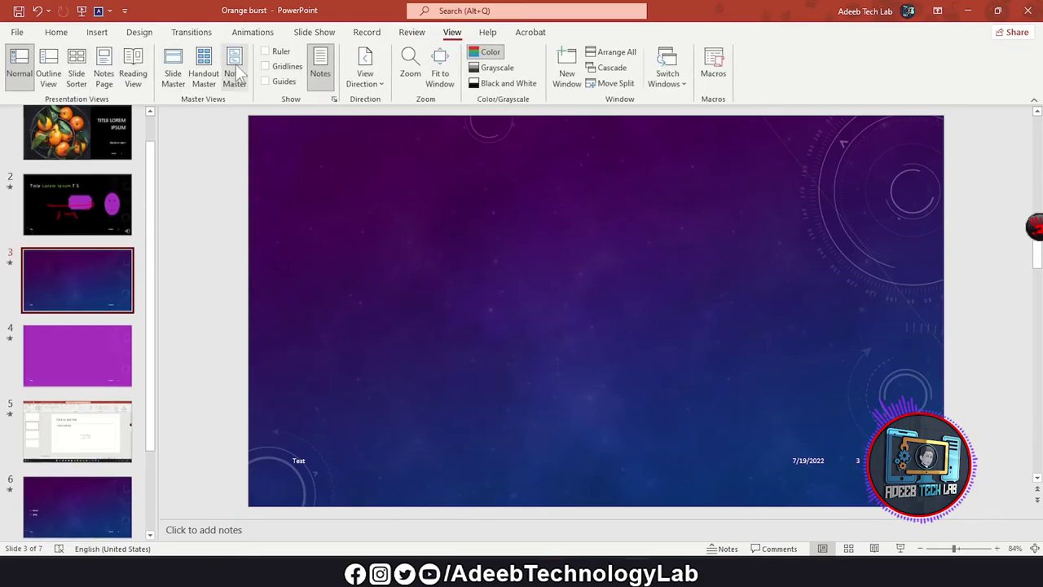
pyautogui.click(206, 79)
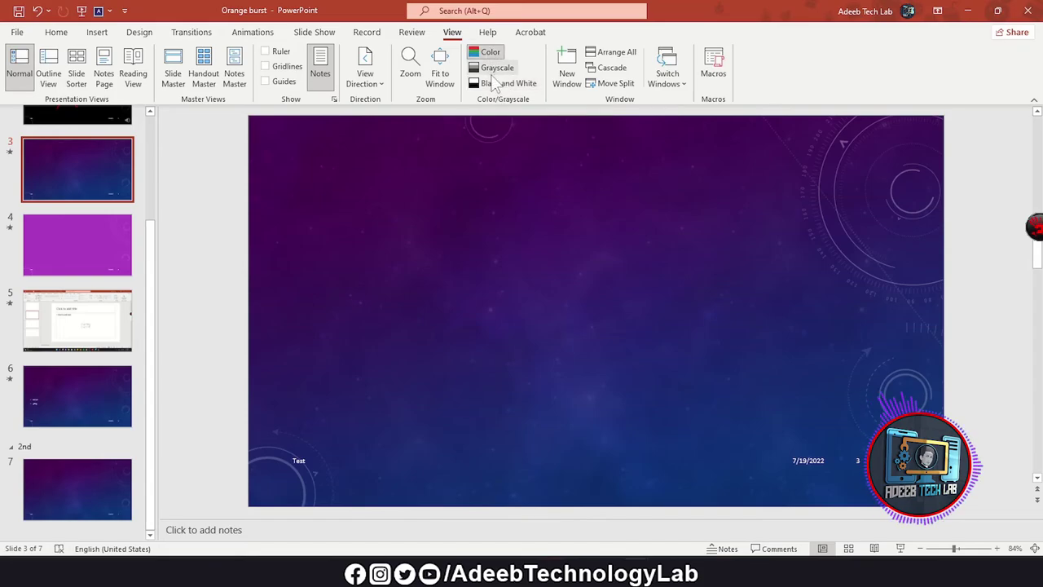
pyautogui.click(493, 68)
pyautogui.scroll(1, 66, 235)
pyautogui.scroll(2, 67, 236)
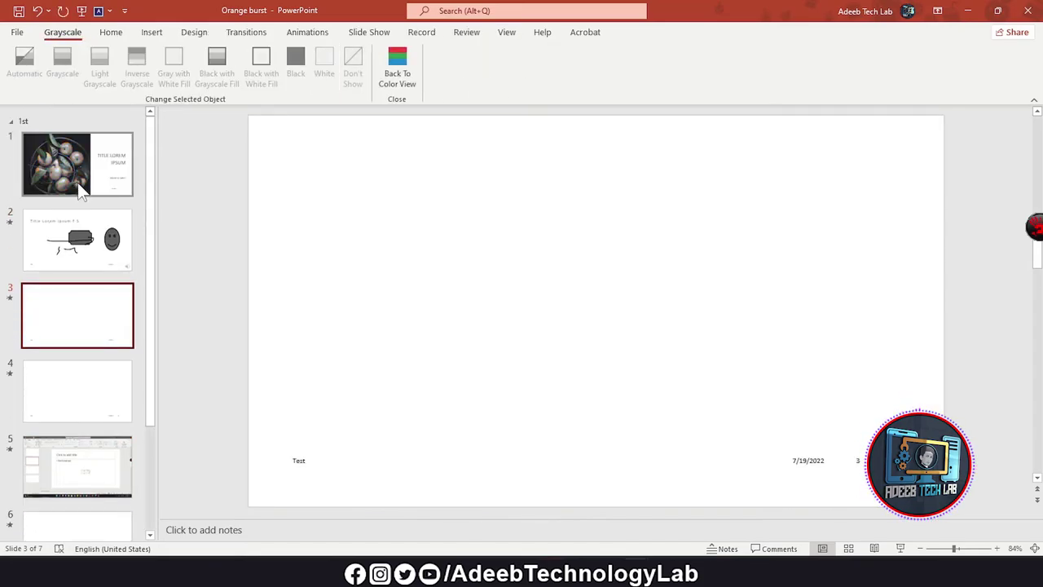
pyautogui.click(423, 36)
pyautogui.click(506, 32)
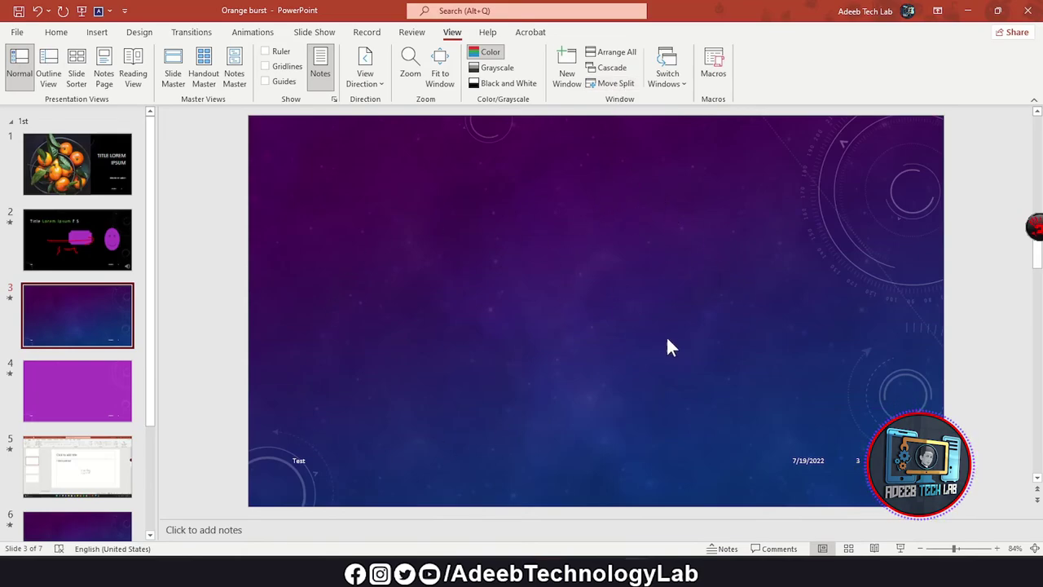
# - Open the Help pane, view the topics on designing slides, then close the pane
pyautogui.click(489, 33)
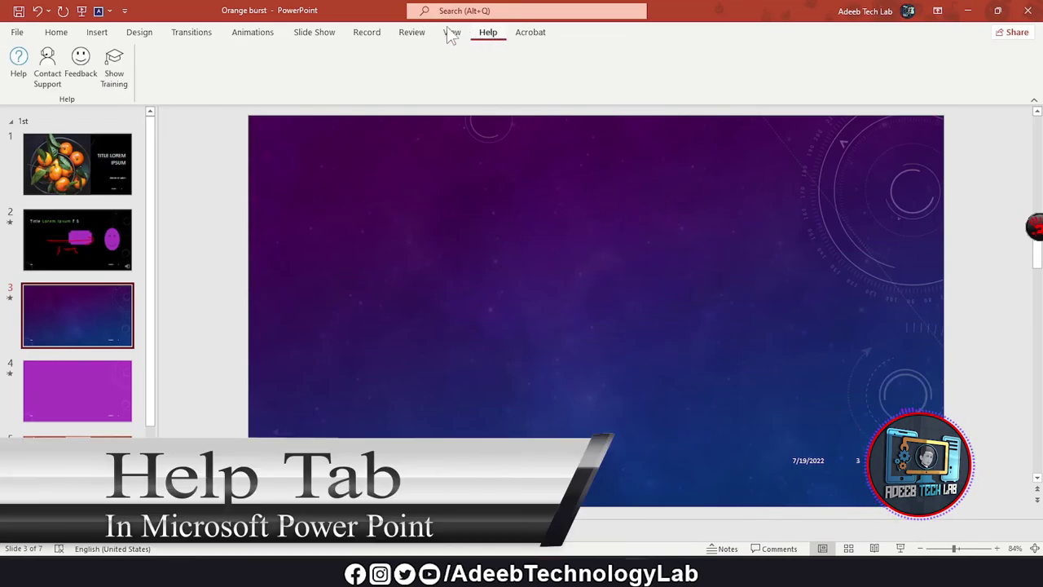
pyautogui.click(24, 86)
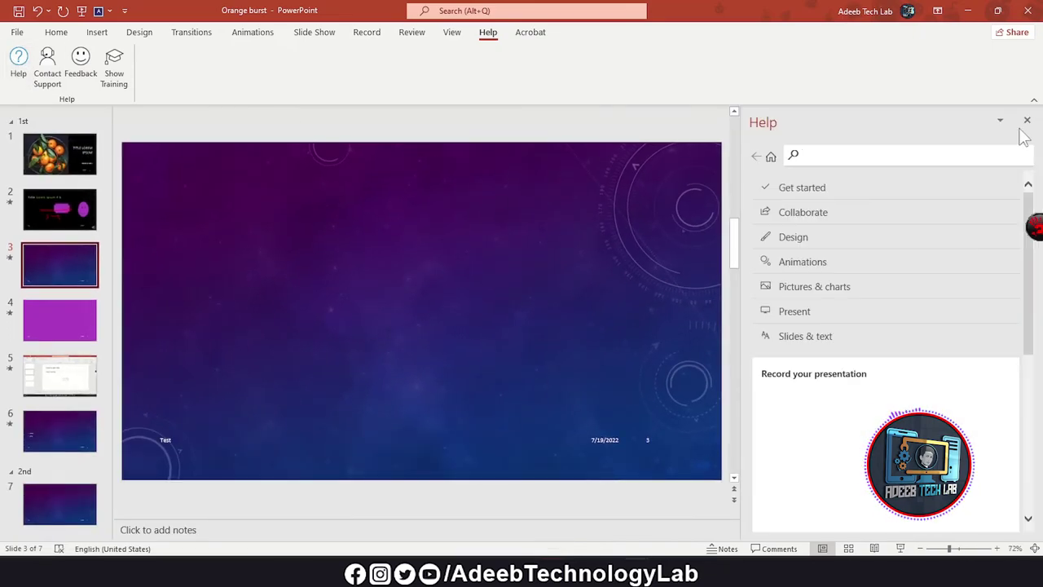
pyautogui.scroll(-4, 834, 316)
pyautogui.scroll(5, 820, 233)
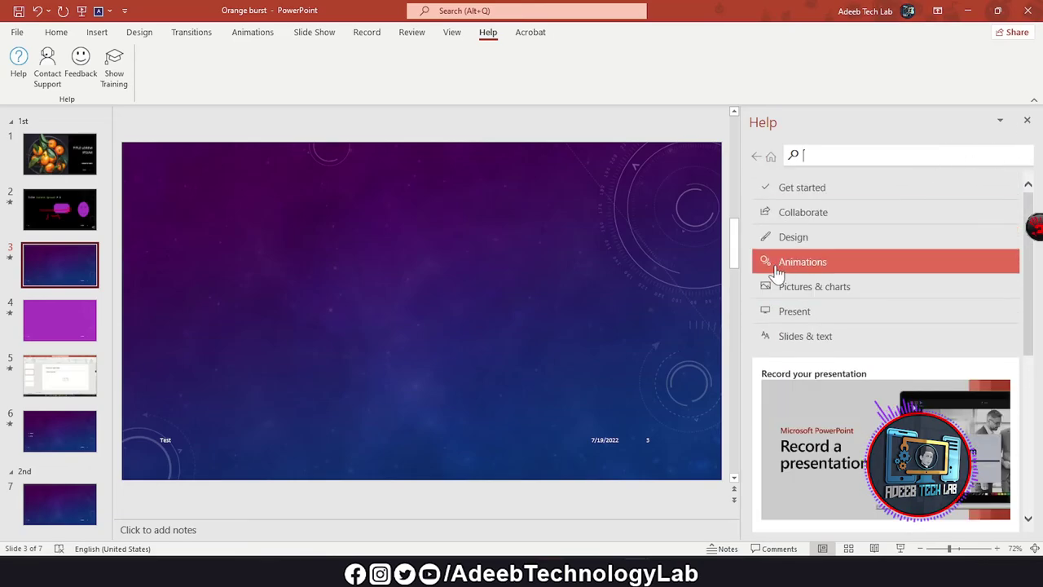
pyautogui.click(797, 300)
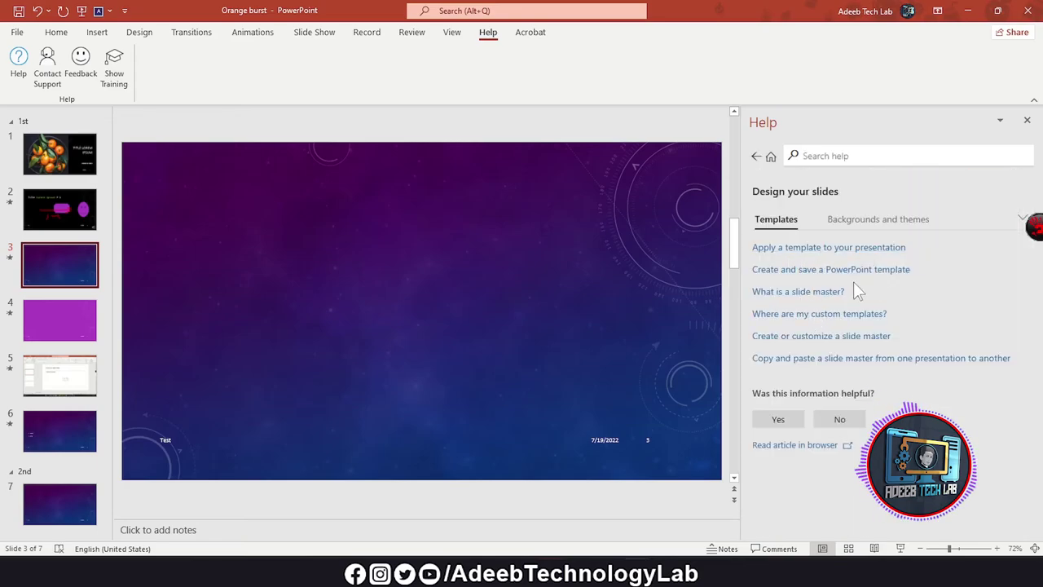
pyautogui.click(1027, 120)
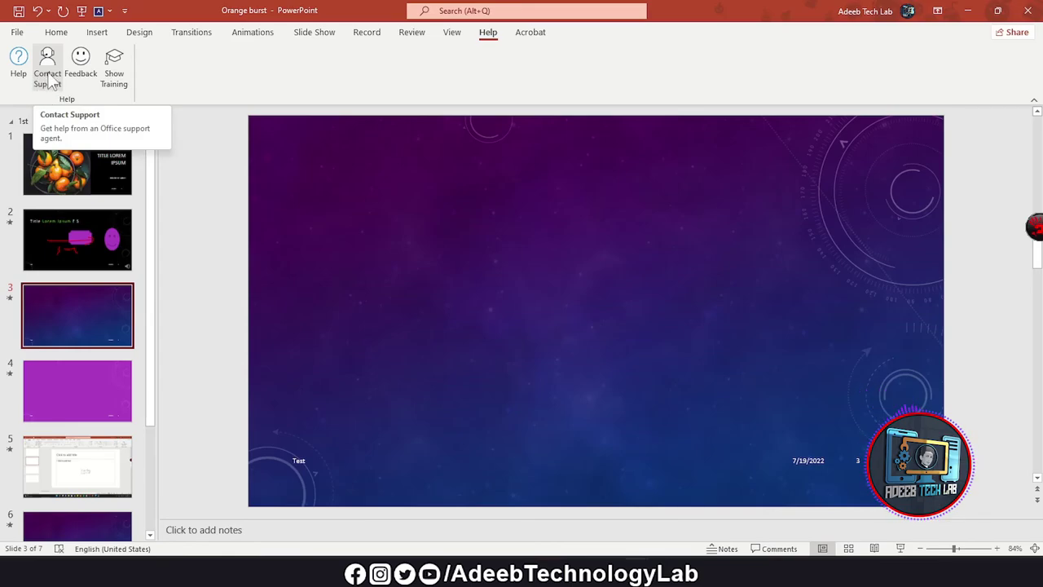
# - Browse the online PowerPoint training topics, close the pane, and show the Acrobat tab
pyautogui.click(115, 67)
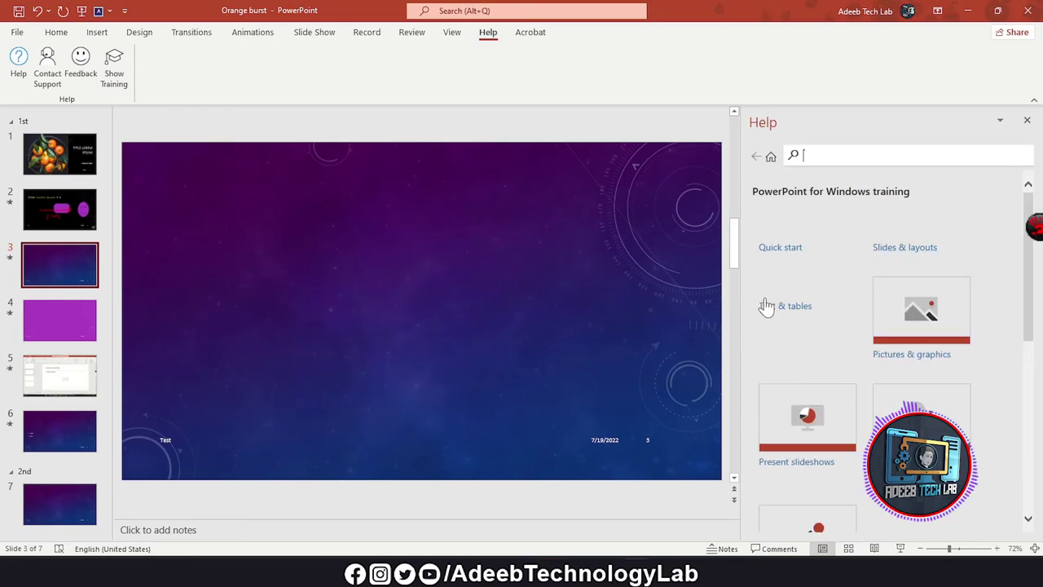
pyautogui.scroll(-1, 868, 383)
pyautogui.scroll(-3, 897, 344)
pyautogui.scroll(2, 885, 326)
pyautogui.scroll(-4, 884, 322)
pyautogui.scroll(5, 884, 322)
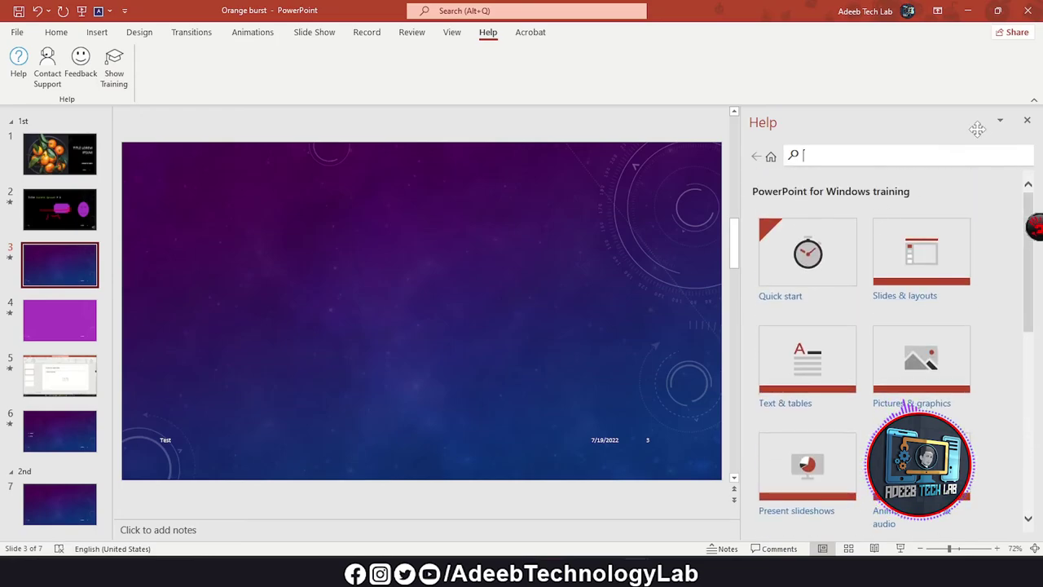
pyautogui.click(1027, 120)
pyautogui.click(530, 34)
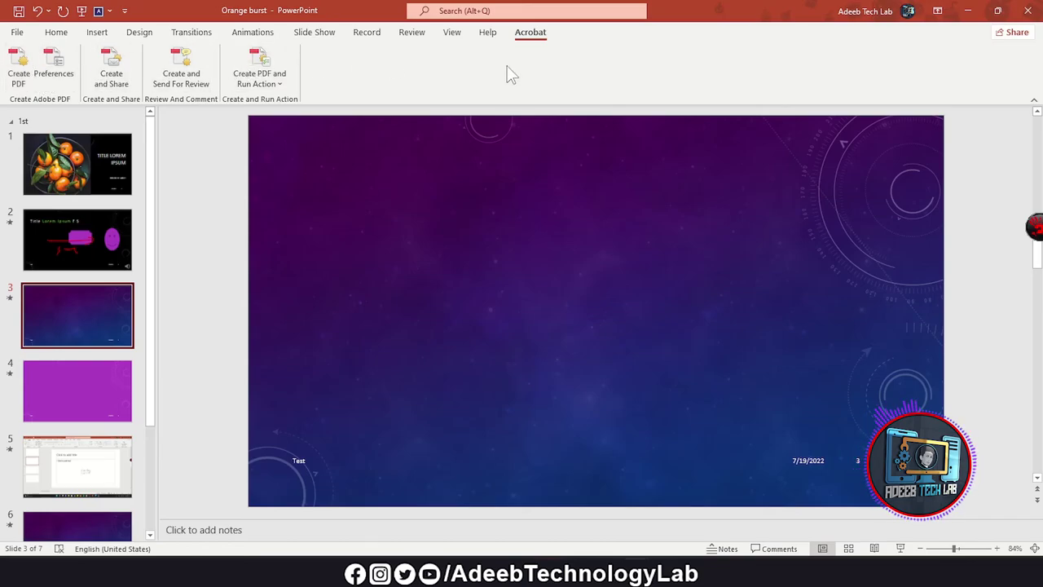
# - Step down to slide 6 and back to slide 1, then view the Animations, Transitions and Design tabs
pyautogui.press('pagedown')
pyautogui.press('pagedown')
pyautogui.press('pagedown')
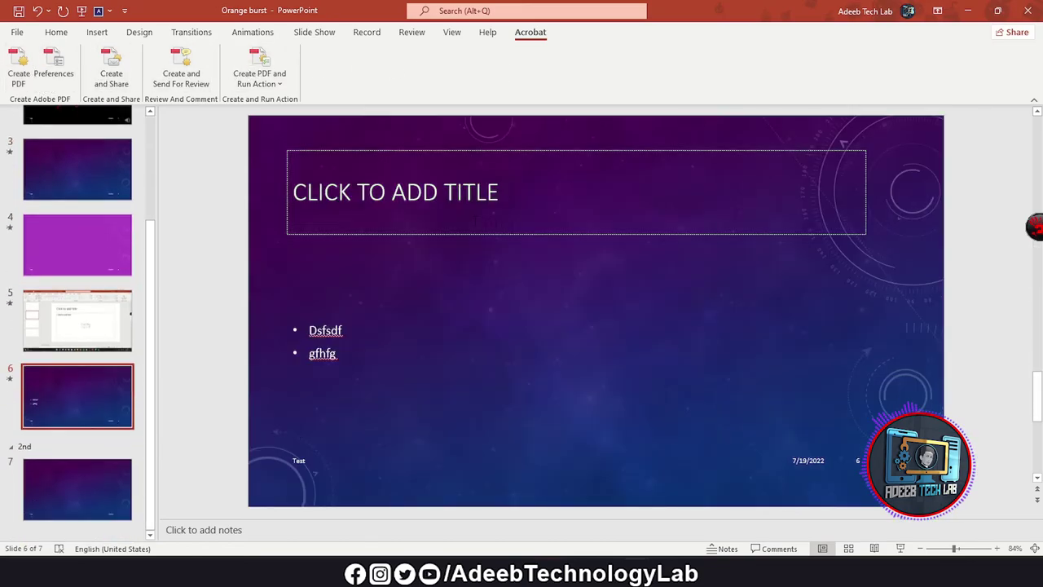
pyautogui.press('Home')
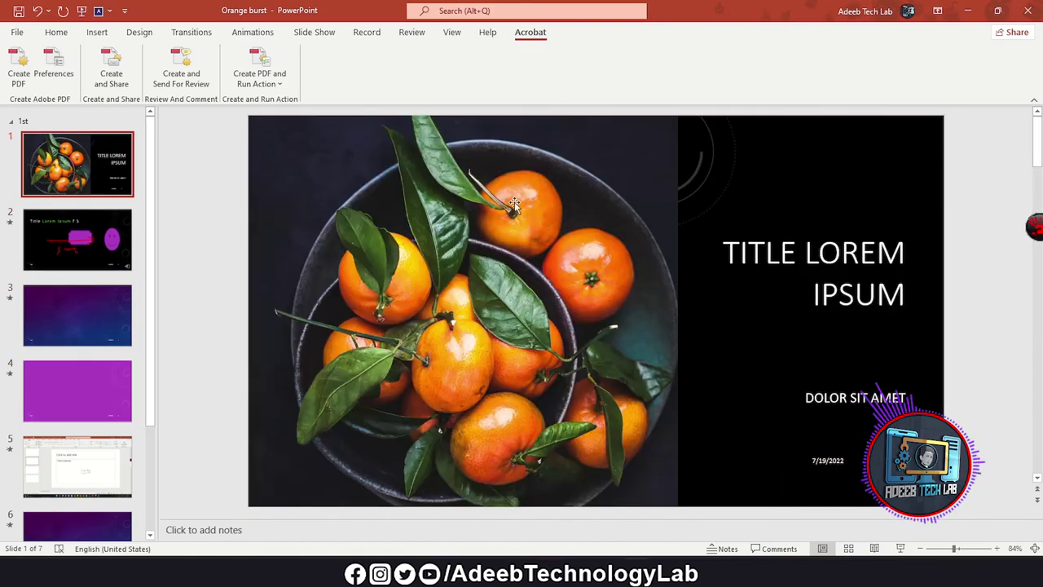
pyautogui.scroll(-2, 407, 199)
pyautogui.click(253, 32)
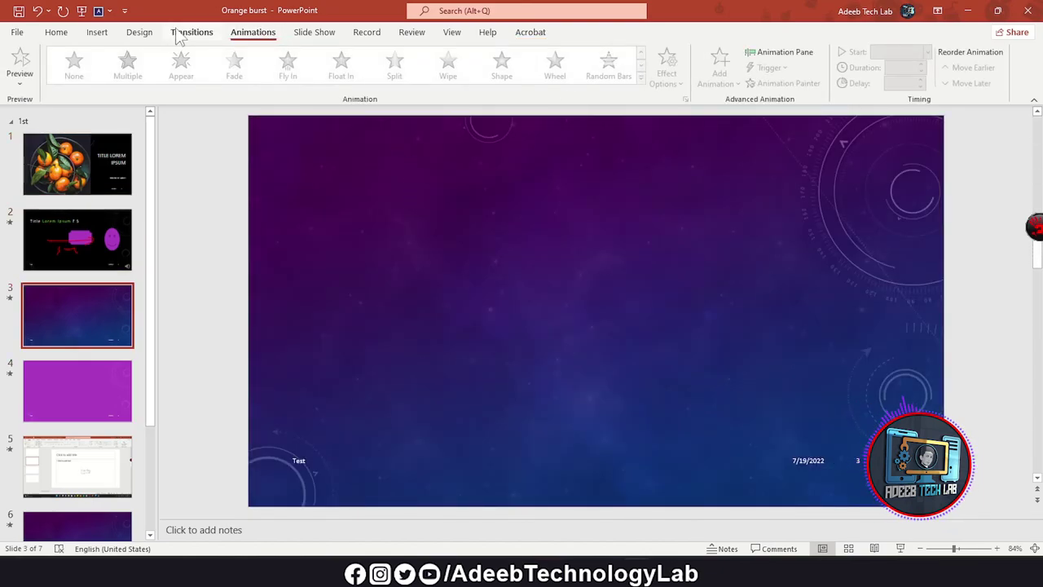
pyautogui.click(186, 33)
pyautogui.click(139, 33)
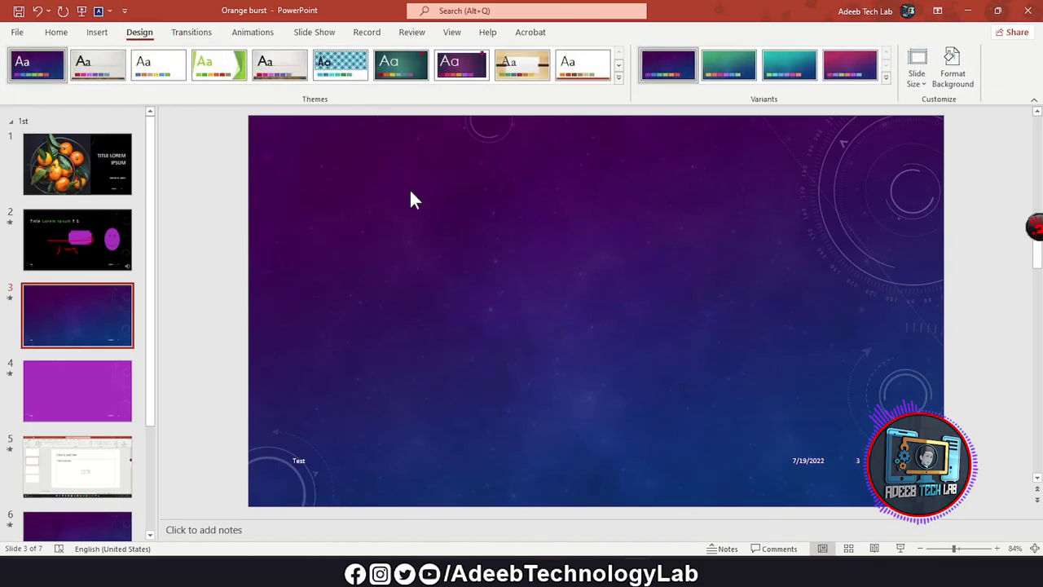
# - Display slide 4, then slide 2, then the title slide with the oranges
pyautogui.scroll(-3, 461, 210)
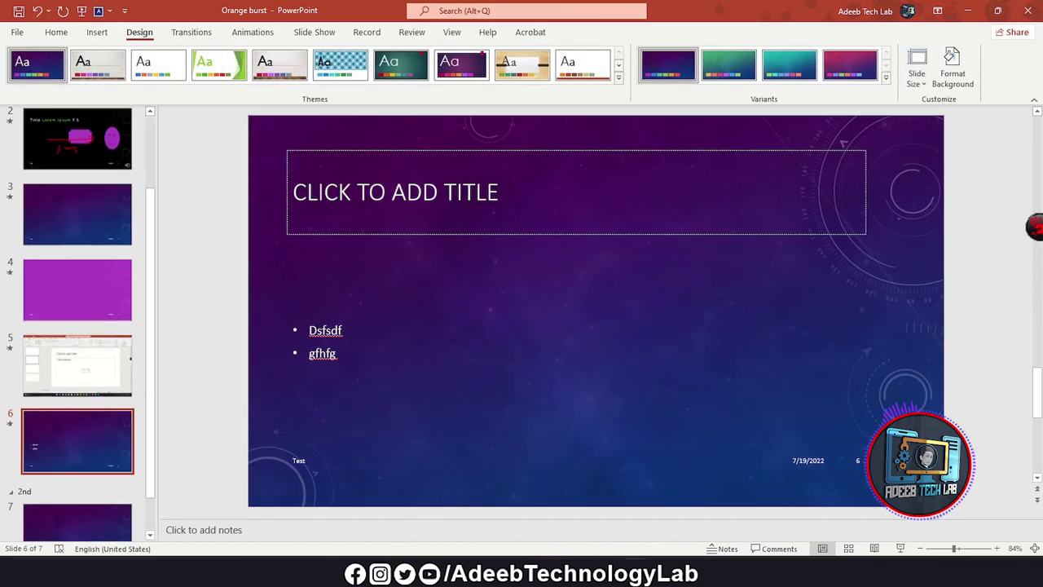
pyautogui.click(99, 267)
pyautogui.scroll(-1, 520, 212)
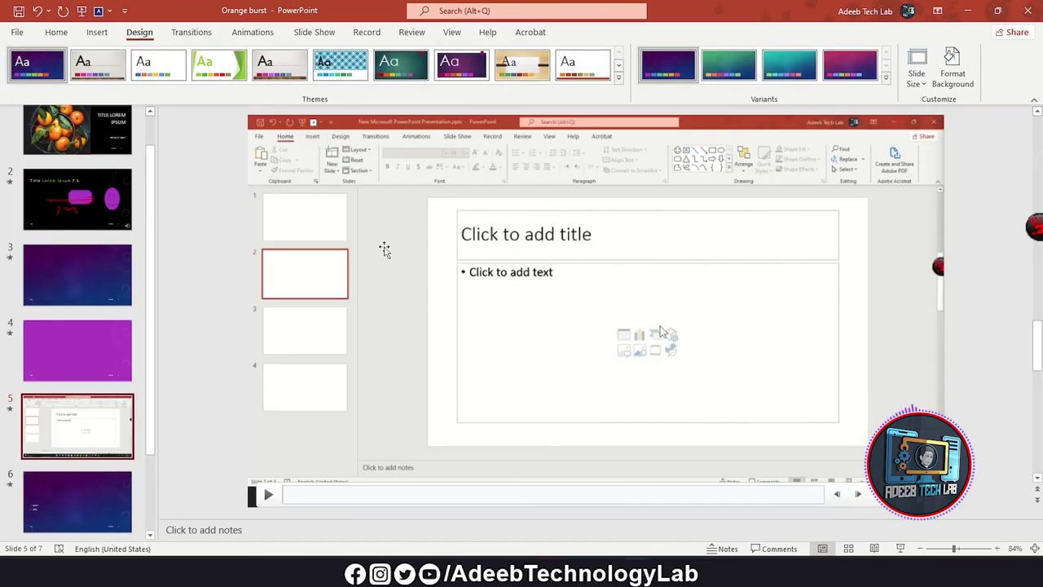
pyautogui.scroll(1, 312, 246)
pyautogui.click(87, 204)
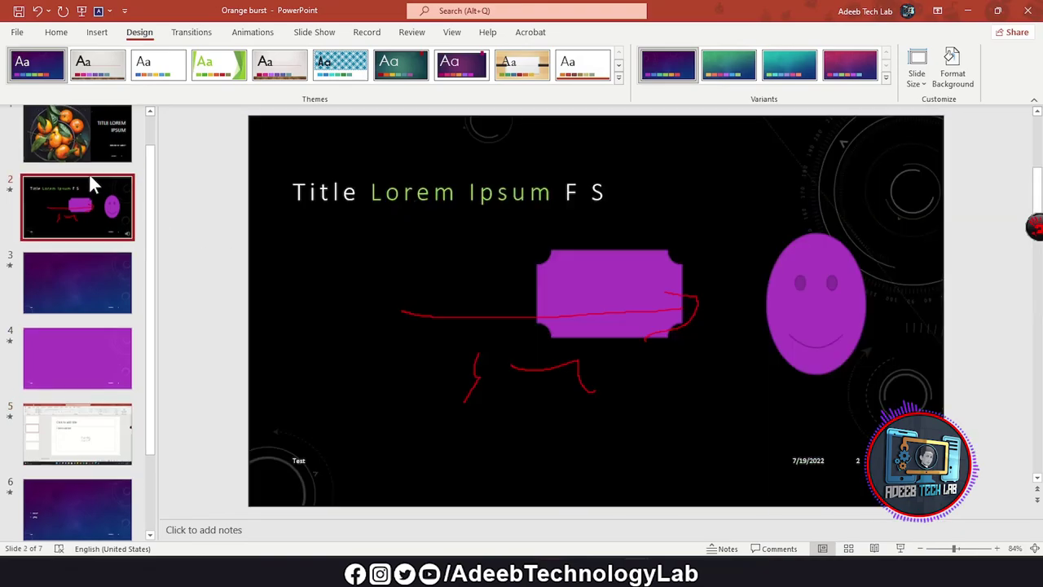
pyautogui.scroll(1, 89, 173)
pyautogui.click(84, 165)
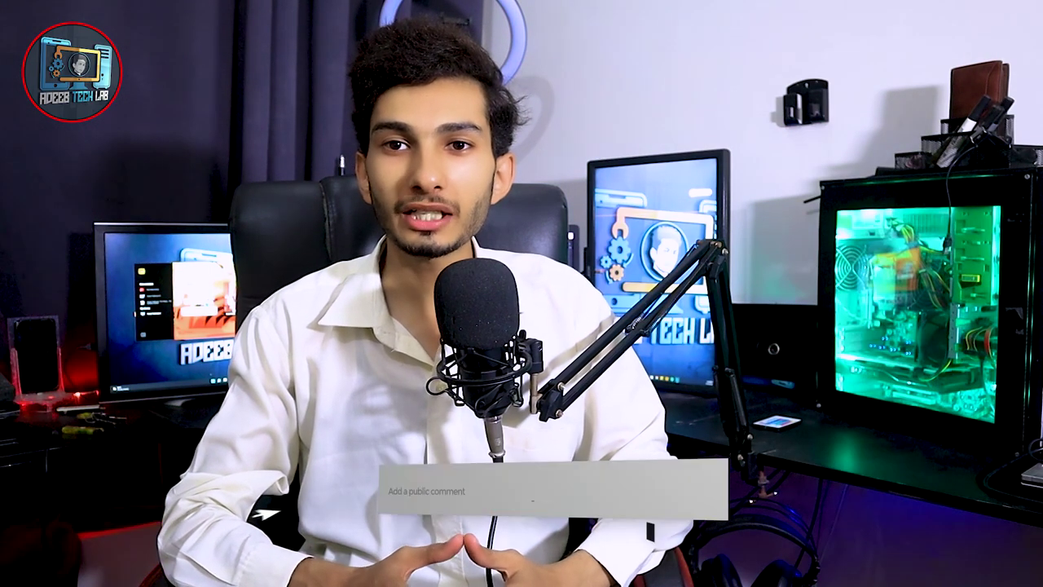